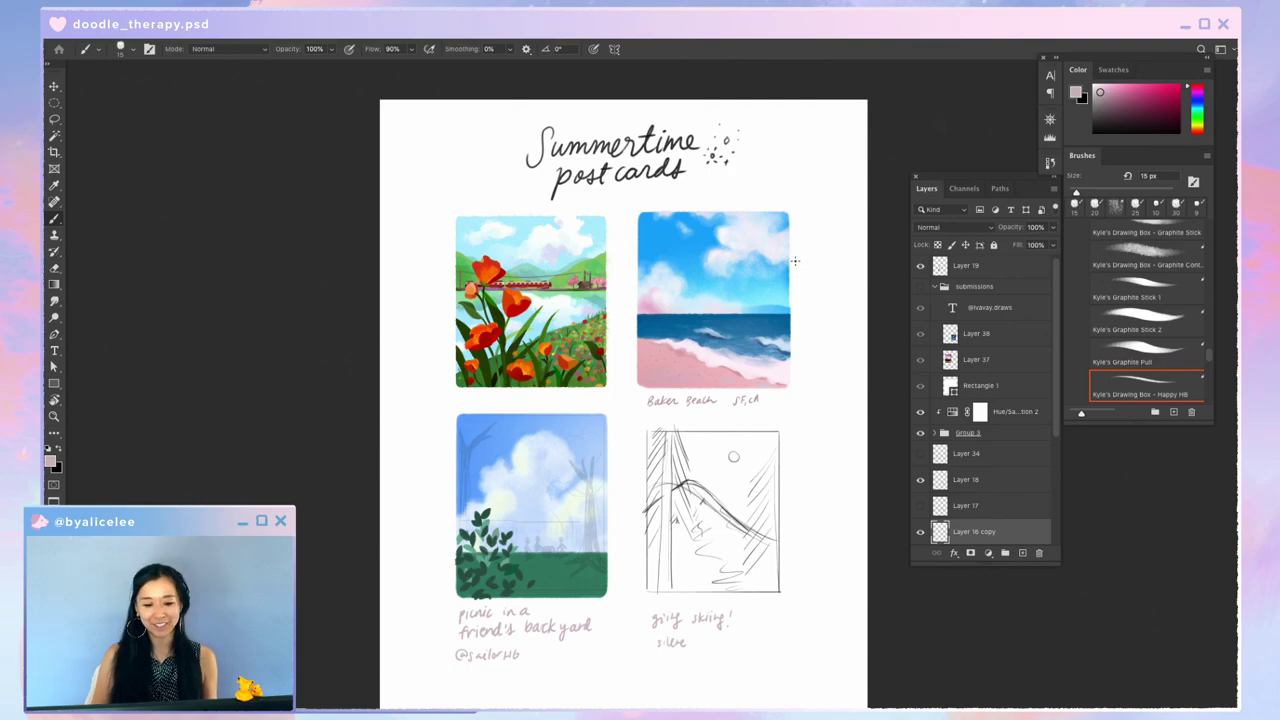
# Step: Show the submissions group and hide the Layer 19 sketch to view the two submitted postcards up close
pyautogui.moveTo(795, 486)
pyautogui.mouseDown()
pyautogui.moveTo(829, 429)
pyautogui.moveTo(829, 520)
pyautogui.mouseUp()
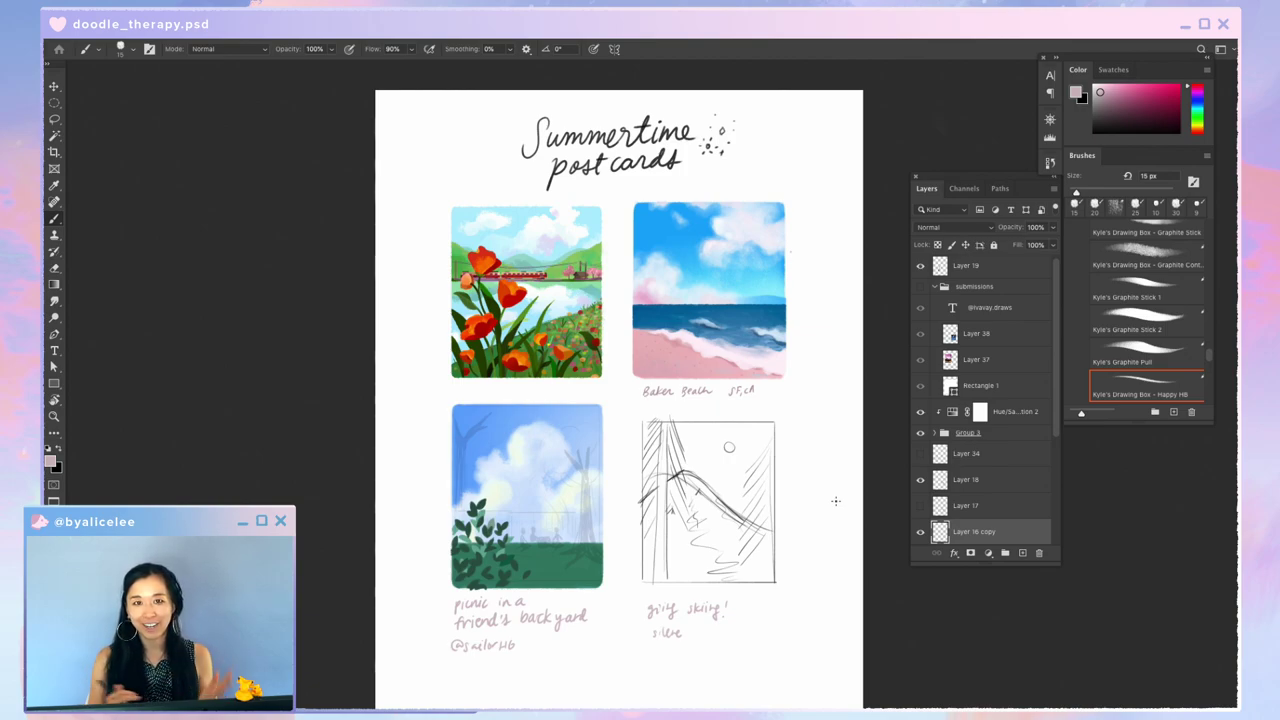
pyautogui.click(921, 288)
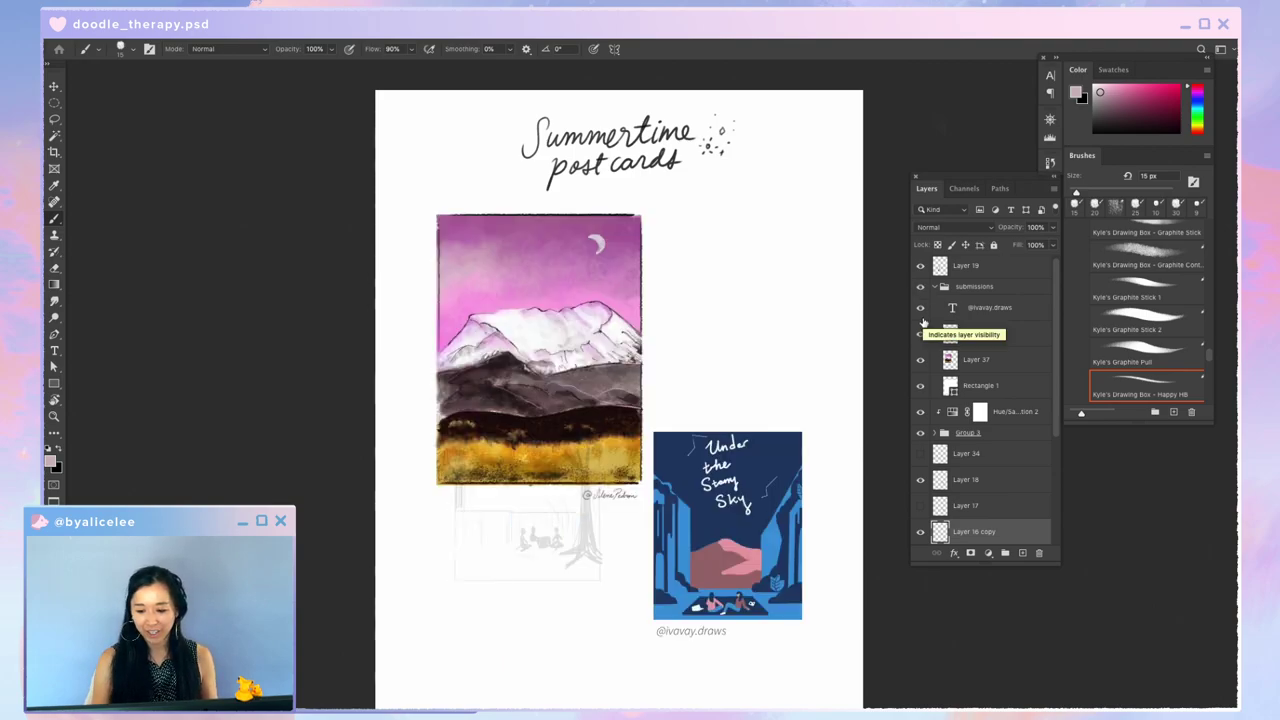
pyautogui.click(920, 265)
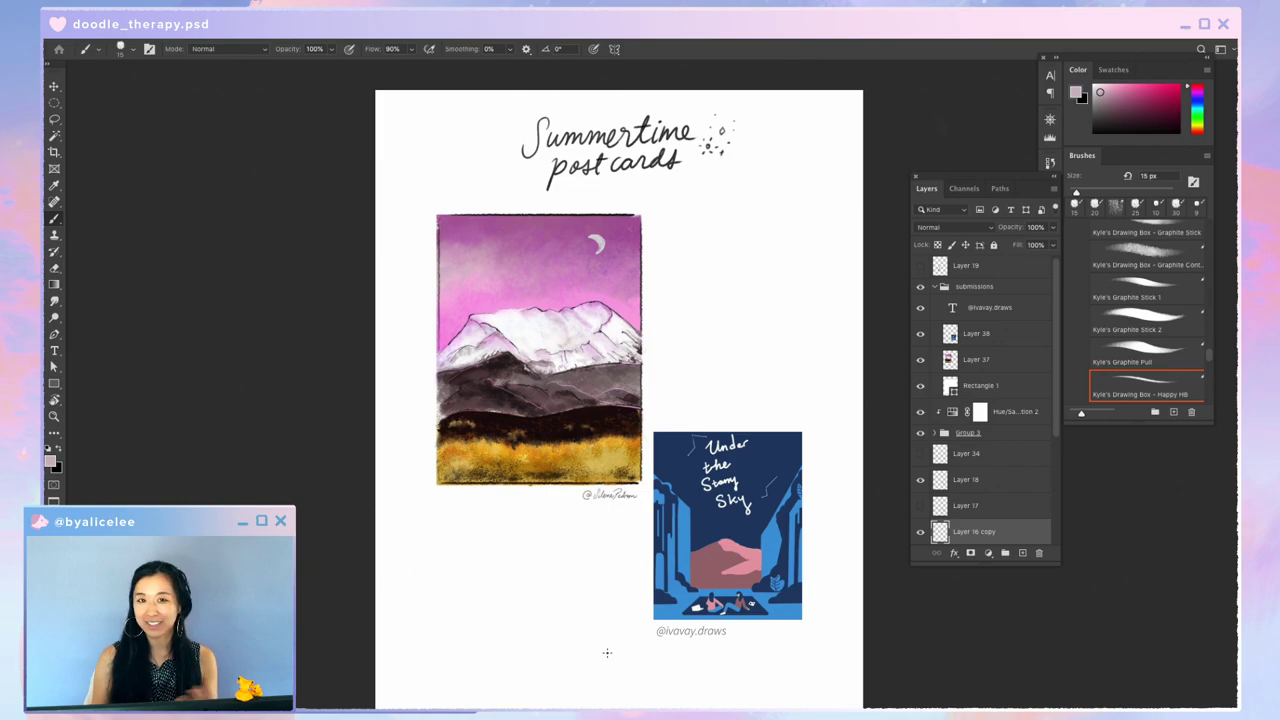
pyautogui.moveTo(708, 439); pyautogui.dragTo(748, 385)
pyautogui.press('super+plus')
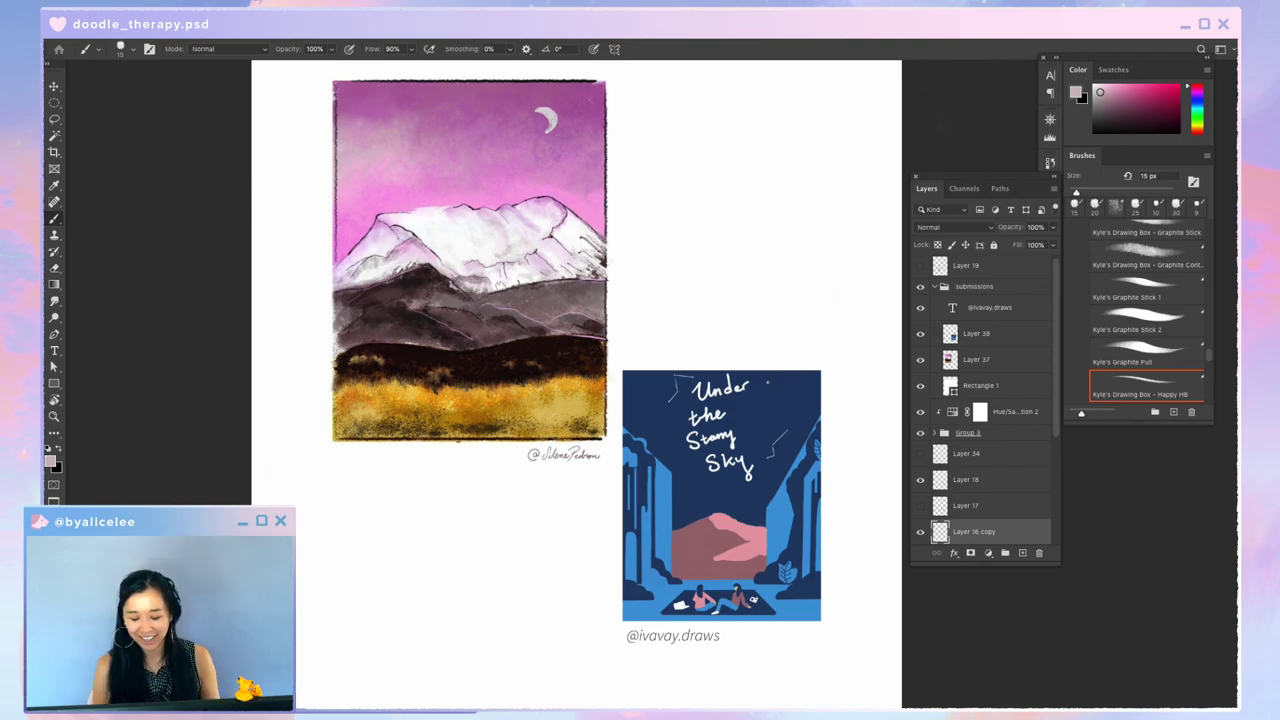
pyautogui.press('super+minus')
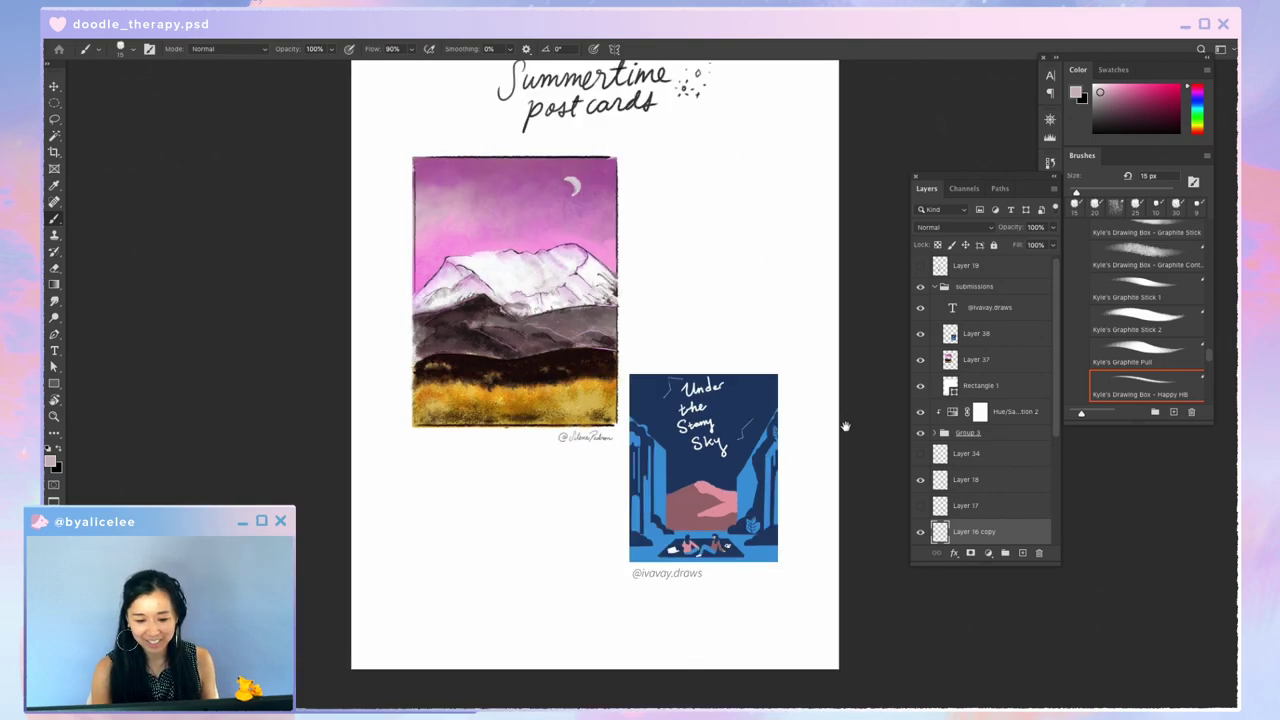
pyautogui.moveTo(851, 428); pyautogui.dragTo(842, 456)
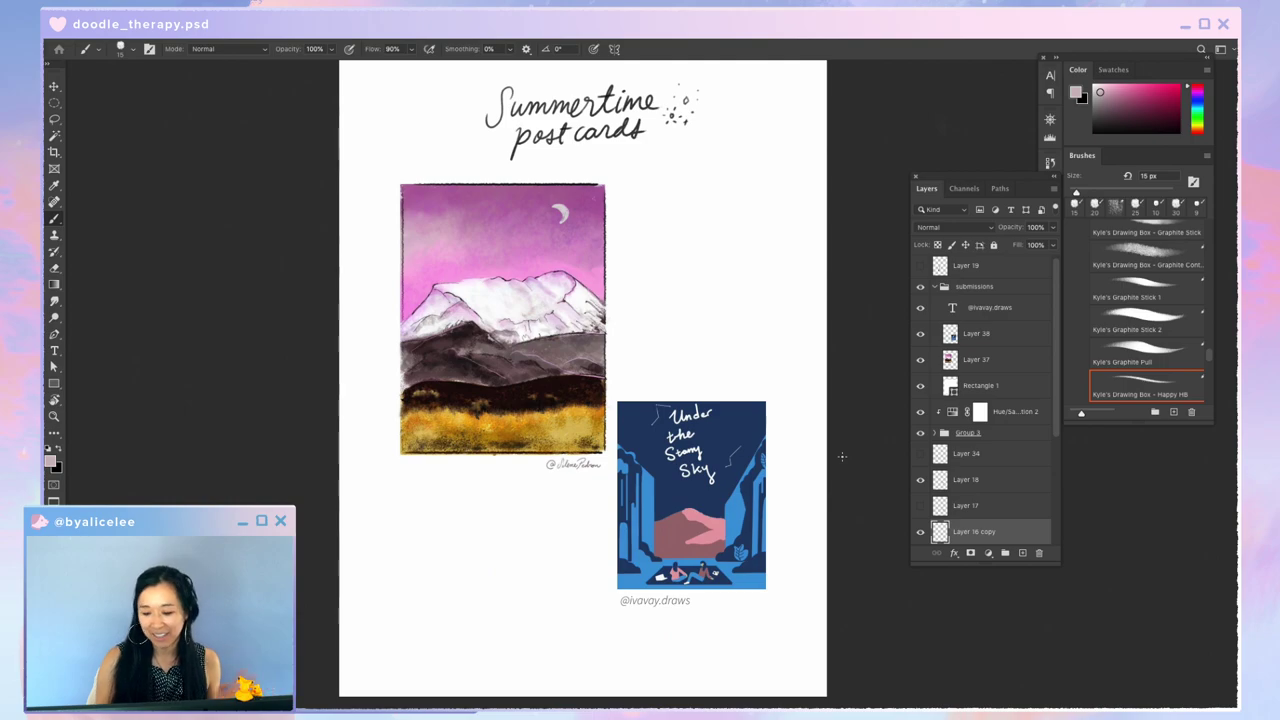
# Step: Hide the submissions group to bring back the layout of four postcards
pyautogui.click(920, 287)
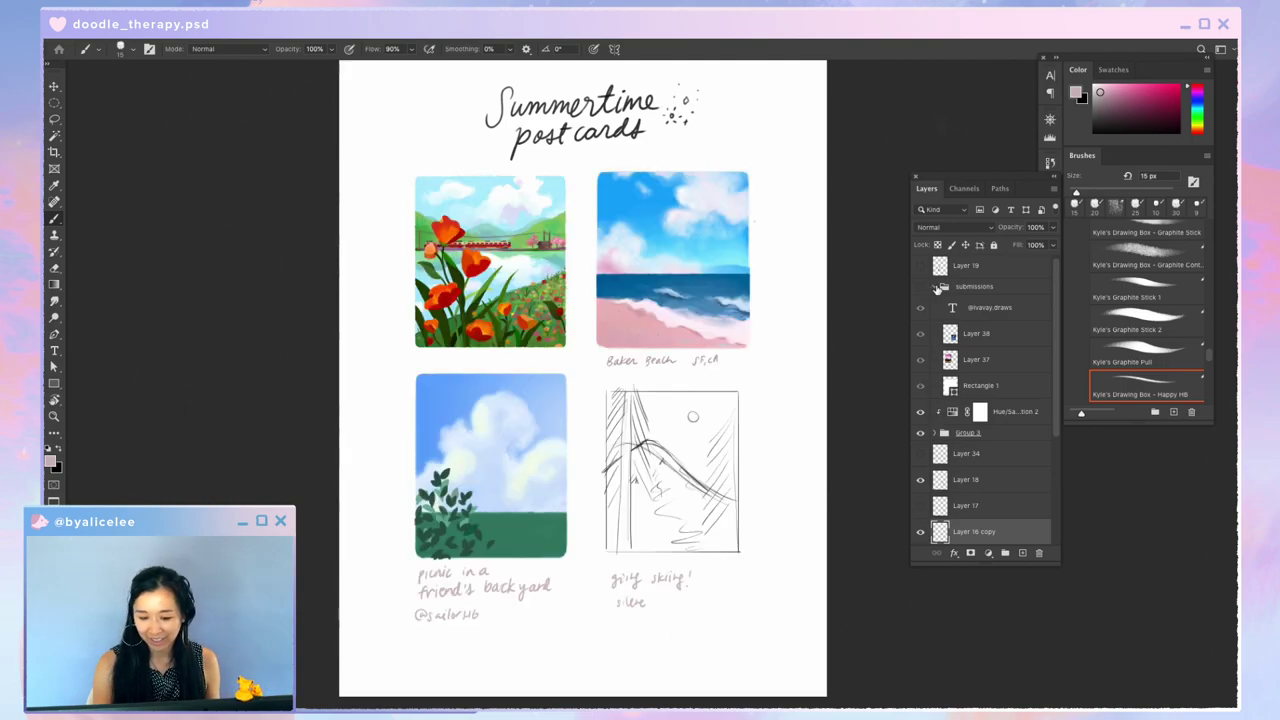
pyautogui.moveTo(820, 393); pyautogui.dragTo(831, 384)
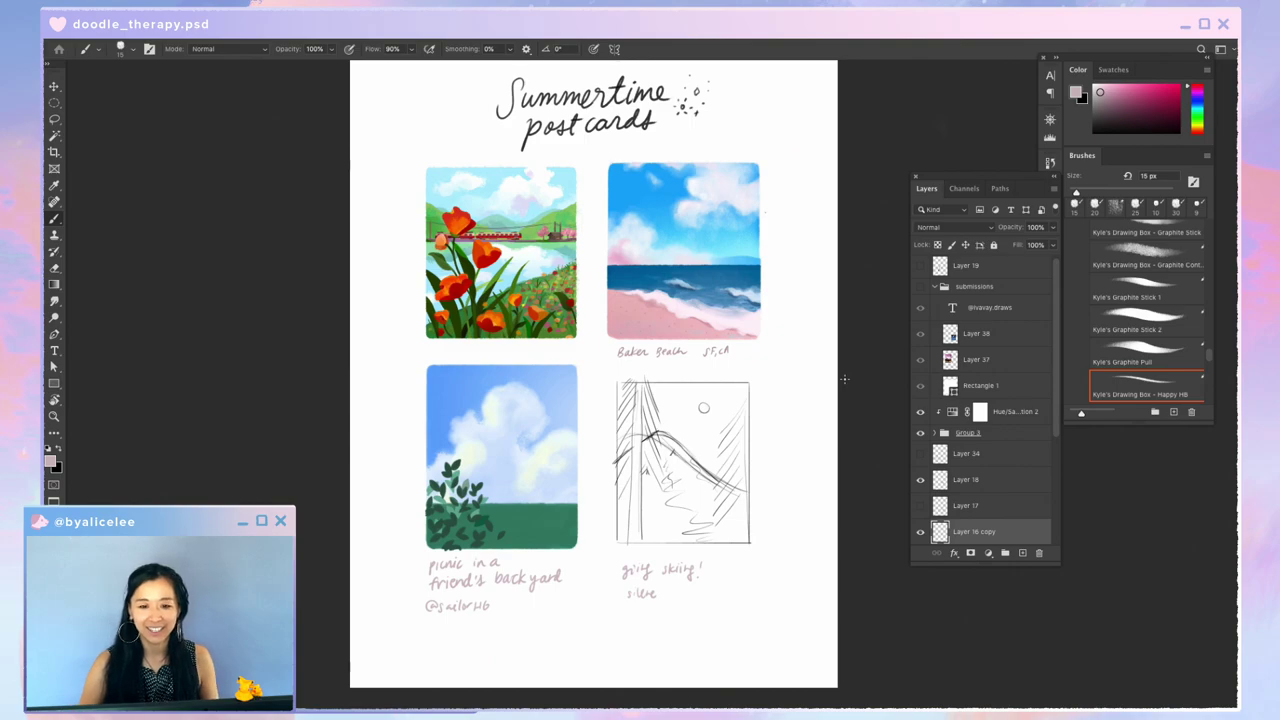
pyautogui.scroll(1, 800, 345)
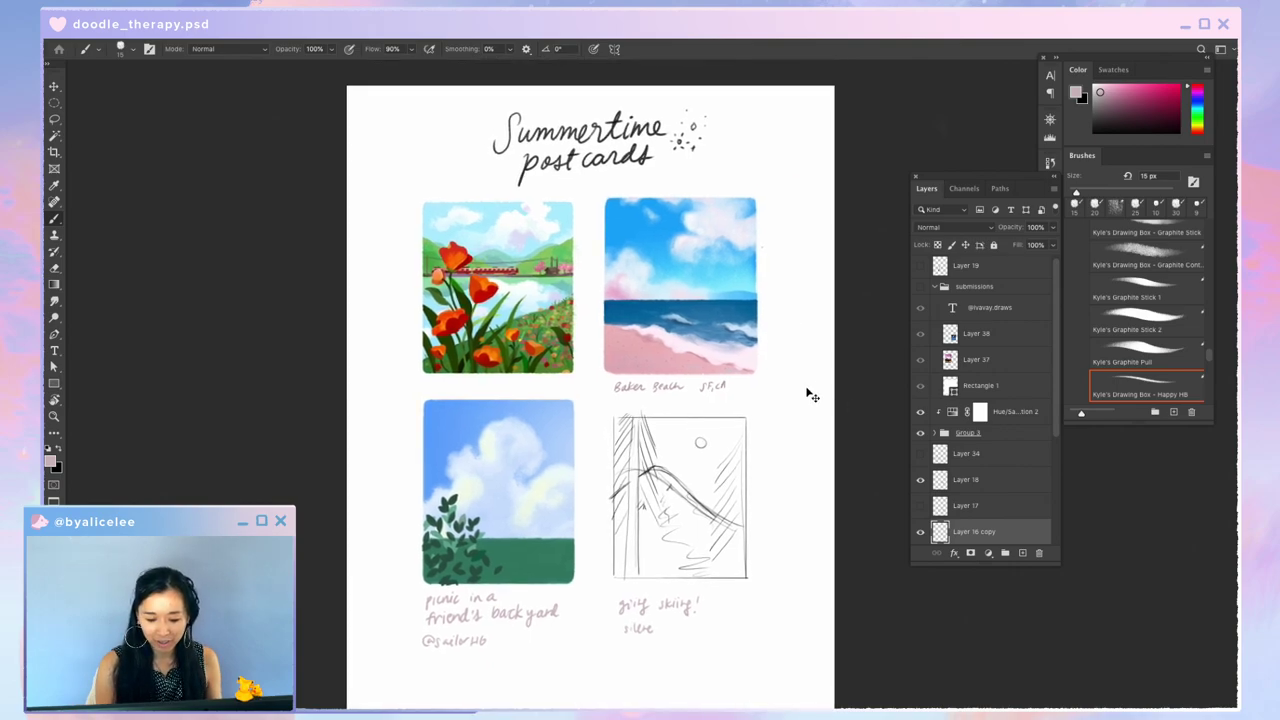
pyautogui.press('super+plus')
pyautogui.moveTo(792, 361); pyautogui.dragTo(801, 342)
pyautogui.moveTo(829, 486); pyautogui.dragTo(824, 492)
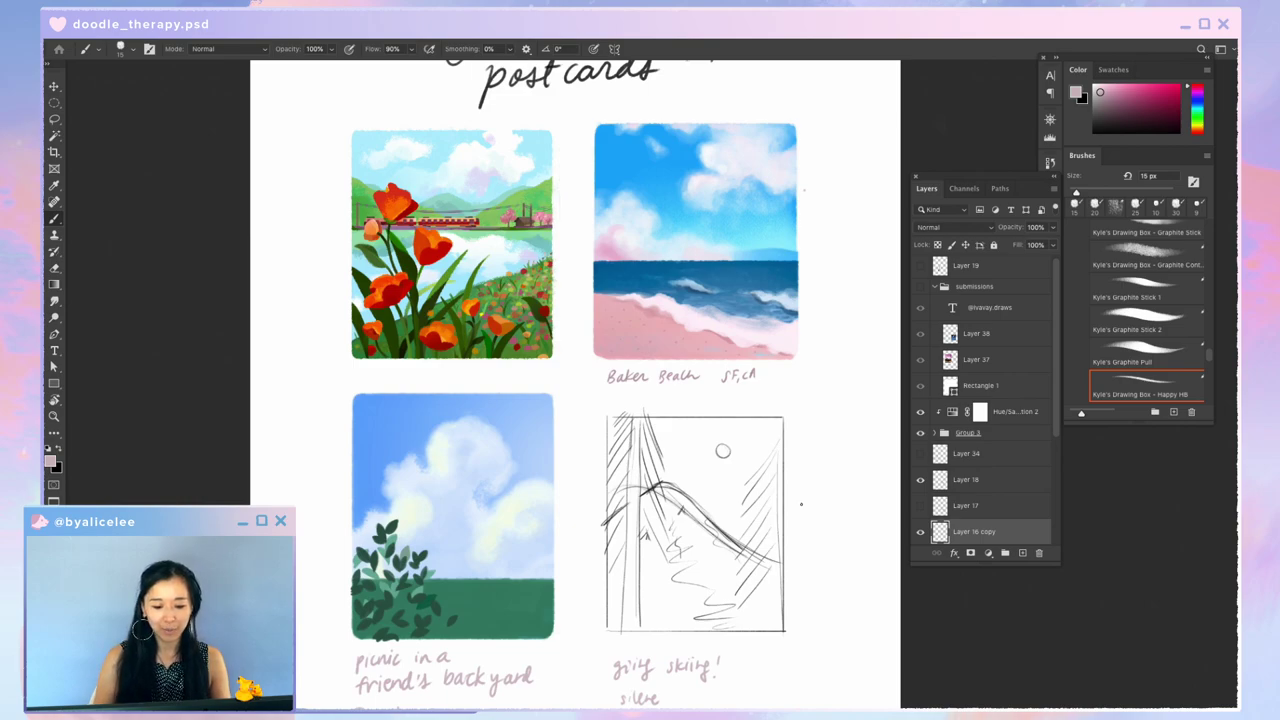
pyautogui.scroll(1, 815, 498)
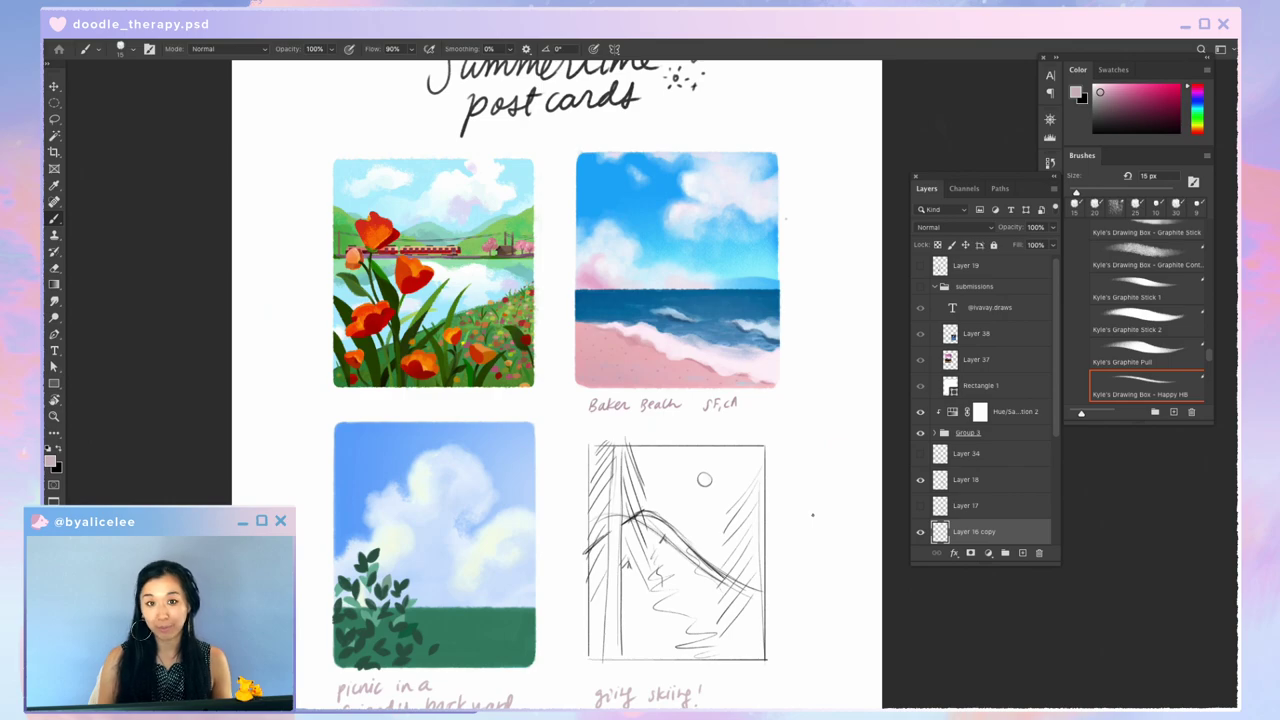
pyautogui.moveTo(806, 443); pyautogui.dragTo(846, 329)
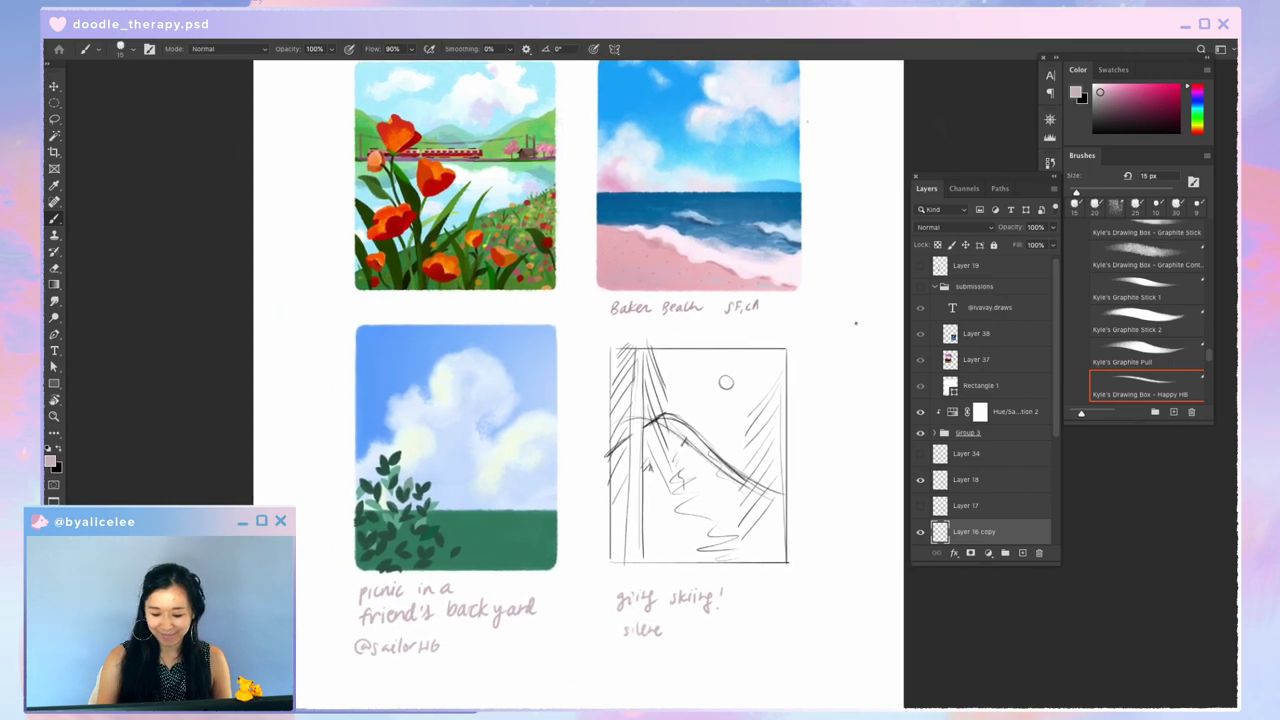
pyautogui.moveTo(838, 471); pyautogui.dragTo(798, 452)
pyautogui.press('v')
pyautogui.moveTo(622, 403); pyautogui.dragTo(623, 401)
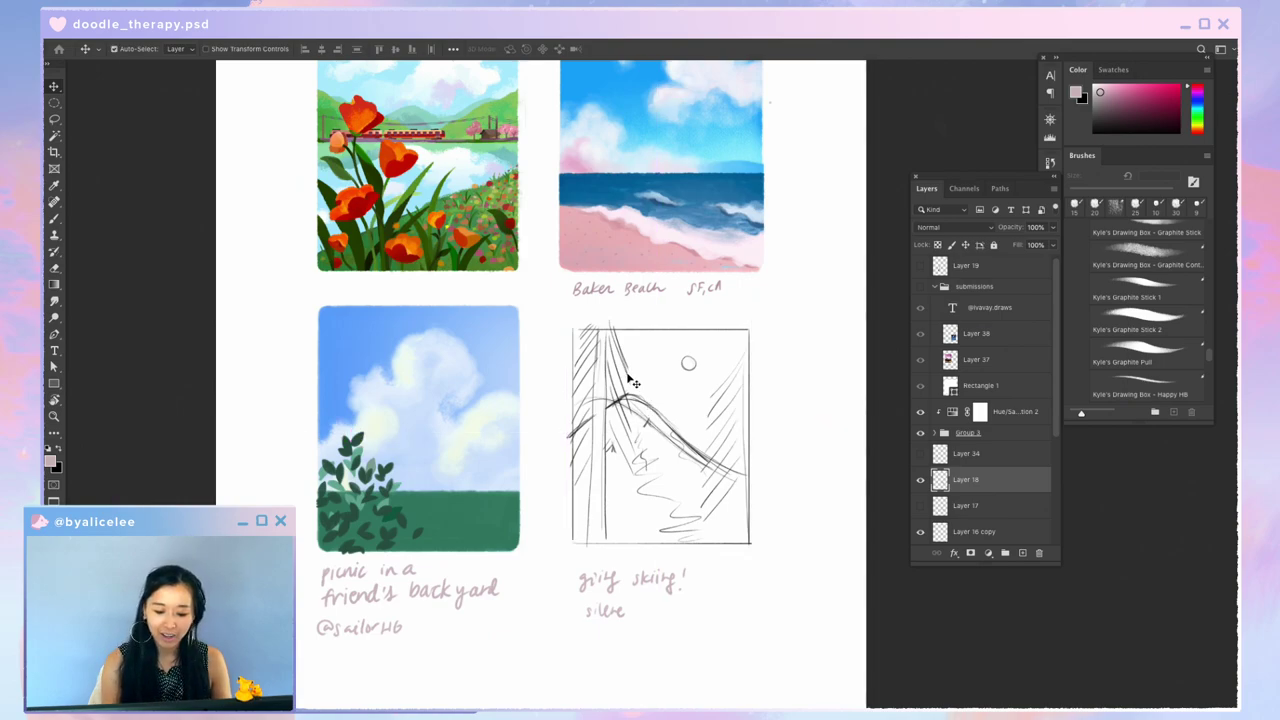
pyautogui.moveTo(614, 402); pyautogui.dragTo(618, 398)
pyautogui.hotkey('ctrl', 'z')
# Step: Select the cloud layer of the picnic postcard and add a new layer above it
pyautogui.hotkey('ctrl', '+')
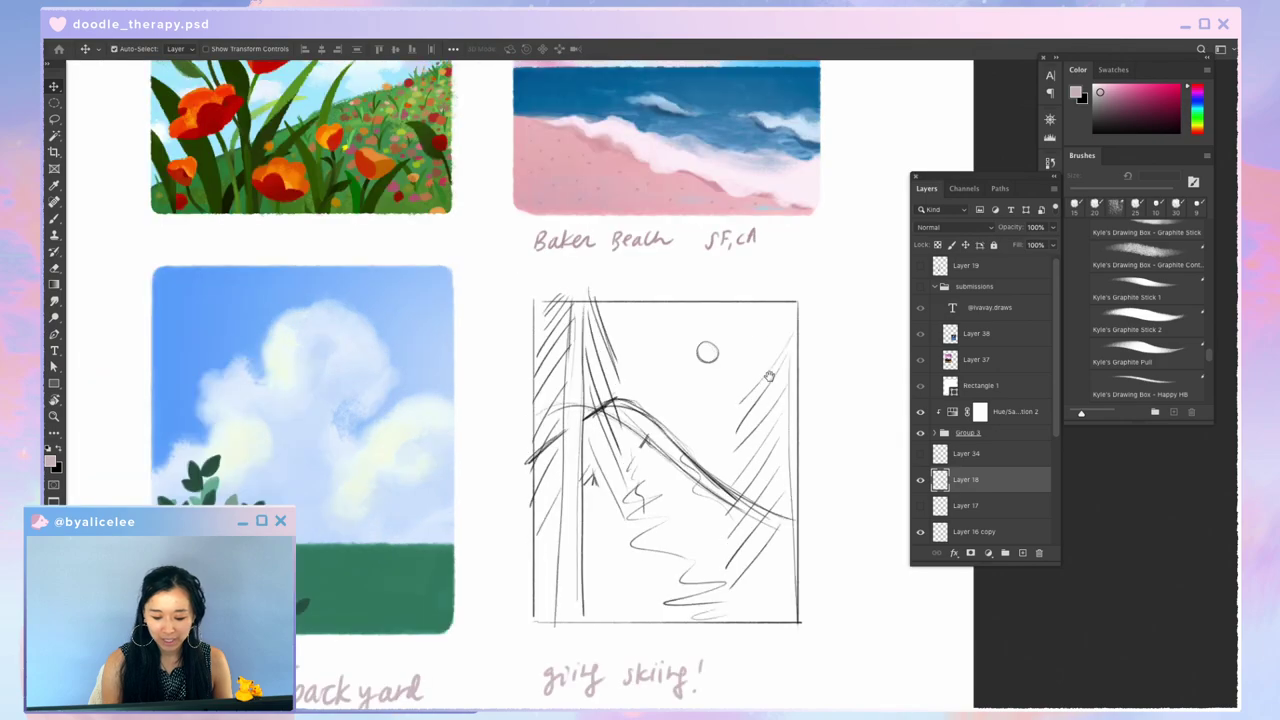
pyautogui.moveTo(773, 354); pyautogui.dragTo(725, 205)
pyautogui.moveTo(790, 527); pyautogui.dragTo(819, 553)
pyautogui.moveTo(547, 412); pyautogui.dragTo(586, 410)
pyautogui.moveTo(649, 334); pyautogui.dragTo(536, 615)
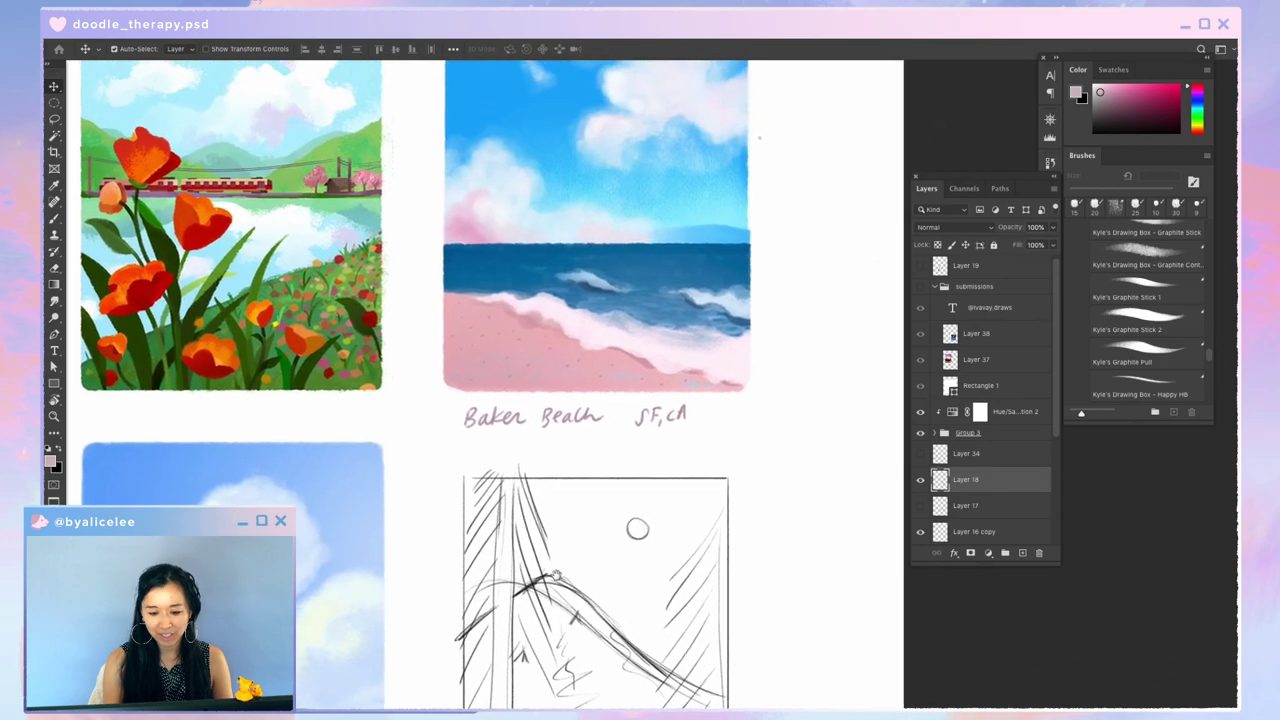
pyautogui.moveTo(591, 406); pyautogui.dragTo(766, 329)
pyautogui.moveTo(660, 394); pyautogui.dragTo(734, 297)
pyautogui.click(596, 426)
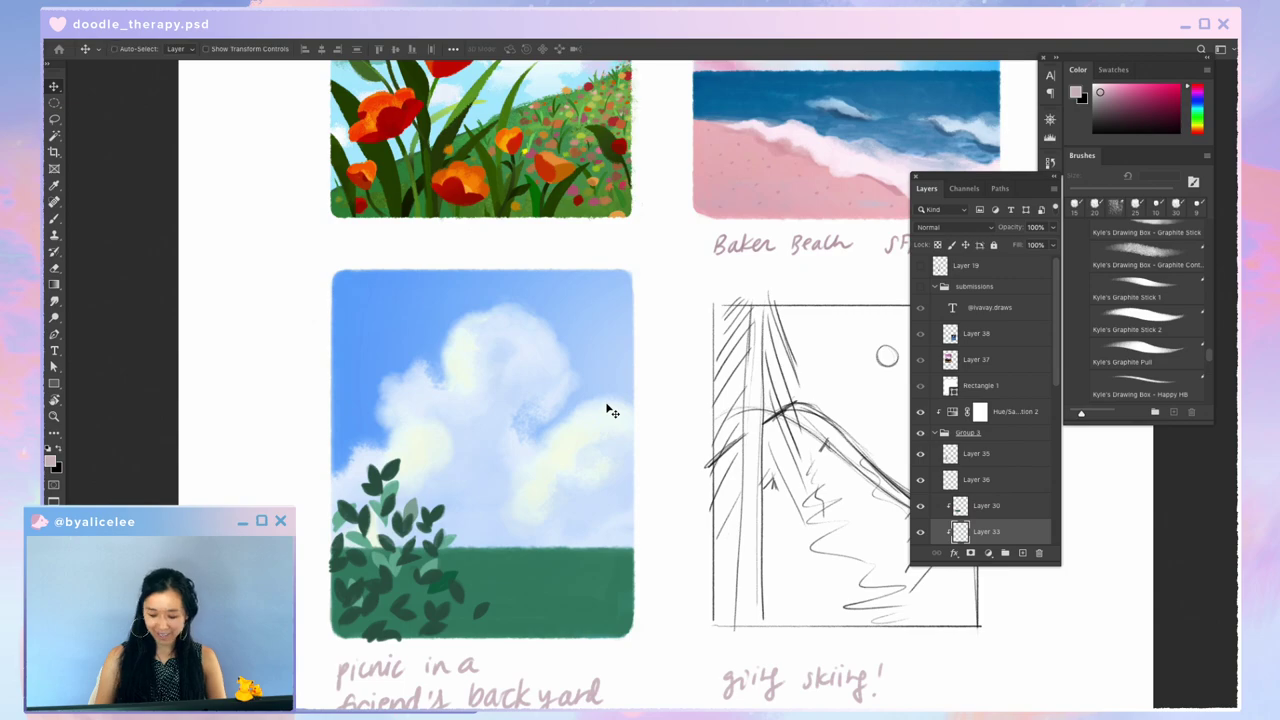
pyautogui.press('super+shift+n')
pyautogui.press('Return')
# Step: Sample a pale cloud colour and paint a soft cloud in the picnic sky's upper-left corner with a 100 px brush at 30% opacity
pyautogui.press('i')
pyautogui.click(484, 395)
pyautogui.moveTo(487, 385); pyautogui.dragTo(586, 371)
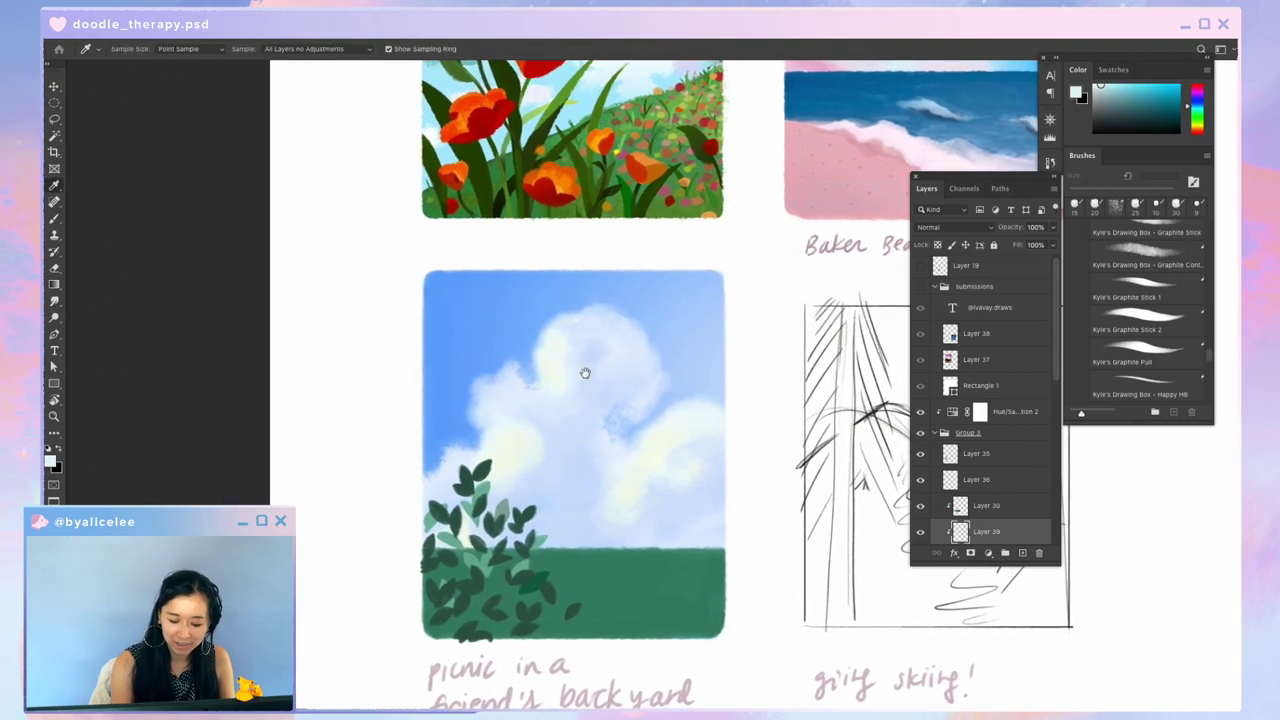
pyautogui.press('b')
pyautogui.press(']')
pyautogui.press(']')
pyautogui.press(']')
pyautogui.press(']')
pyautogui.press(']')
pyautogui.press(']')
pyautogui.press(']')
pyautogui.press(']')
pyautogui.press(']')
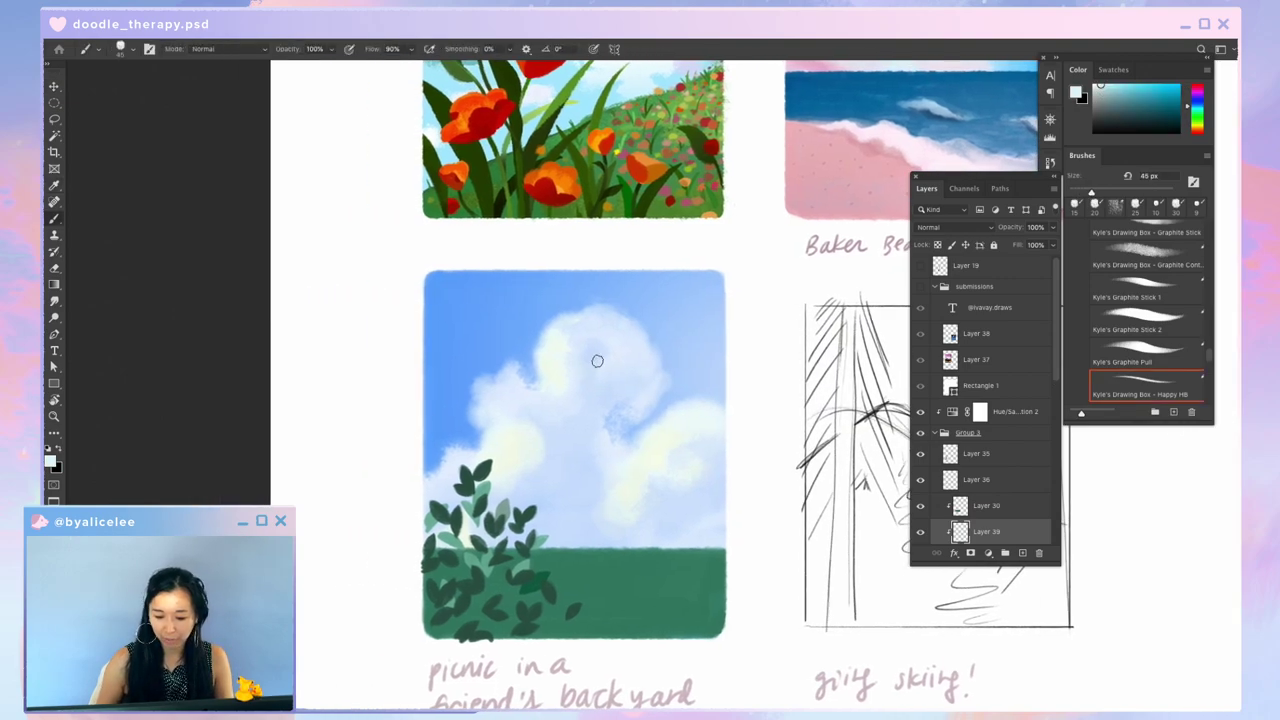
pyautogui.press('3')
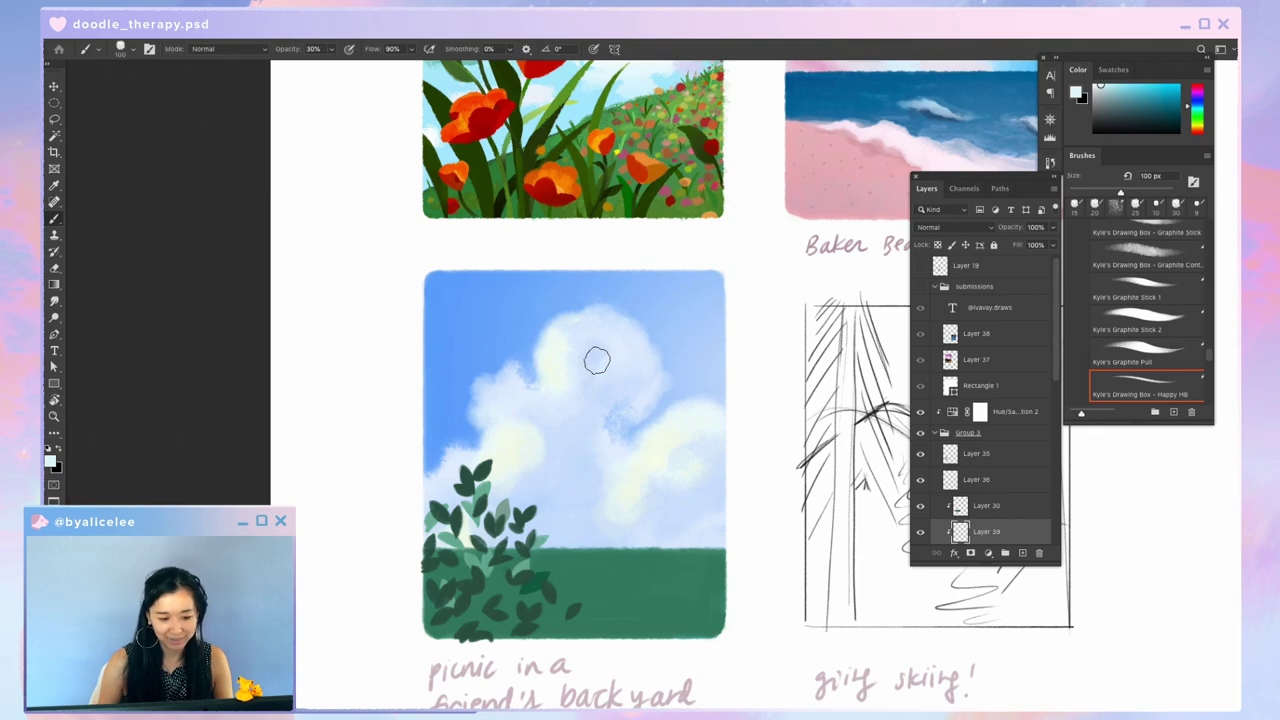
pyautogui.moveTo(477, 289)
pyautogui.mouseDown()
pyautogui.moveTo(464, 296)
pyautogui.moveTo(475, 308)
pyautogui.moveTo(494, 305)
pyautogui.moveTo(463, 263)
pyautogui.moveTo(519, 279)
pyautogui.moveTo(458, 308)
pyautogui.moveTo(452, 282)
pyautogui.mouseUp()
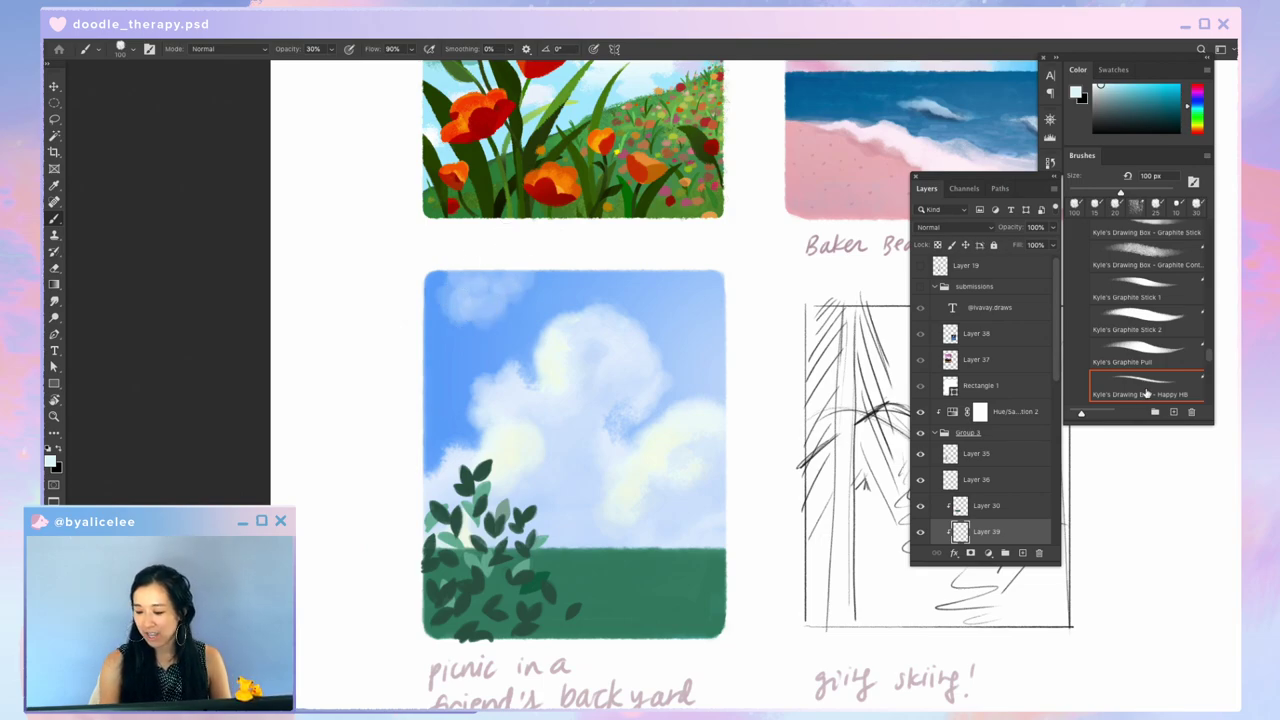
# Step: Build up the upper-left cloud with the brush at 51% opacity, enlarging the brush to 300 px
pyautogui.click(332, 50)
pyautogui.moveTo(331, 63); pyautogui.dragTo(347, 63)
pyautogui.moveTo(490, 291)
pyautogui.mouseDown()
pyautogui.moveTo(486, 279)
pyautogui.moveTo(517, 275)
pyautogui.mouseUp()
pyautogui.press(']')
pyautogui.press(']')
pyautogui.press(']')
pyautogui.press(']')
pyautogui.press(']')
pyautogui.press(']')
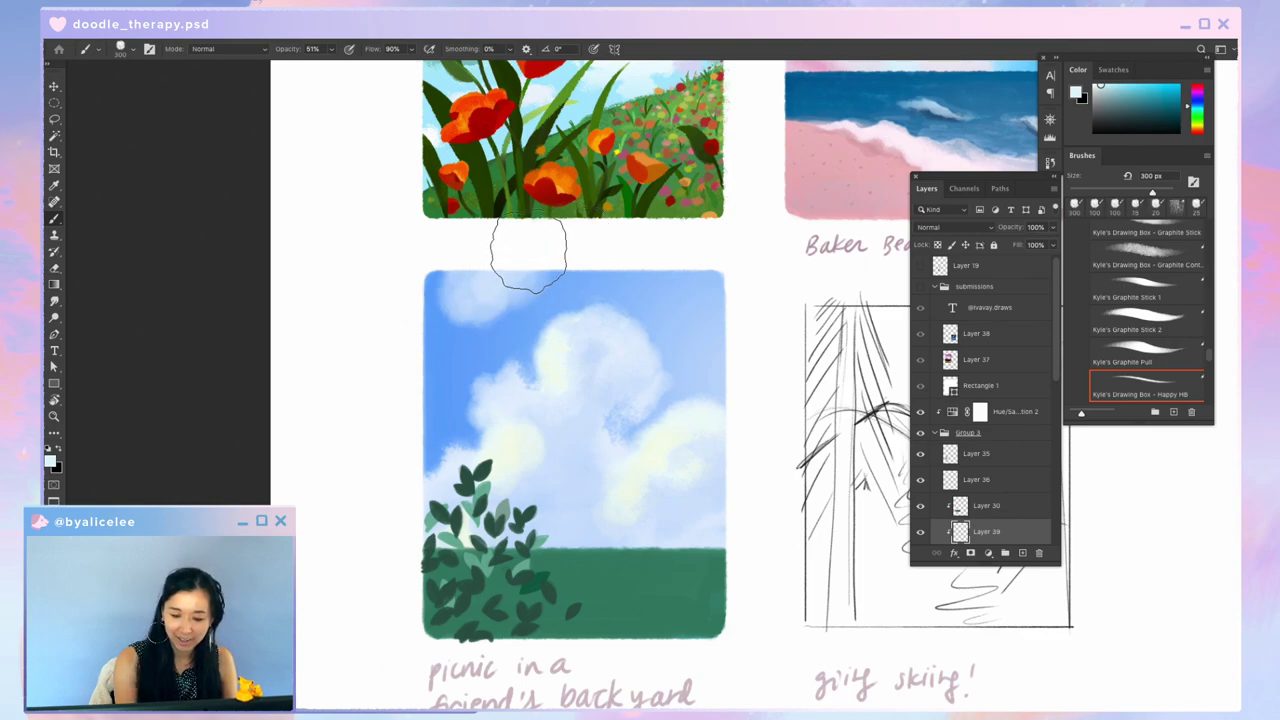
# Step: Erase parts of the upper-left cloud's edges with the eraser enlarged to 90 px
pyautogui.press('e')
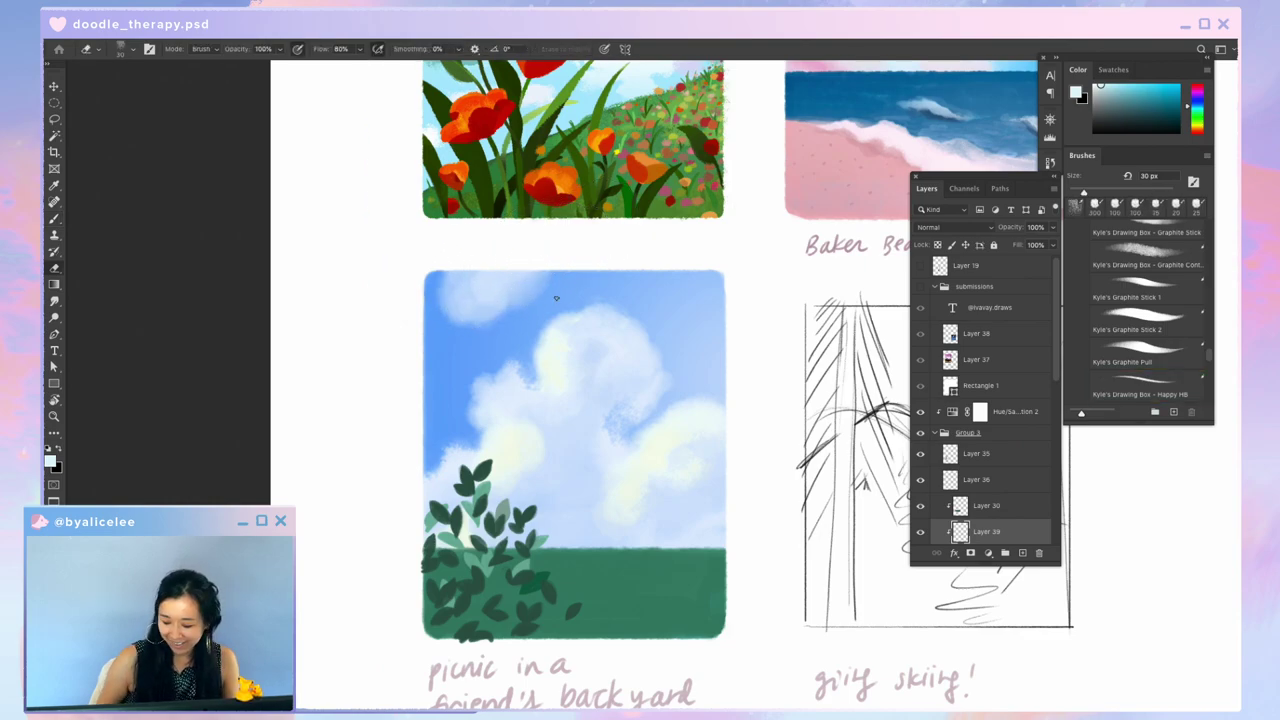
pyautogui.press(']')
pyautogui.press(']')
pyautogui.press(']')
pyautogui.press(']')
pyautogui.press(']')
pyautogui.press(']')
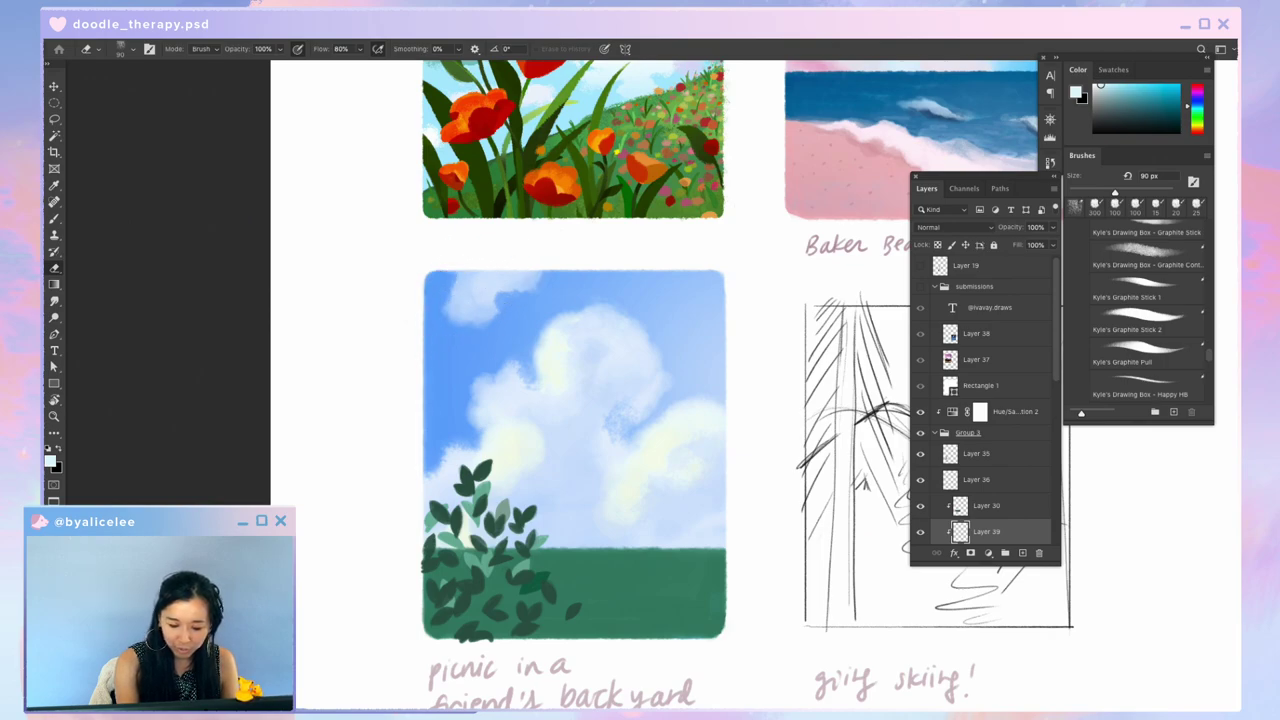
# Step: Refine the upper-left cloud's shape, alternating between the brush reduced to 90 px and the 90 px eraser
pyautogui.press('b')
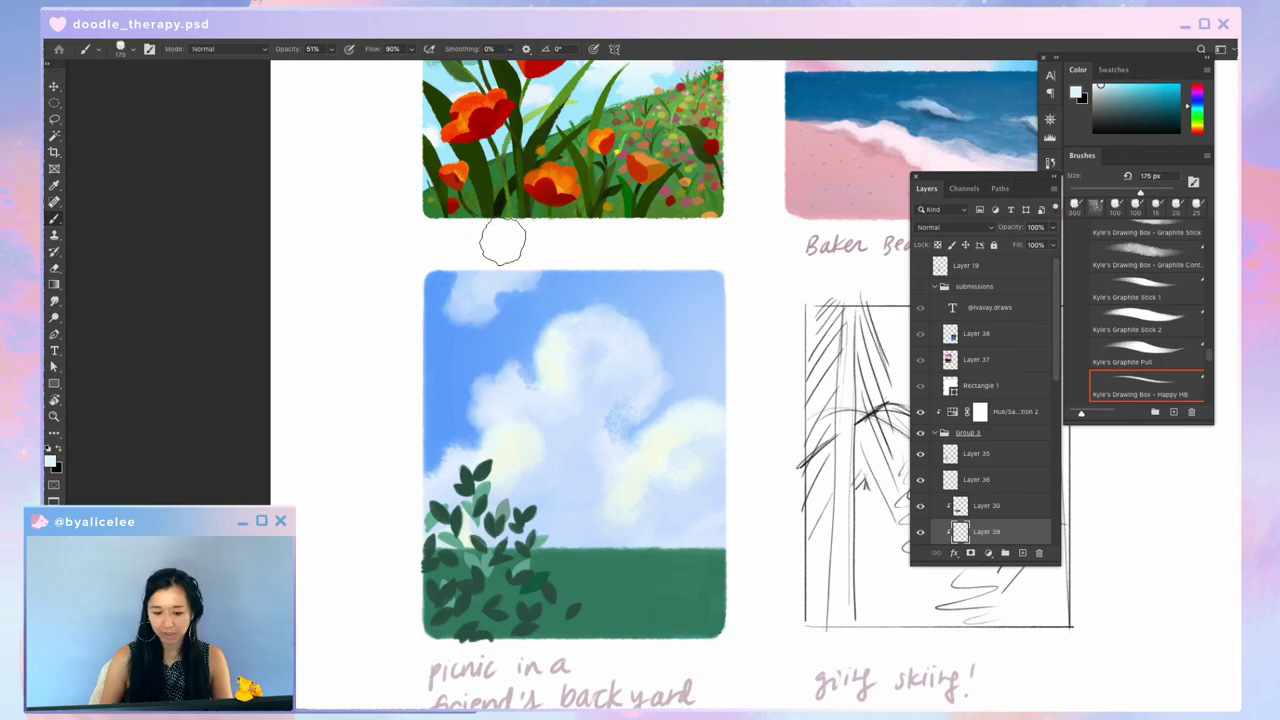
pyautogui.press('[')
pyautogui.press('[')
pyautogui.press('[')
pyautogui.press('[')
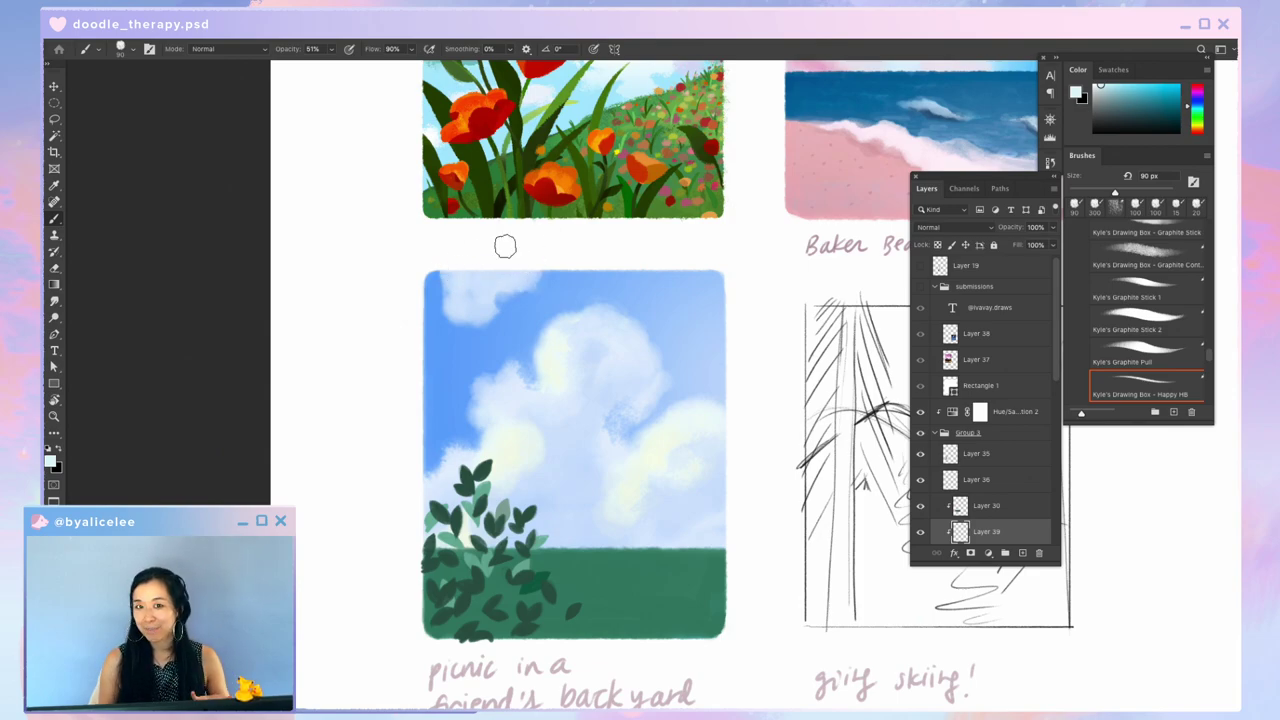
pyautogui.press('e')
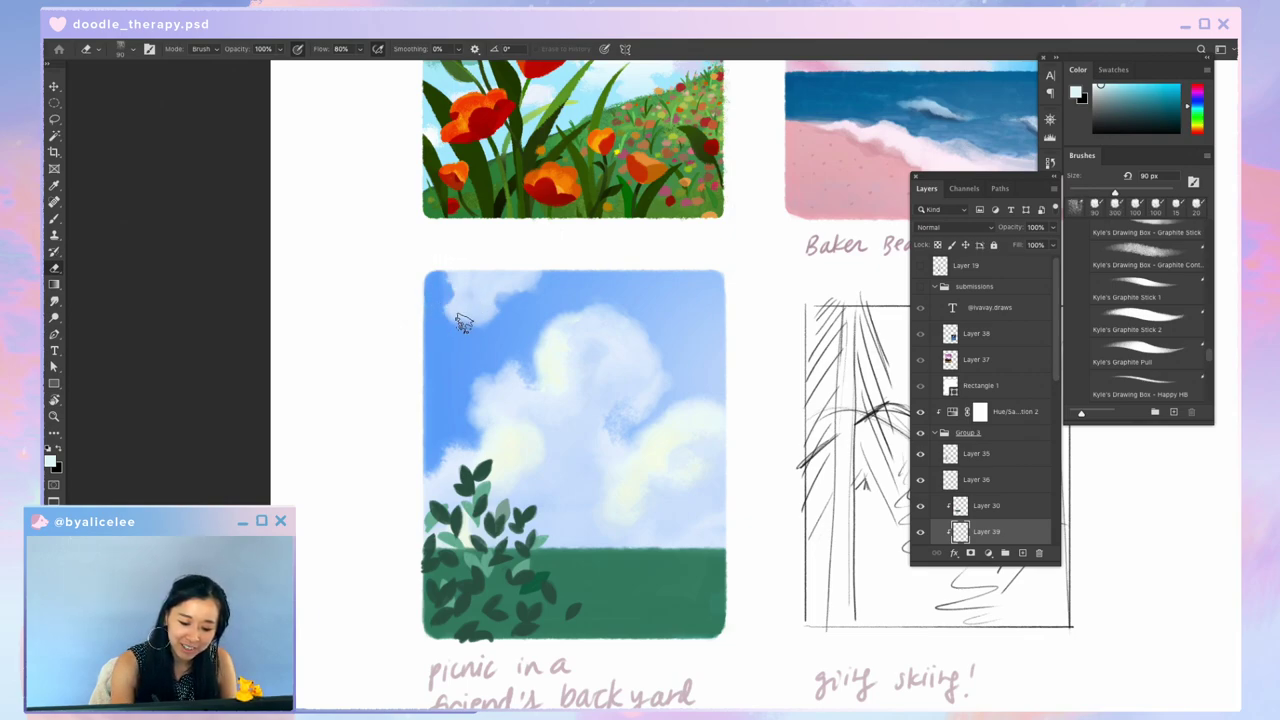
pyautogui.press('b')
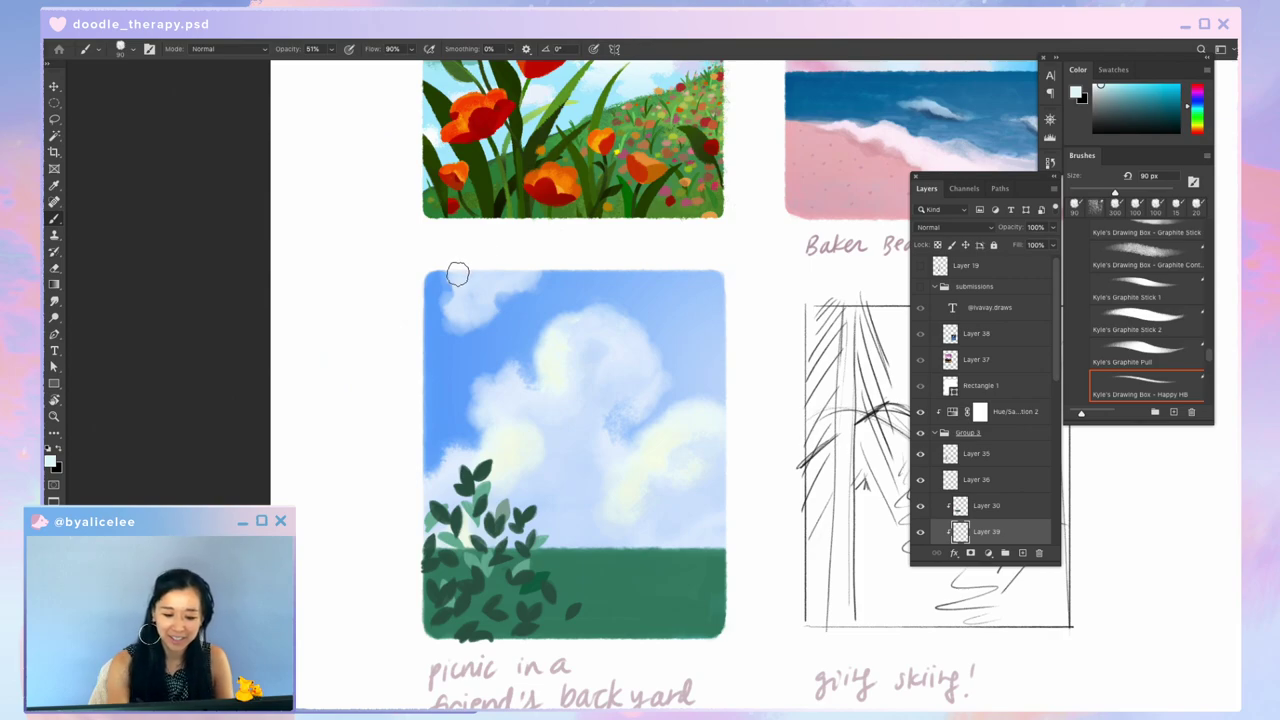
# Step: Move the painted cloud slightly down in the picnic sky and soften it with a 200 px eraser
pyautogui.press('v')
pyautogui.moveTo(522, 281)
pyautogui.mouseDown()
pyautogui.moveTo(543, 266)
pyautogui.moveTo(529, 303)
pyautogui.mouseUp()
pyautogui.press('b')
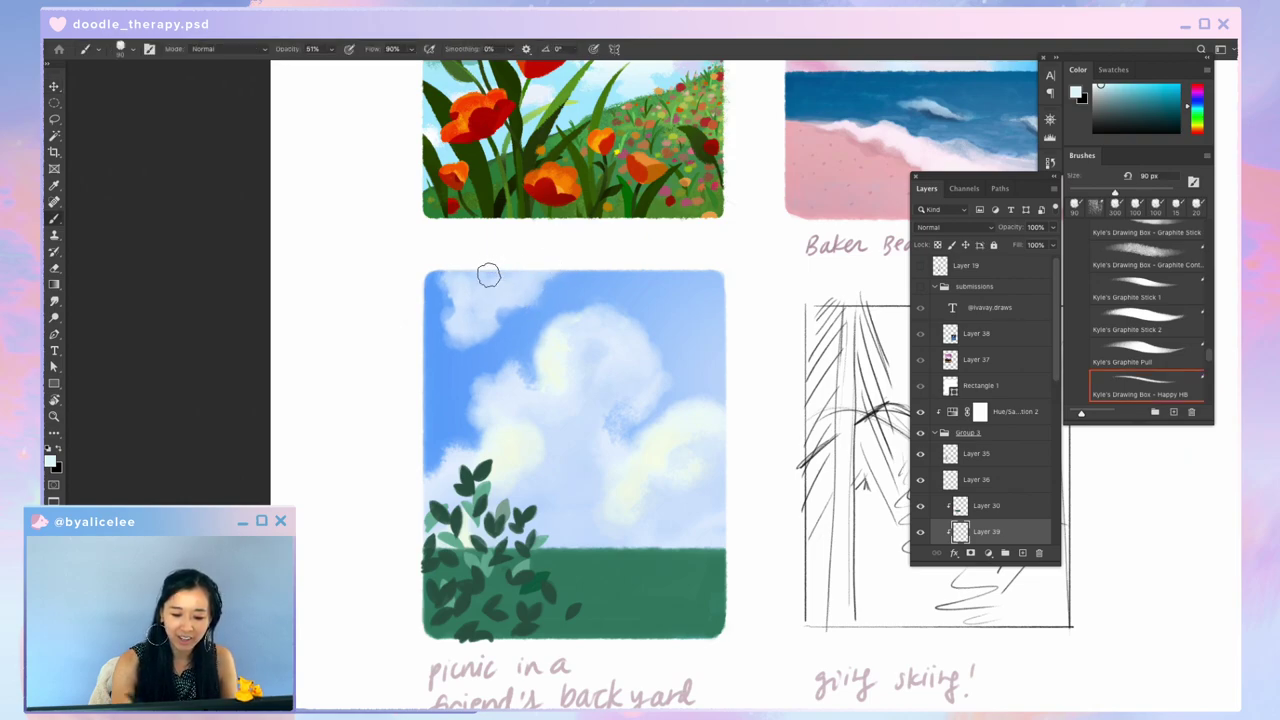
pyautogui.press('e')
pyautogui.press(']')
pyautogui.press(']')
pyautogui.press(']')
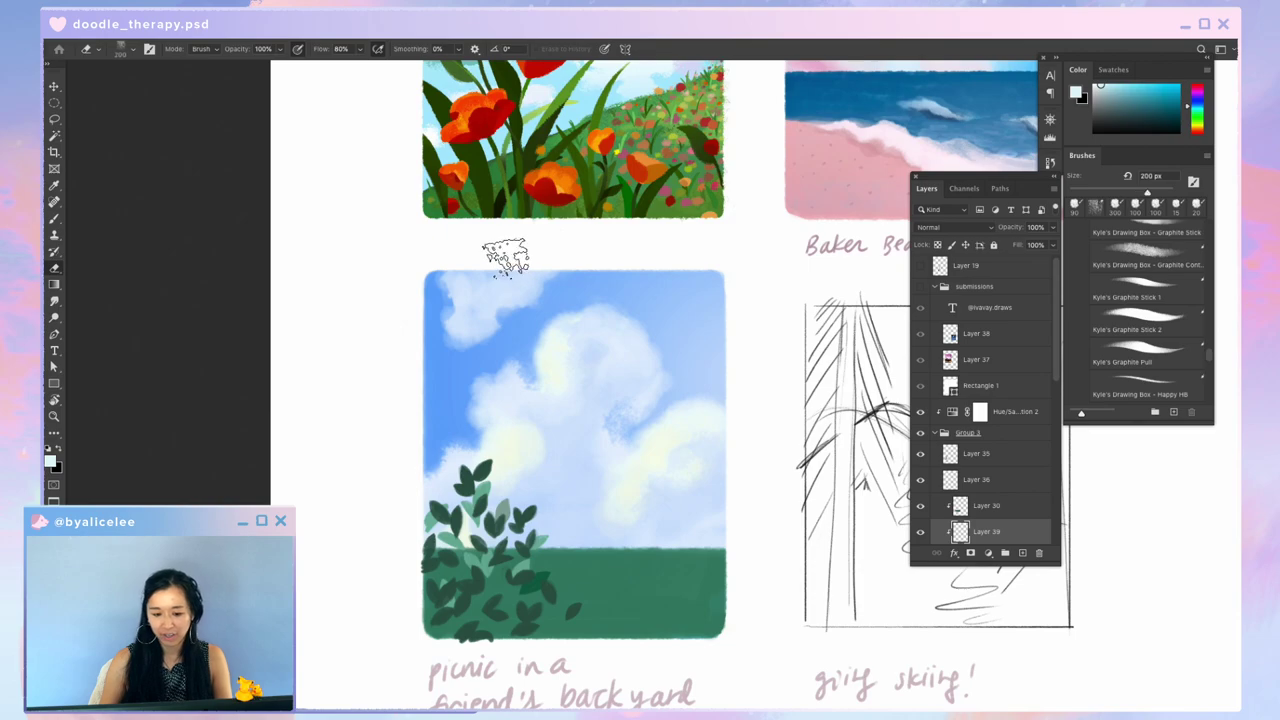
# Step: Paint a second cloud in the picnic sky's upper-right corner with the 90 px brush and shape its edges with the 200 px eraser
pyautogui.press('b')
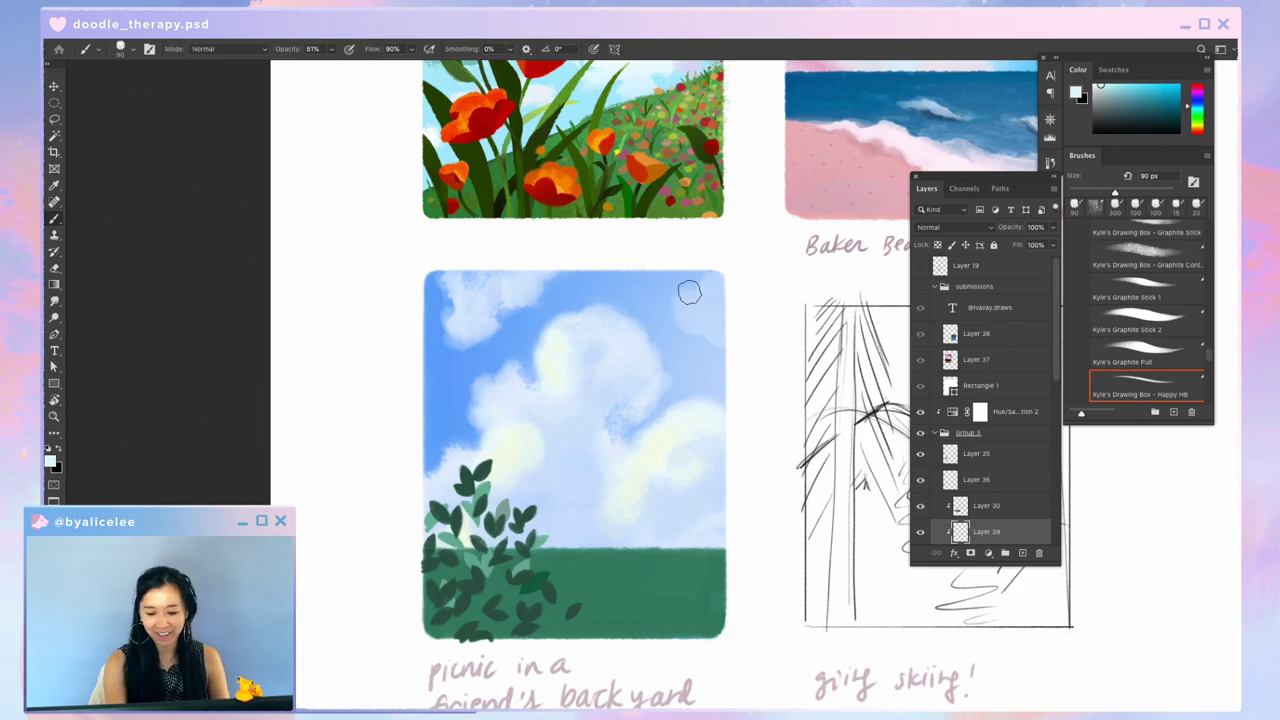
pyautogui.press('e')
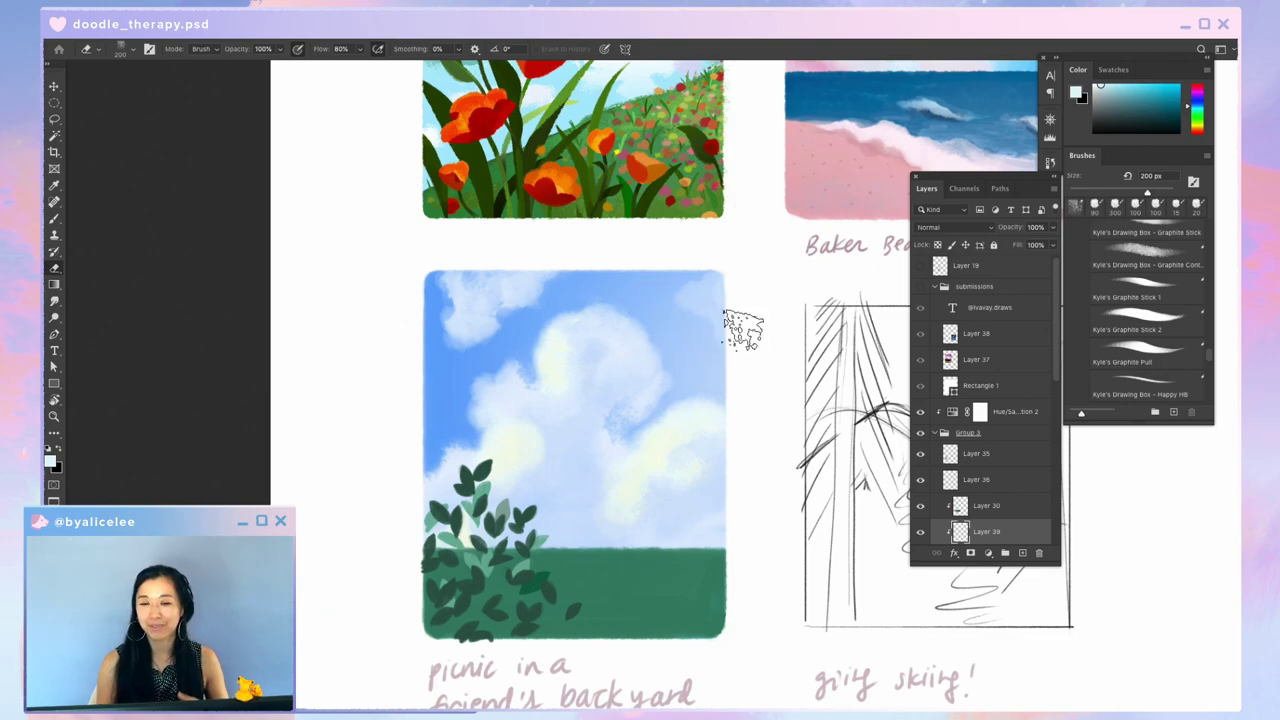
pyautogui.press('b')
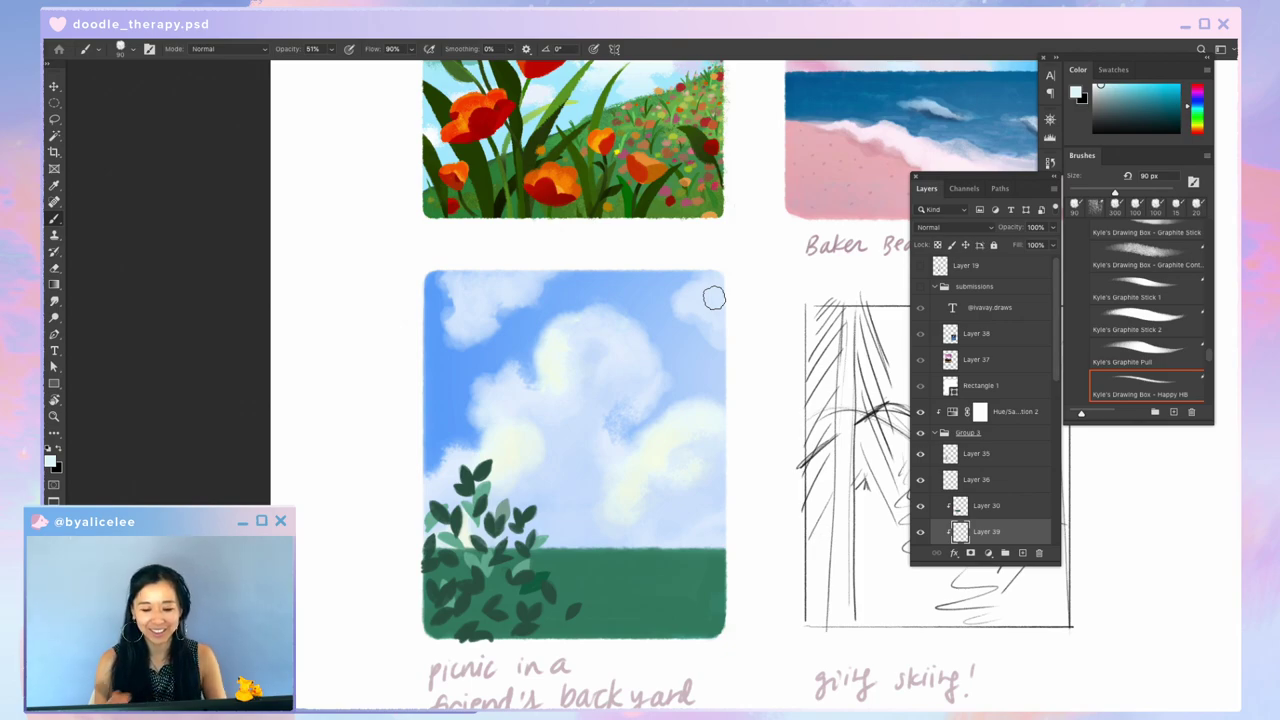
pyautogui.press('e')
pyautogui.moveTo(697, 336); pyautogui.dragTo(734, 344)
pyautogui.press('b')
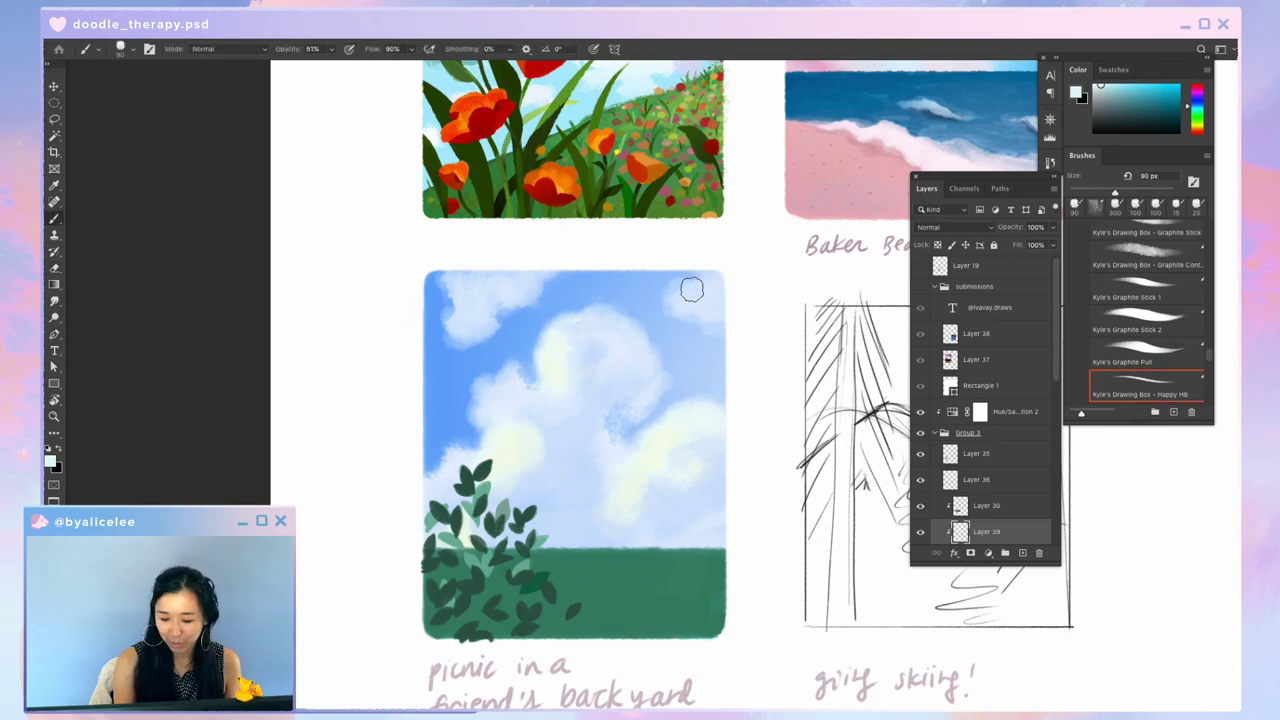
pyautogui.press('e')
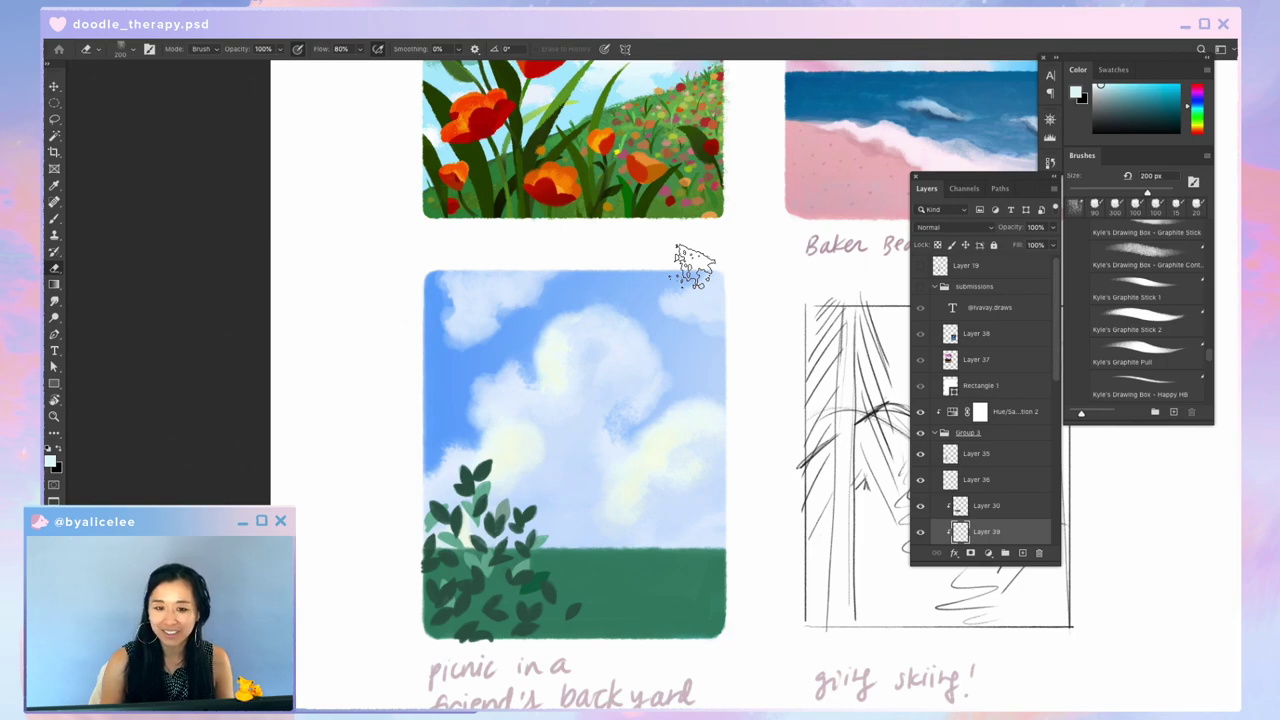
pyautogui.press('b')
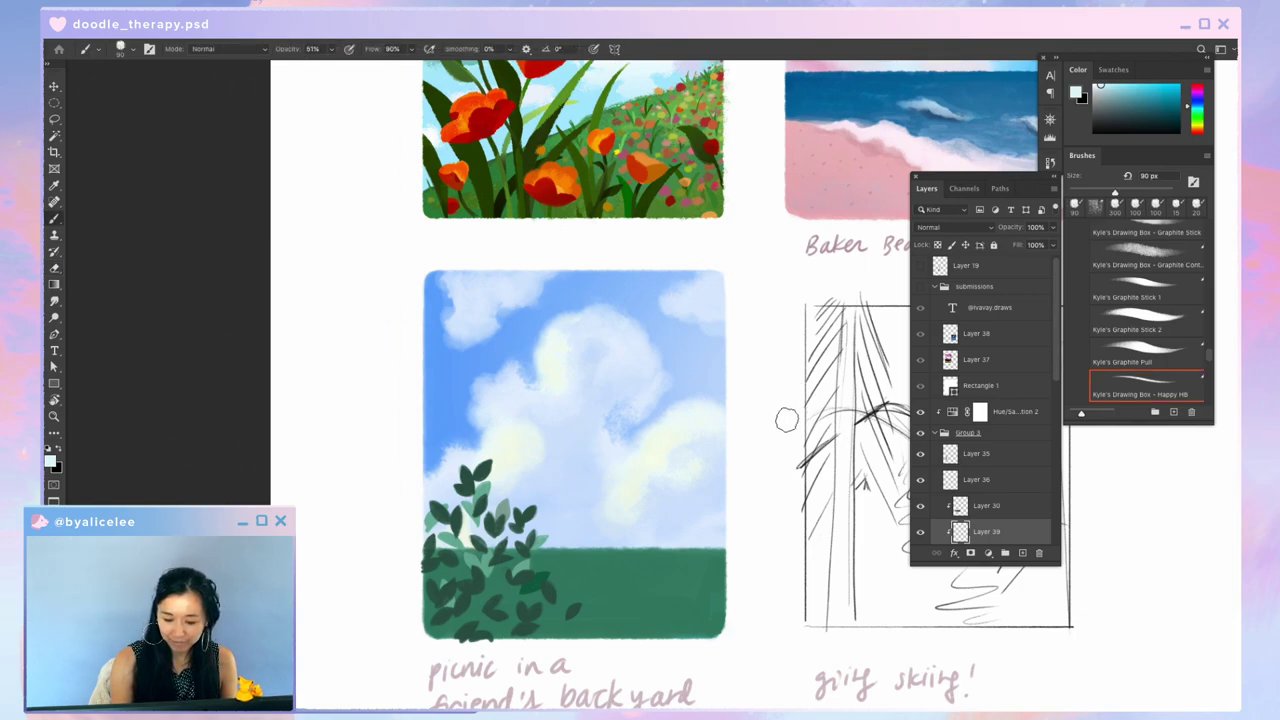
pyautogui.press('super+minus')
pyautogui.moveTo(735, 490); pyautogui.dragTo(667, 409)
pyautogui.press('super+equal')
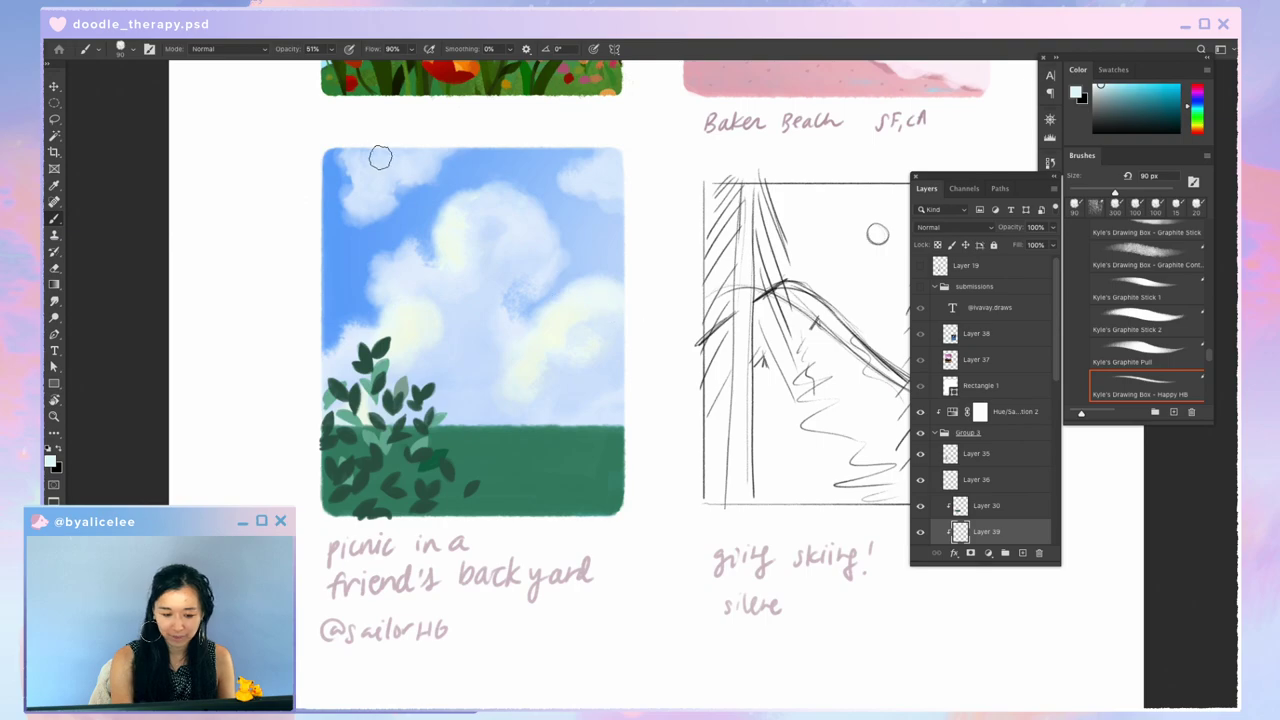
pyautogui.moveTo(663, 327); pyautogui.dragTo(708, 342)
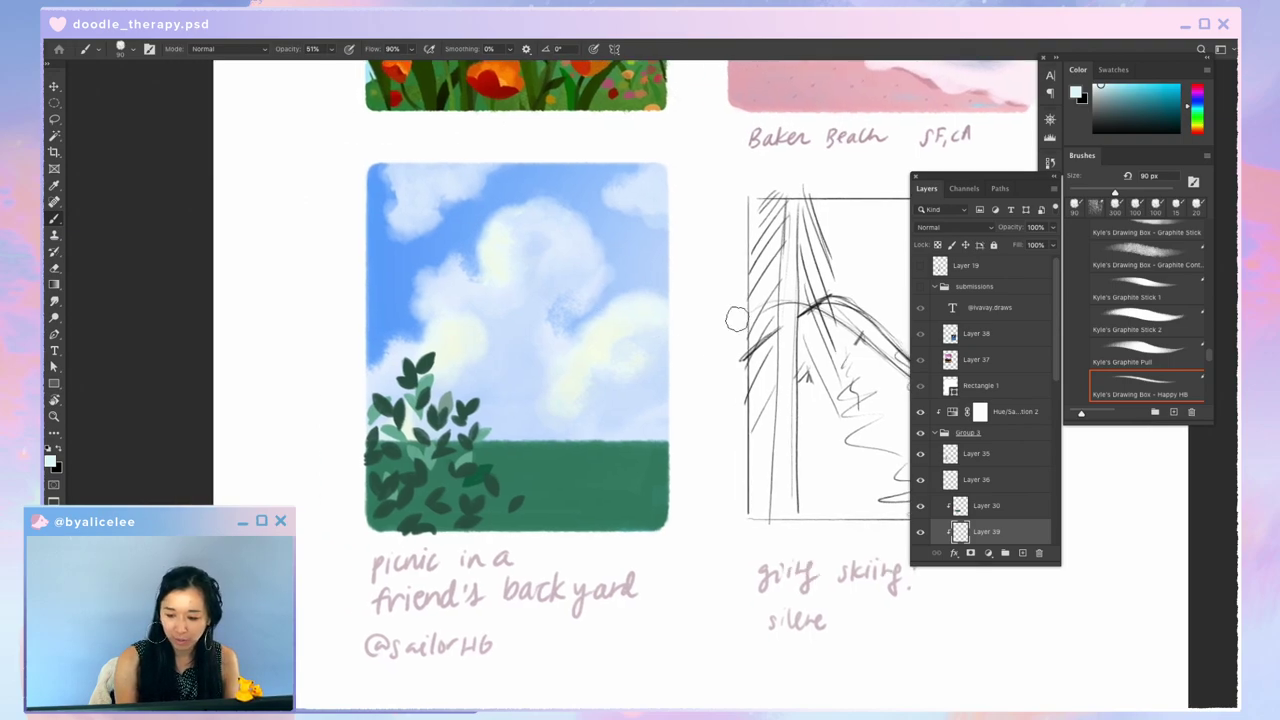
pyautogui.press('v')
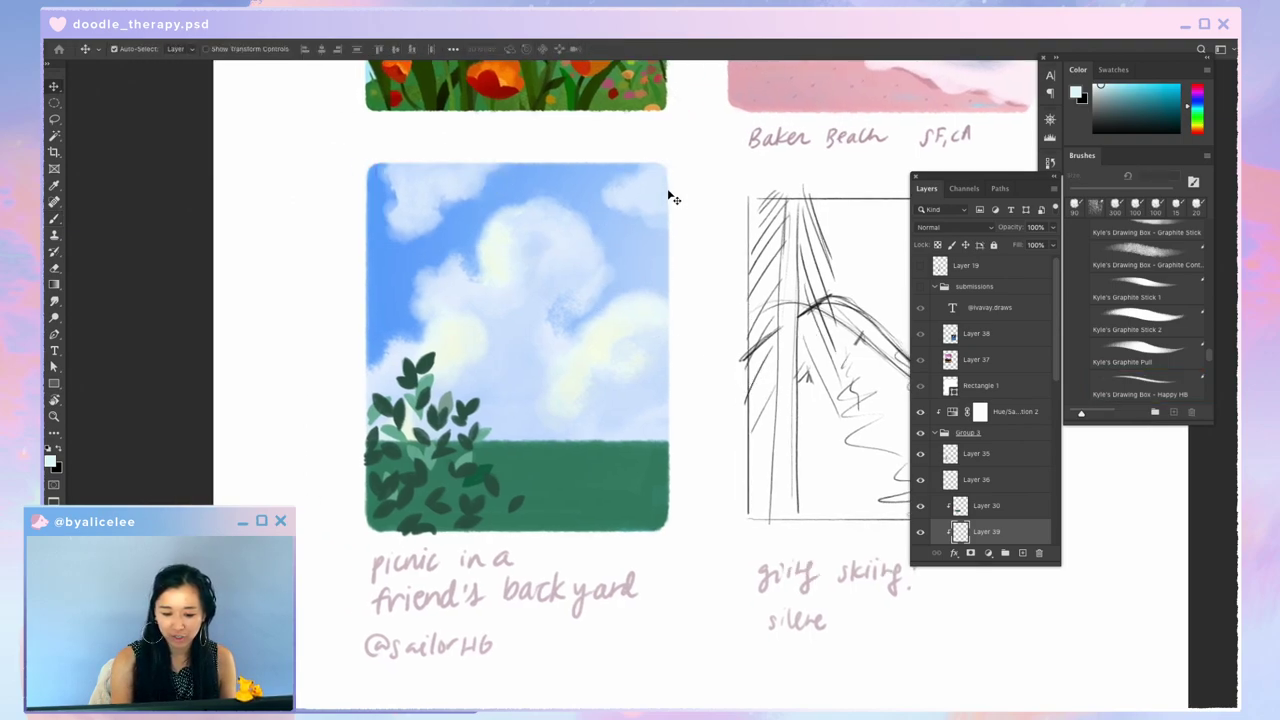
pyautogui.press('b')
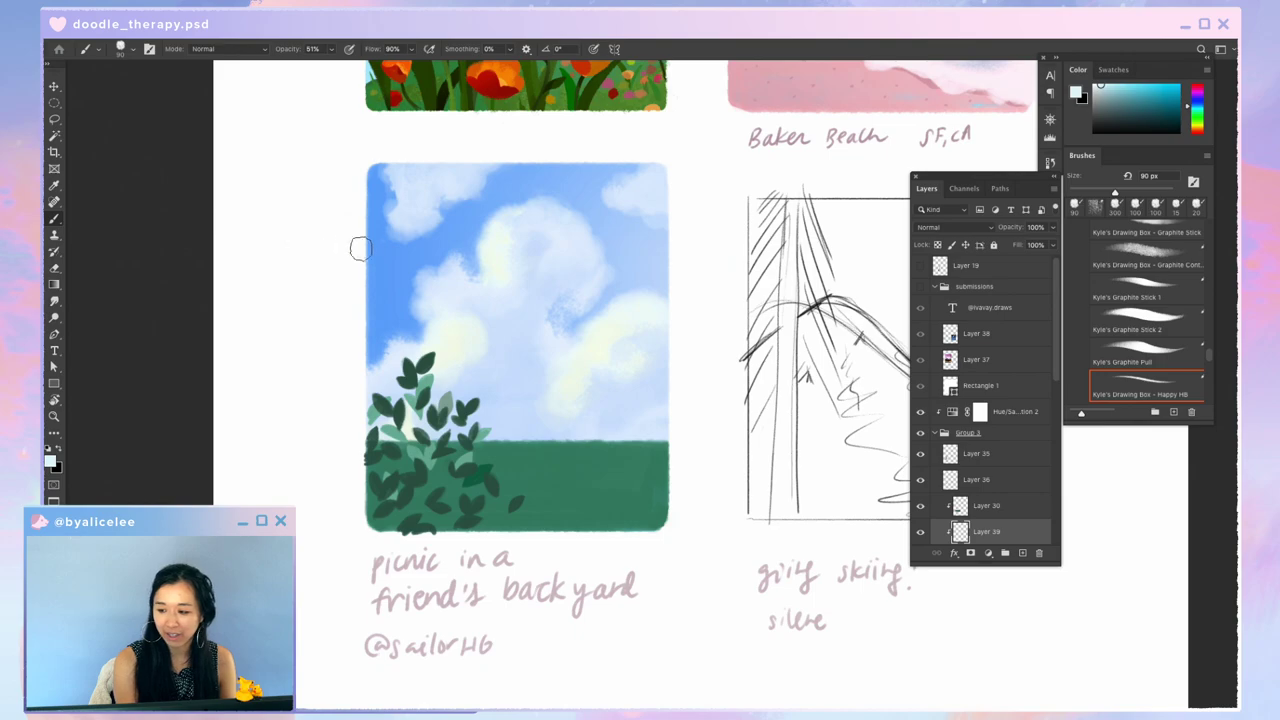
# Step: Set the eraser's opacity to 80% and extend the upper-right cloud downward along the picnic postcard's edge
pyautogui.press('e')
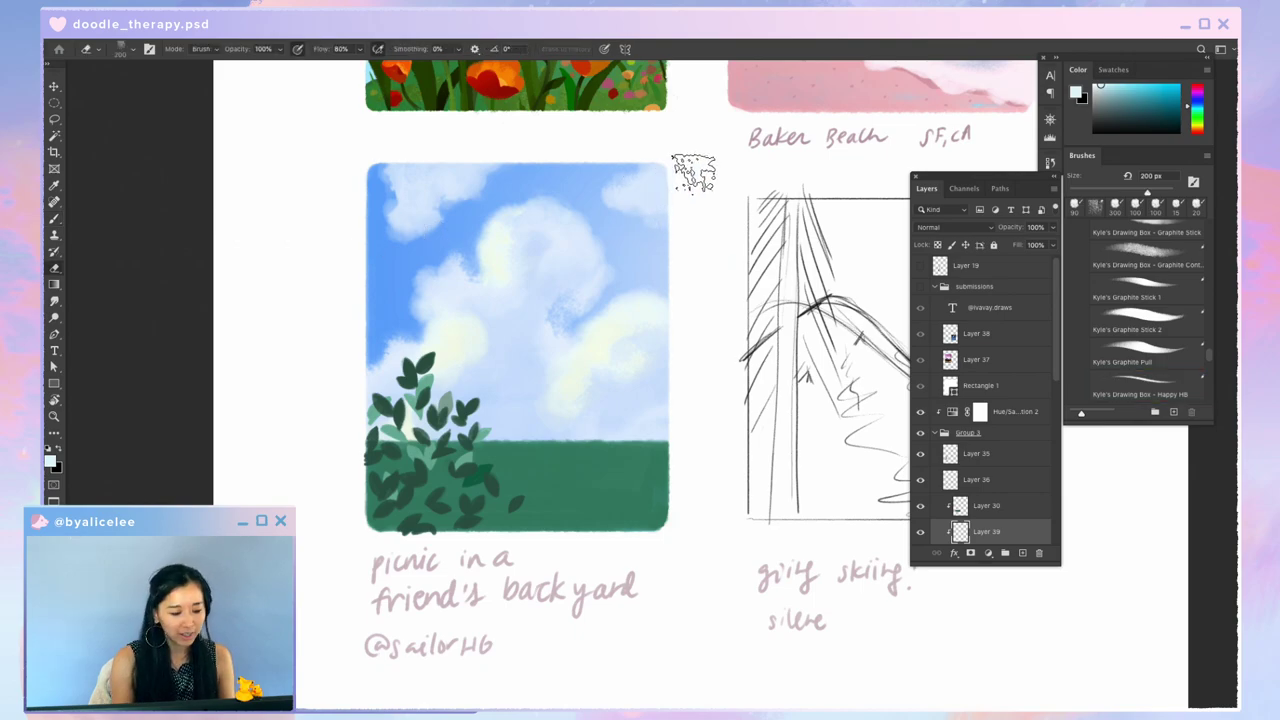
pyautogui.click(280, 48)
pyautogui.moveTo(287, 66); pyautogui.dragTo(271, 64)
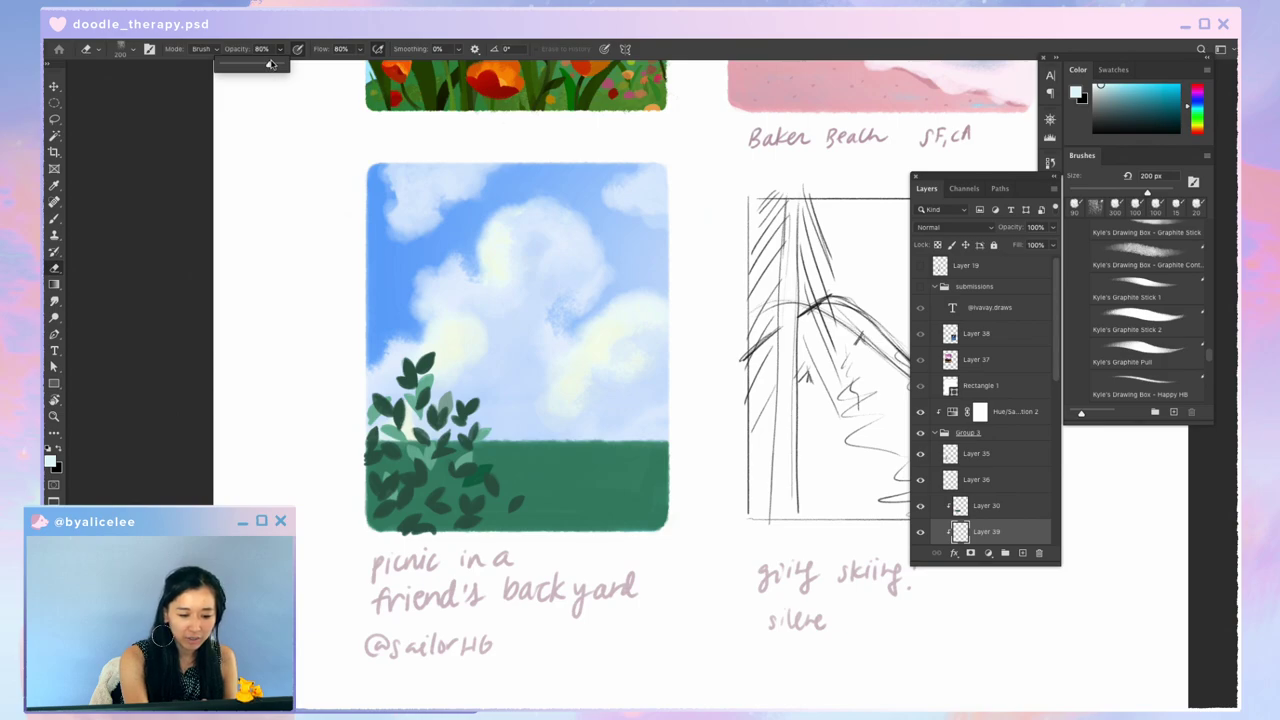
pyautogui.click(635, 167)
pyautogui.moveTo(603, 216)
pyautogui.mouseDown()
pyautogui.moveTo(631, 211)
pyautogui.moveTo(646, 244)
pyautogui.mouseUp()
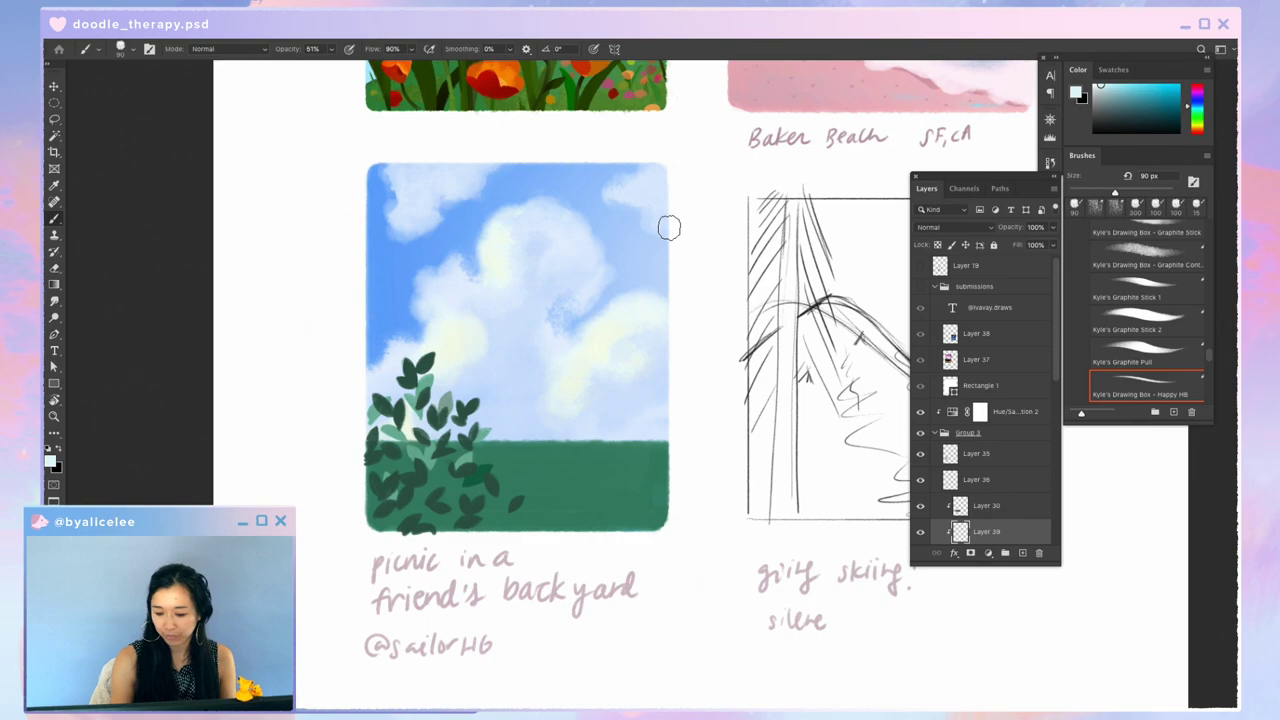
# Step: Refine the upper-right cloud's shape, alternating between an 80 px eraser and the 90 px brush
pyautogui.press('[')
pyautogui.press('[')
pyautogui.press('[')
pyautogui.press('[')
pyautogui.press('[')
pyautogui.press('[')
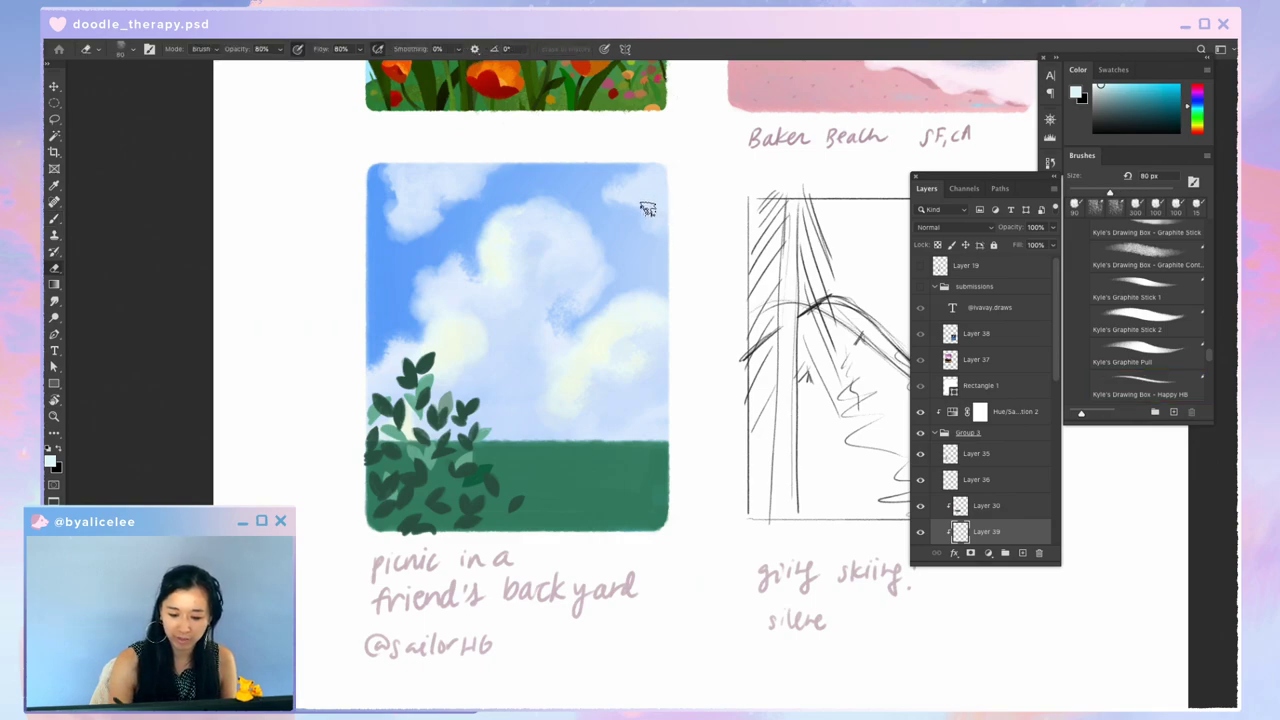
pyautogui.press('b')
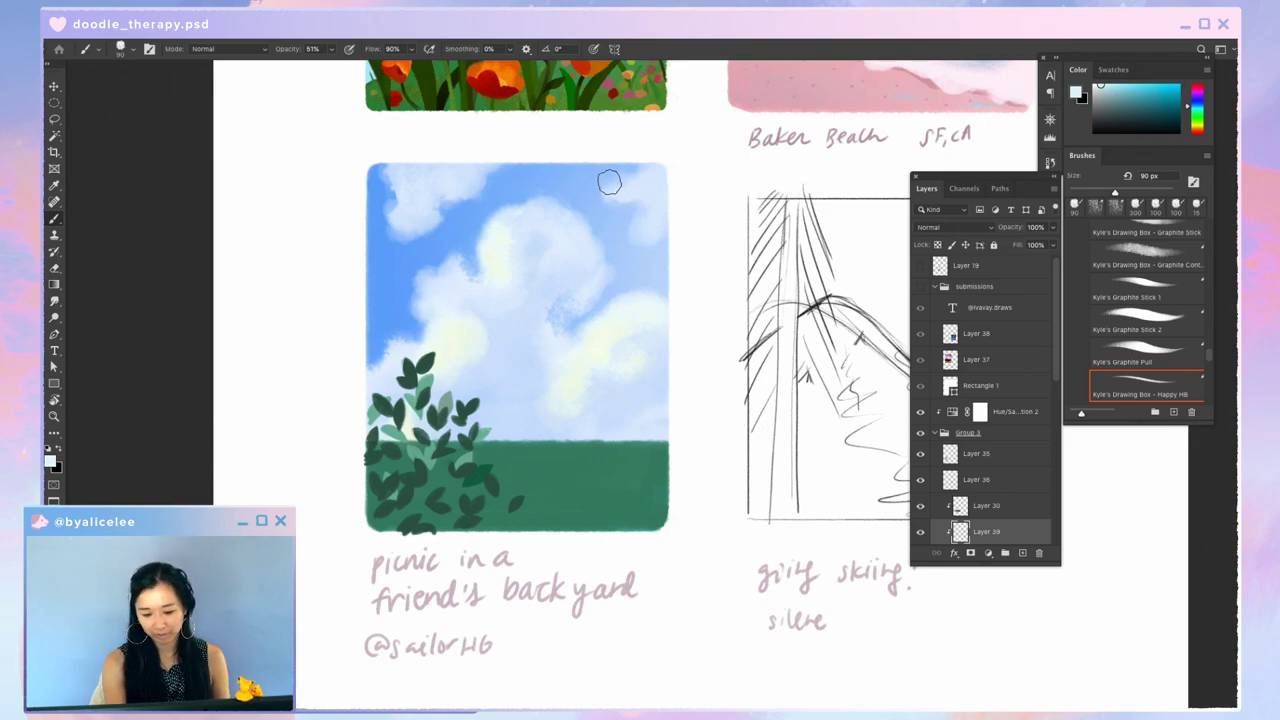
pyautogui.moveTo(609, 182); pyautogui.dragTo(601, 180)
pyautogui.moveTo(759, 364); pyautogui.dragTo(778, 353)
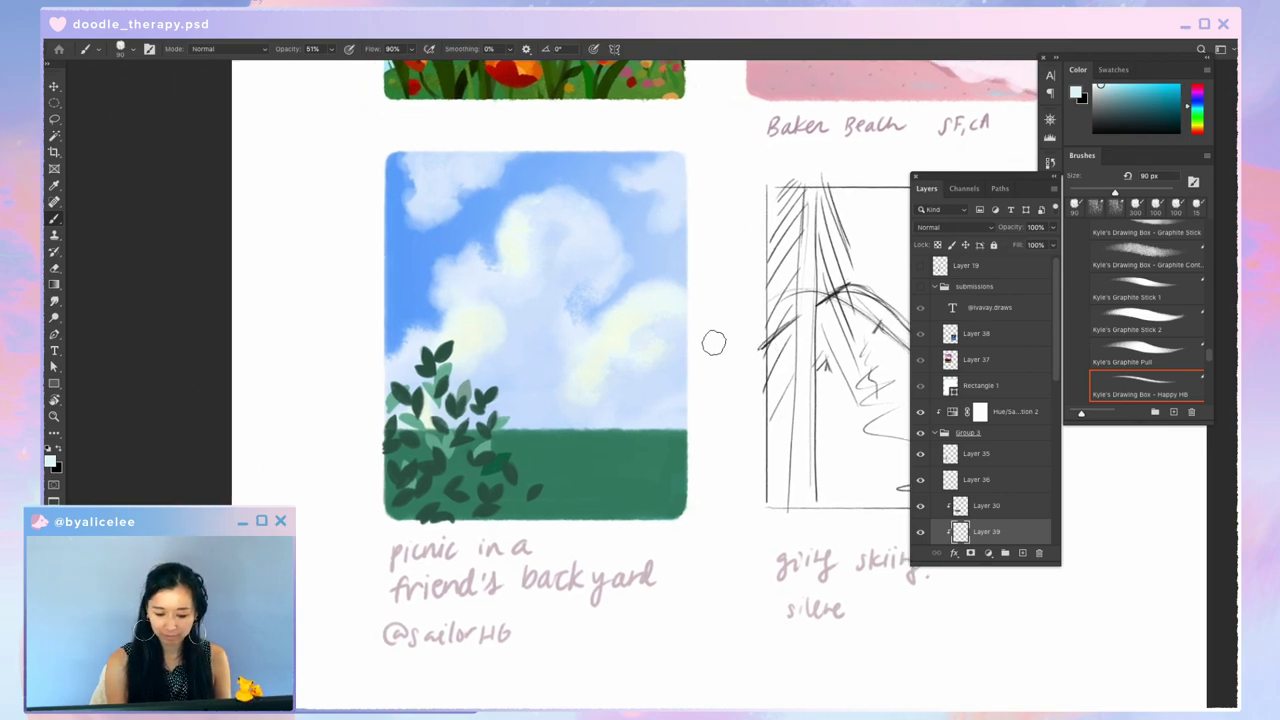
# Step: Add a new layer directly above the bush leaves' Layer 36 and sample the dark green of the bush's top leaf
pyautogui.press('v')
pyautogui.keyDown('ctrl'); pyautogui.click(493, 394); pyautogui.keyUp('ctrl')
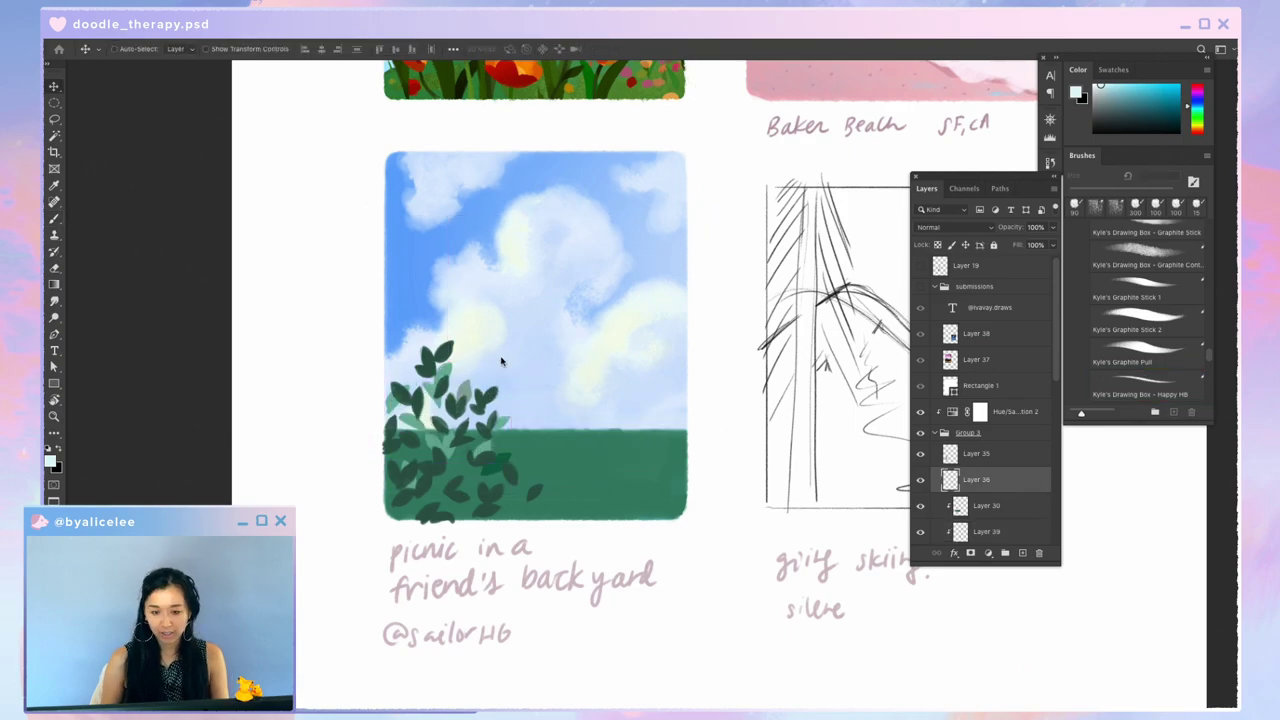
pyautogui.hotkey('ctrl', 'shift', 'n')
pyautogui.press('Return')
pyautogui.press('i')
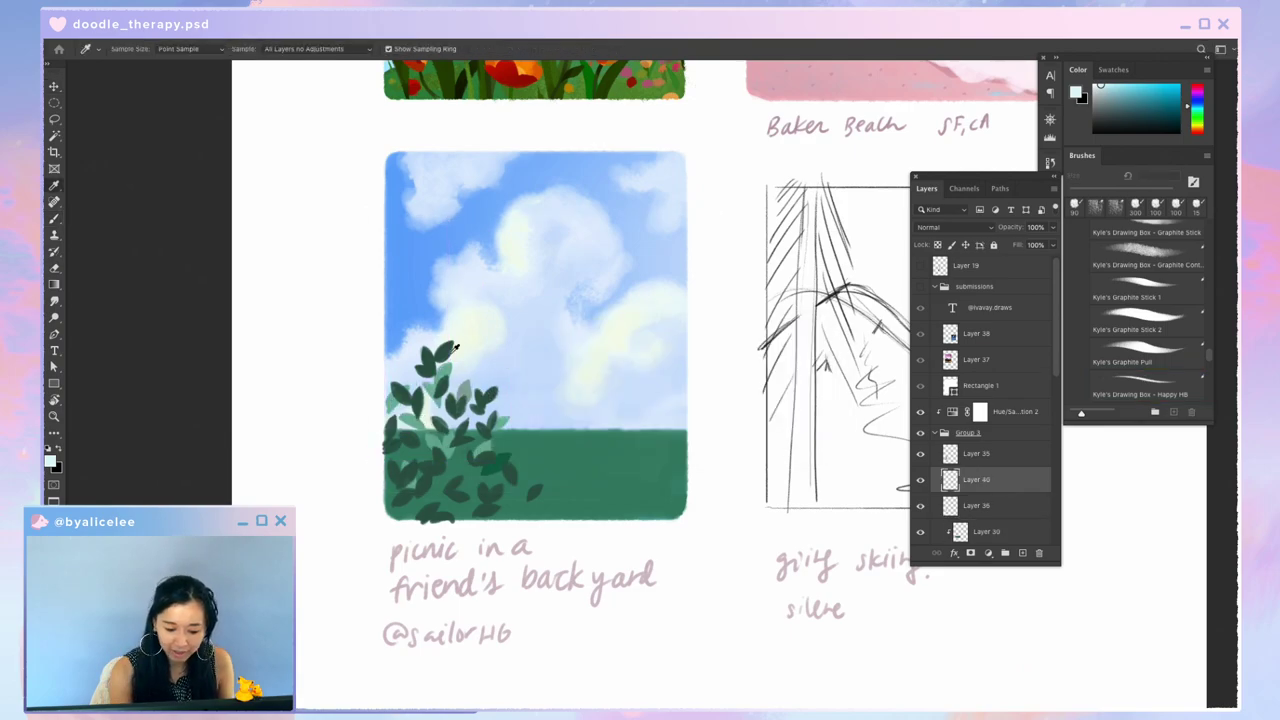
pyautogui.click(455, 346)
pyautogui.press('b')
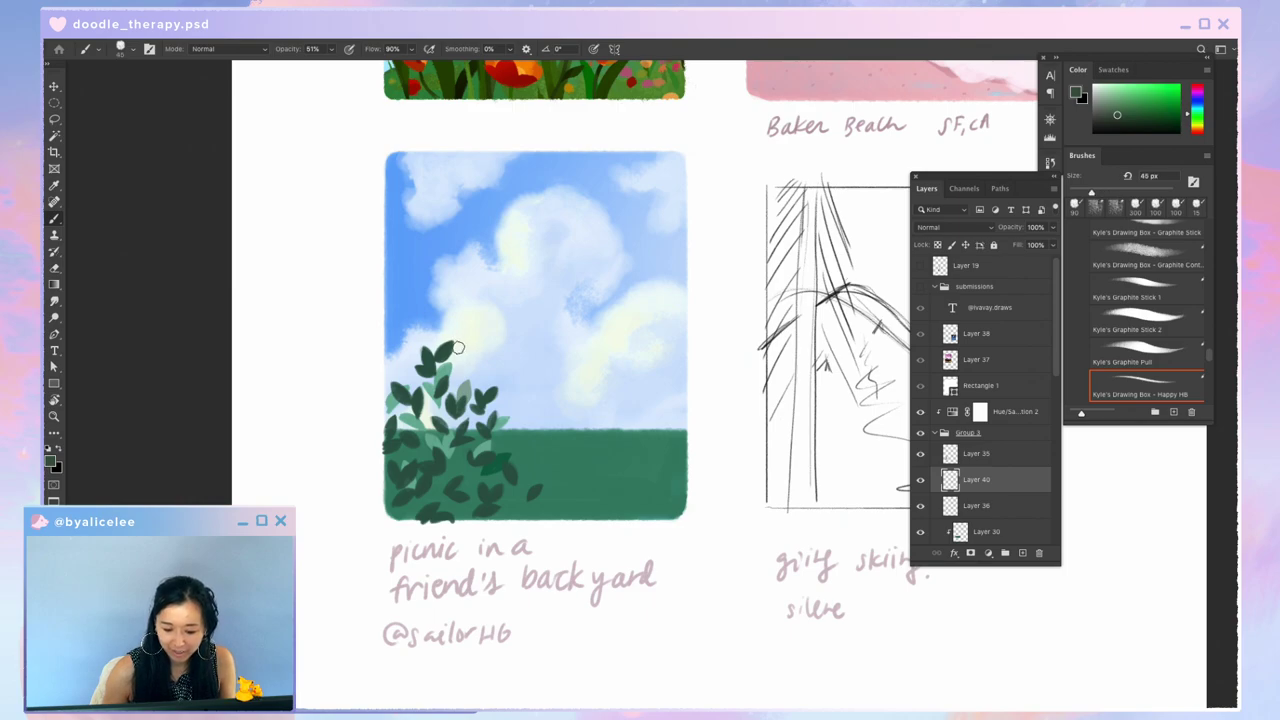
# Step: Reduce the brush to 10 px and sketch a first leaf over the horizon near the picnic postcard's right edge
pyautogui.press('[')
pyautogui.press('[')
pyautogui.press('[')
pyautogui.press('[')
pyautogui.press('[')
pyautogui.press('[')
pyautogui.press('[')
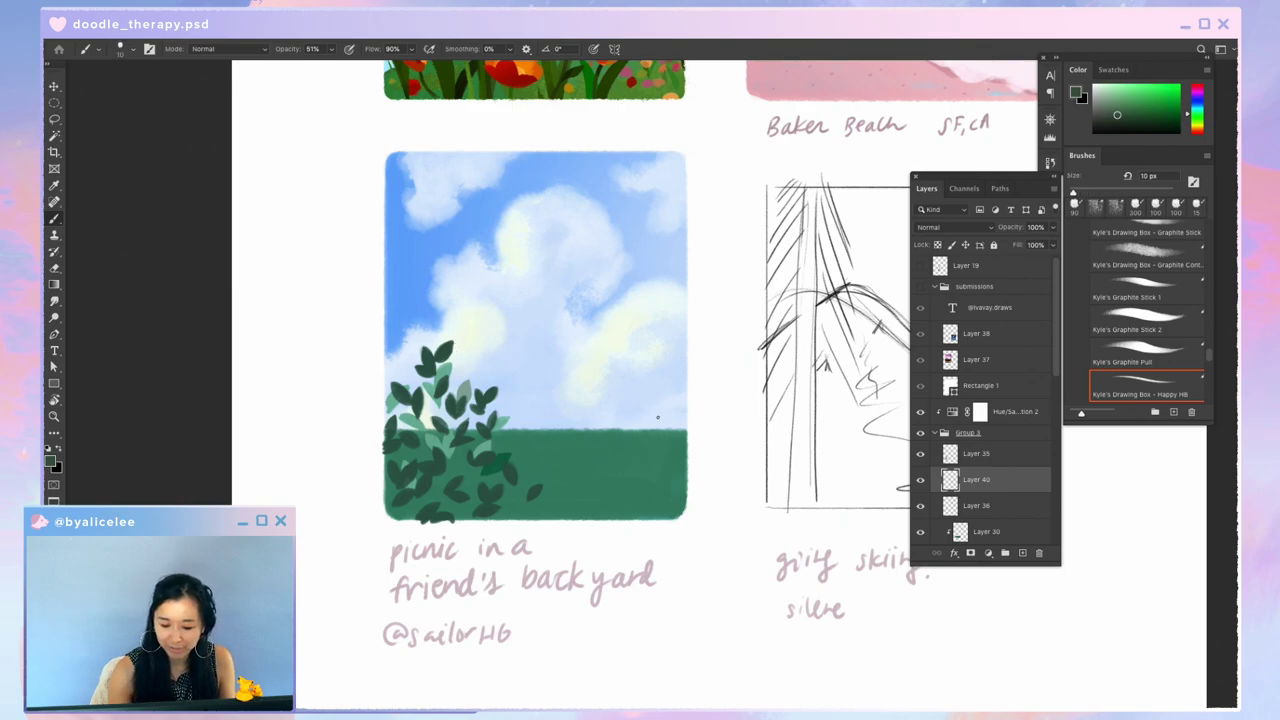
pyautogui.moveTo(657, 422); pyautogui.dragTo(646, 416)
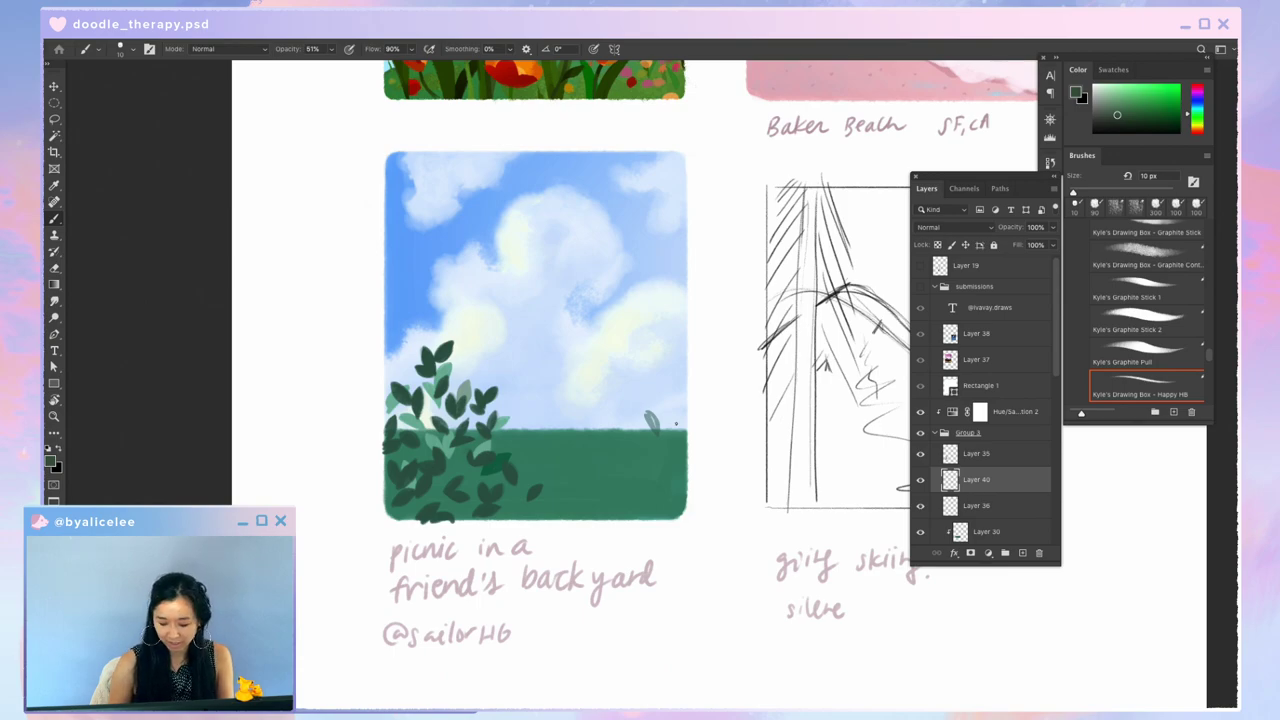
# Step: Set the brush's opacity and flow to 100% and fill in the right-hand leaf as a solid dark shape
pyautogui.hotkey('shift', '0')
pyautogui.press('0')
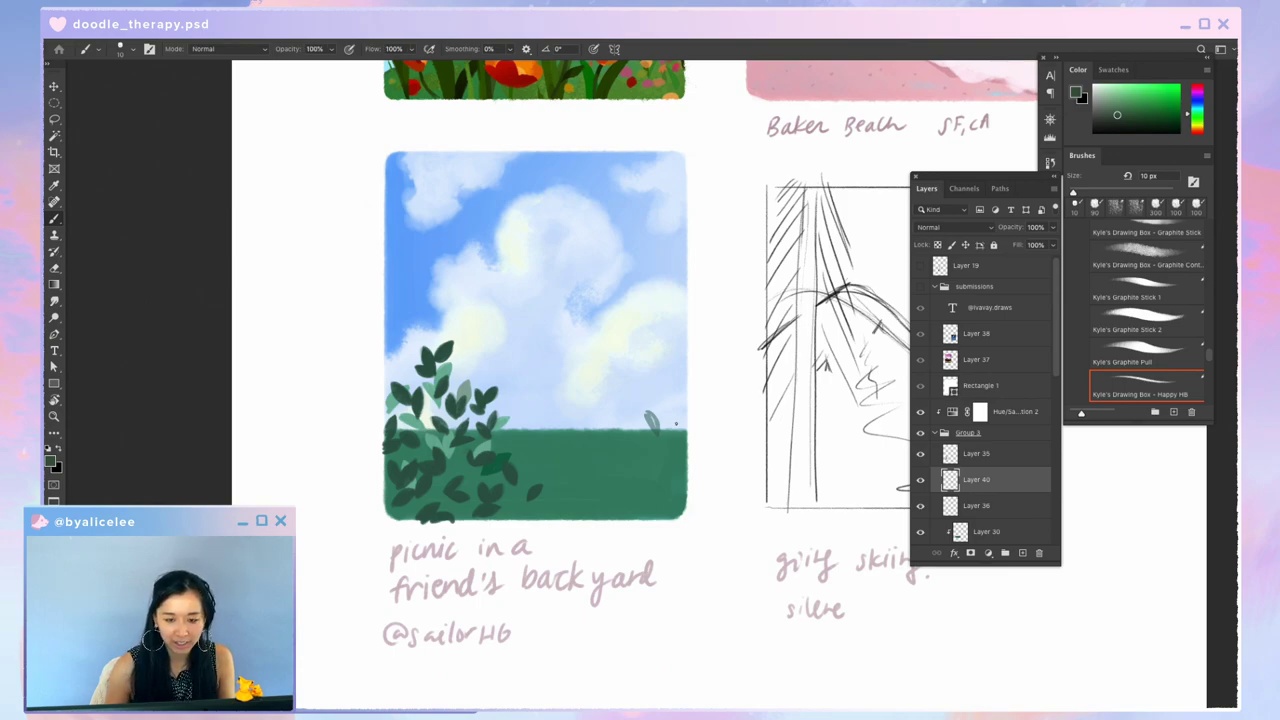
pyautogui.moveTo(657, 472); pyautogui.dragTo(602, 394)
pyautogui.press('super+equal')
pyautogui.moveTo(621, 252); pyautogui.dragTo(659, 359)
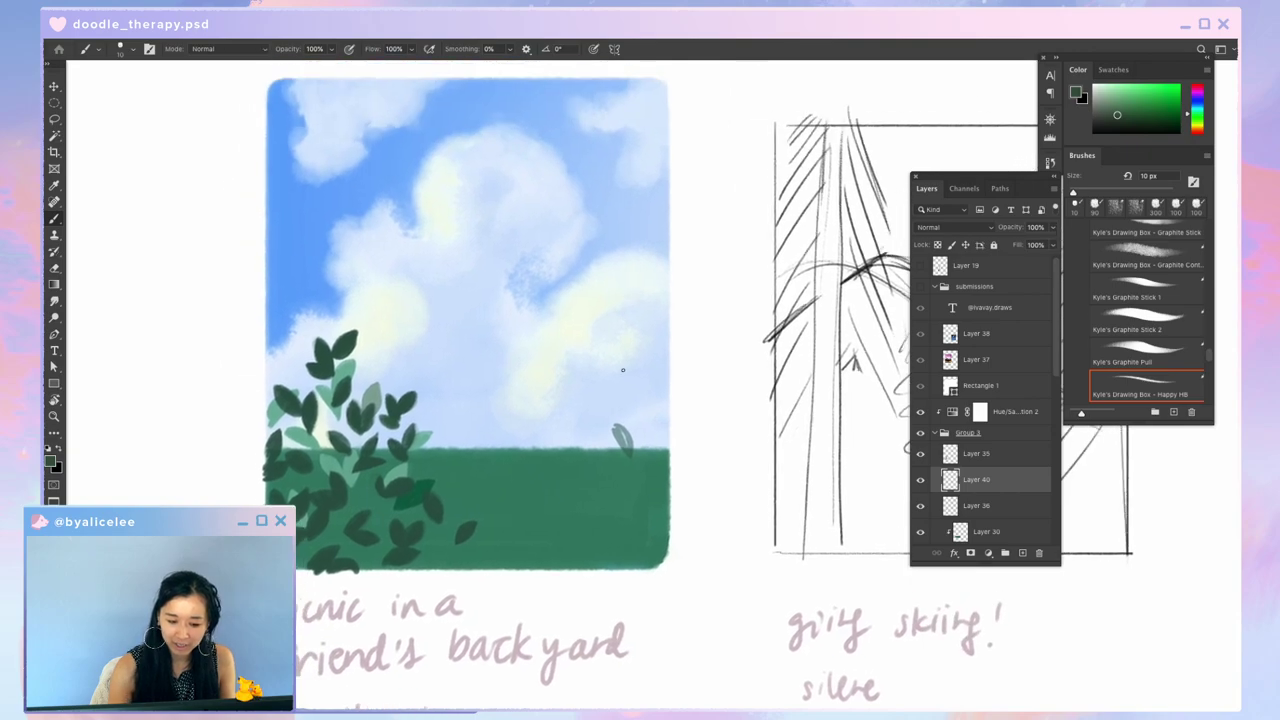
pyautogui.moveTo(613, 428)
pyautogui.mouseDown()
pyautogui.moveTo(630, 454)
pyautogui.moveTo(621, 431)
pyautogui.mouseUp()
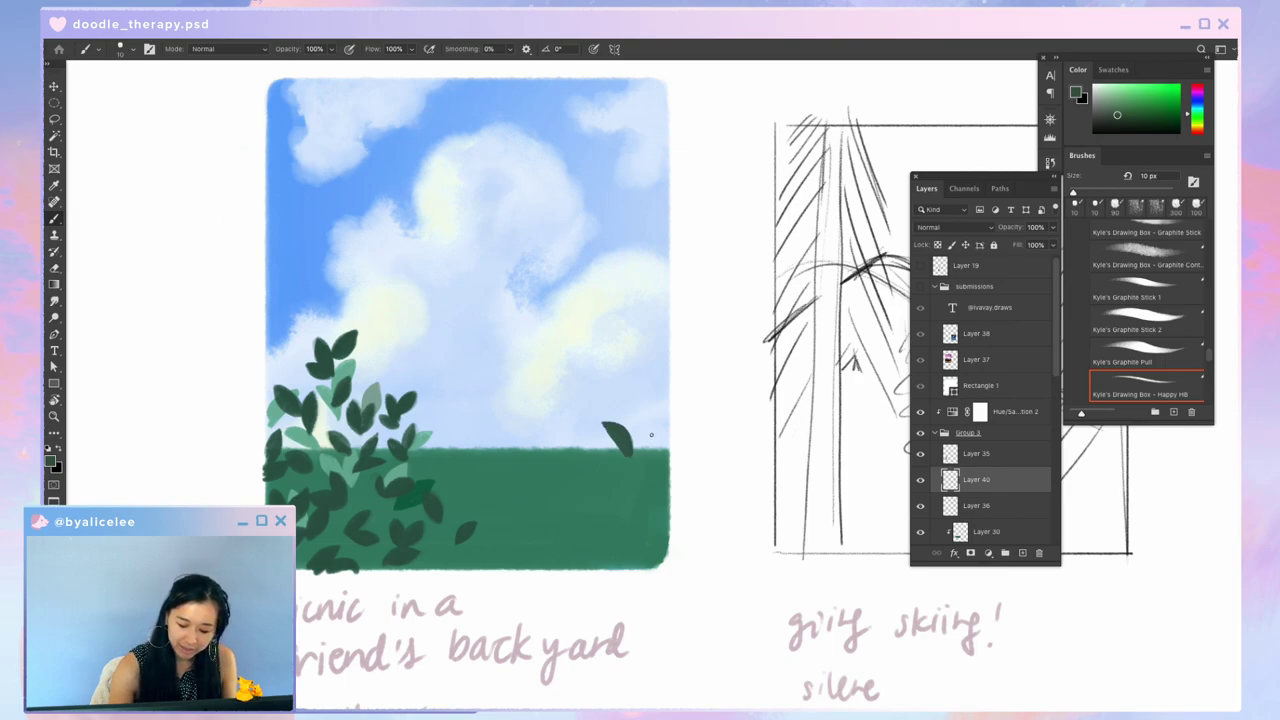
pyautogui.moveTo(603, 424); pyautogui.dragTo(607, 428)
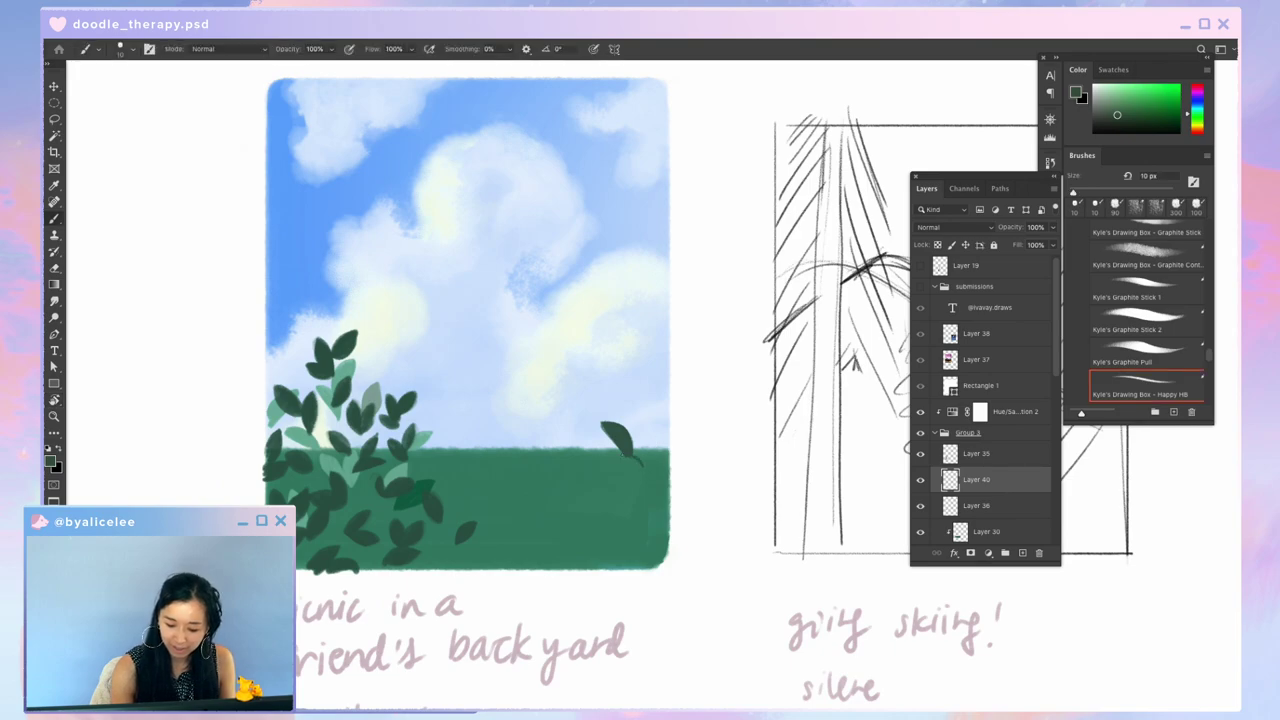
# Step: Paint three more dark green leaves around the first one: one below, one above and one beside the right edge
pyautogui.moveTo(612, 466); pyautogui.dragTo(641, 464)
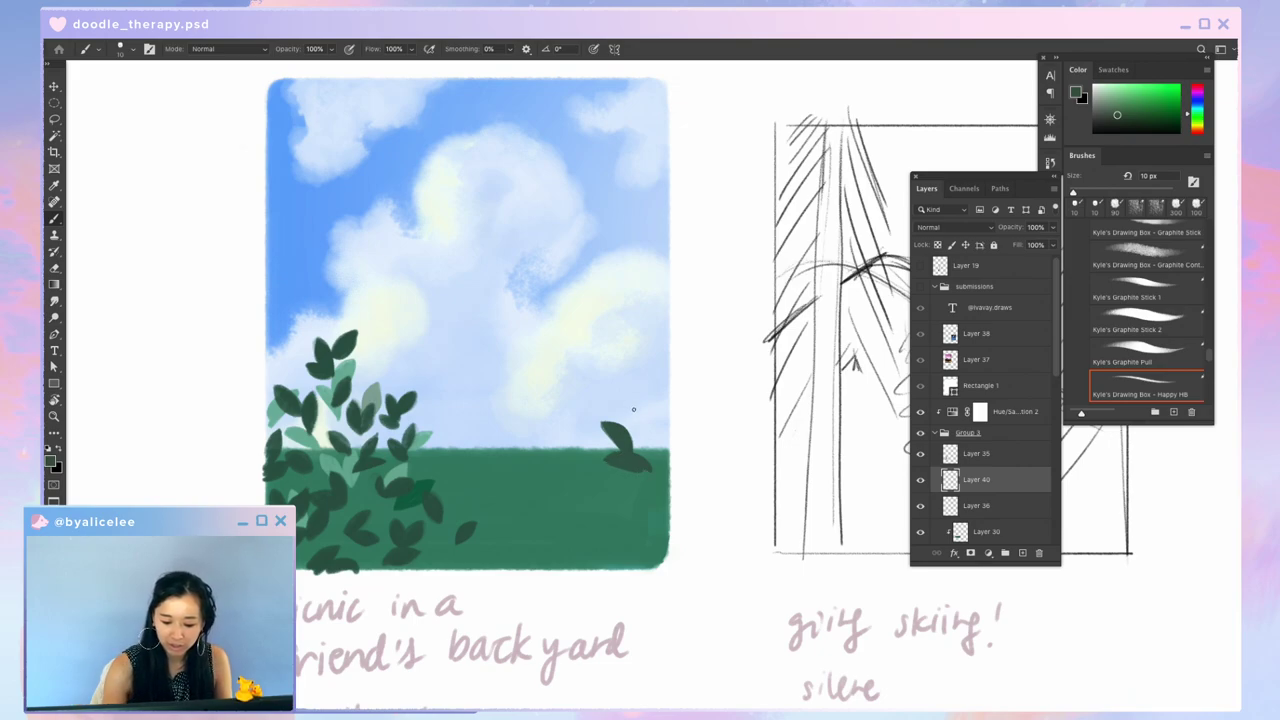
pyautogui.moveTo(633, 409)
pyautogui.mouseDown()
pyautogui.moveTo(618, 390)
pyautogui.moveTo(622, 412)
pyautogui.mouseUp()
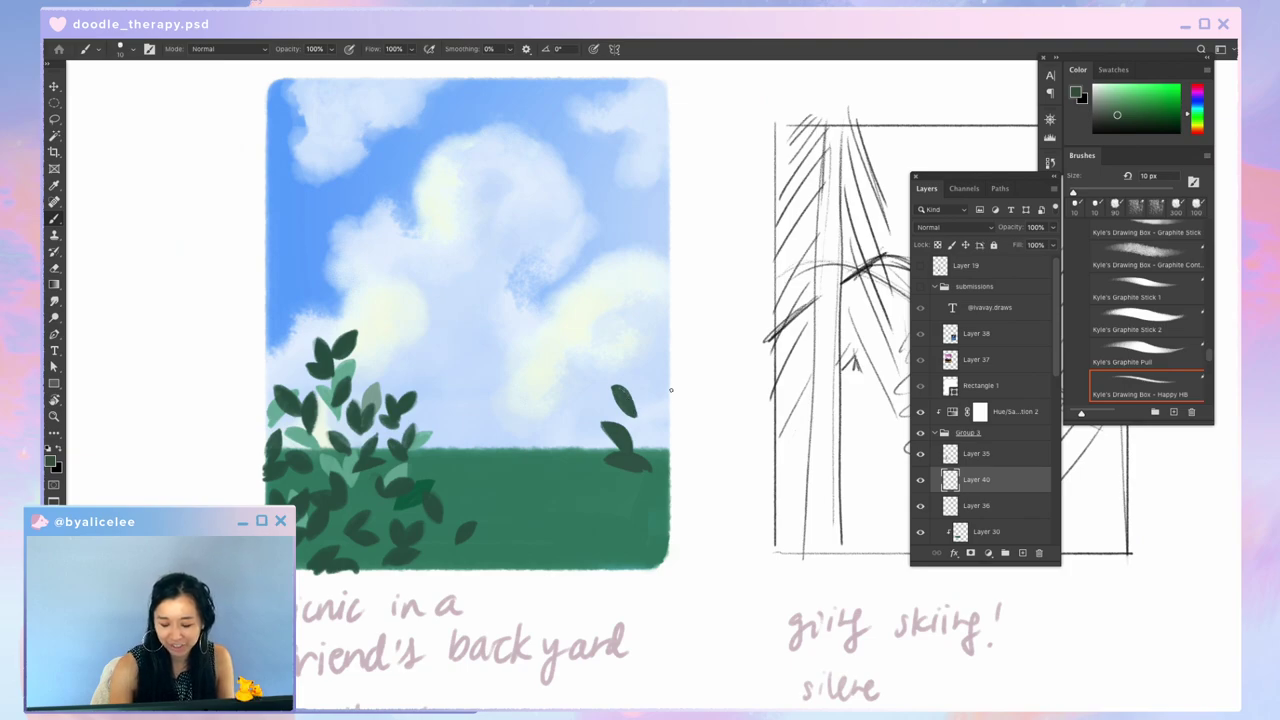
pyautogui.moveTo(654, 449)
pyautogui.mouseDown()
pyautogui.moveTo(658, 424)
pyautogui.moveTo(658, 442)
pyautogui.mouseUp()
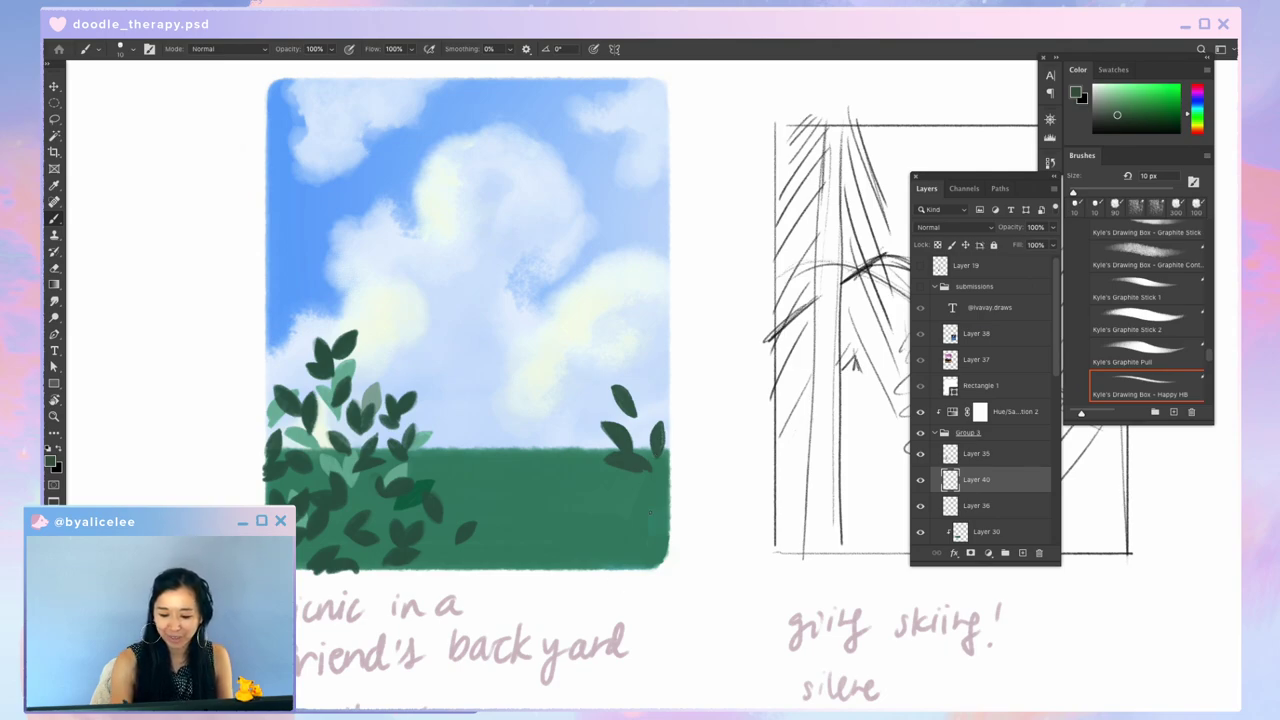
pyautogui.moveTo(540, 330)
pyautogui.mouseDown()
pyautogui.moveTo(625, 425)
pyautogui.moveTo(674, 563)
pyautogui.mouseUp()
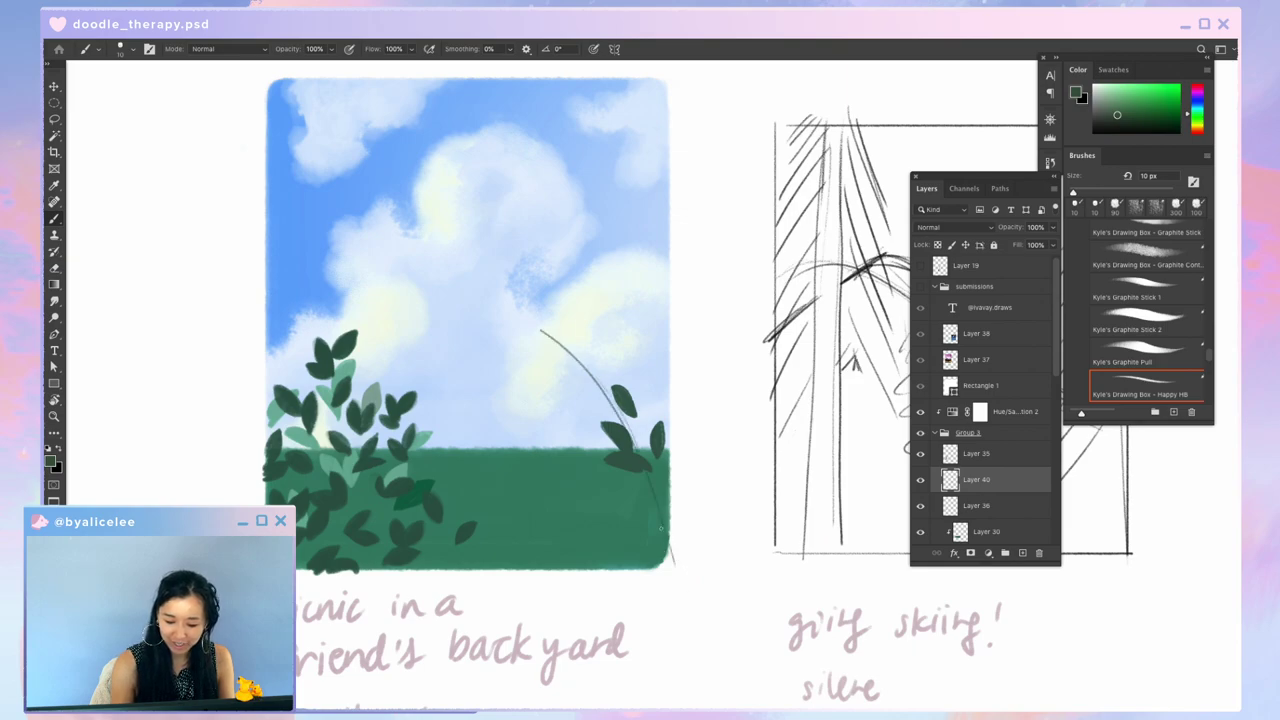
pyautogui.moveTo(510, 425)
pyautogui.mouseDown()
pyautogui.moveTo(590, 455)
pyautogui.moveTo(660, 530)
pyautogui.mouseUp()
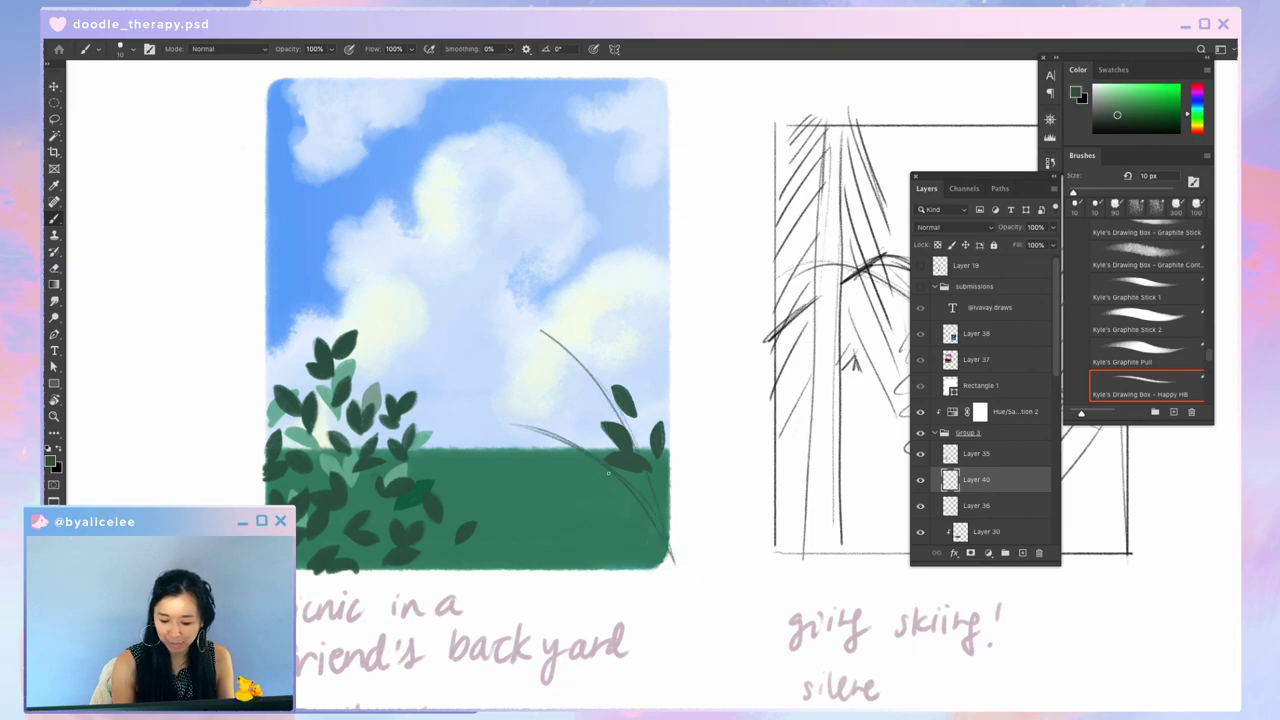
pyautogui.hotkey('ctrl', 'z')
pyautogui.hotkey('ctrl', 'z')
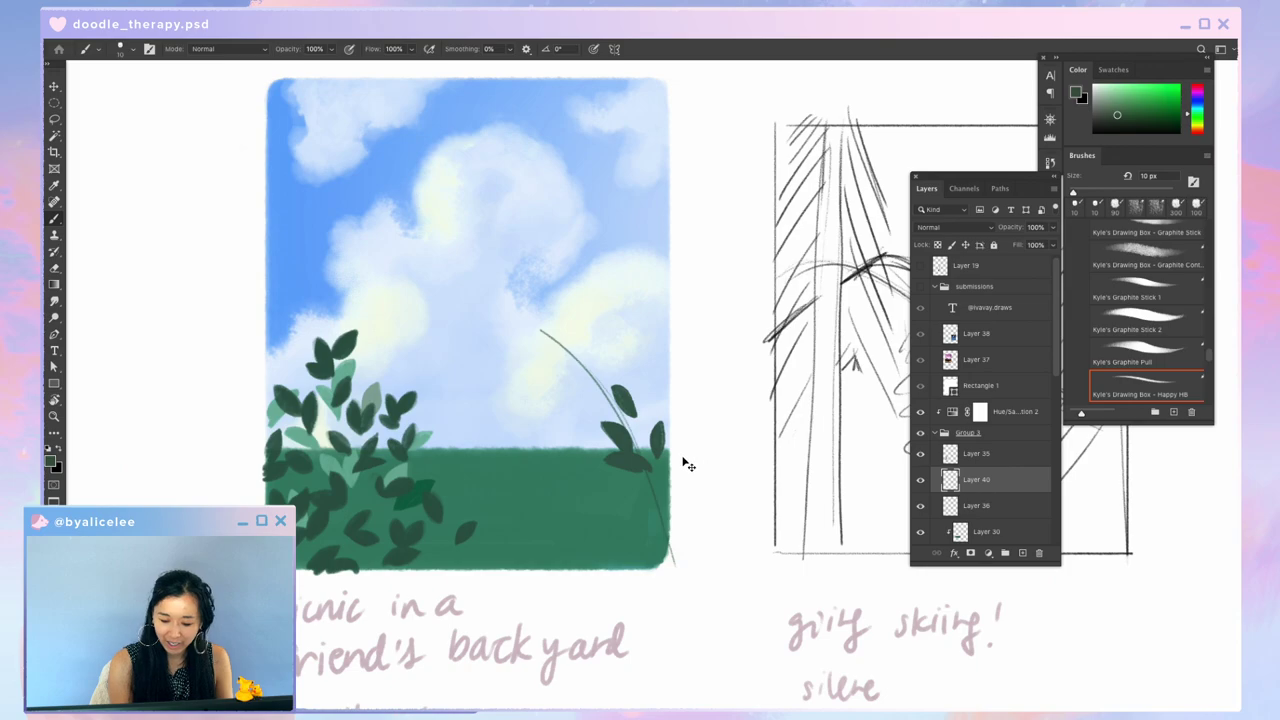
# Step: Paint another leaf on the postcard's right edge and smooth the outline of the horizontal leaf on the horizon
pyautogui.moveTo(652, 489)
pyautogui.mouseDown()
pyautogui.moveTo(670, 476)
pyautogui.moveTo(655, 500)
pyautogui.moveTo(671, 486)
pyautogui.mouseUp()
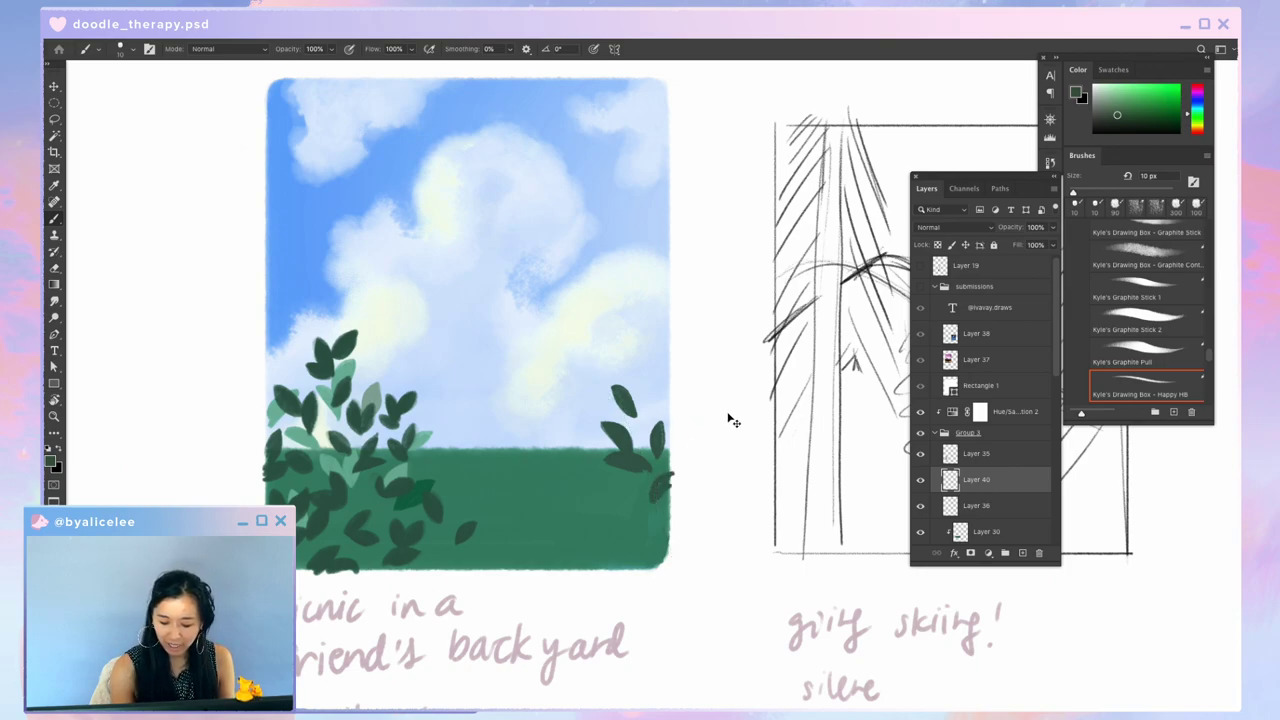
pyautogui.hotkey('ctrl', '+')
pyautogui.hotkey('ctrl', '+')
pyautogui.hotkey('ctrl', '+')
pyautogui.moveTo(726, 410)
pyautogui.mouseDown()
pyautogui.moveTo(787, 318)
pyautogui.moveTo(811, 153)
pyautogui.moveTo(832, 112)
pyautogui.mouseUp()
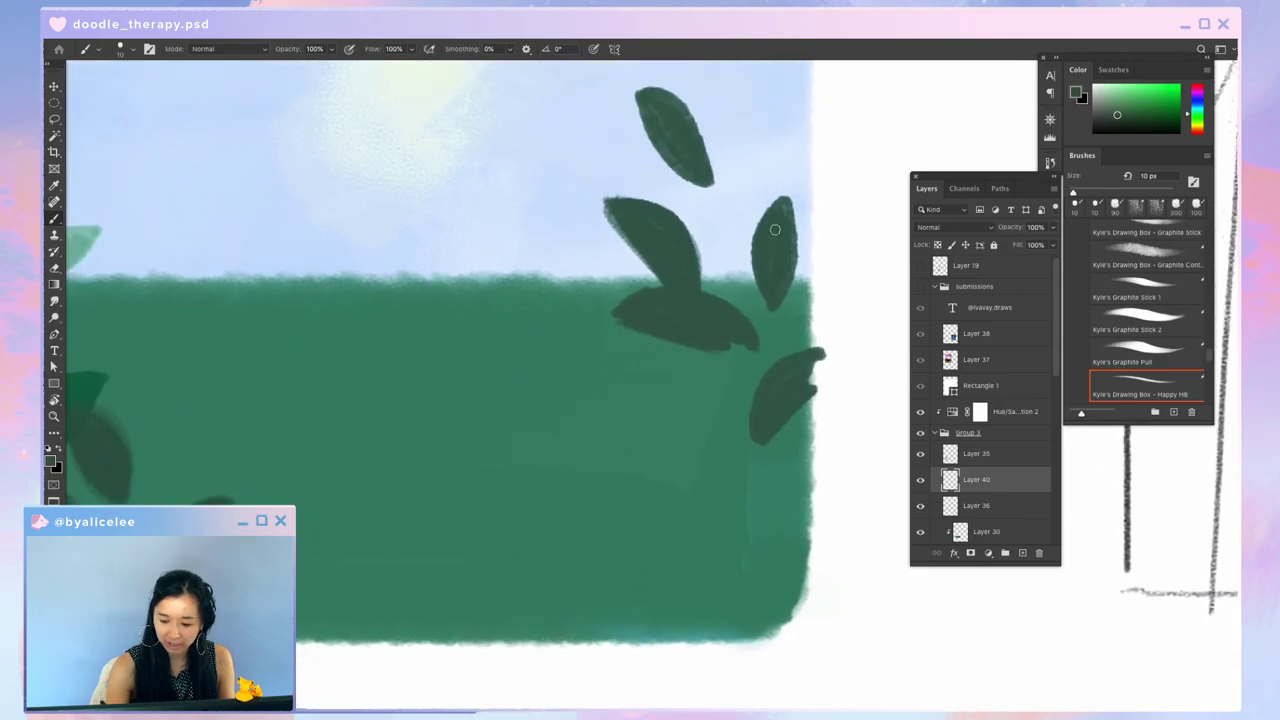
pyautogui.moveTo(632, 299)
pyautogui.mouseDown()
pyautogui.moveTo(705, 293)
pyautogui.moveTo(633, 305)
pyautogui.moveTo(733, 334)
pyautogui.moveTo(715, 323)
pyautogui.moveTo(711, 338)
pyautogui.moveTo(757, 350)
pyautogui.mouseUp()
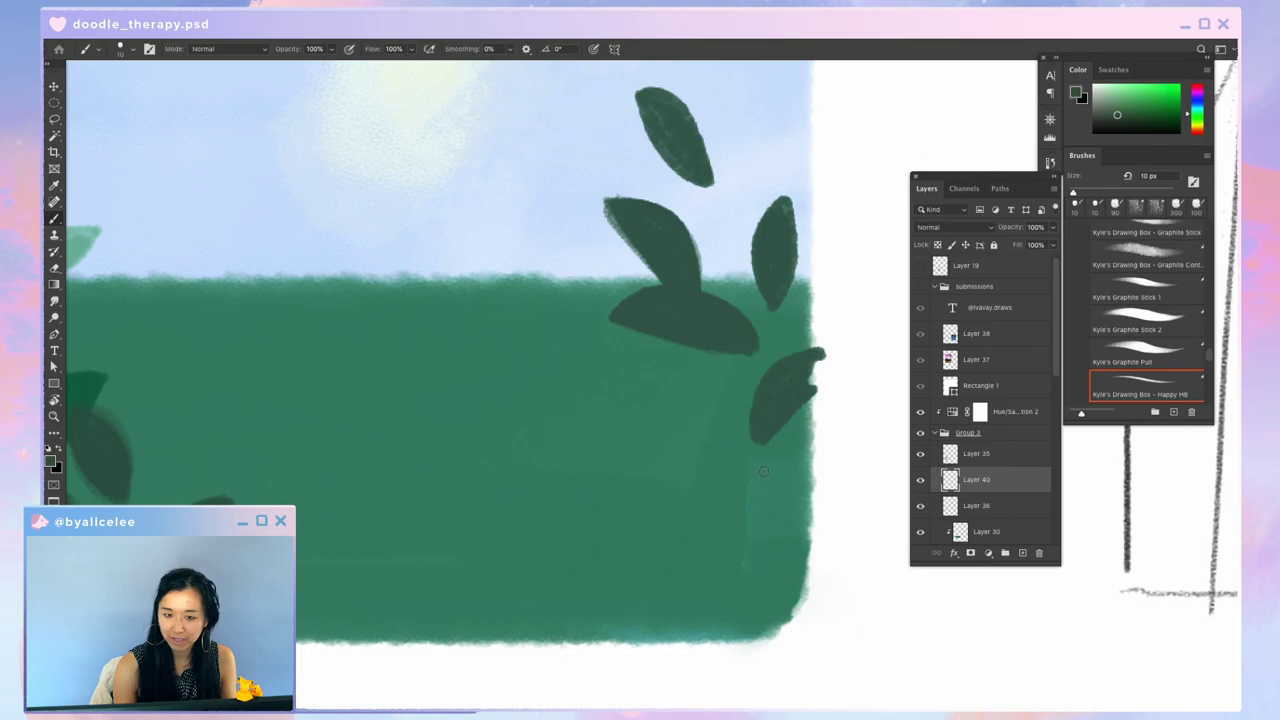
# Step: Paint a pair of joined dark leaves on the grass, to the lower left of the right-hand leaf cluster
pyautogui.moveTo(625, 418)
pyautogui.mouseDown()
pyautogui.moveTo(546, 382)
pyautogui.moveTo(543, 409)
pyautogui.moveTo(605, 437)
pyautogui.moveTo(638, 429)
pyautogui.moveTo(621, 408)
pyautogui.moveTo(644, 413)
pyautogui.moveTo(651, 442)
pyautogui.moveTo(580, 405)
pyautogui.moveTo(533, 406)
pyautogui.moveTo(592, 434)
pyautogui.moveTo(597, 405)
pyautogui.moveTo(655, 446)
pyautogui.mouseUp()
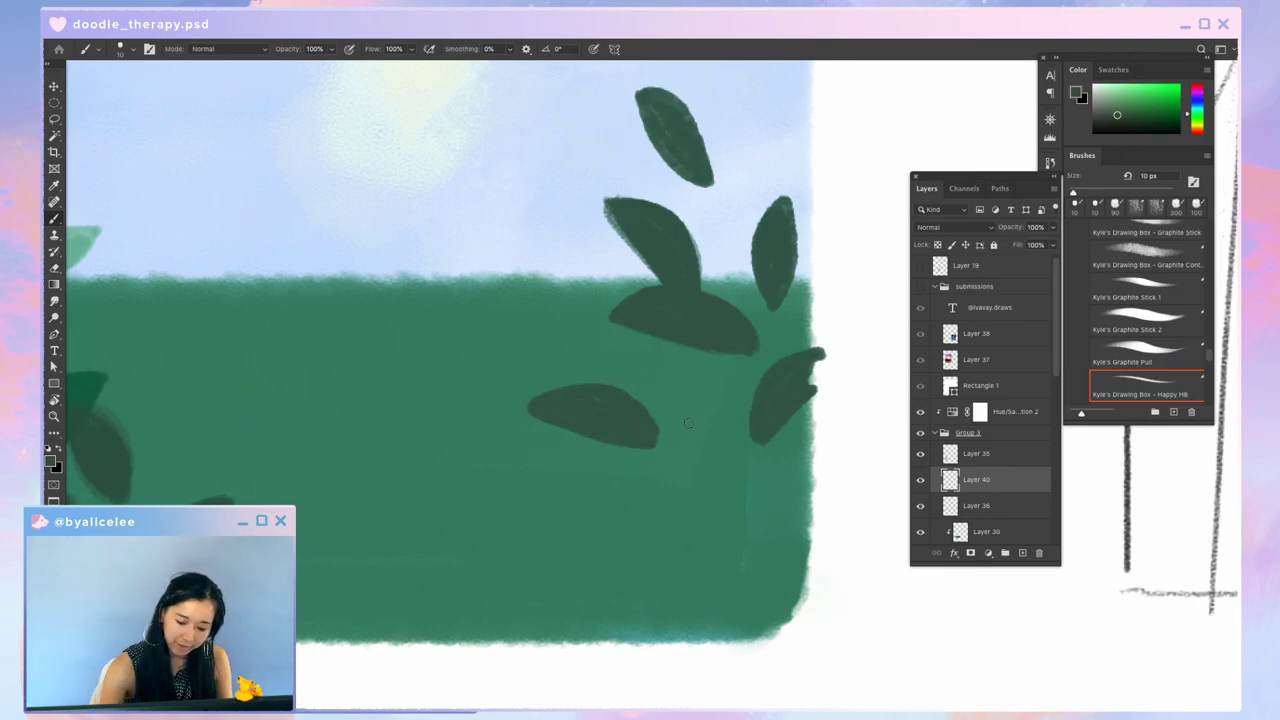
pyautogui.moveTo(648, 384)
pyautogui.mouseDown()
pyautogui.moveTo(697, 456)
pyautogui.moveTo(656, 388)
pyautogui.moveTo(686, 458)
pyautogui.moveTo(674, 396)
pyautogui.mouseUp()
pyautogui.press('super+minus')
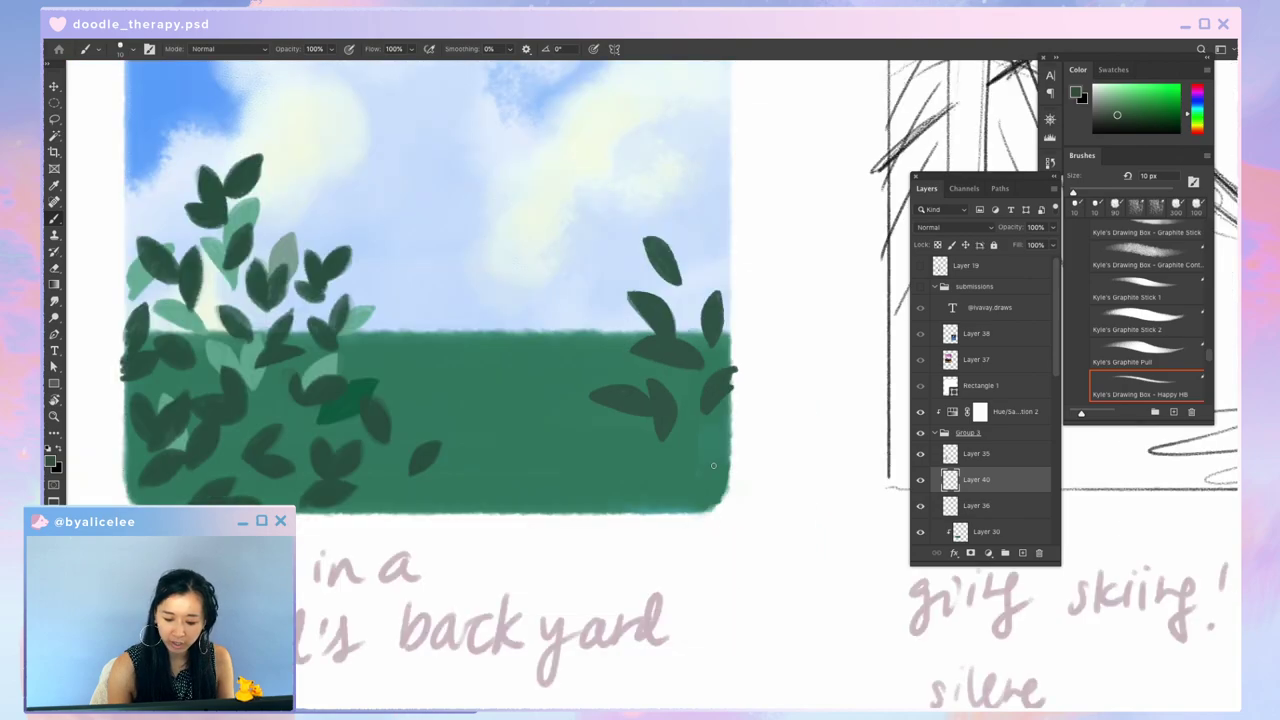
# Step: Paint two more dark leaves along the postcard's right edge, one at the horizon and one lower on the grass
pyautogui.moveTo(730, 488); pyautogui.dragTo(765, 560)
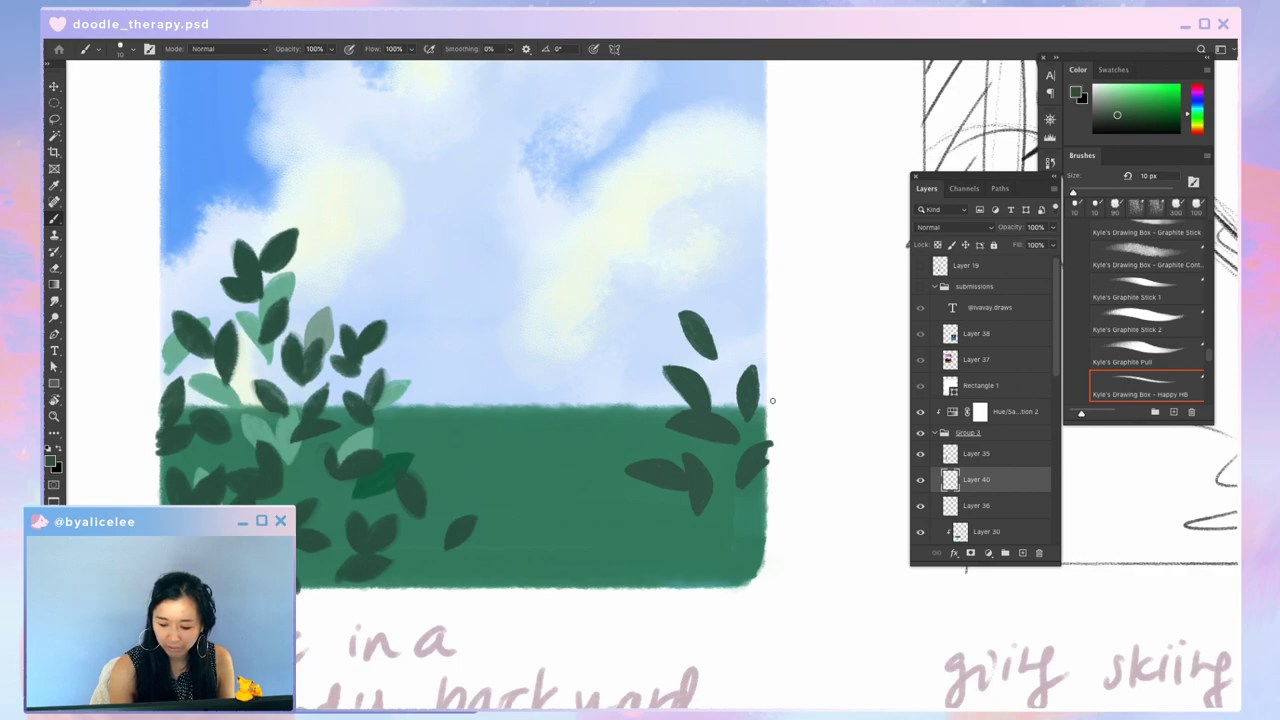
pyautogui.moveTo(772, 396); pyautogui.dragTo(740, 433)
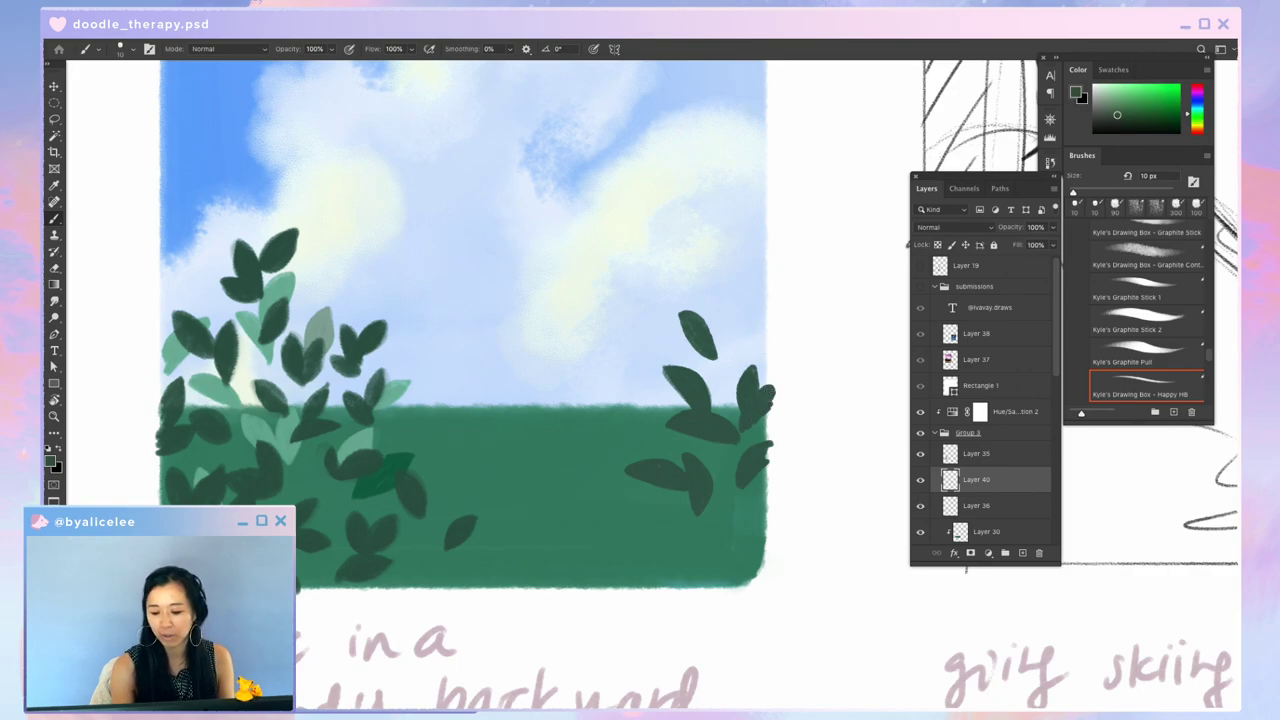
pyautogui.moveTo(758, 500); pyautogui.dragTo(726, 522)
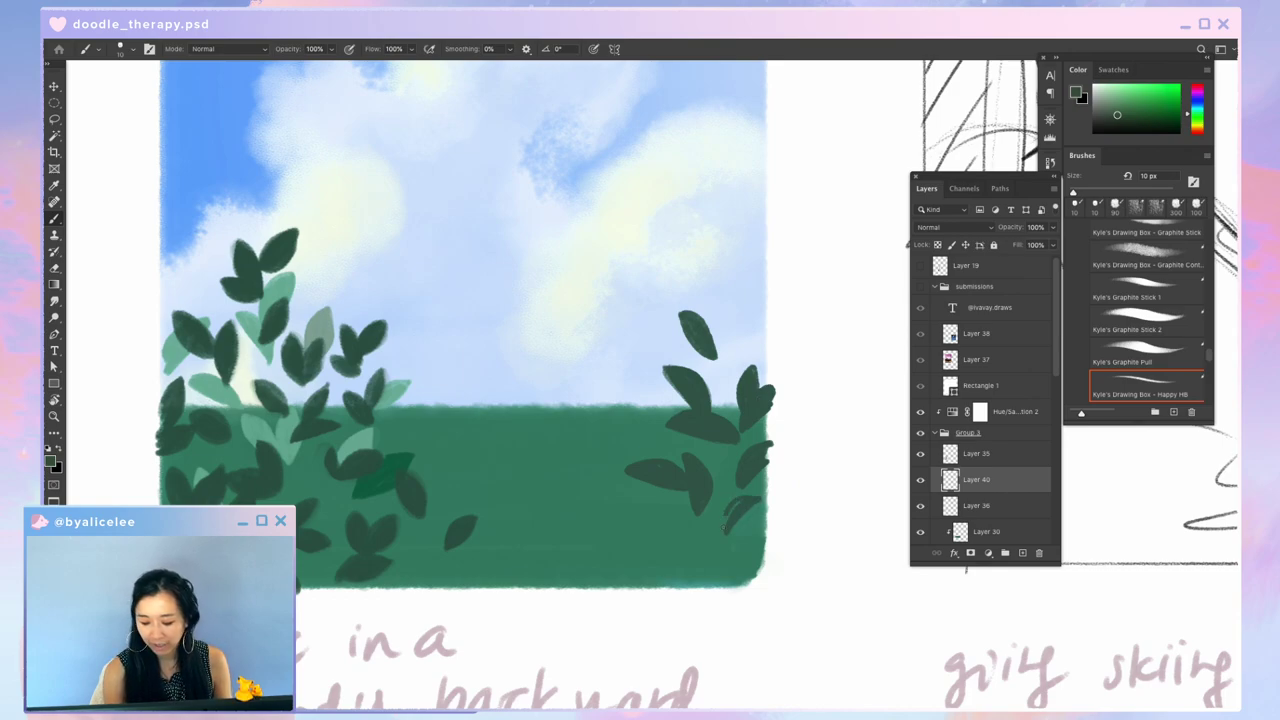
pyautogui.scroll(-4, 791, 374)
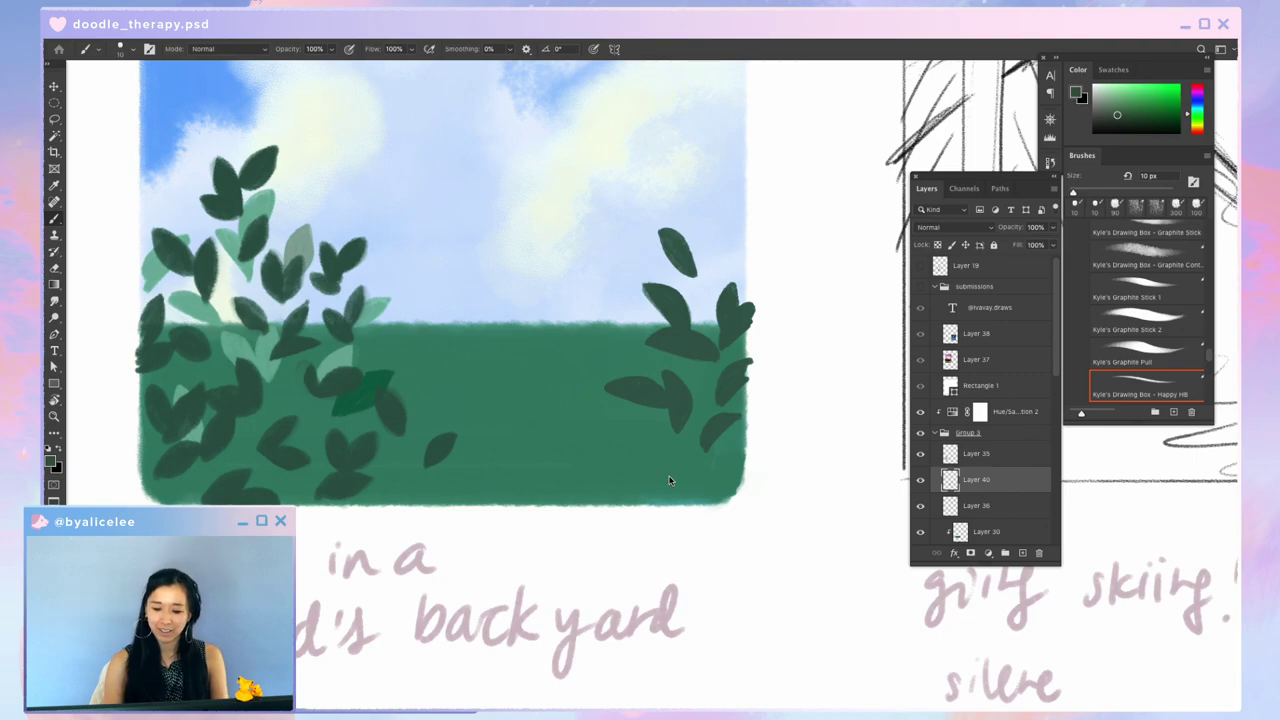
pyautogui.press('super+plus')
pyautogui.press('super+minus')
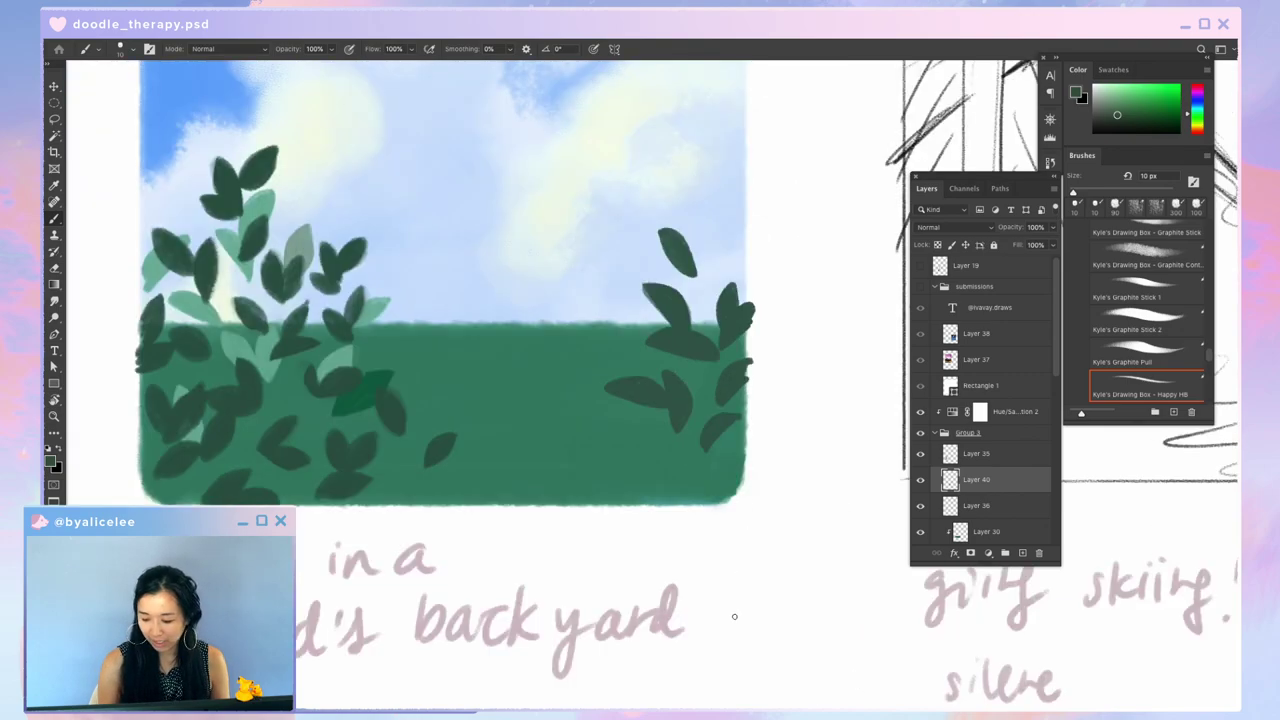
# Step: Move Layer 40 directly below Layer 36 so its leaves are clipped to the postcard's edge
pyautogui.press('super+bracketleft')
pyautogui.press('super+bracketleft')
pyautogui.press('super+bracketright')
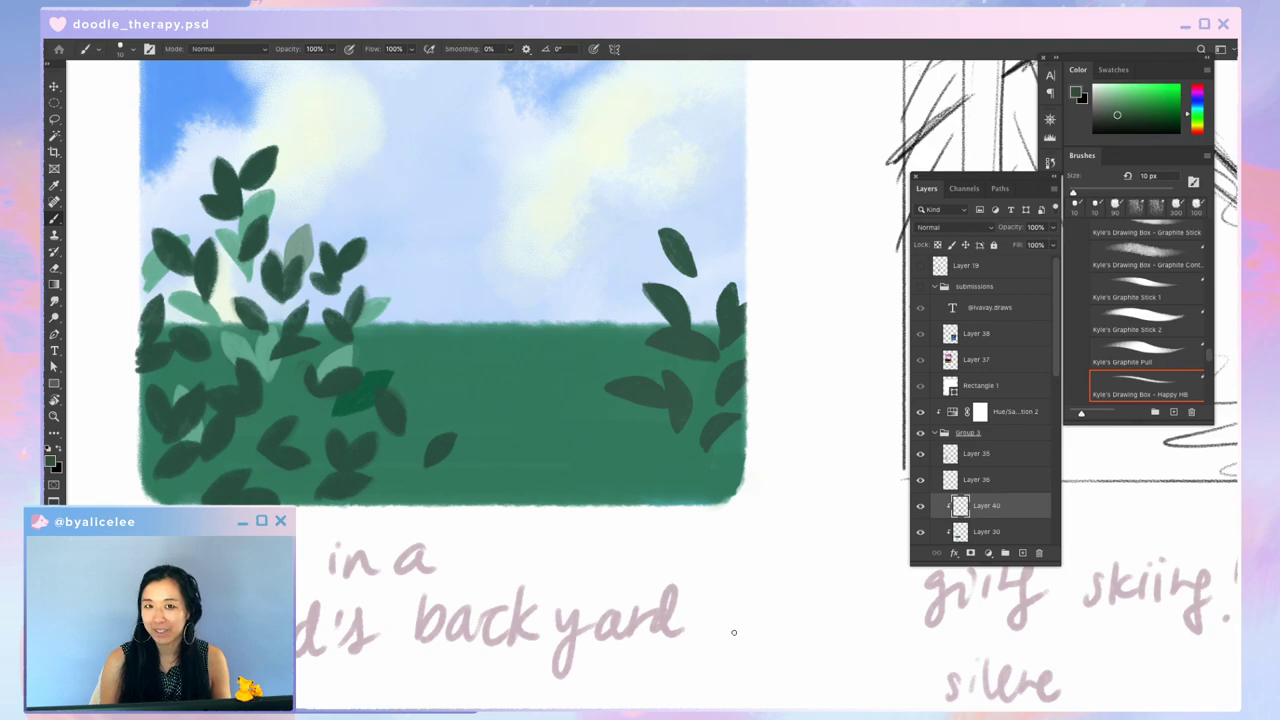
# Step: Smooth and fill the lowest leaf on the postcard's right edge and the left leaf of the joined pair
pyautogui.press('super+plus')
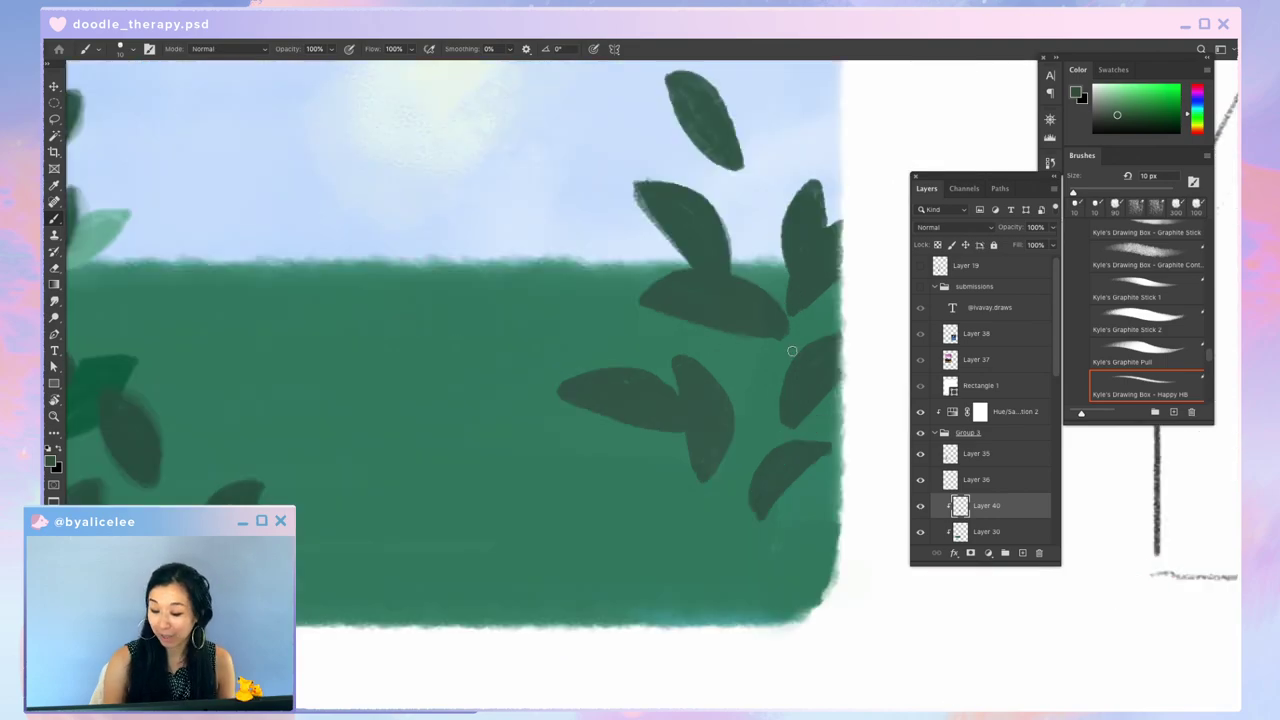
pyautogui.moveTo(792, 340); pyautogui.dragTo(726, 254)
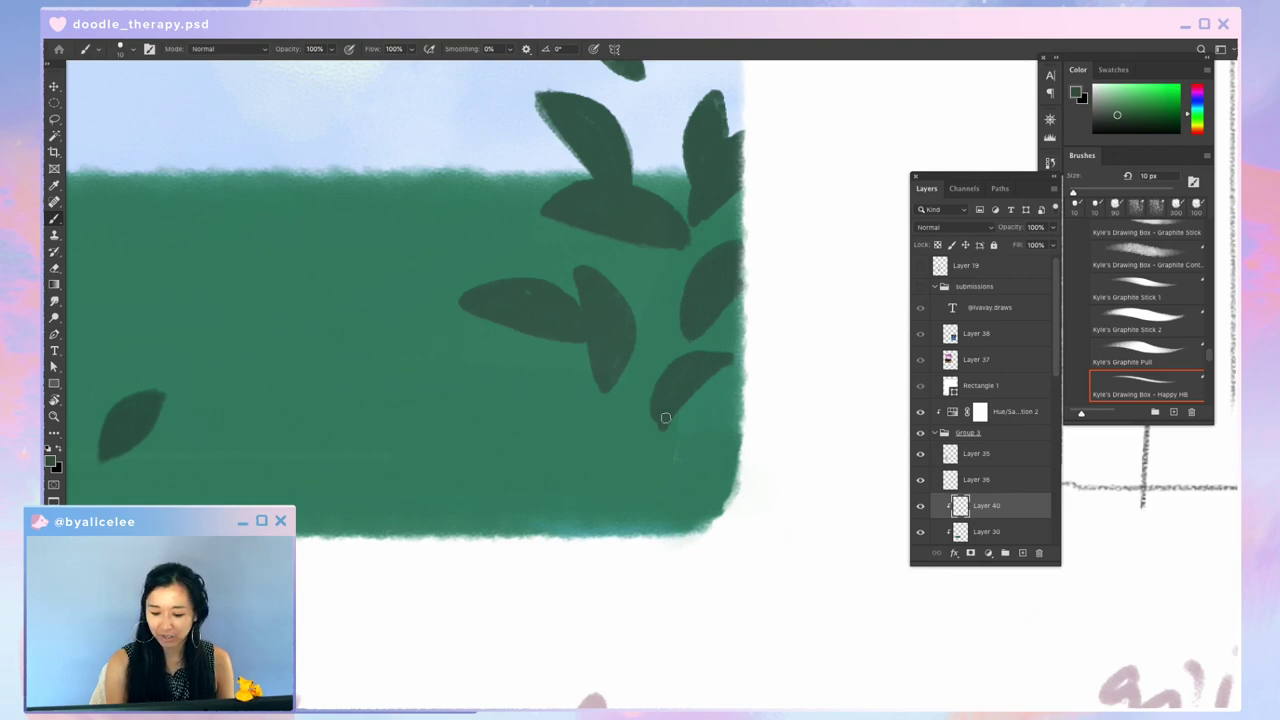
pyautogui.moveTo(660, 431)
pyautogui.mouseDown()
pyautogui.moveTo(653, 391)
pyautogui.moveTo(732, 358)
pyautogui.mouseUp()
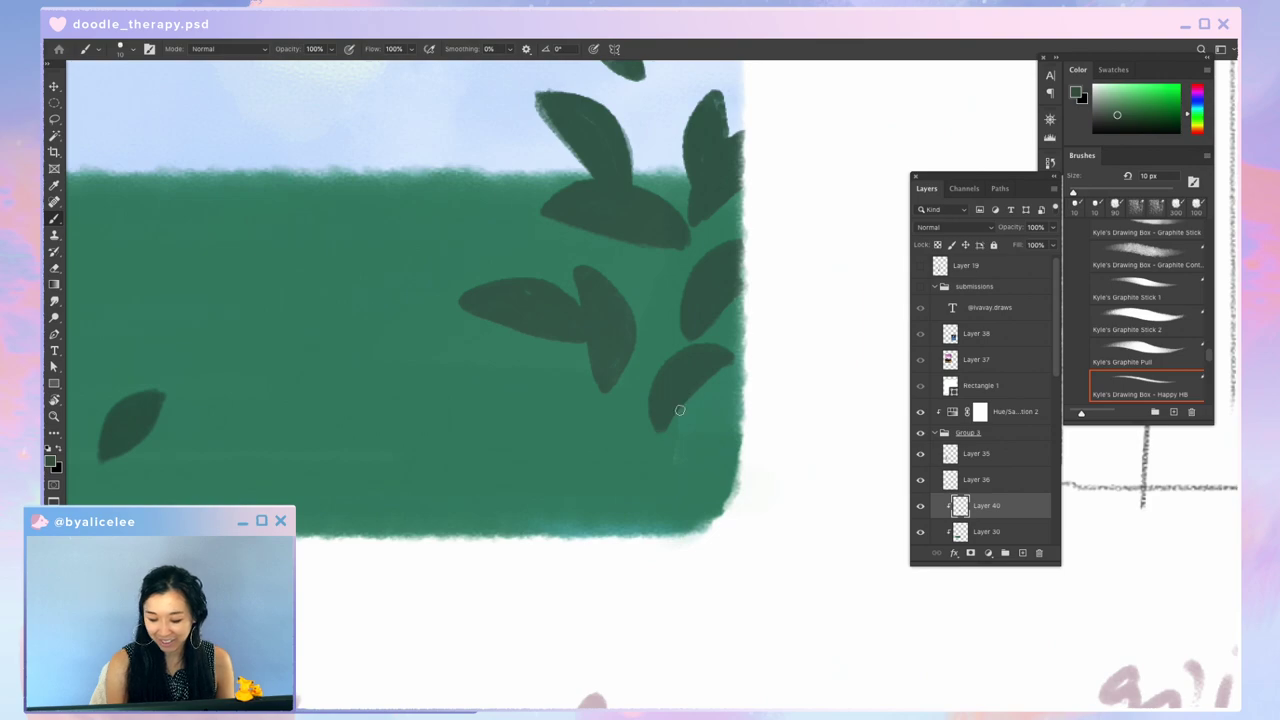
pyautogui.moveTo(683, 409); pyautogui.dragTo(714, 374)
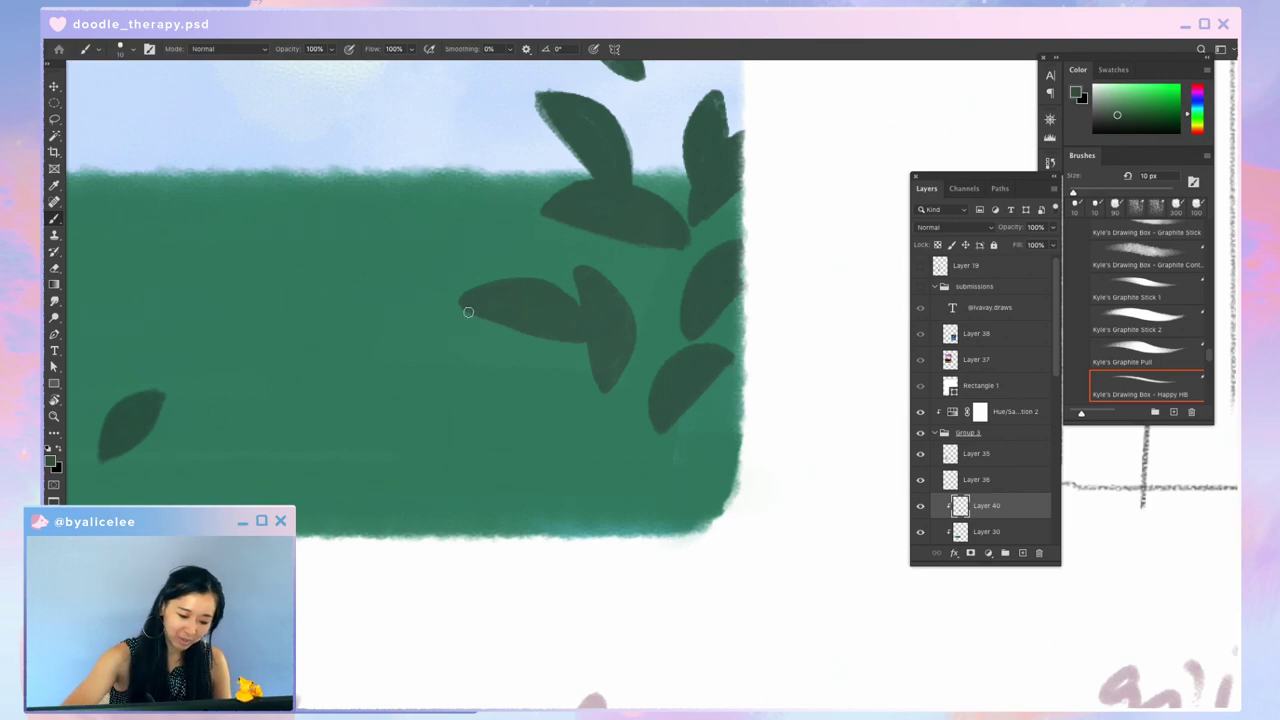
pyautogui.moveTo(467, 311); pyautogui.dragTo(578, 344)
pyautogui.hotkey('ctrl', 'z')
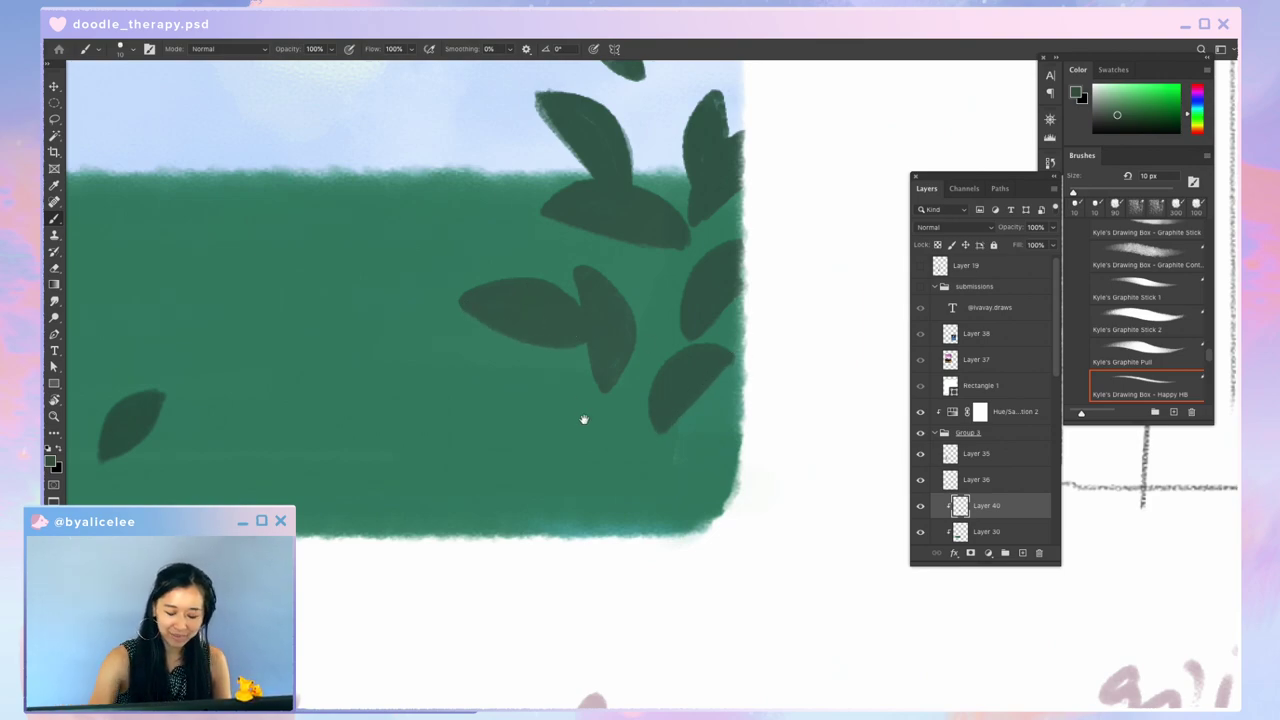
# Step: Paint a slanted dark leaf on the grass, joining the joined pair's left leaf from above
pyautogui.moveTo(584, 419); pyautogui.dragTo(657, 369)
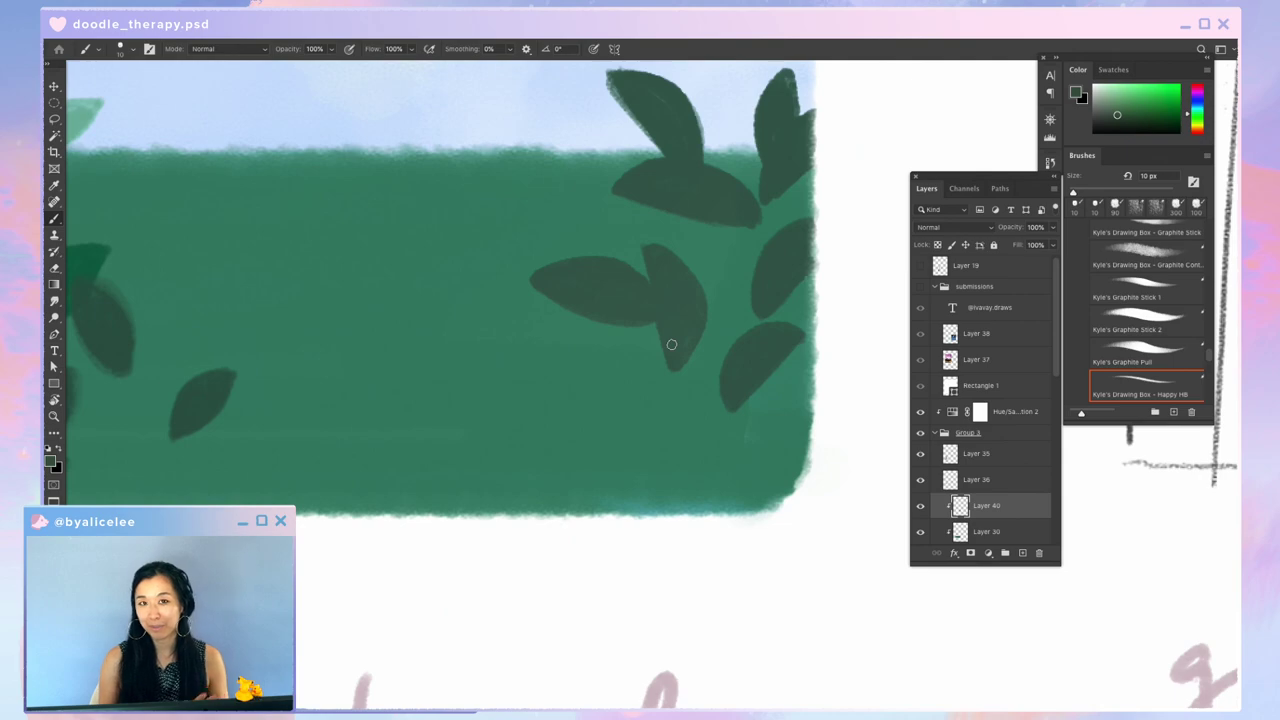
pyautogui.moveTo(671, 344); pyautogui.dragTo(654, 414)
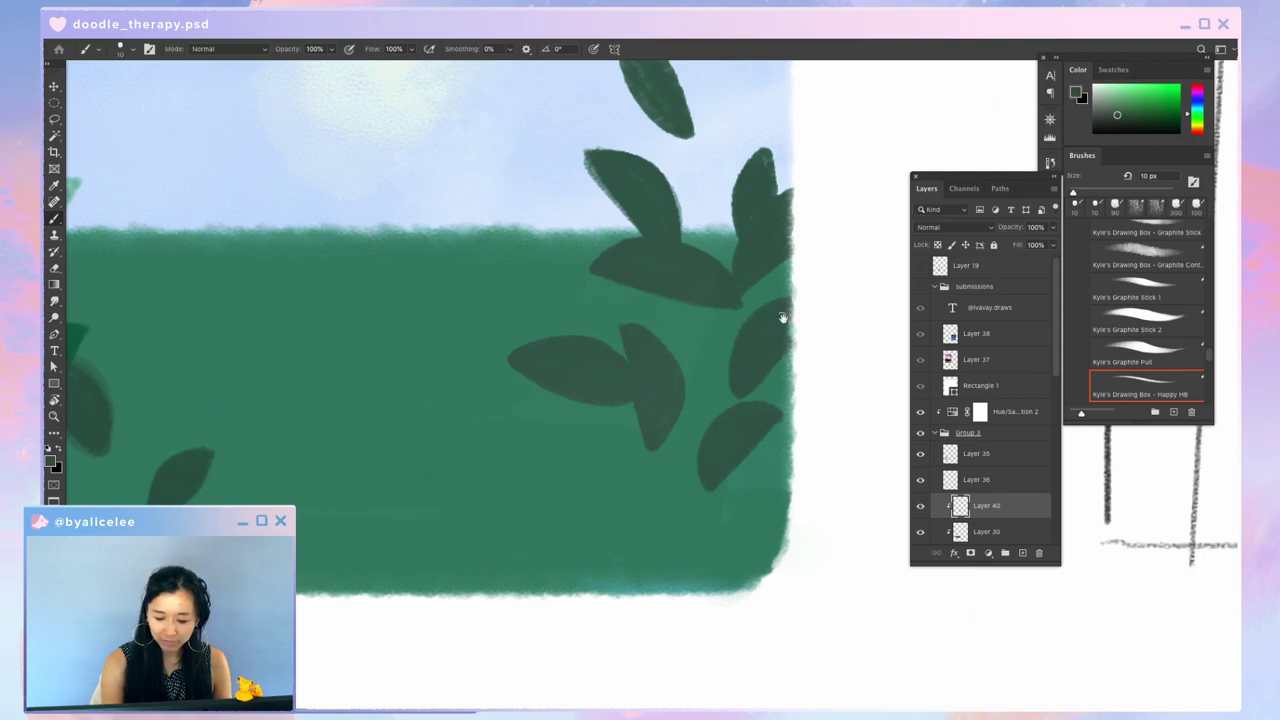
pyautogui.moveTo(783, 320); pyautogui.dragTo(832, 315)
pyautogui.moveTo(557, 252); pyautogui.dragTo(606, 316)
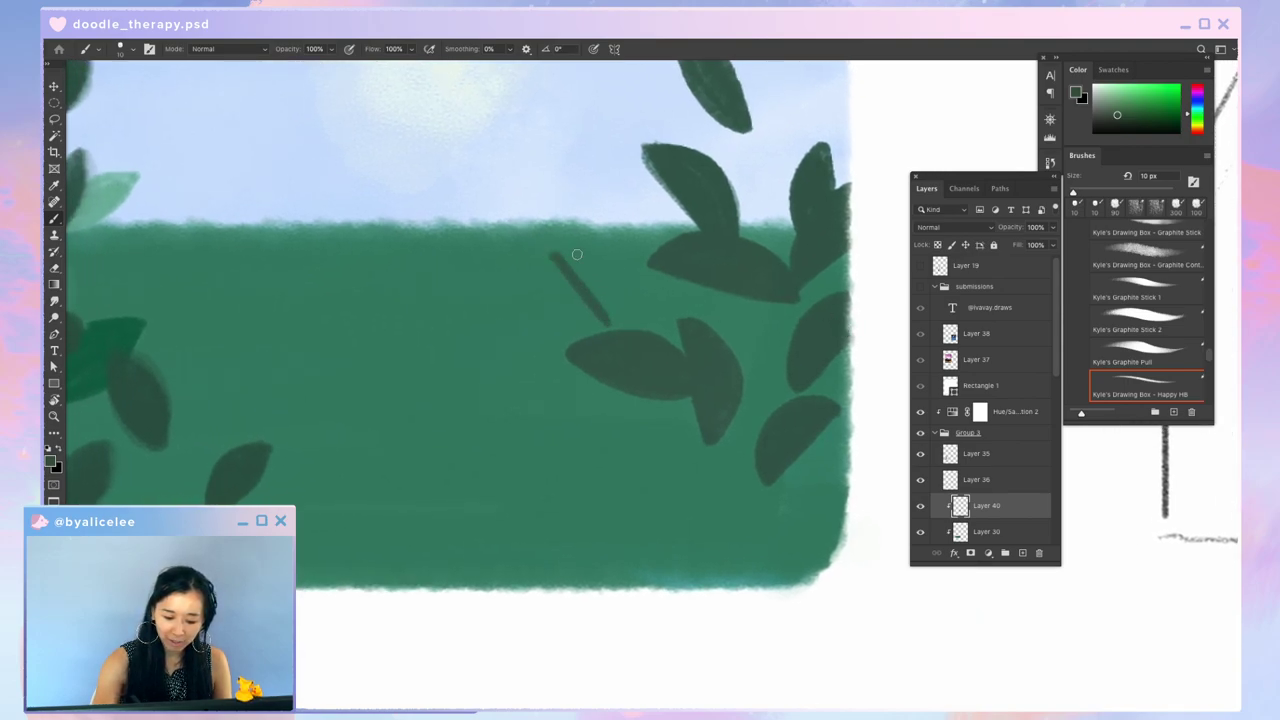
pyautogui.moveTo(555, 250)
pyautogui.mouseDown()
pyautogui.moveTo(622, 325)
pyautogui.moveTo(560, 265)
pyautogui.moveTo(615, 300)
pyautogui.moveTo(602, 280)
pyautogui.mouseUp()
pyautogui.moveTo(754, 380); pyautogui.dragTo(741, 433)
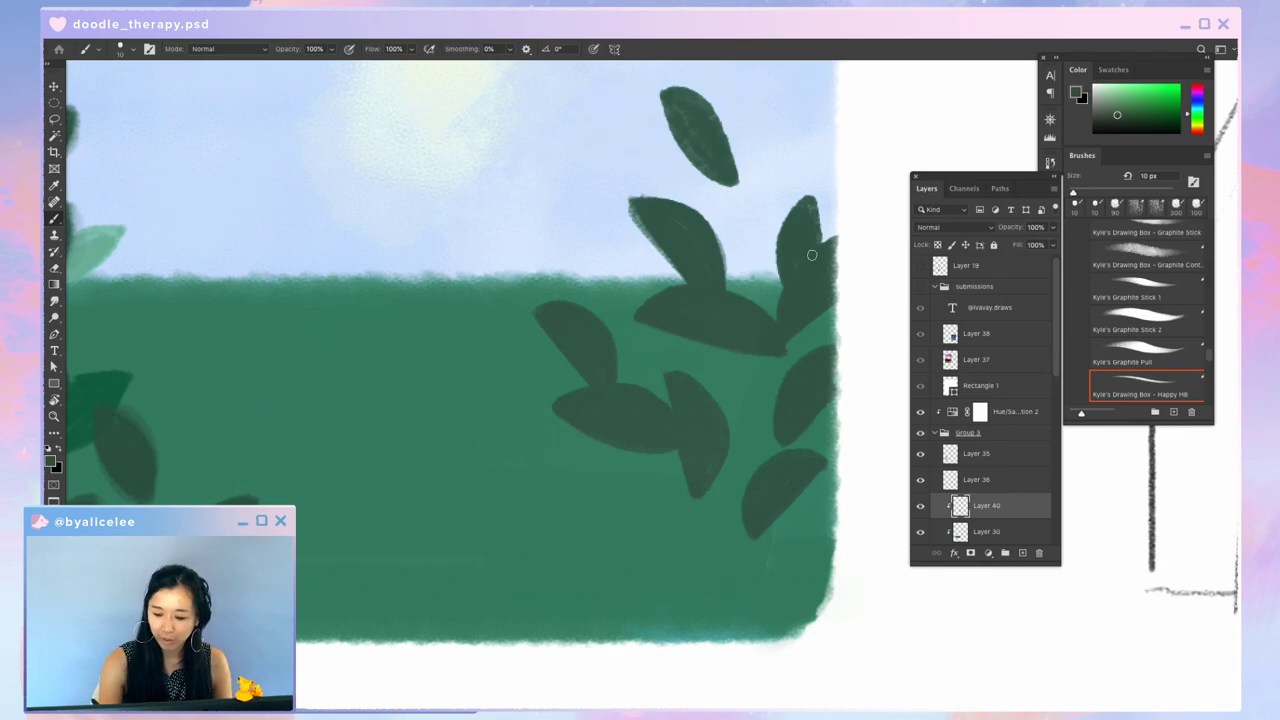
# Step: Smooth the upright leaf at the horizon and paint a new dark leaf above it on the right edge, against the sky
pyautogui.moveTo(816, 210); pyautogui.dragTo(822, 238)
pyautogui.moveTo(799, 202); pyautogui.dragTo(778, 266)
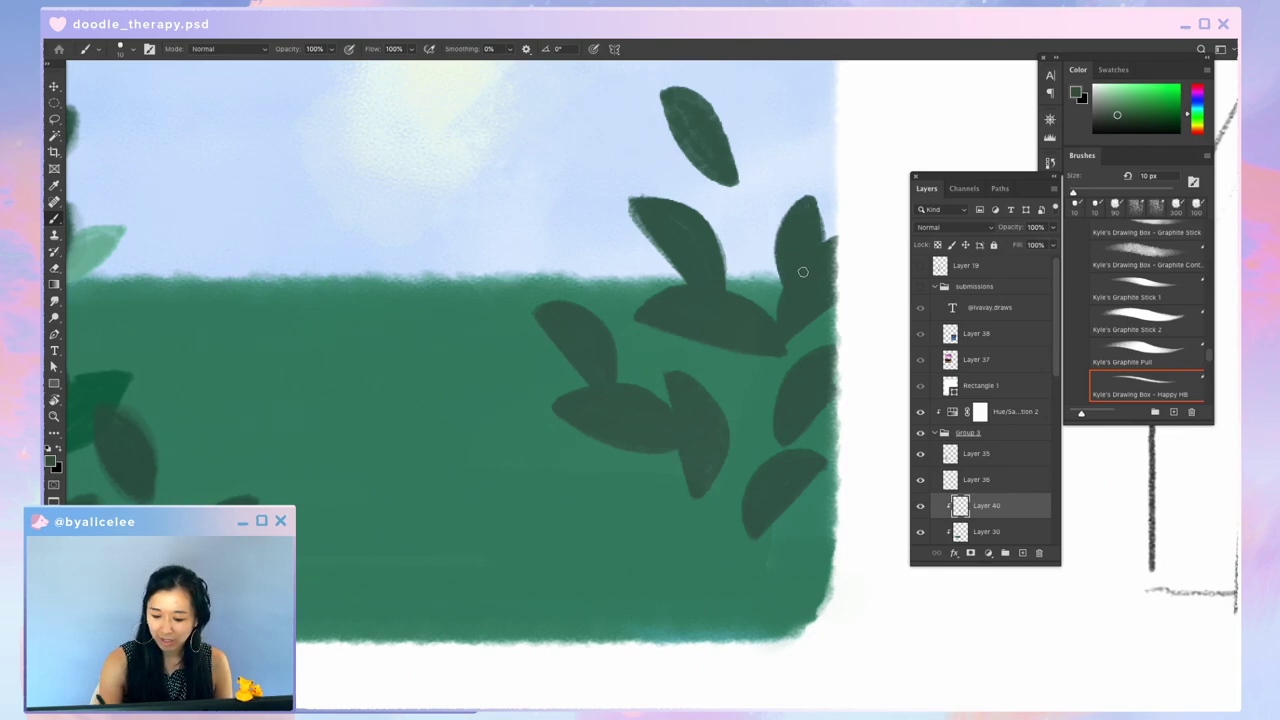
pyautogui.moveTo(821, 204)
pyautogui.mouseDown()
pyautogui.moveTo(790, 281)
pyautogui.moveTo(754, 263)
pyautogui.moveTo(764, 256)
pyautogui.mouseUp()
pyautogui.moveTo(804, 212)
pyautogui.mouseDown()
pyautogui.moveTo(766, 242)
pyautogui.moveTo(800, 198)
pyautogui.mouseUp()
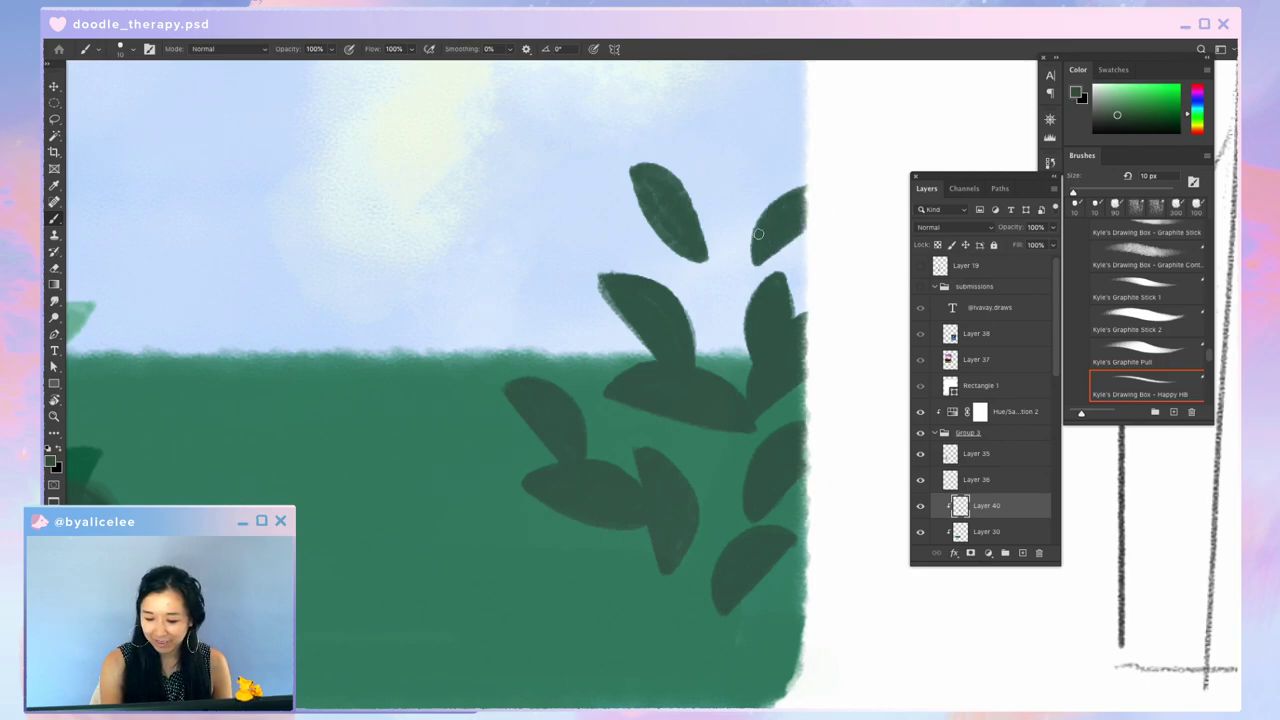
pyautogui.moveTo(770, 267)
pyautogui.mouseDown()
pyautogui.moveTo(785, 148)
pyautogui.moveTo(743, 252)
pyautogui.mouseUp()
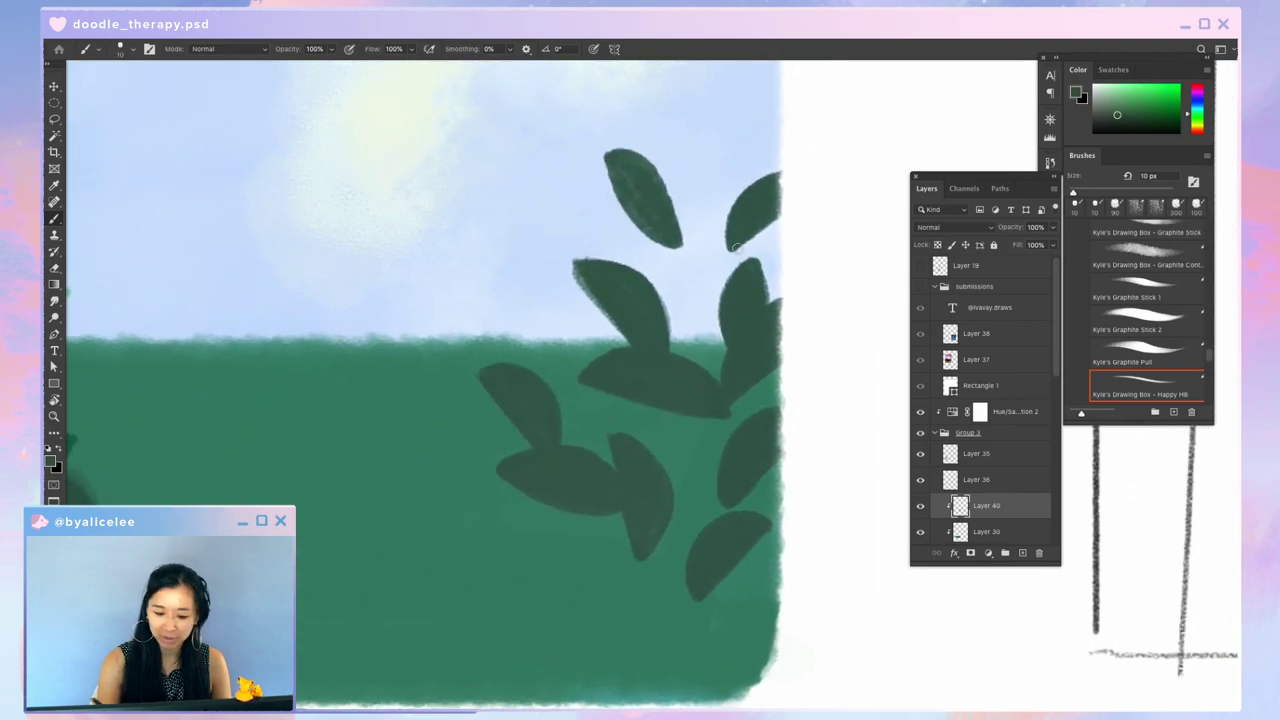
# Step: Smooth the outlines of the detached leaf in the sky and of the slanted leaf below it
pyautogui.moveTo(607, 158); pyautogui.dragTo(647, 231)
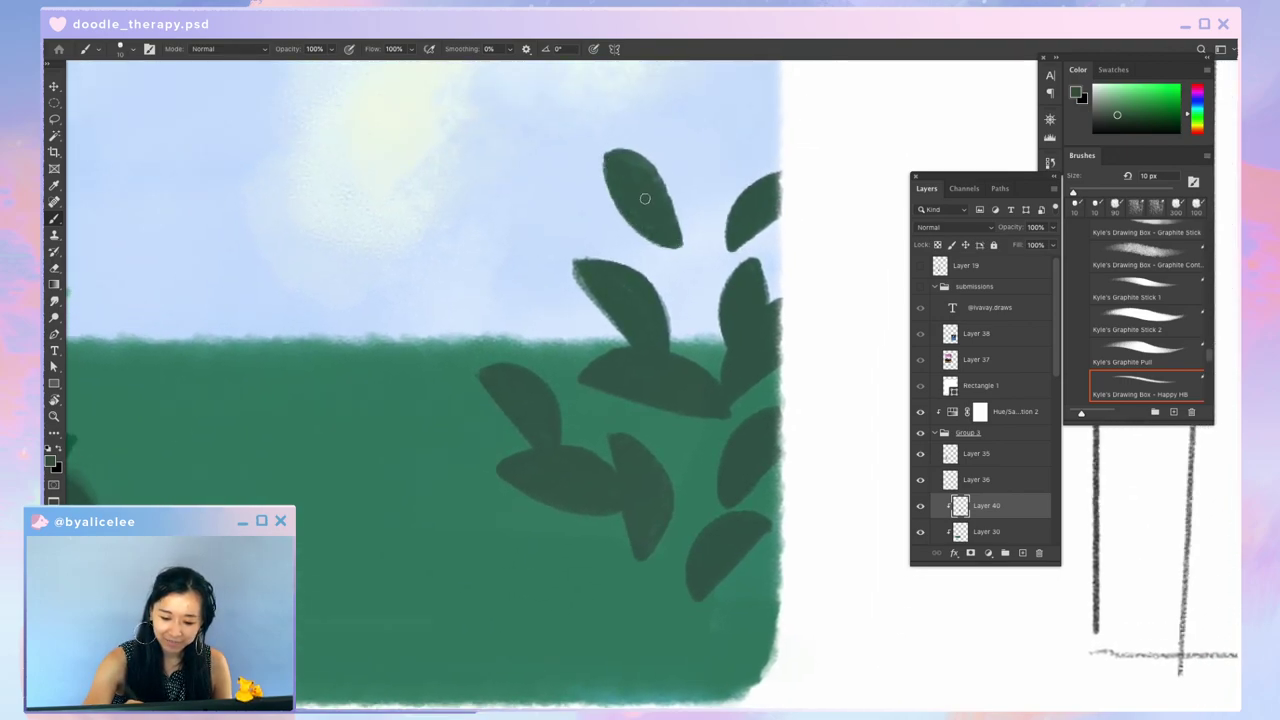
pyautogui.moveTo(575, 264); pyautogui.dragTo(626, 342)
pyautogui.moveTo(591, 299); pyautogui.dragTo(625, 342)
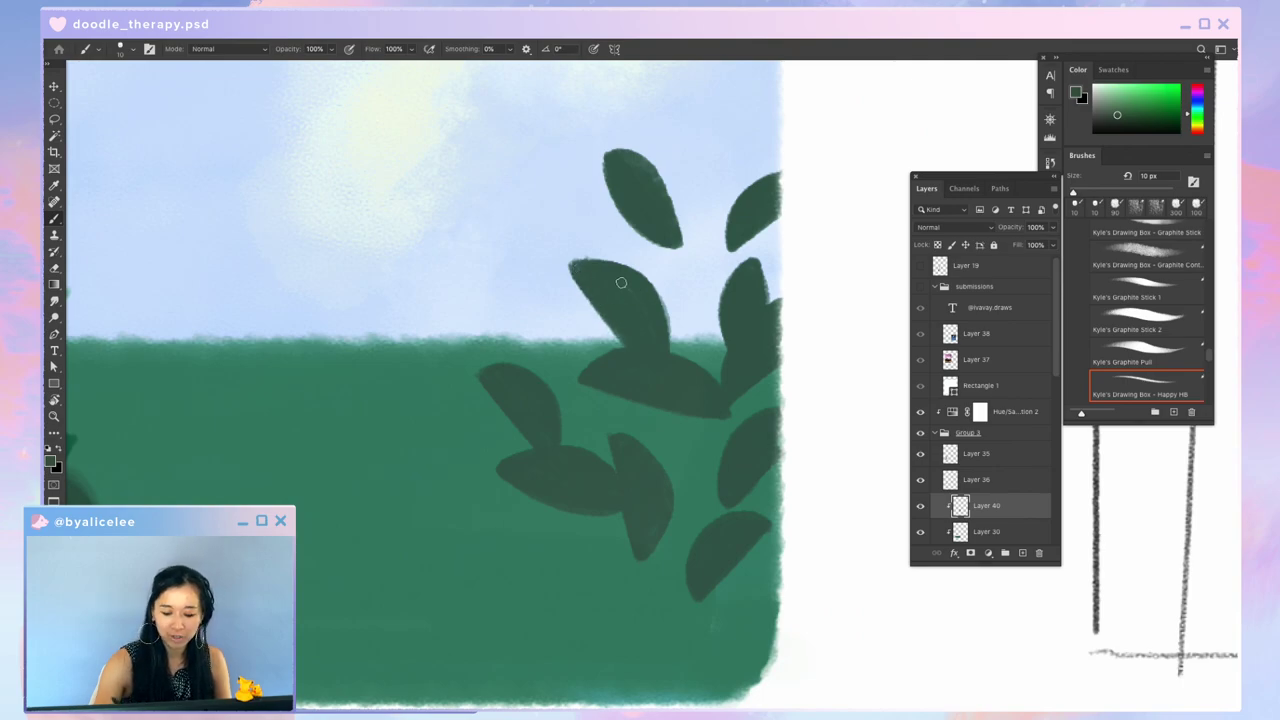
pyautogui.moveTo(757, 366); pyautogui.dragTo(799, 197)
pyautogui.press('super+minus')
pyautogui.press('super+minus')
pyautogui.press('super+minus')
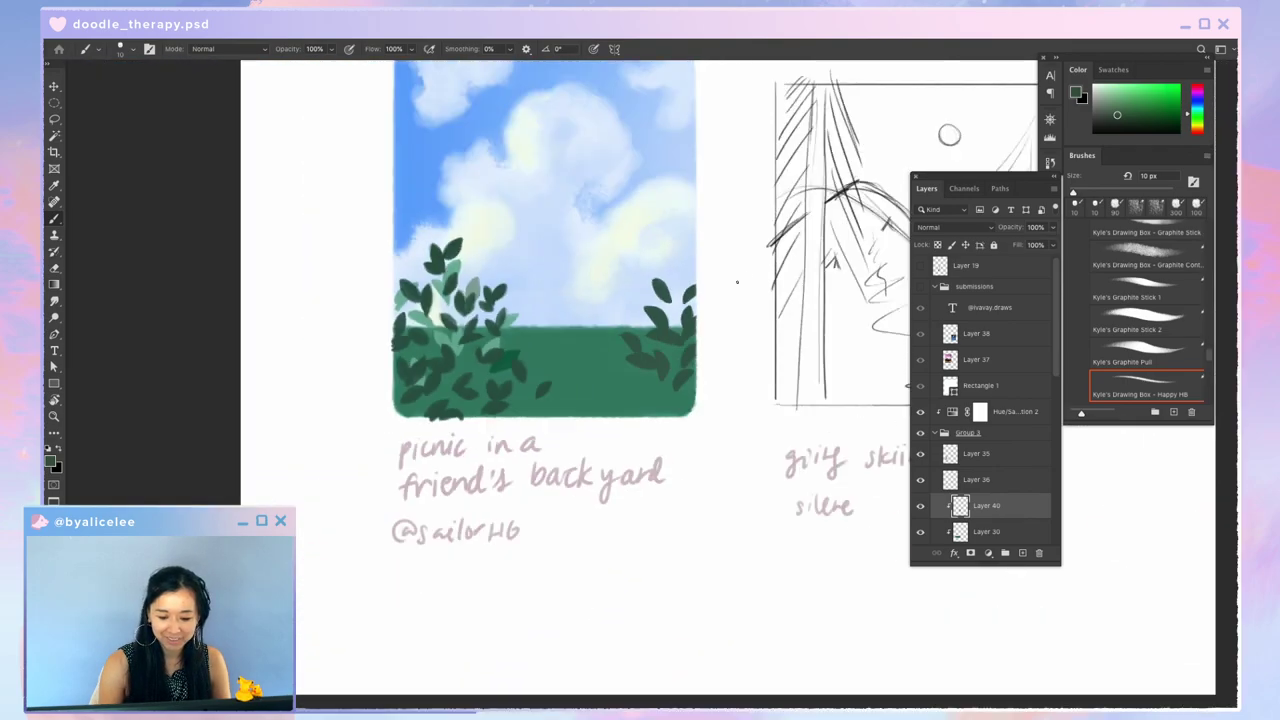
pyautogui.press('super+plus')
pyautogui.press('super+plus')
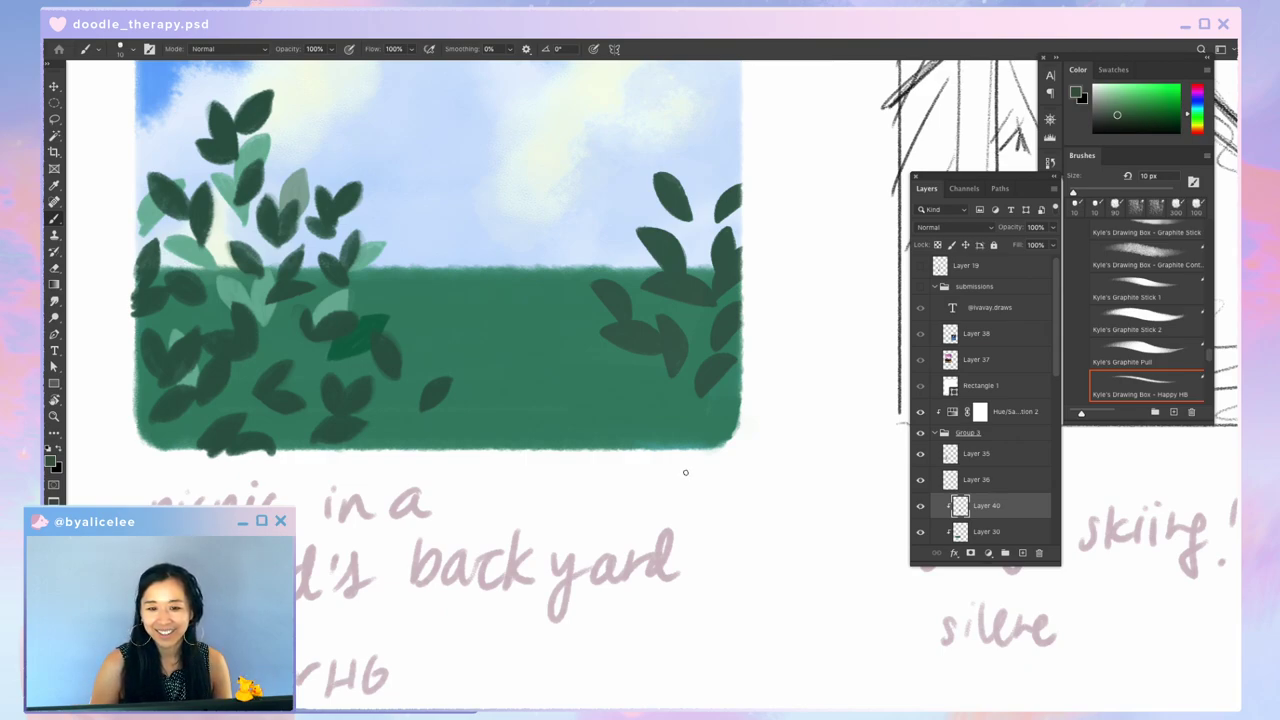
# Step: Paint a dark leaf crossing the horizon, to the left of the right-hand leaf cluster
pyautogui.moveTo(686, 366); pyautogui.dragTo(722, 412)
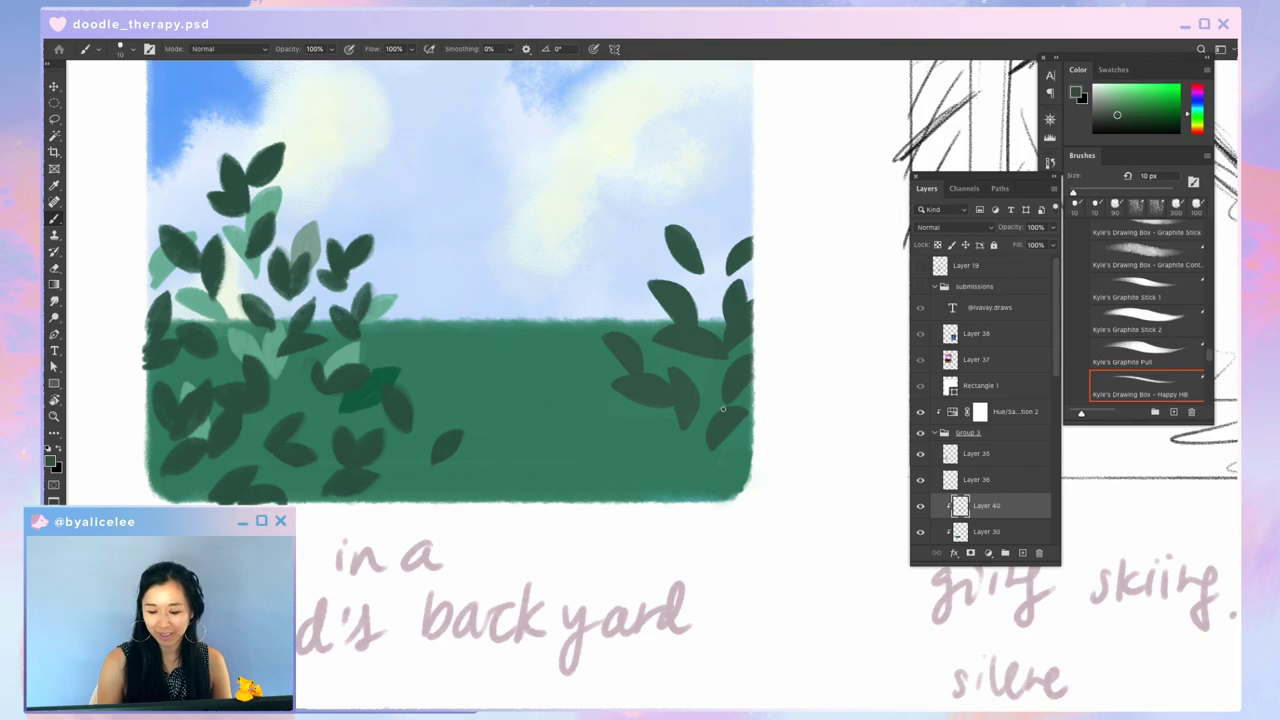
pyautogui.hotkey('ctrl', '+')
pyautogui.moveTo(671, 312); pyautogui.dragTo(765, 281)
pyautogui.moveTo(616, 206)
pyautogui.mouseDown()
pyautogui.moveTo(546, 303)
pyautogui.moveTo(568, 221)
pyautogui.moveTo(562, 258)
pyautogui.moveTo(580, 244)
pyautogui.moveTo(568, 234)
pyautogui.moveTo(578, 210)
pyautogui.moveTo(558, 224)
pyautogui.moveTo(544, 310)
pyautogui.moveTo(624, 202)
pyautogui.moveTo(552, 228)
pyautogui.mouseUp()
pyautogui.moveTo(542, 284); pyautogui.dragTo(536, 316)
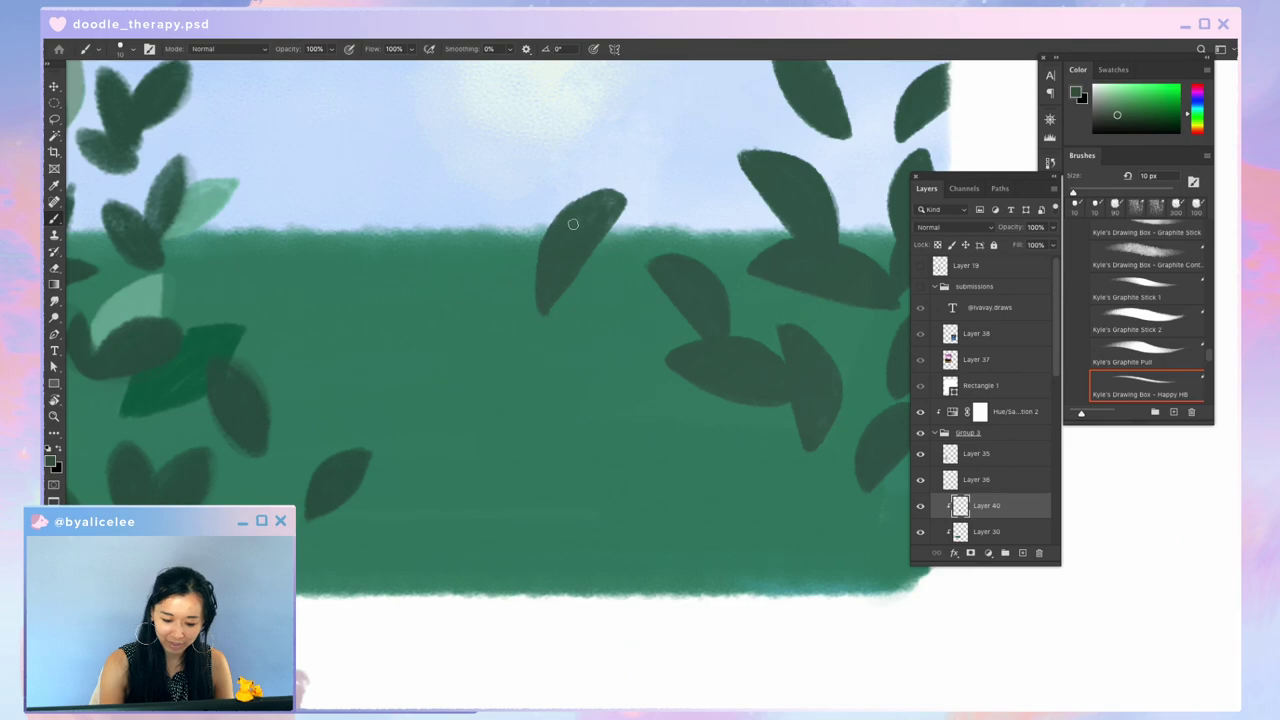
# Step: Paint a second dark leaf on the grass, joined to the base of the new horizon leaf and pointing up-left
pyautogui.press('super+minus')
pyautogui.press('super+minus')
pyautogui.moveTo(783, 366)
pyautogui.mouseDown()
pyautogui.moveTo(746, 322)
pyautogui.moveTo(800, 315)
pyautogui.mouseUp()
pyautogui.press('super+plus')
pyautogui.moveTo(611, 267)
pyautogui.mouseDown()
pyautogui.moveTo(636, 304)
pyautogui.moveTo(590, 265)
pyautogui.mouseUp()
pyautogui.moveTo(610, 272)
pyautogui.mouseDown()
pyautogui.moveTo(644, 311)
pyautogui.moveTo(626, 284)
pyautogui.mouseUp()
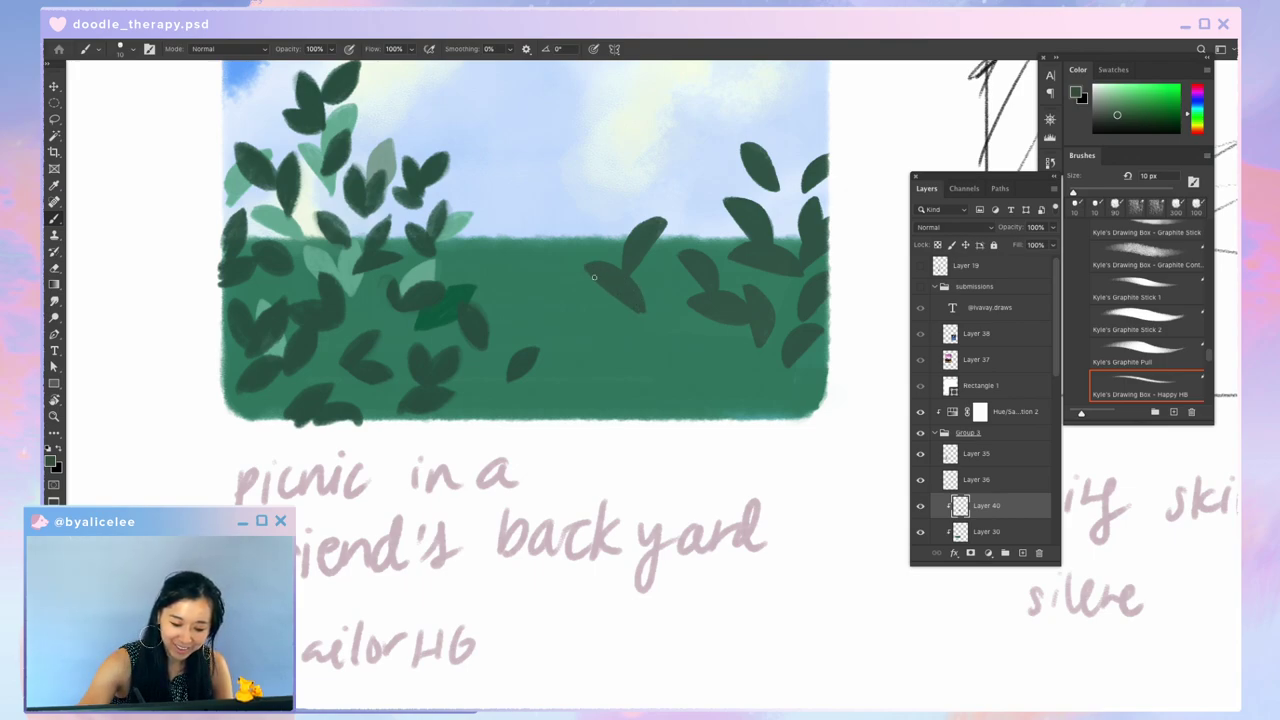
# Step: Trim the edge of the newly joined grass leaf with the Eraser at 30 px and 100% opacity, then return to the Brush
pyautogui.press('e')
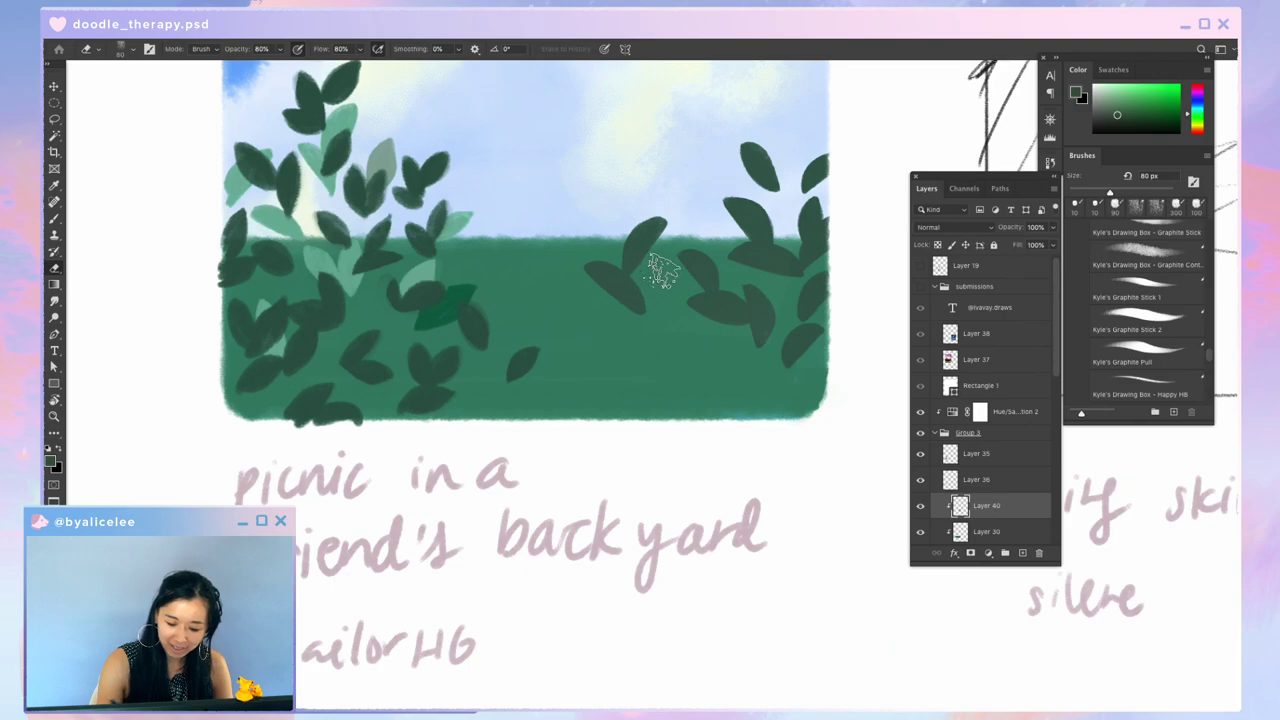
pyautogui.press('[')
pyautogui.press('[')
pyautogui.press('[')
pyautogui.press('[')
pyautogui.press('[')
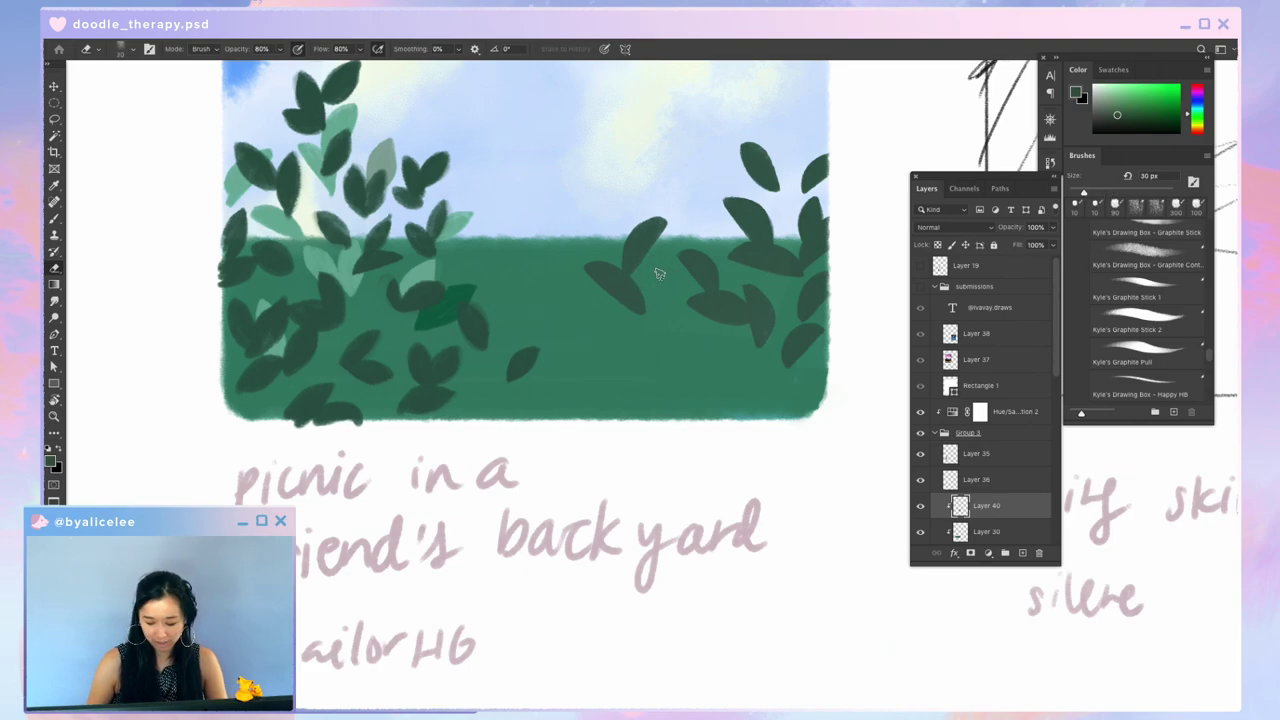
pyautogui.press('0')
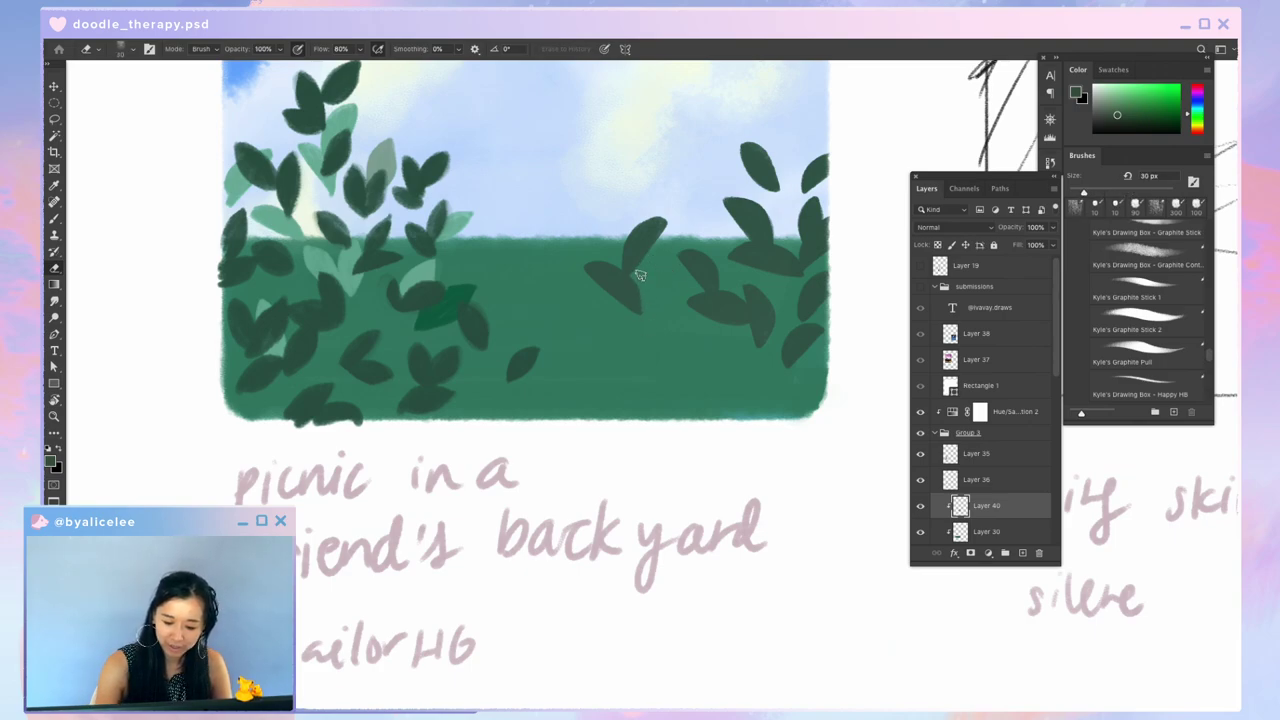
pyautogui.press('b')
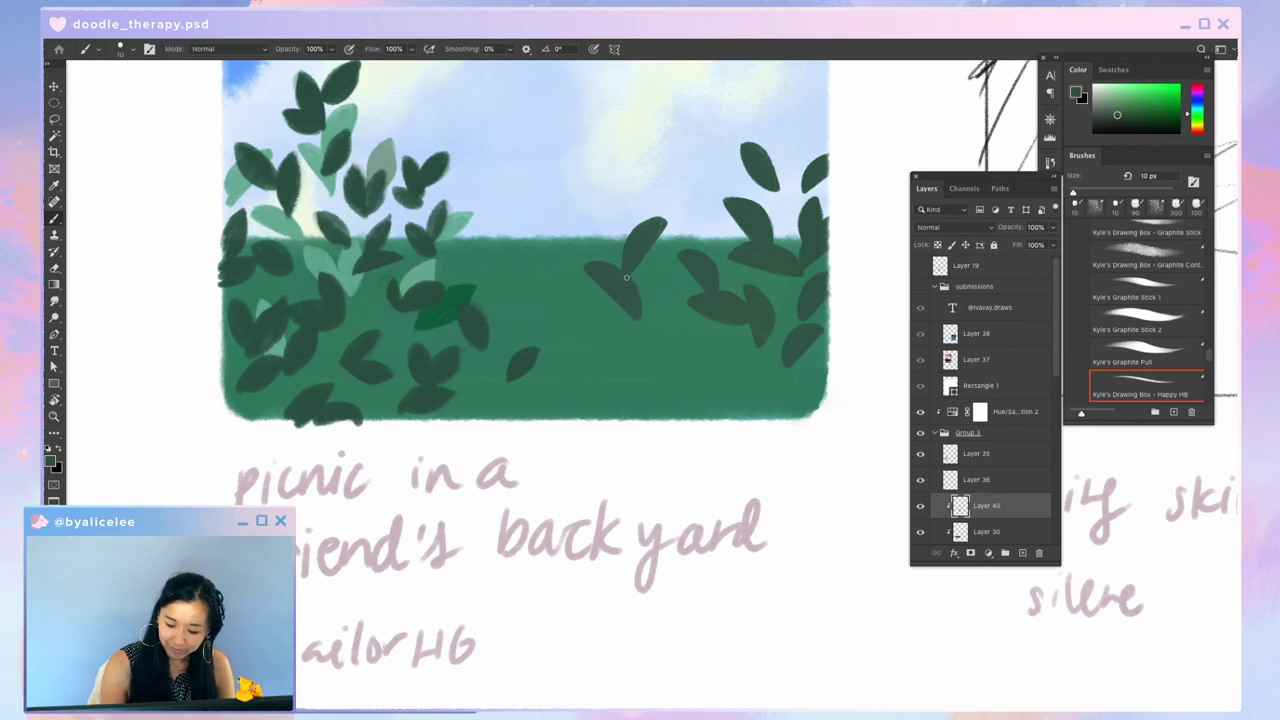
# Step: Round out the lower-left edge of the detached leaf in the sky on the right side
pyautogui.hscroll(5, 837, 283)
pyautogui.scroll(5, 743, 289)
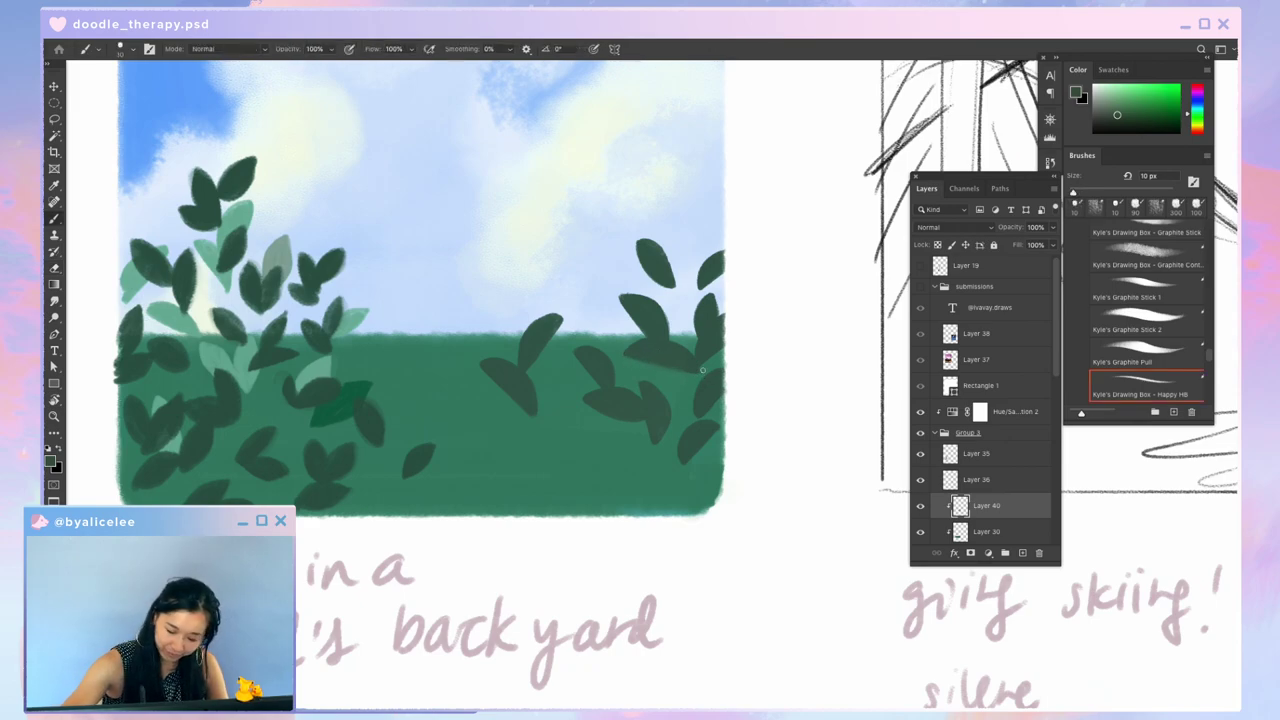
pyautogui.hscroll(-4, 702, 370)
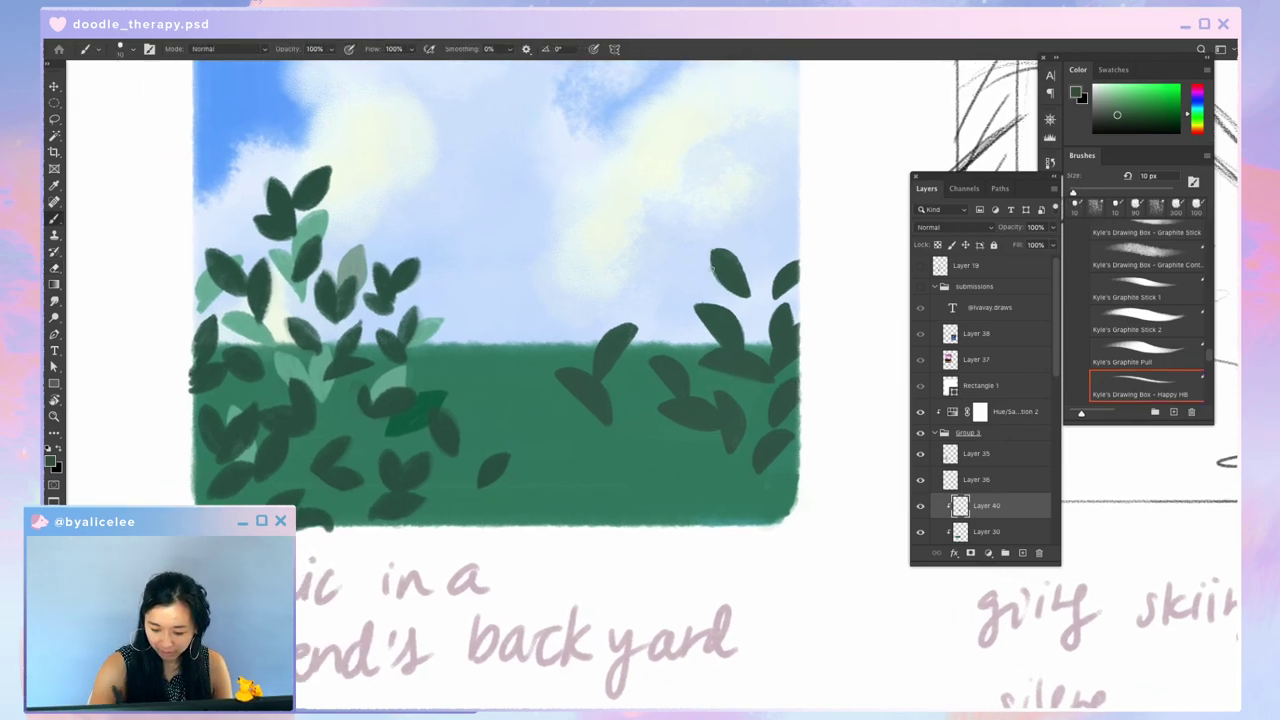
pyautogui.moveTo(713, 269); pyautogui.dragTo(748, 296)
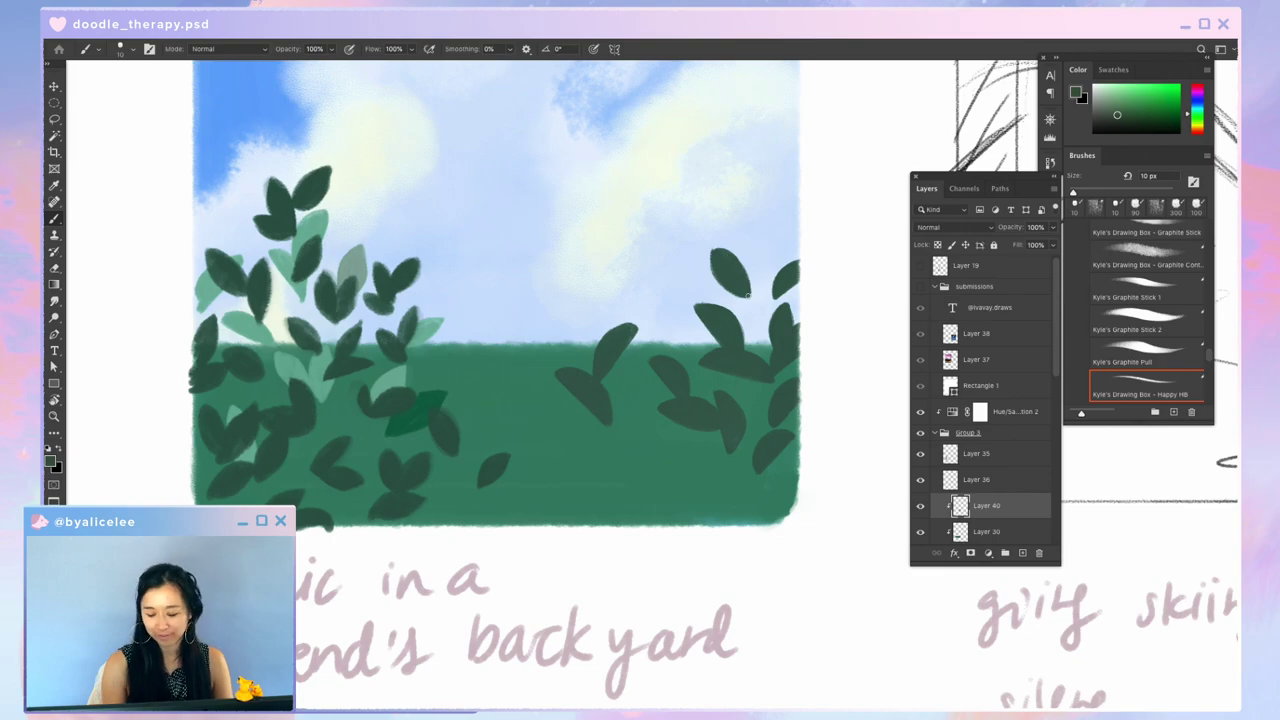
# Step: Paint a pair of joined dark leaves near the postcard's bottom edge, below the right-hand cluster
pyautogui.scroll(-4, 748, 296)
pyautogui.hscroll(-3, 790, 300)
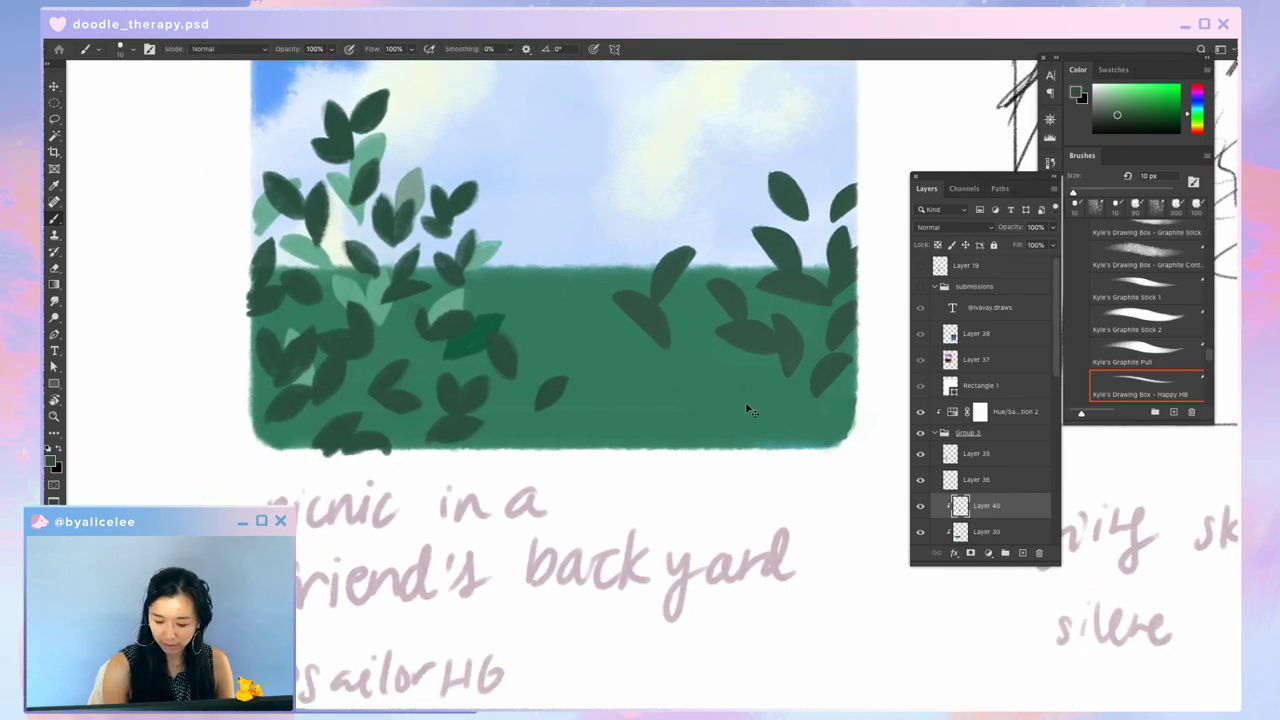
pyautogui.press('super+minus')
pyautogui.press('super+minus')
pyautogui.press('super+equal')
pyautogui.press('super+equal')
pyautogui.moveTo(770, 375)
pyautogui.mouseDown()
pyautogui.moveTo(683, 332)
pyautogui.moveTo(624, 362)
pyautogui.moveTo(640, 376)
pyautogui.moveTo(604, 334)
pyautogui.moveTo(626, 345)
pyautogui.moveTo(632, 369)
pyautogui.moveTo(592, 374)
pyautogui.moveTo(610, 396)
pyautogui.moveTo(622, 380)
pyautogui.moveTo(648, 398)
pyautogui.moveTo(624, 376)
pyautogui.mouseUp()
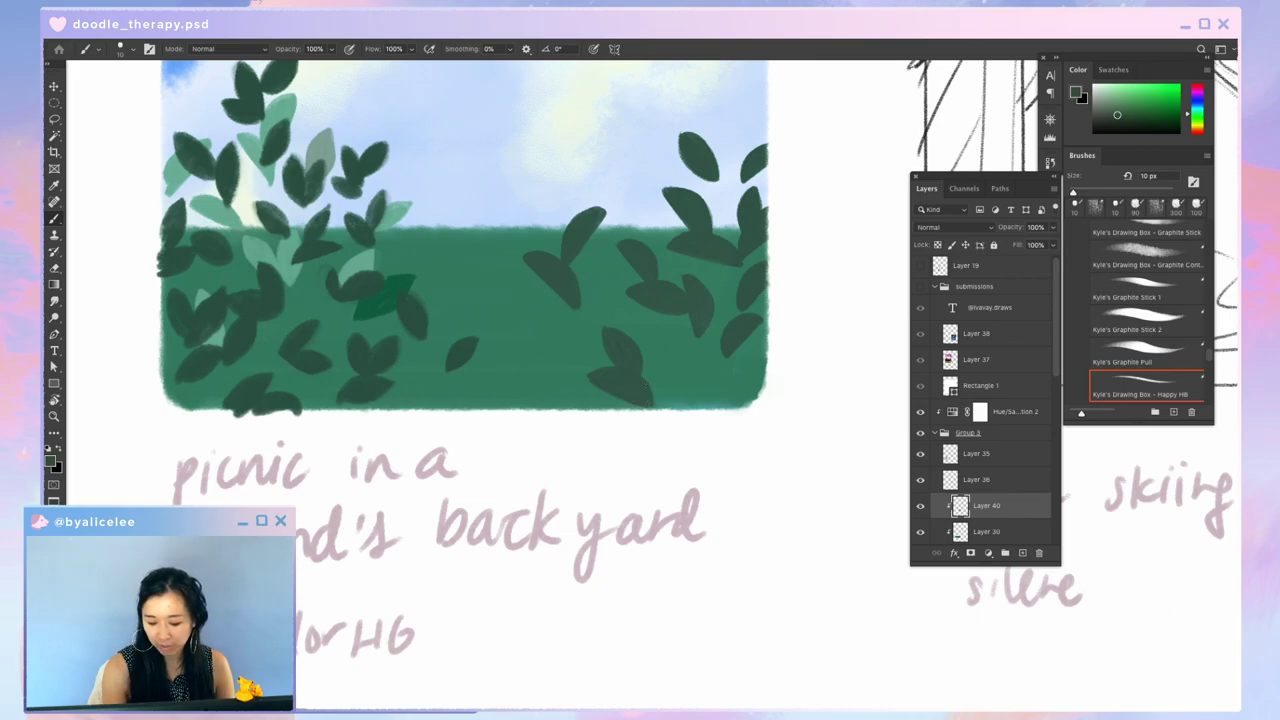
# Step: Paint two dark leaves meeting at the postcard's lower-right corner, one along the edge and one slanting down beside it
pyautogui.moveTo(729, 371); pyautogui.dragTo(737, 346)
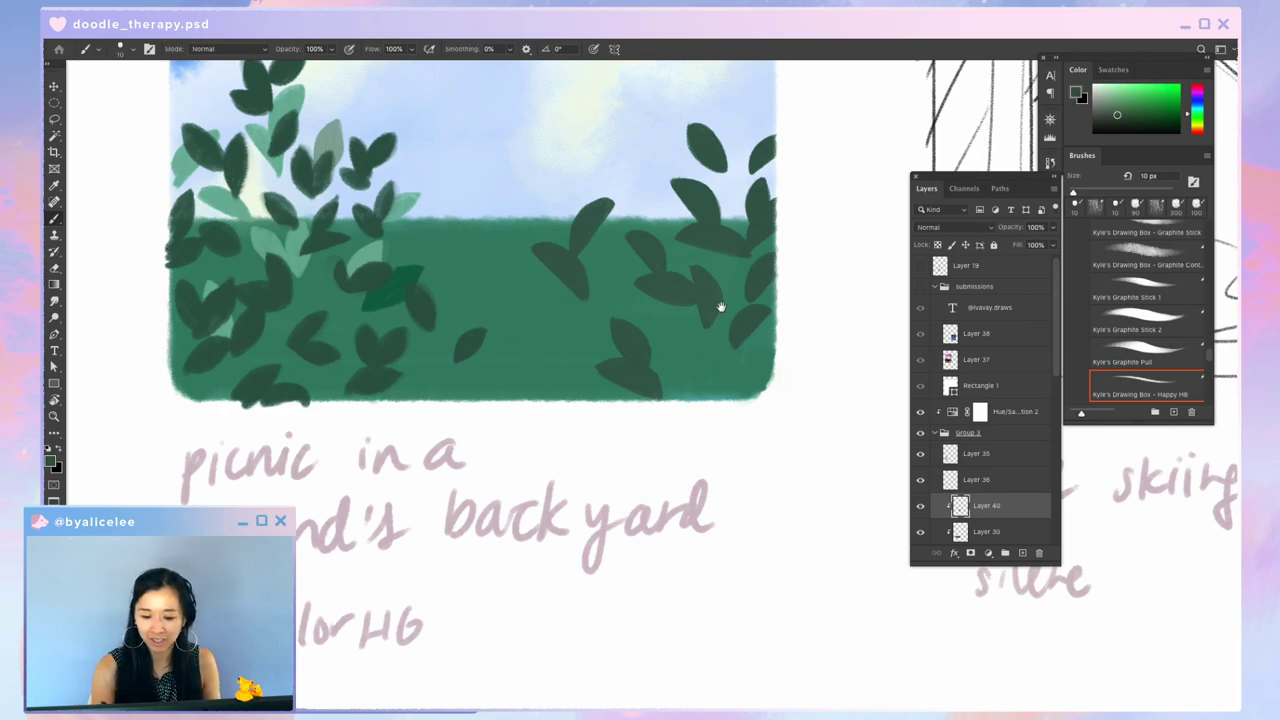
pyautogui.scroll(3, 720, 306)
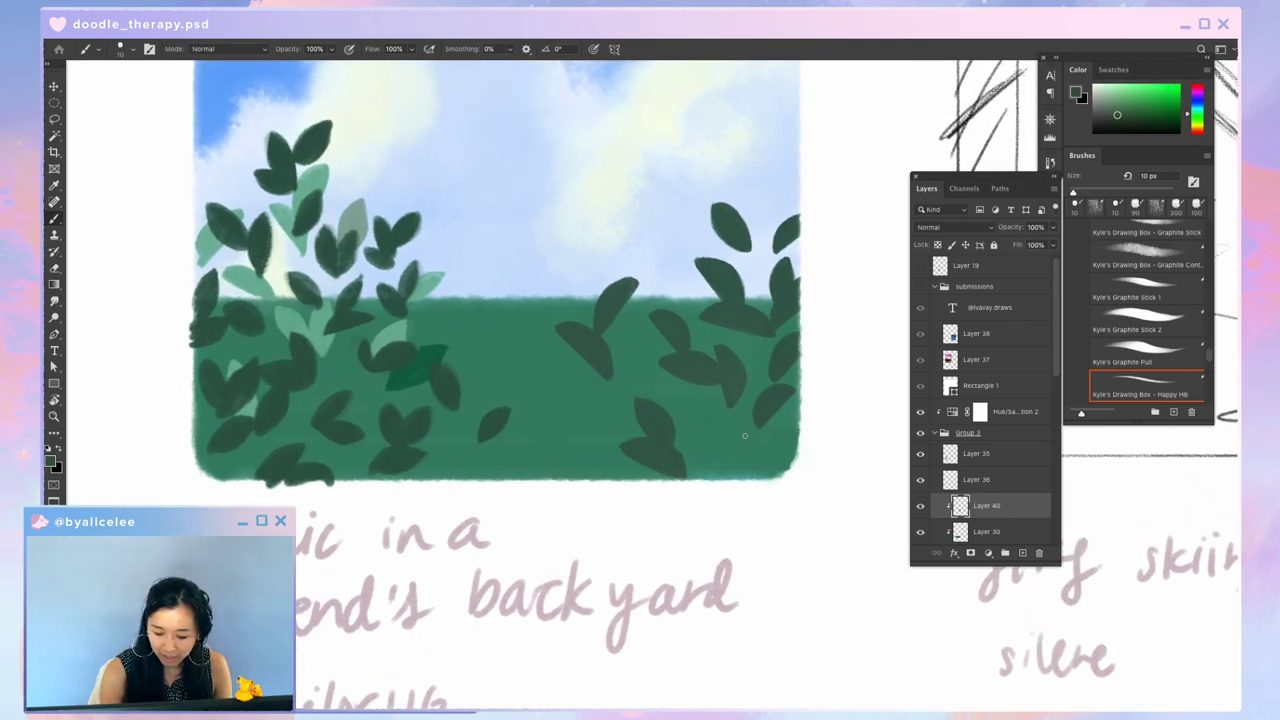
pyautogui.moveTo(747, 434); pyautogui.dragTo(723, 471)
pyautogui.hotkey('ctrl', 'z')
pyautogui.moveTo(798, 434)
pyautogui.mouseDown()
pyautogui.moveTo(768, 437)
pyautogui.moveTo(750, 464)
pyautogui.moveTo(788, 448)
pyautogui.moveTo(760, 460)
pyautogui.moveTo(794, 439)
pyautogui.moveTo(781, 433)
pyautogui.moveTo(779, 458)
pyautogui.mouseUp()
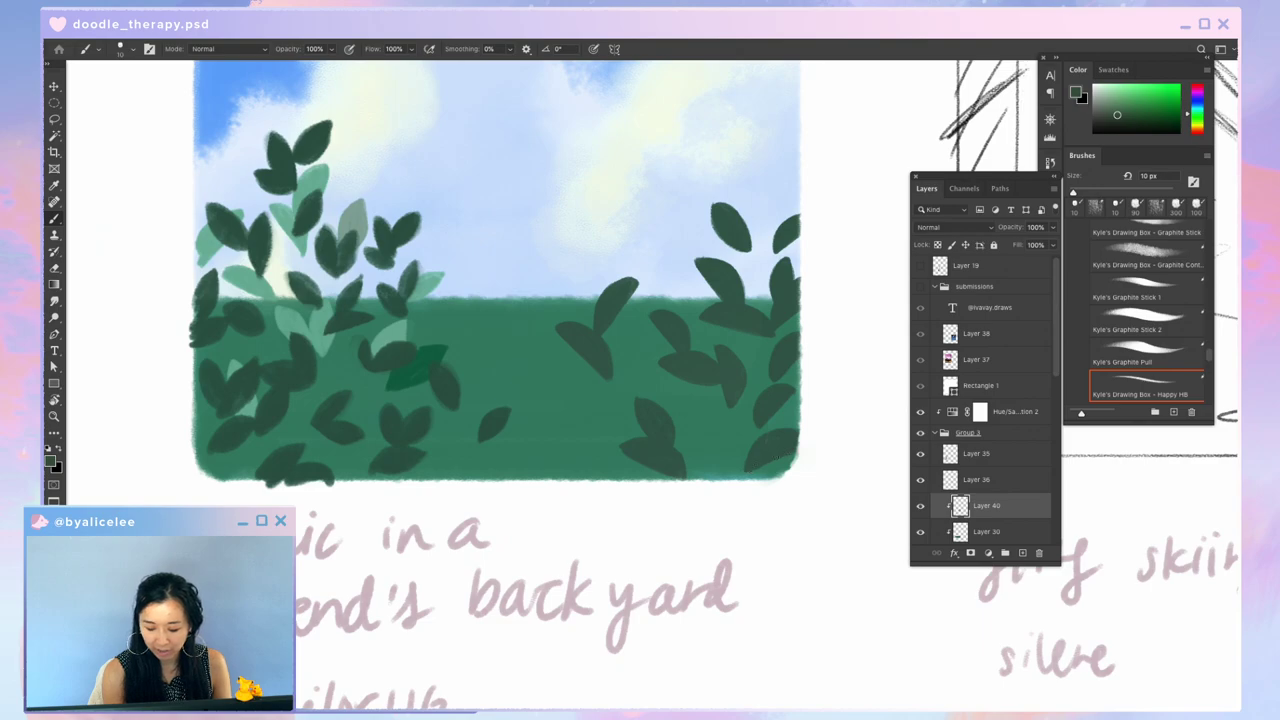
pyautogui.moveTo(714, 424)
pyautogui.mouseDown()
pyautogui.moveTo(746, 452)
pyautogui.moveTo(718, 456)
pyautogui.moveTo(744, 465)
pyautogui.mouseUp()
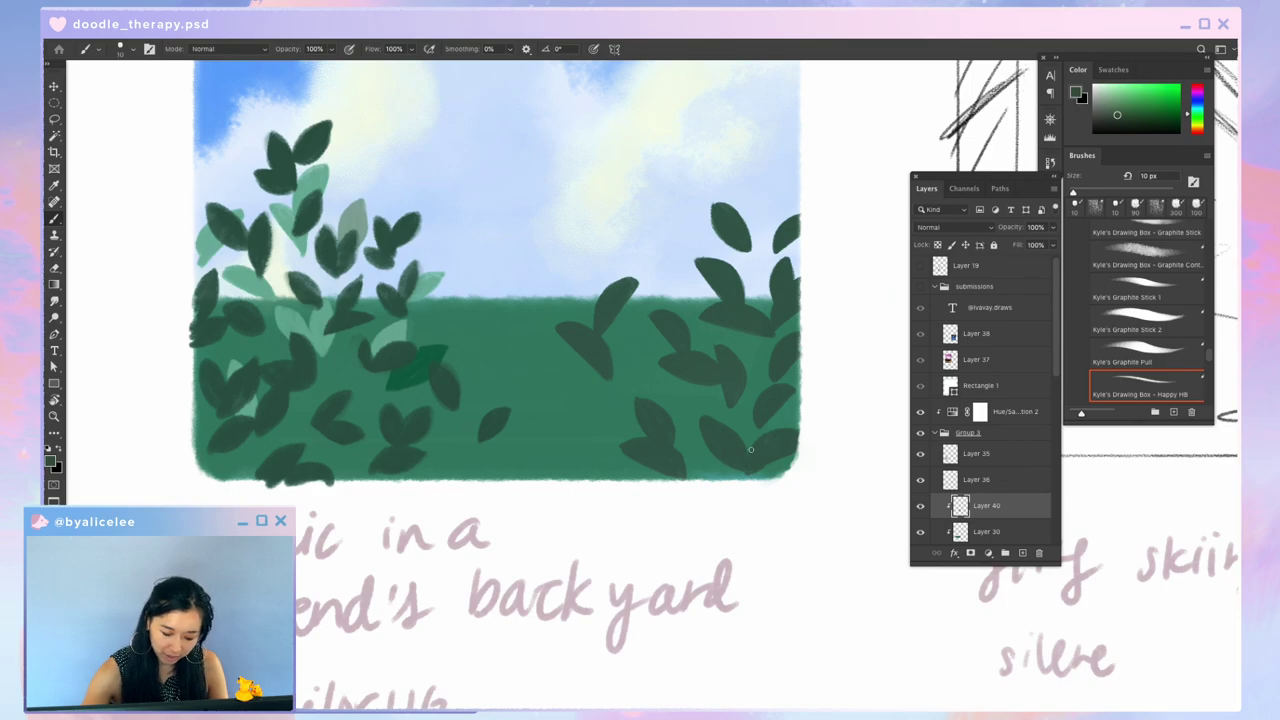
# Step: Touch up the corner leaves where they meet the postcard's bottom edge
pyautogui.press('r')
pyautogui.moveTo(765, 537)
pyautogui.mouseDown()
pyautogui.moveTo(815, 395)
pyautogui.moveTo(812, 352)
pyautogui.moveTo(751, 383)
pyautogui.moveTo(782, 343)
pyautogui.mouseUp()
pyautogui.press('b')
pyautogui.moveTo(750, 386); pyautogui.dragTo(764, 371)
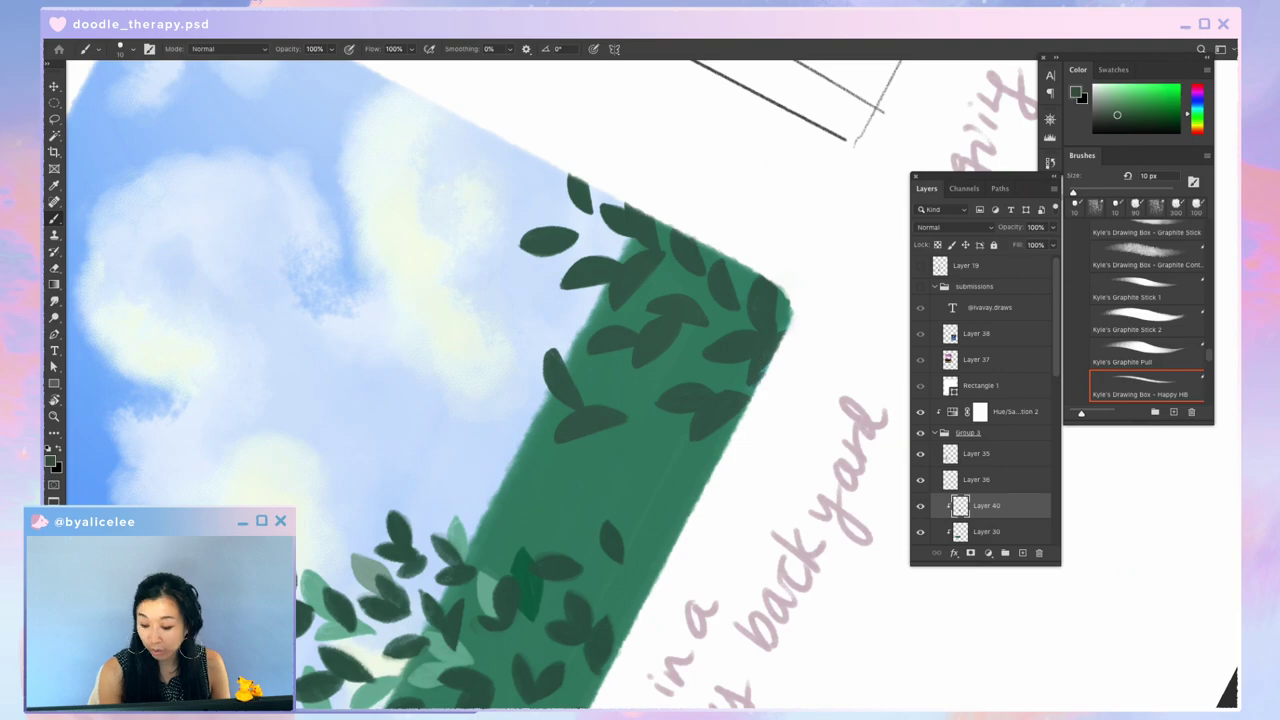
pyautogui.press('Escape')
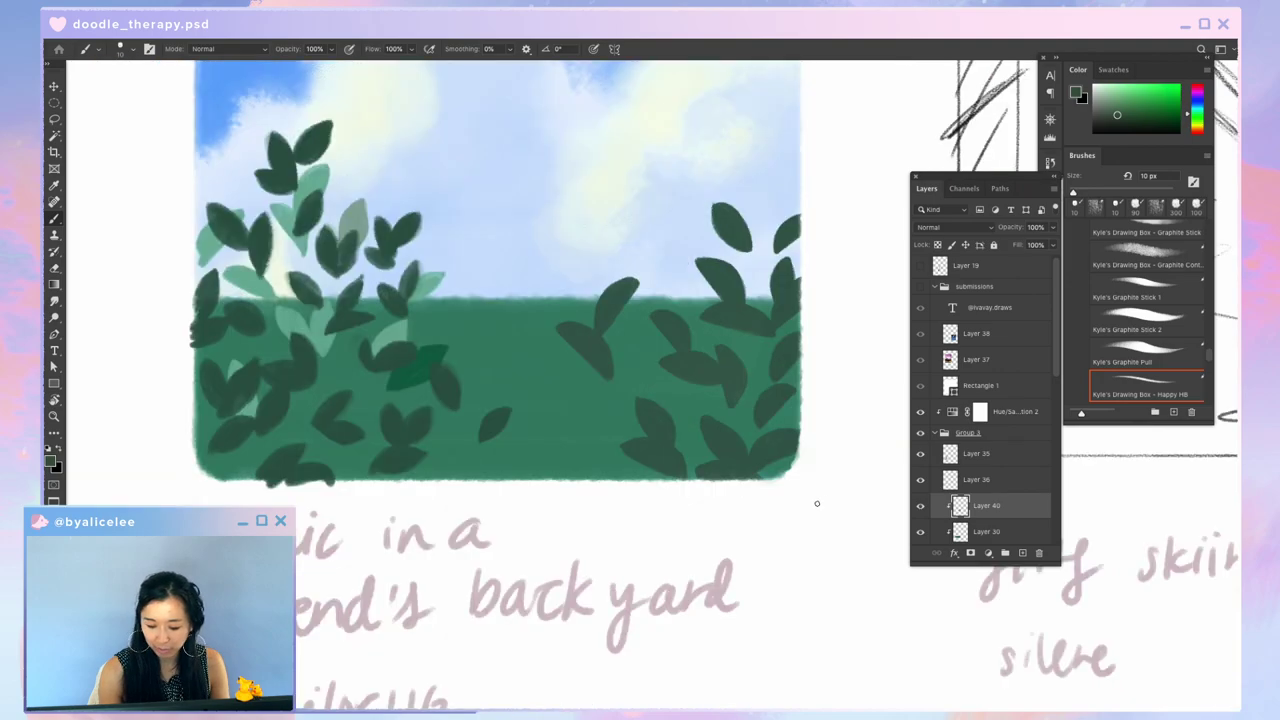
pyautogui.press('r')
pyautogui.moveTo(814, 503); pyautogui.dragTo(698, 578)
pyautogui.press('e')
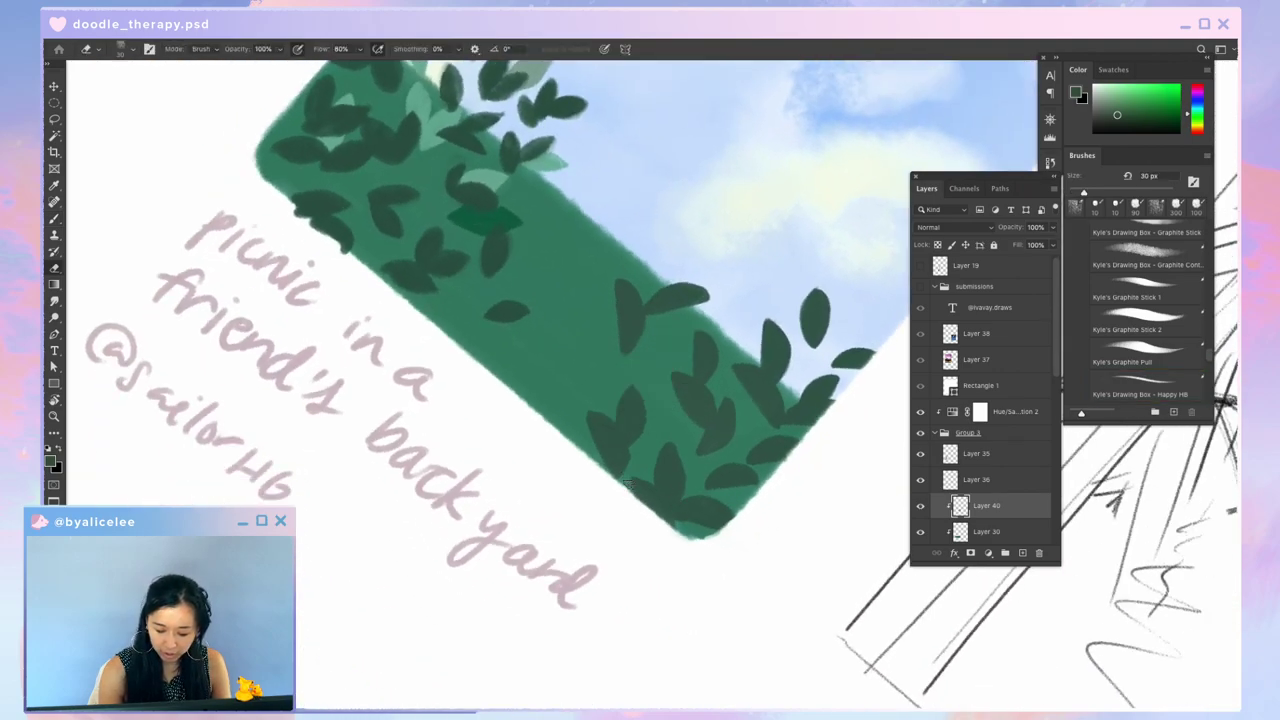
pyautogui.press('r')
pyautogui.moveTo(640, 523); pyautogui.dragTo(727, 449)
pyautogui.press('e')
pyautogui.moveTo(553, 331); pyautogui.dragTo(612, 385)
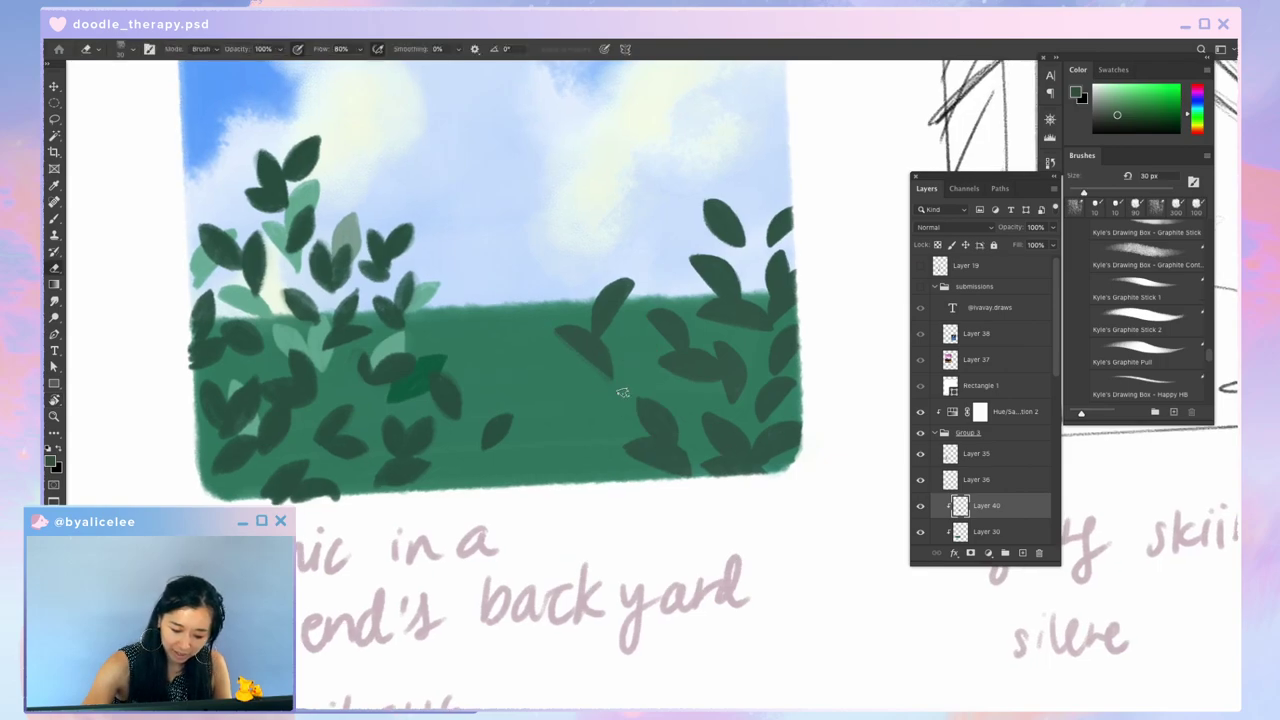
pyautogui.press('Escape')
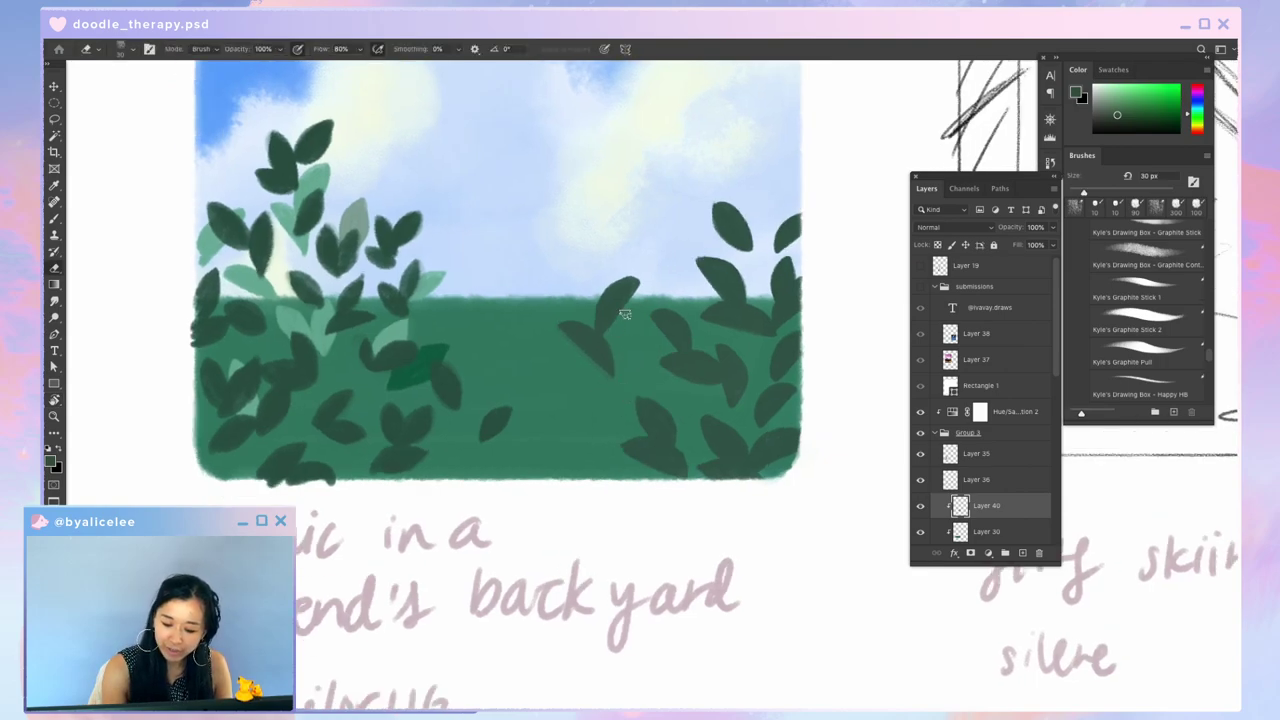
# Step: Paint a third dark leaf branching to the right off the pair that straddles the horizon on the right side
pyautogui.press('b')
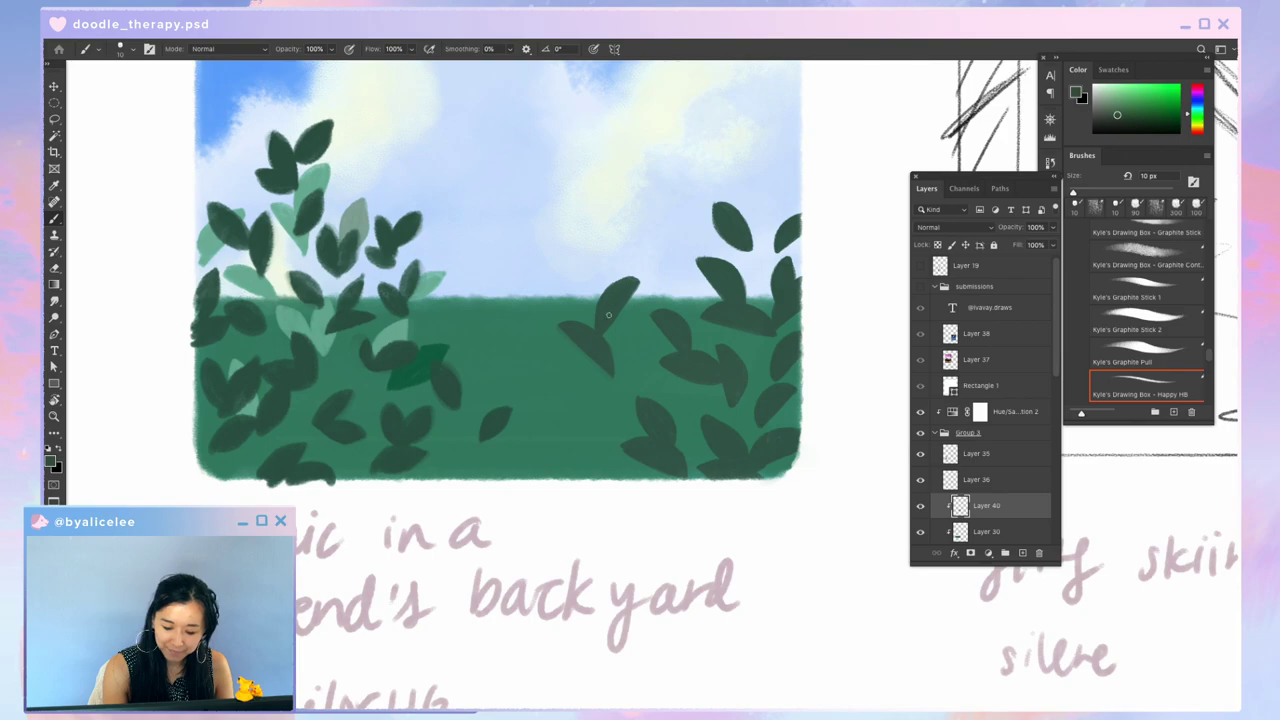
pyautogui.scroll(2, 815, 432)
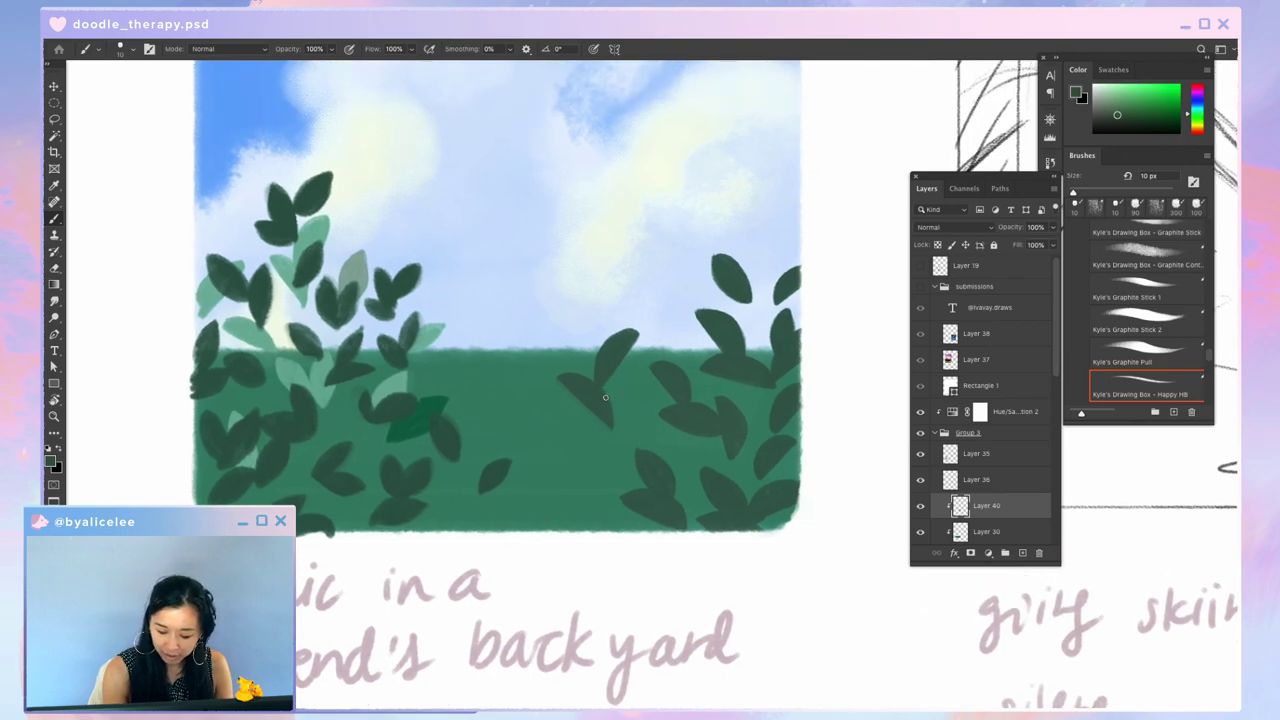
pyautogui.moveTo(604, 387)
pyautogui.mouseDown()
pyautogui.moveTo(643, 369)
pyautogui.moveTo(607, 381)
pyautogui.mouseUp()
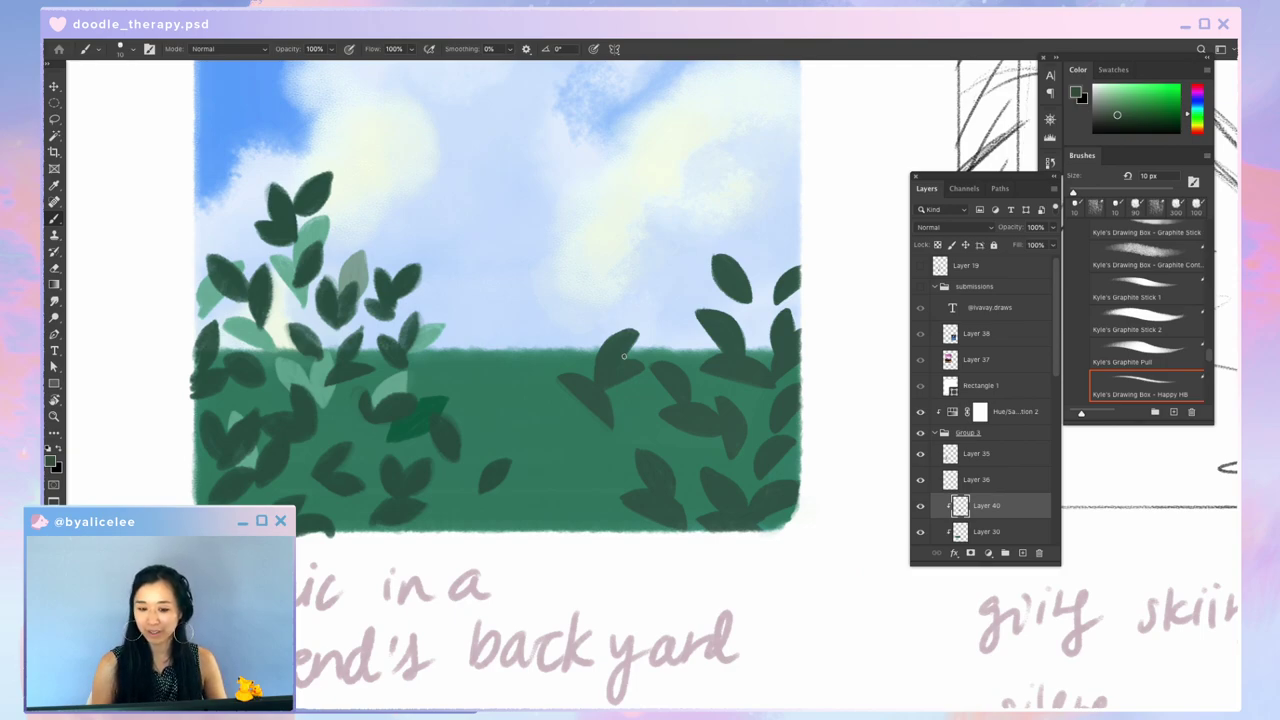
# Step: Paint a single slanting dark leaf in the grass below the three-leaf cluster at the horizon
pyautogui.moveTo(686, 471); pyautogui.dragTo(704, 372)
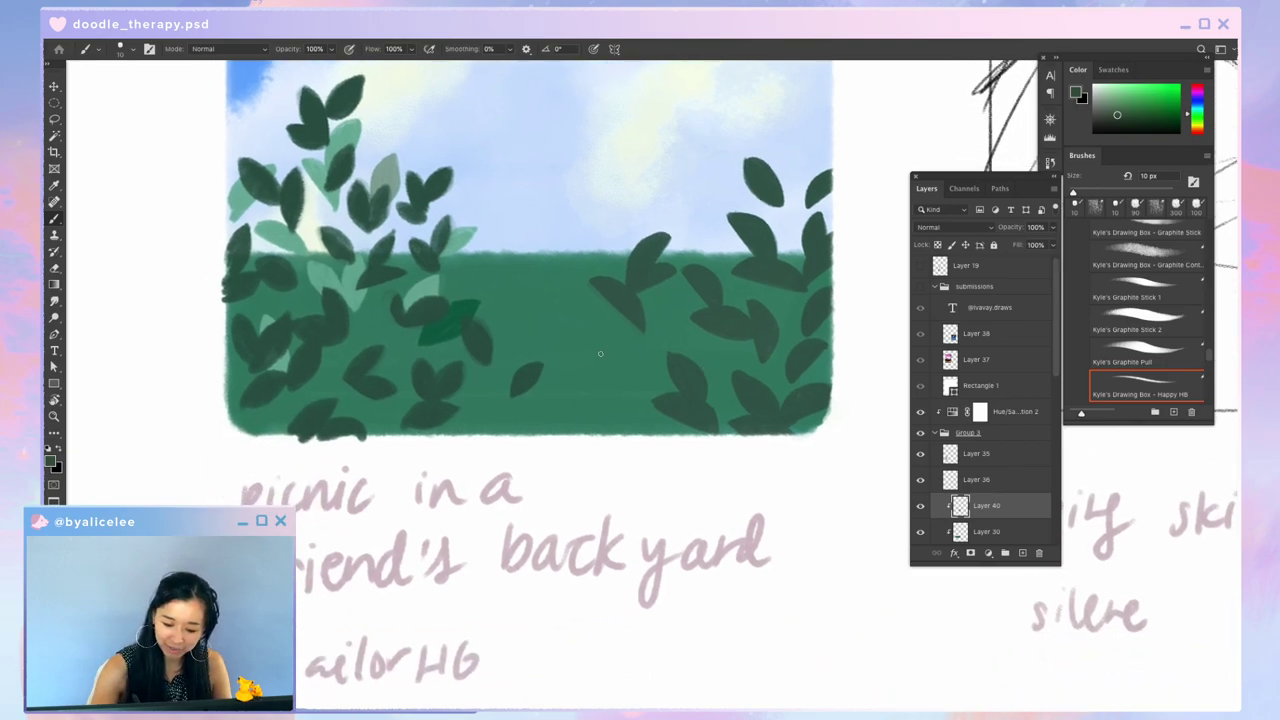
pyautogui.moveTo(600, 354)
pyautogui.mouseDown()
pyautogui.moveTo(636, 381)
pyautogui.moveTo(598, 354)
pyautogui.moveTo(612, 372)
pyautogui.moveTo(633, 371)
pyautogui.mouseUp()
pyautogui.scroll(-3, 636, 357)
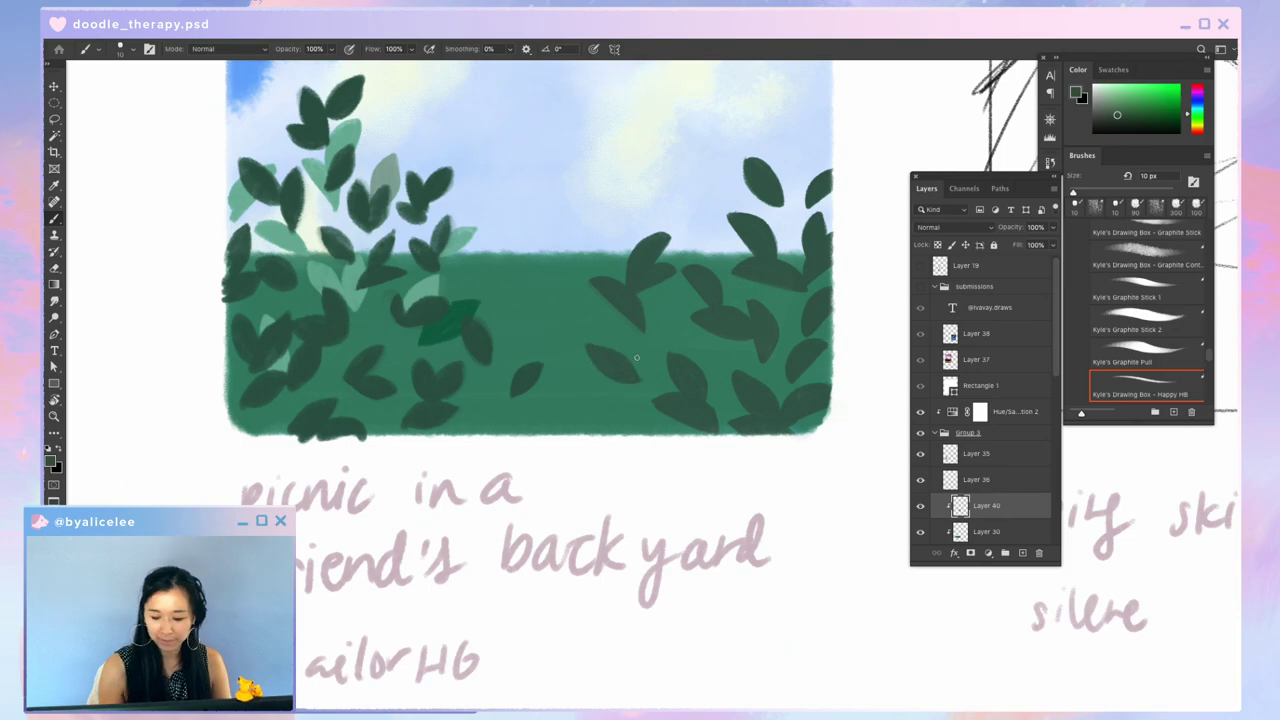
# Step: Erase along the outer edge of the upright horizon leaf to give it a slimmer, cleaner contour
pyautogui.scroll(5, 803, 449)
pyautogui.moveTo(777, 352); pyautogui.dragTo(737, 466)
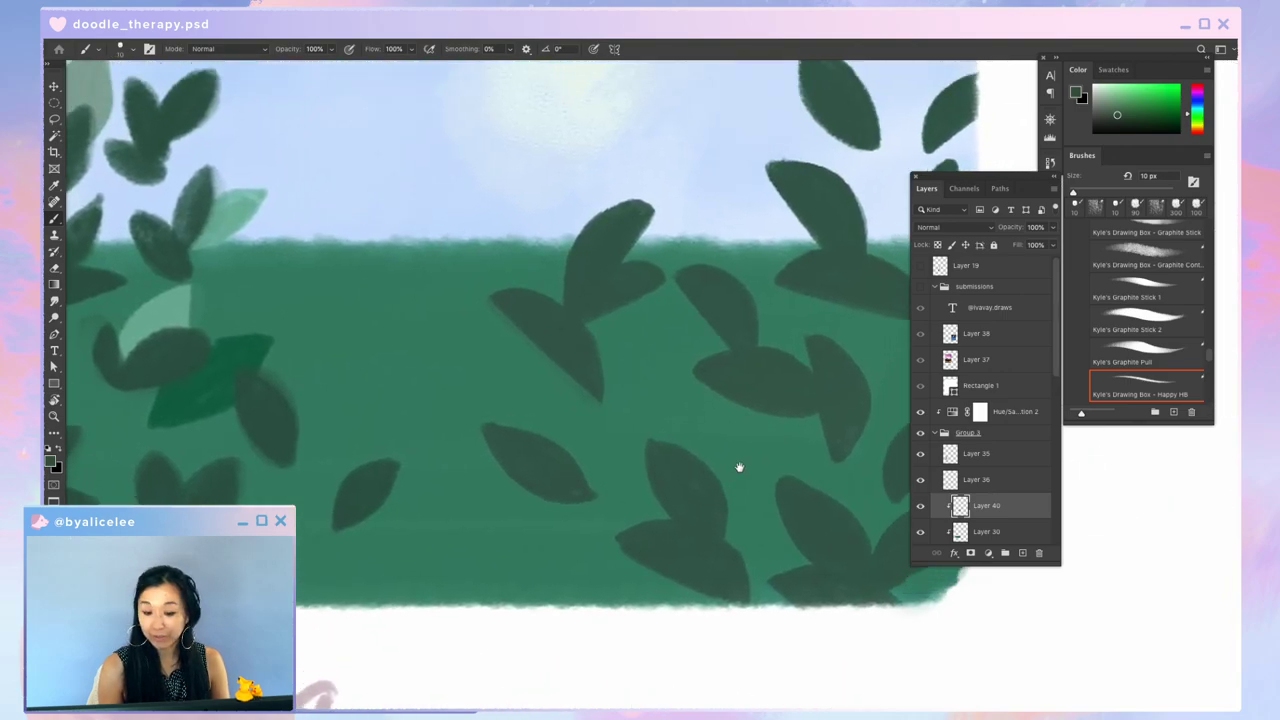
pyautogui.press('r')
pyautogui.moveTo(788, 428); pyautogui.dragTo(814, 266)
pyautogui.press('e')
pyautogui.moveTo(541, 270); pyautogui.dragTo(488, 372)
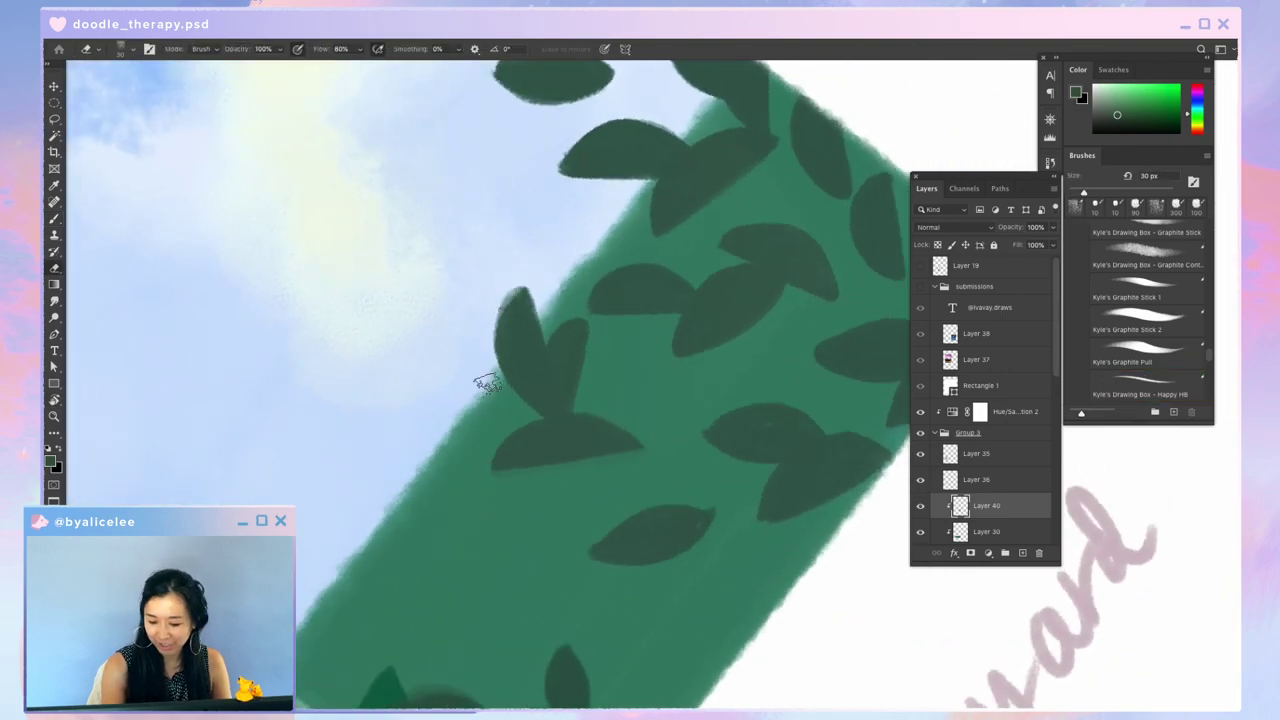
pyautogui.moveTo(536, 272); pyautogui.dragTo(484, 346)
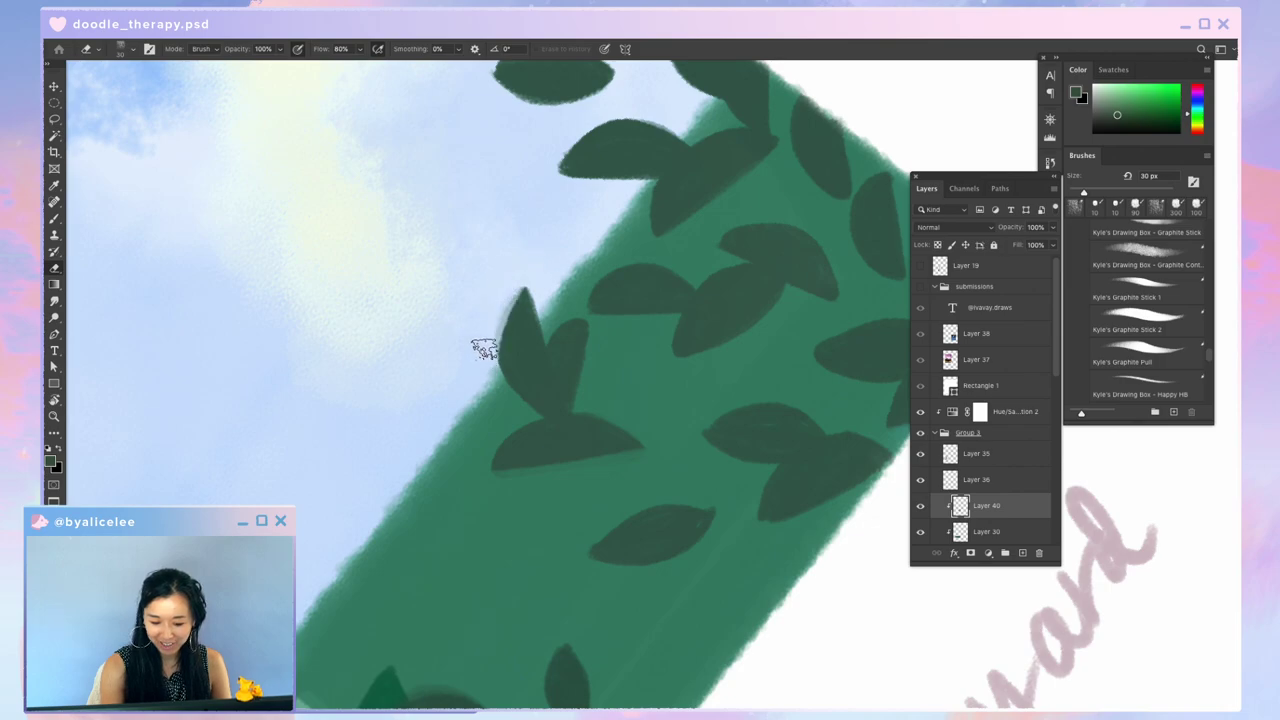
pyautogui.press('Escape')
pyautogui.press('super+minus')
pyautogui.press('super+minus')
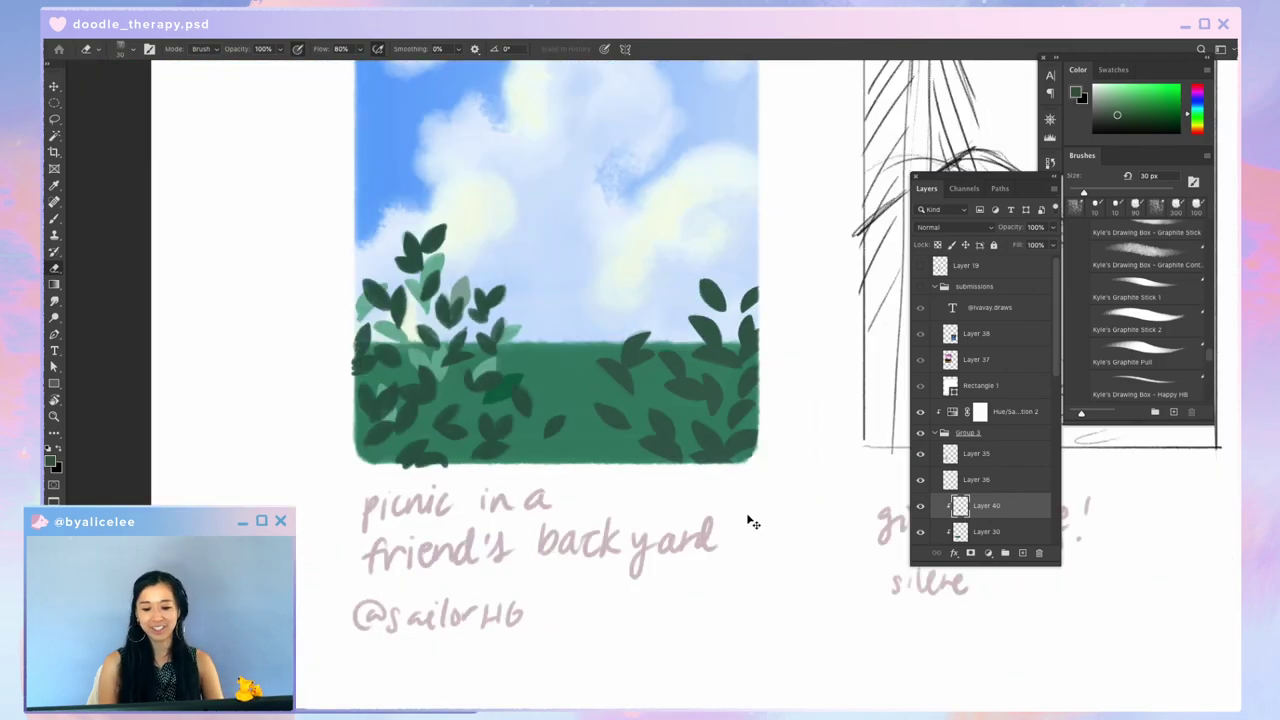
# Step: Paint two joined dark leaves on the postcard's bottom edge, just left of the right-hand bottom cluster
pyautogui.scroll(-1, 789, 280)
pyautogui.scroll(4, 766, 290)
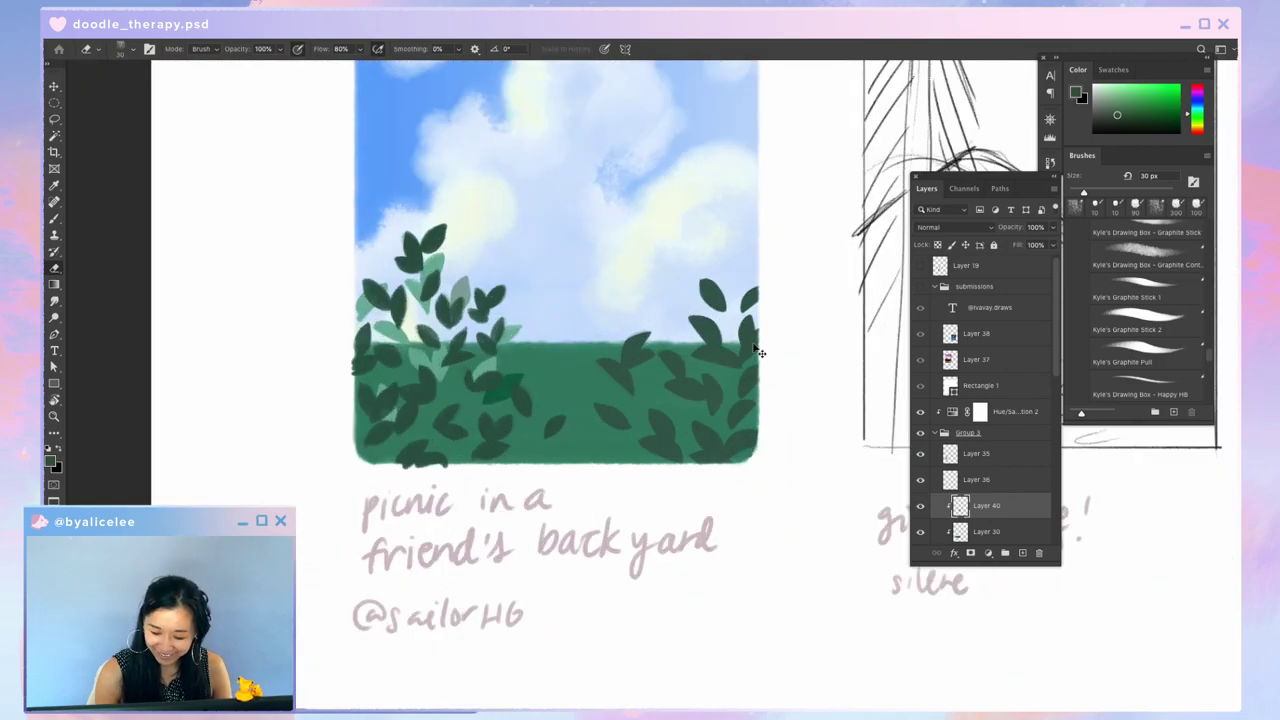
pyautogui.press('b')
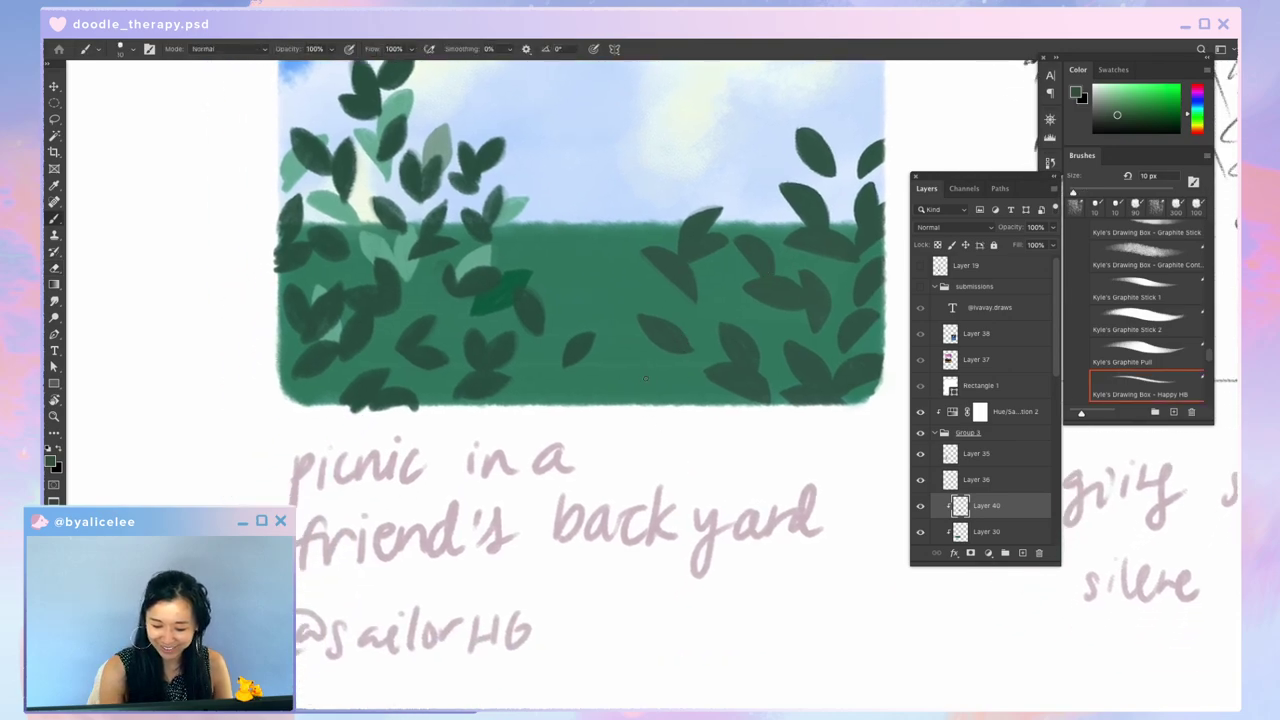
pyautogui.moveTo(645, 363)
pyautogui.mouseDown()
pyautogui.moveTo(659, 400)
pyautogui.moveTo(646, 403)
pyautogui.mouseUp()
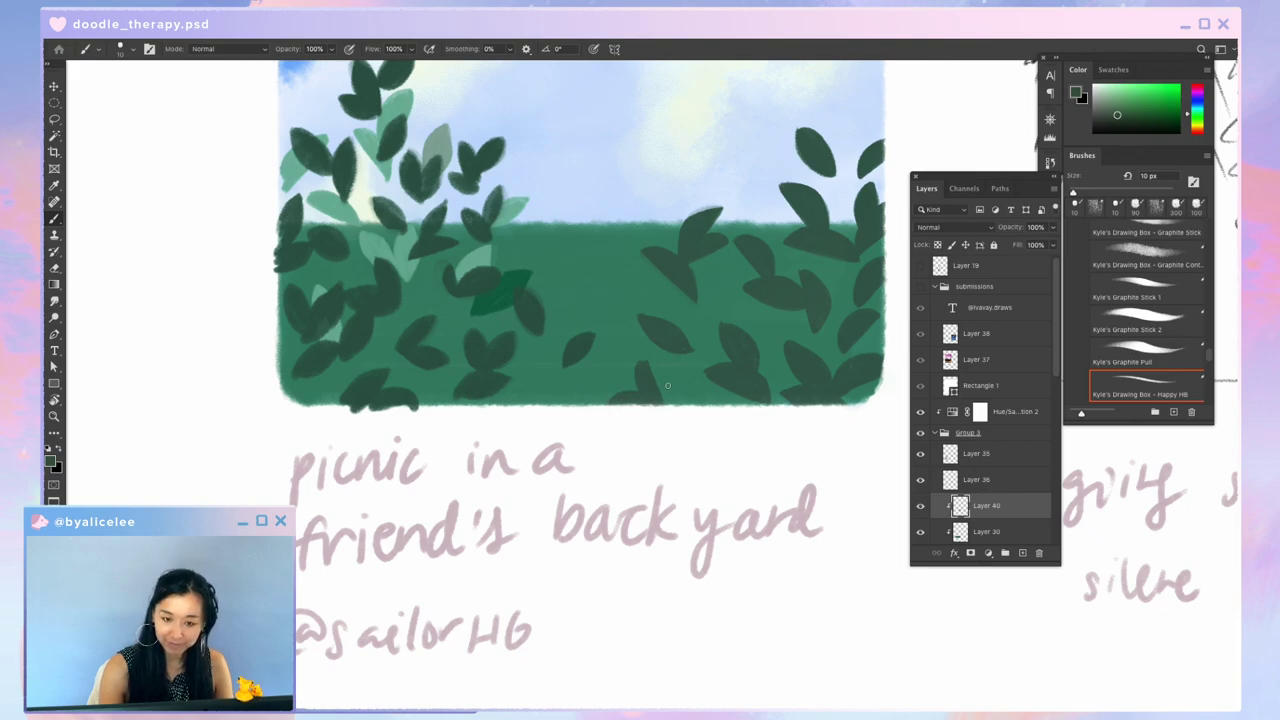
pyautogui.moveTo(641, 361); pyautogui.dragTo(636, 393)
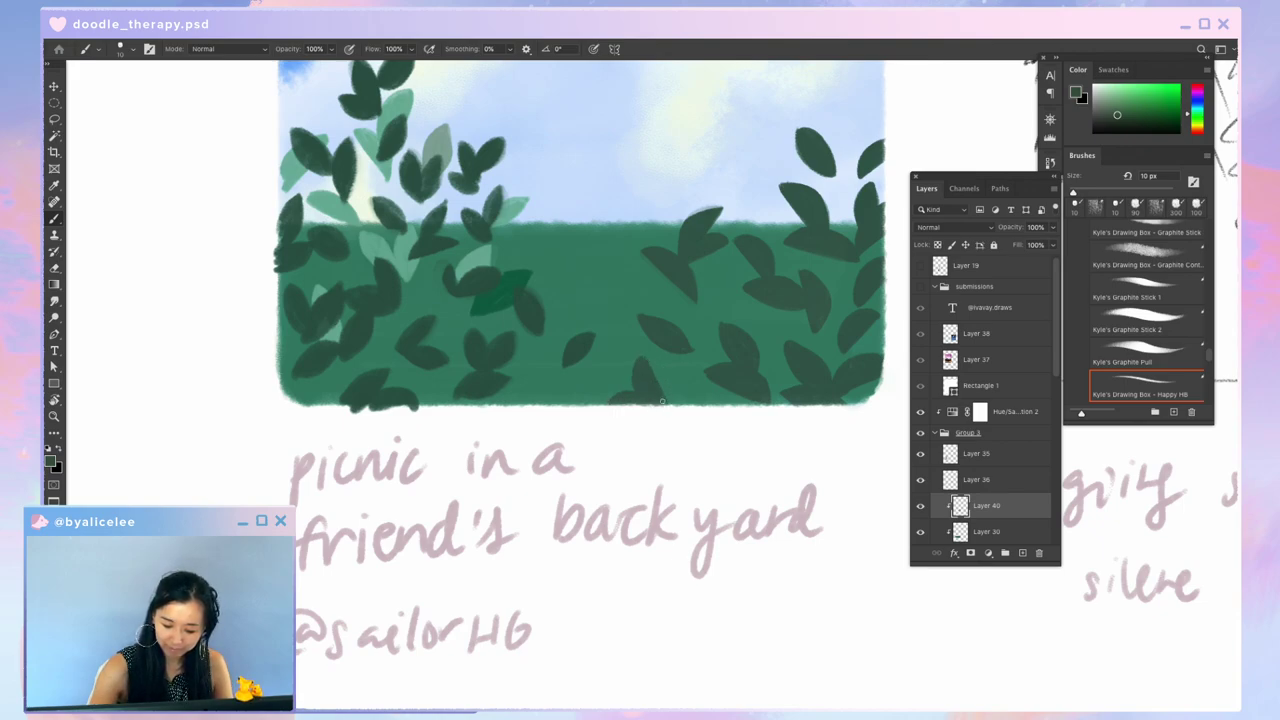
pyautogui.press('e')
# Step: Check the bushes at a smaller view and add a new layer above the dark leaf layer
pyautogui.press('super+minus')
pyautogui.press('super+minus')
pyautogui.press('super+minus')
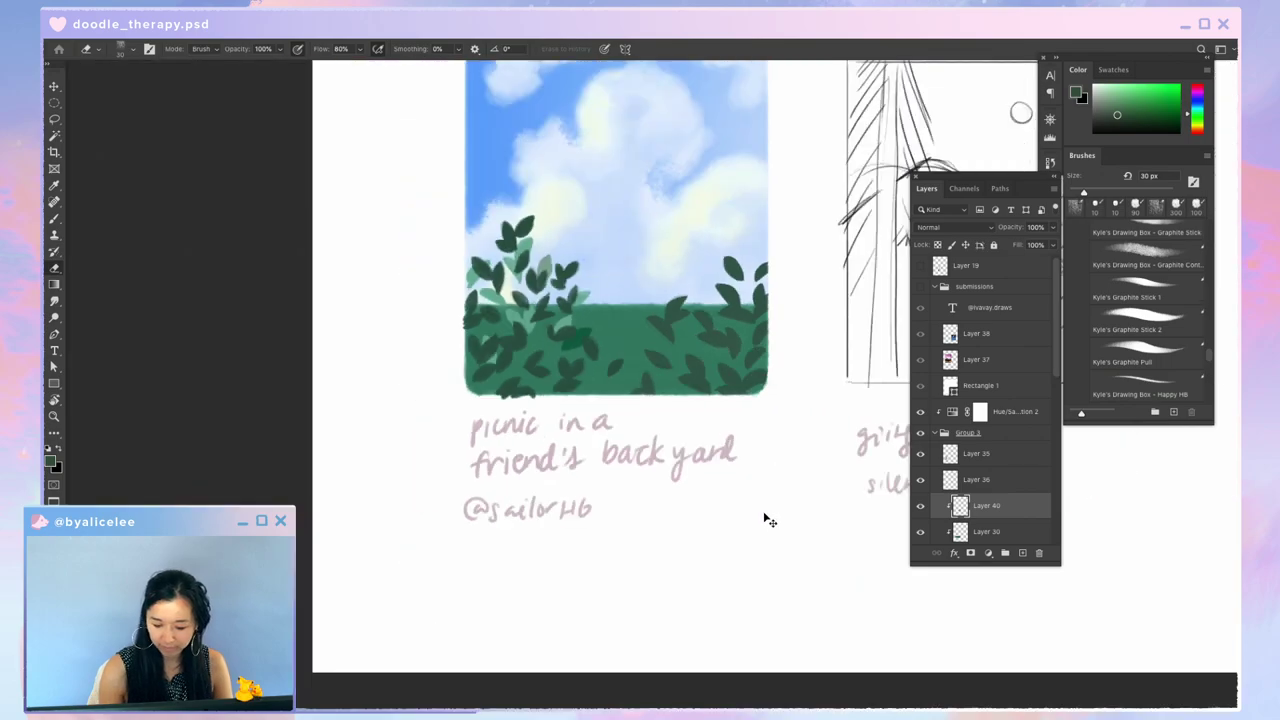
pyautogui.press('super+plus')
pyautogui.press('super+plus')
pyautogui.moveTo(766, 435); pyautogui.dragTo(711, 537)
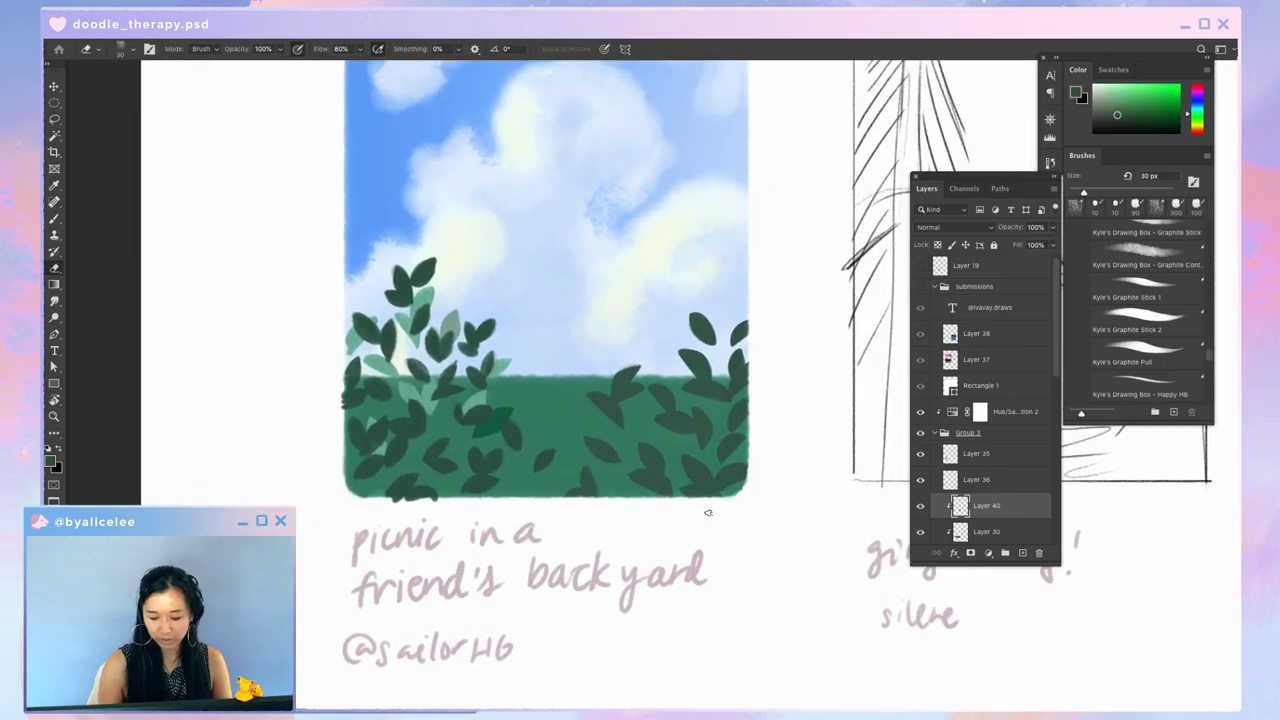
pyautogui.hotkey('ctrl', 'shift', 'n')
pyautogui.press('Return')
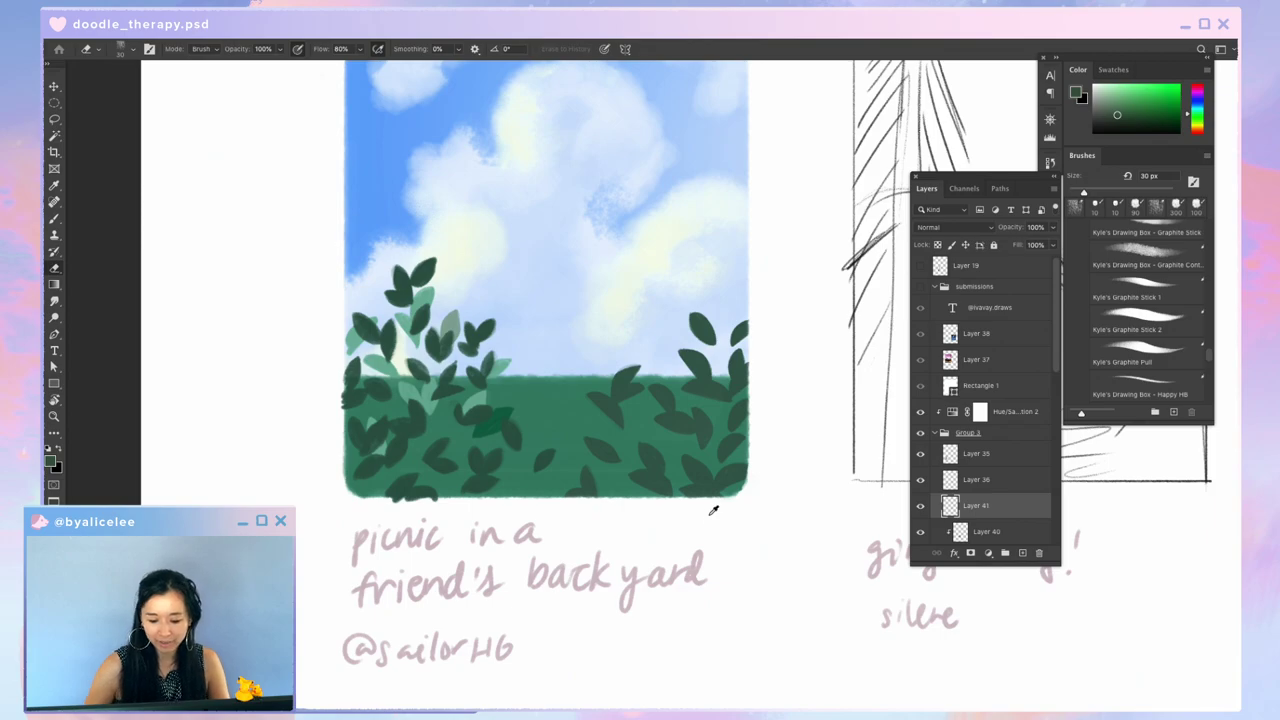
# Step: Sample greens from the existing leaves and adjust the paint colour to a lighter, muted green
pyautogui.press('i')
pyautogui.click(427, 289)
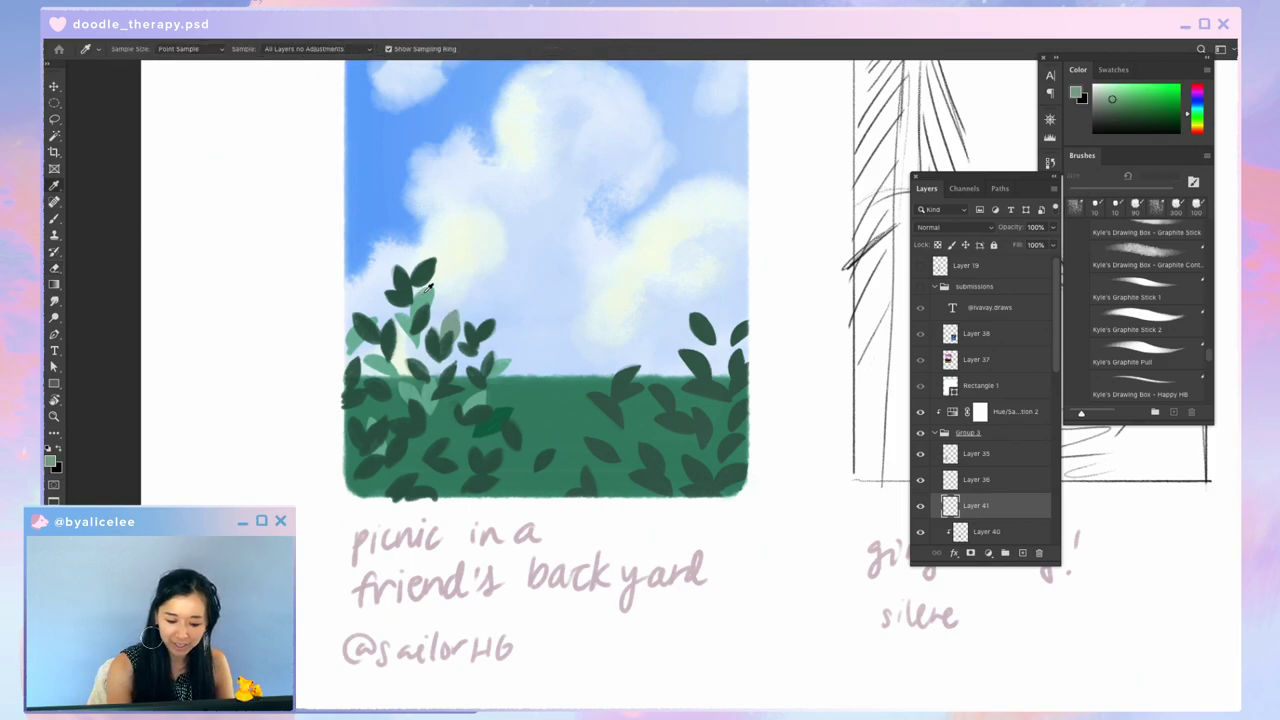
pyautogui.click(706, 341)
pyautogui.moveTo(1113, 114); pyautogui.dragTo(1112, 104)
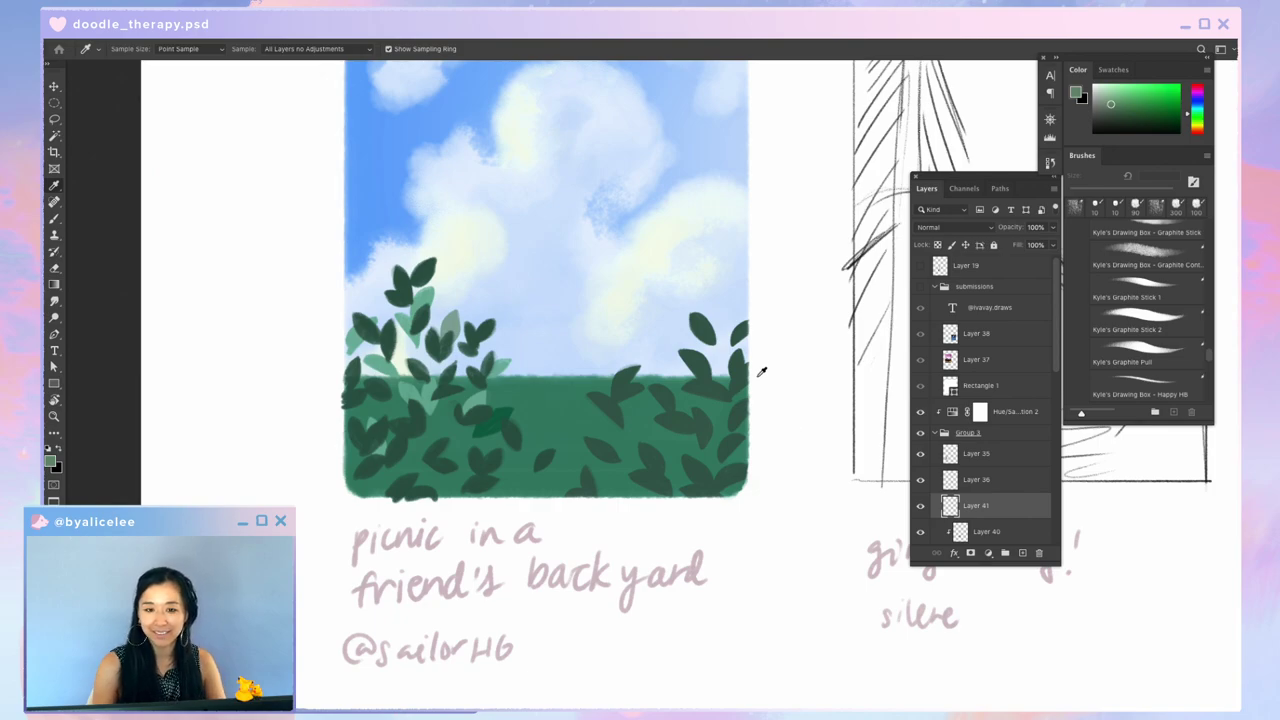
# Step: Move the new layer beneath Layer 40 and paint a light green upright leaf at the horizon, left of the right-hand cluster
pyautogui.hotkey('ctrl', '+')
pyautogui.press('b')
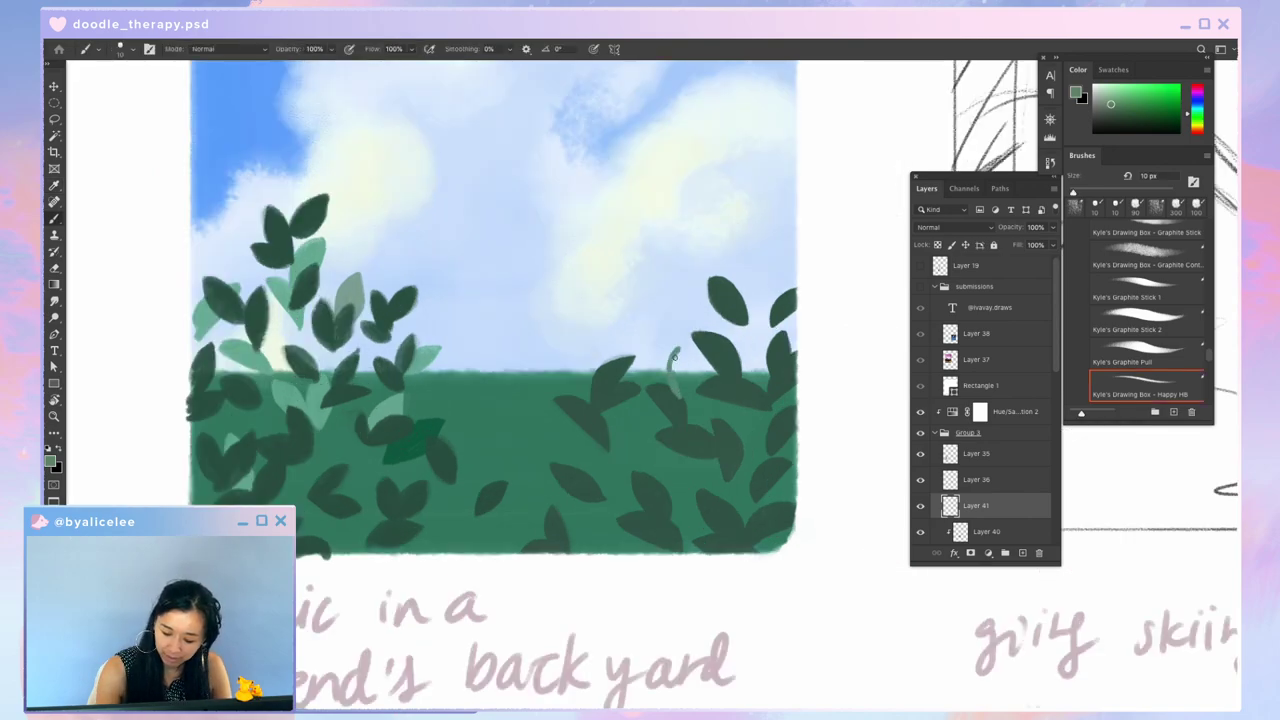
pyautogui.hotkey('ctrl', '[')
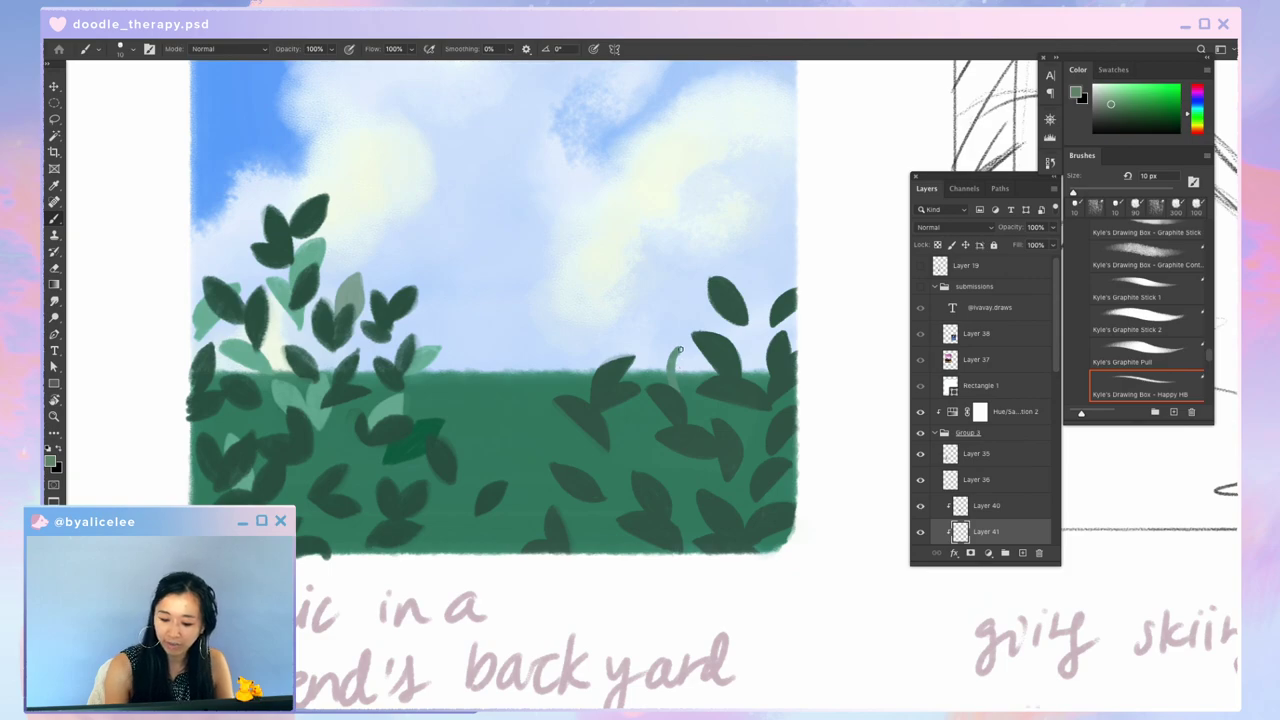
pyautogui.moveTo(679, 349); pyautogui.dragTo(680, 377)
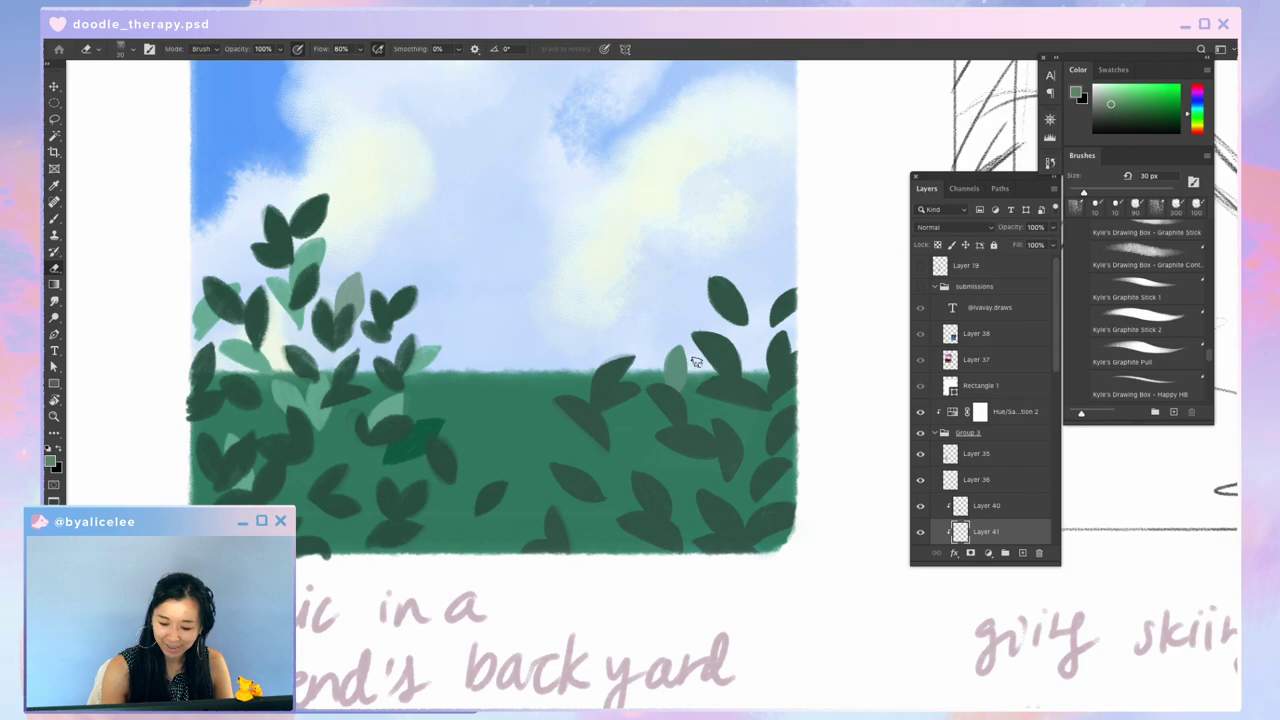
# Step: Paint a light green leaf in the sky beside the detached dark leaf, and another curving left from the horizon leaf
pyautogui.moveTo(753, 326)
pyautogui.mouseDown()
pyautogui.moveTo(754, 298)
pyautogui.moveTo(747, 342)
pyautogui.moveTo(758, 296)
pyautogui.moveTo(745, 340)
pyautogui.moveTo(742, 330)
pyautogui.moveTo(752, 344)
pyautogui.moveTo(742, 330)
pyautogui.moveTo(758, 298)
pyautogui.moveTo(756, 396)
pyautogui.moveTo(769, 389)
pyautogui.mouseUp()
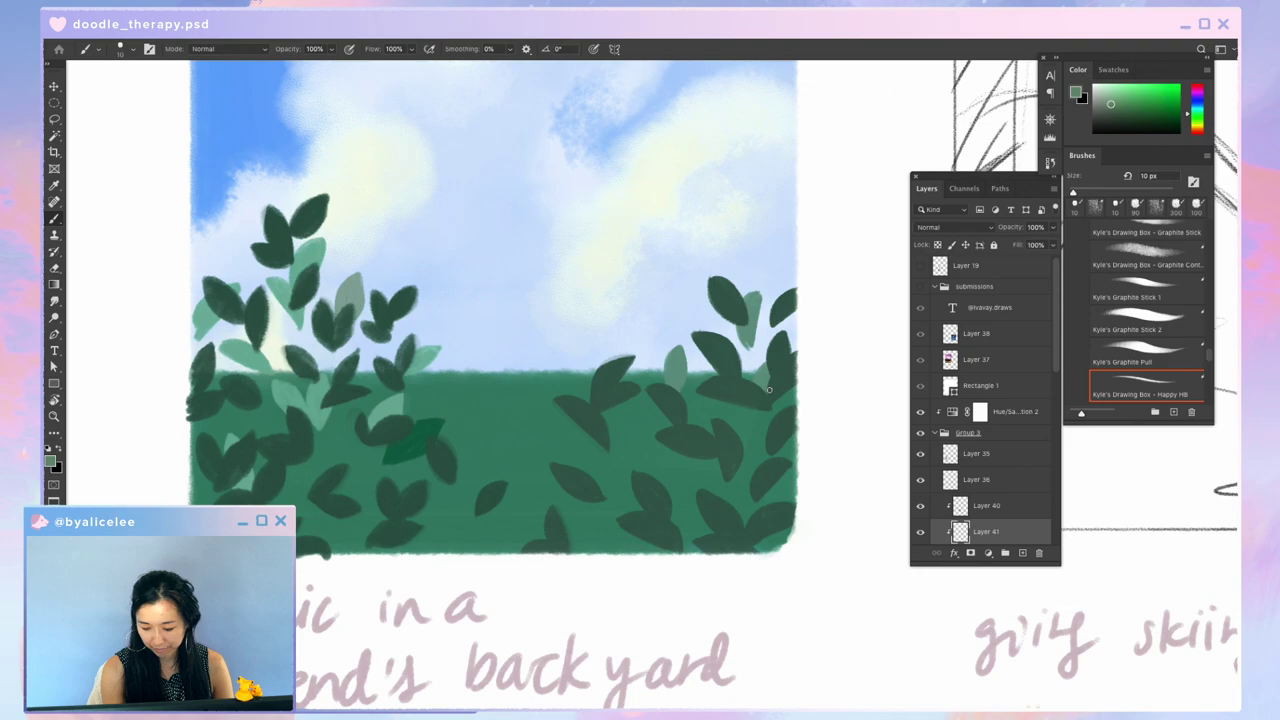
pyautogui.moveTo(665, 378)
pyautogui.mouseDown()
pyautogui.moveTo(626, 355)
pyautogui.moveTo(657, 384)
pyautogui.moveTo(639, 335)
pyautogui.moveTo(627, 348)
pyautogui.moveTo(653, 379)
pyautogui.mouseUp()
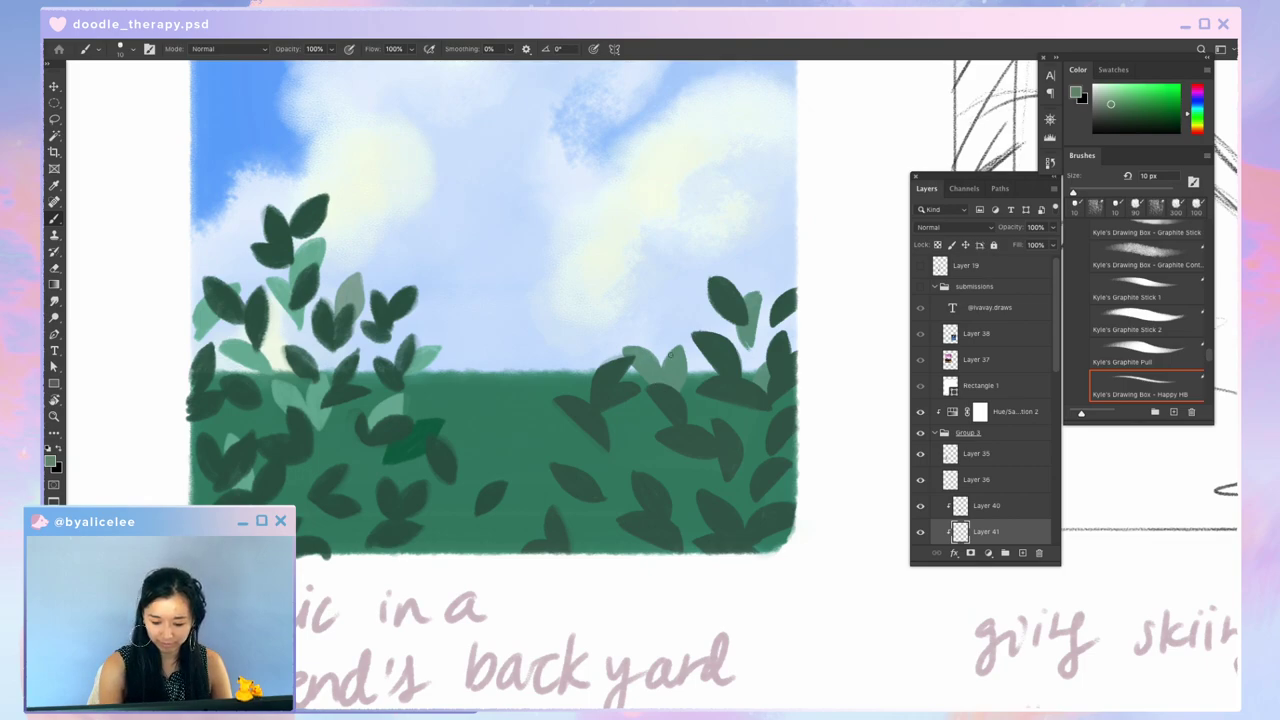
pyautogui.press('super+minus')
pyautogui.press('super+minus')
pyautogui.press('super+plus')
pyautogui.press('super+plus')
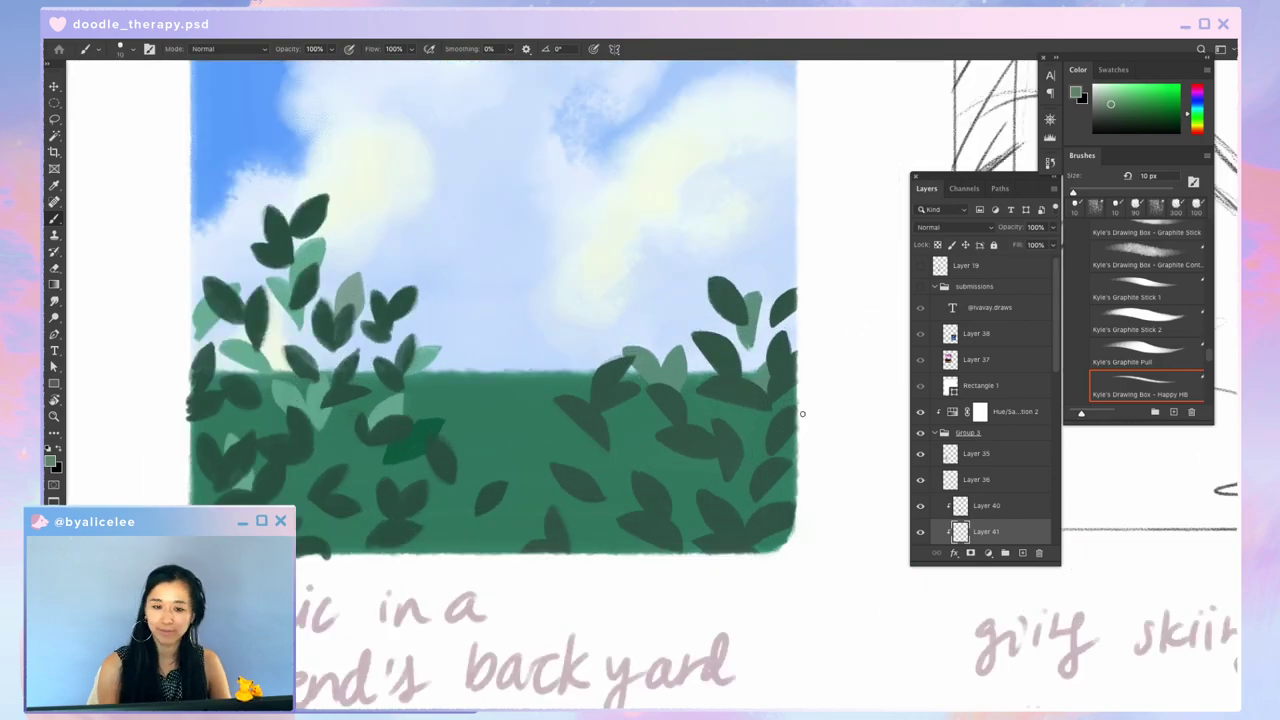
# Step: Refine the light green leaf in the sky, adding a small leaf at its base and trimming its right edge
pyautogui.moveTo(752, 300); pyautogui.dragTo(752, 347)
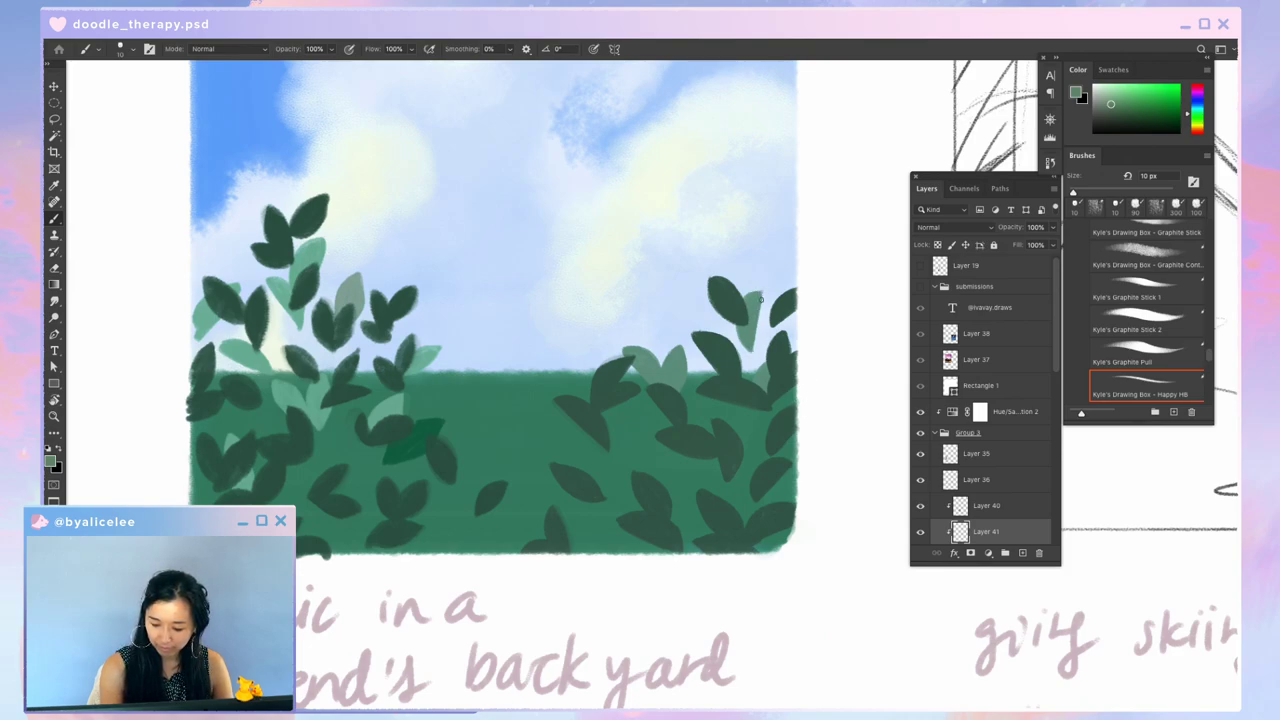
pyautogui.press('e')
pyautogui.moveTo(766, 303)
pyautogui.mouseDown()
pyautogui.moveTo(749, 369)
pyautogui.moveTo(770, 342)
pyautogui.moveTo(739, 374)
pyautogui.moveTo(757, 348)
pyautogui.mouseUp()
pyautogui.press('b')
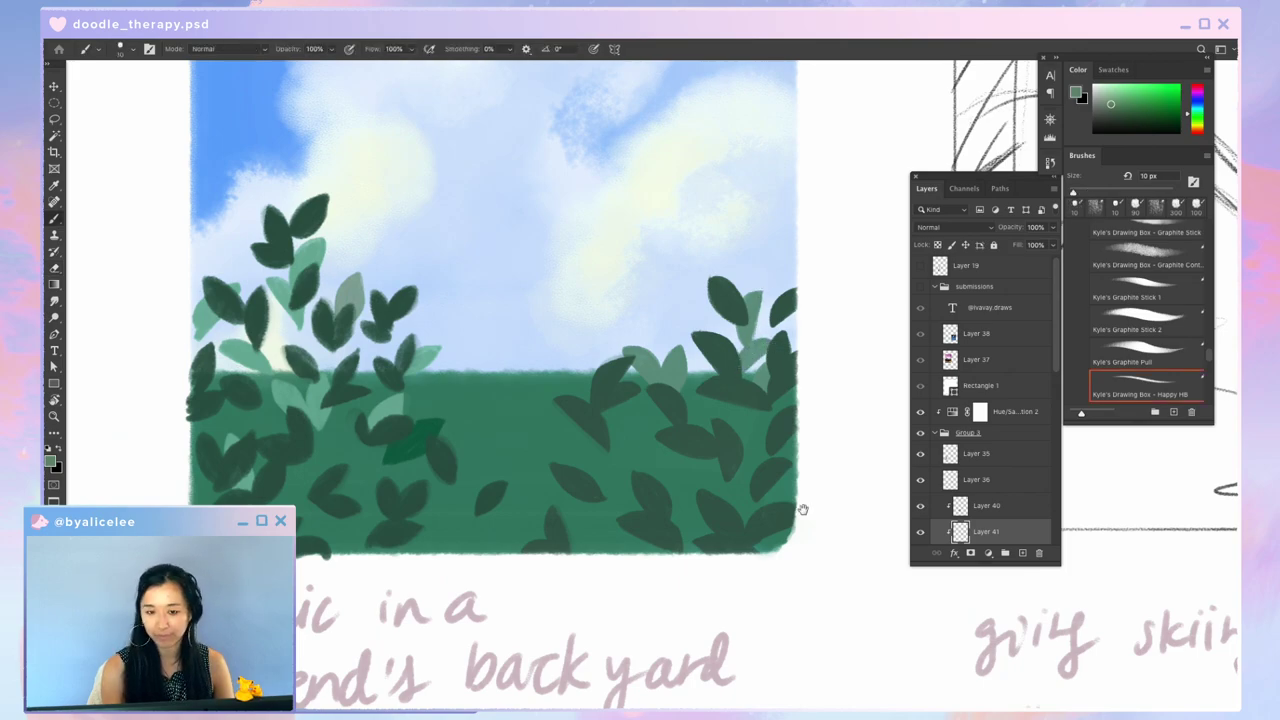
# Step: Paint a light green leaf slanting down behind the lone dark leaf in the lower middle of the grass
pyautogui.moveTo(803, 511); pyautogui.dragTo(793, 386)
pyautogui.press('super+plus')
pyautogui.moveTo(506, 189); pyautogui.dragTo(767, 162)
pyautogui.moveTo(503, 339); pyautogui.dragTo(574, 380)
pyautogui.moveTo(505, 344)
pyautogui.mouseDown()
pyautogui.moveTo(568, 388)
pyautogui.moveTo(527, 352)
pyautogui.moveTo(535, 334)
pyautogui.moveTo(579, 376)
pyautogui.moveTo(584, 403)
pyautogui.moveTo(576, 358)
pyautogui.moveTo(585, 405)
pyautogui.mouseUp()
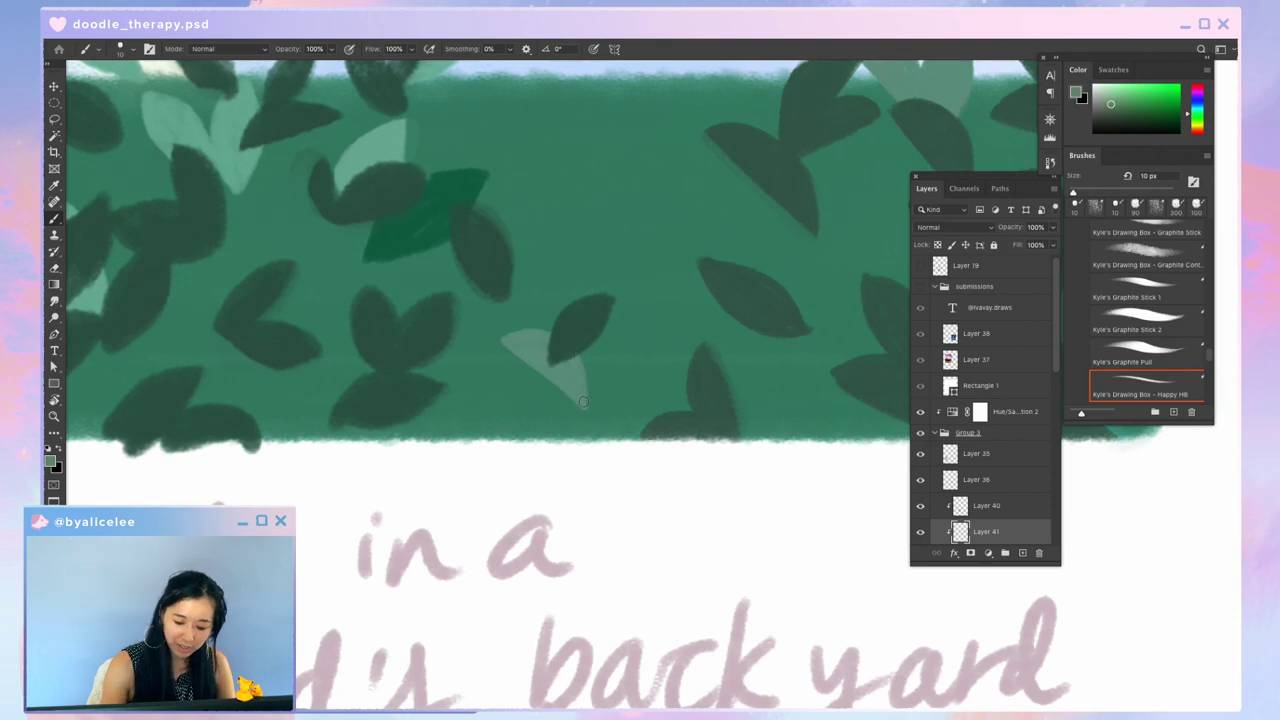
# Step: Paint light green leaves between the dark ones in the right-hand bush and above the slanting grass leaf, trimming their edges
pyautogui.press('super+minus')
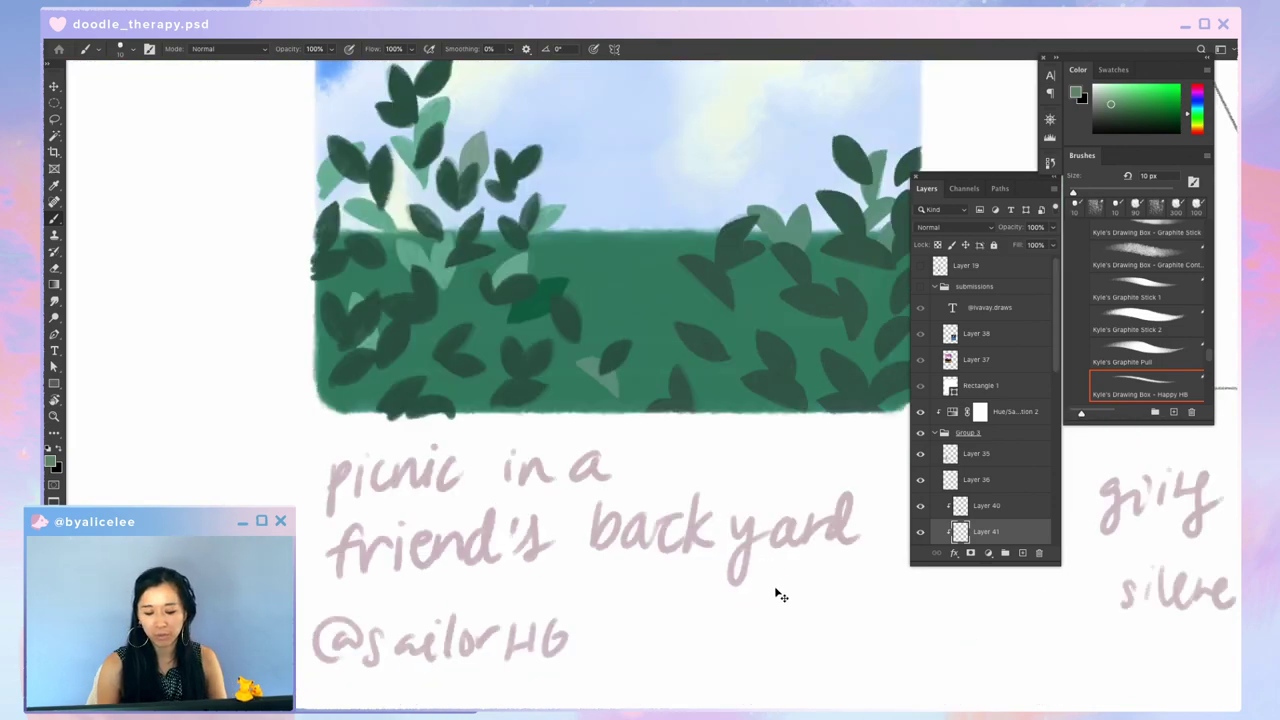
pyautogui.press('super+minus')
pyautogui.press('super+equal')
pyautogui.moveTo(790, 301); pyautogui.dragTo(656, 301)
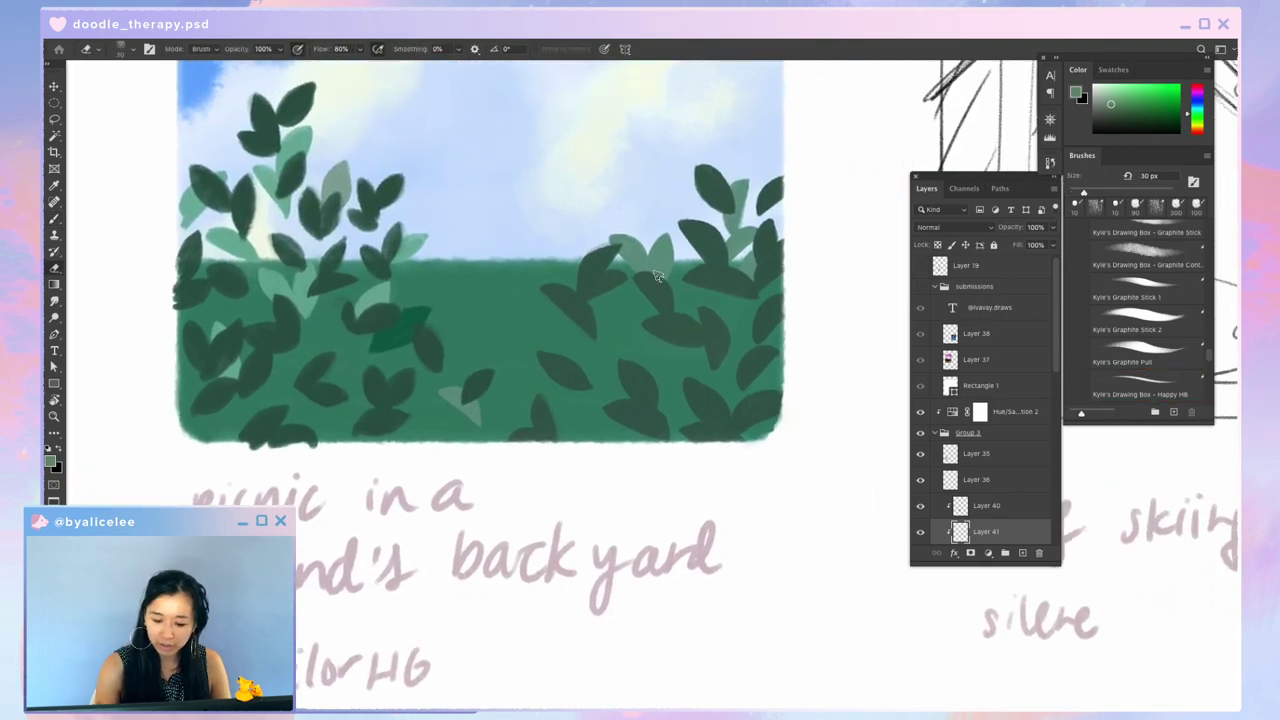
pyautogui.press('e')
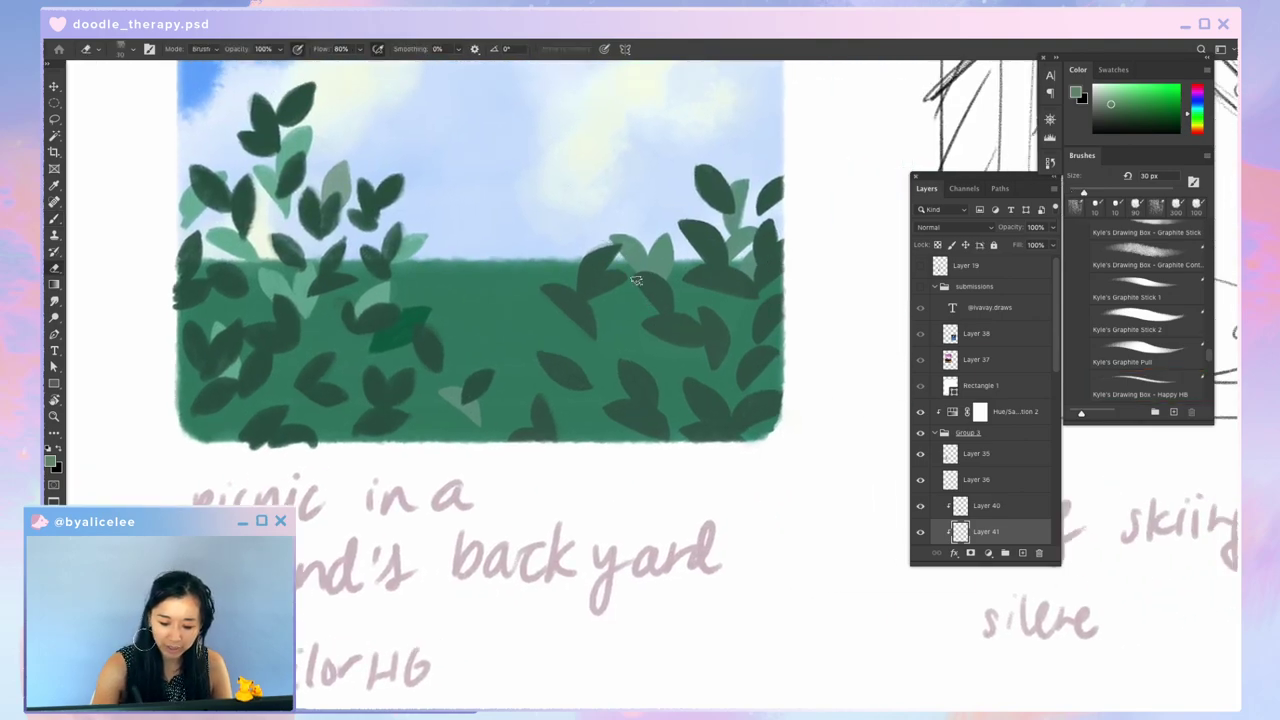
pyautogui.press('b')
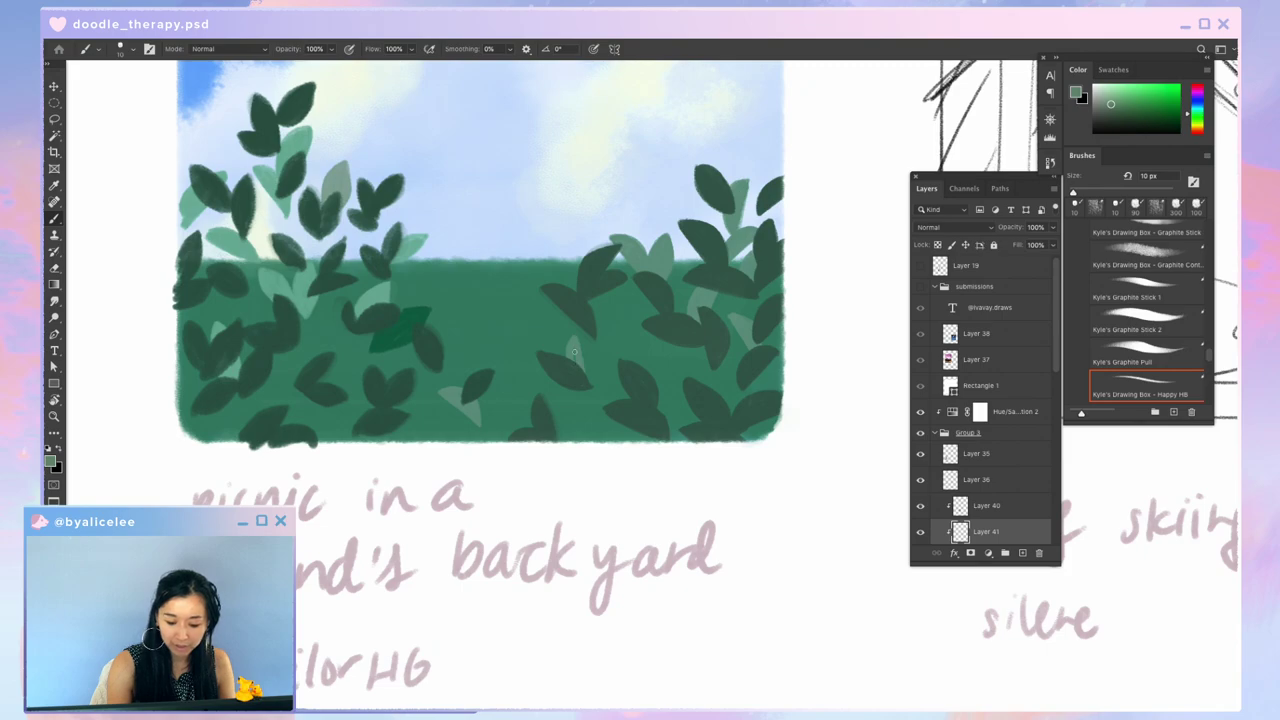
pyautogui.press('e')
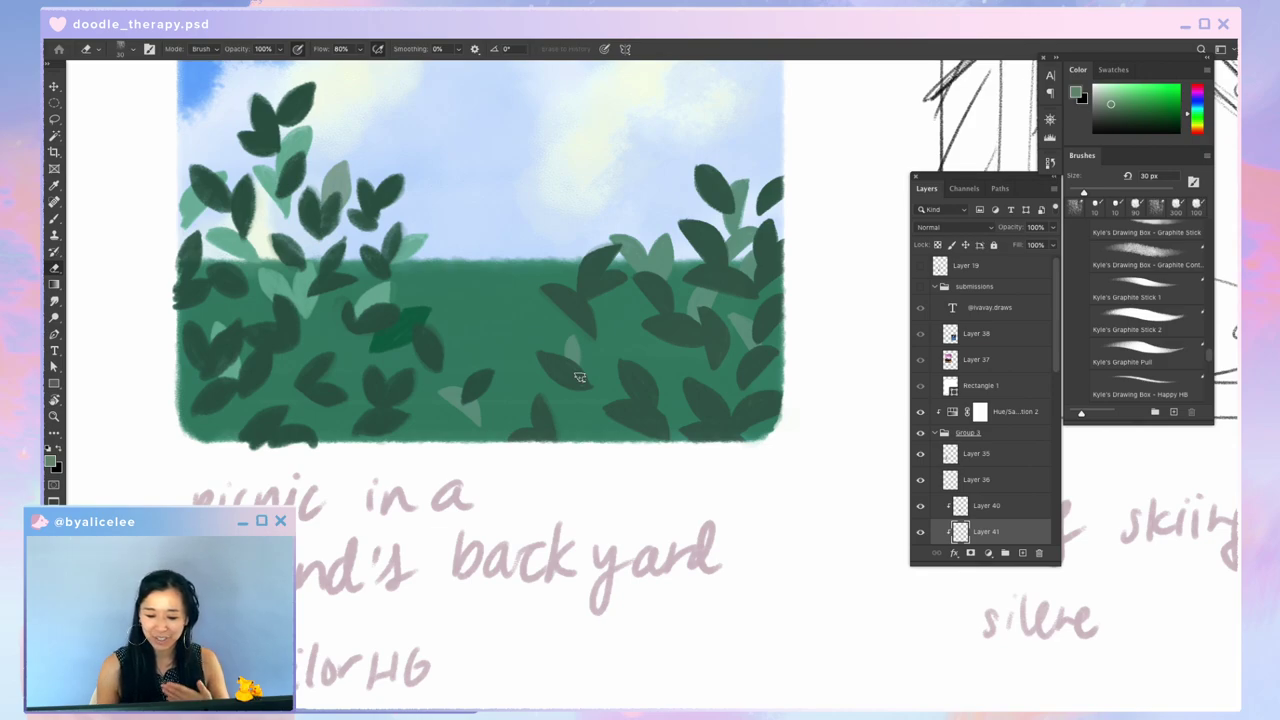
# Step: Paint a light green leaf at the horizon beside the right-hand bush's leftmost dark leaves, with another pointing left below it
pyautogui.press('b')
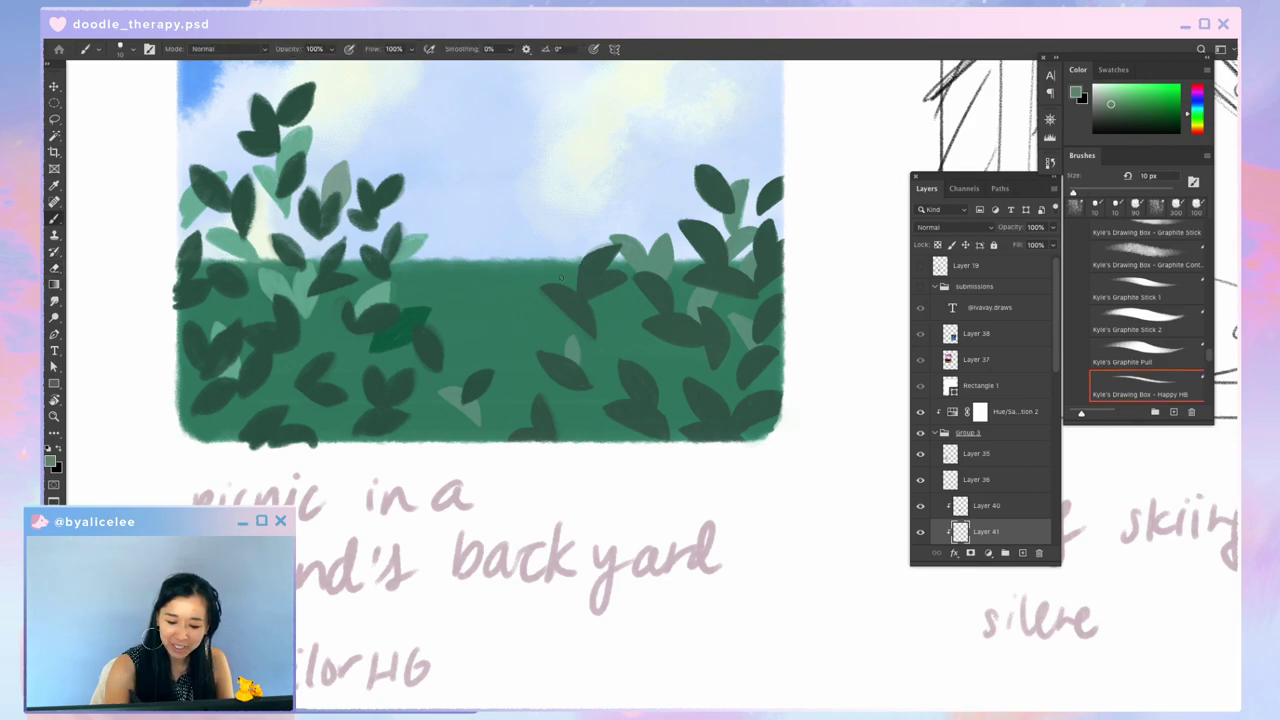
pyautogui.moveTo(536, 292)
pyautogui.mouseDown()
pyautogui.moveTo(555, 272)
pyautogui.moveTo(543, 258)
pyautogui.moveTo(559, 303)
pyautogui.mouseUp()
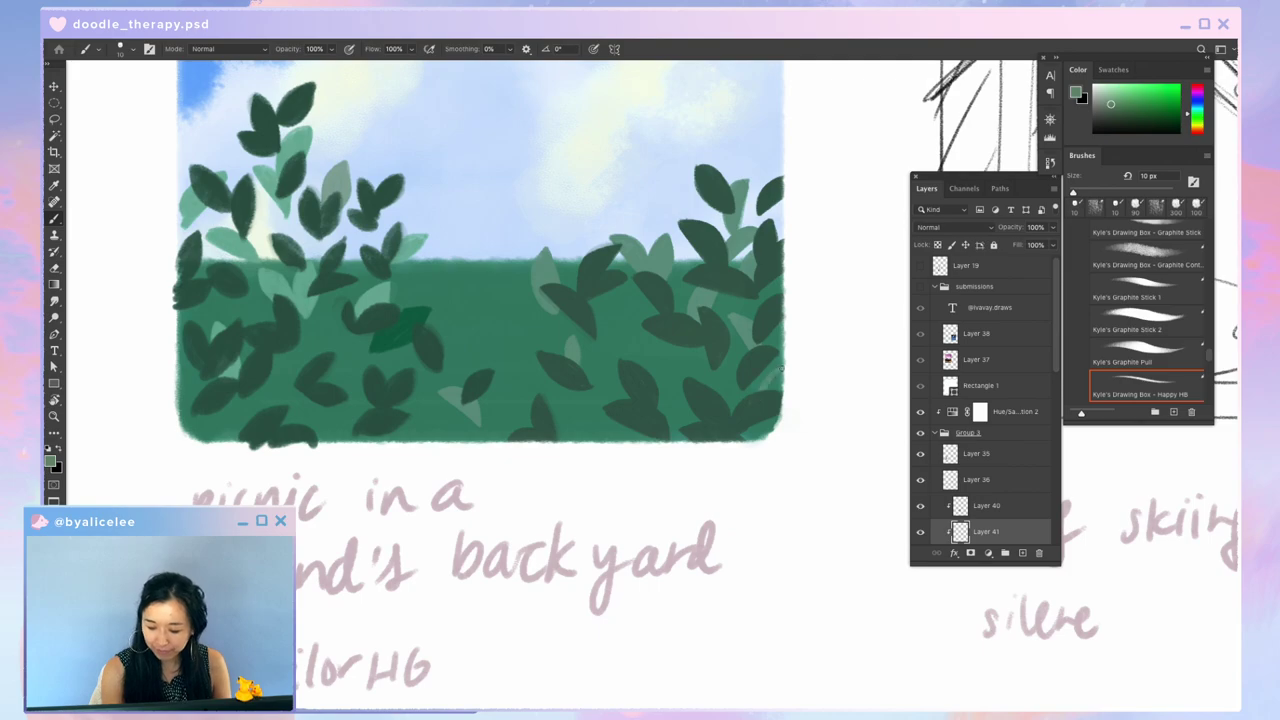
pyautogui.press('e')
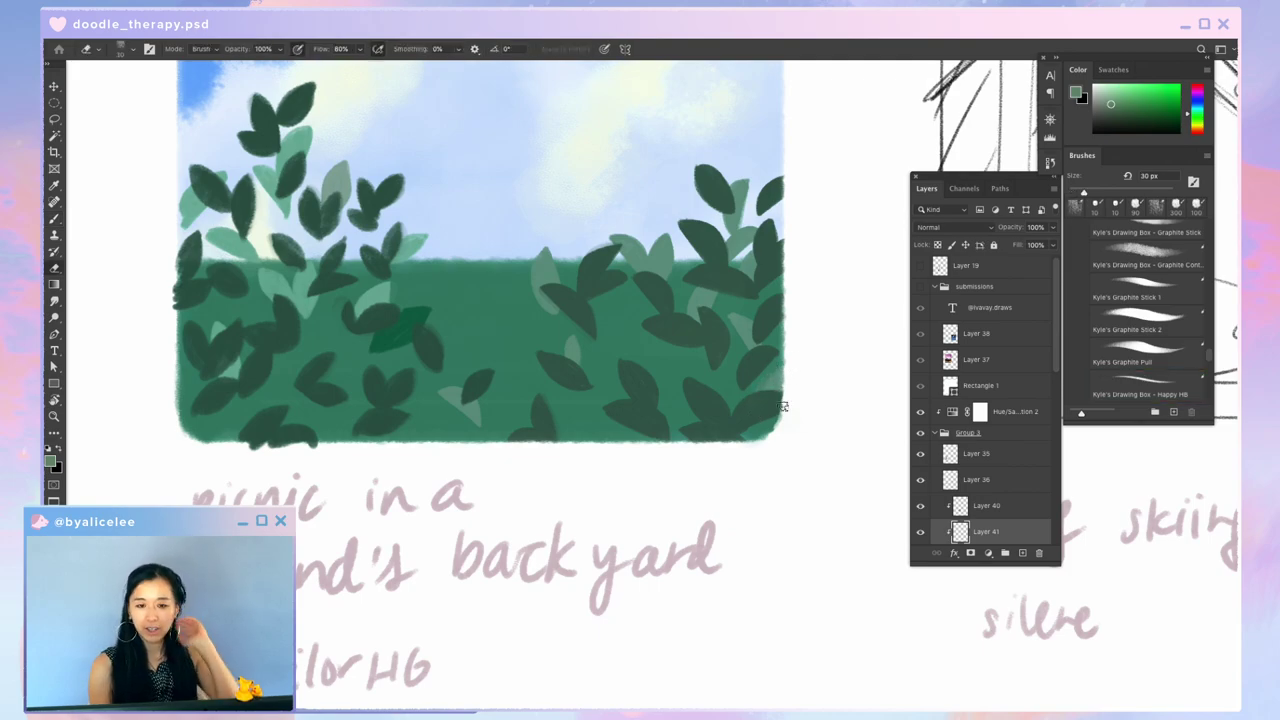
pyautogui.press('b')
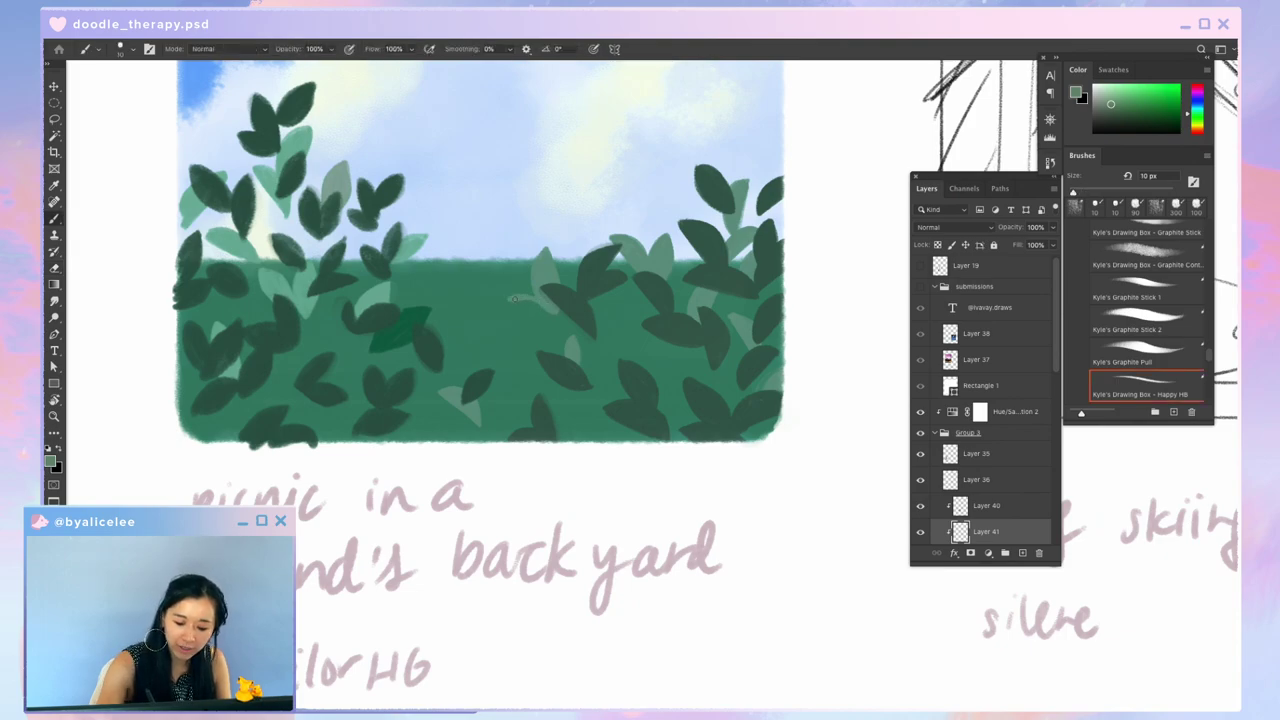
pyautogui.press('r')
pyautogui.moveTo(716, 560)
pyautogui.mouseDown()
pyautogui.moveTo(666, 566)
pyautogui.moveTo(565, 541)
pyautogui.mouseUp()
pyautogui.press('e')
pyautogui.press('Escape')
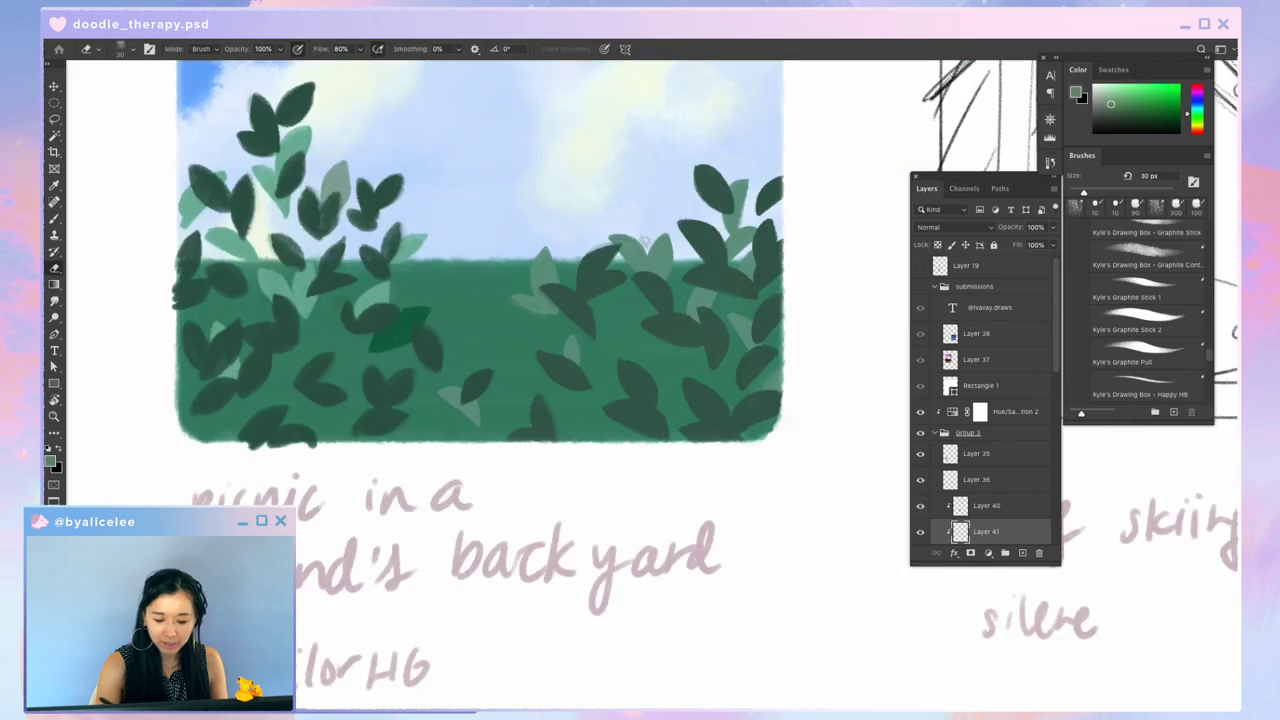
# Step: Paint a light green leaf curving down to the left below the middle dark leaves of the right-hand bush, trimming its edges
pyautogui.press('b')
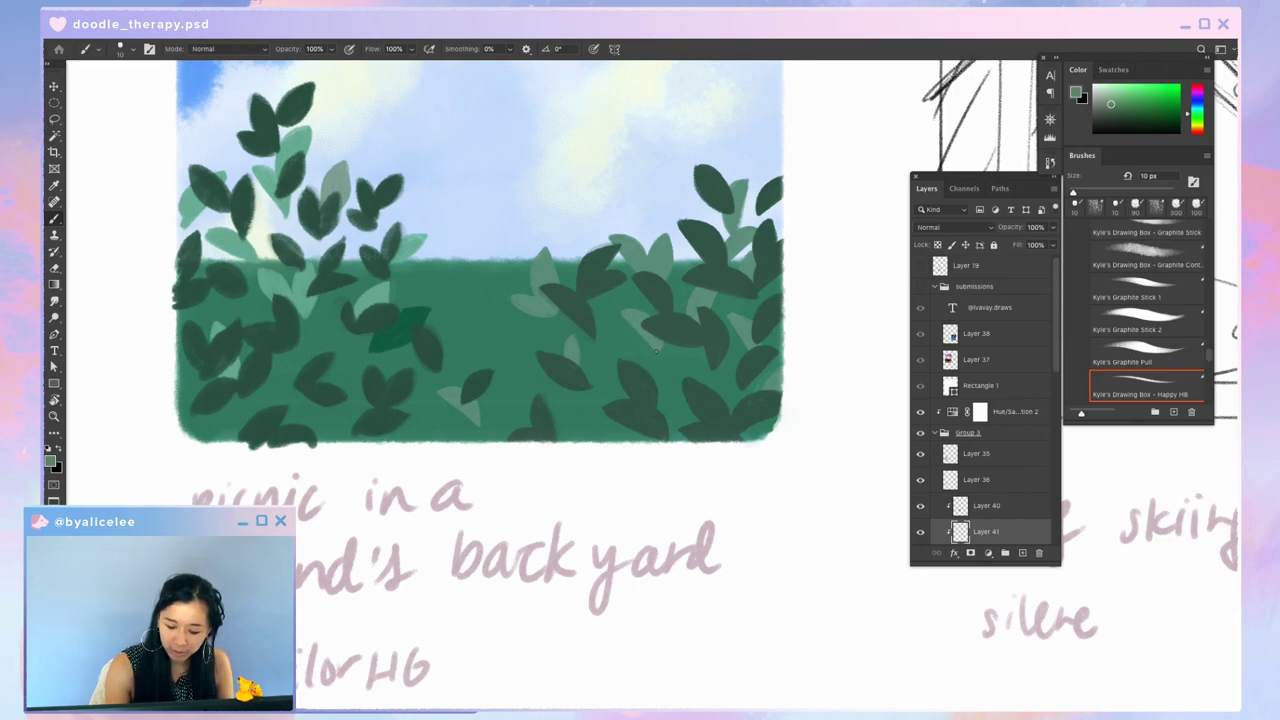
pyautogui.moveTo(656, 349)
pyautogui.mouseDown()
pyautogui.moveTo(614, 352)
pyautogui.moveTo(606, 366)
pyautogui.moveTo(648, 350)
pyautogui.moveTo(628, 351)
pyautogui.mouseUp()
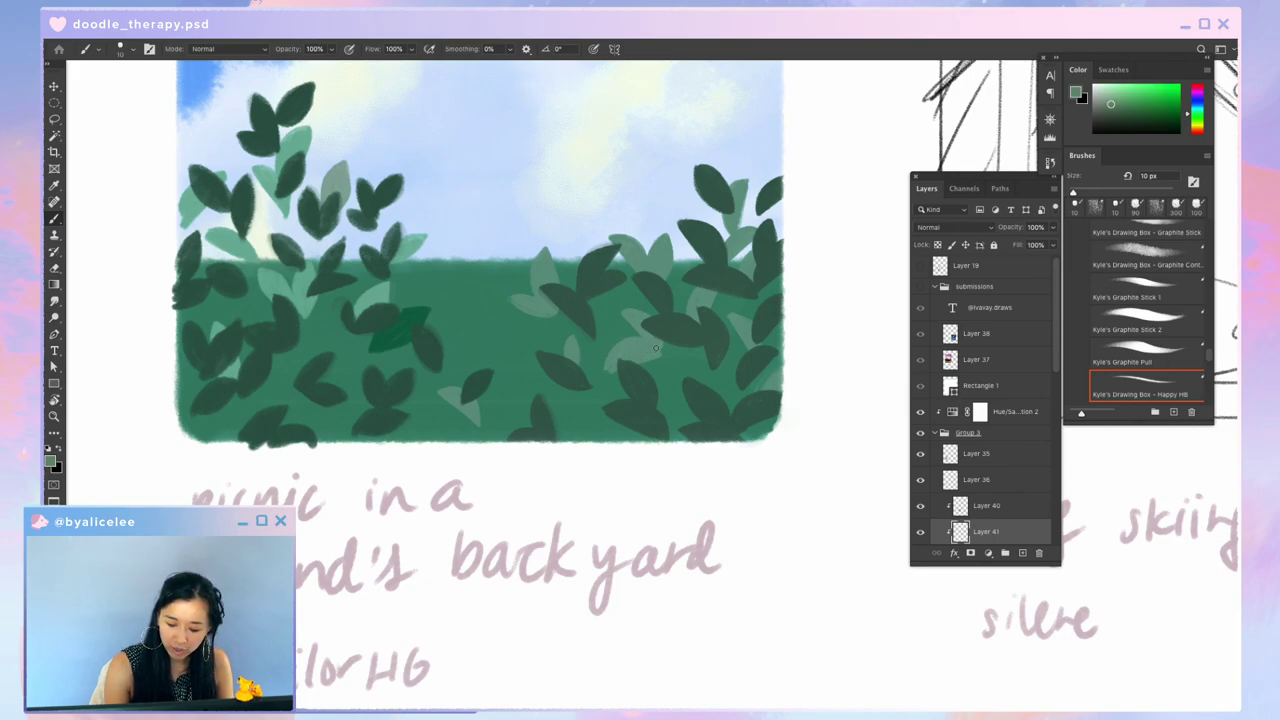
pyautogui.press('e')
pyautogui.moveTo(614, 369)
pyautogui.mouseDown()
pyautogui.moveTo(656, 360)
pyautogui.moveTo(611, 368)
pyautogui.mouseUp()
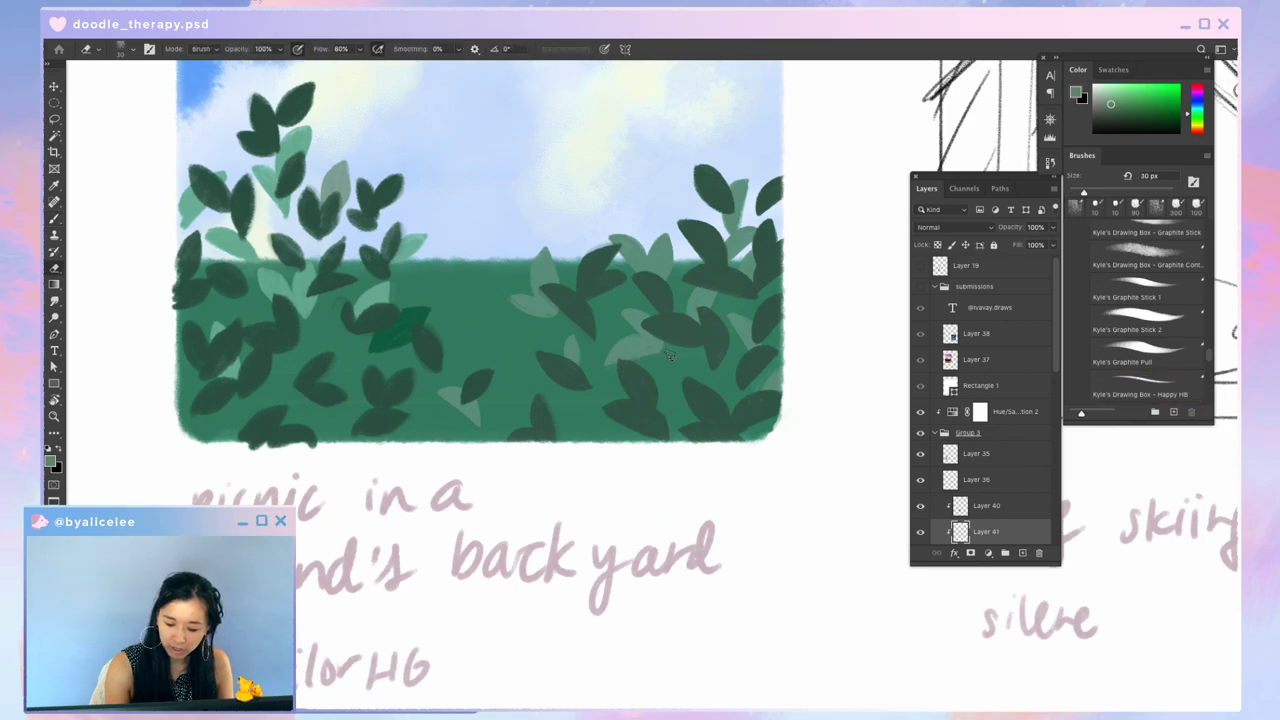
pyautogui.press('b')
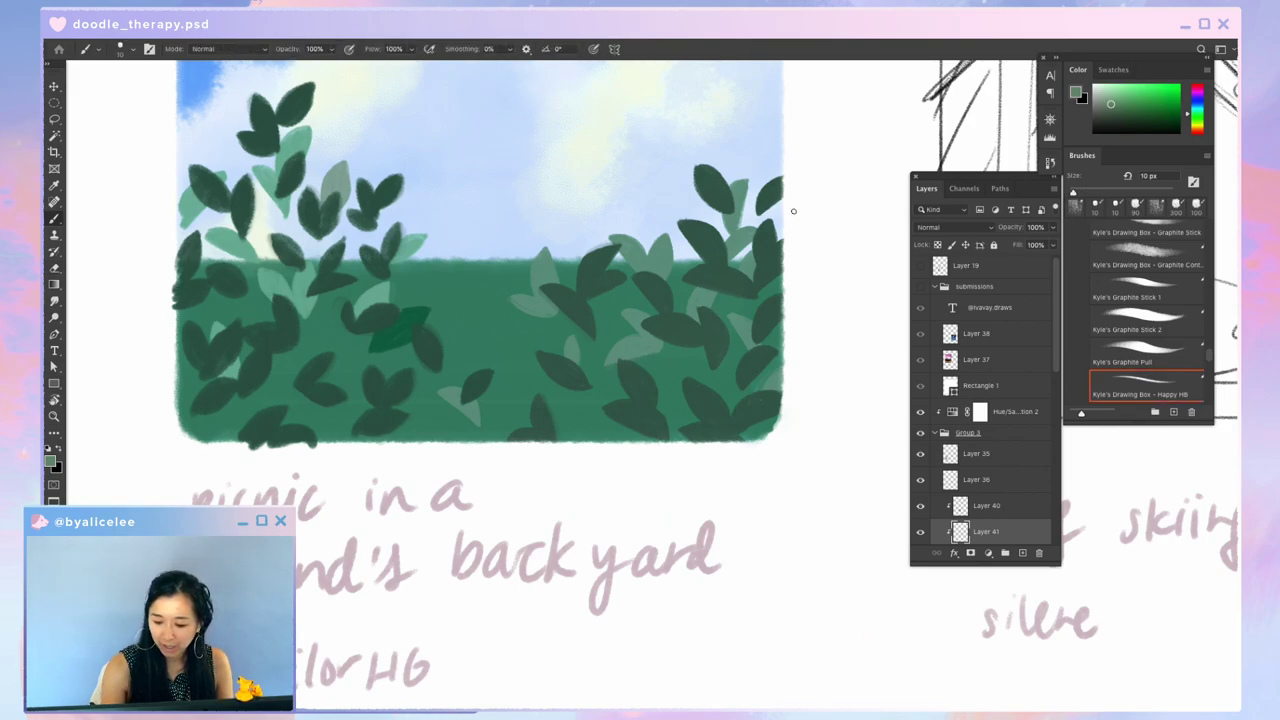
# Step: Paint a curved light green leaf between the lower dark leaf clusters of the right-hand bush and clean its edges
pyautogui.moveTo(683, 394)
pyautogui.mouseDown()
pyautogui.moveTo(690, 365)
pyautogui.moveTo(676, 406)
pyautogui.moveTo(695, 376)
pyautogui.moveTo(683, 375)
pyautogui.mouseUp()
pyautogui.press('s')
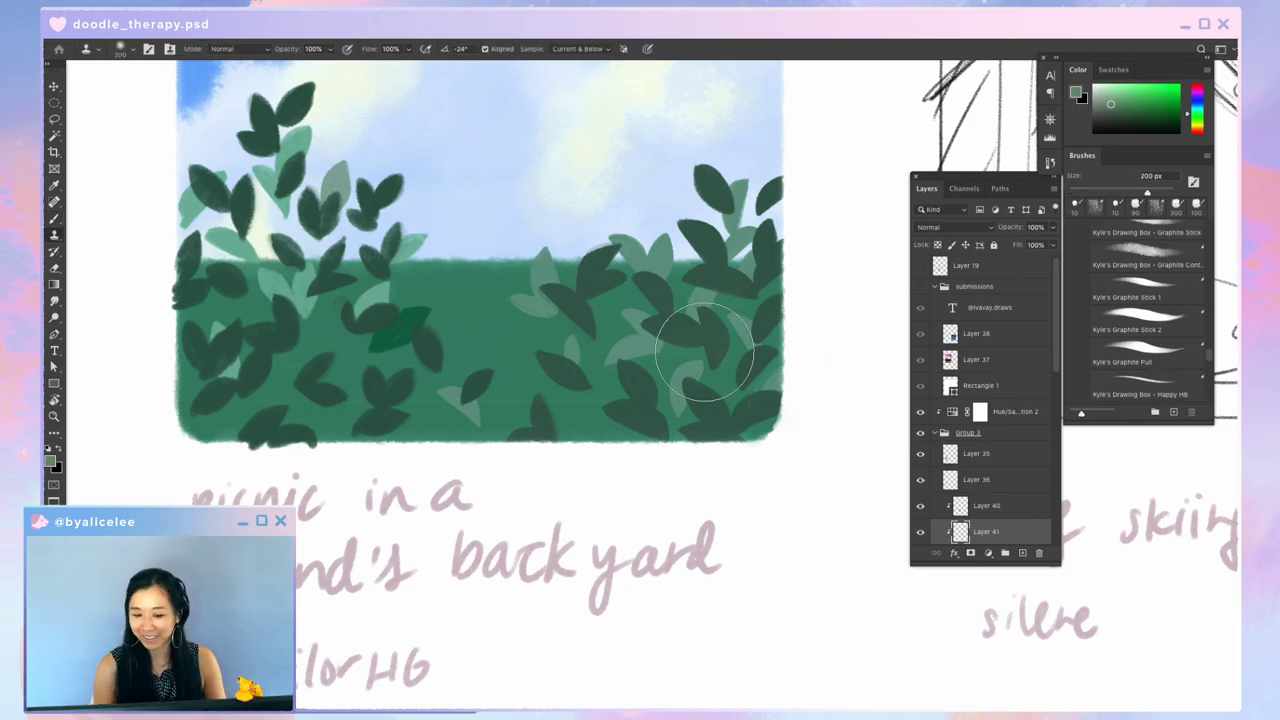
pyautogui.press('e')
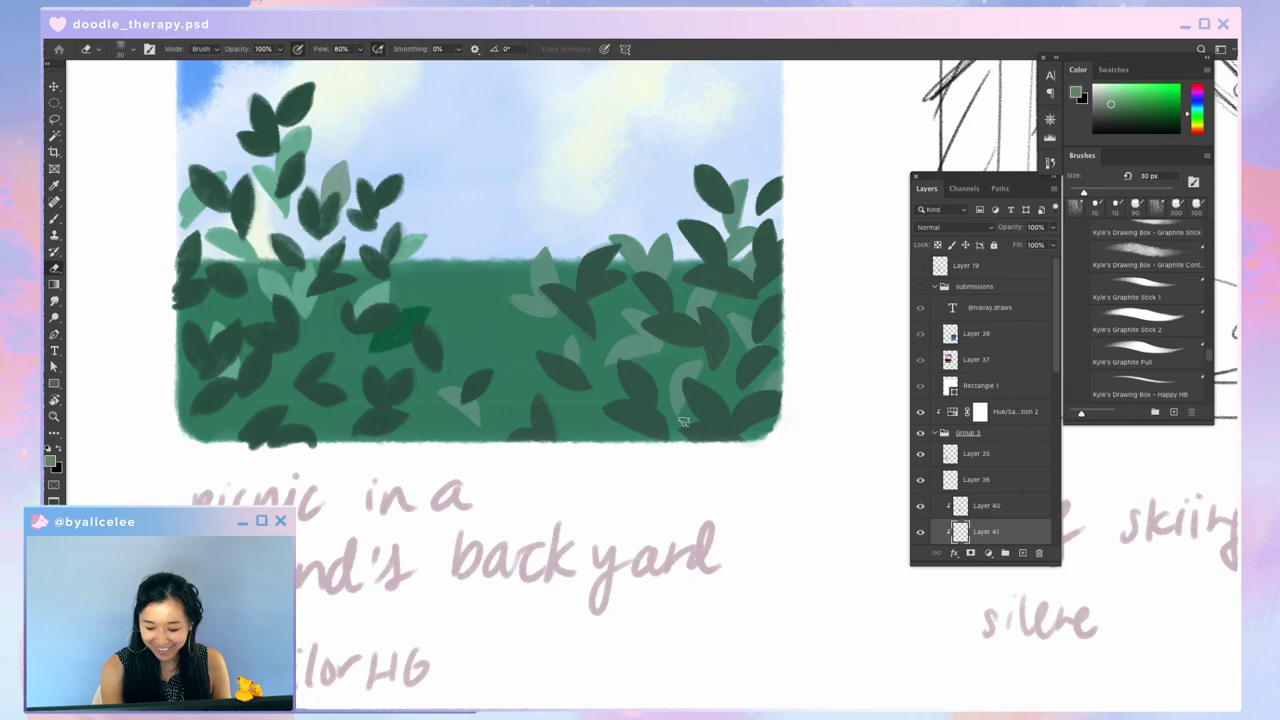
pyautogui.scroll(-3, 677, 371)
pyautogui.hscroll(-3, 677, 371)
# Step: Paint a light green leaf against the left side of the dark leaf at the grass's bottom edge
pyautogui.press('b')
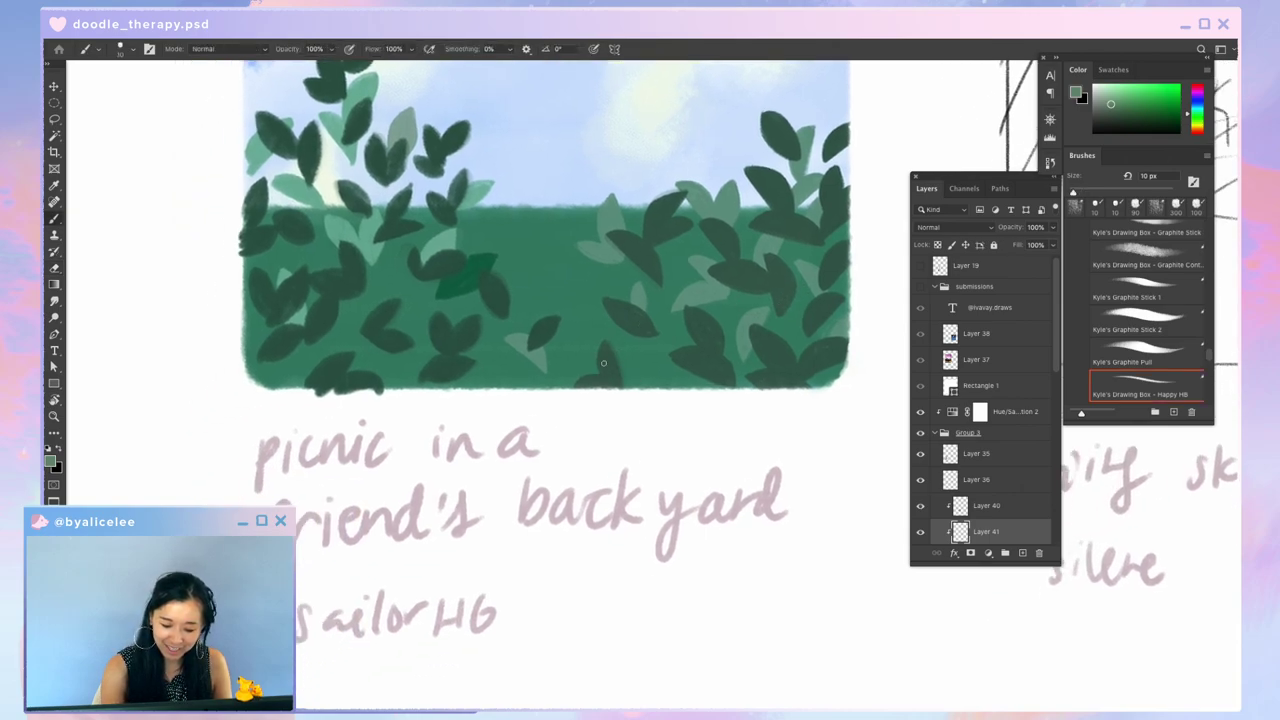
pyautogui.moveTo(568, 343)
pyautogui.mouseDown()
pyautogui.moveTo(596, 358)
pyautogui.moveTo(575, 374)
pyautogui.mouseUp()
pyautogui.press('e')
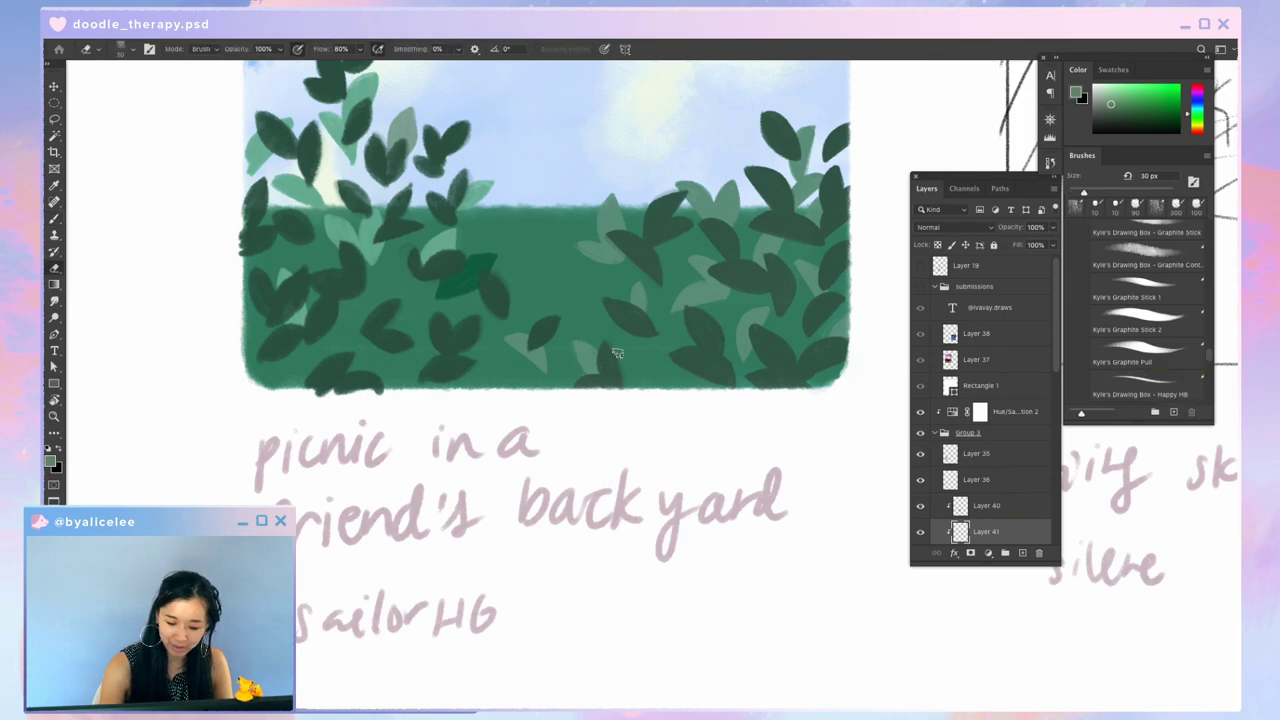
pyautogui.moveTo(768, 336); pyautogui.dragTo(742, 356)
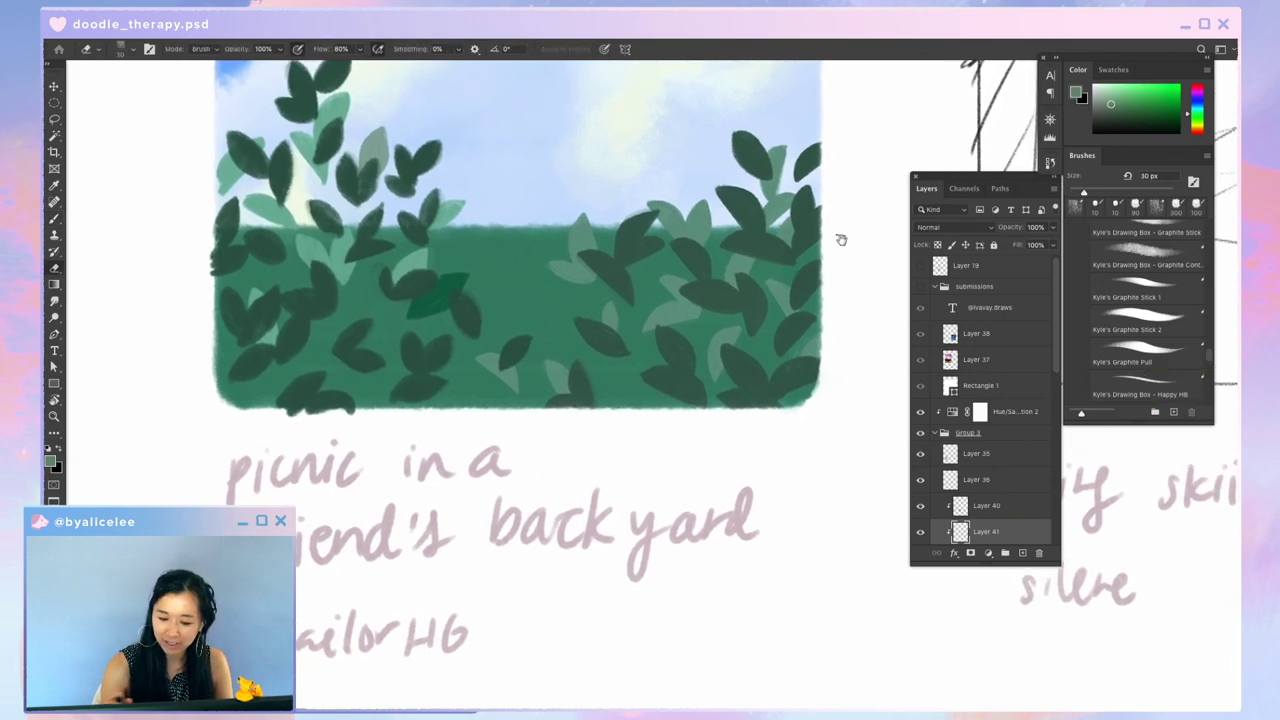
pyautogui.moveTo(673, 120); pyautogui.dragTo(678, 147)
pyautogui.scroll(1, 677, 147)
# Step: Redo the light green leaf above the slanting dark leaf in the grass so that it curves to the left
pyautogui.press('b')
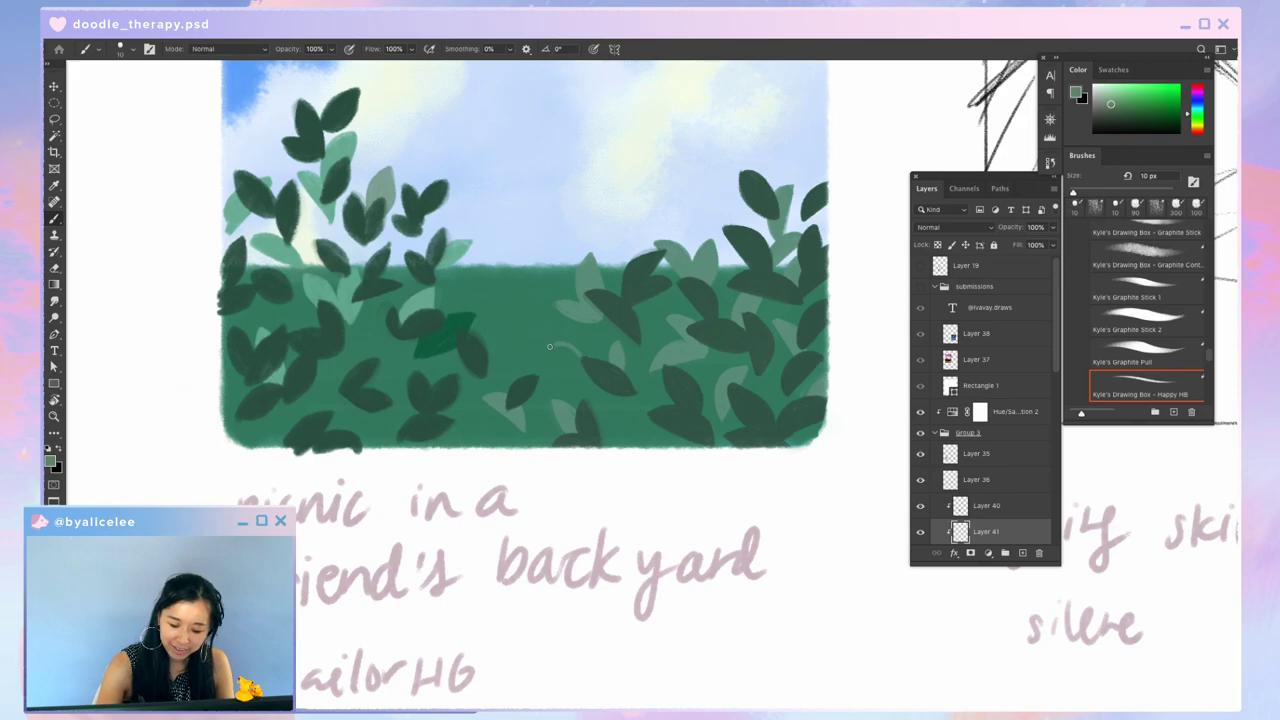
pyautogui.hotkey('ctrl', 'z')
pyautogui.moveTo(606, 358)
pyautogui.mouseDown()
pyautogui.moveTo(574, 338)
pyautogui.moveTo(577, 354)
pyautogui.moveTo(580, 341)
pyautogui.mouseUp()
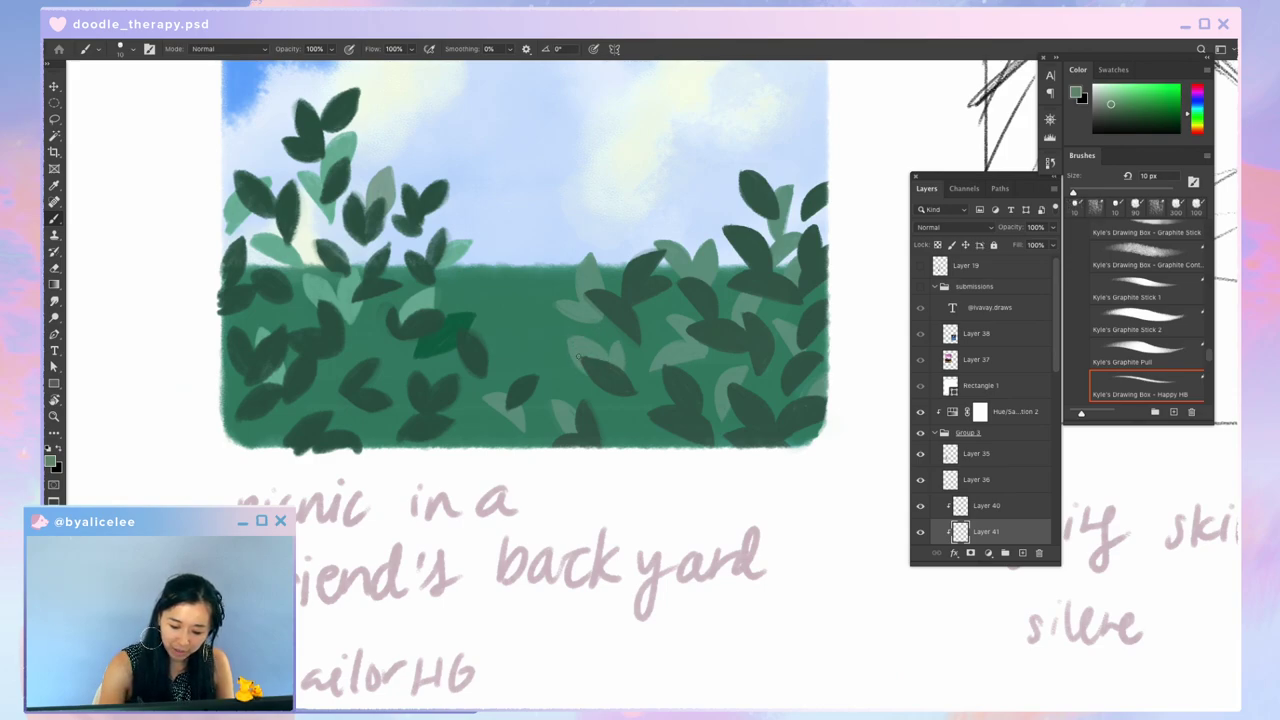
pyautogui.press('e')
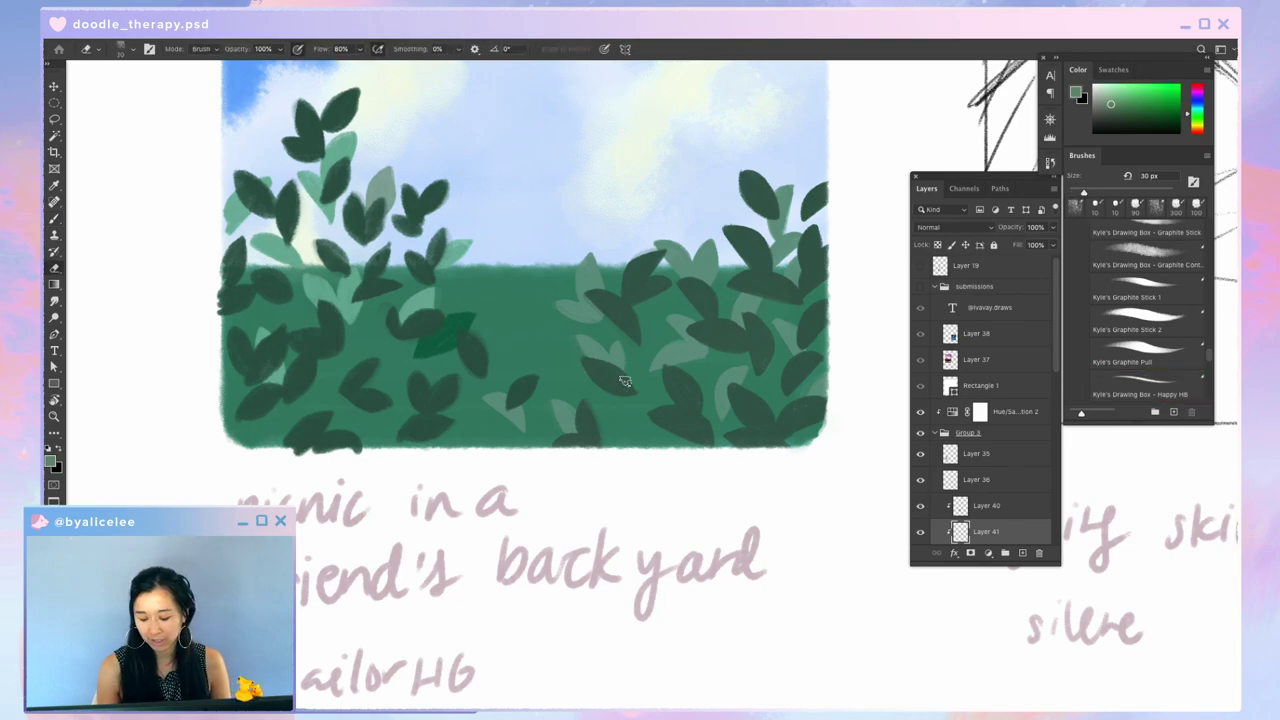
pyautogui.hotkey('ctrl', '-')
pyautogui.hotkey('ctrl', '-')
pyautogui.hotkey('ctrl', '+')
pyautogui.hotkey('ctrl', '+')
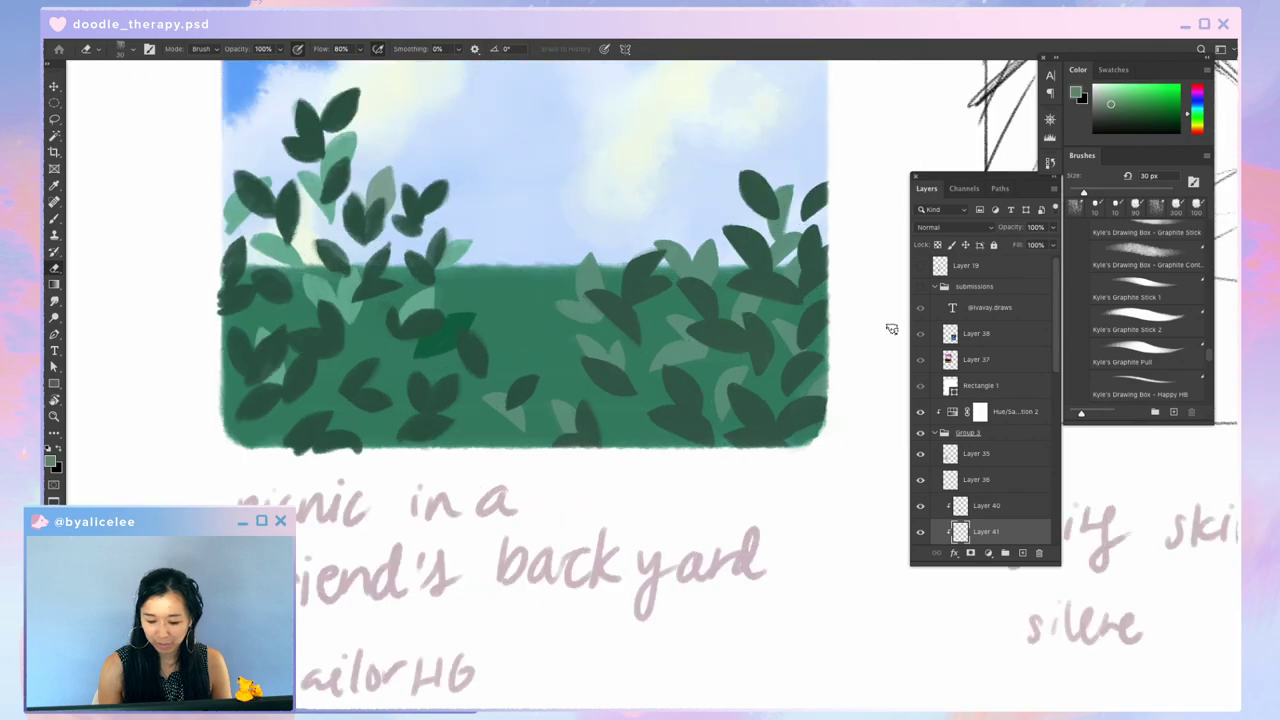
# Step: Paint a small light green leaf in the sky above the right-hand bush and another along the postcard's right edge
pyautogui.press('b')
pyautogui.moveTo(820, 298); pyautogui.dragTo(767, 394)
pyautogui.moveTo(637, 333)
pyautogui.mouseDown()
pyautogui.moveTo(649, 306)
pyautogui.moveTo(638, 335)
pyautogui.moveTo(646, 312)
pyautogui.moveTo(638, 324)
pyautogui.mouseUp()
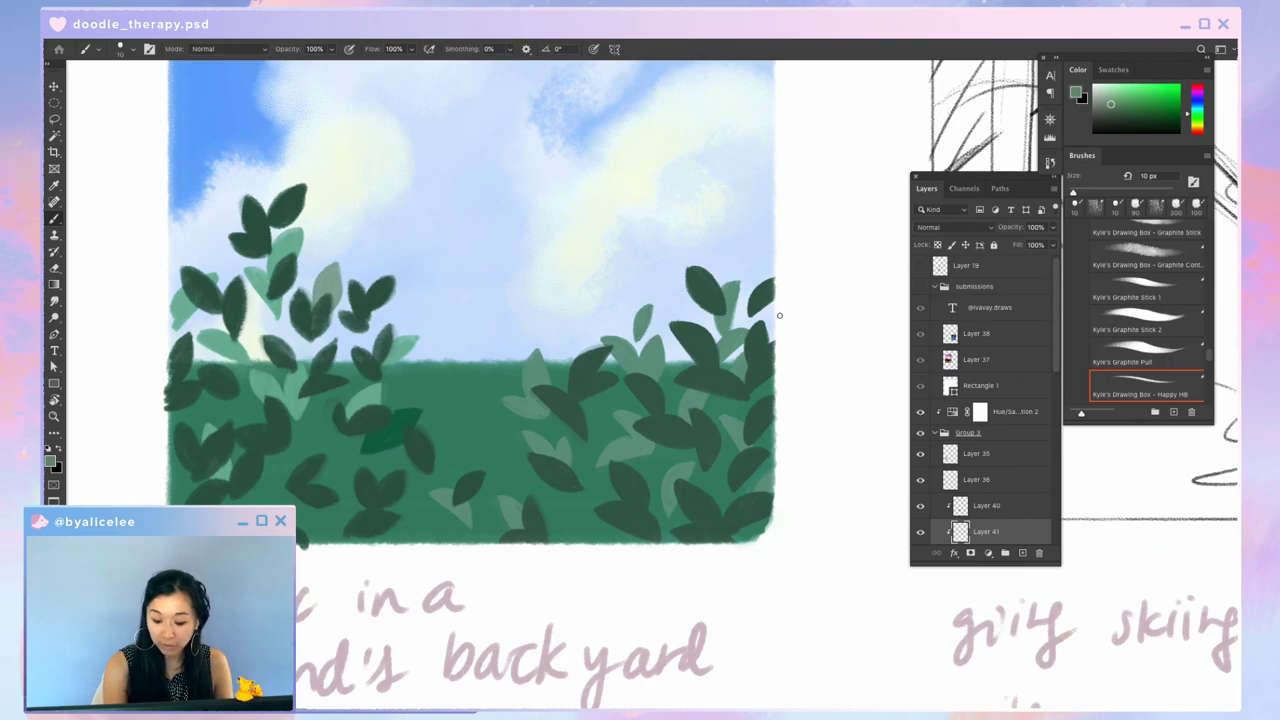
pyautogui.moveTo(775, 250); pyautogui.dragTo(774, 278)
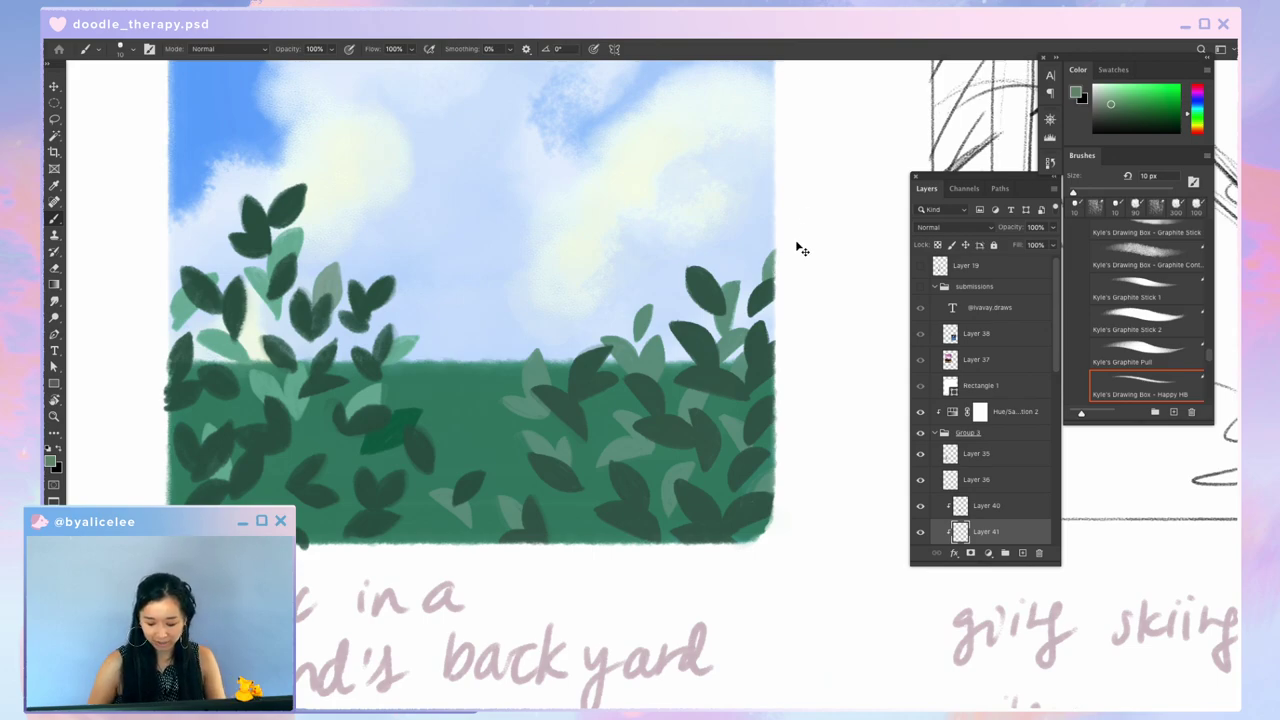
# Step: Add a new layer and paint a mid-green leaf rising above the horizon behind the bush's leftmost dark leaves
pyautogui.hotkey('ctrl', 'shift', 'n')
pyautogui.press('Return')
pyautogui.click(1125, 107)
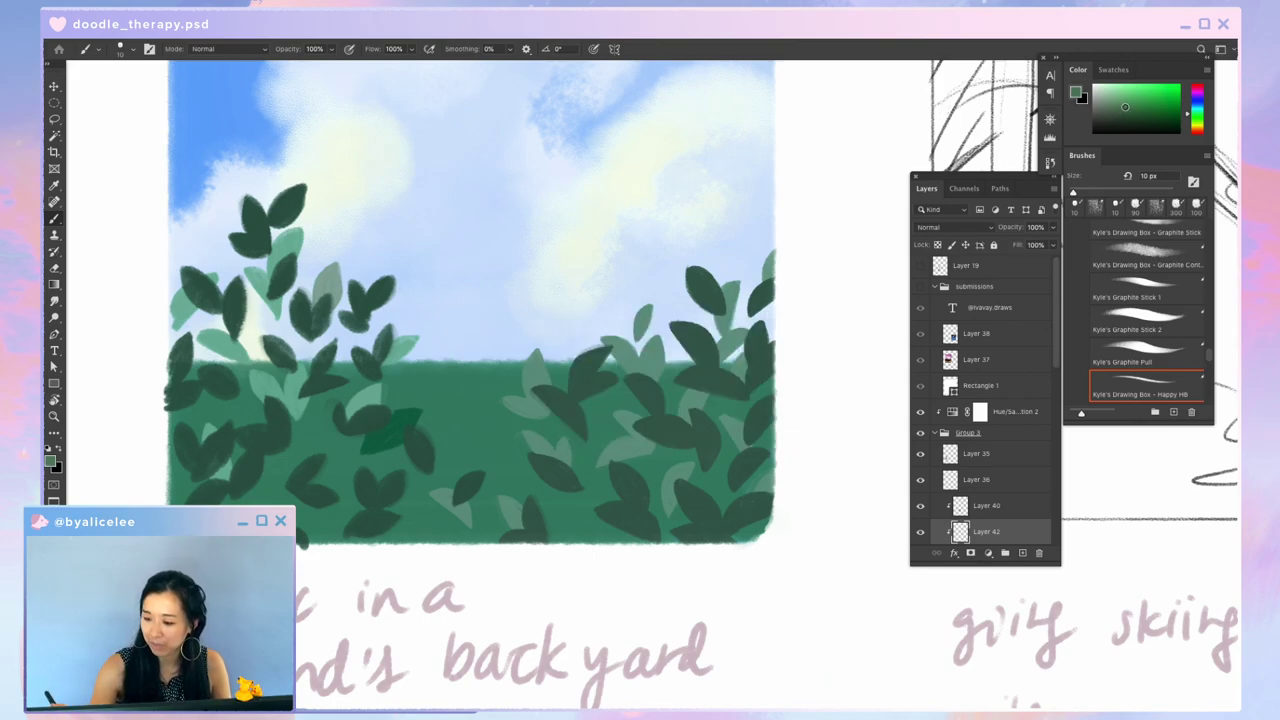
pyautogui.moveTo(563, 332); pyautogui.dragTo(556, 362)
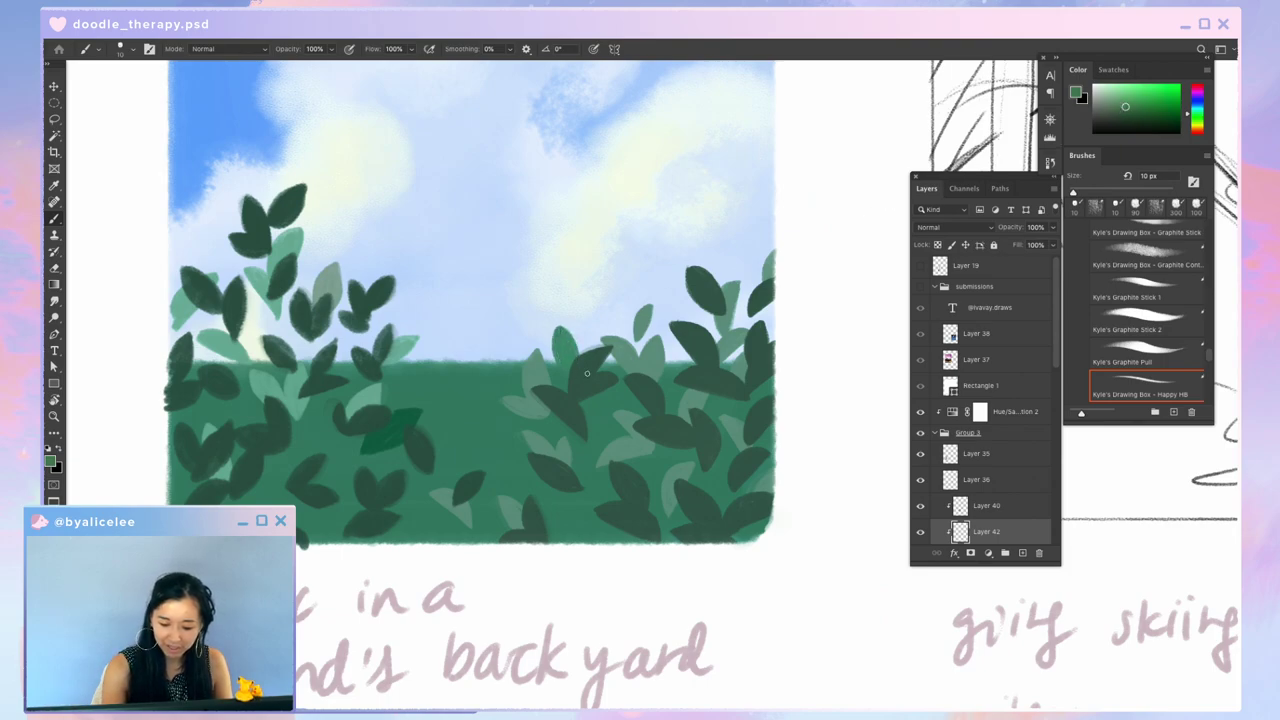
# Step: Choose a darker, more saturated green and repaint the new horizon leaf with it
pyautogui.click(1140, 112)
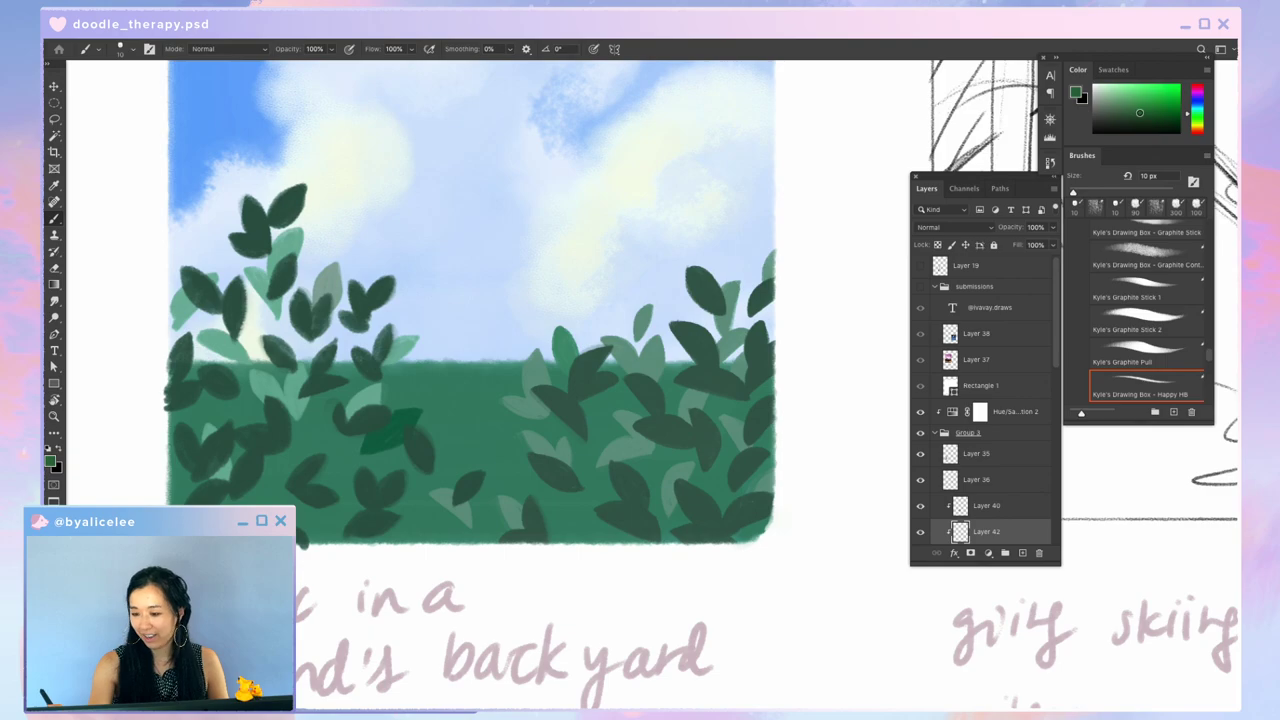
pyautogui.moveTo(562, 333); pyautogui.dragTo(563, 360)
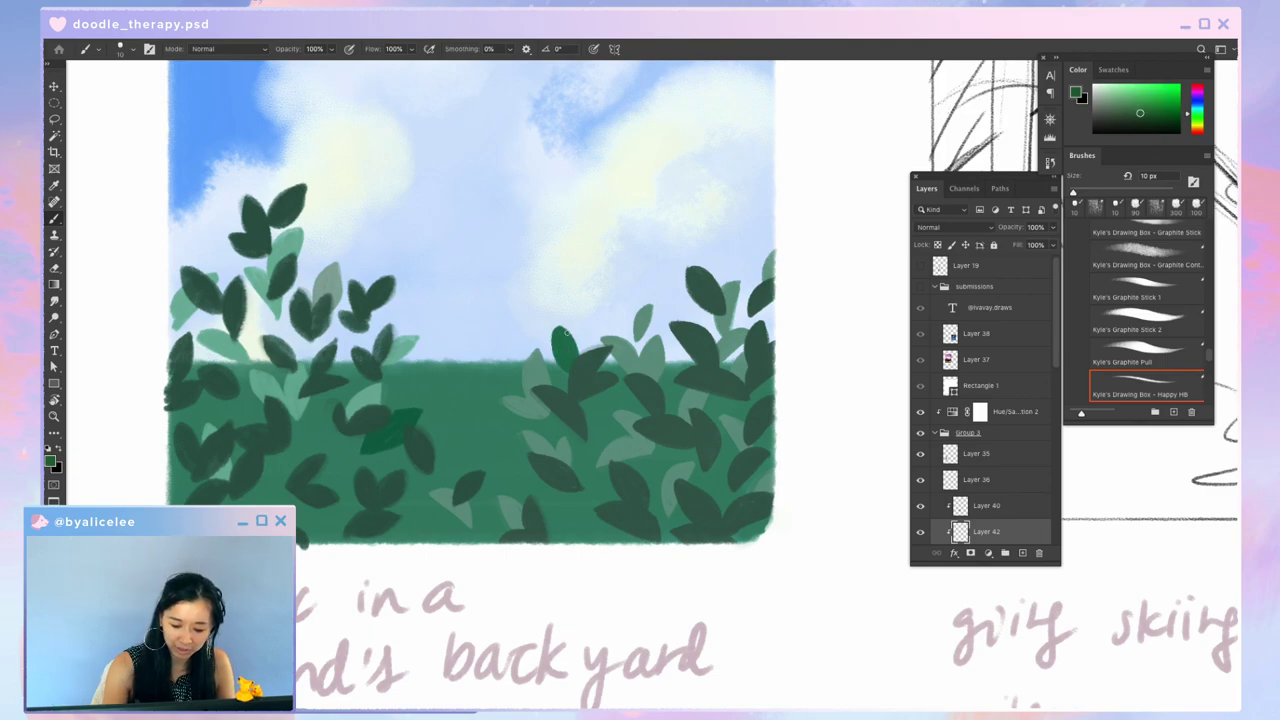
pyautogui.press('super+minus')
pyautogui.press('super+minus')
pyautogui.press('super+plus')
pyautogui.press('super+plus')
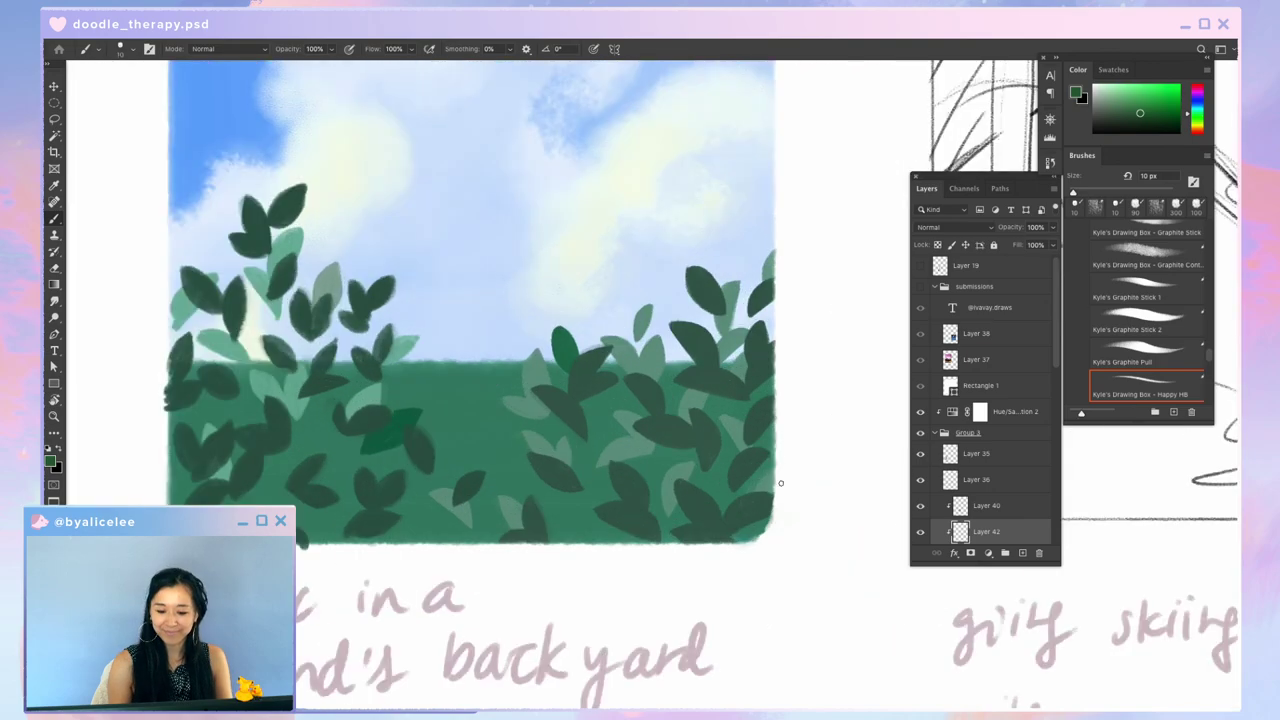
# Step: Paint a deep green leaf in the gap between the dark leaves at the horizon in the right-hand bush
pyautogui.moveTo(676, 356)
pyautogui.mouseDown()
pyautogui.moveTo(681, 404)
pyautogui.moveTo(686, 345)
pyautogui.moveTo(688, 389)
pyautogui.moveTo(674, 405)
pyautogui.moveTo(705, 385)
pyautogui.moveTo(653, 378)
pyautogui.moveTo(670, 403)
pyautogui.mouseUp()
pyautogui.press('e')
pyautogui.press('b')
pyautogui.hotkey('ctrl', '-')
pyautogui.hotkey('ctrl', '-')
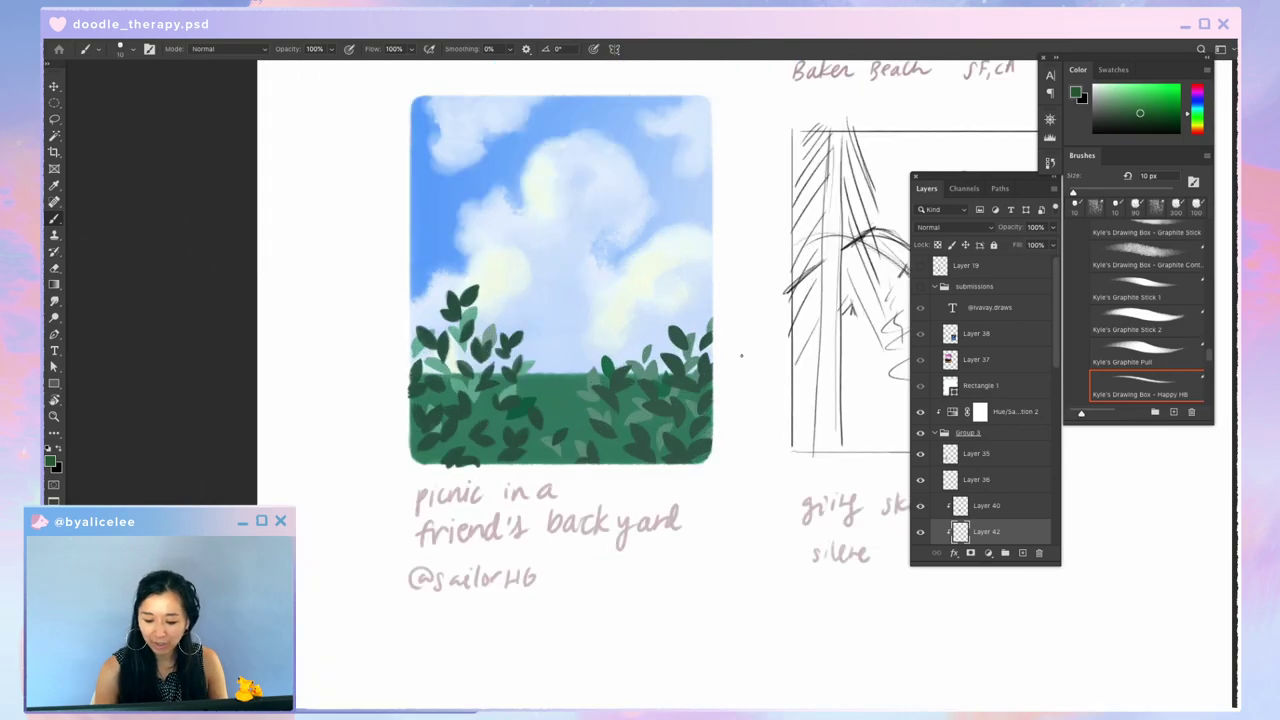
pyautogui.hotkey('ctrl', '=')
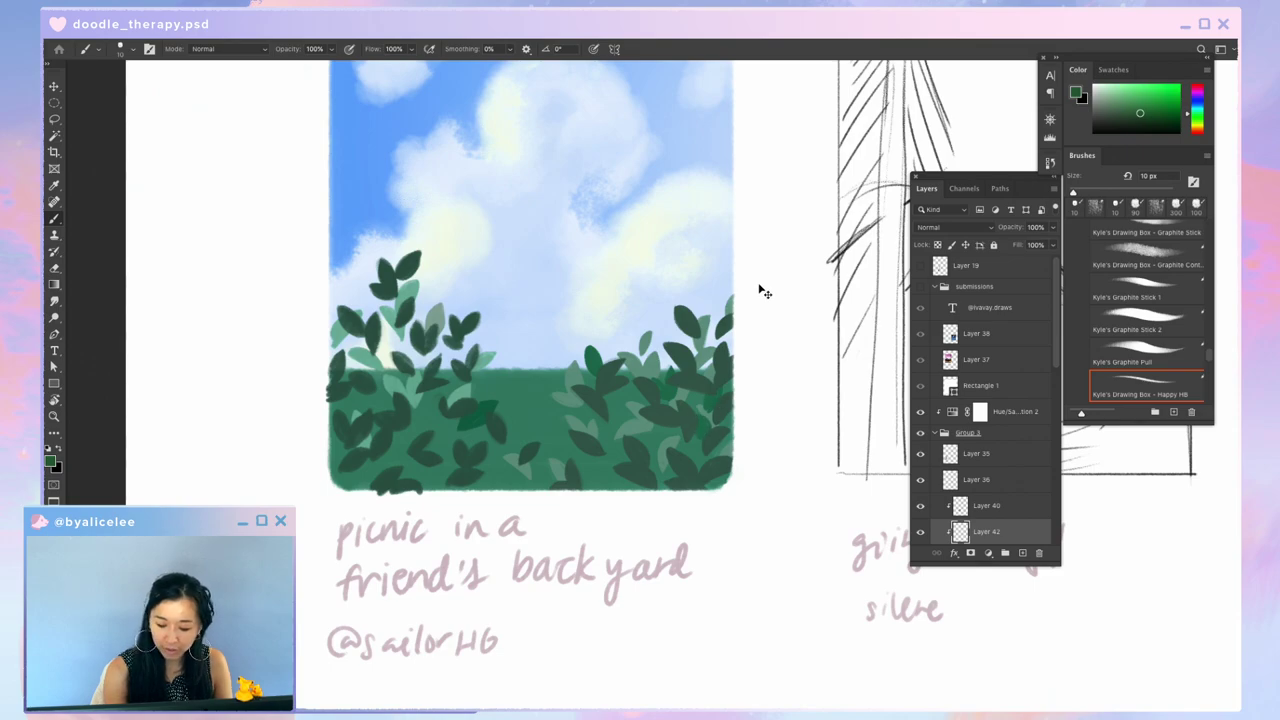
pyautogui.hotkey('ctrl', '=')
pyautogui.press('e')
pyautogui.press('b')
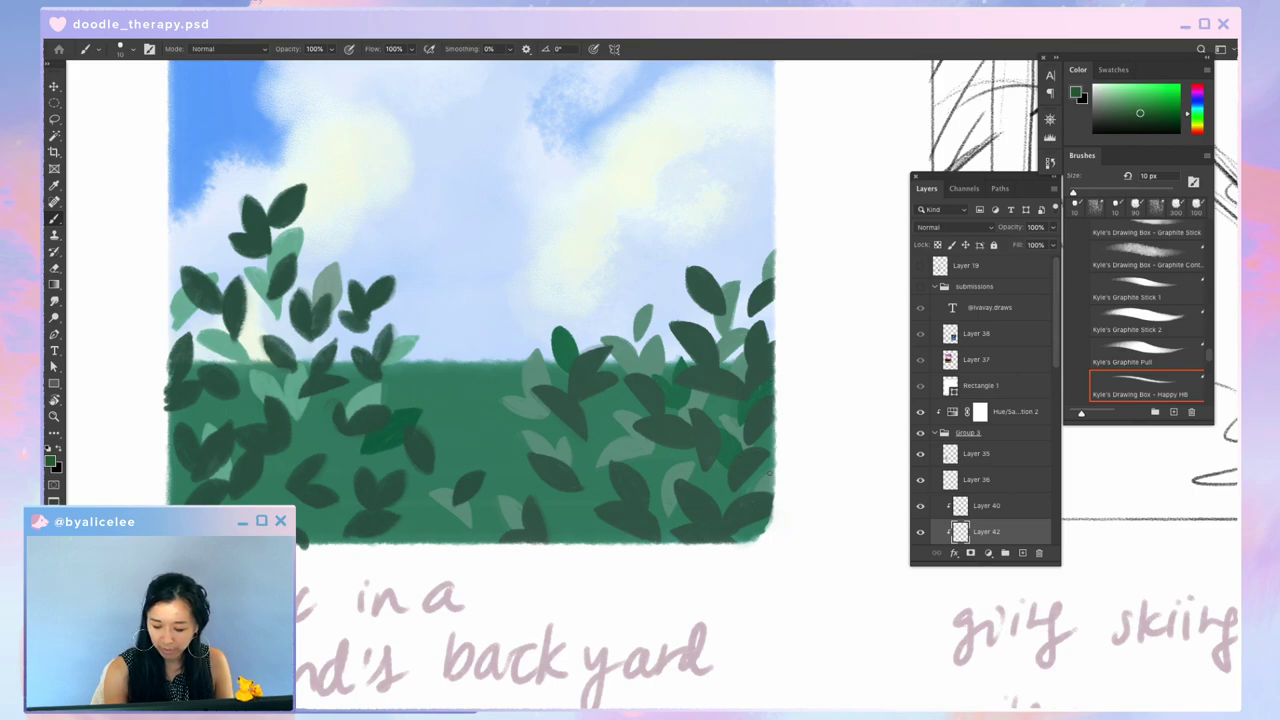
# Step: Paint deep green leaves along the bush's right edge, below its leftmost dark leaves and above the lower dark cluster
pyautogui.moveTo(769, 470)
pyautogui.mouseDown()
pyautogui.moveTo(751, 489)
pyautogui.moveTo(764, 480)
pyautogui.mouseUp()
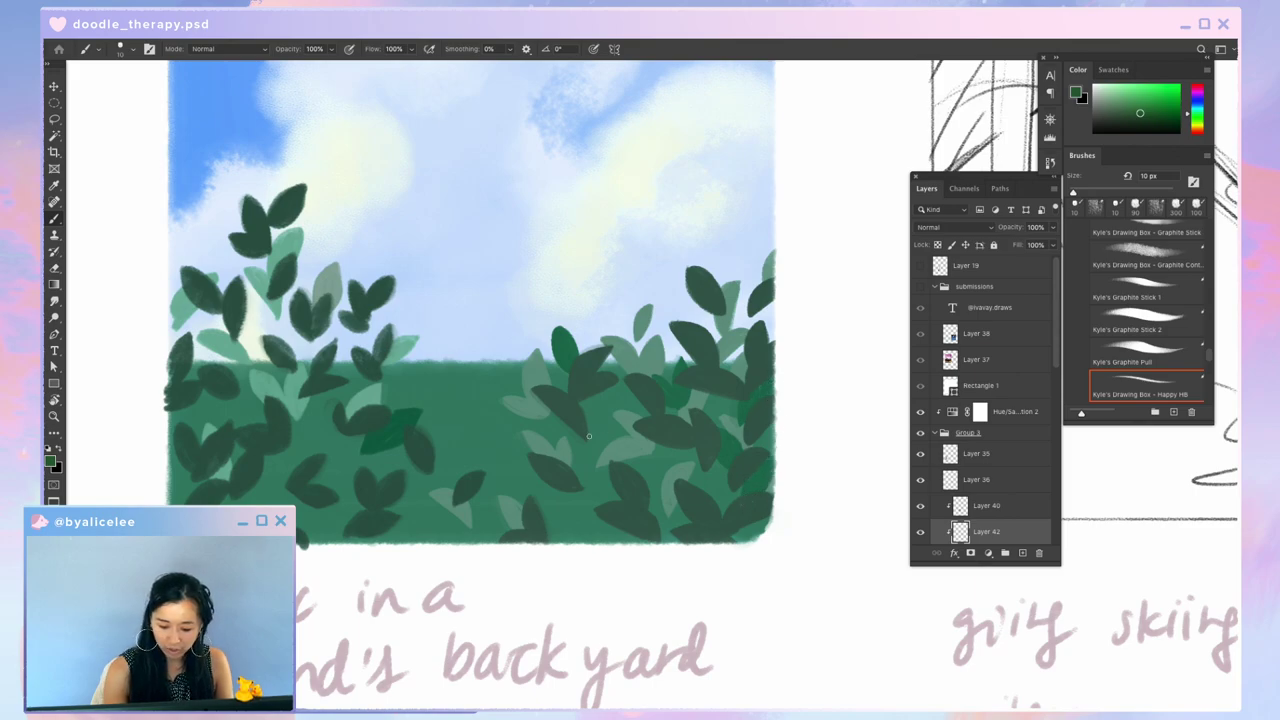
pyautogui.moveTo(589, 428)
pyautogui.mouseDown()
pyautogui.moveTo(612, 449)
pyautogui.moveTo(567, 424)
pyautogui.moveTo(557, 432)
pyautogui.moveTo(612, 449)
pyautogui.moveTo(630, 427)
pyautogui.moveTo(663, 451)
pyautogui.moveTo(648, 493)
pyautogui.mouseUp()
pyautogui.press('e')
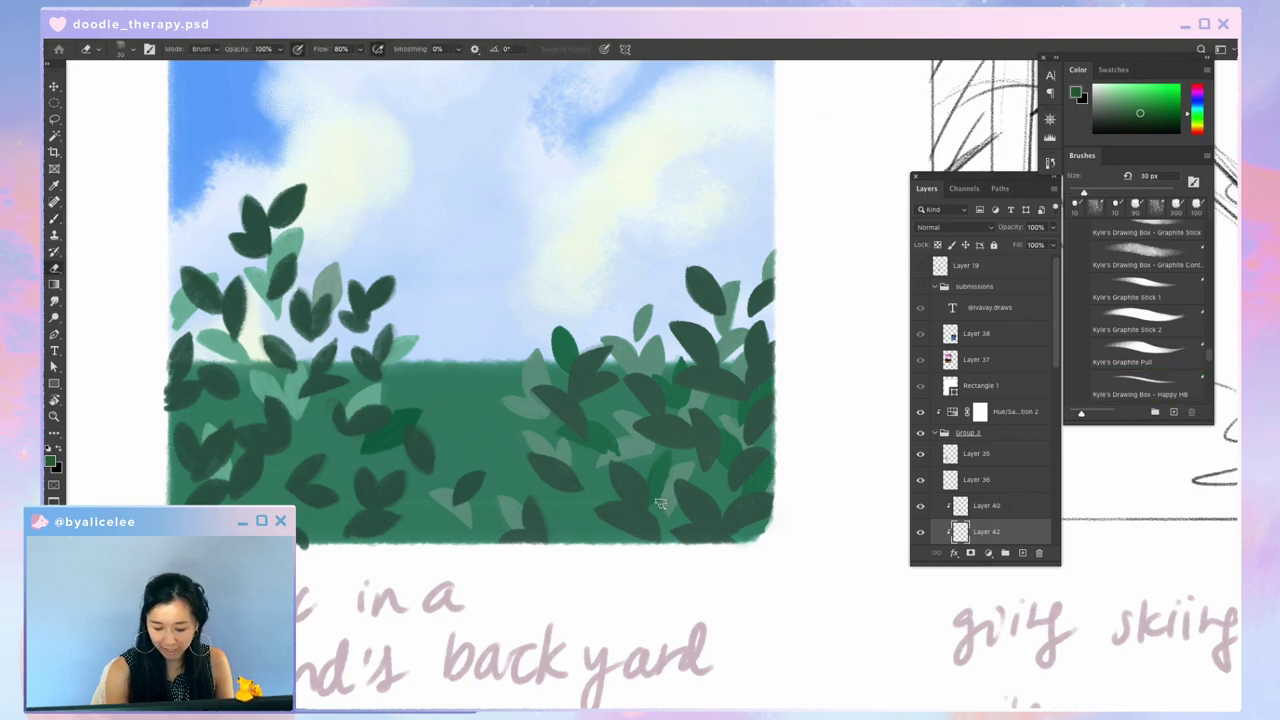
pyautogui.moveTo(708, 394); pyautogui.dragTo(726, 297)
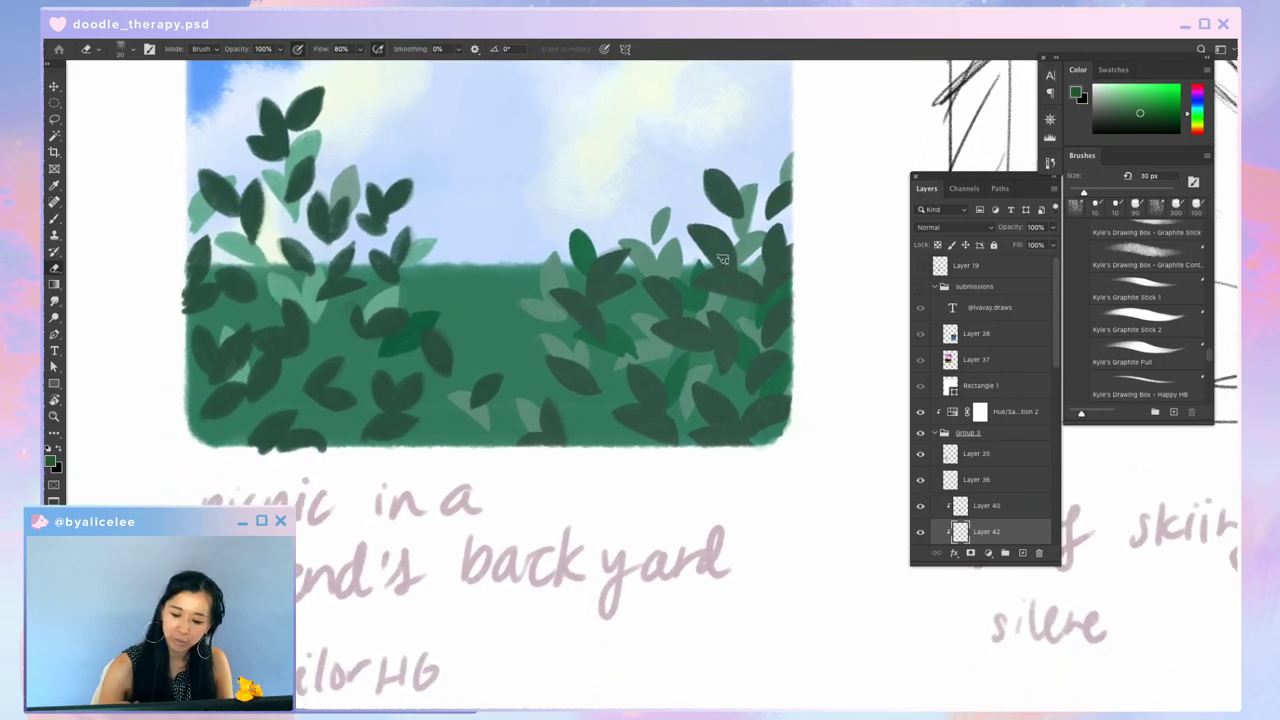
# Step: Paint deep green leaves in the sky behind the upper dark leaves of the right-hand bush, redoing the first stroke
pyautogui.press('b')
pyautogui.moveTo(679, 203)
pyautogui.mouseDown()
pyautogui.moveTo(708, 223)
pyautogui.moveTo(691, 209)
pyautogui.mouseUp()
pyautogui.hotkey('ctrl', 'z')
pyautogui.press('e')
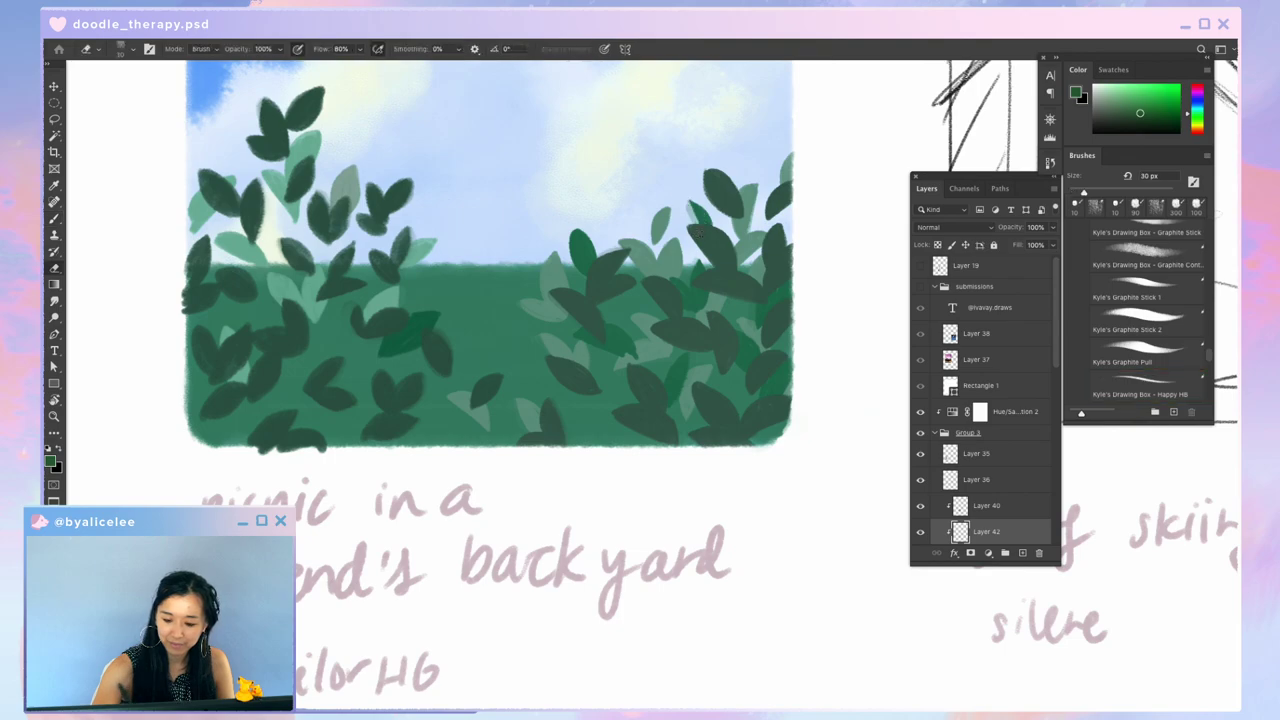
pyautogui.press('b')
pyautogui.scroll(1, 735, 280)
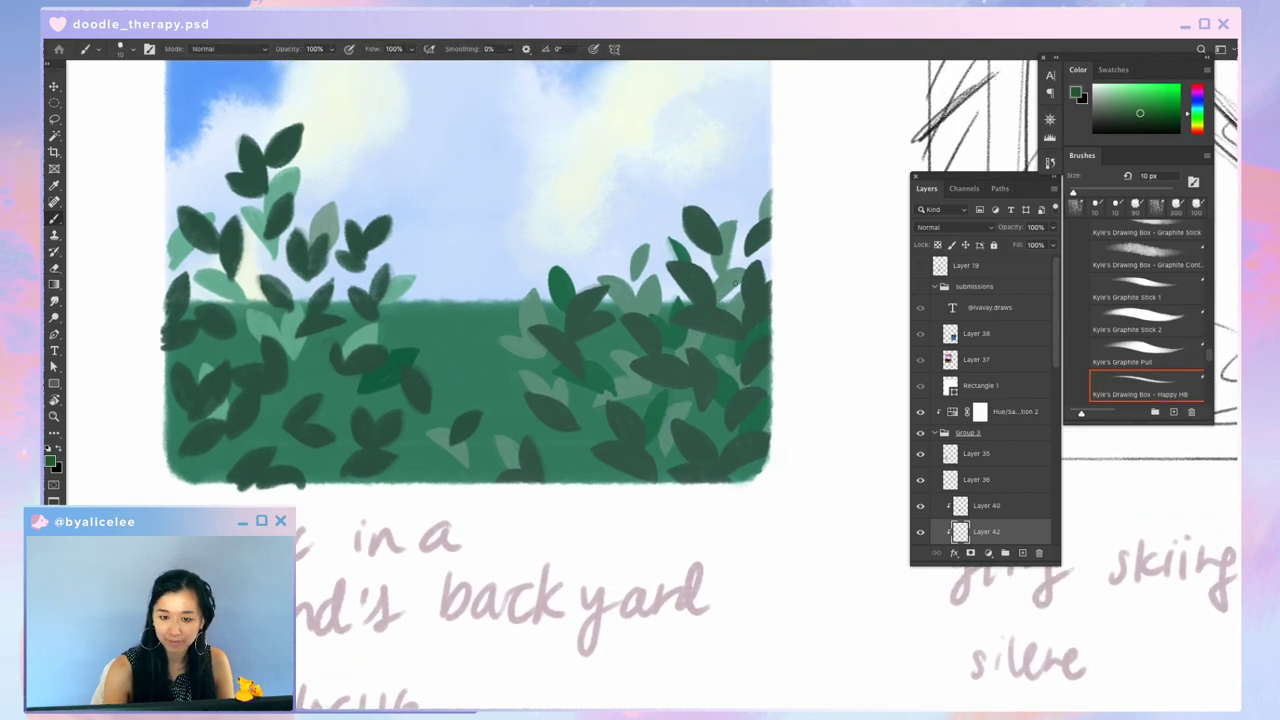
pyautogui.moveTo(680, 258)
pyautogui.mouseDown()
pyautogui.moveTo(650, 258)
pyautogui.moveTo(670, 274)
pyautogui.mouseUp()
pyautogui.press('e')
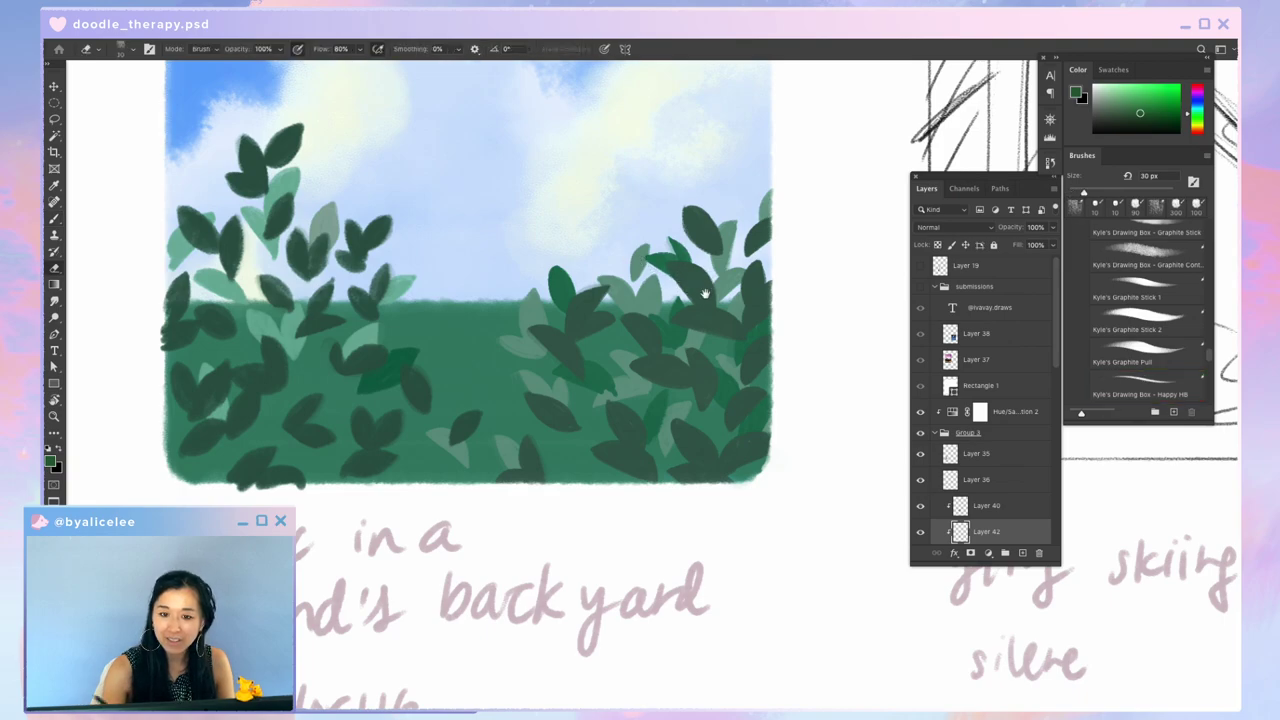
pyautogui.moveTo(707, 335); pyautogui.dragTo(703, 403)
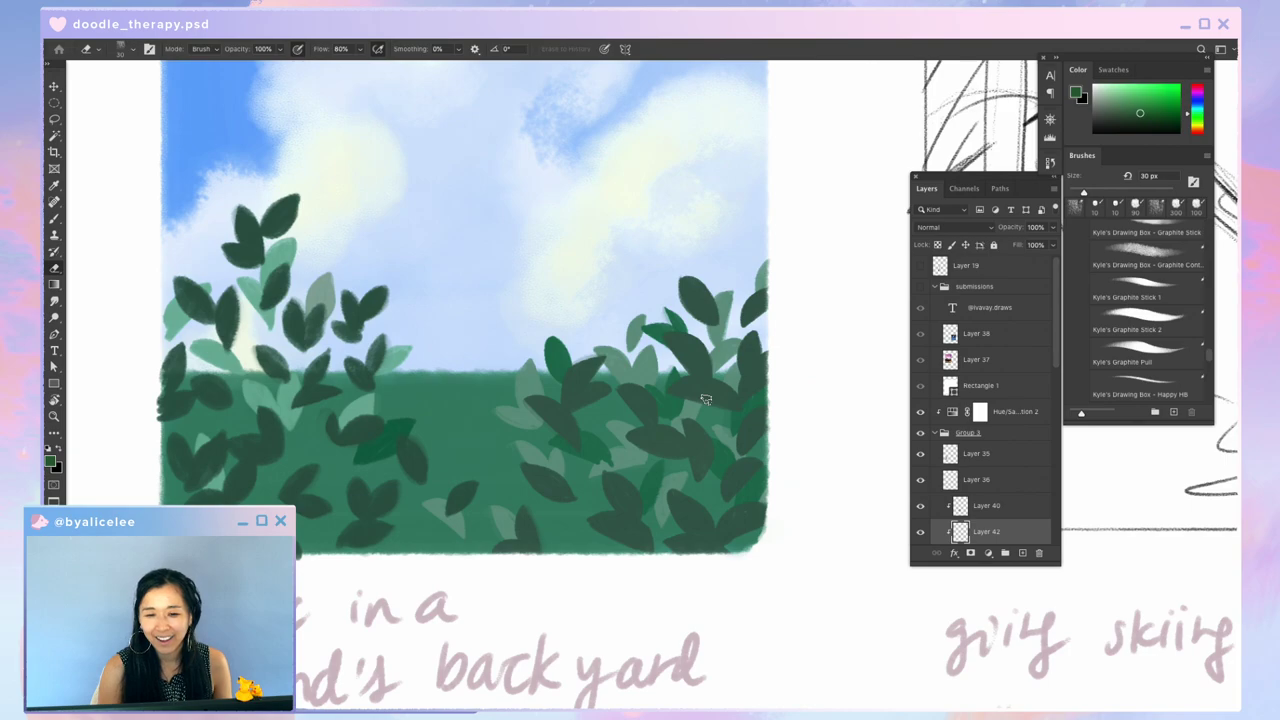
# Step: Paint deep green leaves at the top edge of the right-hand bush and beside its lower-left dark leaf, redoing the first stroke
pyautogui.press('b')
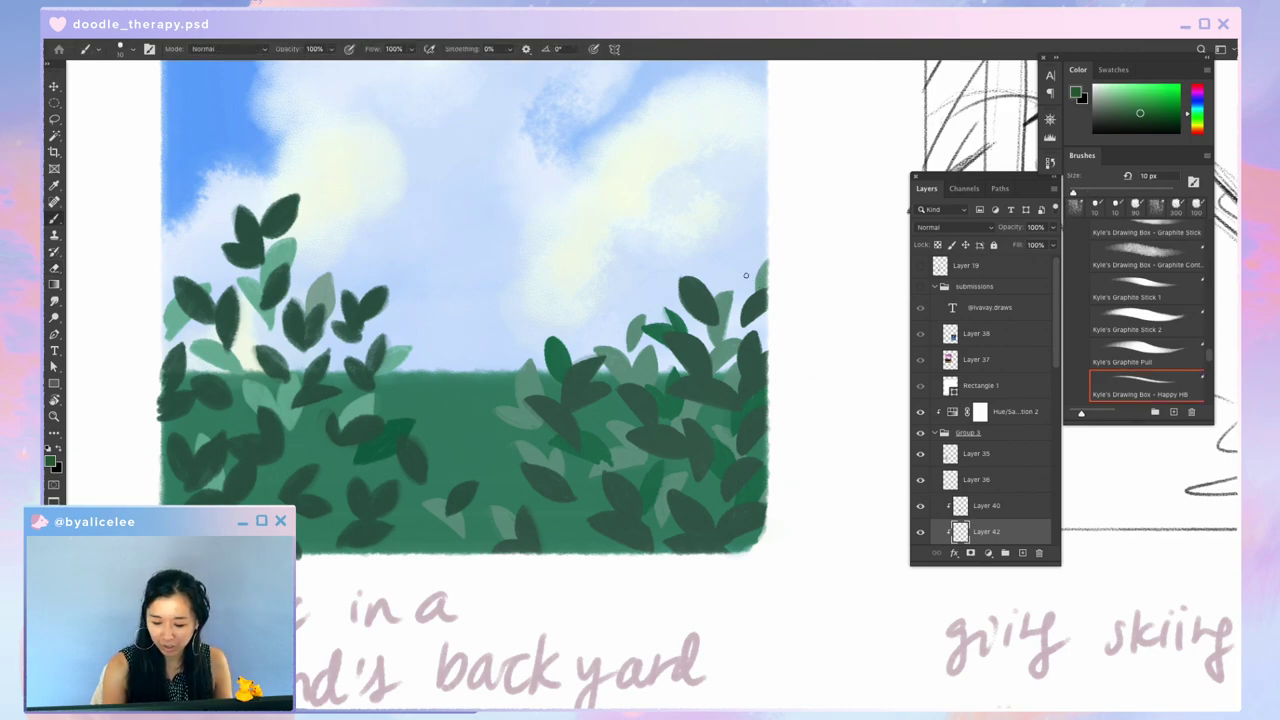
pyautogui.moveTo(740, 288)
pyautogui.mouseDown()
pyautogui.moveTo(744, 272)
pyautogui.moveTo(738, 294)
pyautogui.mouseUp()
pyautogui.press('super+z')
pyautogui.press('e')
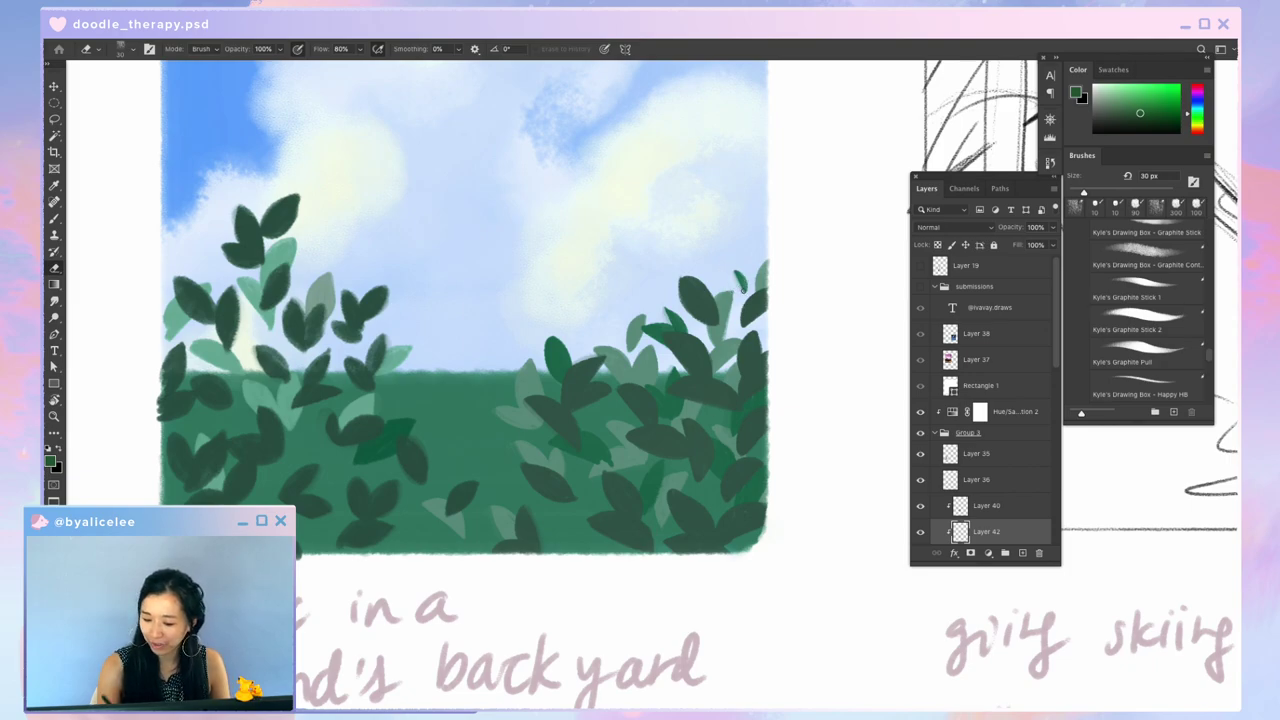
pyautogui.press('b')
pyautogui.moveTo(740, 289); pyautogui.dragTo(726, 284)
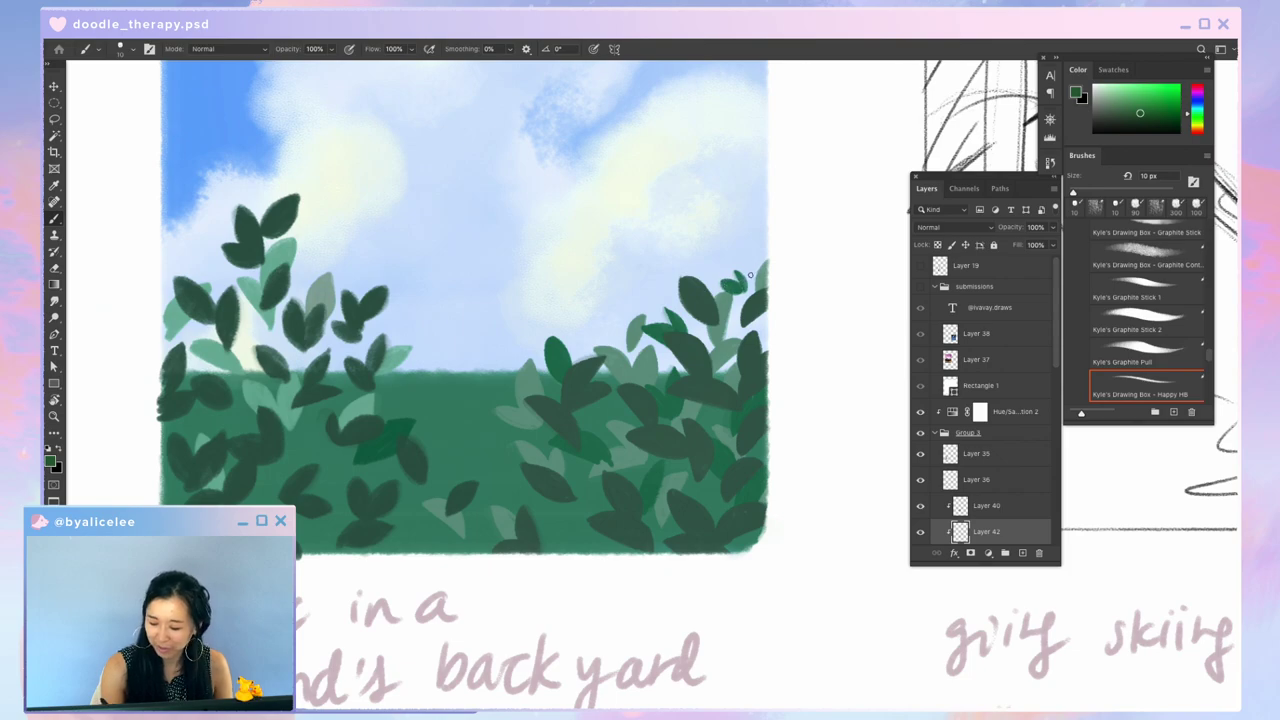
pyautogui.scroll(-3, 740, 288)
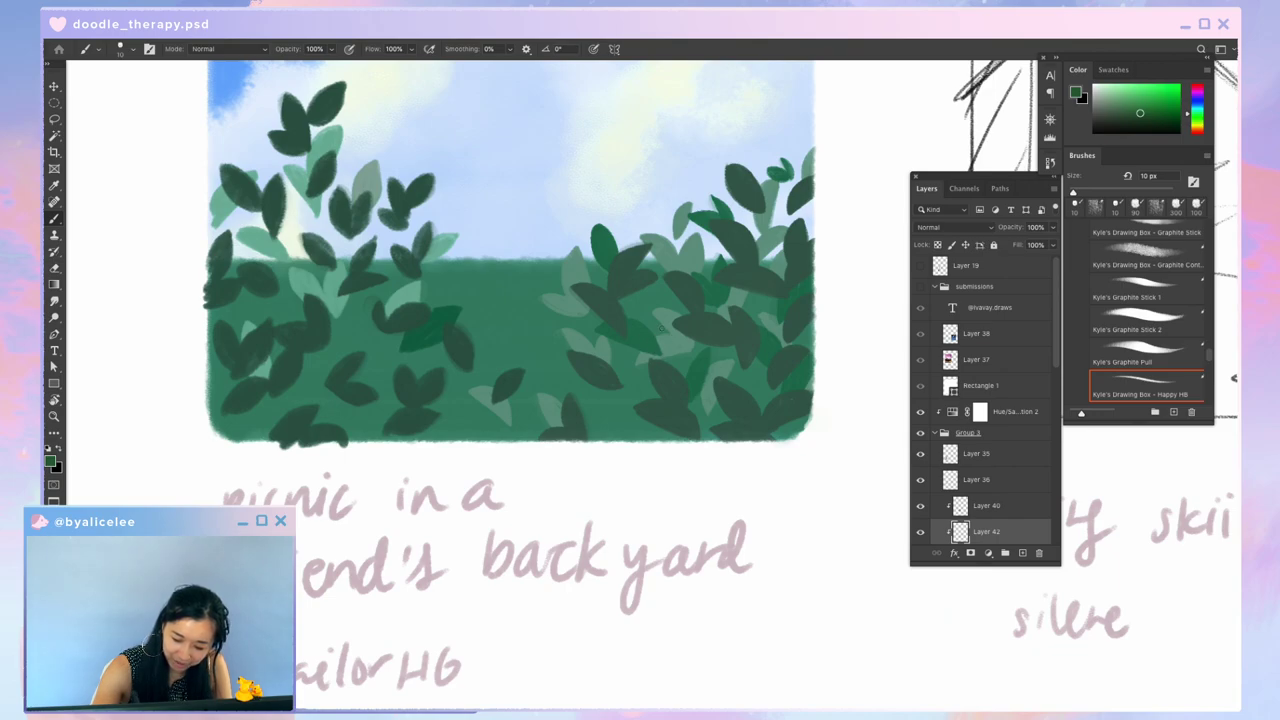
pyautogui.moveTo(601, 393)
pyautogui.mouseDown()
pyautogui.moveTo(612, 362)
pyautogui.moveTo(605, 382)
pyautogui.moveTo(620, 420)
pyautogui.mouseUp()
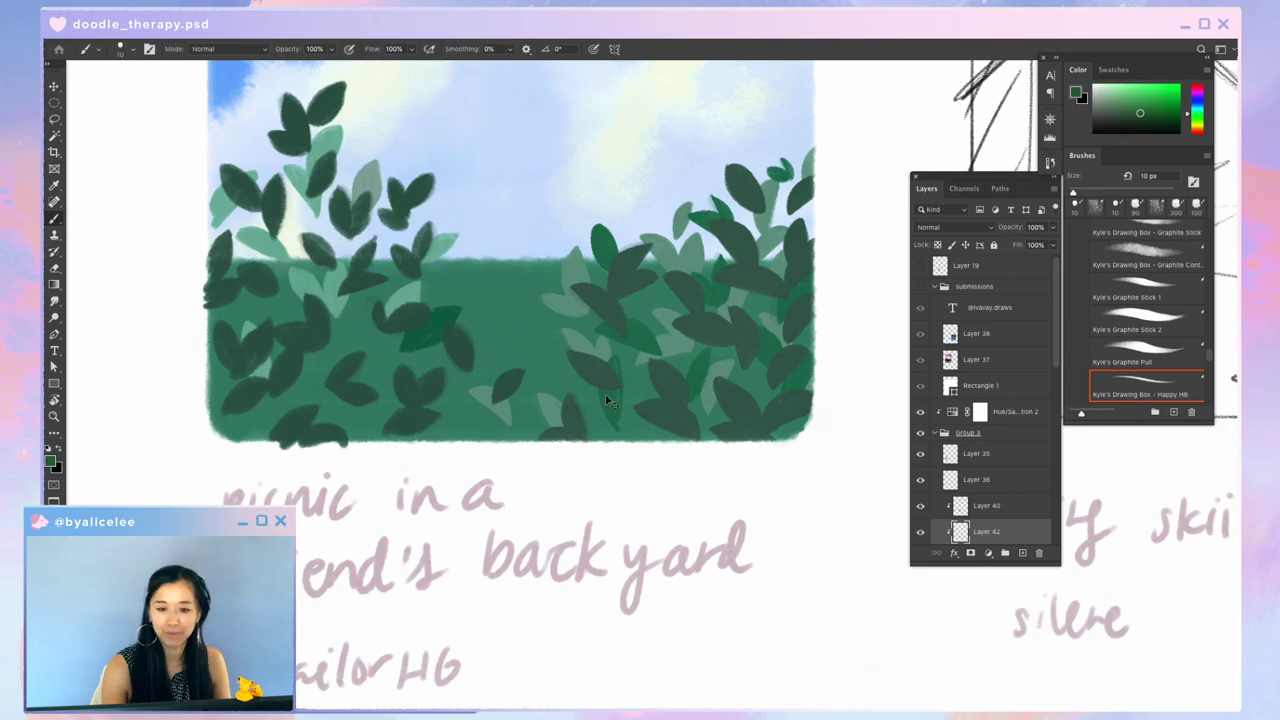
# Step: Switch the Hue/Saturation 2 adjustment layer off and on to compare the whole picnic postcard's colours with and without it
pyautogui.moveTo(654, 377); pyautogui.dragTo(666, 529)
pyautogui.press('super+minus')
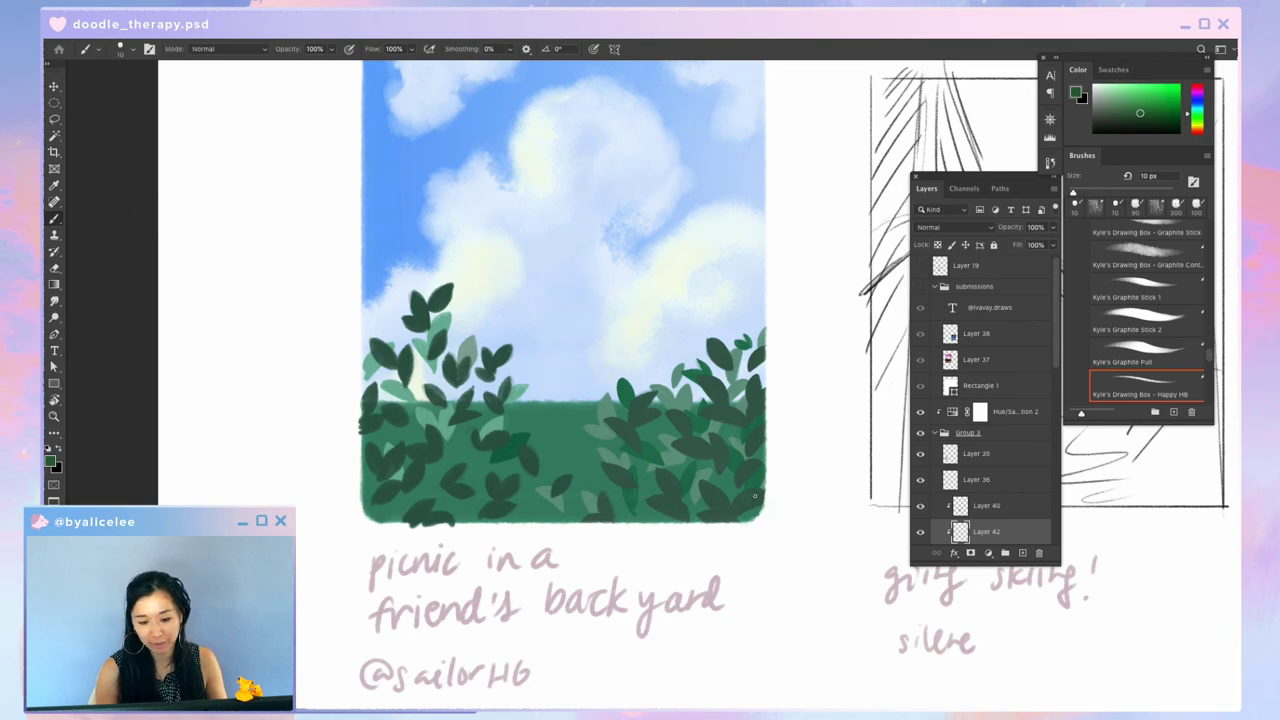
pyautogui.moveTo(712, 432); pyautogui.dragTo(702, 492)
pyautogui.press('v')
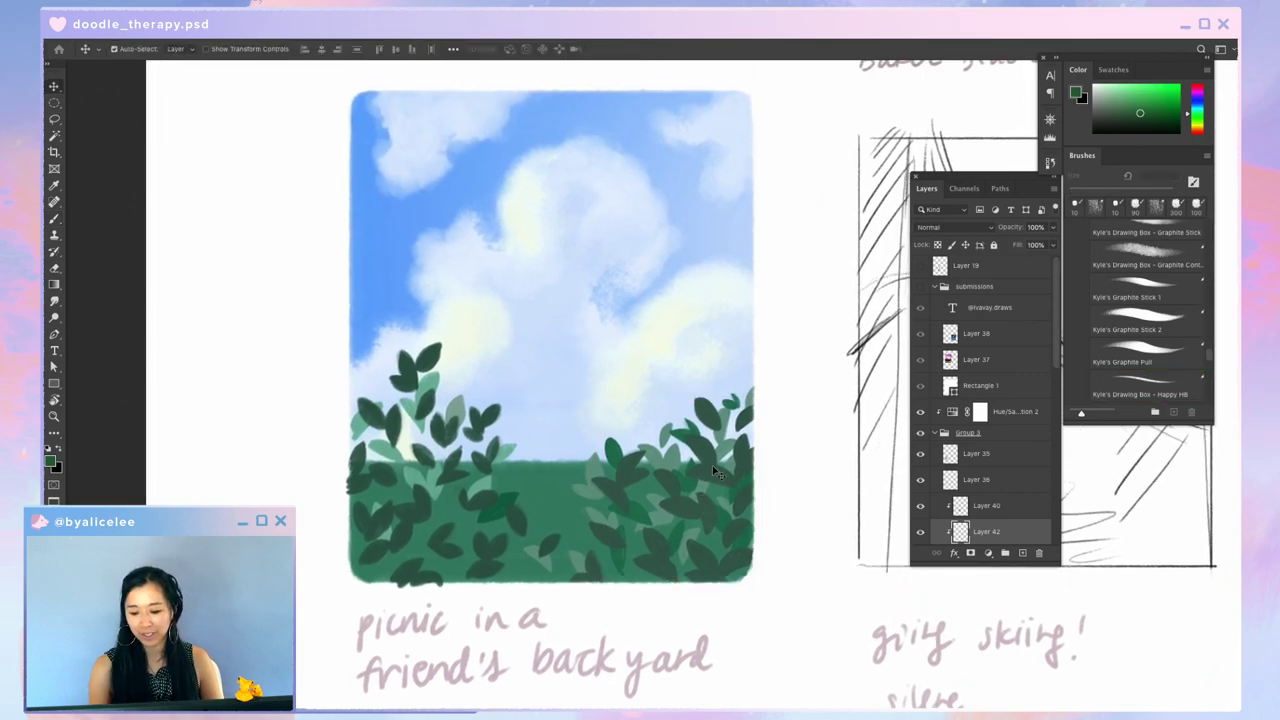
pyautogui.click(922, 412)
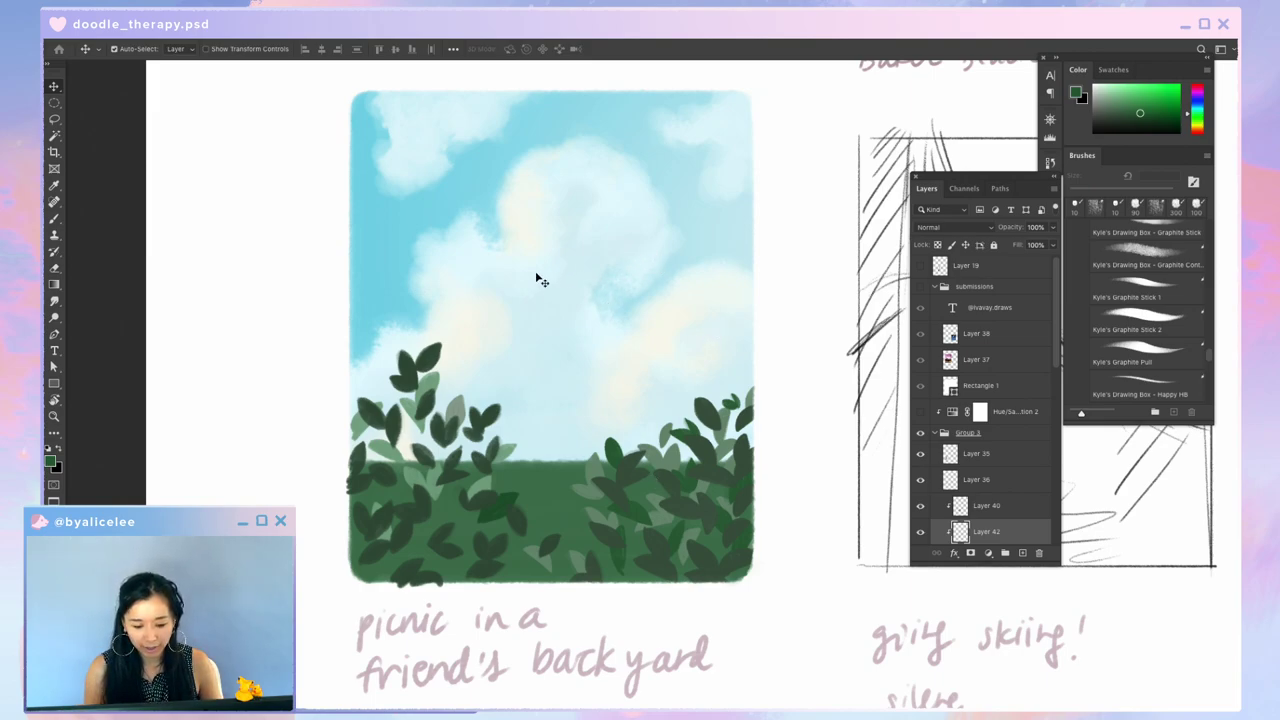
pyautogui.moveTo(540, 277); pyautogui.dragTo(648, 236)
pyautogui.moveTo(642, 182); pyautogui.dragTo(712, 252)
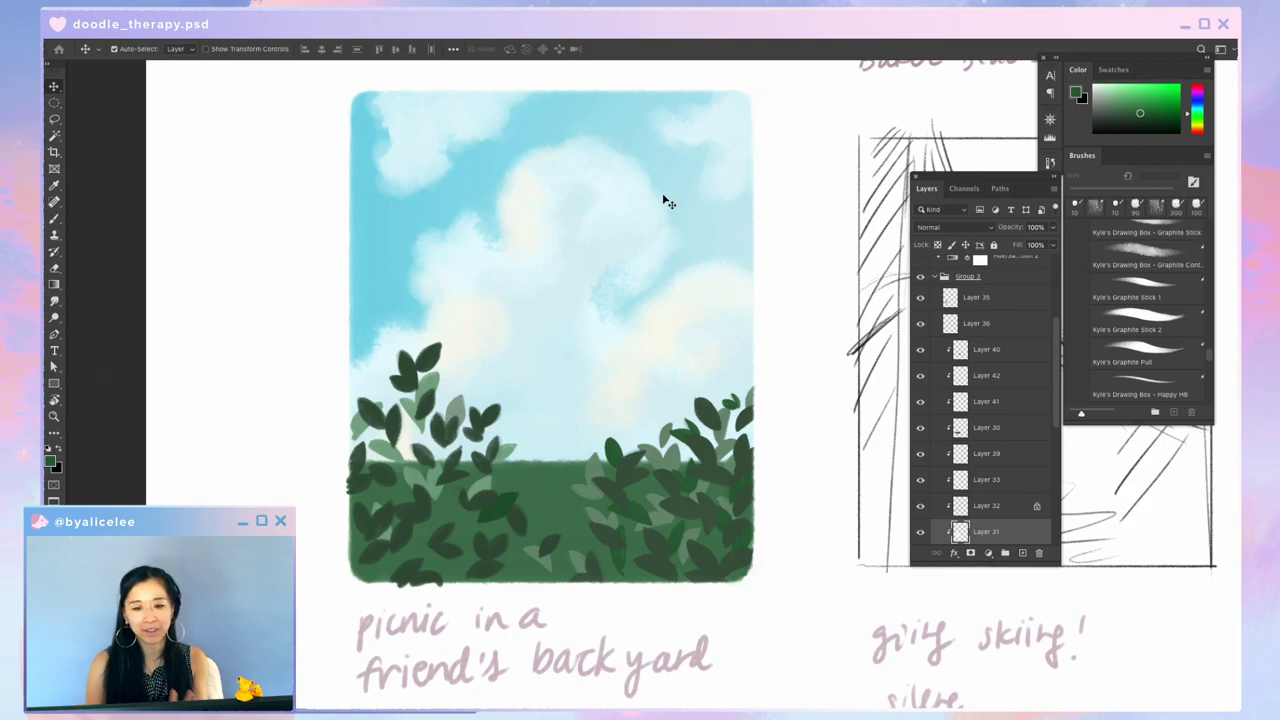
pyautogui.click(545, 107)
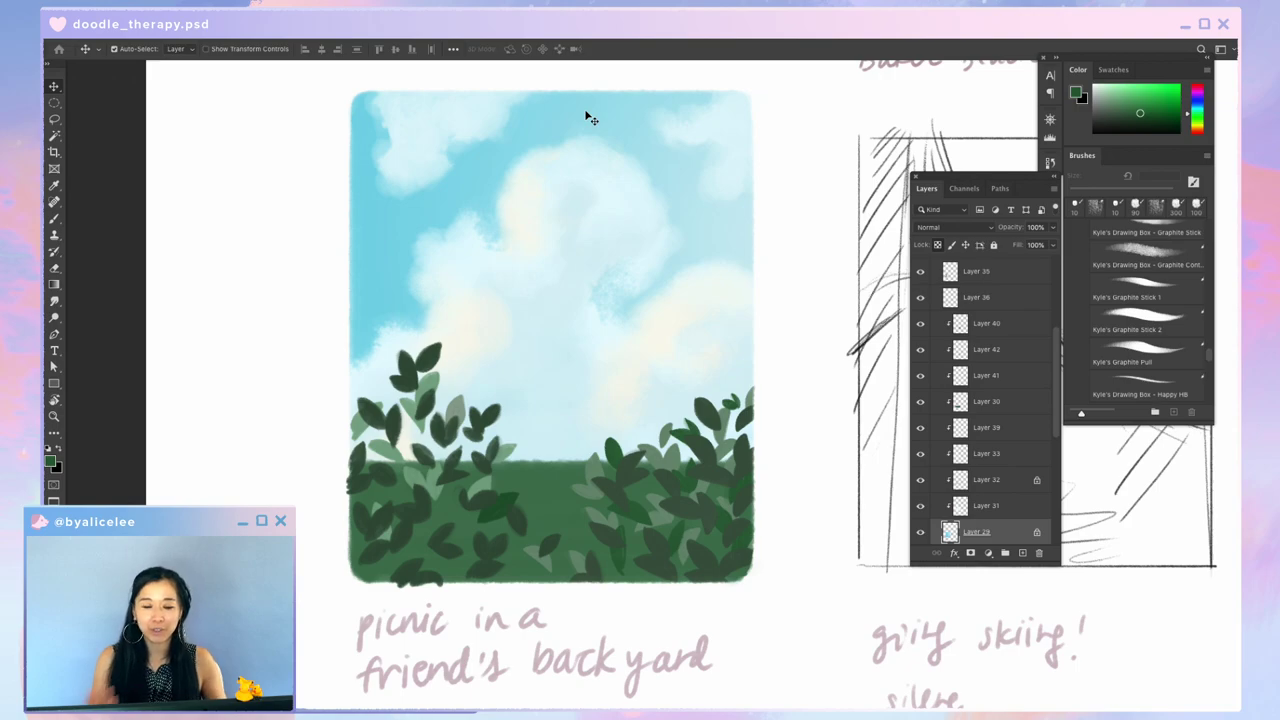
pyautogui.scroll(2, 958, 330)
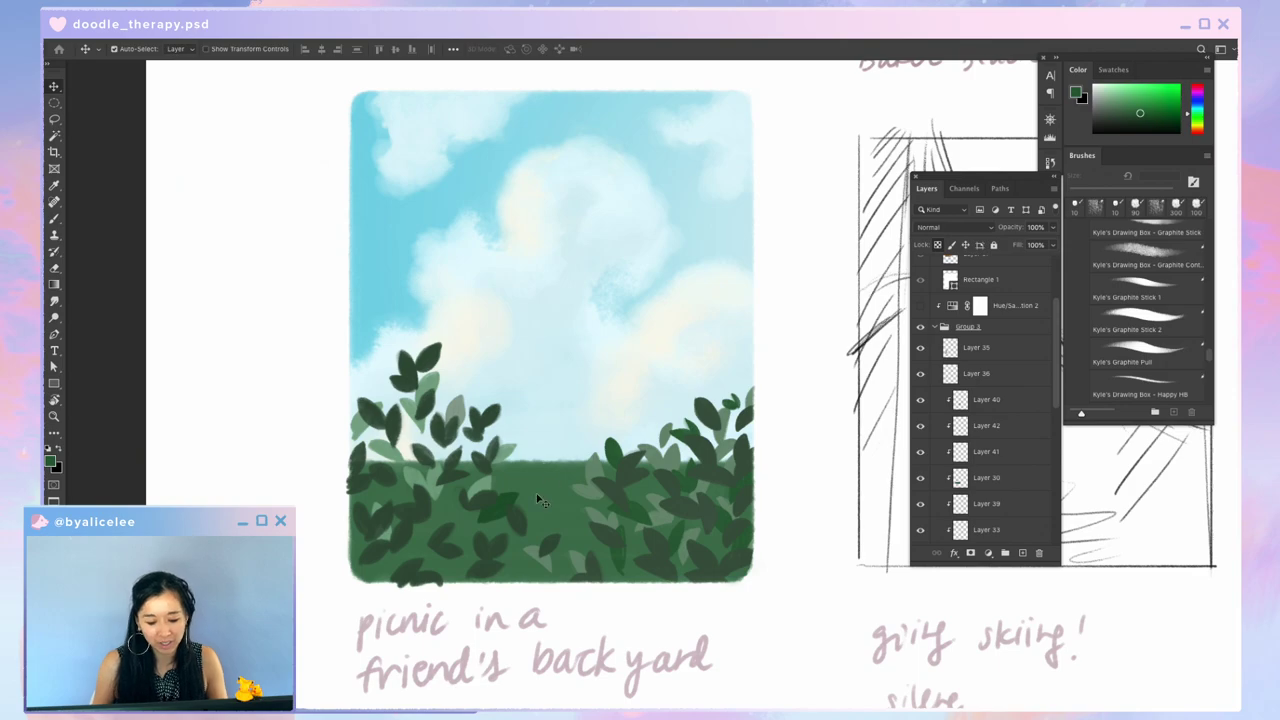
pyautogui.click(921, 306)
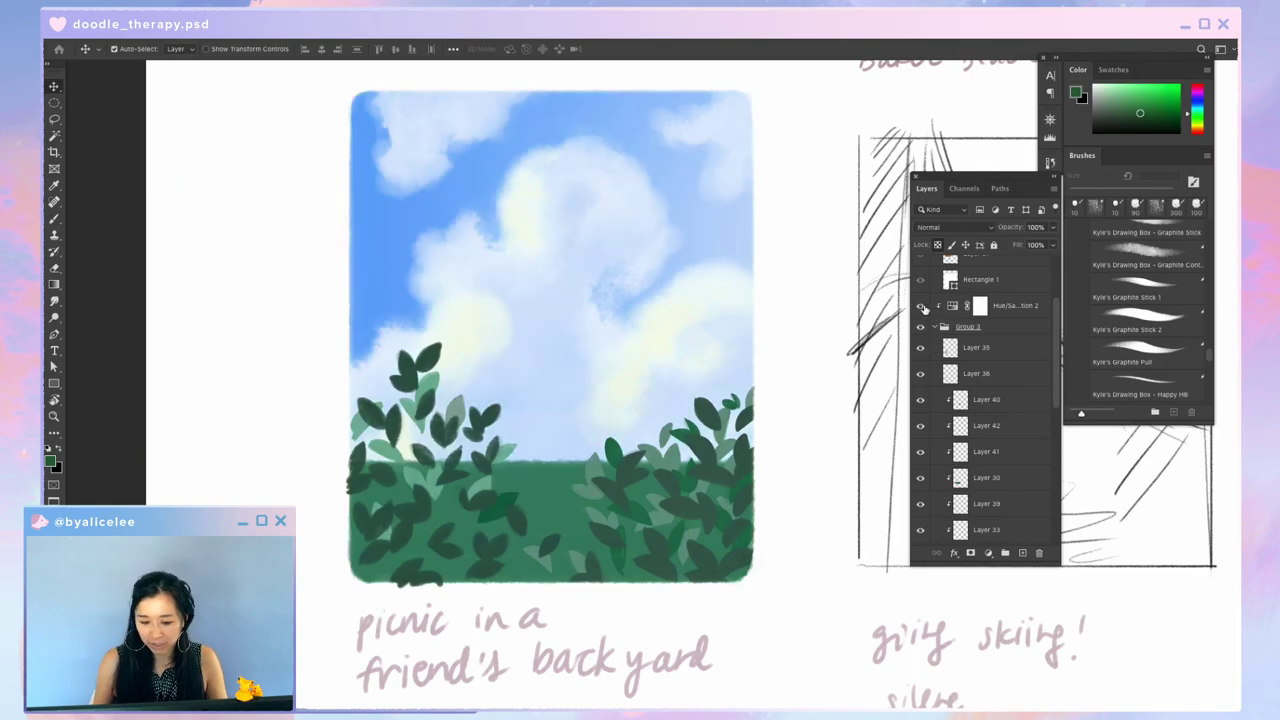
pyautogui.click(940, 306)
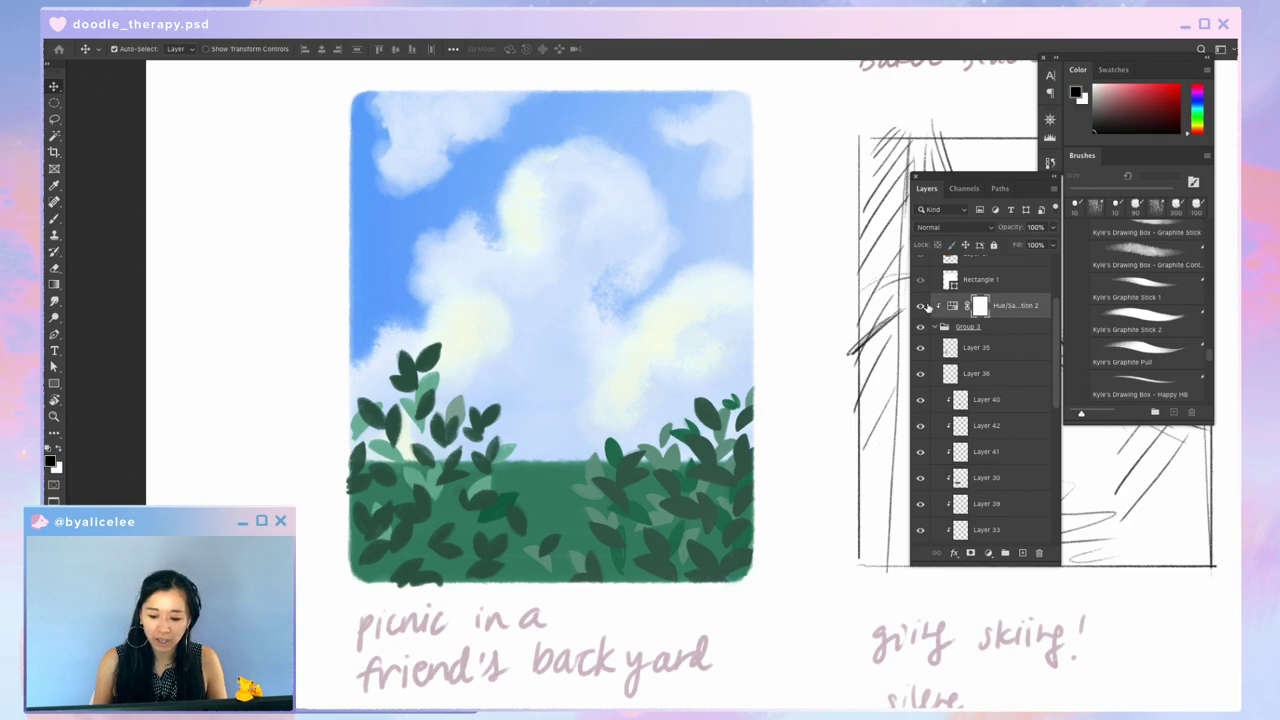
pyautogui.click(921, 306)
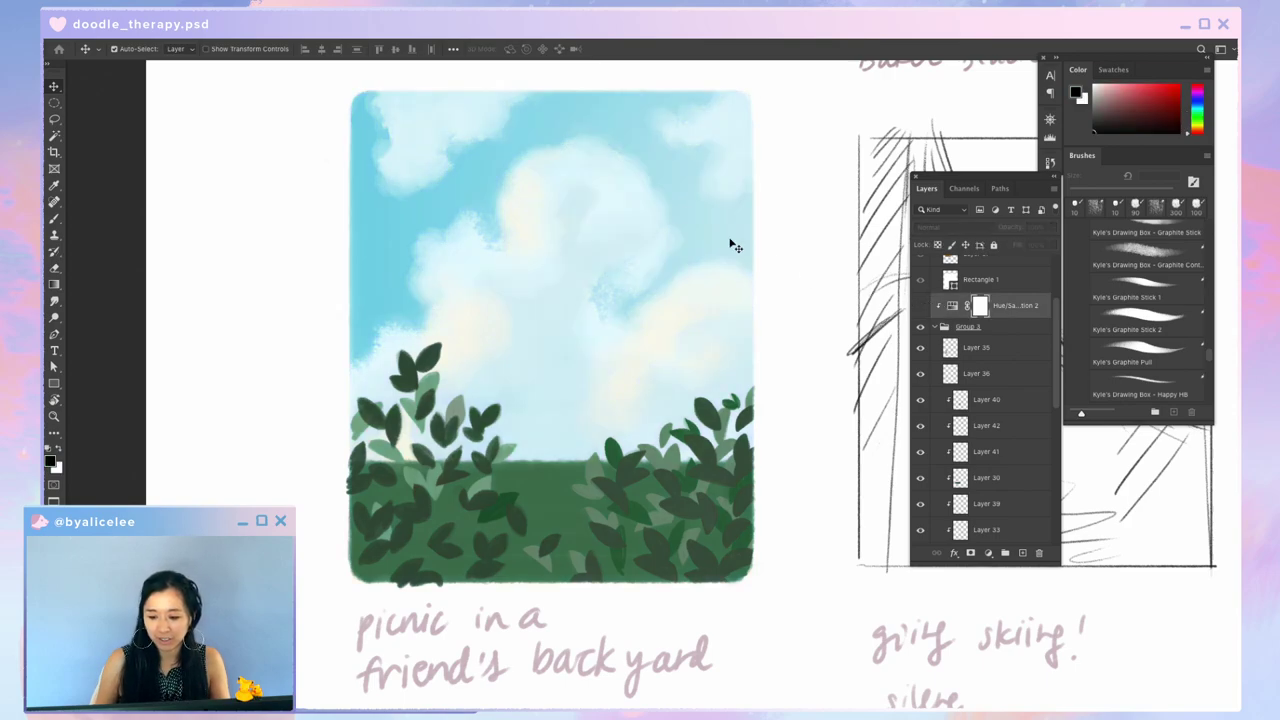
# Step: Hide the cloud layers 33, 32 and 31 and restore 31 and 32 to check what each one contributes
pyautogui.click(518, 118)
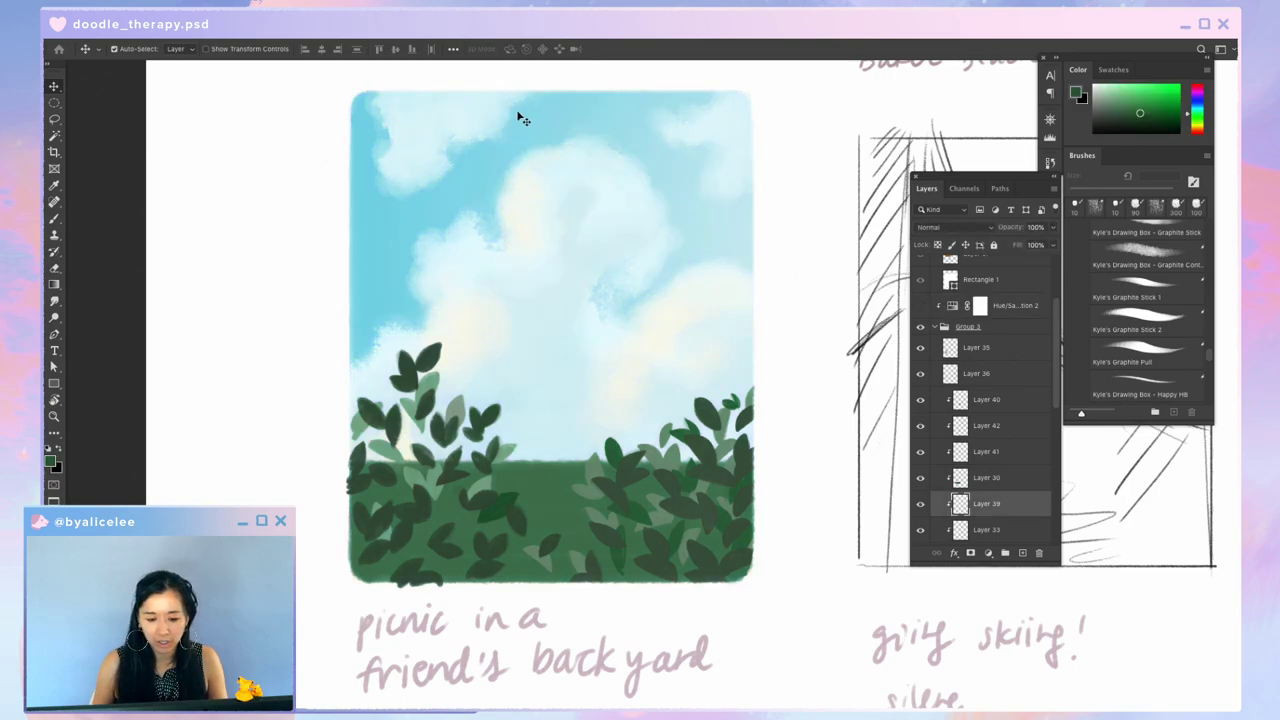
pyautogui.click(537, 214)
pyautogui.click(920, 453)
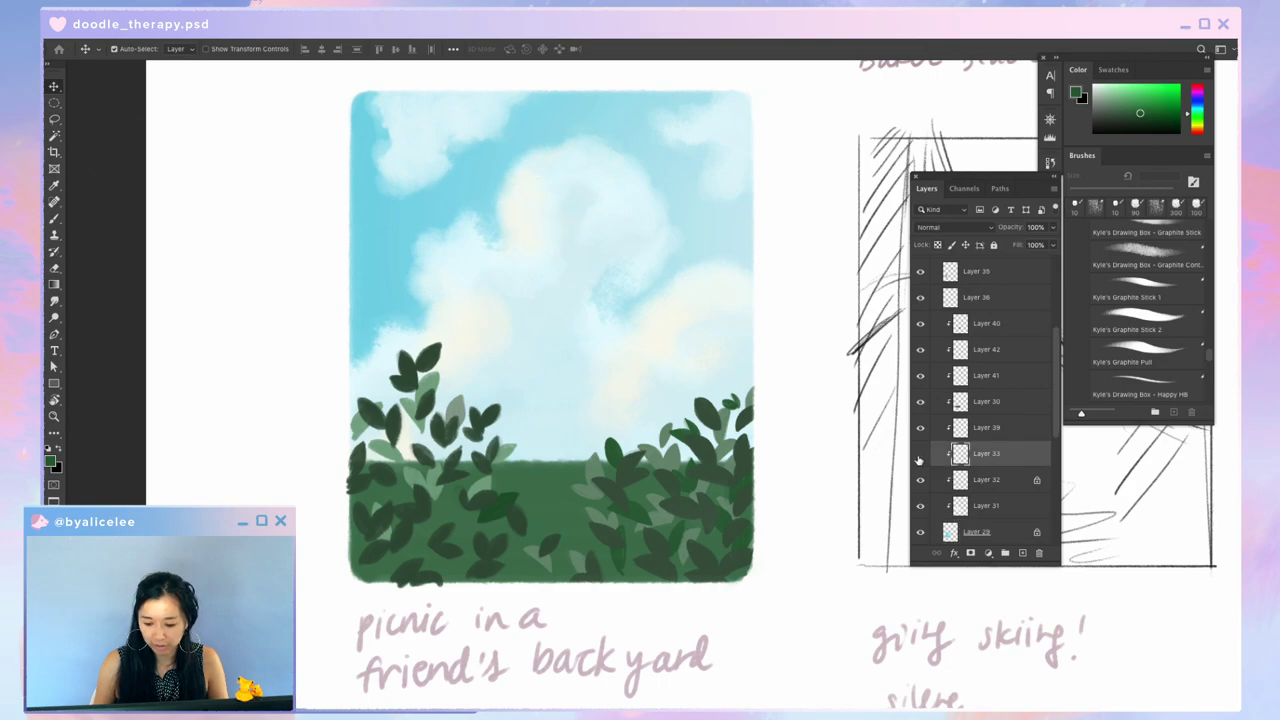
pyautogui.click(920, 479)
pyautogui.click(920, 505)
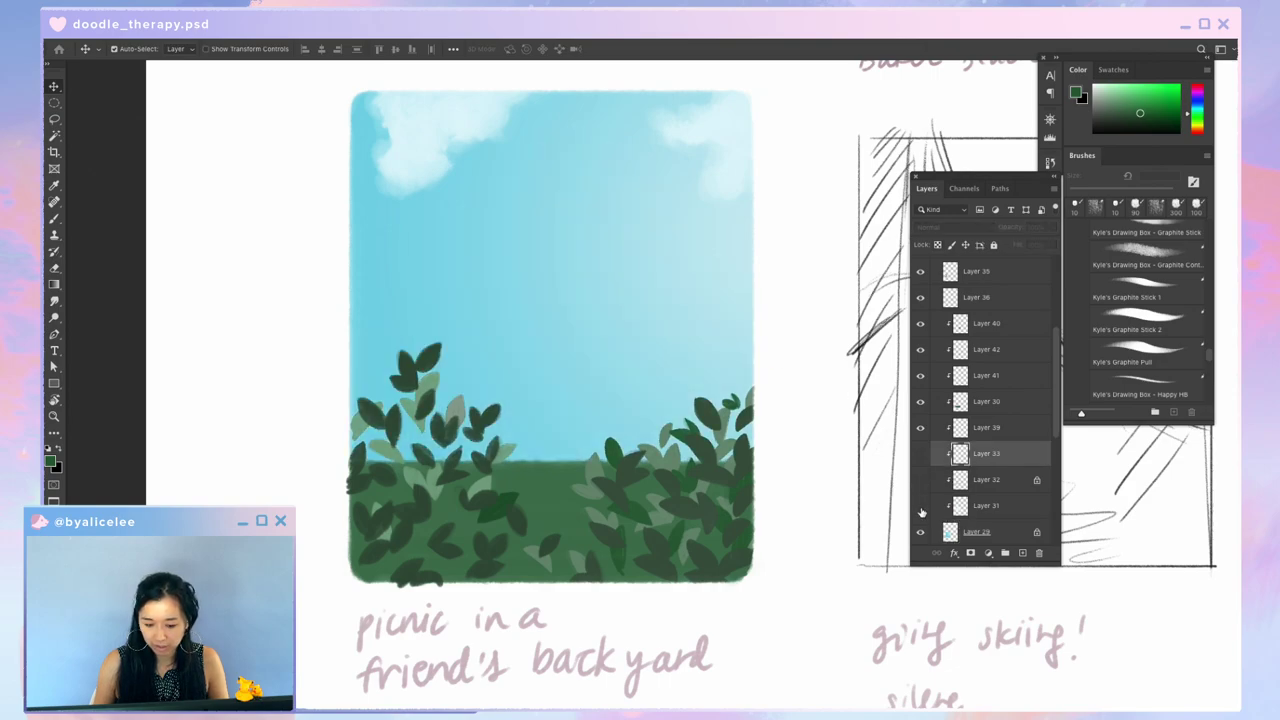
pyautogui.click(501, 230)
pyautogui.click(920, 507)
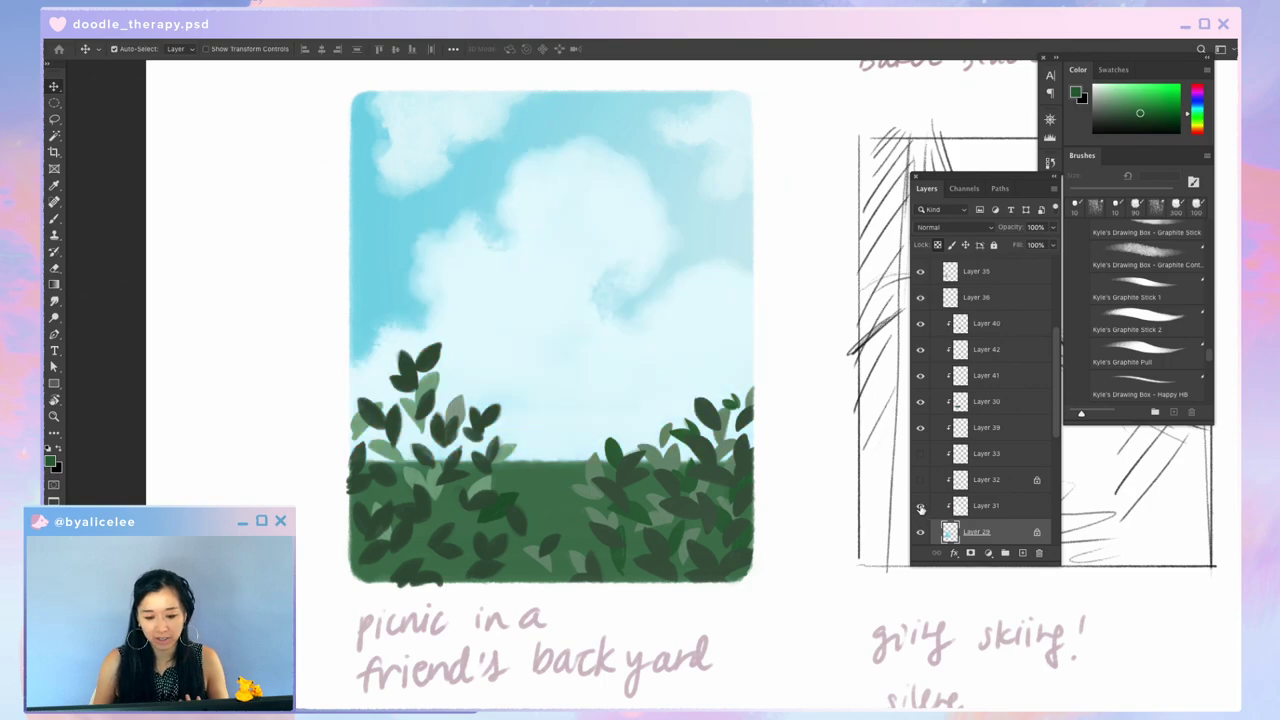
pyautogui.click(918, 481)
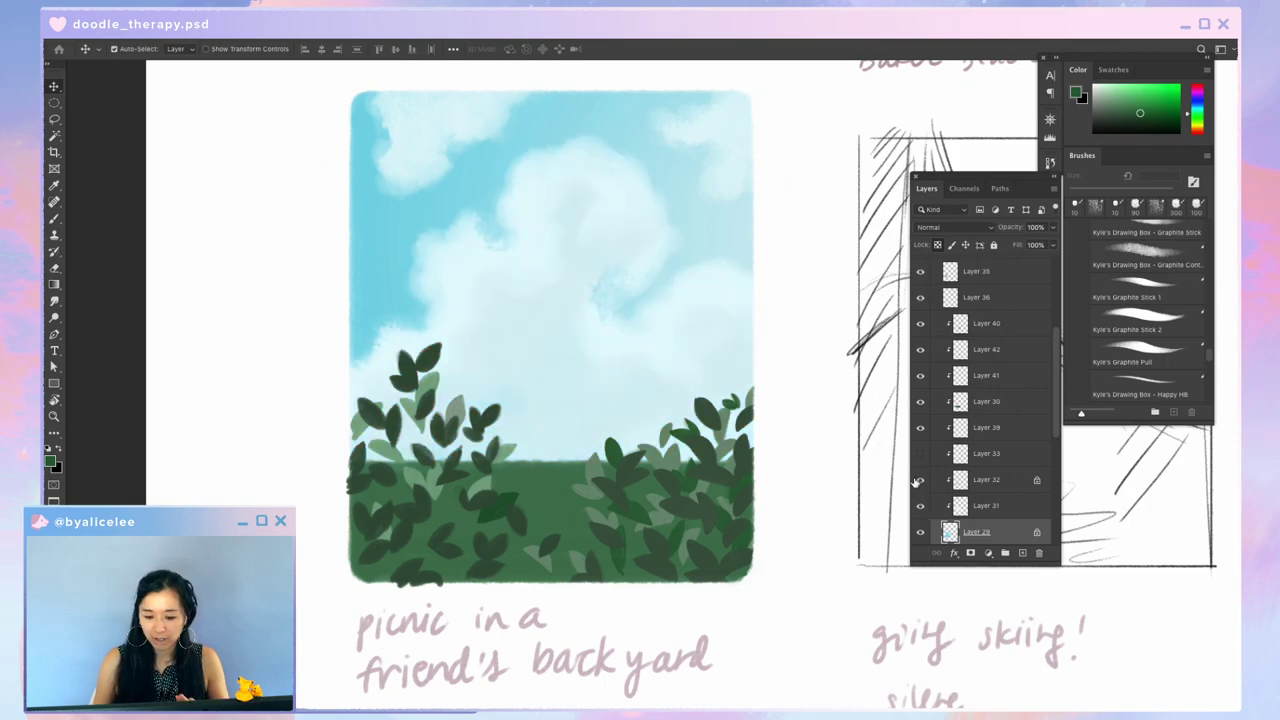
# Step: Set the cloud shading on Layer 32 to 60% opacity and show Layer 33 and the Hue/Saturation 2 adjustment again
pyautogui.click(1005, 489)
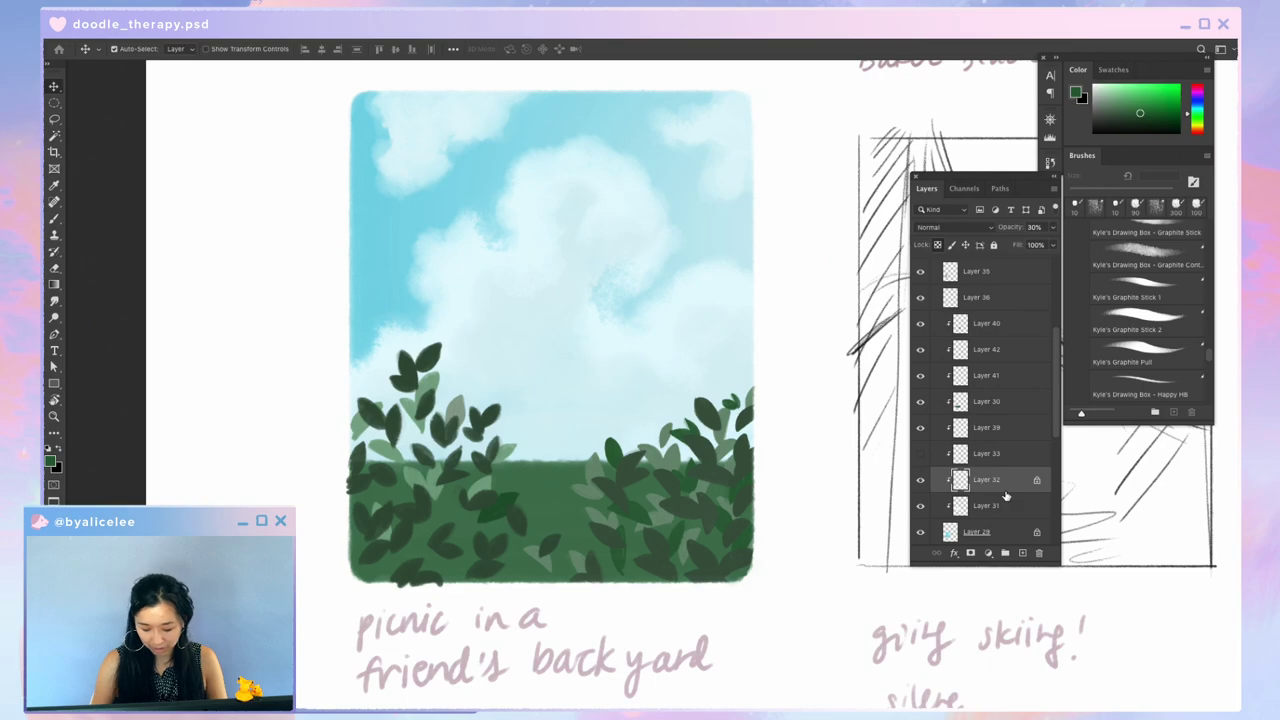
pyautogui.press('6')
pyautogui.click(920, 455)
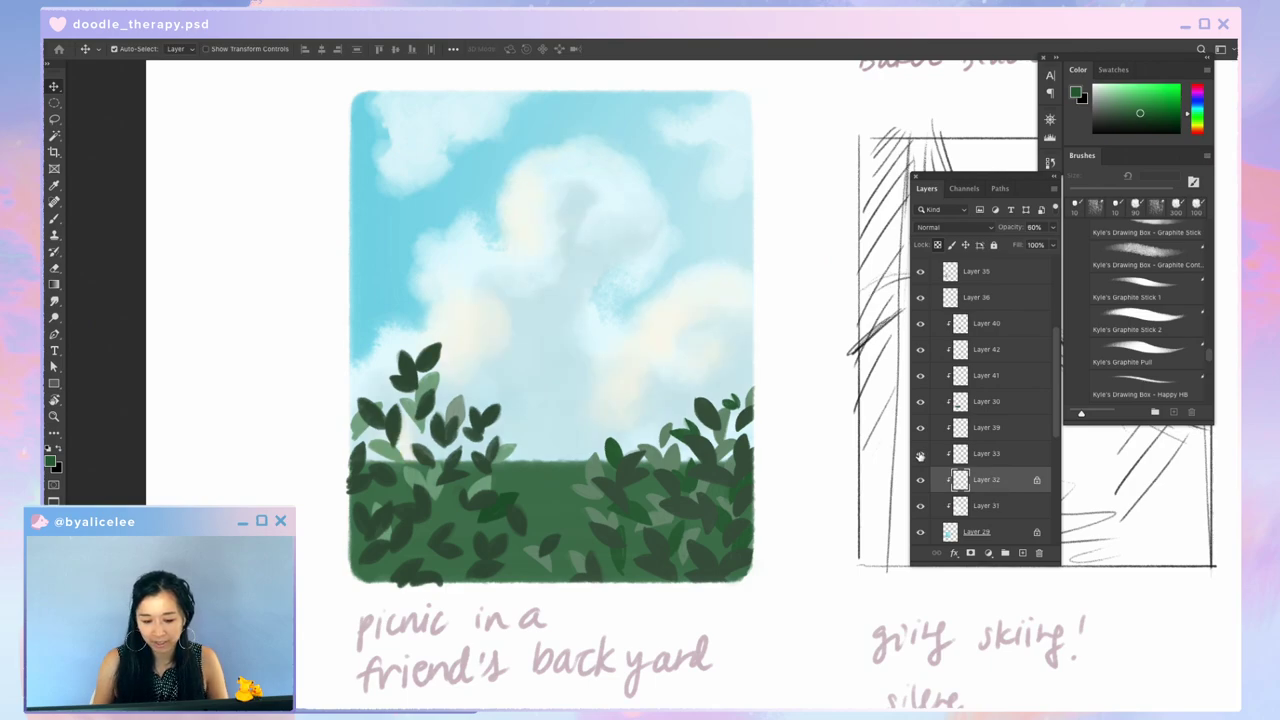
pyautogui.click(978, 497)
pyautogui.click(992, 483)
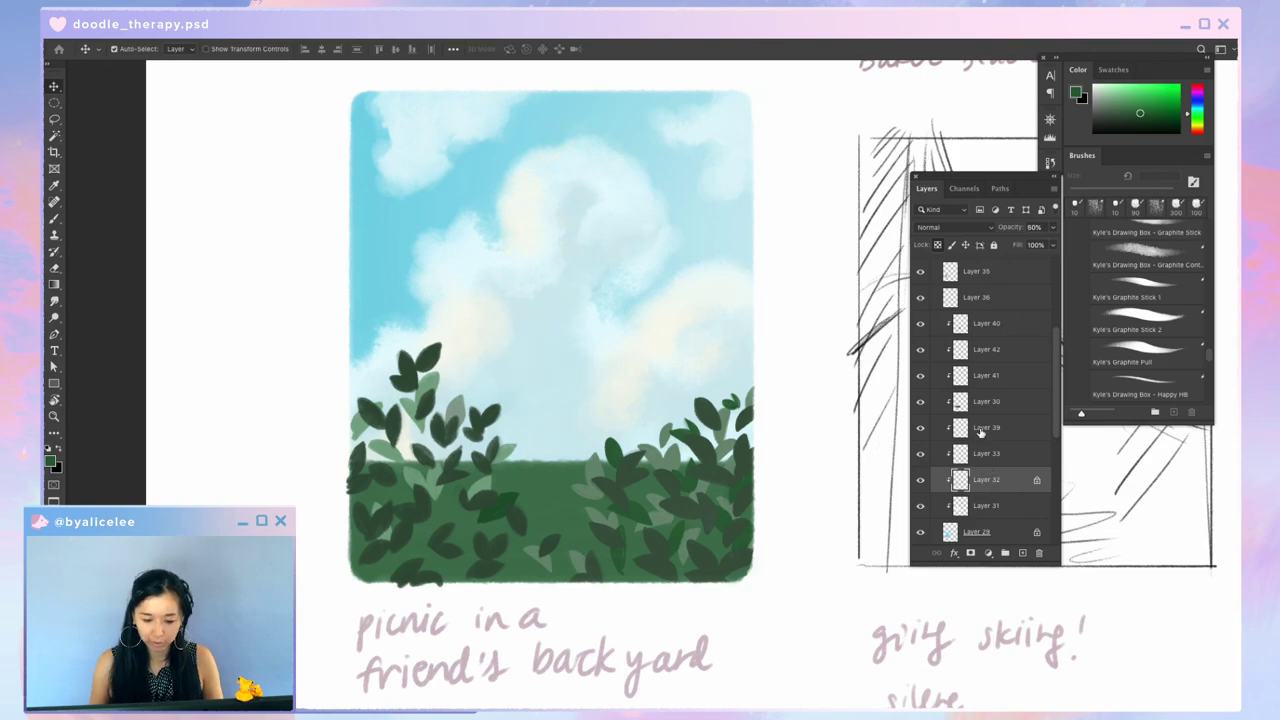
pyautogui.scroll(3, 980, 430)
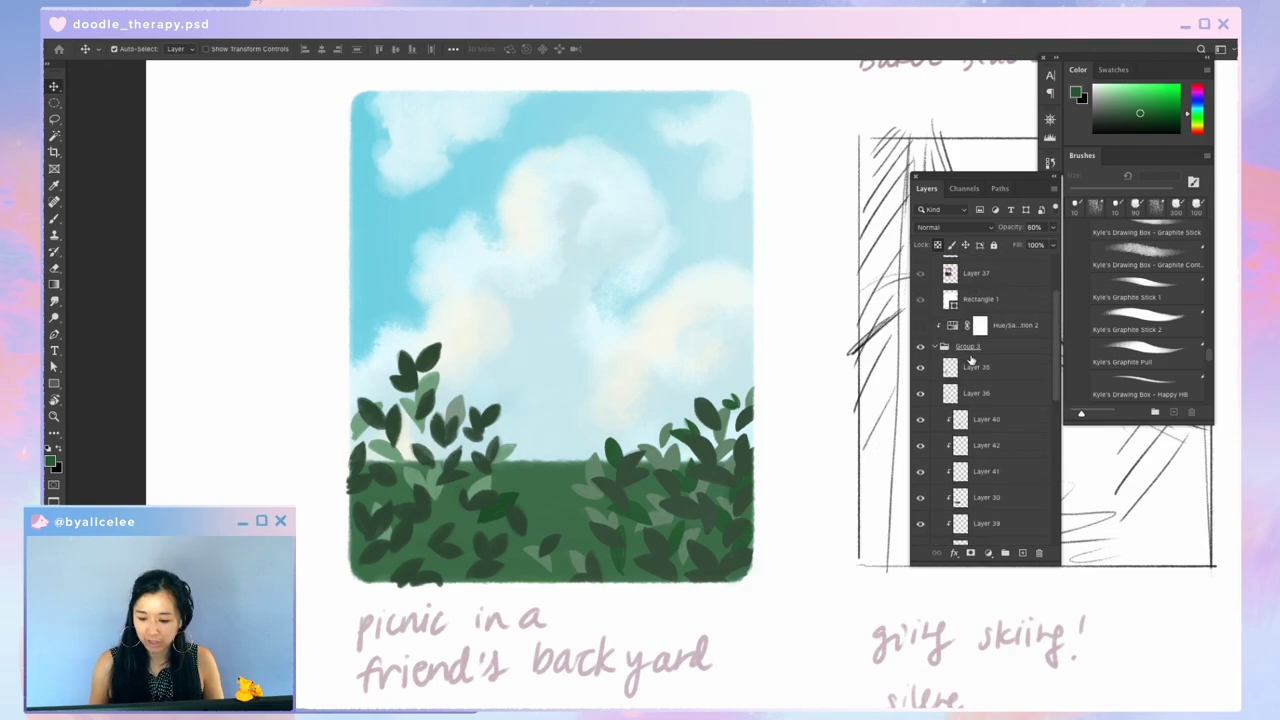
pyautogui.click(920, 328)
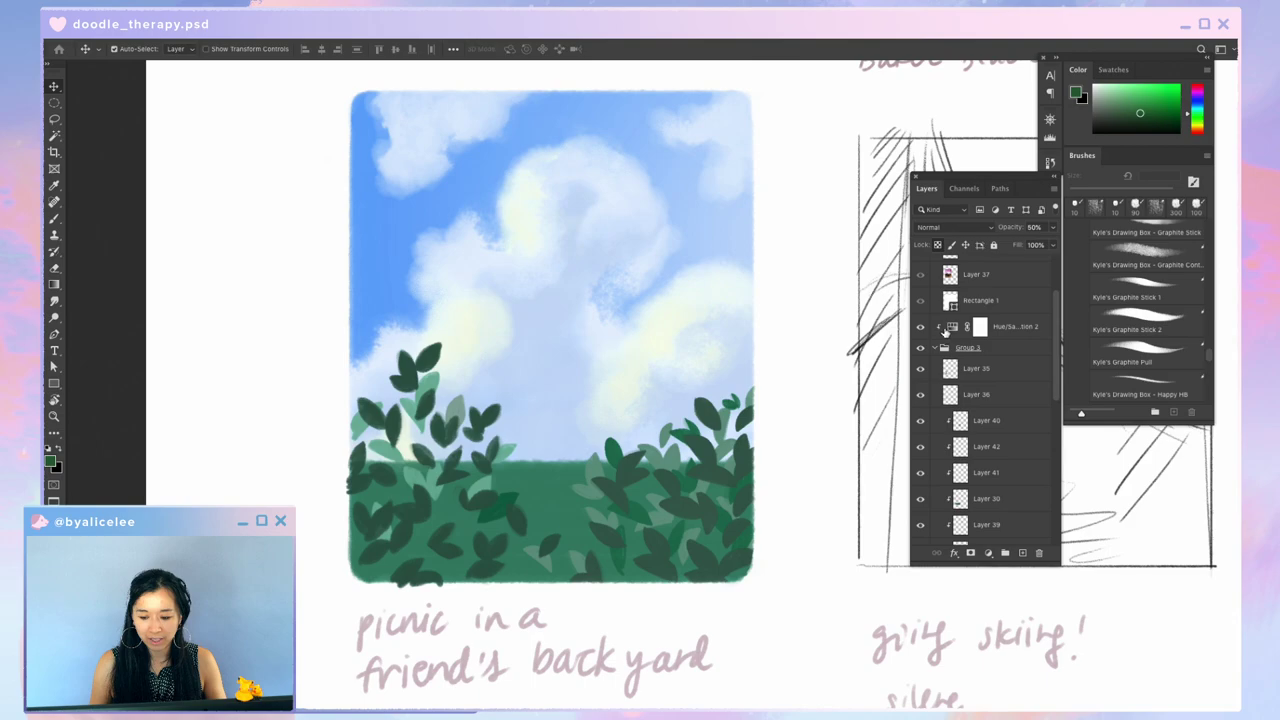
pyautogui.click(987, 553)
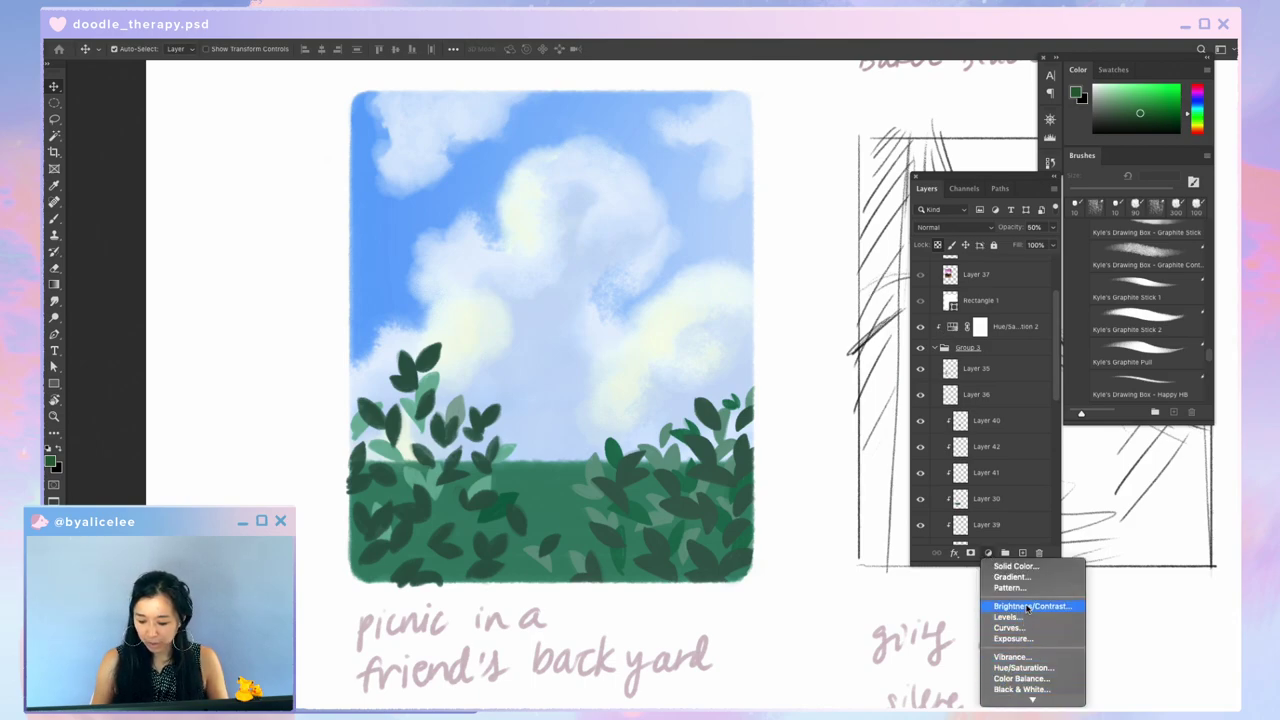
pyautogui.scroll(-5, 1025, 620)
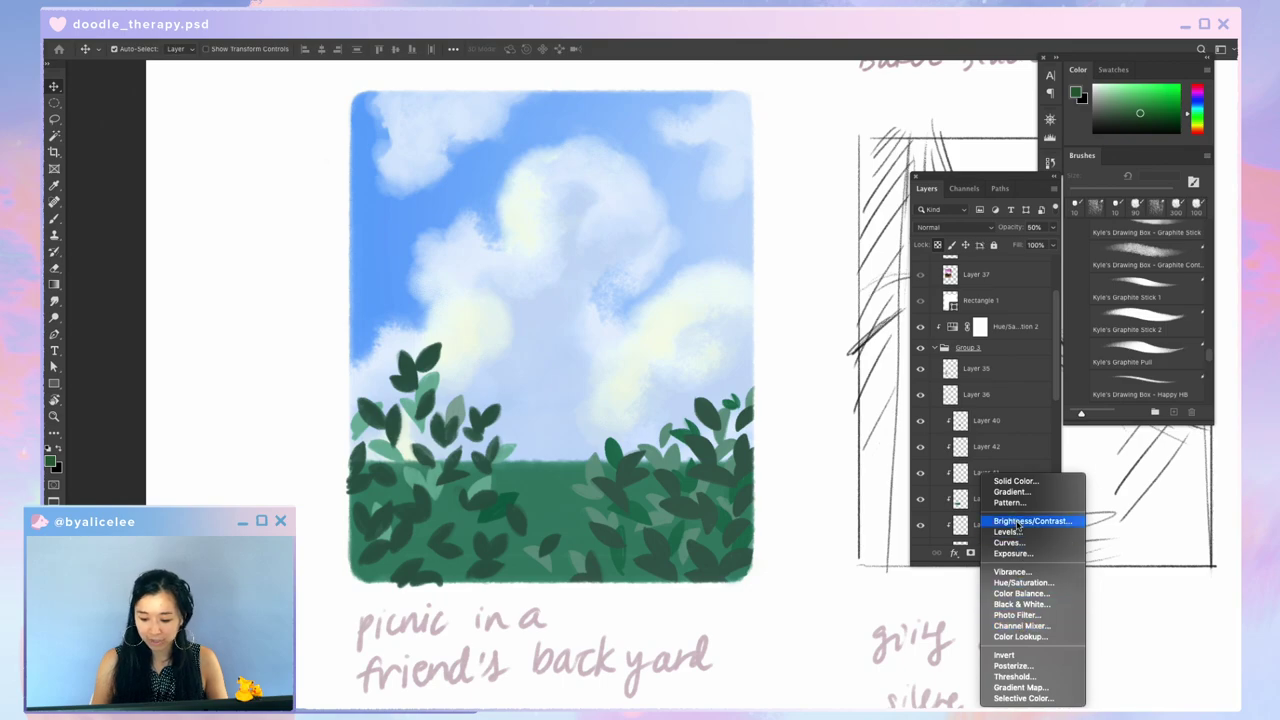
pyautogui.click(952, 328)
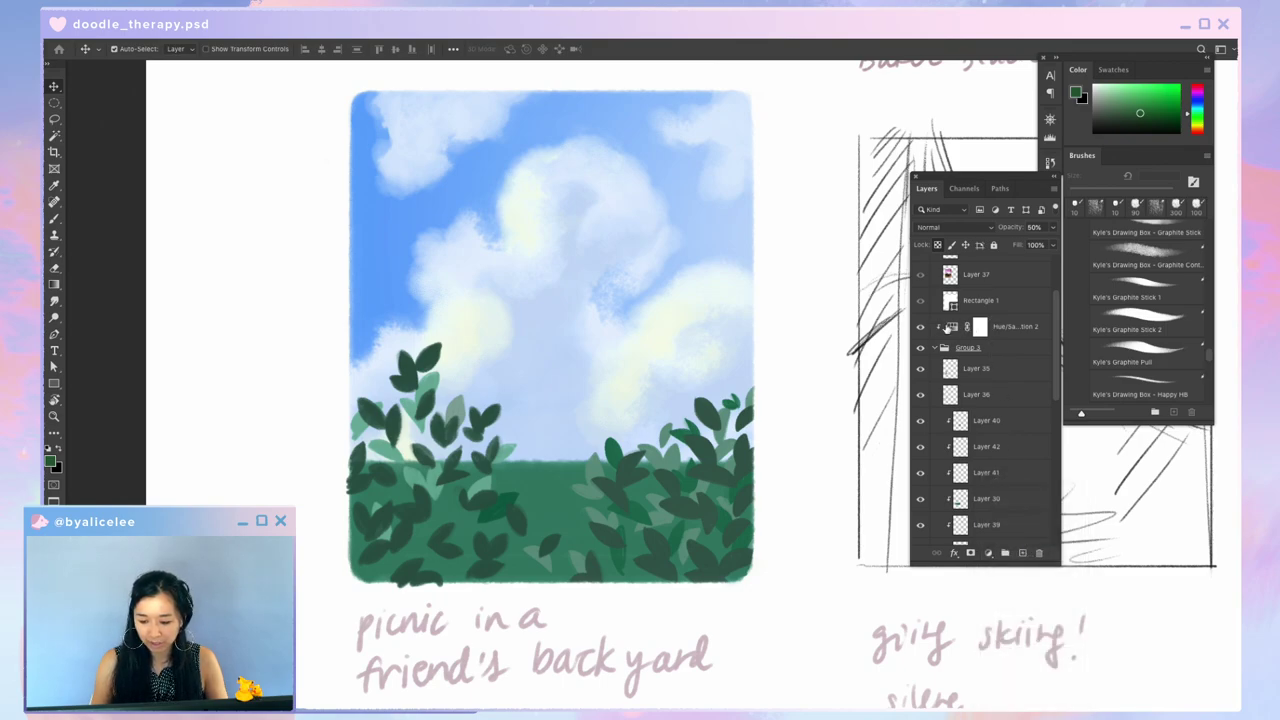
# Step: Open the Hue/Saturation 2 adjustment's settings and restore its clipping mask onto Group 3
pyautogui.doubleClick(952, 328)
pyautogui.moveTo(957, 221); pyautogui.dragTo(709, 246)
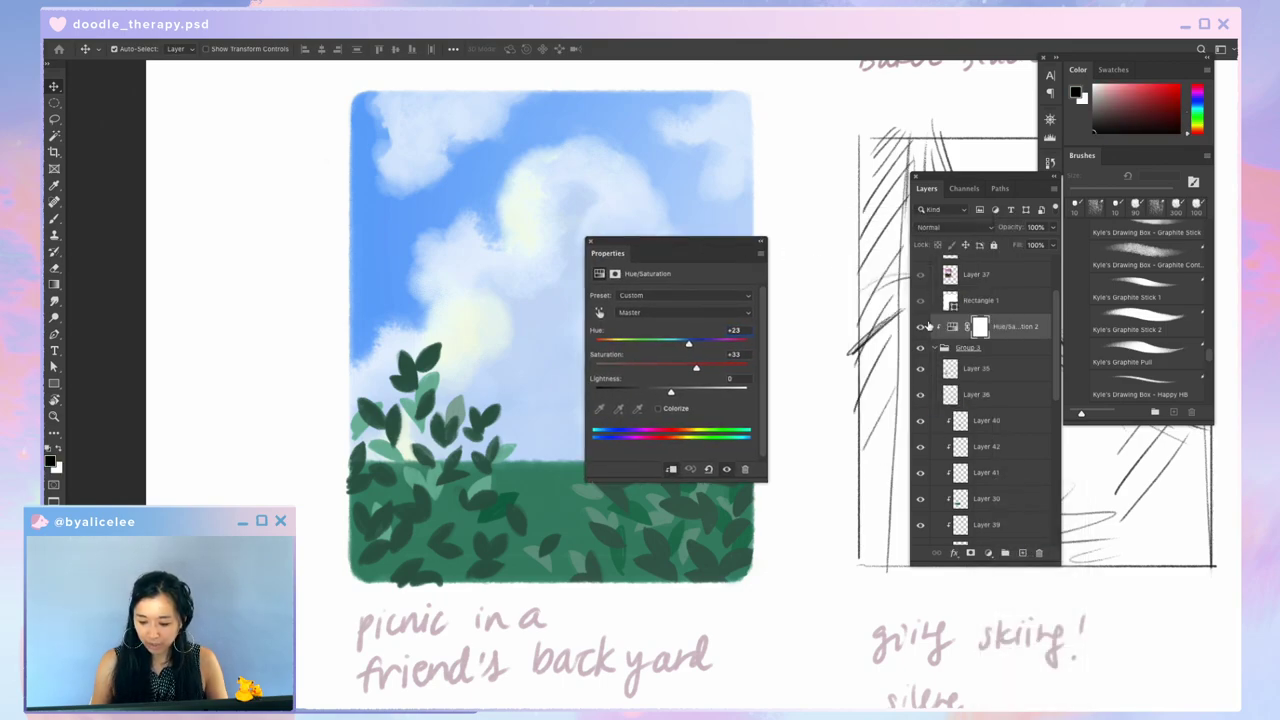
pyautogui.click(922, 326)
pyautogui.click(921, 326)
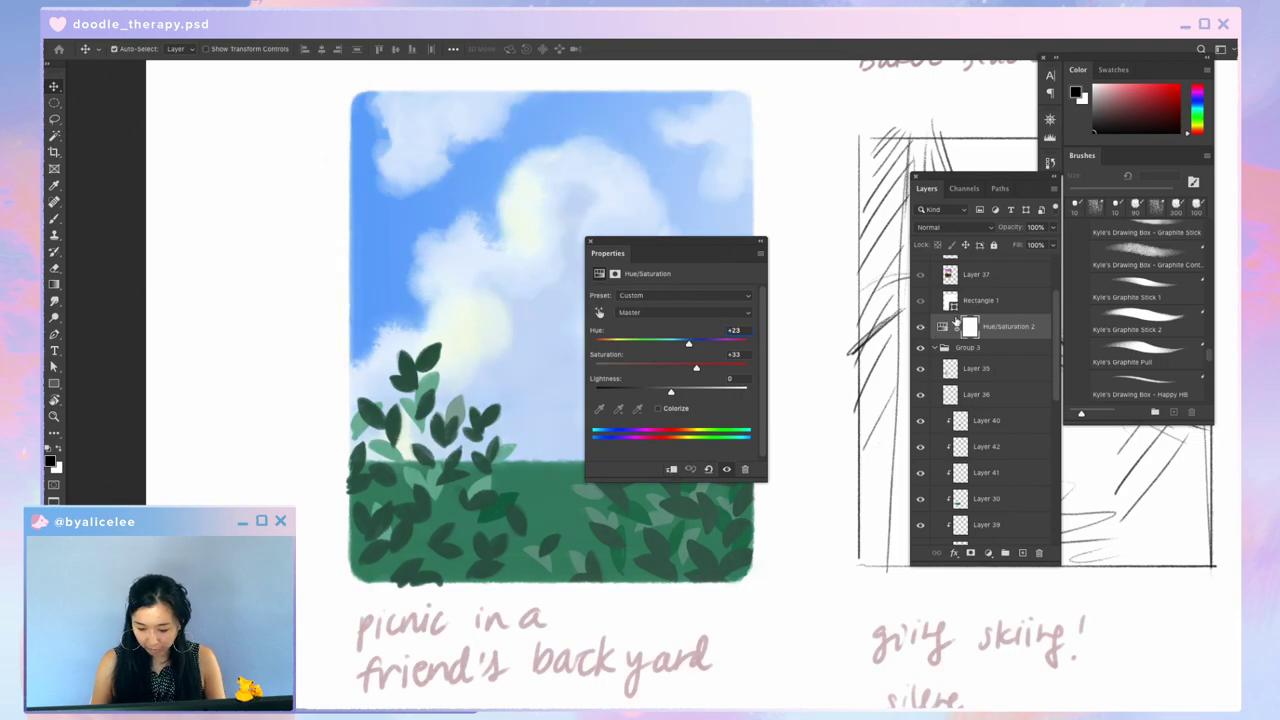
pyautogui.rightClick(1017, 320)
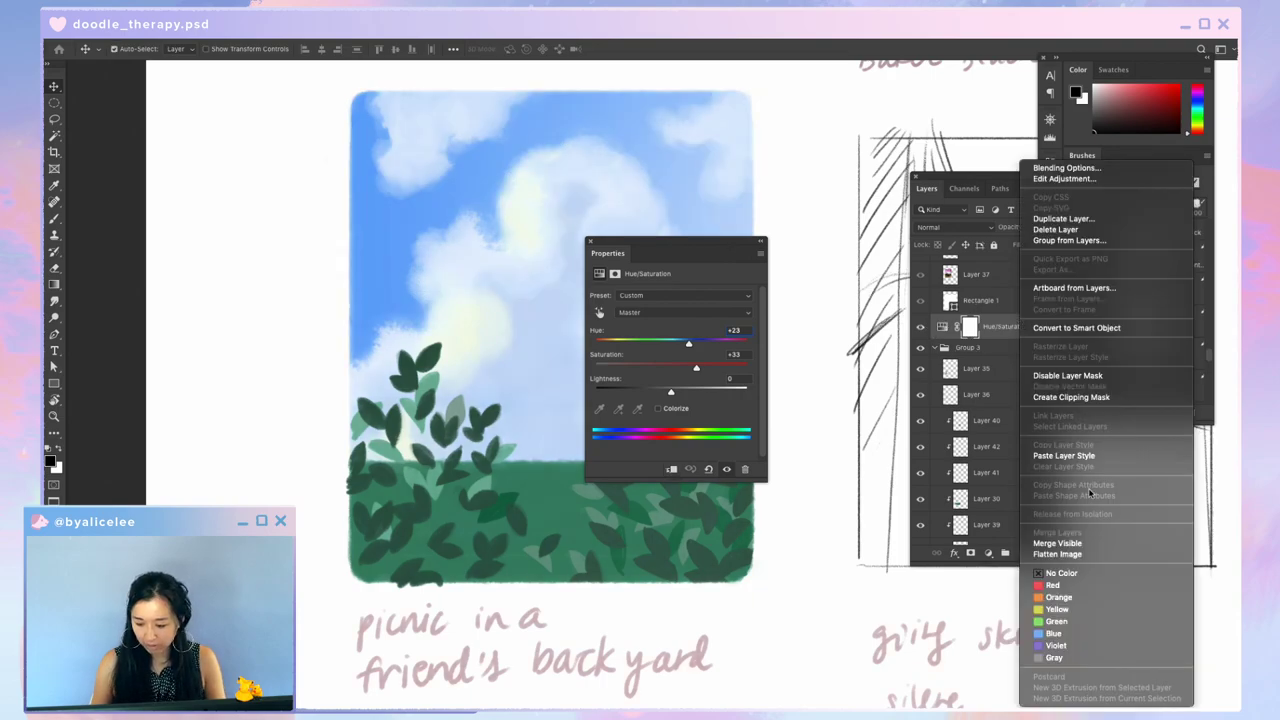
pyautogui.click(1093, 399)
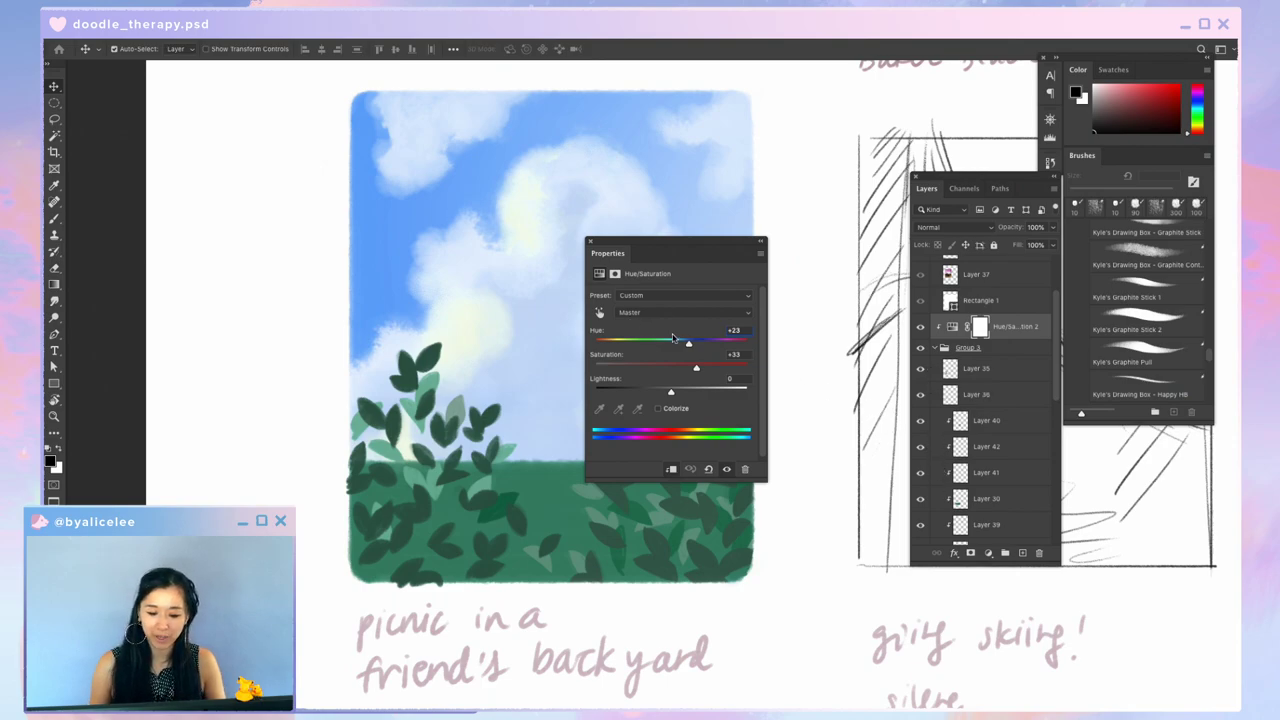
# Step: Set the hue of the Hue/Saturation 2 adjustment to 0 and move its settings clear of the postcard
pyautogui.moveTo(718, 253); pyautogui.dragTo(766, 235)
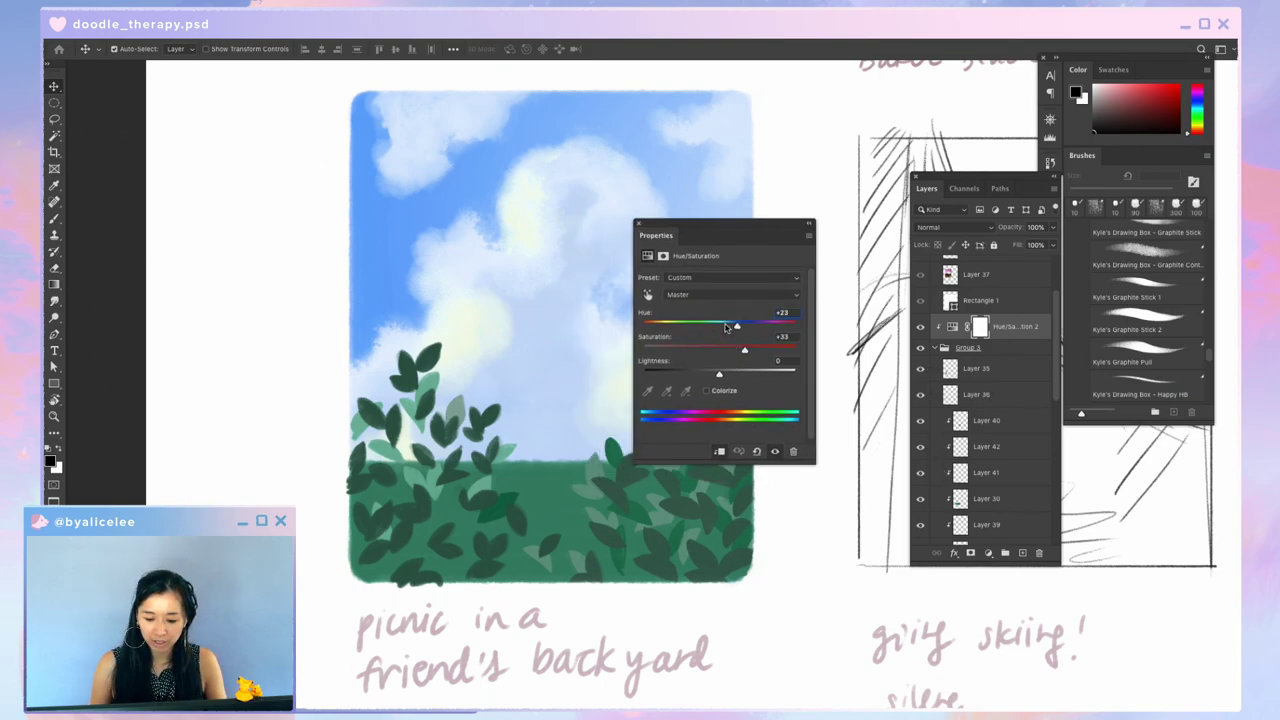
pyautogui.moveTo(736, 326); pyautogui.dragTo(718, 326)
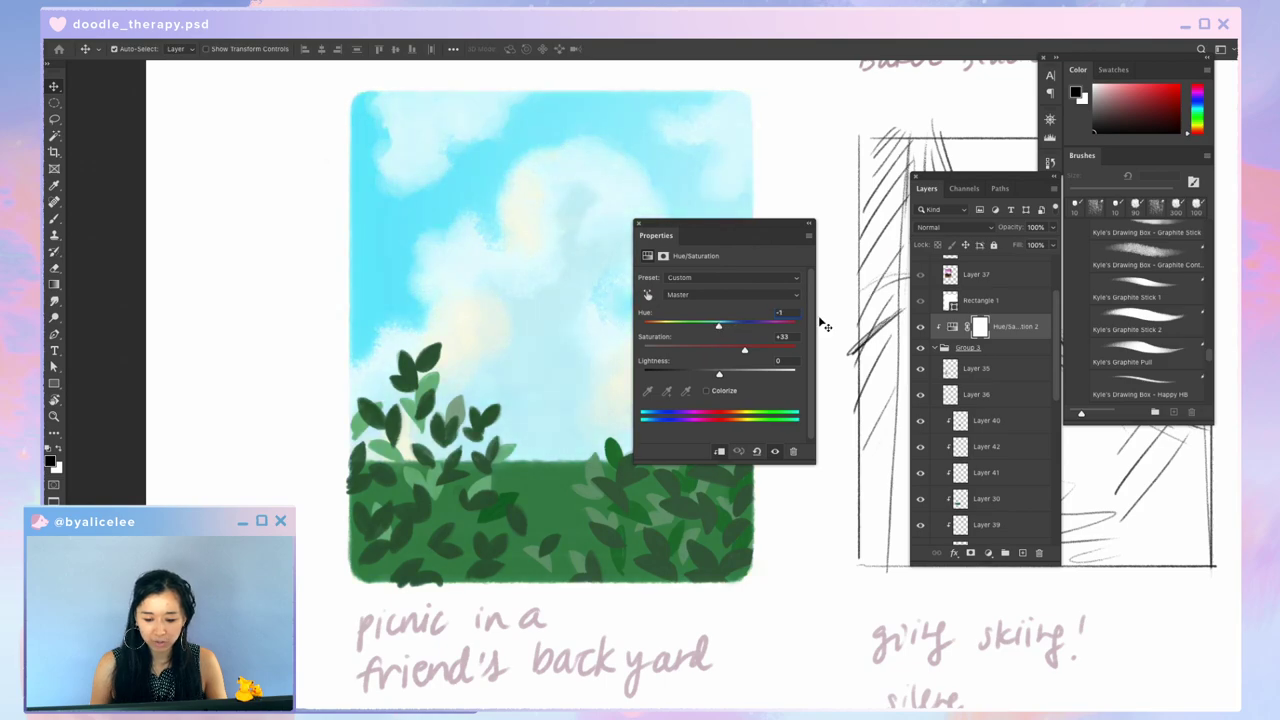
pyautogui.click(779, 312)
pyautogui.write('0')
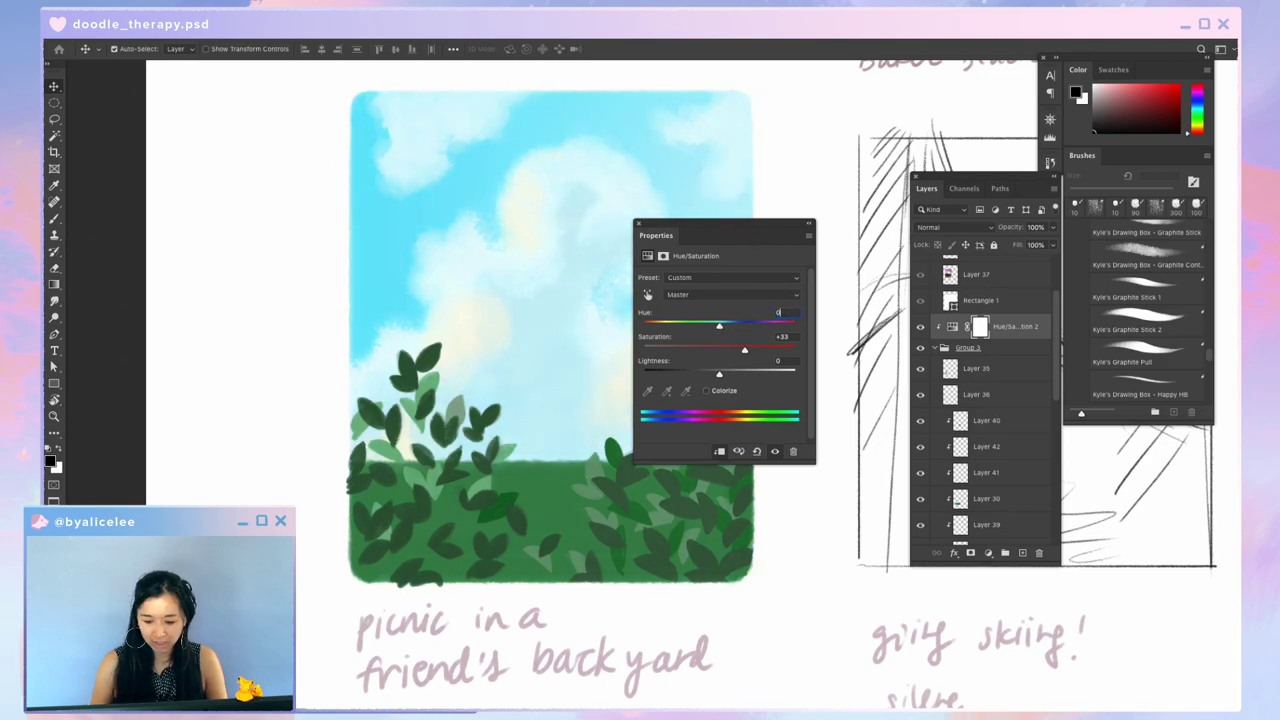
pyautogui.press('Tab')
pyautogui.moveTo(807, 222); pyautogui.dragTo(901, 210)
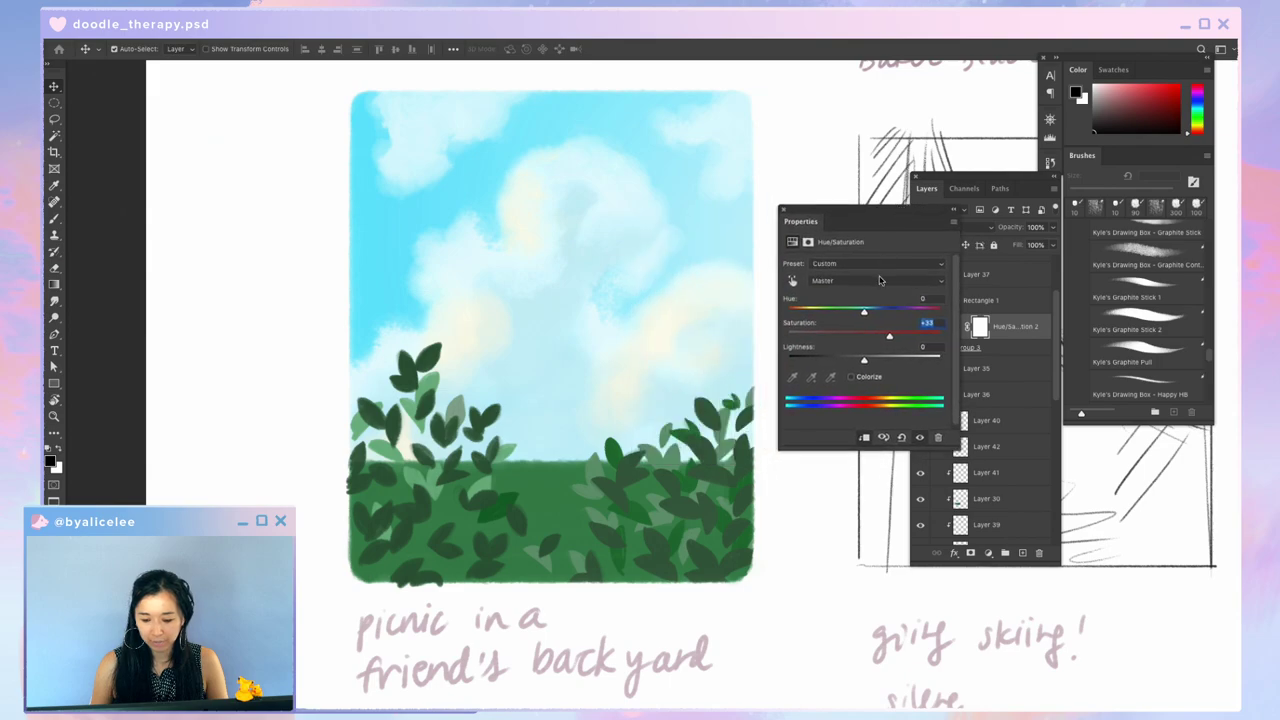
# Step: Set the picnic postcard's Hue/Saturation 2 adjustment to hue +23 and saturation +20, and close its settings
pyautogui.click(883, 310)
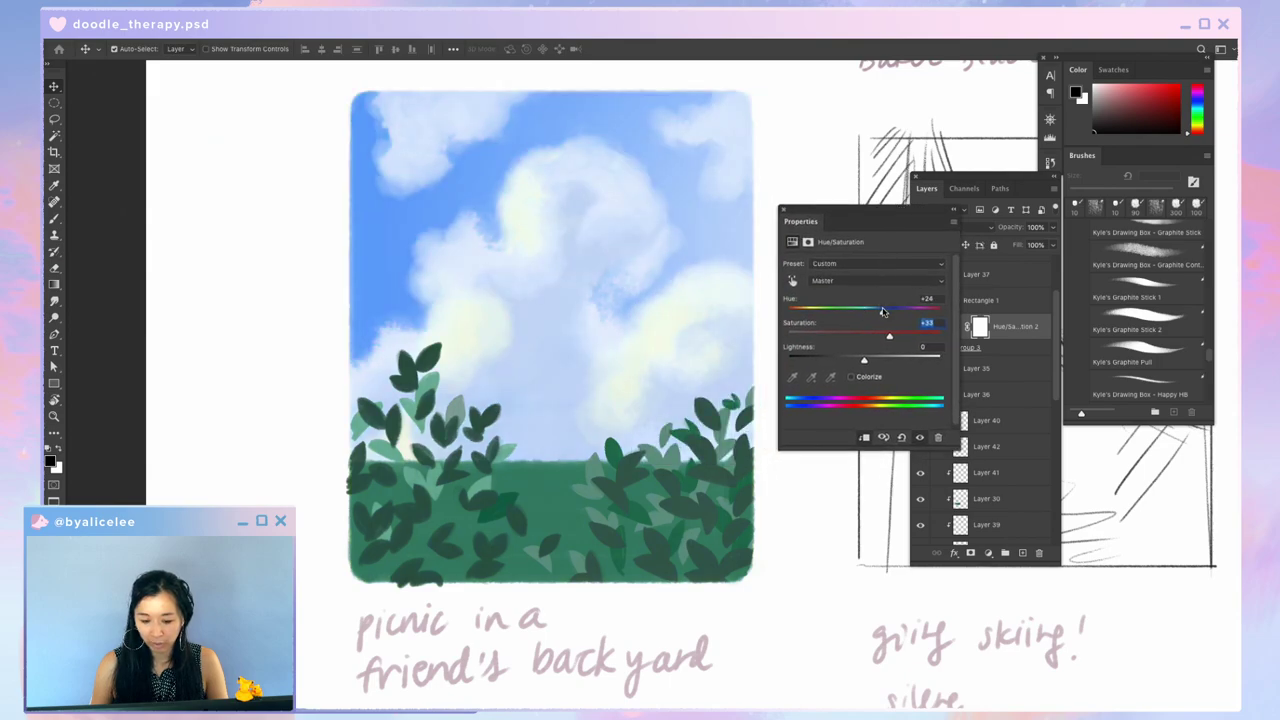
pyautogui.moveTo(883, 312); pyautogui.dragTo(881, 308)
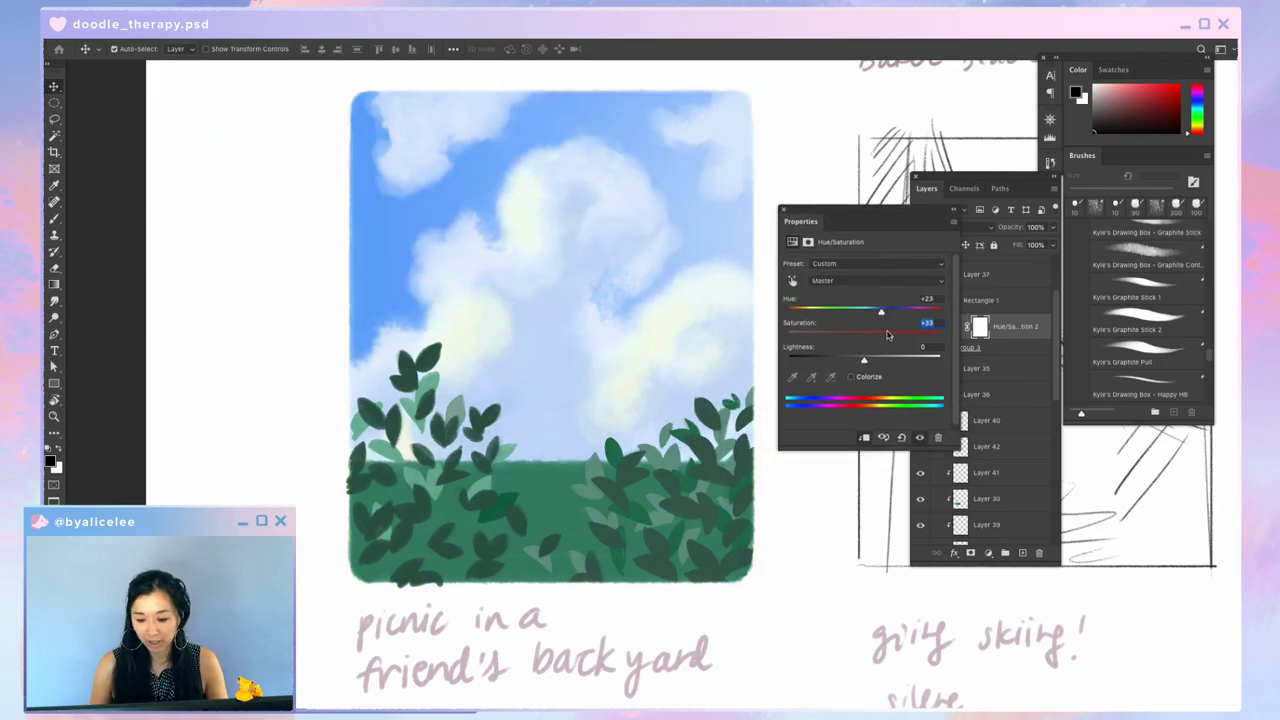
pyautogui.moveTo(889, 340)
pyautogui.mouseDown()
pyautogui.moveTo(864, 337)
pyautogui.moveTo(880, 338)
pyautogui.mouseUp()
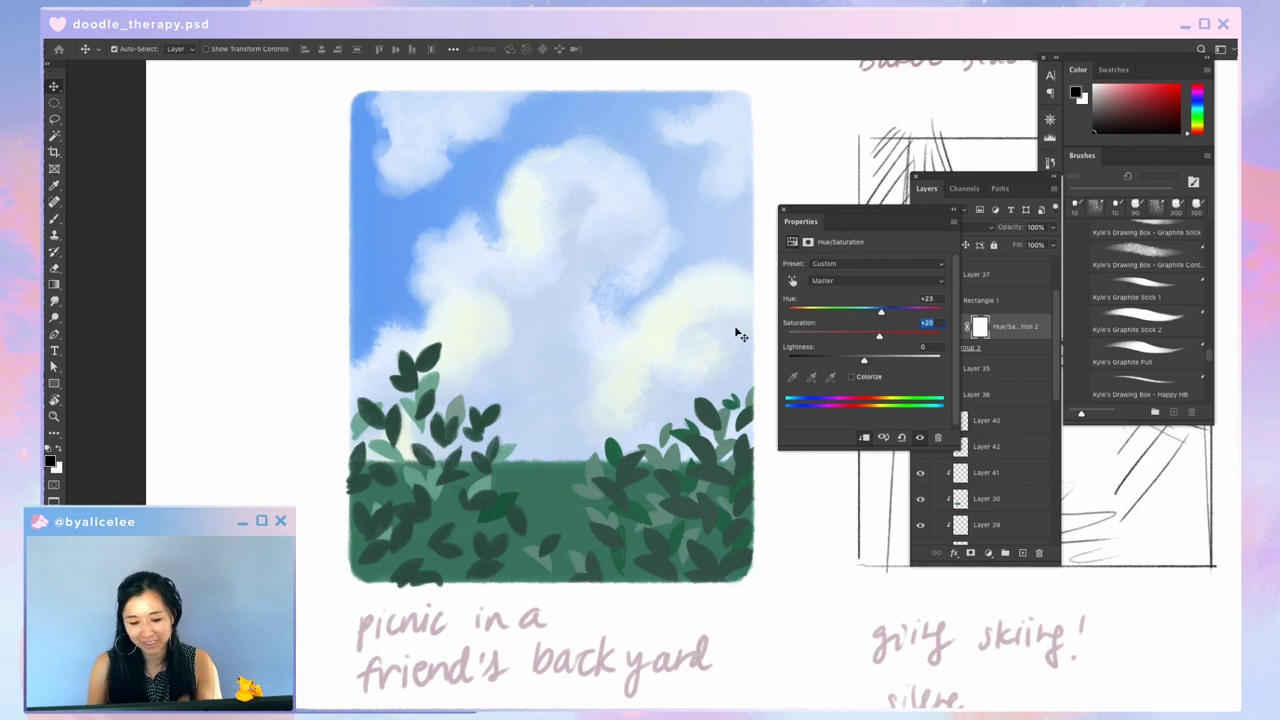
pyautogui.click(786, 210)
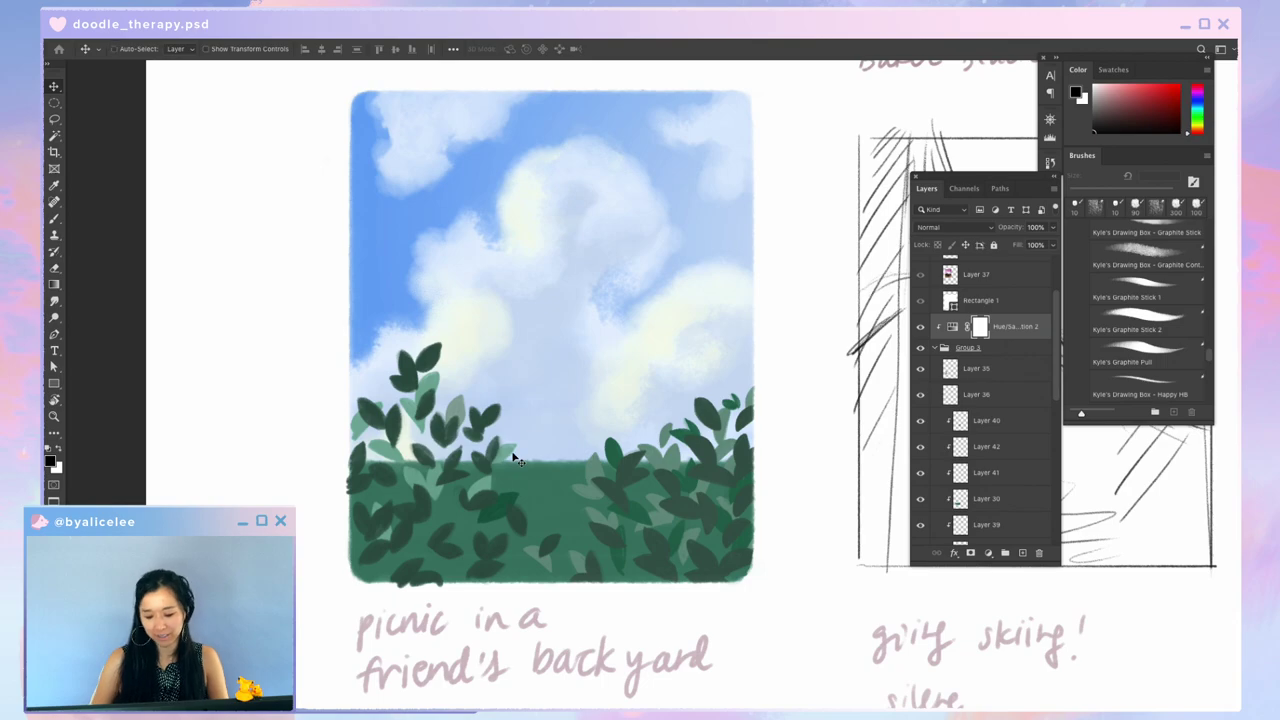
# Step: Compare the beach postcard with and without Hue/Saturation 1, and set that adjustment to saturation +15 and lightness +6
pyautogui.hotkey('ctrl', '0')
pyautogui.moveTo(608, 359); pyautogui.dragTo(532, 402)
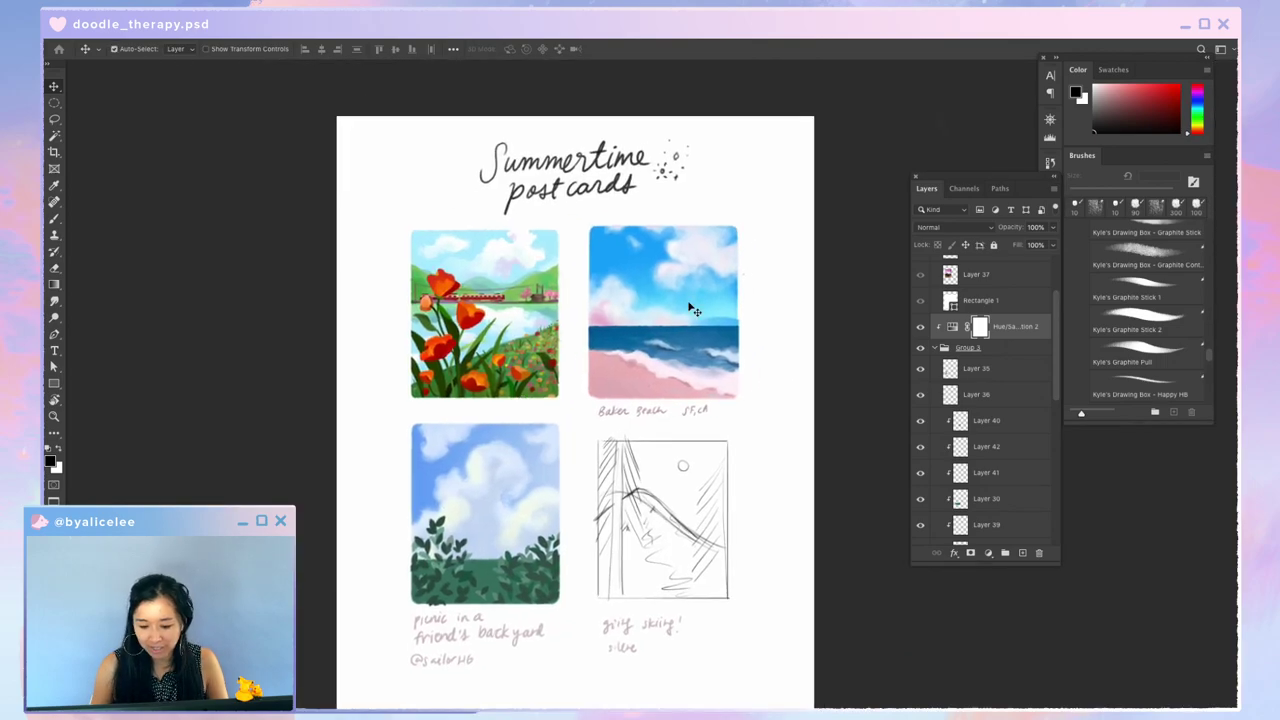
pyautogui.click(690, 305)
pyautogui.click(918, 465)
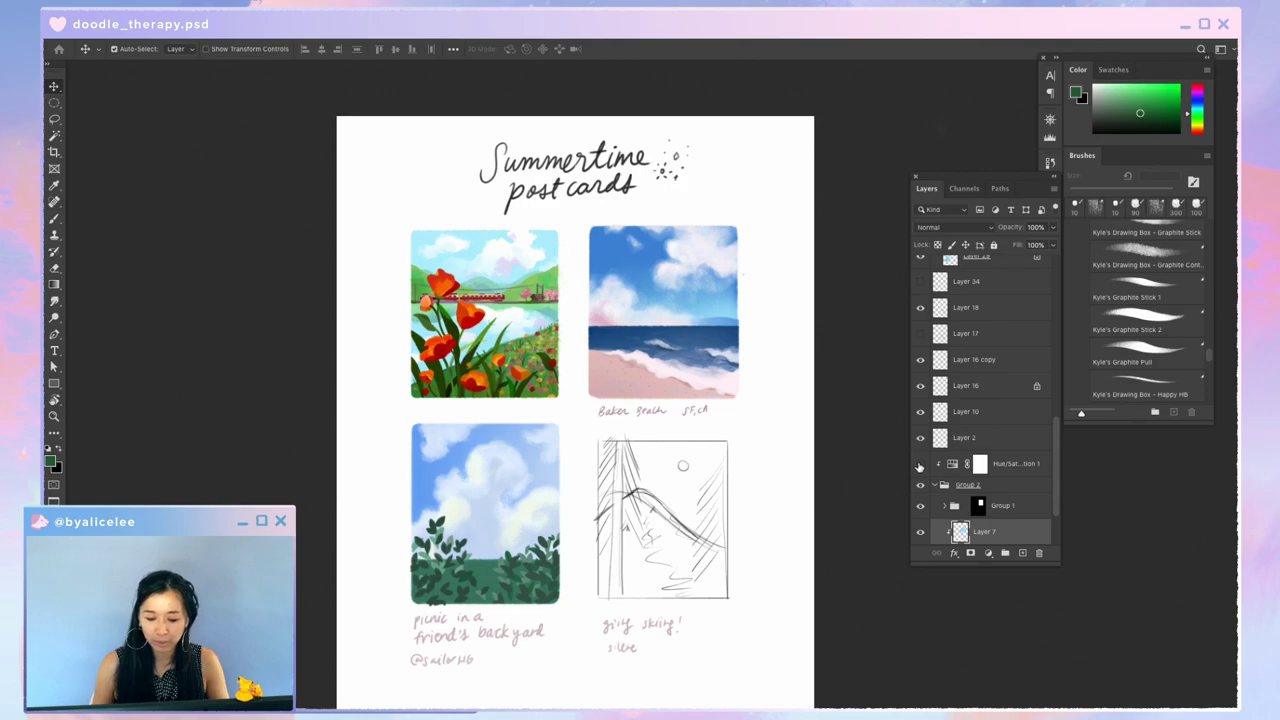
pyautogui.click(918, 466)
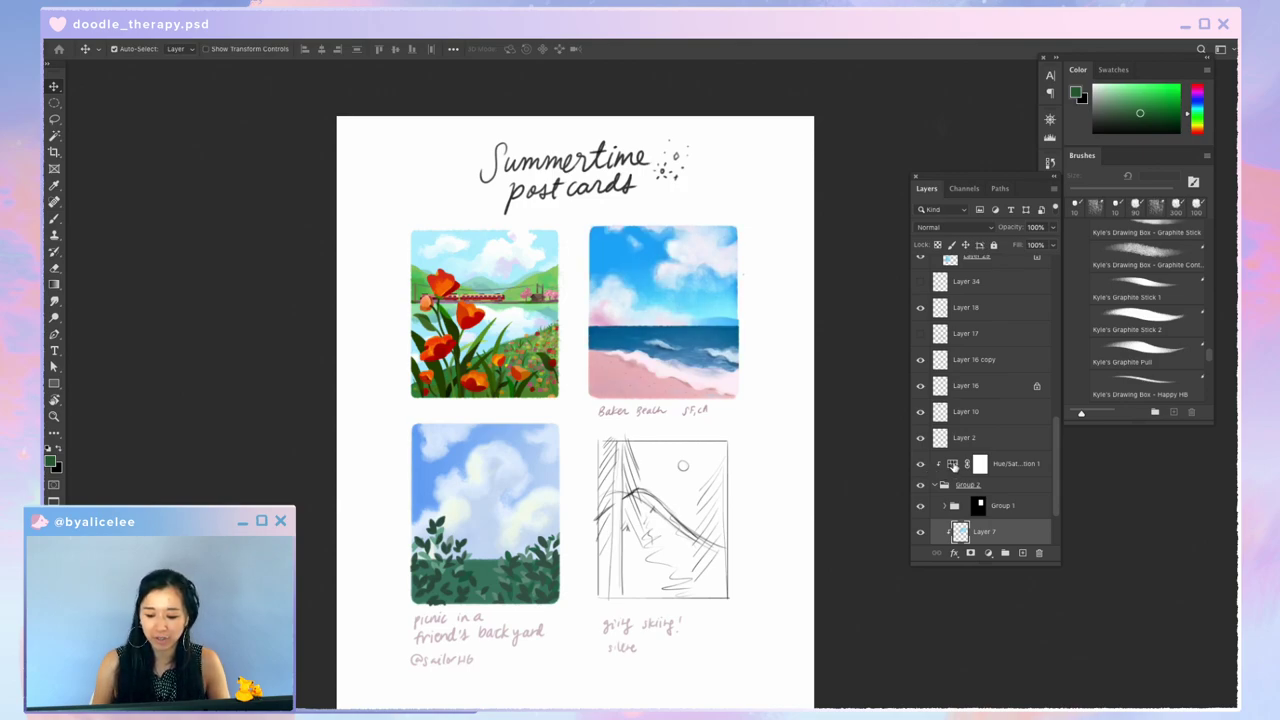
pyautogui.doubleClick(952, 465)
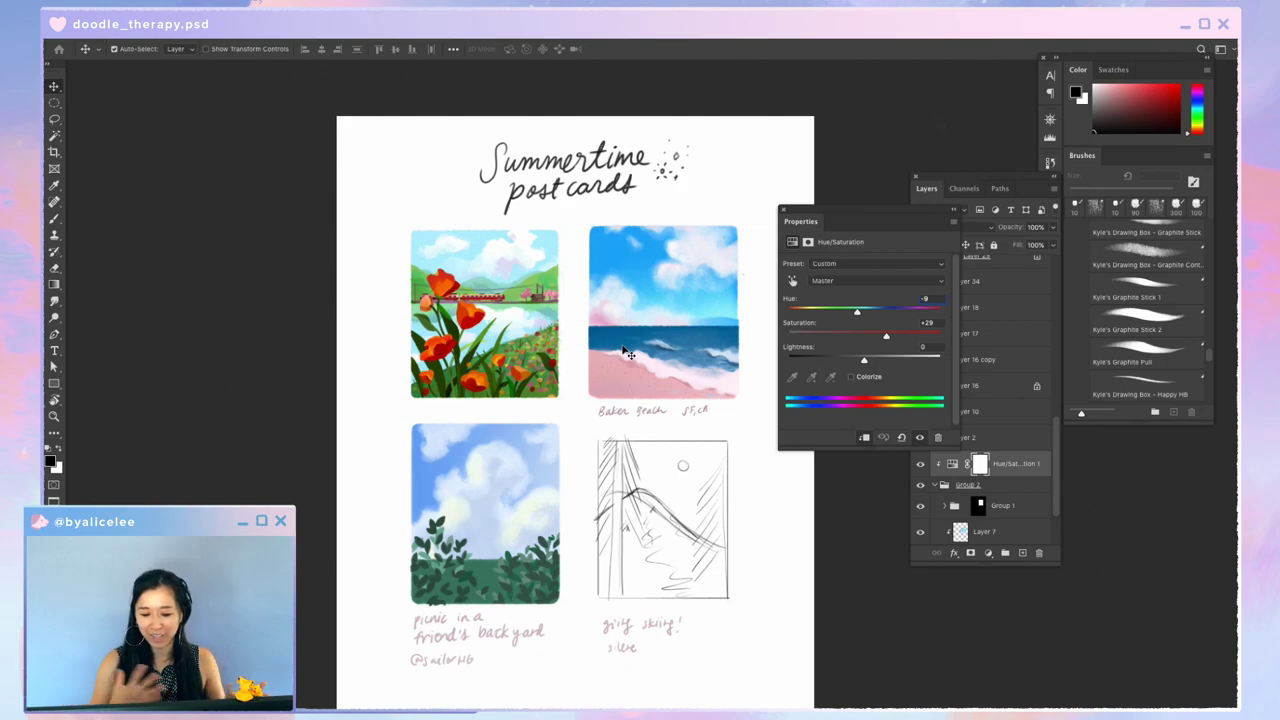
pyautogui.moveTo(885, 336); pyautogui.dragTo(869, 360)
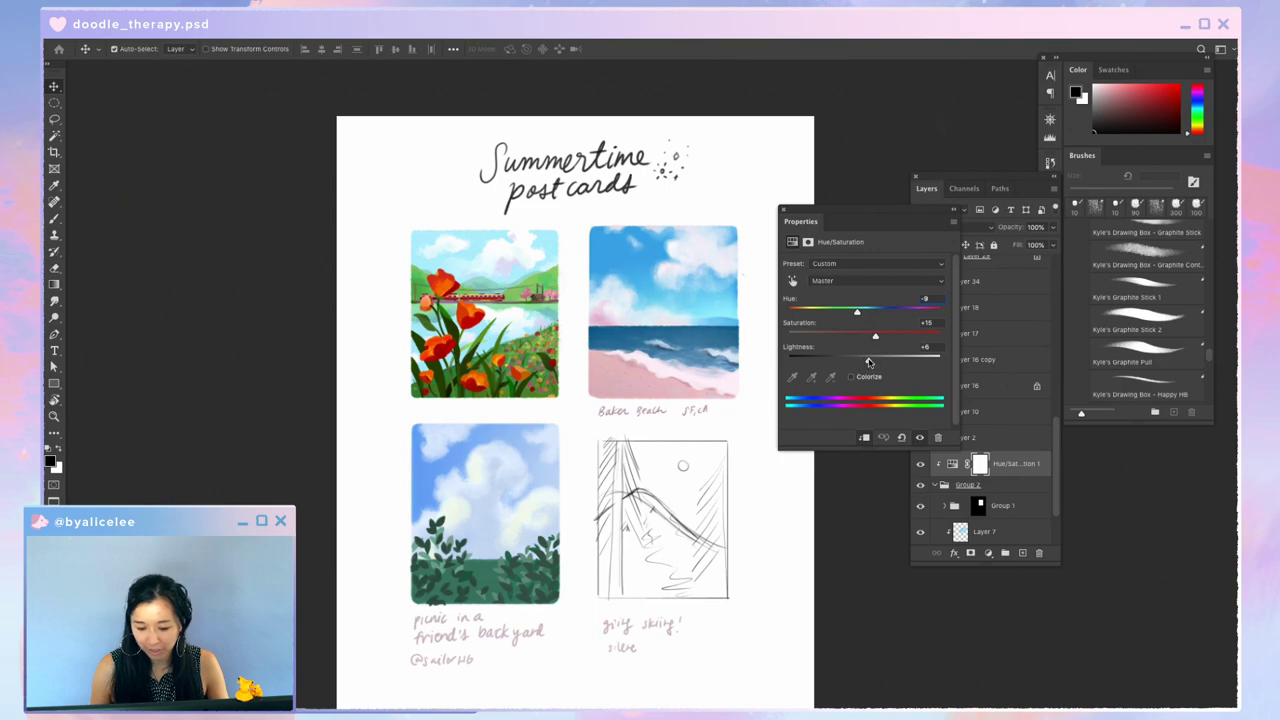
# Step: Add a Levels adjustment above Hue/Saturation 1 and clip it to the beach postcard's Group 2
pyautogui.click(989, 553)
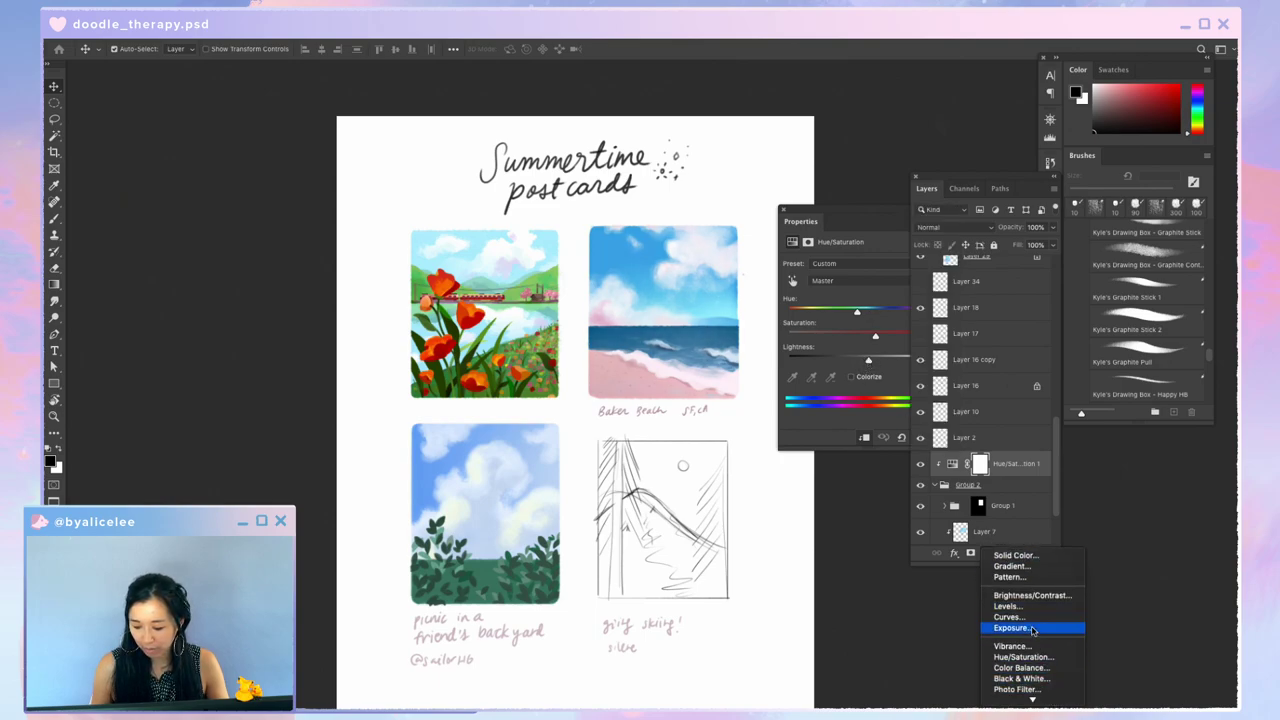
pyautogui.click(1006, 606)
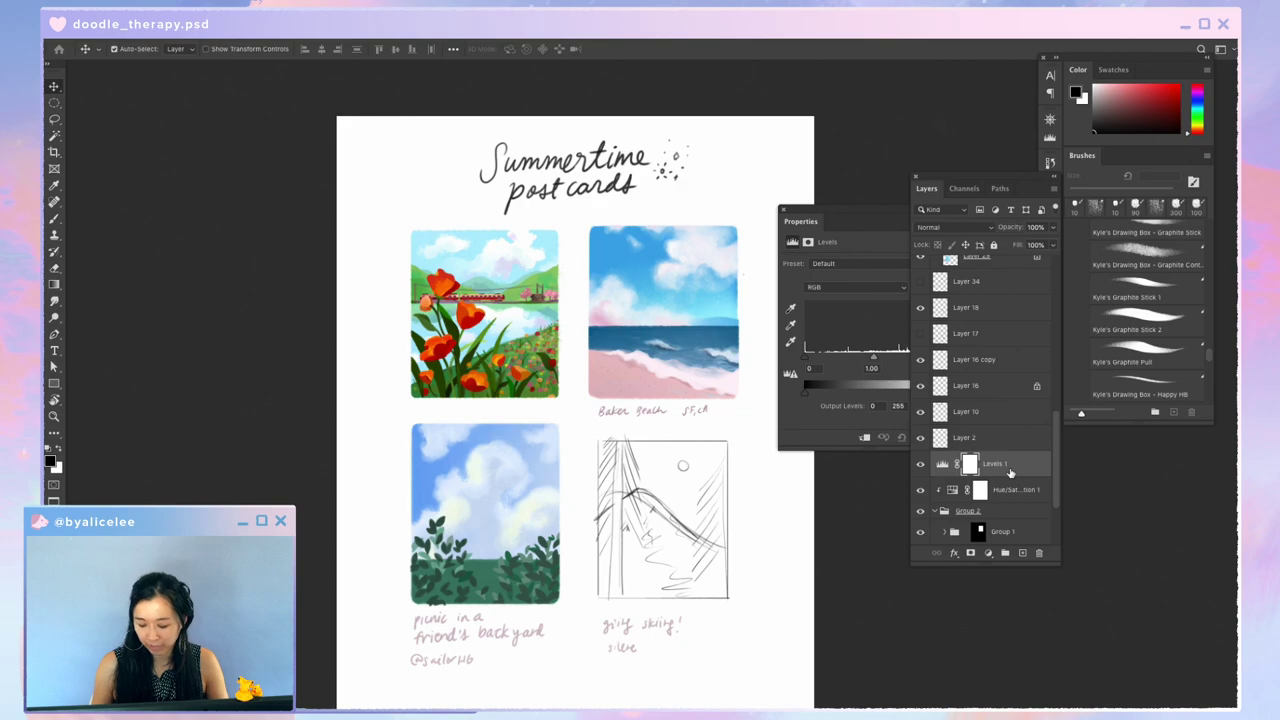
pyautogui.keyDown('alt'); pyautogui.click(1014, 477); pyautogui.keyUp('alt')
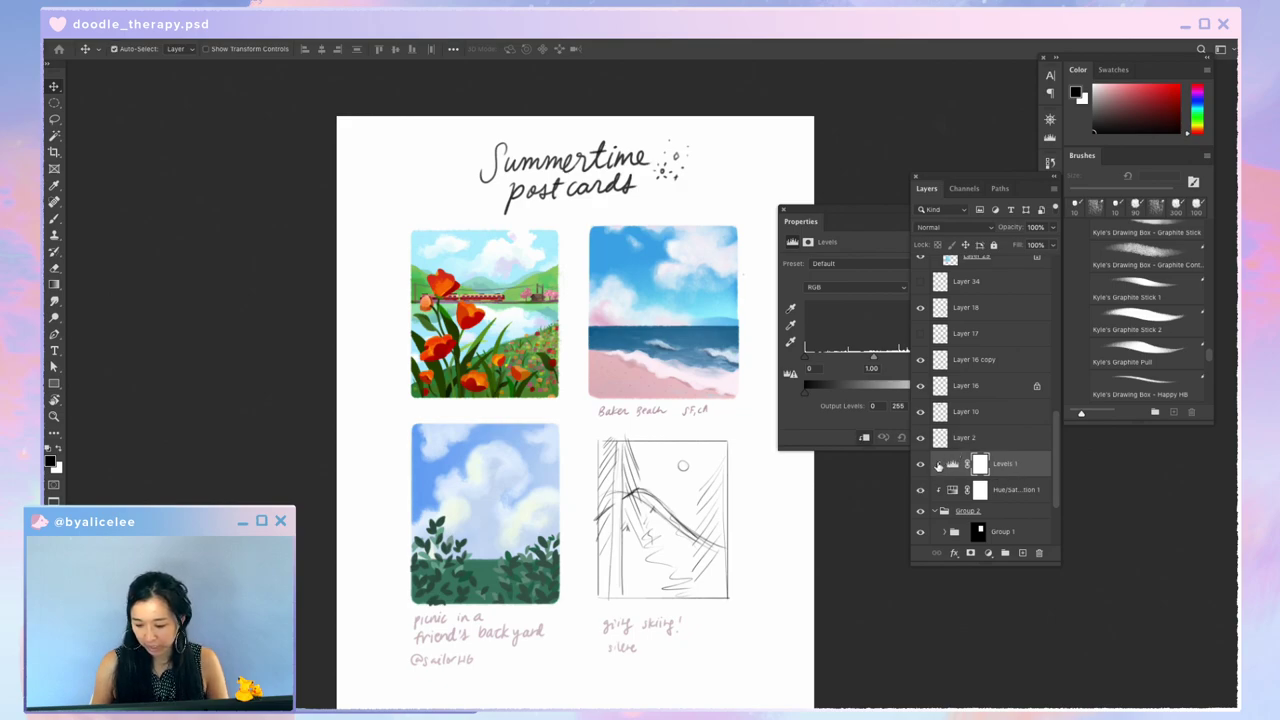
# Step: Brighten the beach postcard by setting the Levels 1 midtones to 1.39 with the black input at 0, and close the settings
pyautogui.moveTo(858, 212); pyautogui.dragTo(893, 146)
pyautogui.moveTo(857, 186); pyautogui.dragTo(903, 163)
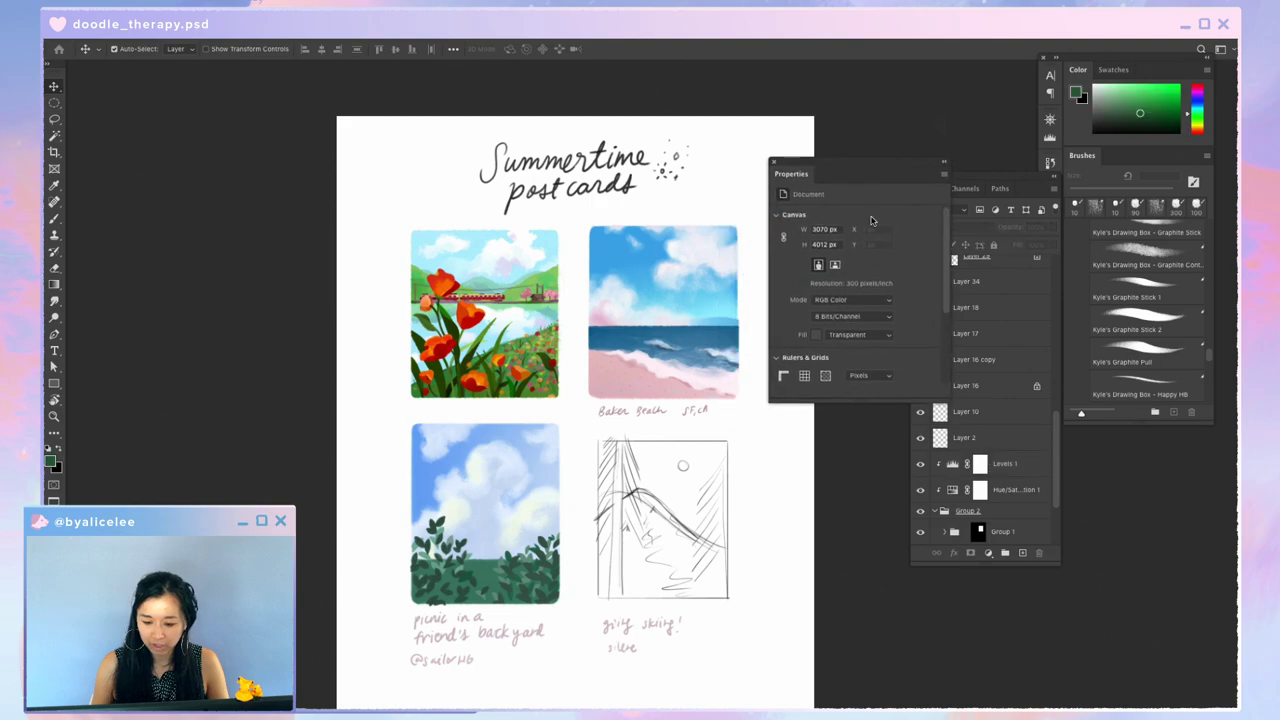
pyautogui.click(953, 465)
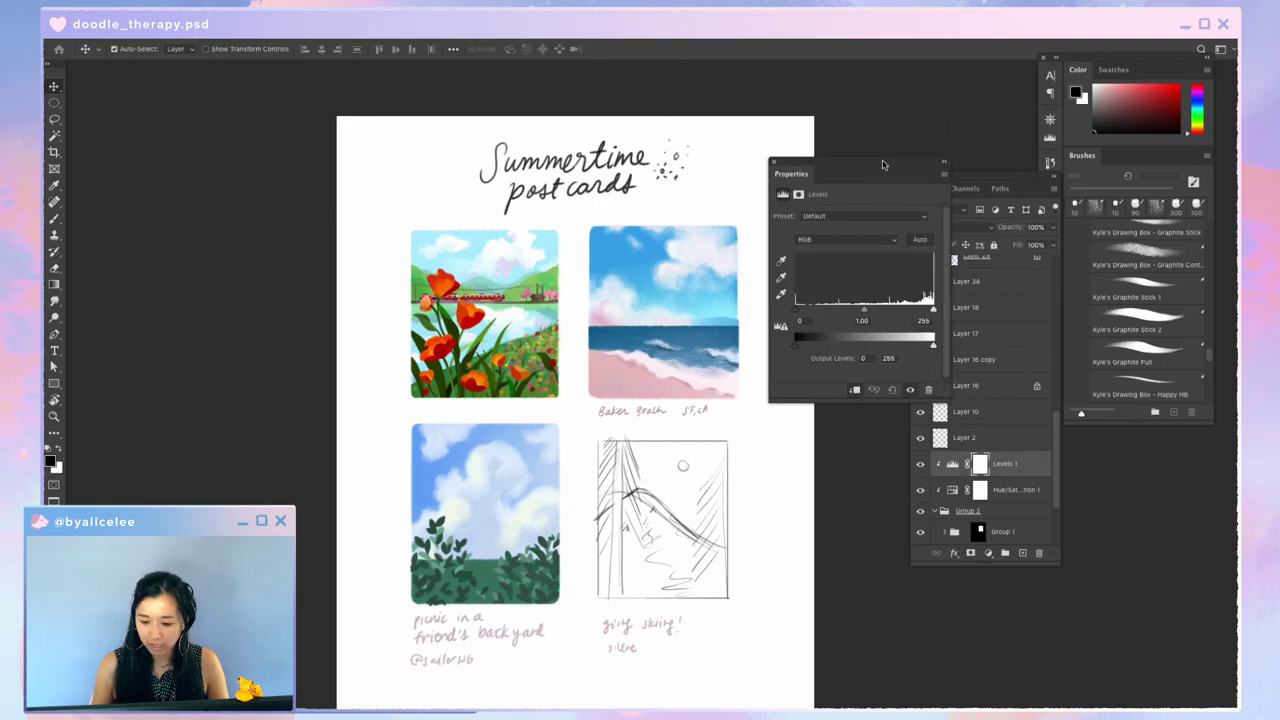
pyautogui.moveTo(888, 168); pyautogui.dragTo(864, 134)
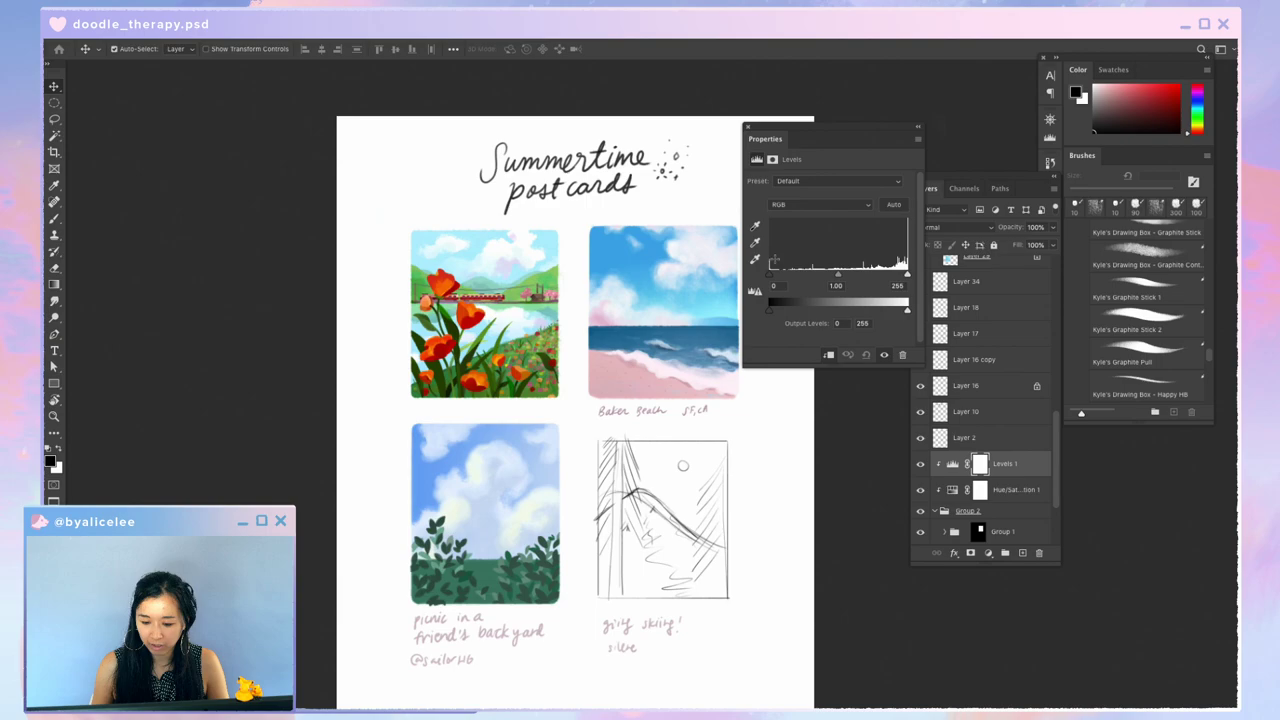
pyautogui.moveTo(769, 274)
pyautogui.mouseDown()
pyautogui.moveTo(798, 278)
pyautogui.moveTo(777, 276)
pyautogui.mouseUp()
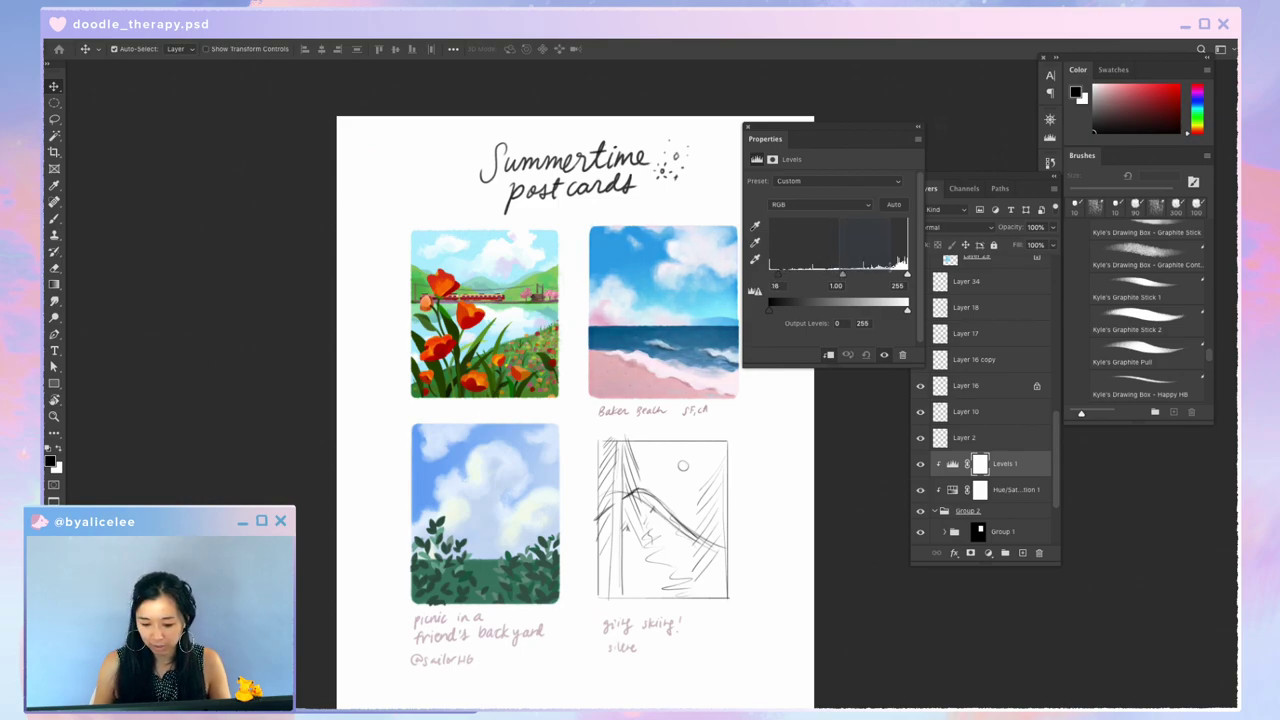
pyautogui.moveTo(841, 277)
pyautogui.mouseDown()
pyautogui.moveTo(859, 276)
pyautogui.moveTo(819, 262)
pyautogui.moveTo(752, 275)
pyautogui.moveTo(830, 268)
pyautogui.mouseUp()
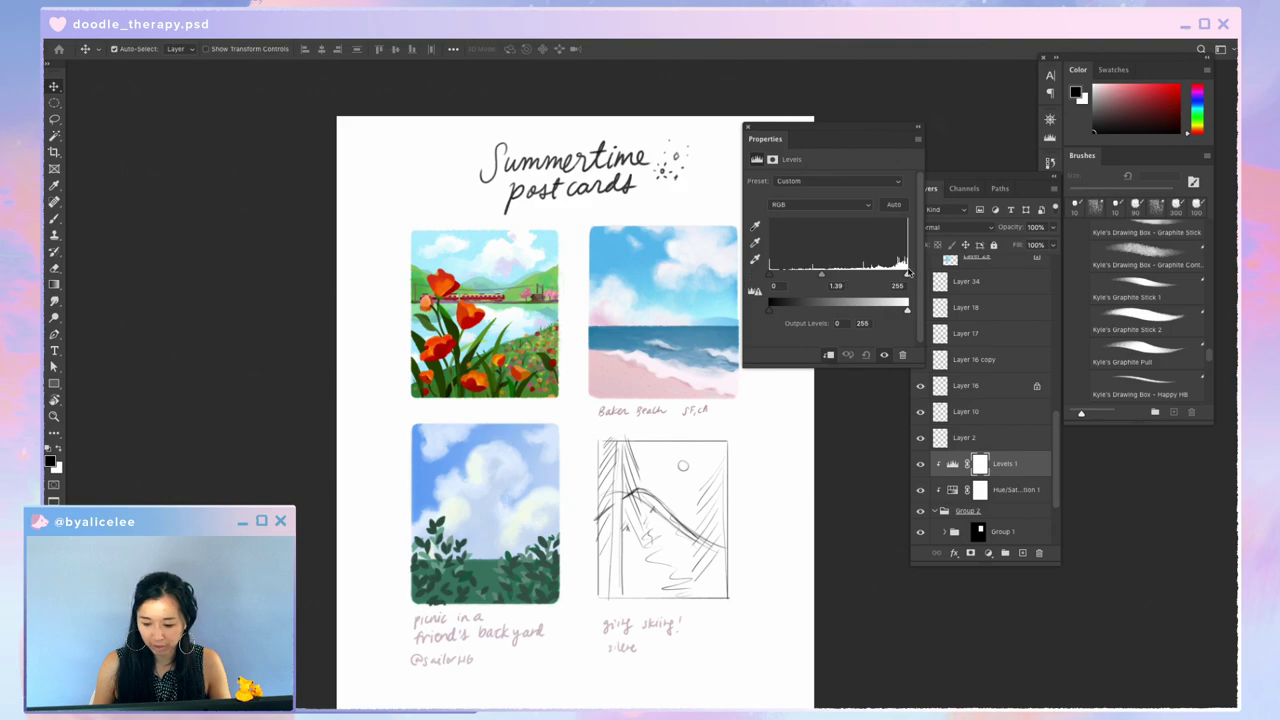
pyautogui.click(749, 127)
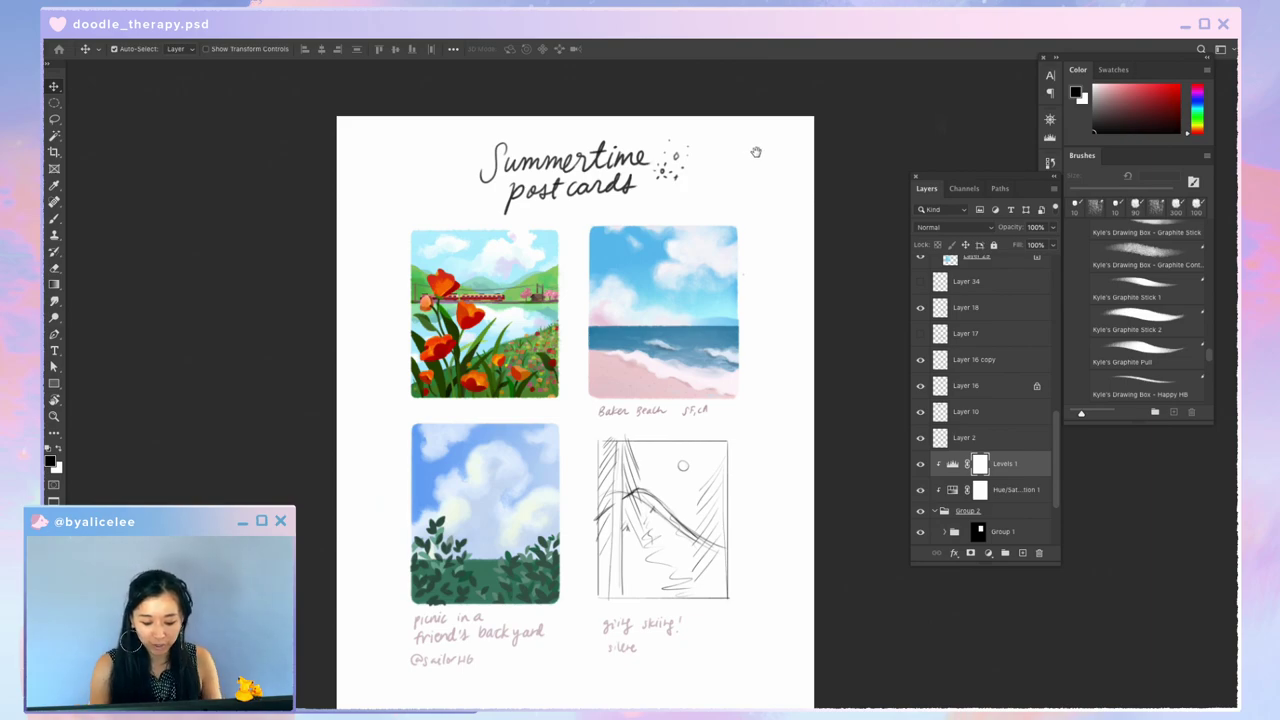
# Step: Paint extra leaves low in the picnic postcard's right bush on Layer 42, using its sampled dark green and the 10 px Happy HB brush
pyautogui.moveTo(574, 538); pyautogui.dragTo(683, 346)
pyautogui.hotkey('ctrl', '=')
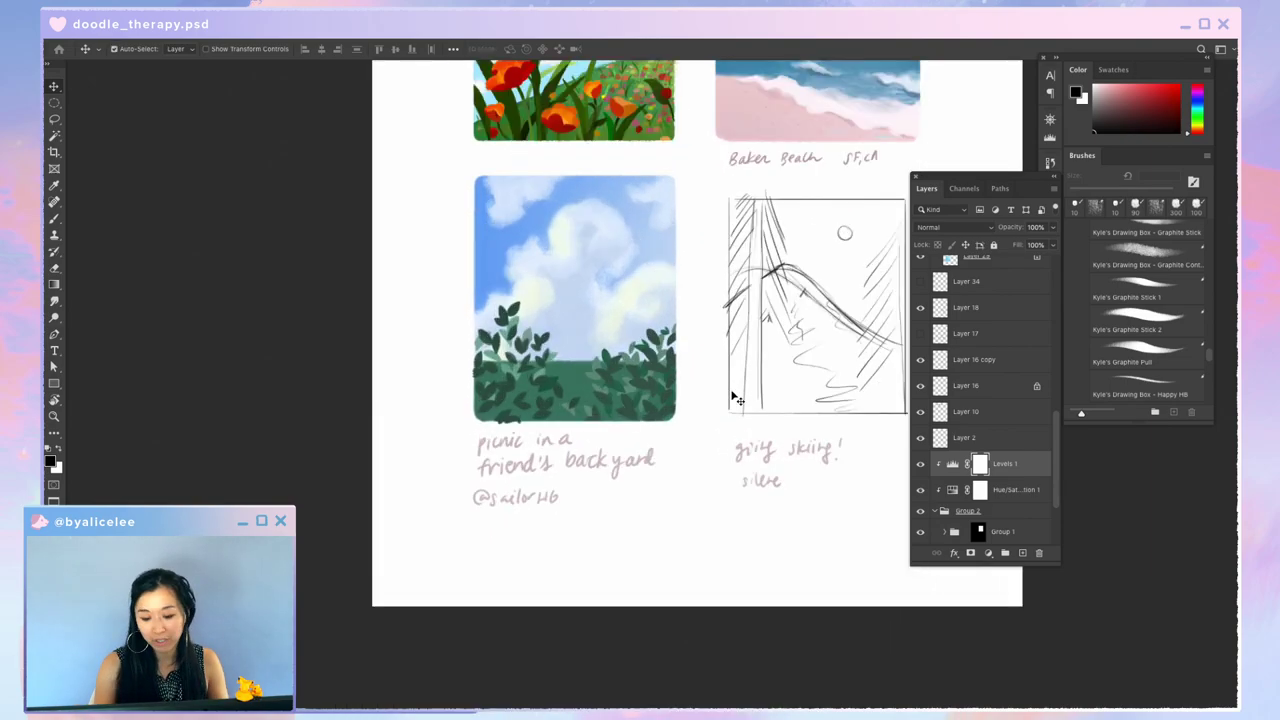
pyautogui.hotkey('ctrl', '=')
pyautogui.hotkey('ctrl', '=')
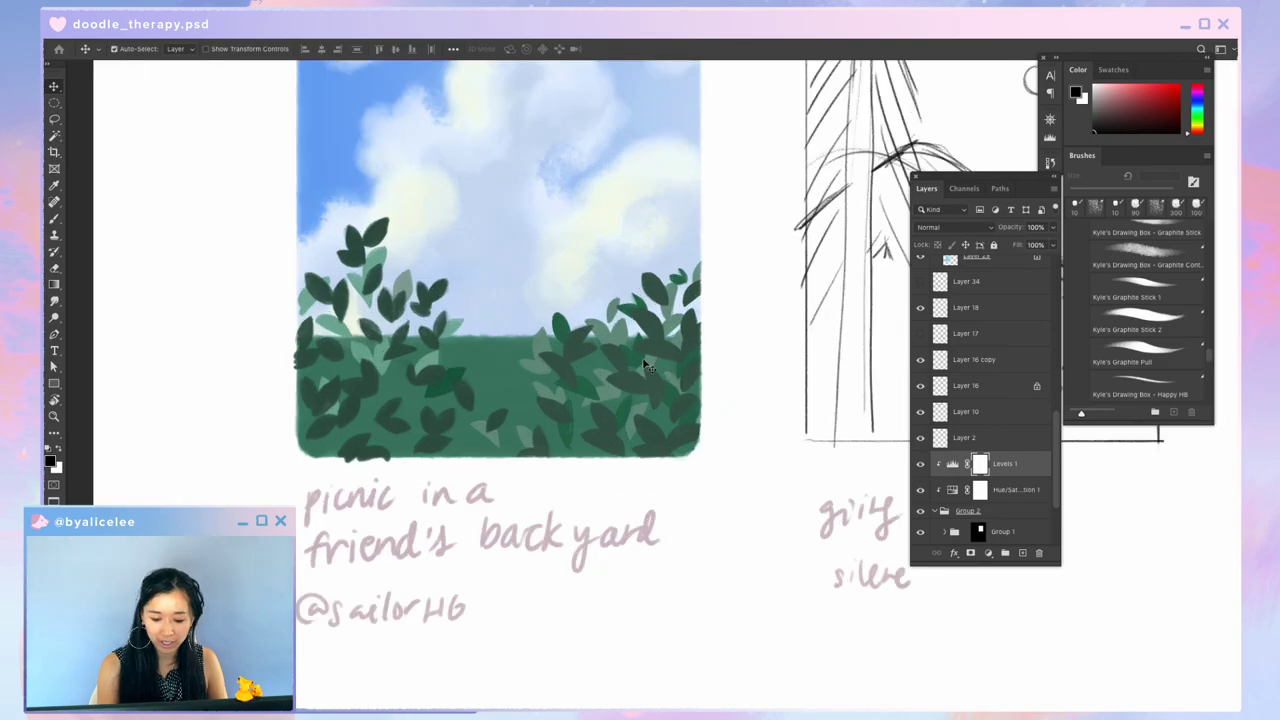
pyautogui.click(586, 408)
pyautogui.press('i')
pyautogui.click(585, 406)
pyautogui.press('b')
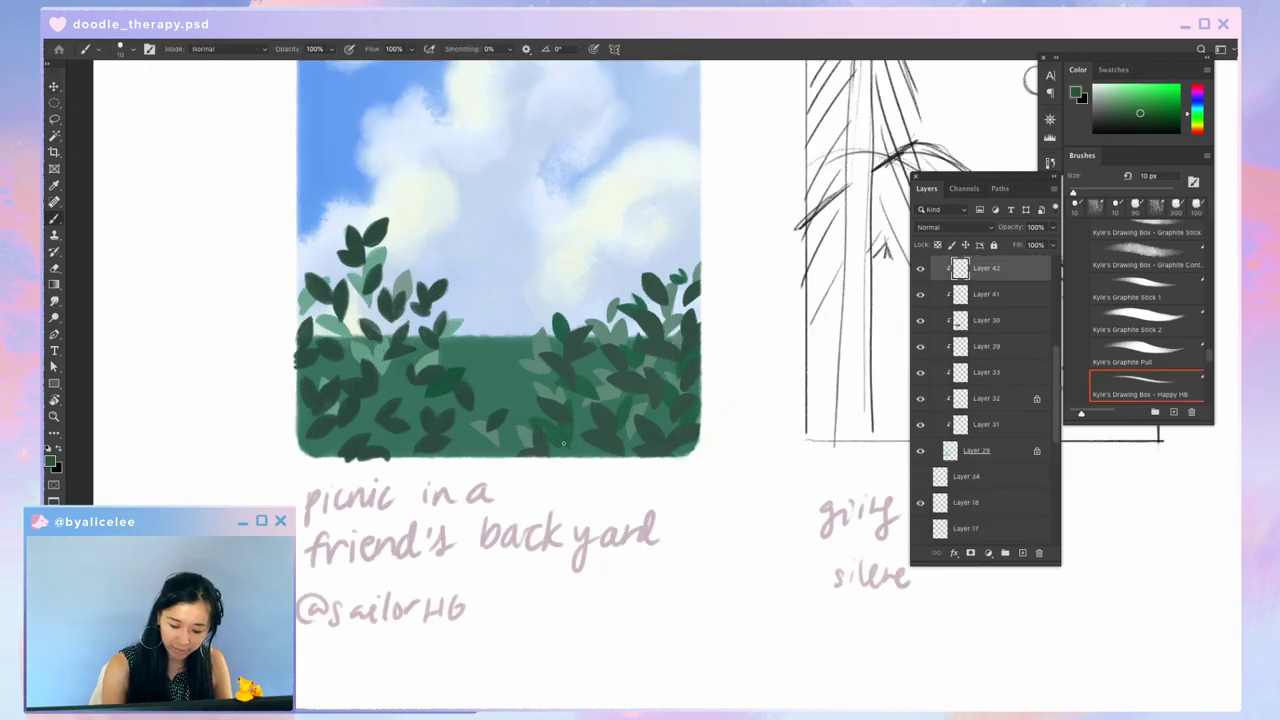
pyautogui.press('e')
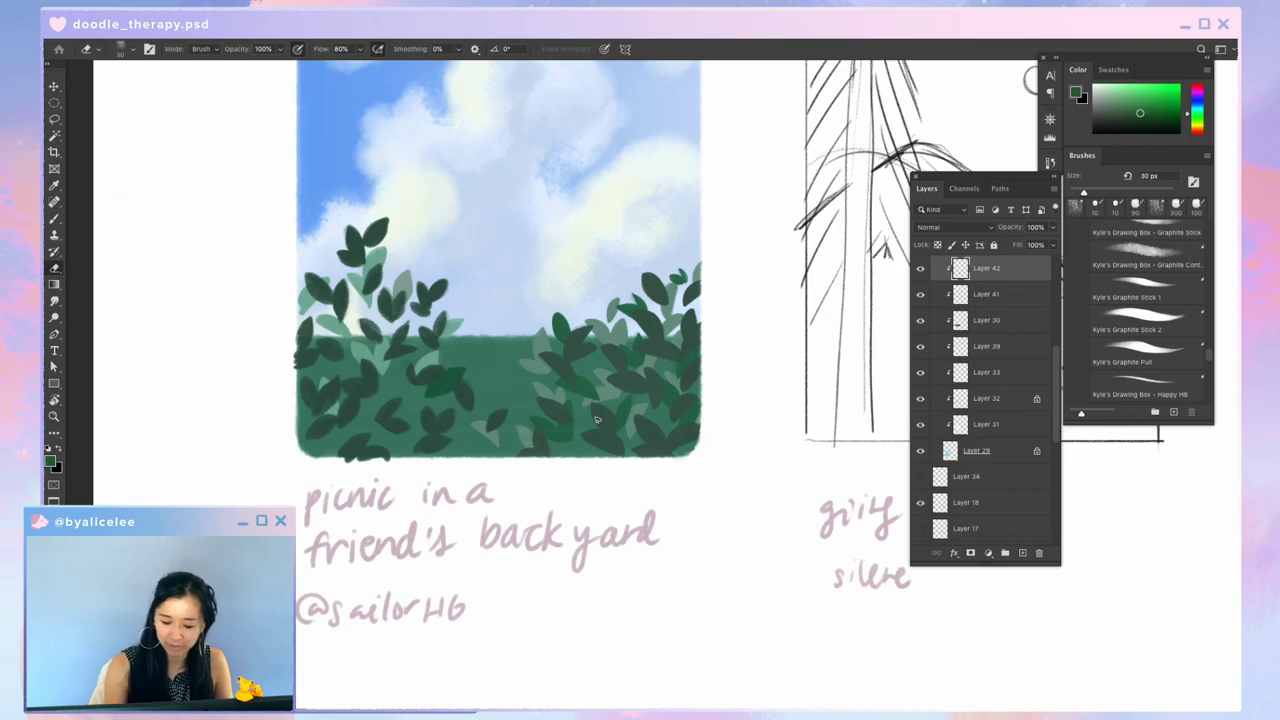
pyautogui.press('b')
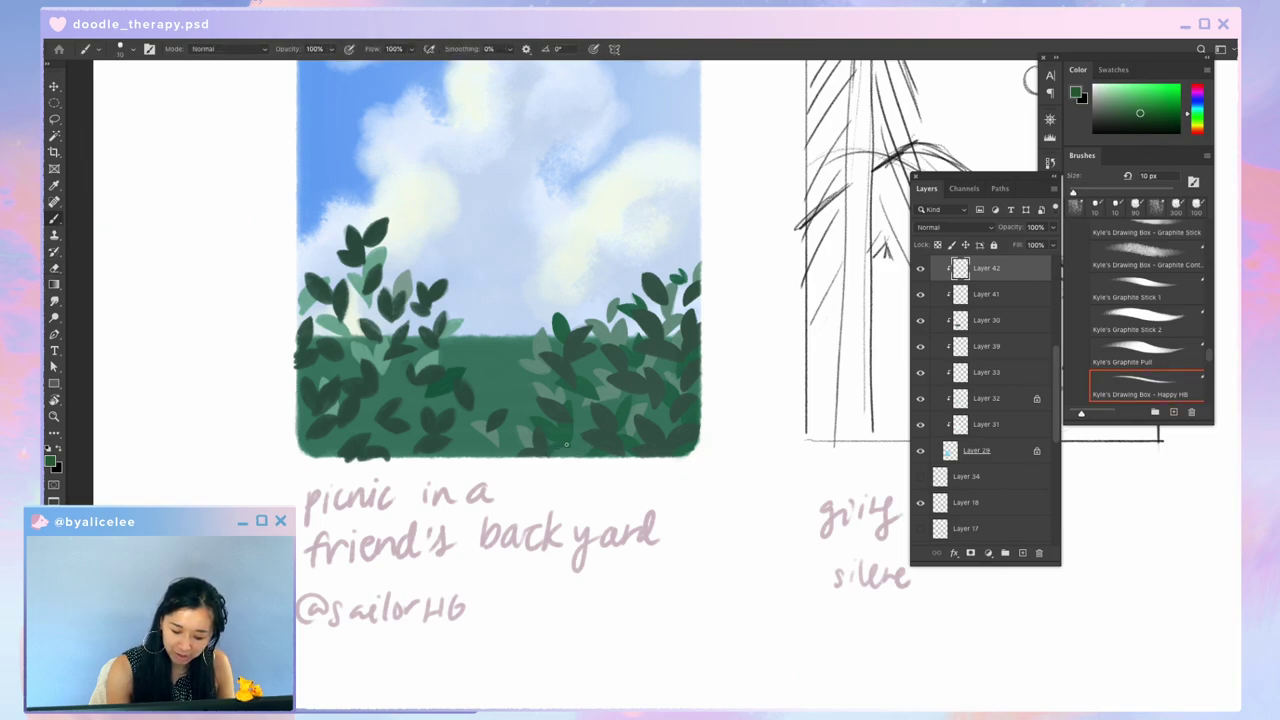
pyautogui.moveTo(572, 446); pyautogui.dragTo(572, 411)
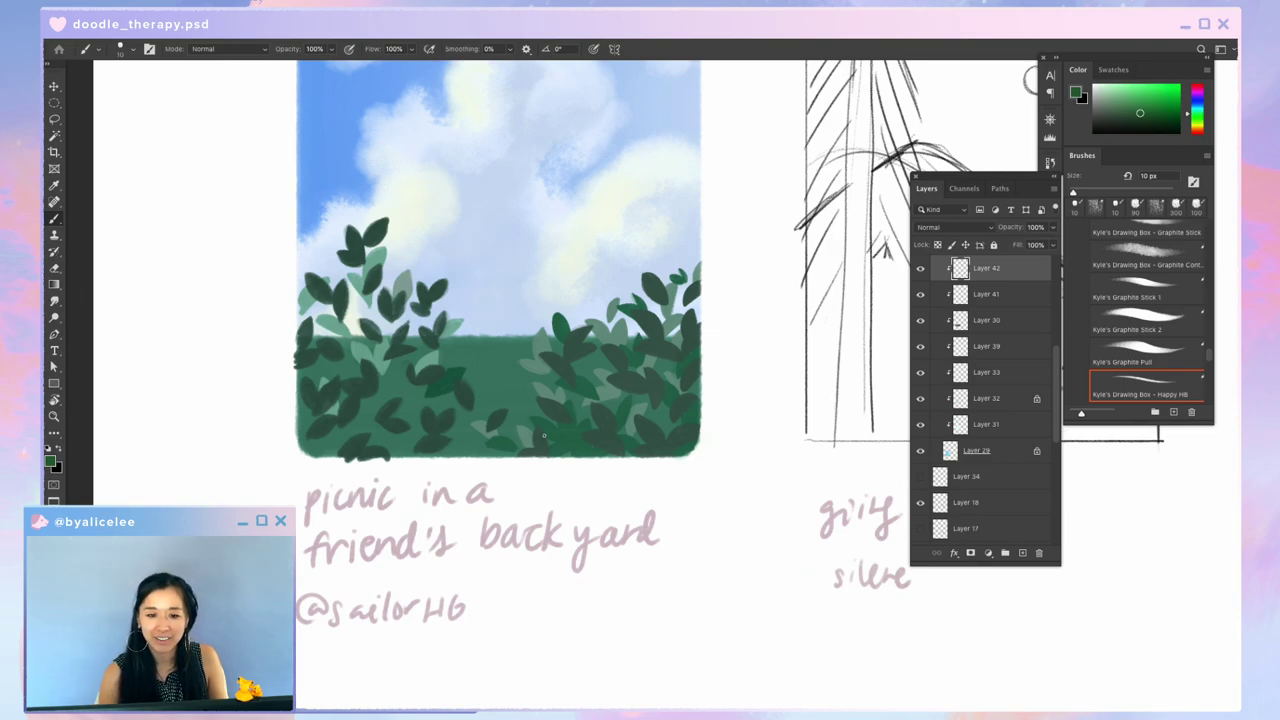
# Step: Add more dark green leaves along the upper and inner edges of the picnic postcard's right bush on Layer 42
pyautogui.moveTo(662, 410); pyautogui.dragTo(648, 568)
pyautogui.press('super+minus')
pyautogui.moveTo(786, 320)
pyautogui.mouseDown()
pyautogui.moveTo(697, 451)
pyautogui.moveTo(628, 600)
pyautogui.moveTo(633, 537)
pyautogui.moveTo(680, 407)
pyautogui.mouseUp()
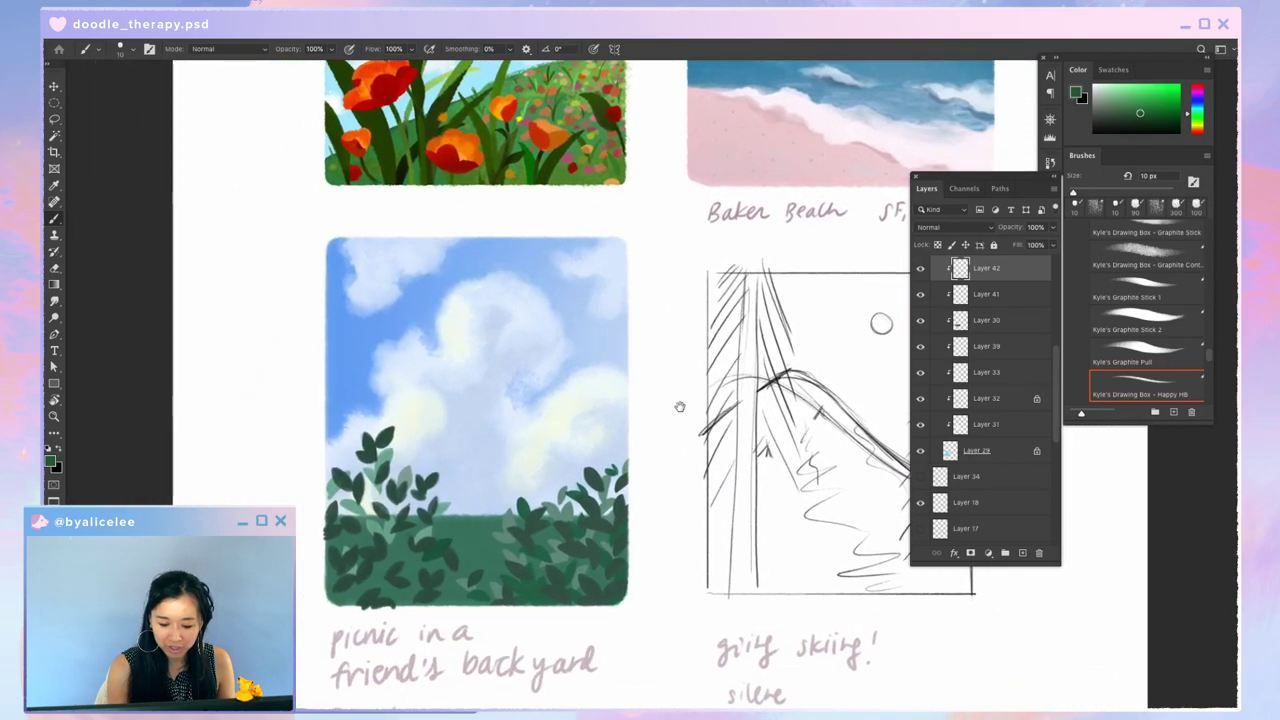
pyautogui.moveTo(698, 493); pyautogui.dragTo(699, 441)
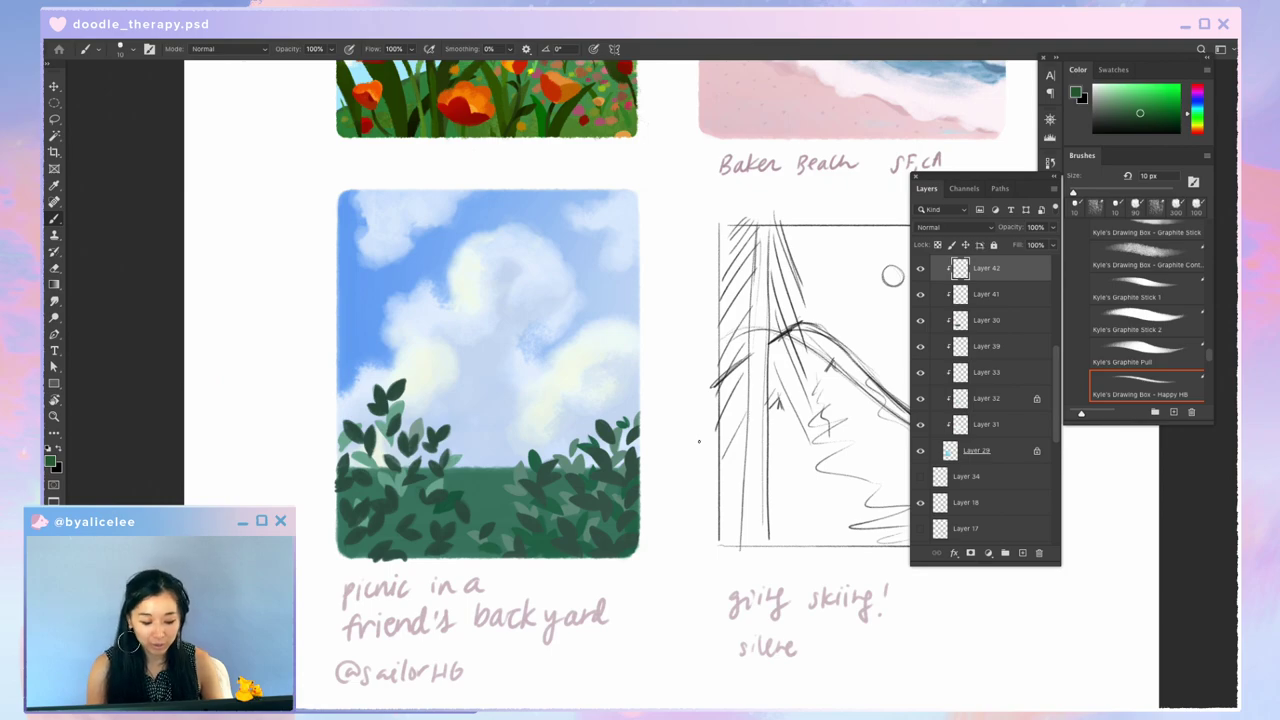
pyautogui.moveTo(699, 441); pyautogui.dragTo(782, 314)
pyautogui.press('super+plus')
pyautogui.press('super+plus')
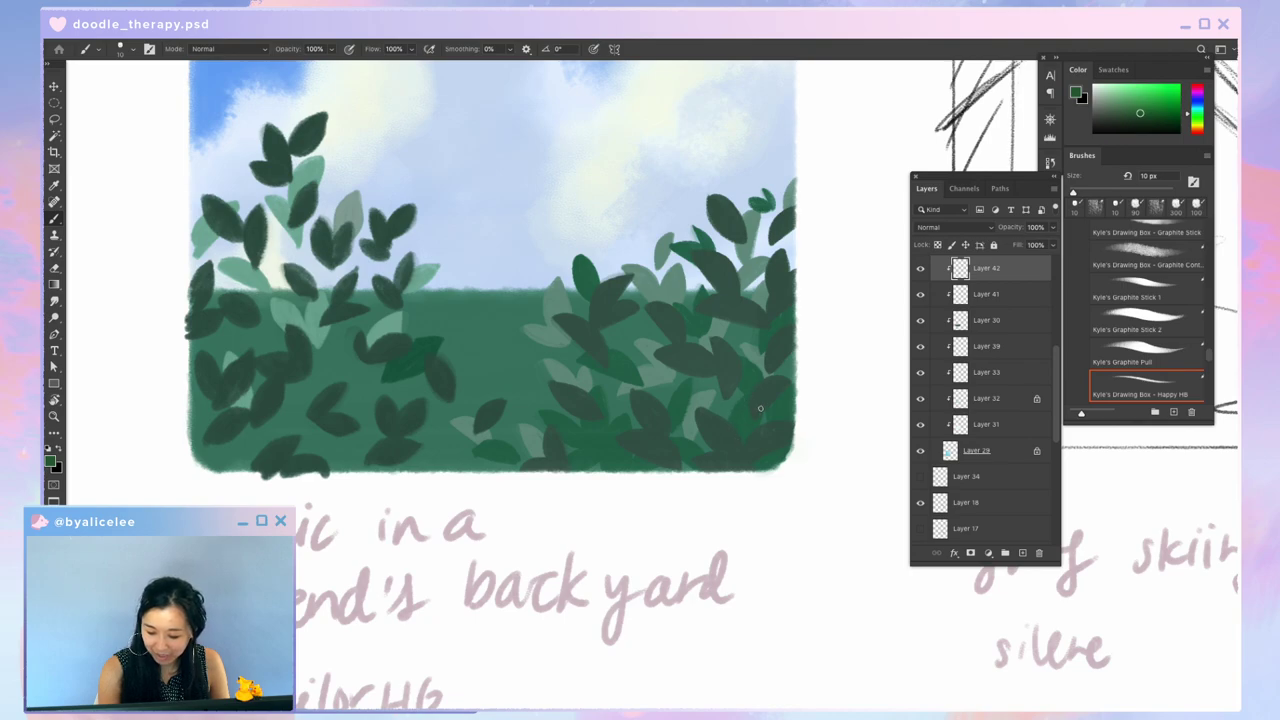
pyautogui.scroll(3, 775, 405)
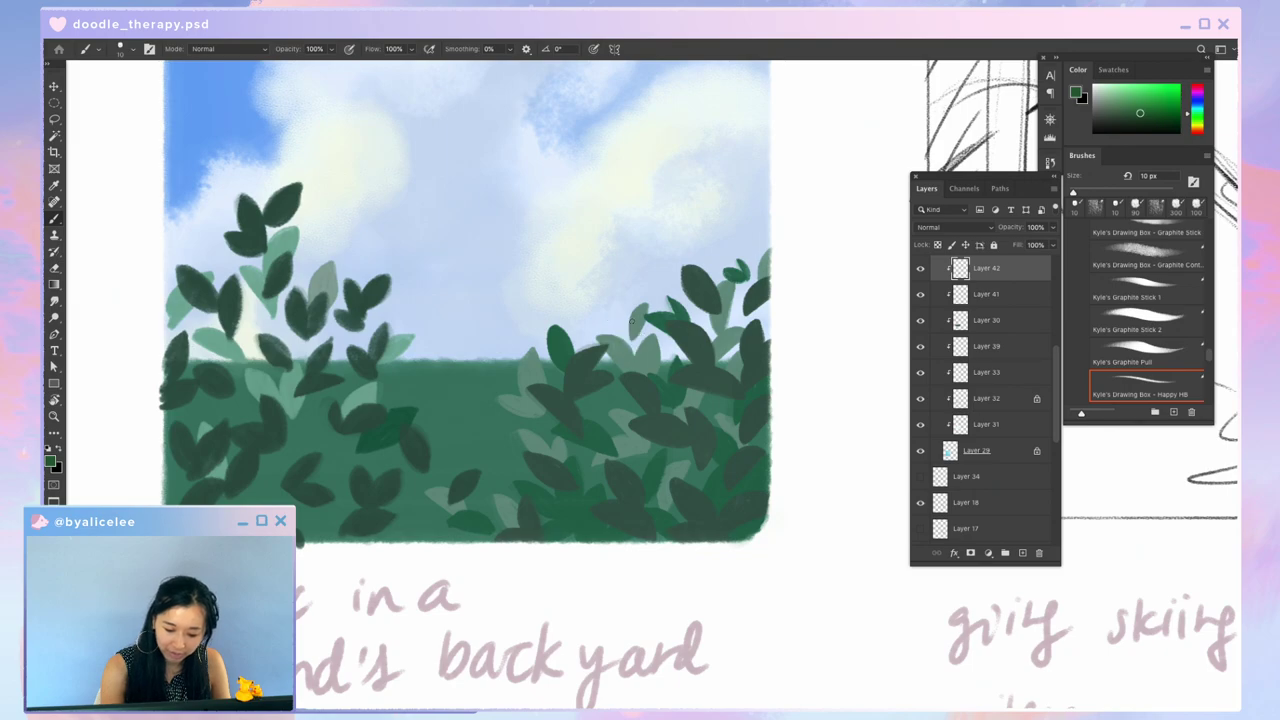
pyautogui.moveTo(491, 446)
pyautogui.mouseDown()
pyautogui.moveTo(518, 431)
pyautogui.moveTo(494, 426)
pyautogui.moveTo(513, 423)
pyautogui.moveTo(488, 445)
pyautogui.mouseUp()
# Step: Undo the last leaf strokes on Layer 42 and touch up the right bush's inner edge with the Eraser
pyautogui.press('super+z')
pyautogui.press('super+z')
pyautogui.hotkey('ctrl', 'z')
pyautogui.press('e')
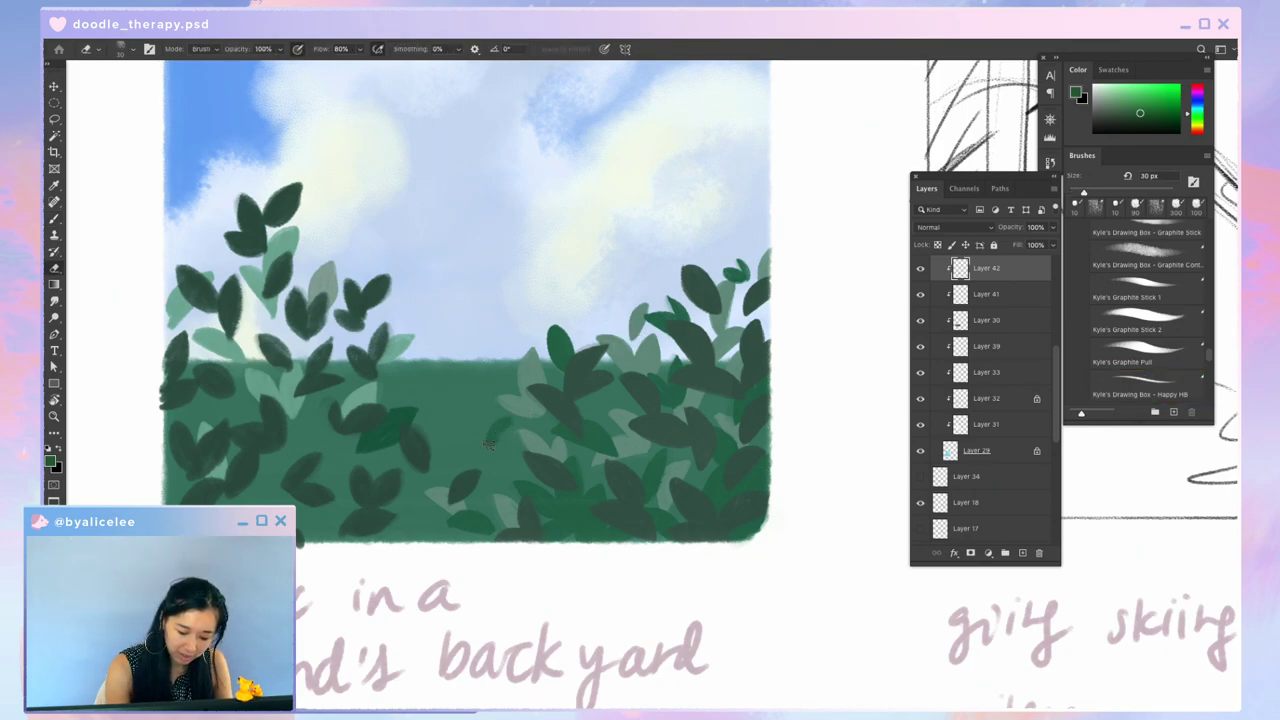
pyautogui.press('b')
# Step: Raise Layer 42 above Layer 40, duplicate it, and clip the horizontally flipped copy directly beneath the original
pyautogui.hotkey('ctrl', '-')
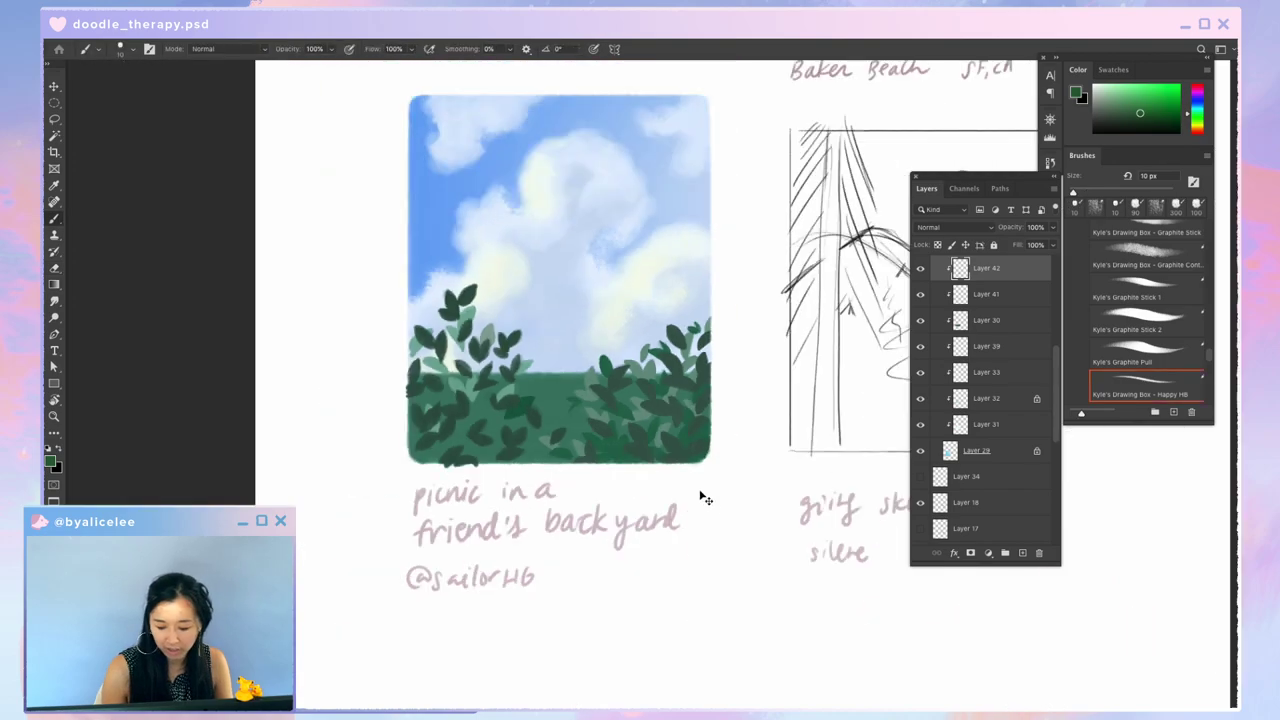
pyautogui.press('super+minus')
pyautogui.press('super+plus')
pyautogui.press('super+plus')
pyautogui.moveTo(671, 391); pyautogui.dragTo(863, 313)
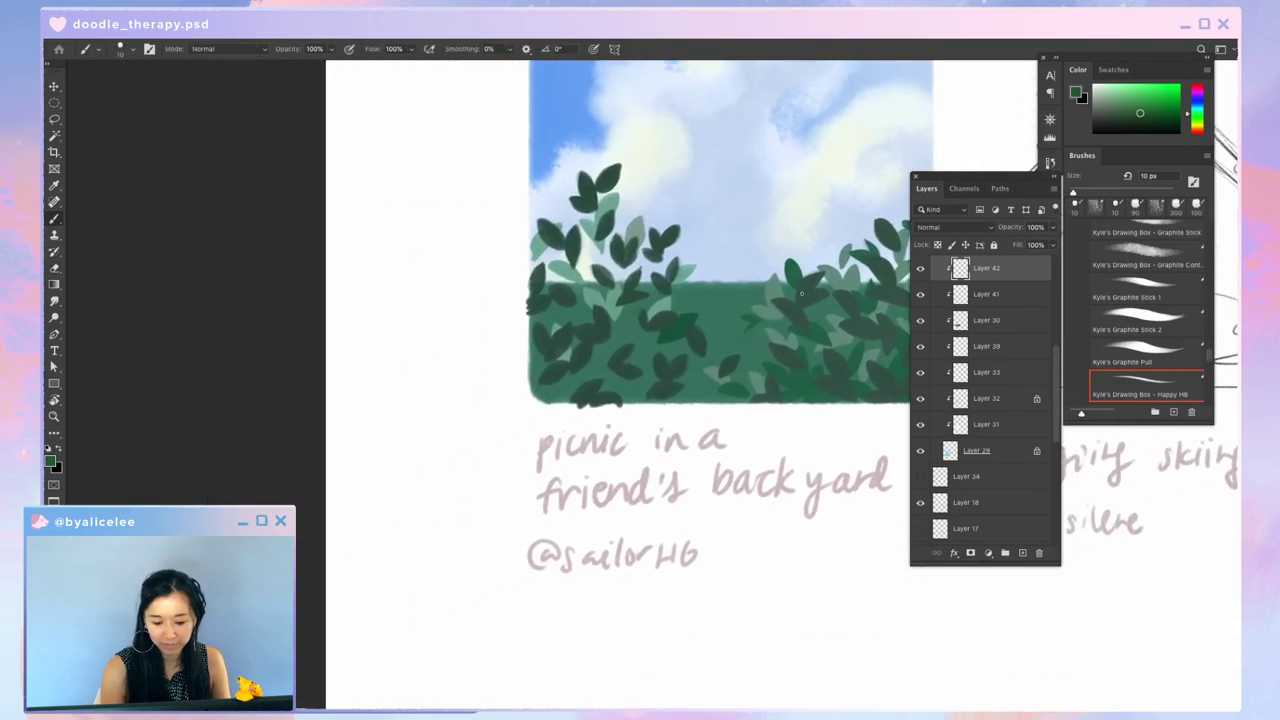
pyautogui.moveTo(769, 432); pyautogui.dragTo(606, 503)
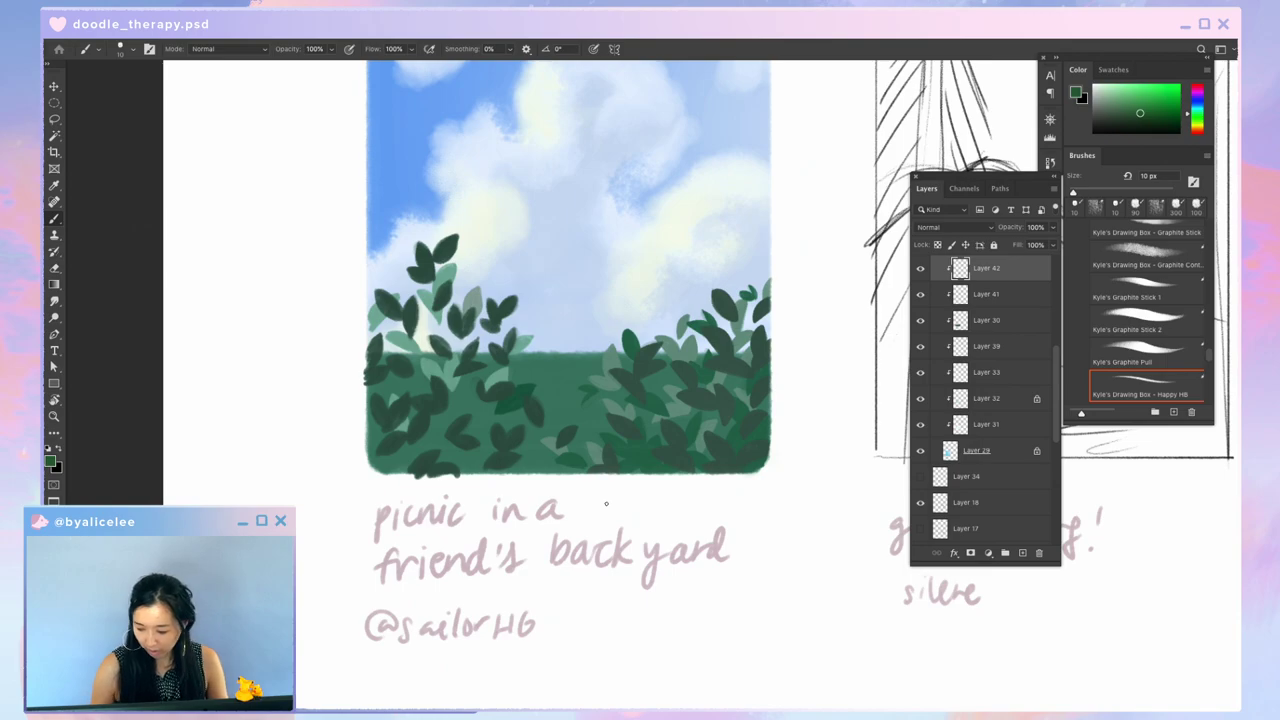
pyautogui.press('v')
pyautogui.scroll(2, 1050, 378)
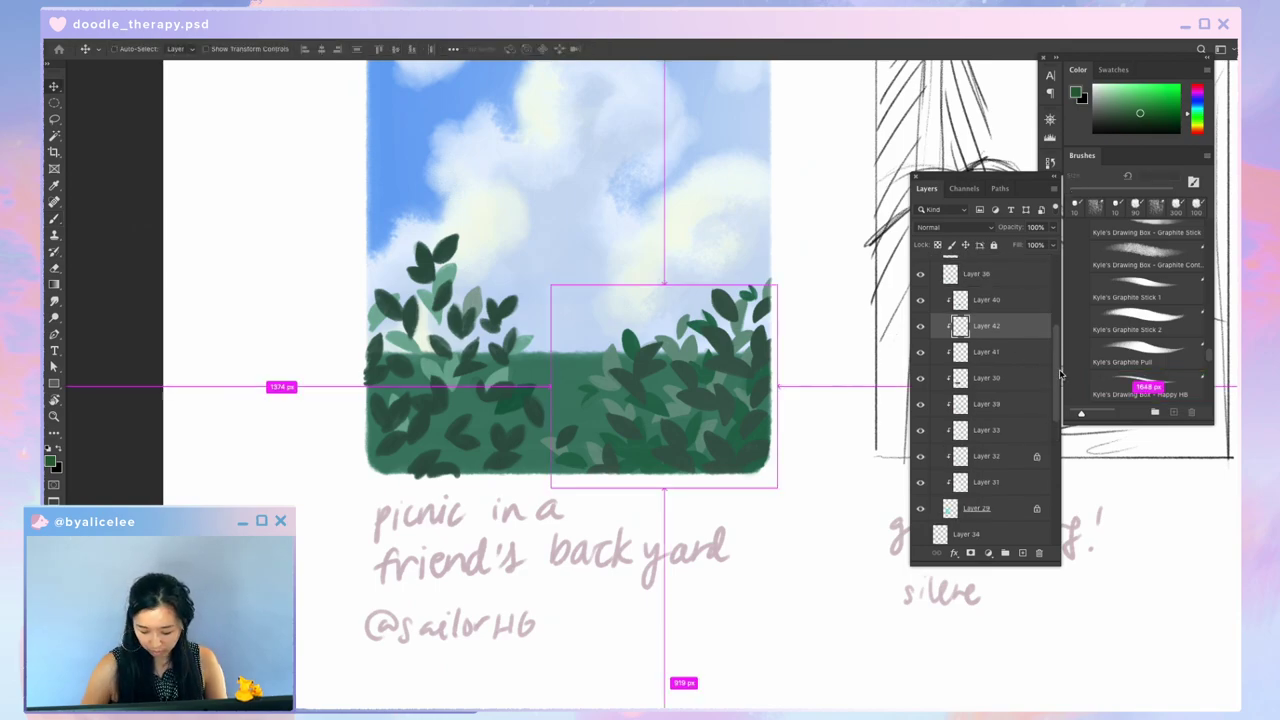
pyautogui.hotkey('ctrl', '[')
pyautogui.hotkey('ctrl', ']')
pyautogui.hotkey('ctrl', ']')
pyautogui.hotkey('ctrl', 'j')
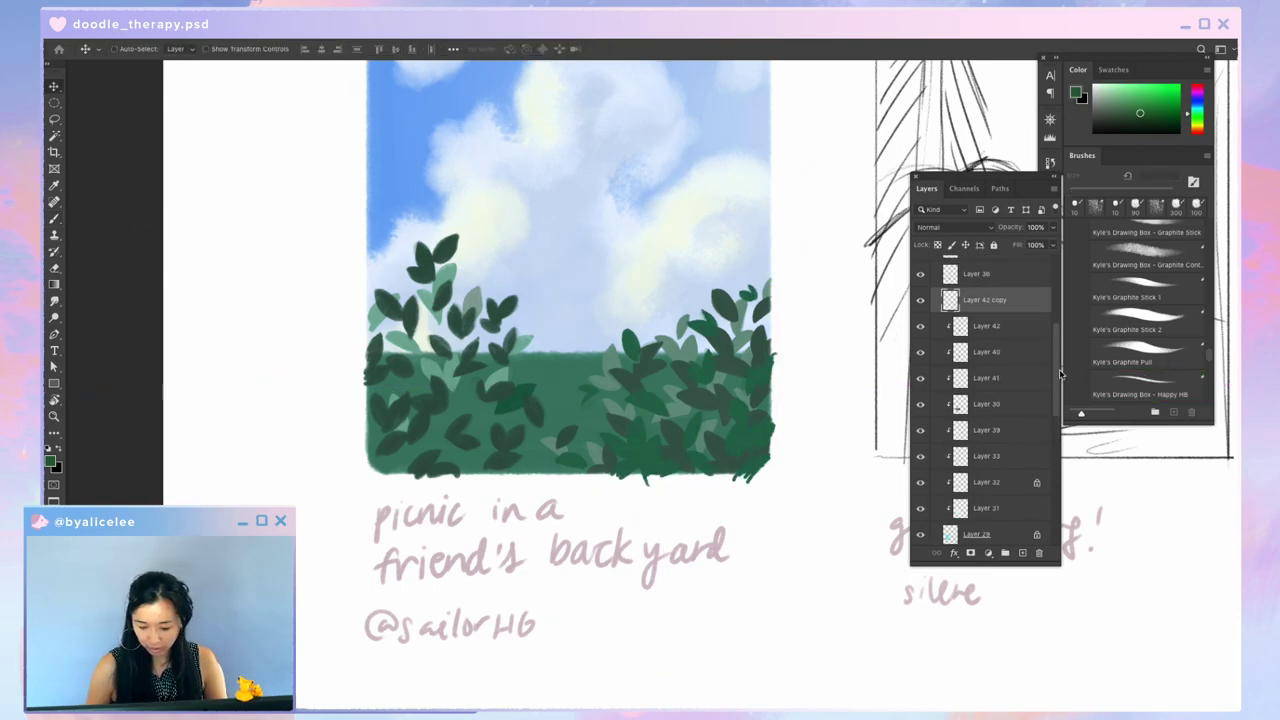
pyautogui.hotkey('ctrl', '[')
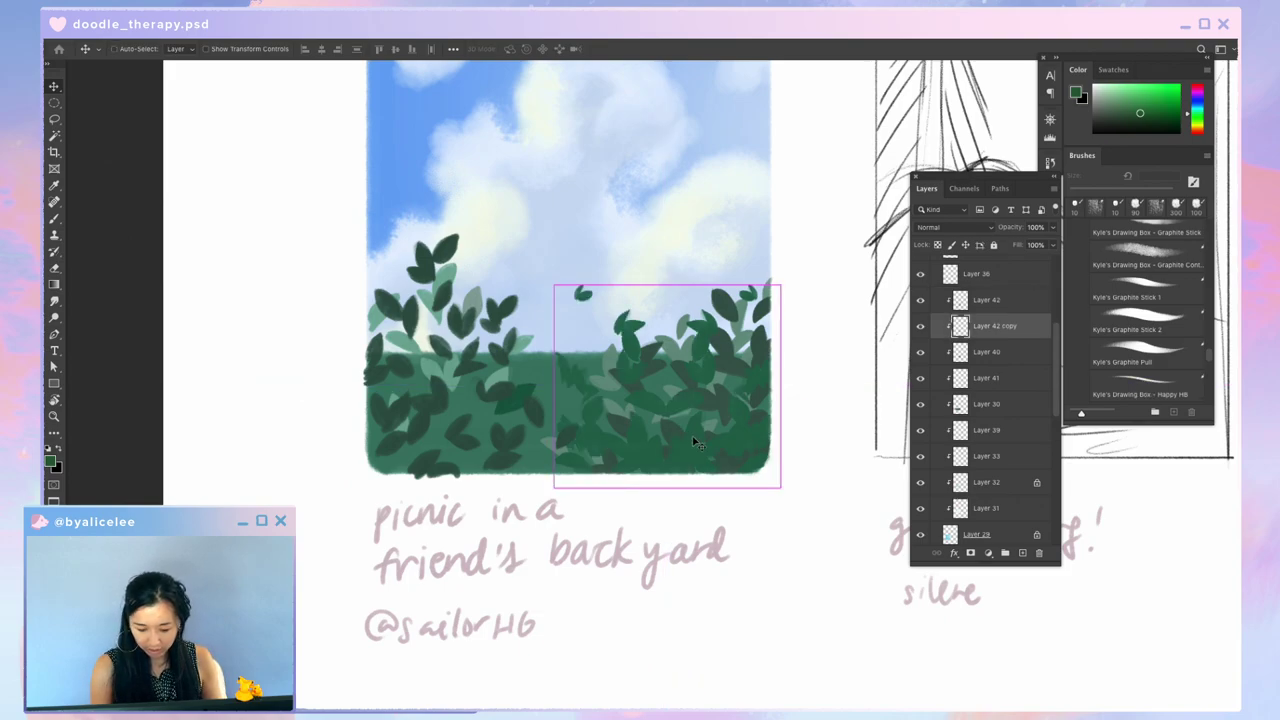
# Step: Move the flipped Layer 42 copy across to cover the picnic postcard's left bush with its leaves
pyautogui.hotkey('ctrl', 't')
pyautogui.moveTo(690, 410); pyautogui.dragTo(479, 435)
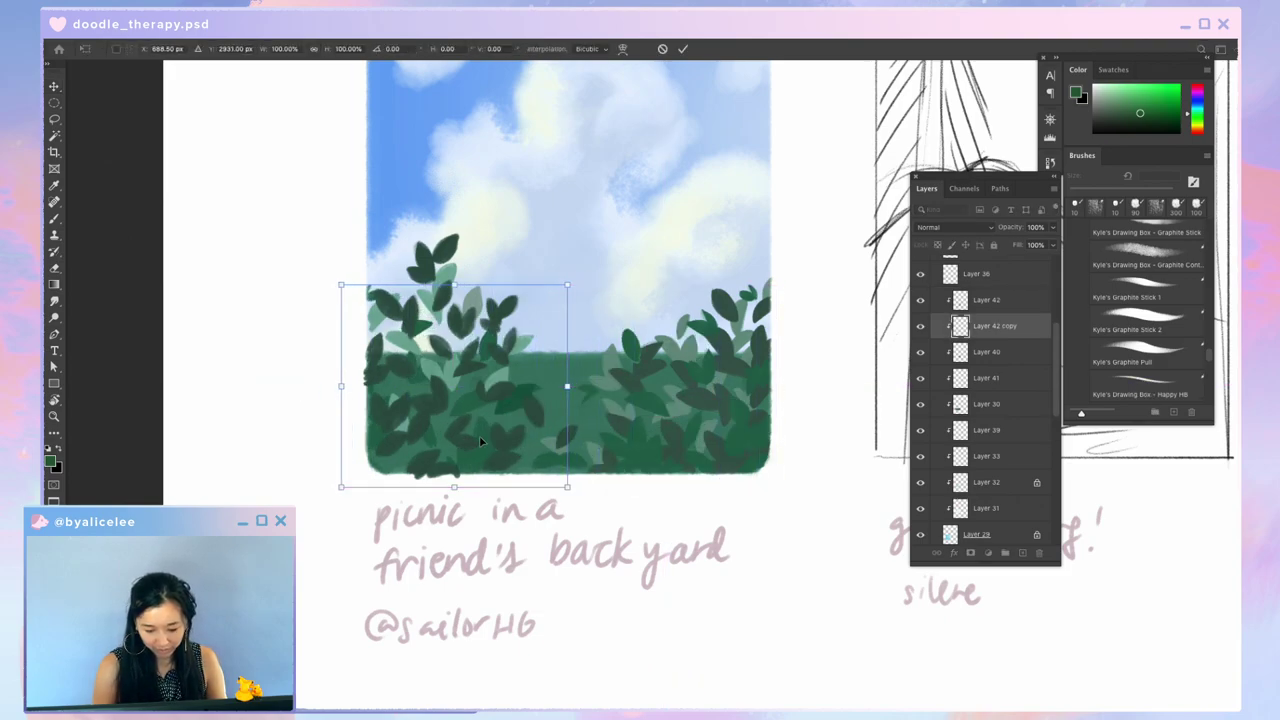
pyautogui.press('Return')
# Step: Lower Layer 42 to sit directly beneath Layer 40, and make Layer 42 copy the active layer
pyautogui.hotkey('ctrl', ']')
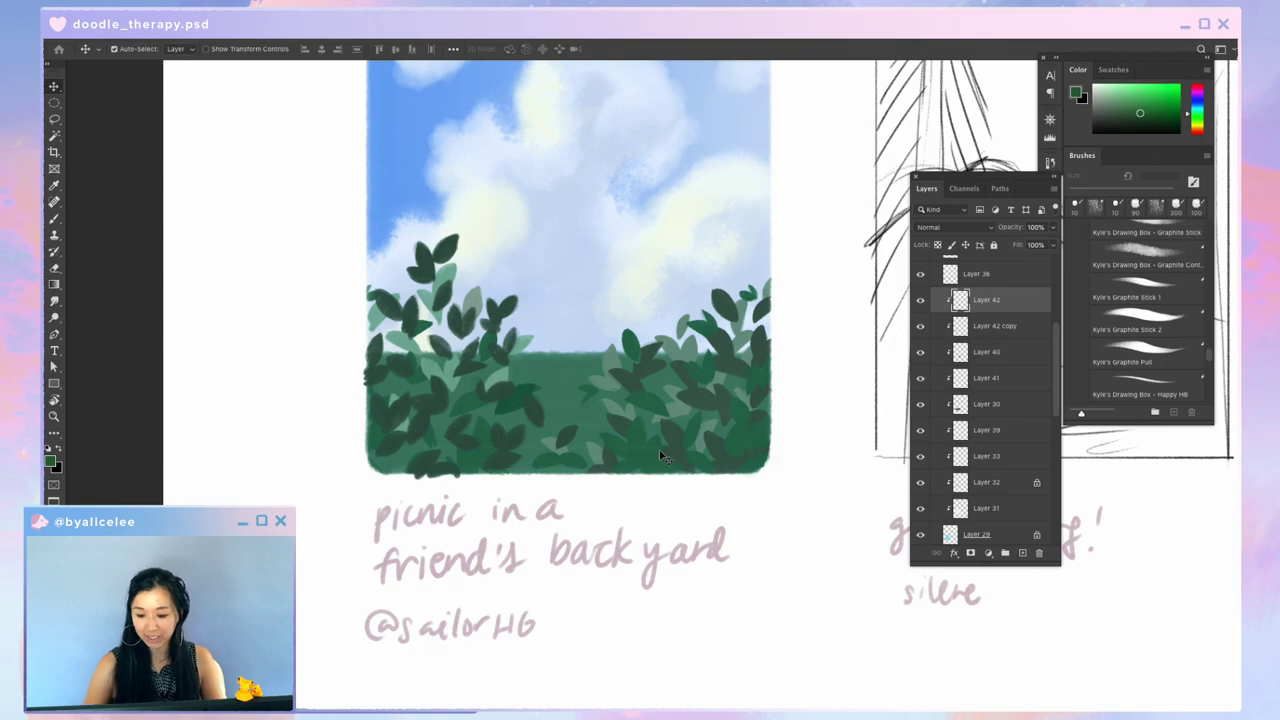
pyautogui.keyDown('ctrl'); pyautogui.click(660, 452); pyautogui.keyUp('ctrl')
pyautogui.hotkey('ctrl', '[')
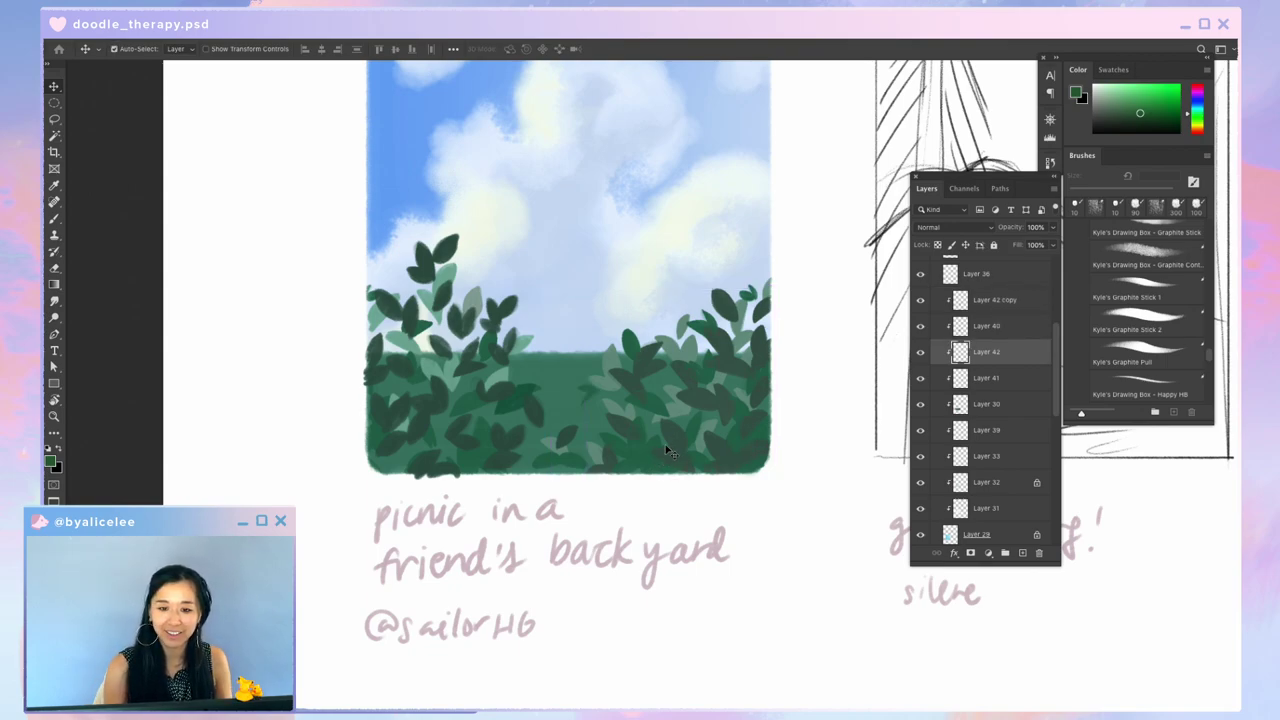
pyautogui.moveTo(482, 408)
pyautogui.mouseDown()
pyautogui.moveTo(530, 385)
pyautogui.moveTo(487, 398)
pyautogui.mouseUp()
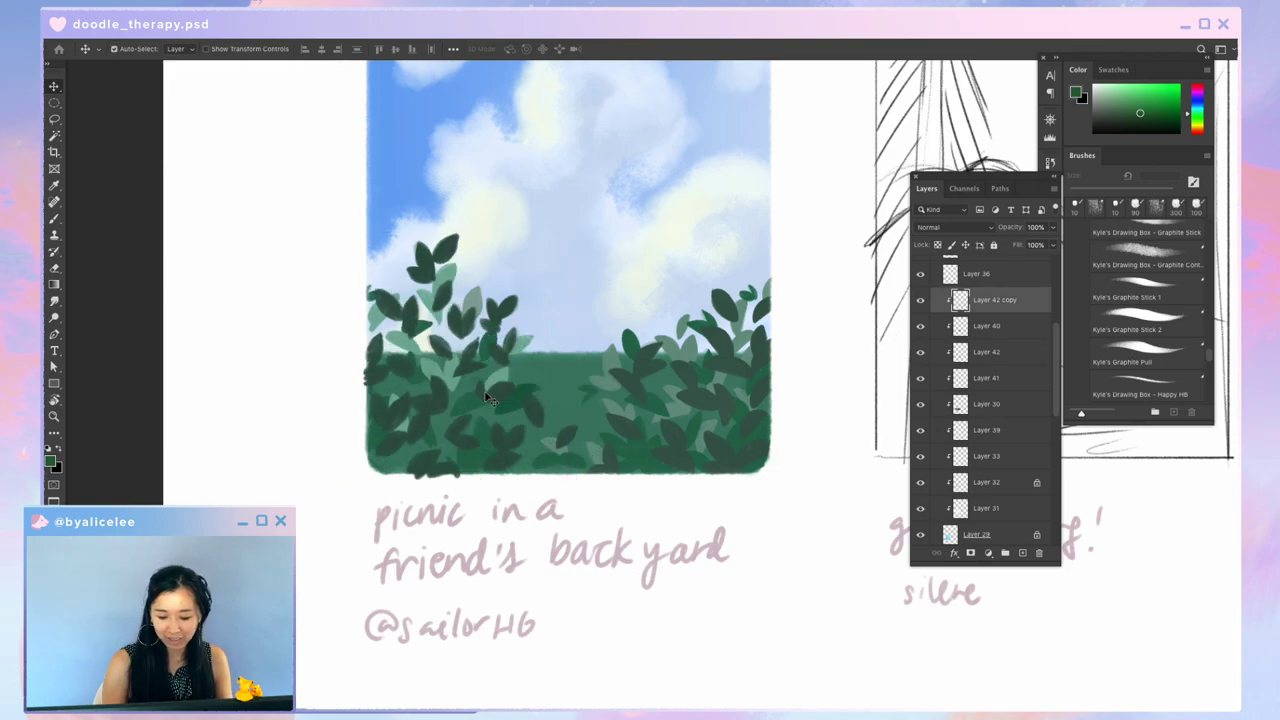
# Step: Rework the left bush's leaves on Layer 42 copy, trimming with the 30 px Eraser and painting with the 10 px Happy HB brush
pyautogui.press('r')
pyautogui.moveTo(563, 451); pyautogui.dragTo(617, 306)
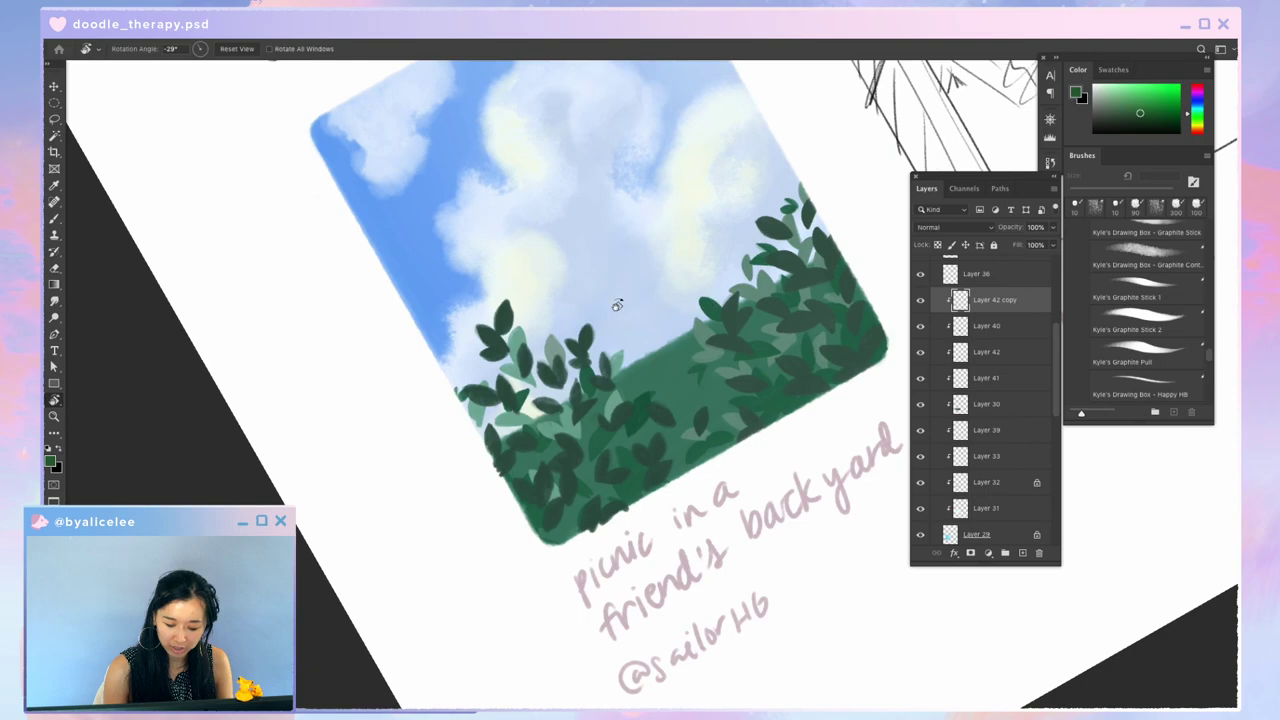
pyautogui.press('b')
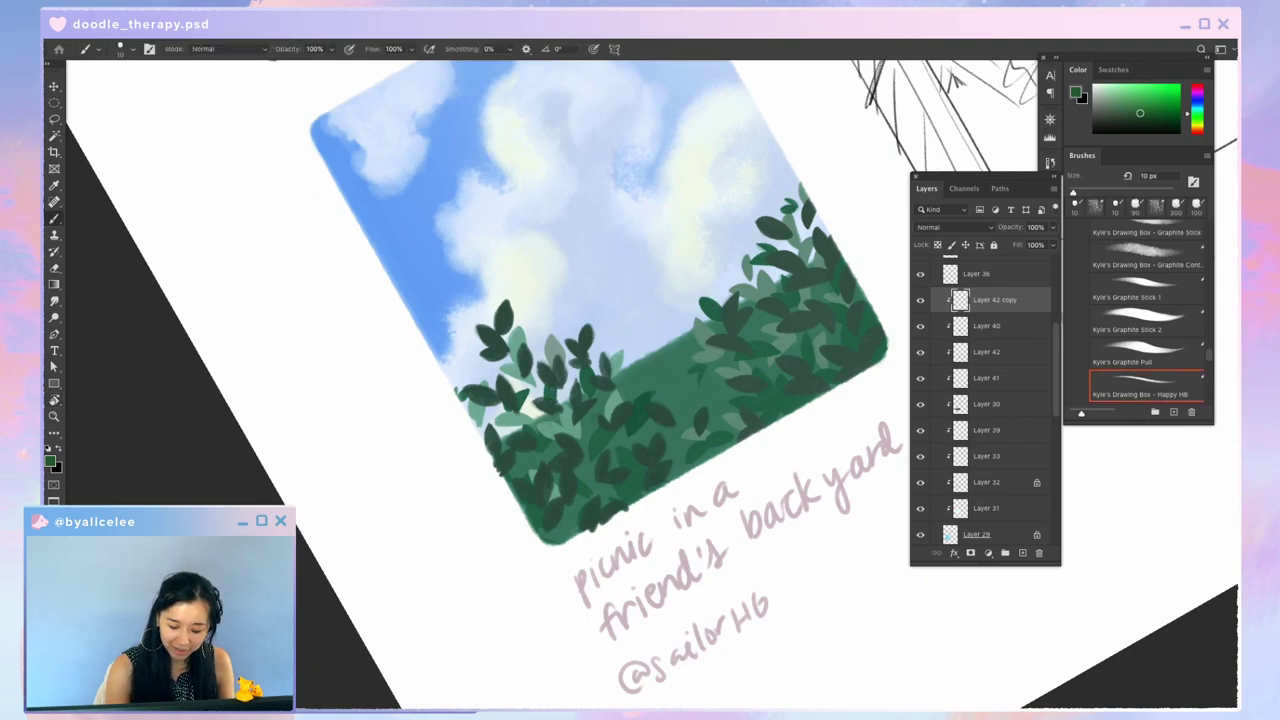
pyautogui.press('e')
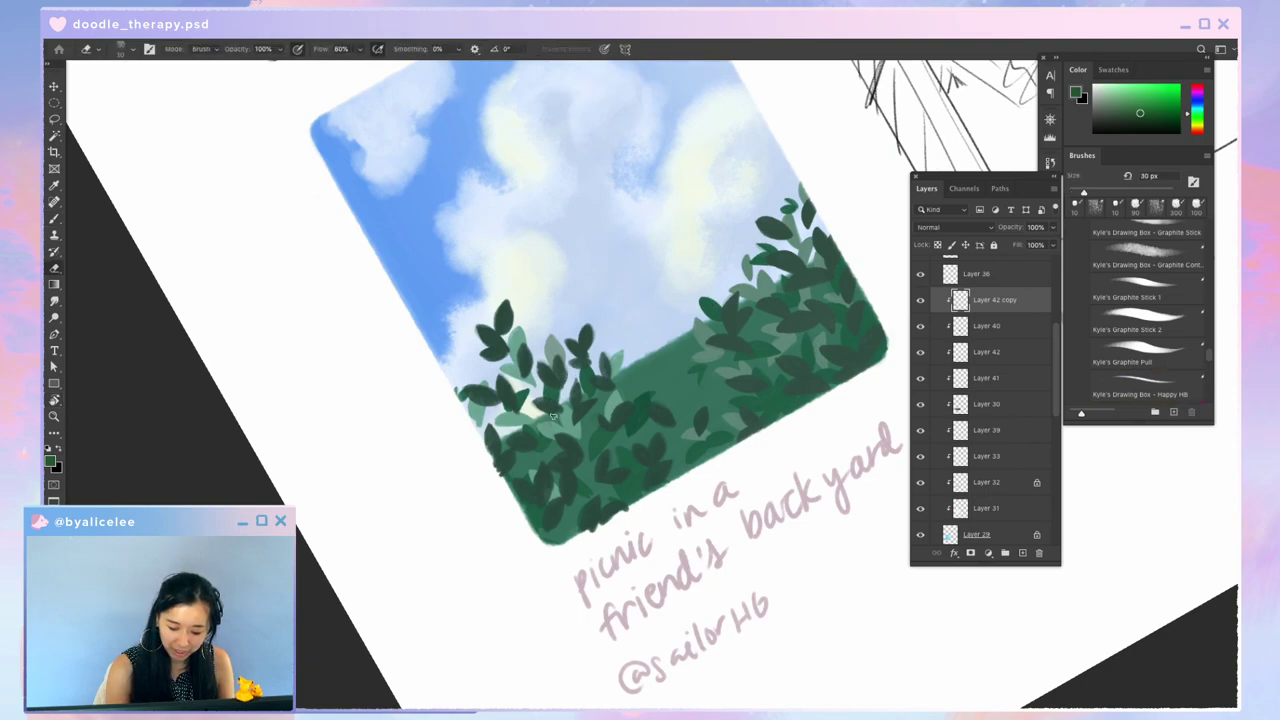
pyautogui.moveTo(561, 386); pyautogui.dragTo(561, 404)
pyautogui.press('b')
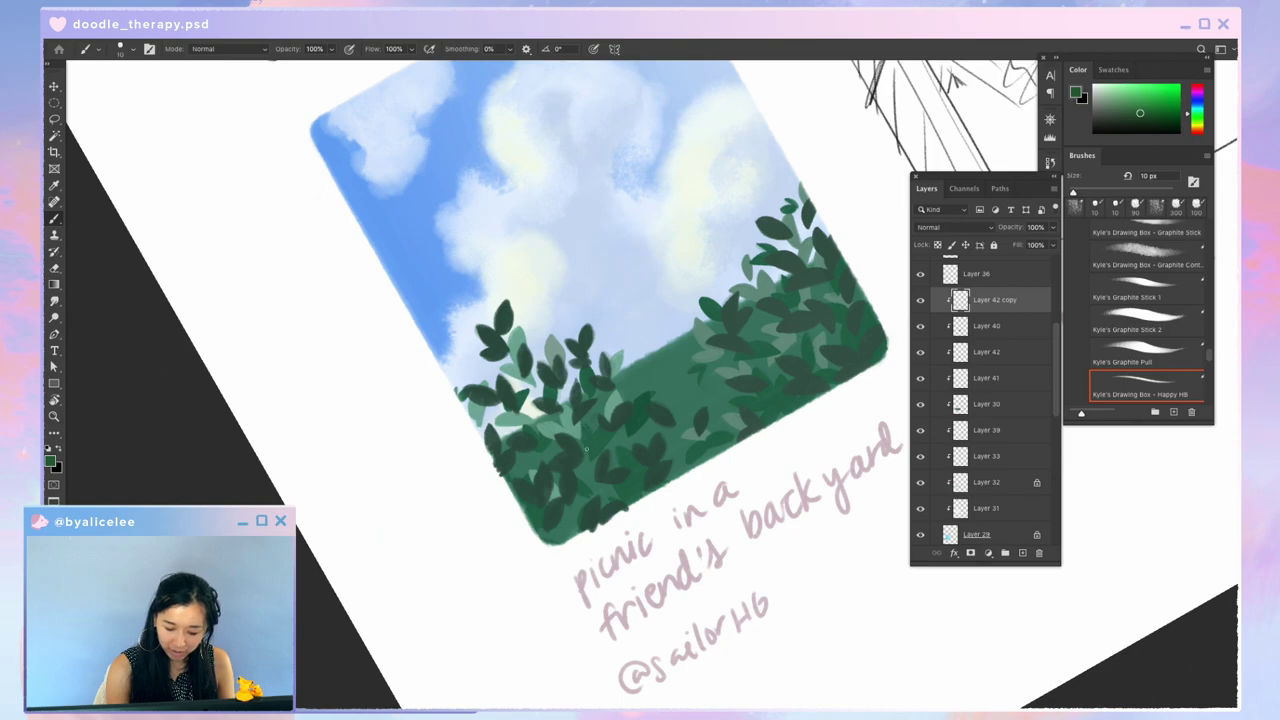
pyautogui.moveTo(585, 430); pyautogui.dragTo(590, 418)
pyautogui.moveTo(623, 360); pyautogui.dragTo(640, 263)
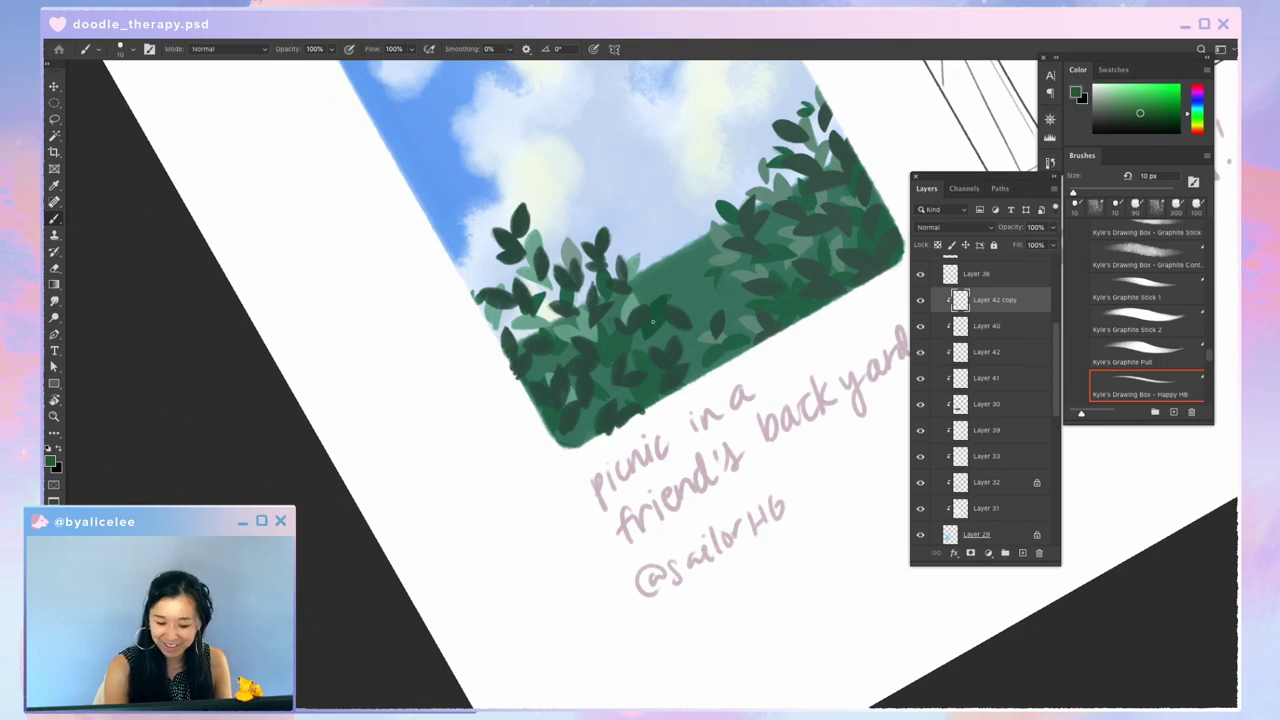
pyautogui.press('Escape')
pyautogui.press('e')
pyautogui.press('b')
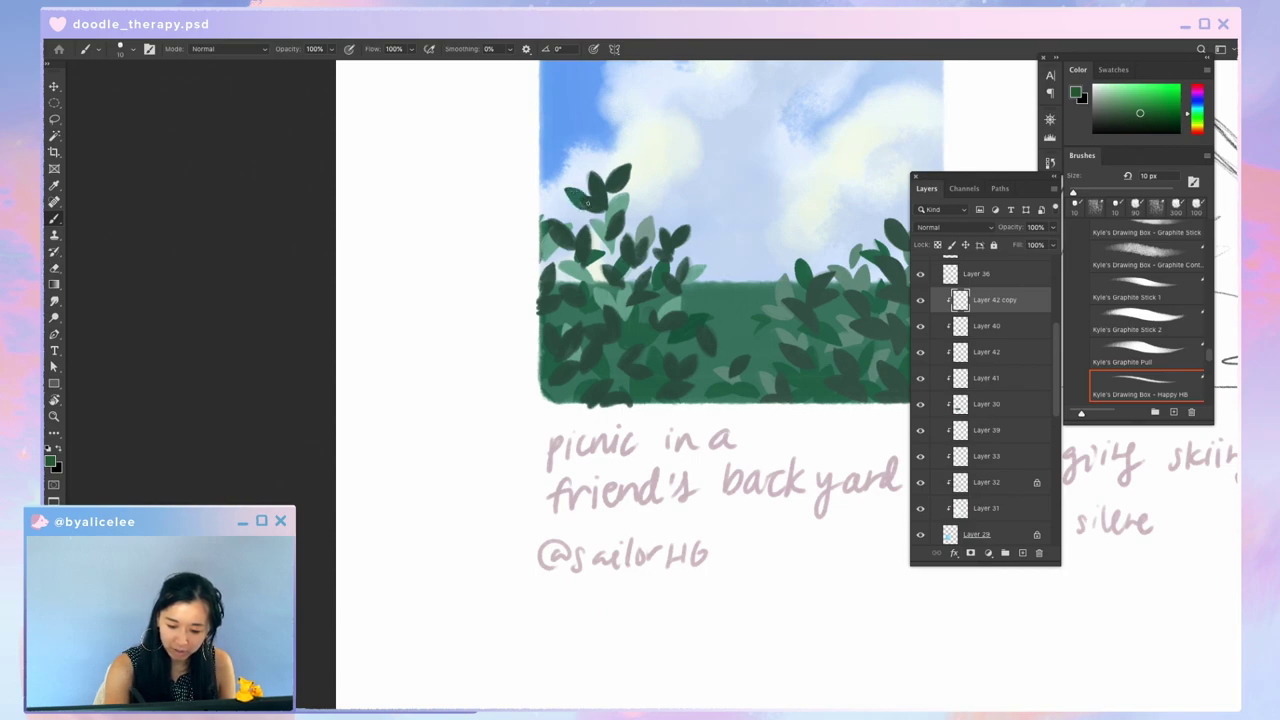
# Step: Move the selected single leaf between the two bushes slightly lower on Layer 42 copy
pyautogui.press('v')
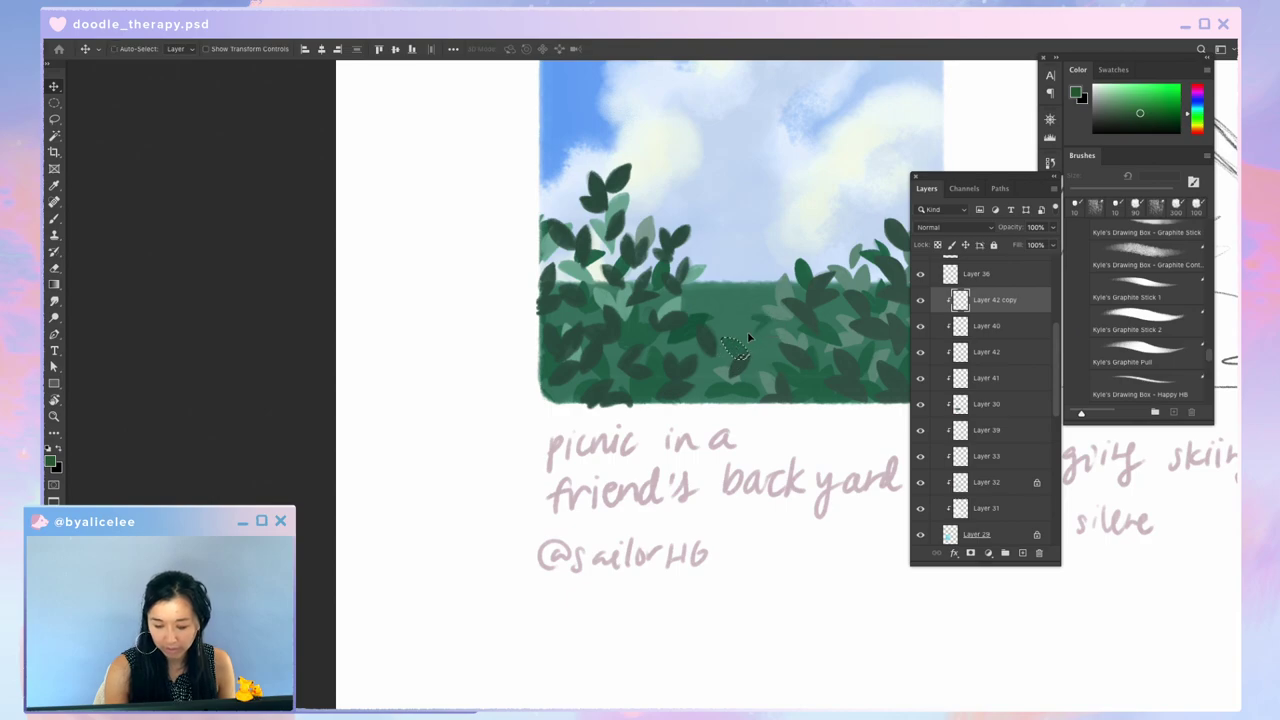
pyautogui.moveTo(780, 400); pyautogui.dragTo(679, 472)
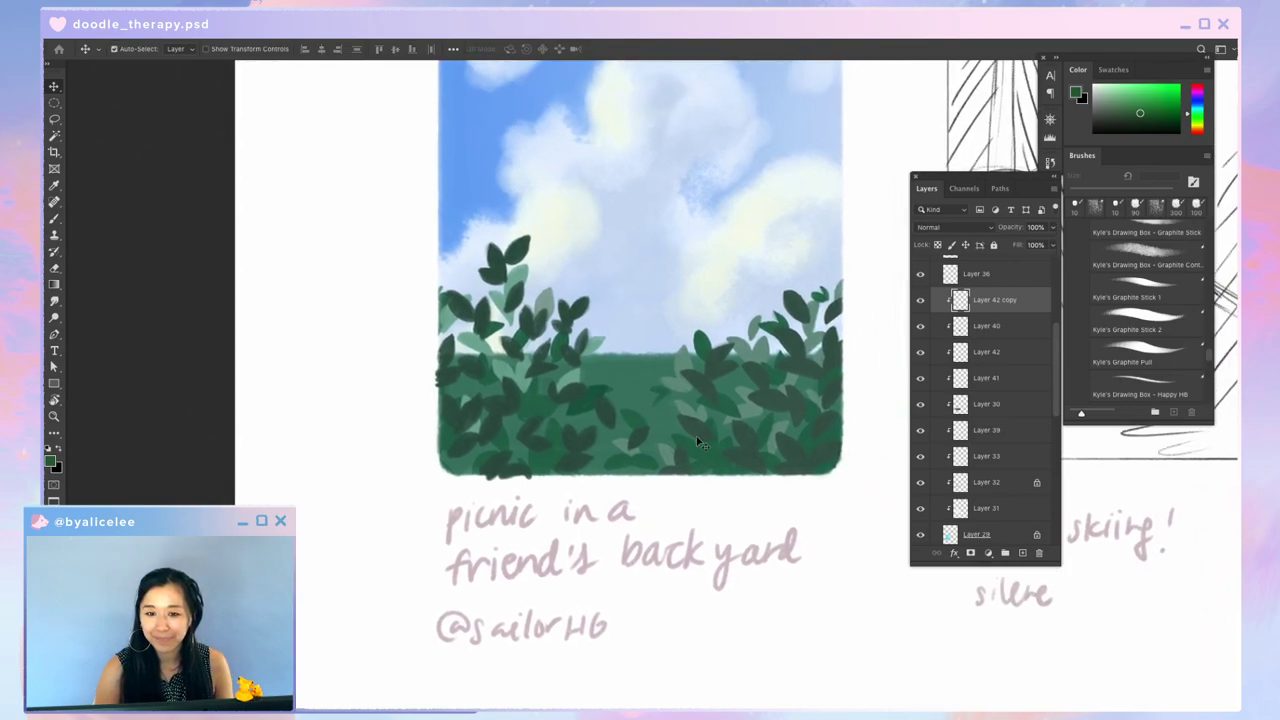
pyautogui.hscroll(-2, 672, 346)
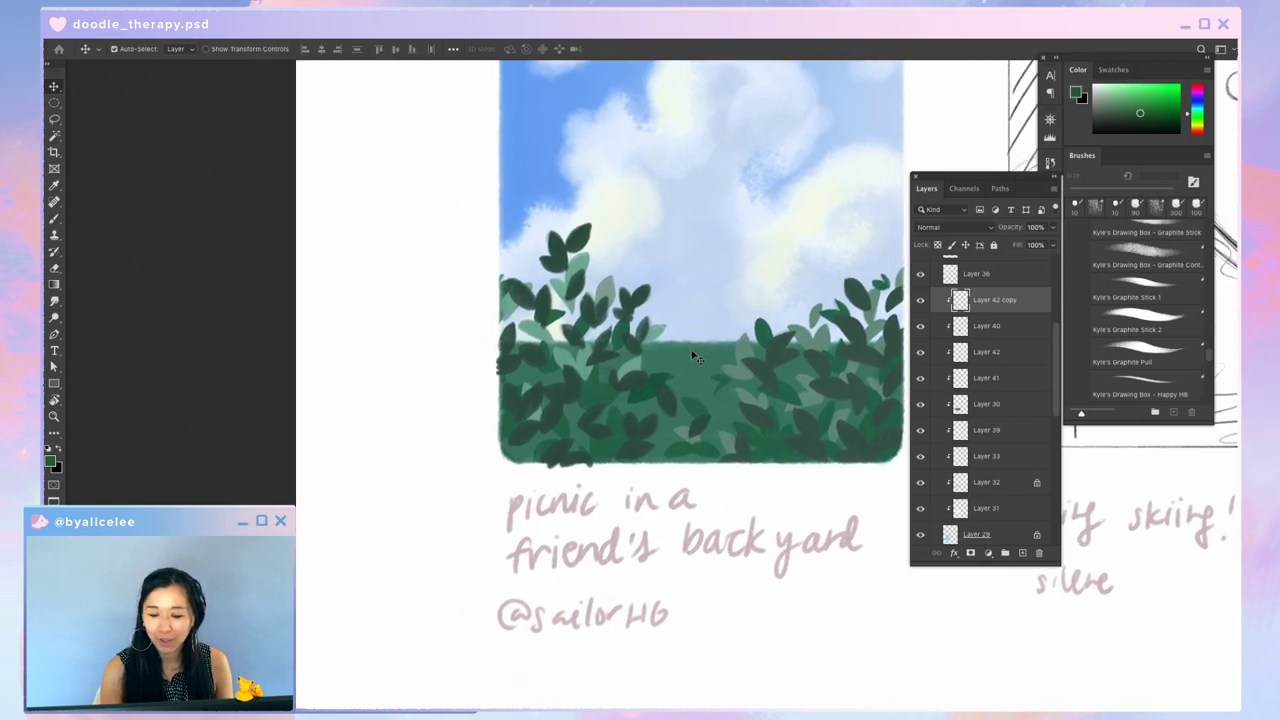
# Step: Fill in the left bush's inner edge on Layer 42 copy with dark green leaves, refining their shapes with the Eraser
pyautogui.press('e')
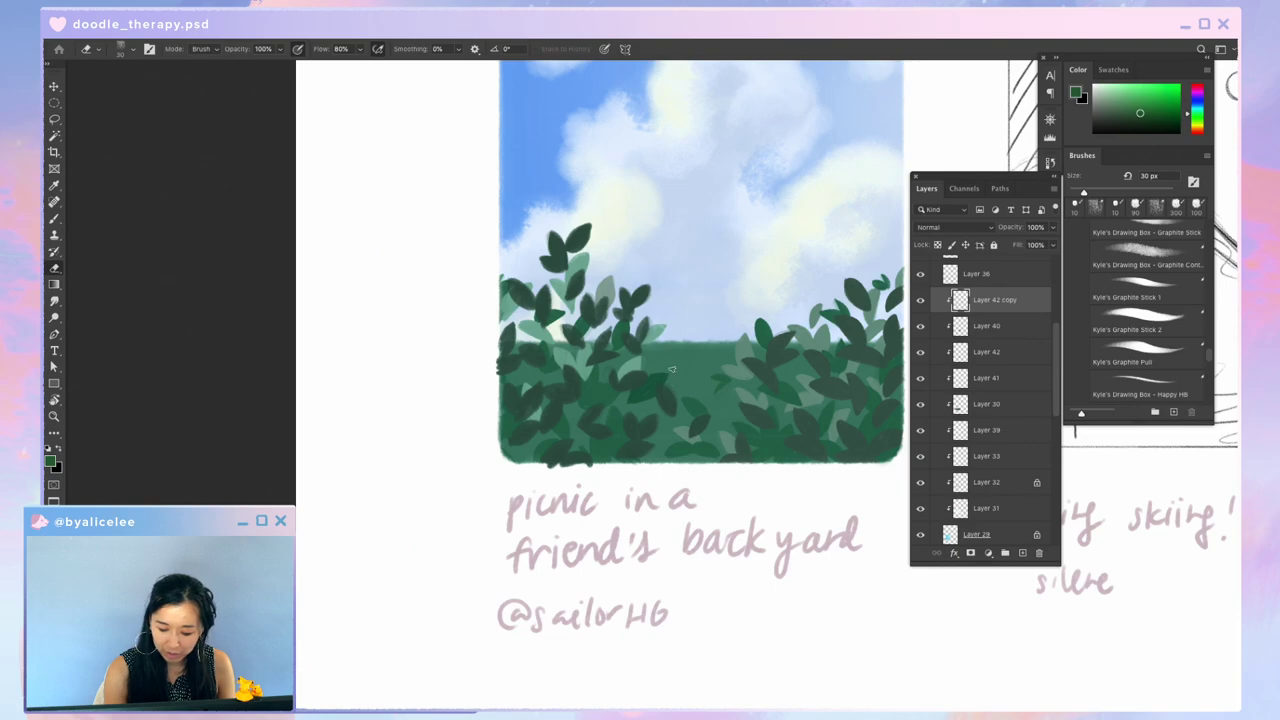
pyautogui.press('b')
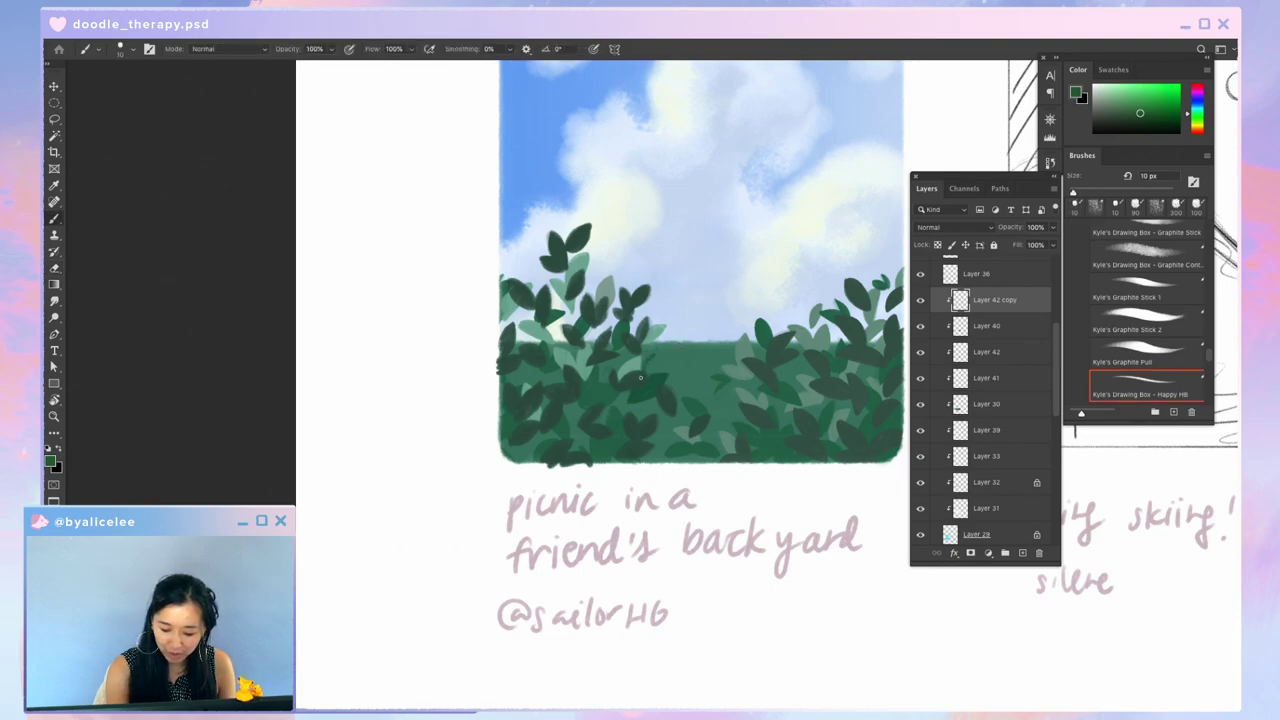
pyautogui.moveTo(777, 362); pyautogui.dragTo(841, 310)
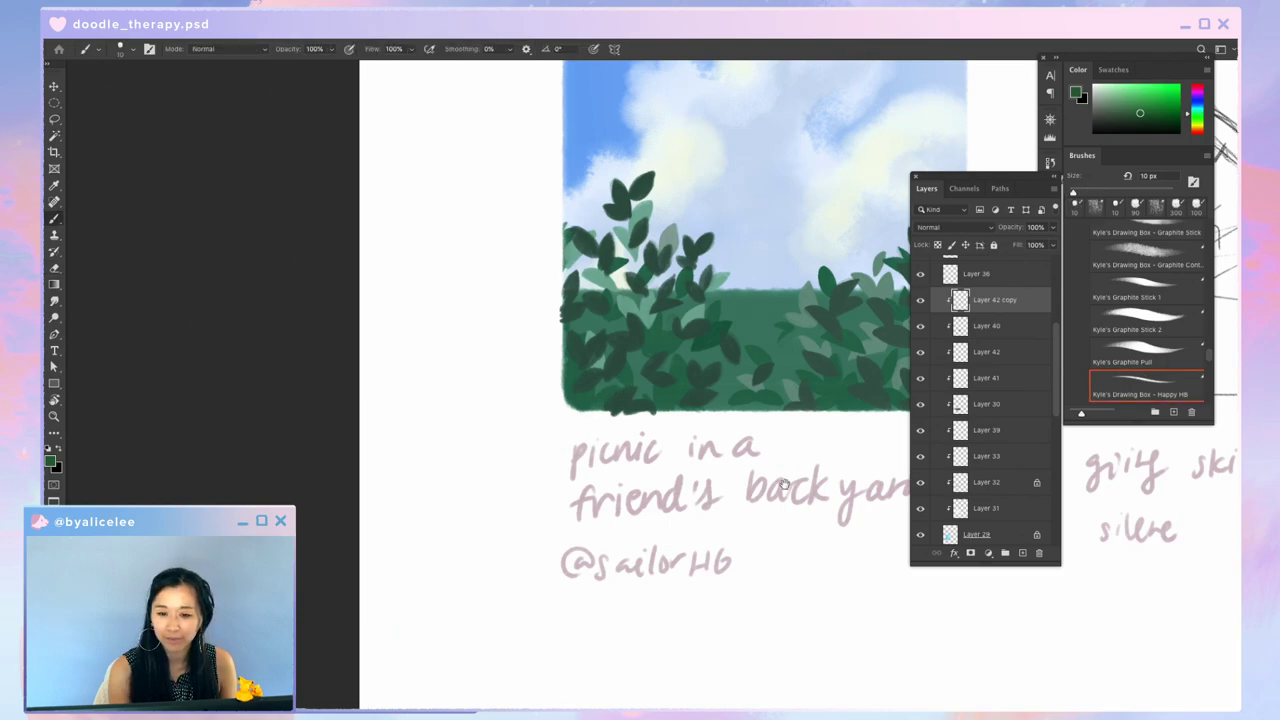
pyautogui.moveTo(785, 484); pyautogui.dragTo(696, 542)
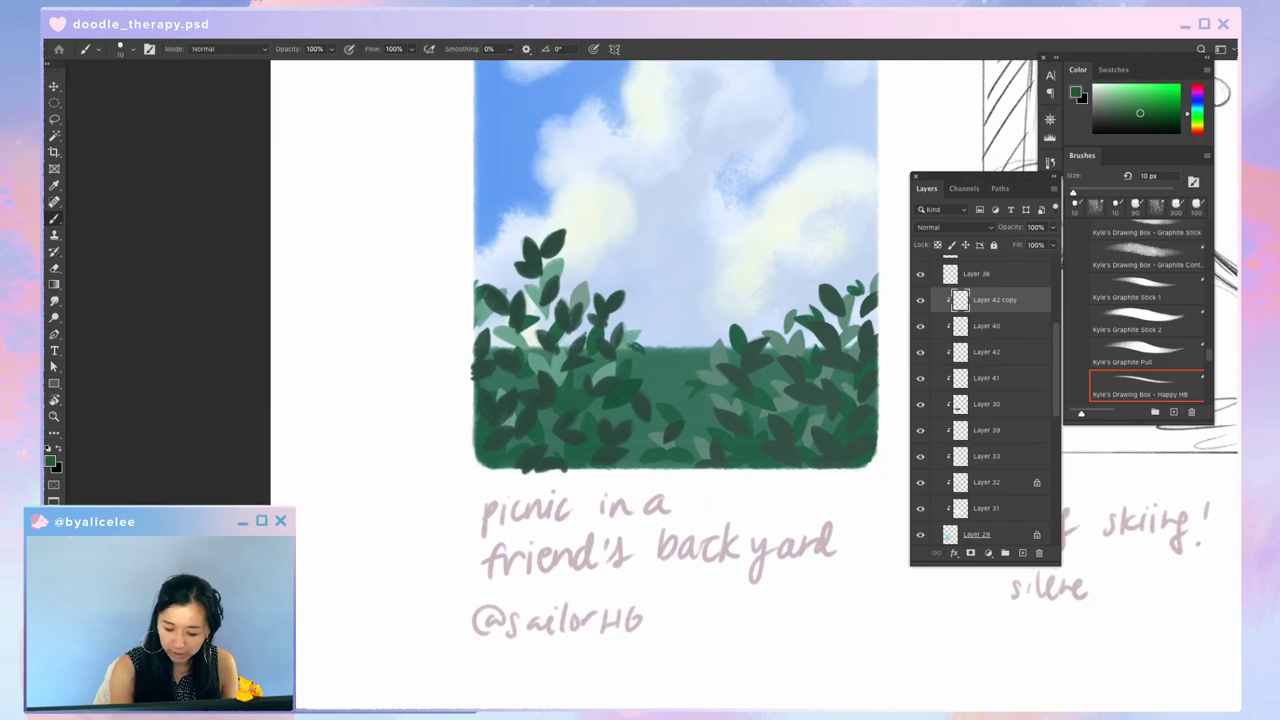
pyautogui.press('e')
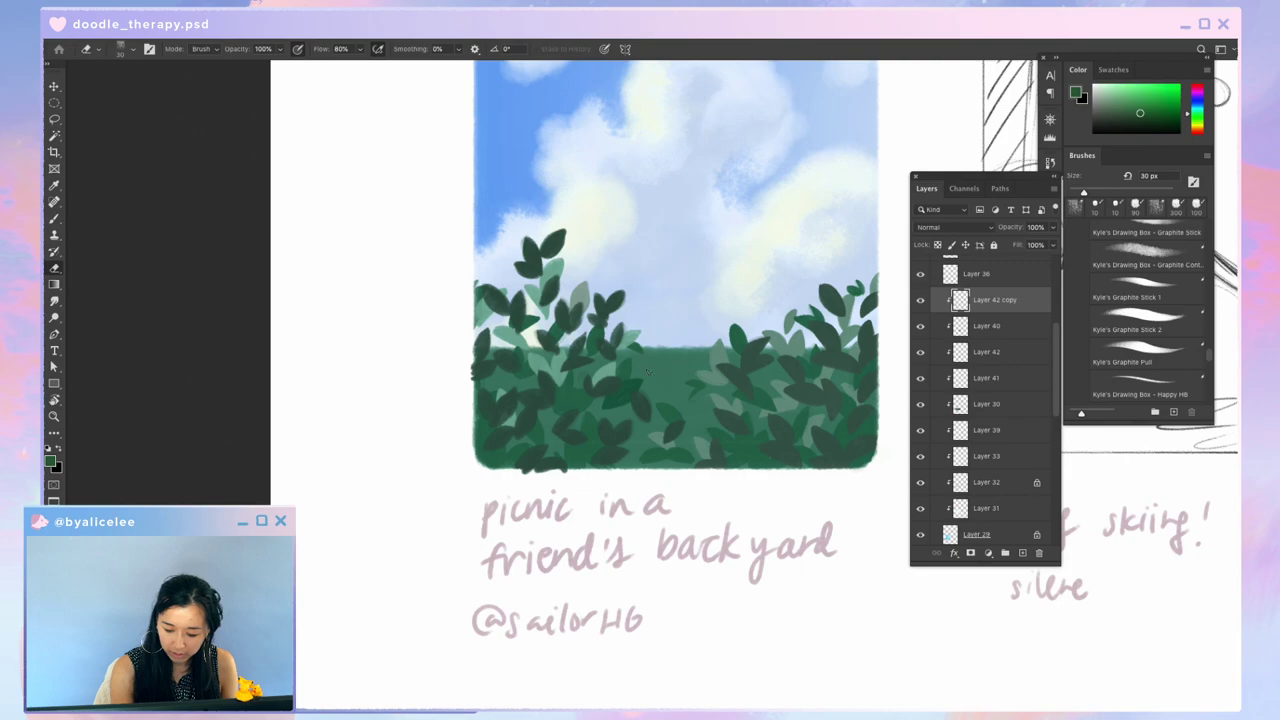
pyautogui.press('b')
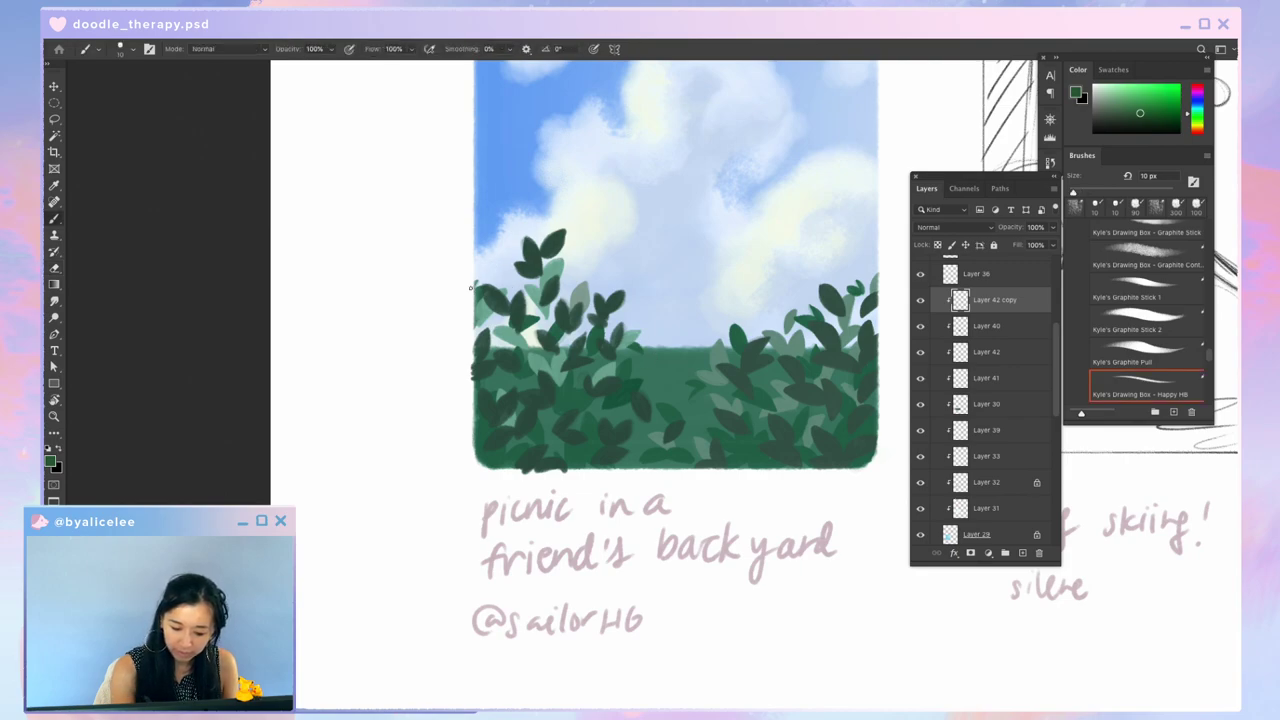
# Step: Paint dark green leaves at the left bush's upper outer edge on Layer 42 copy and trim their outlines with the Eraser
pyautogui.moveTo(474, 282); pyautogui.dragTo(498, 280)
pyautogui.press('e')
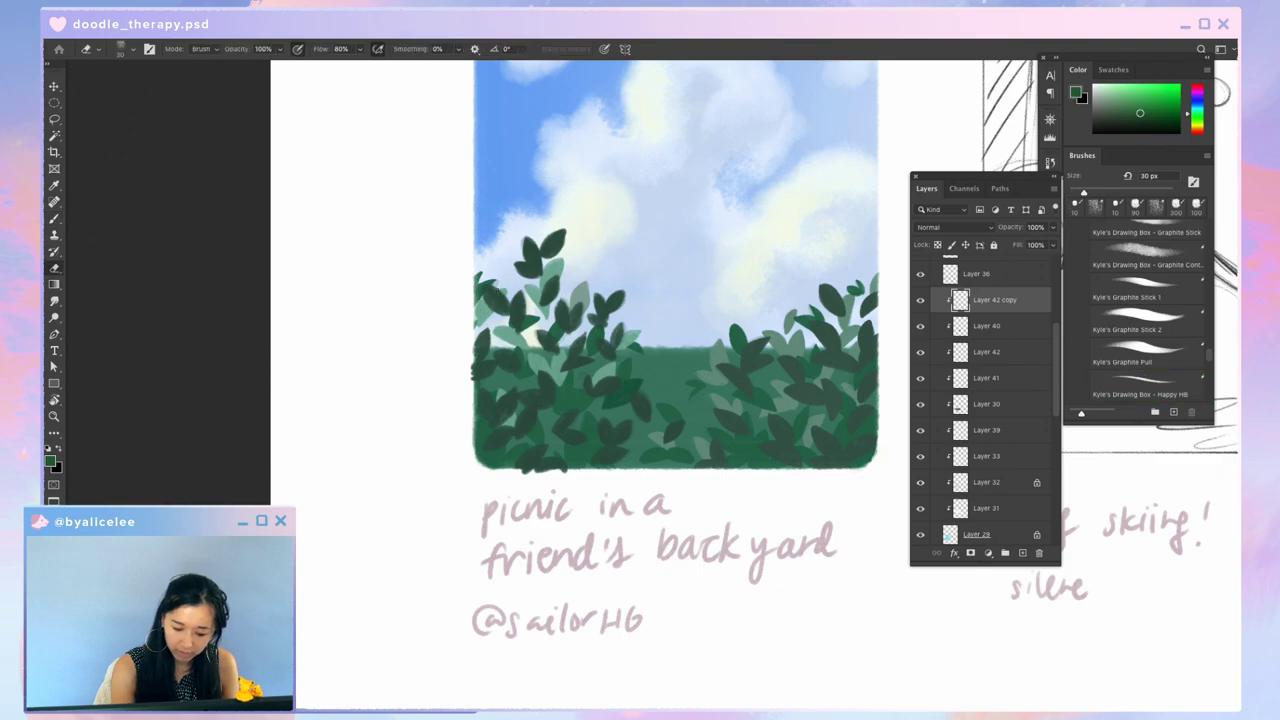
pyautogui.press('b')
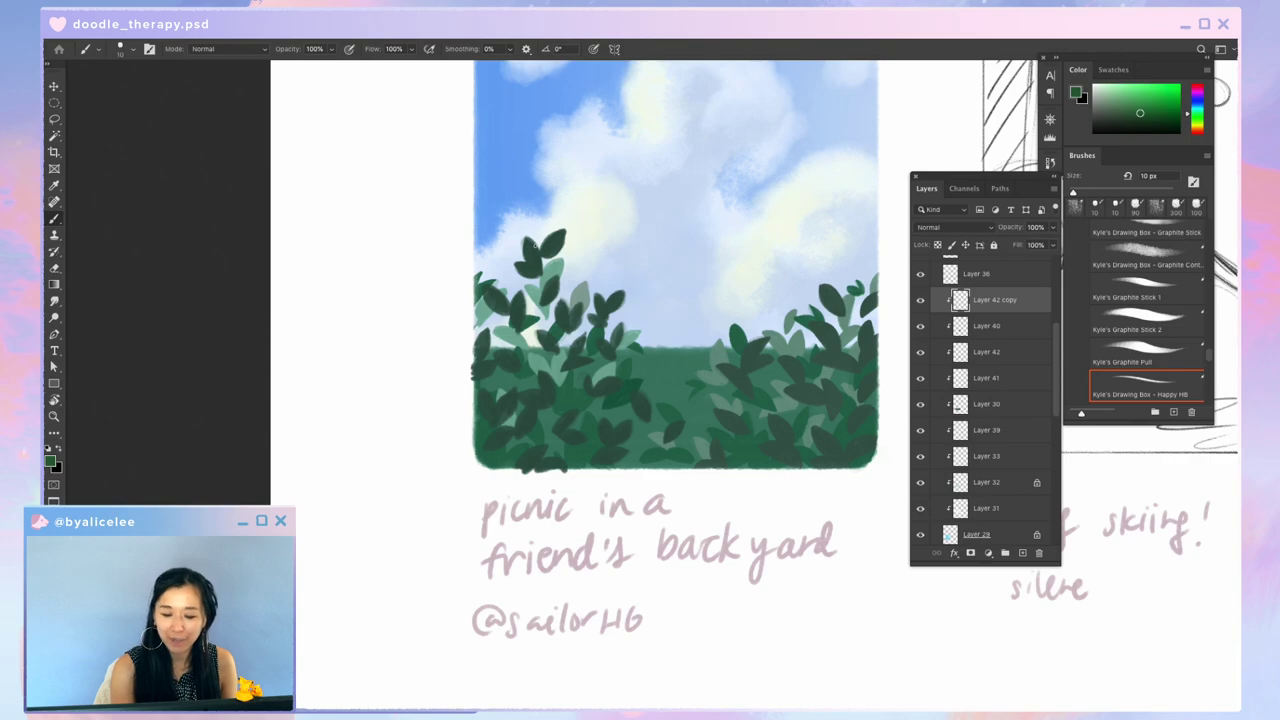
pyautogui.moveTo(485, 287); pyautogui.dragTo(490, 297)
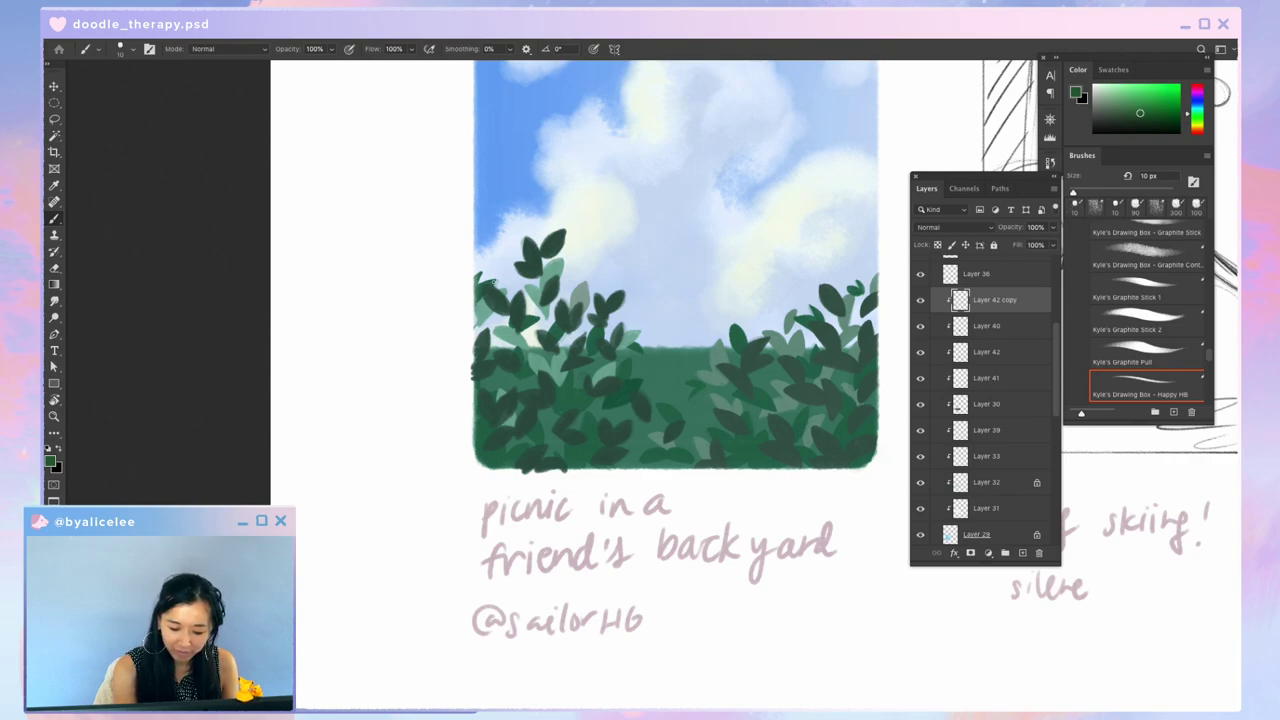
pyautogui.press('e')
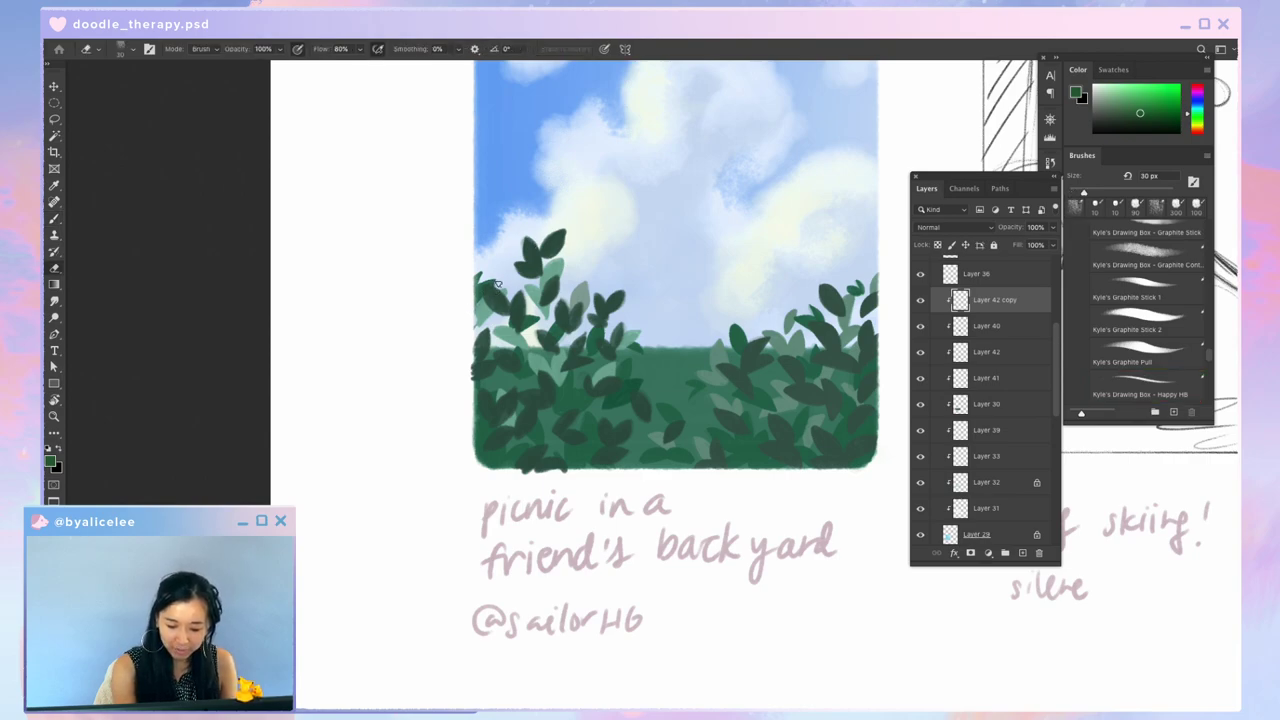
pyautogui.press('b')
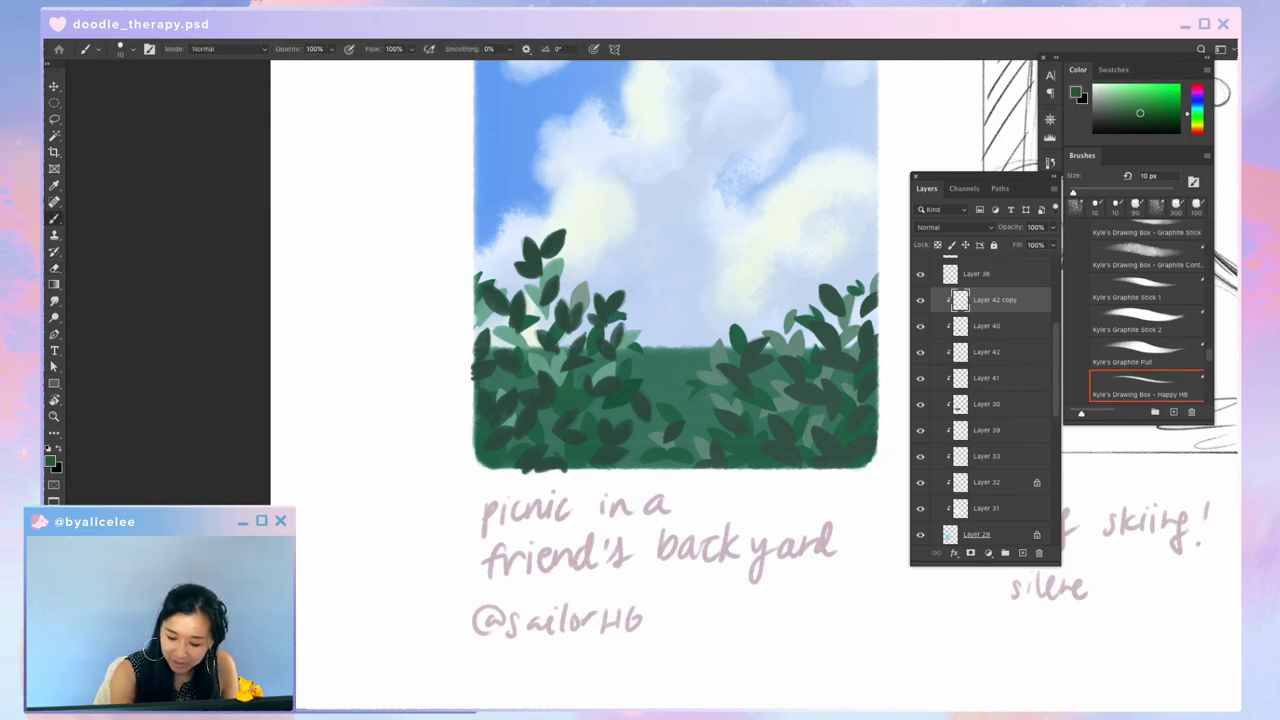
# Step: Add dark green leaves around the left bush's inner sprig on Layer 42 copy and clean up their edges
pyautogui.press('e')
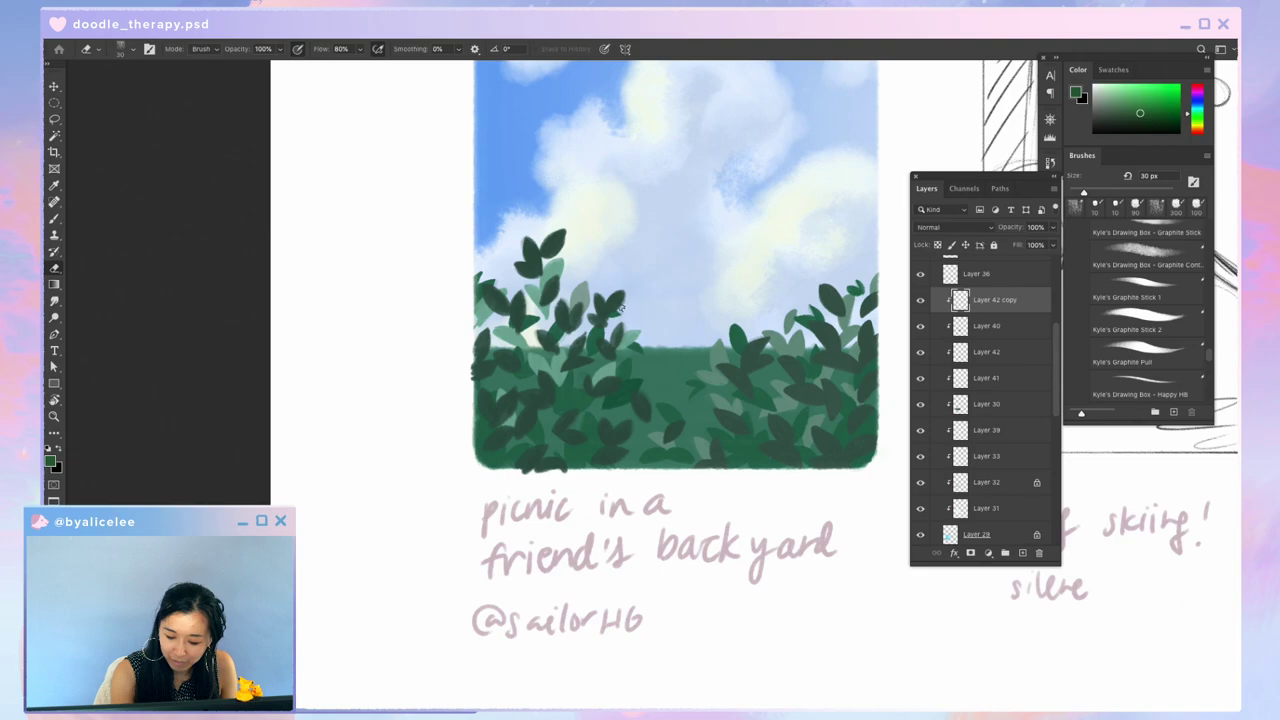
pyautogui.press('b')
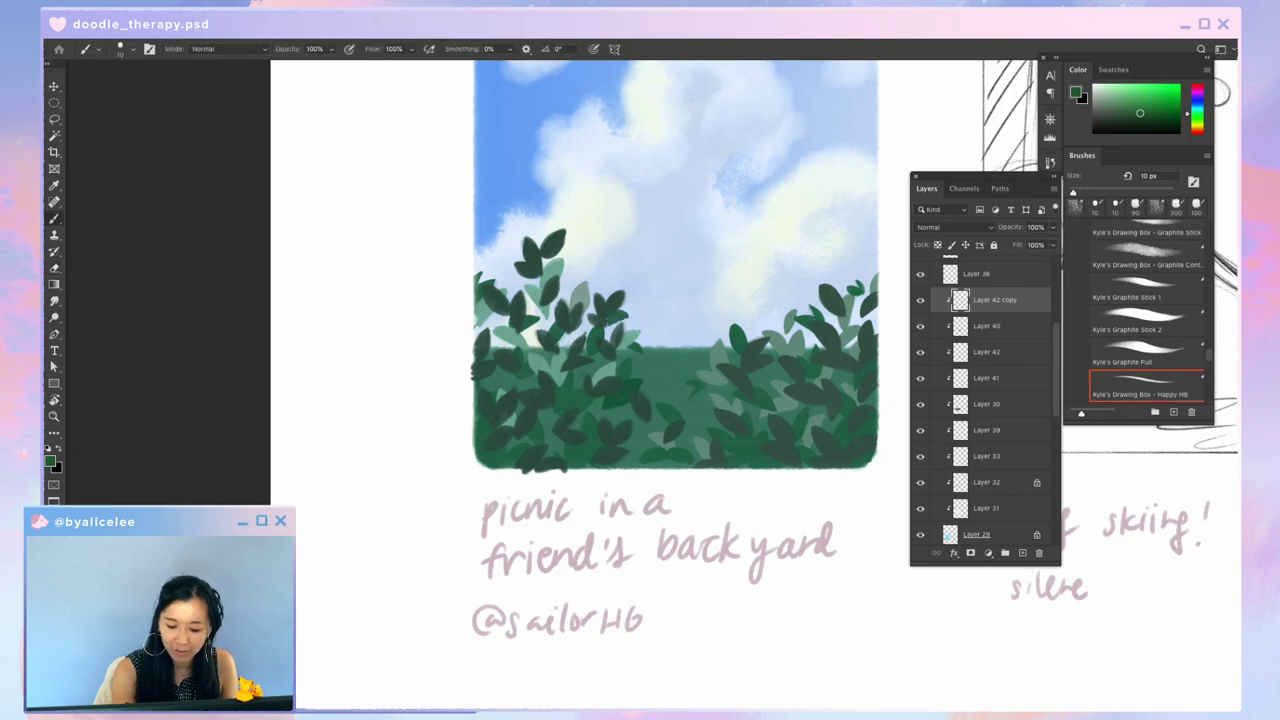
pyautogui.press('e')
pyautogui.moveTo(630, 317); pyautogui.dragTo(614, 321)
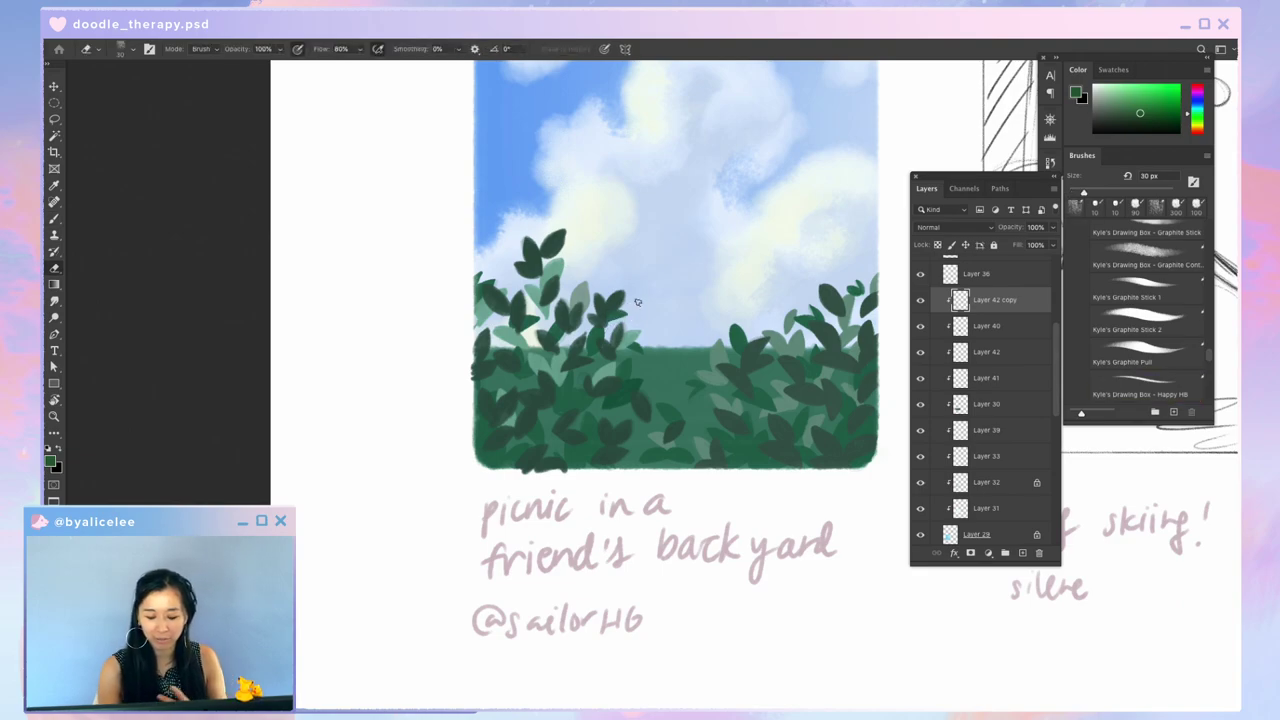
# Step: Paint another small dark green leaf beside the left bush's tallest sprig on Layer 42 copy, reshaping it with the Eraser
pyautogui.scroll(-2, 637, 302)
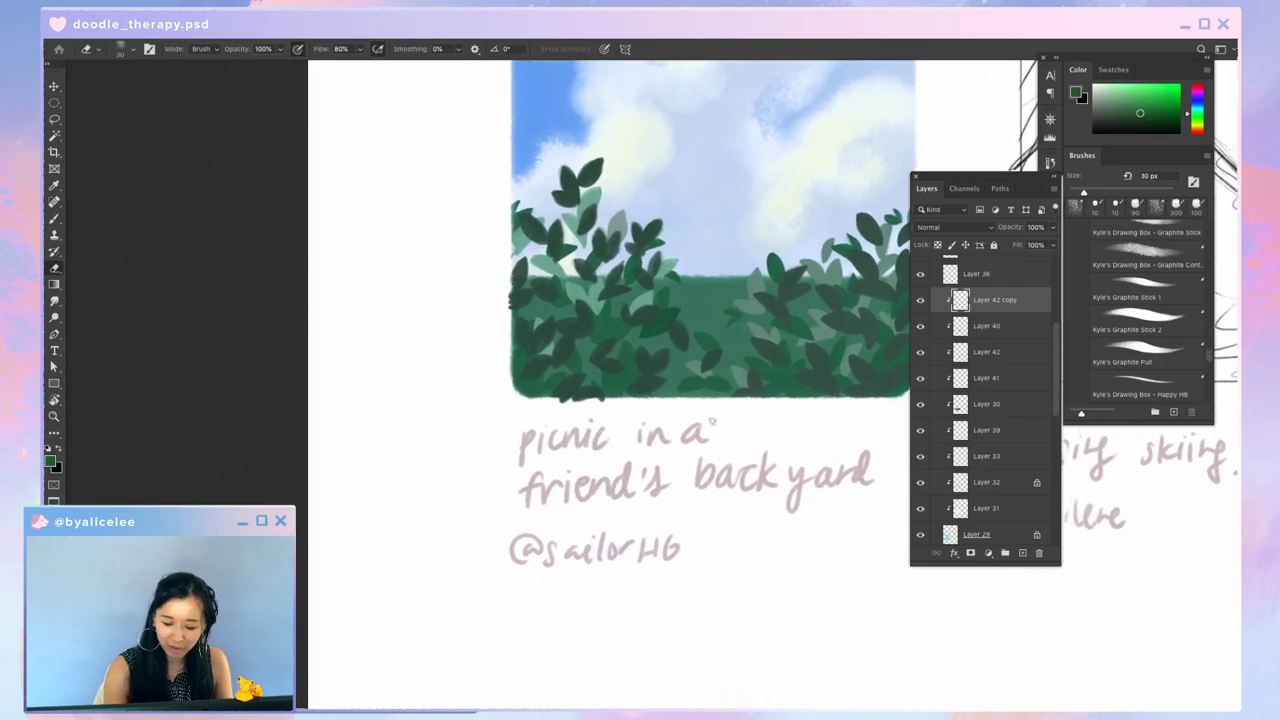
pyautogui.press('b')
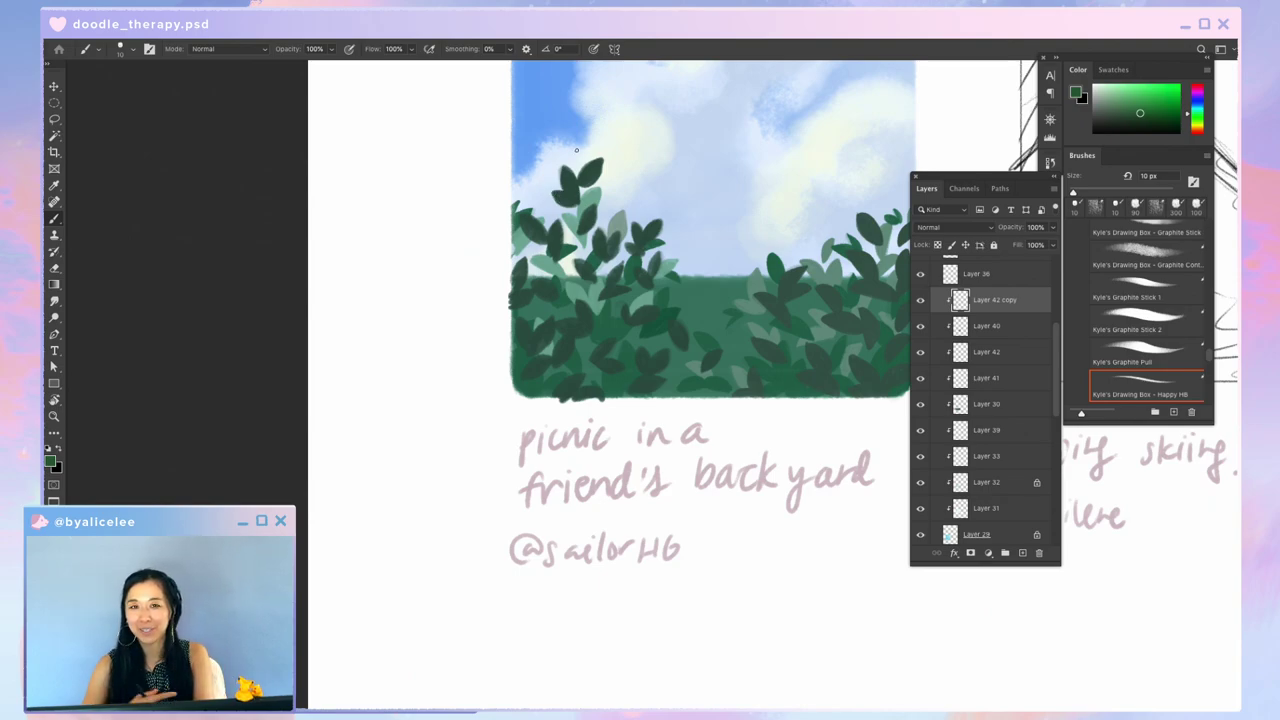
pyautogui.moveTo(544, 201)
pyautogui.mouseDown()
pyautogui.moveTo(532, 200)
pyautogui.moveTo(548, 212)
pyautogui.mouseUp()
pyautogui.press('e')
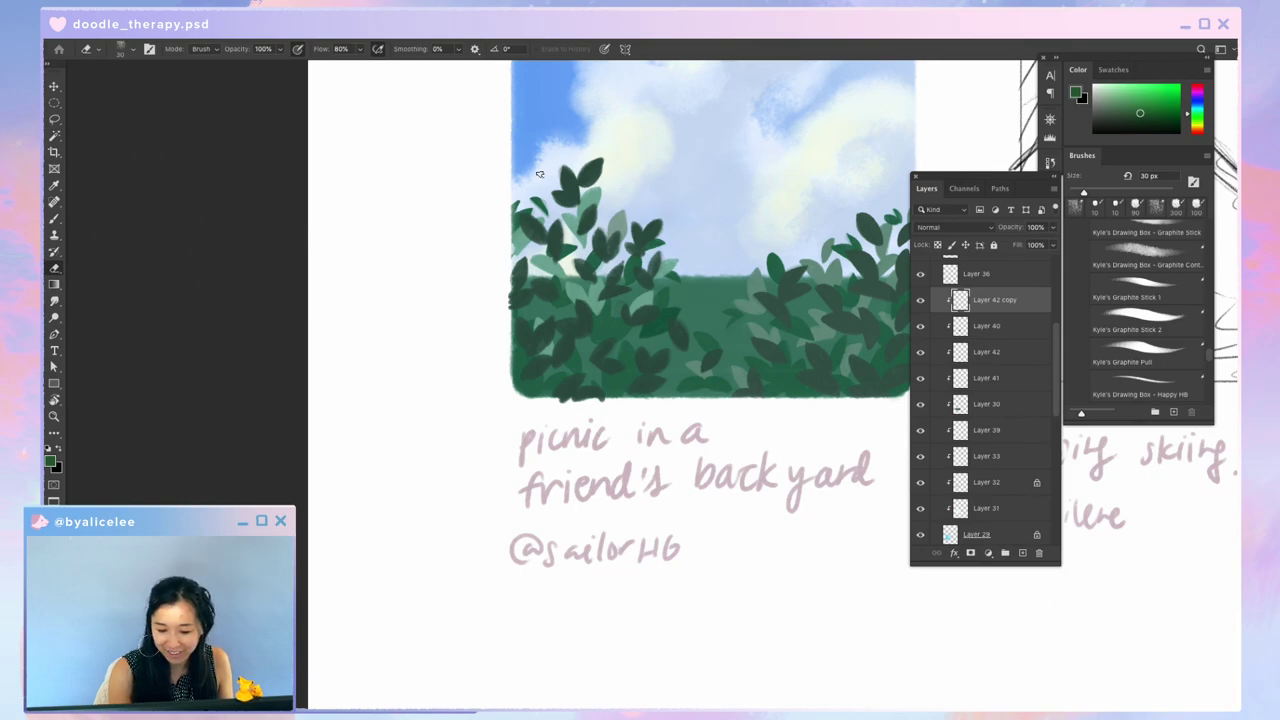
pyautogui.press('b')
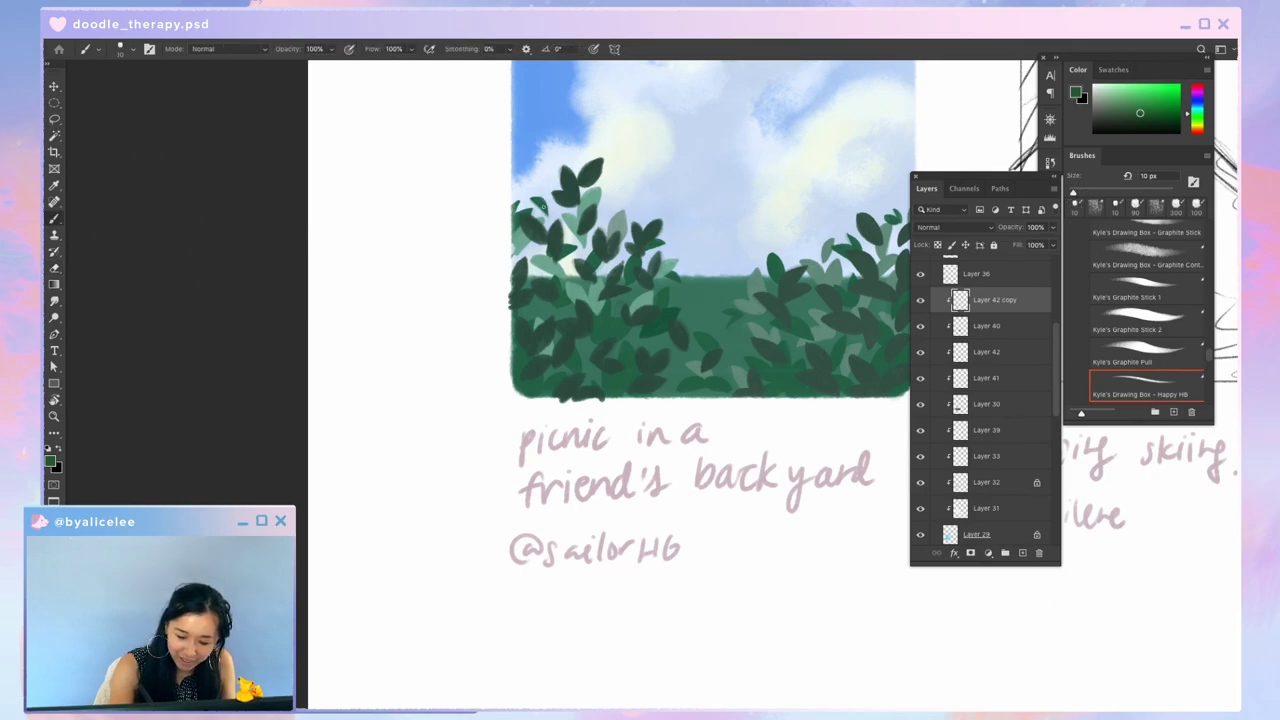
pyautogui.moveTo(544, 207); pyautogui.dragTo(546, 214)
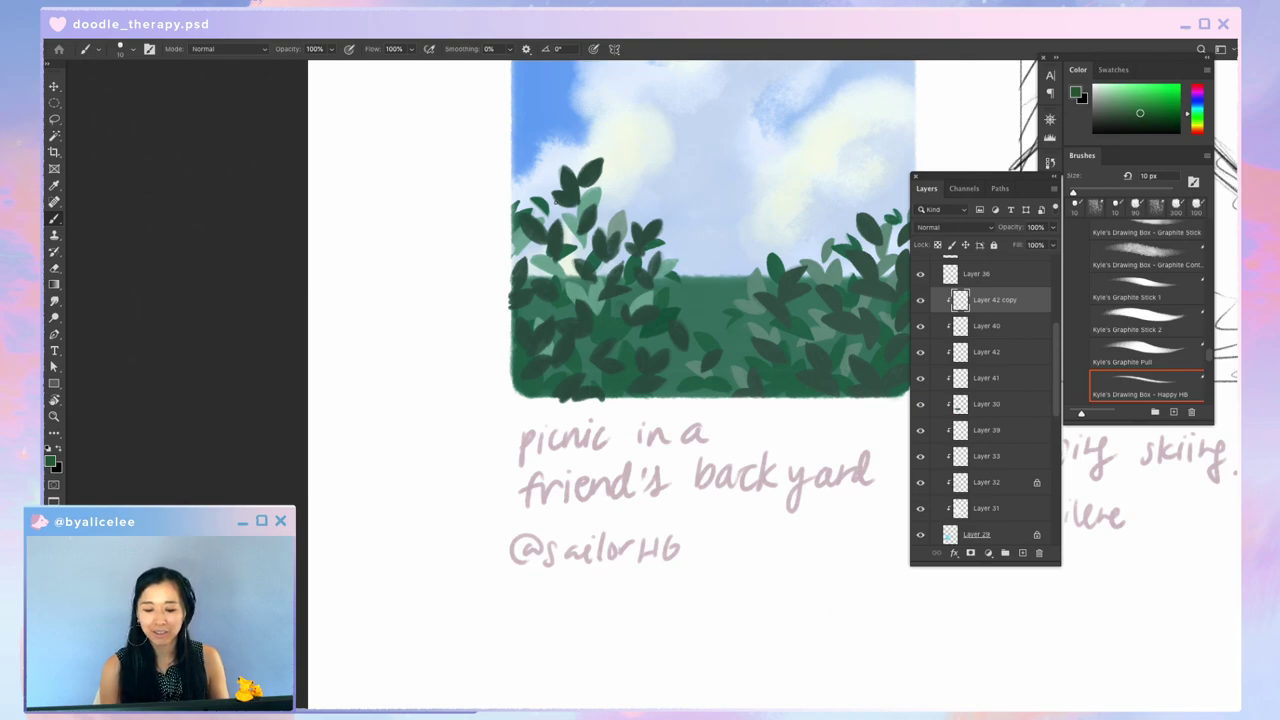
# Step: Add small dark green leaves to the left bush's inner sprig on Layer 42 copy and tidy their edges with the Eraser
pyautogui.moveTo(690, 407); pyautogui.dragTo(672, 425)
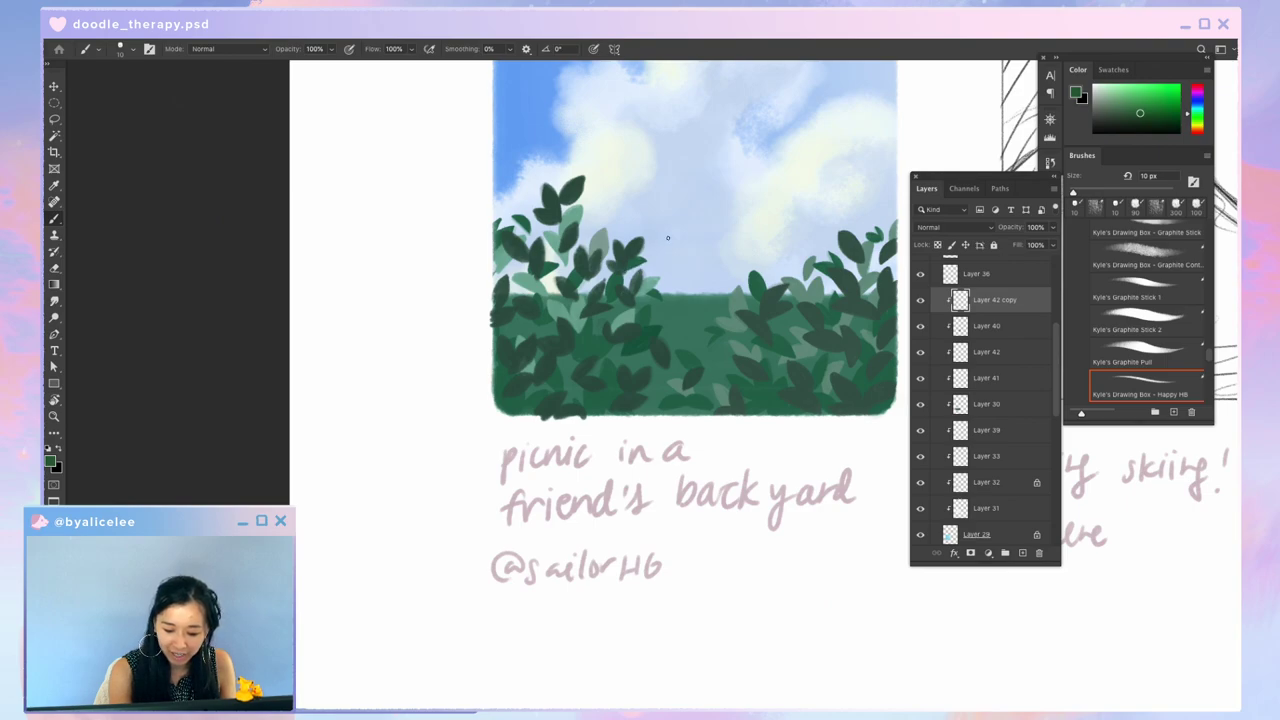
pyautogui.moveTo(609, 276)
pyautogui.mouseDown()
pyautogui.moveTo(604, 300)
pyautogui.moveTo(606, 283)
pyautogui.moveTo(590, 293)
pyautogui.mouseUp()
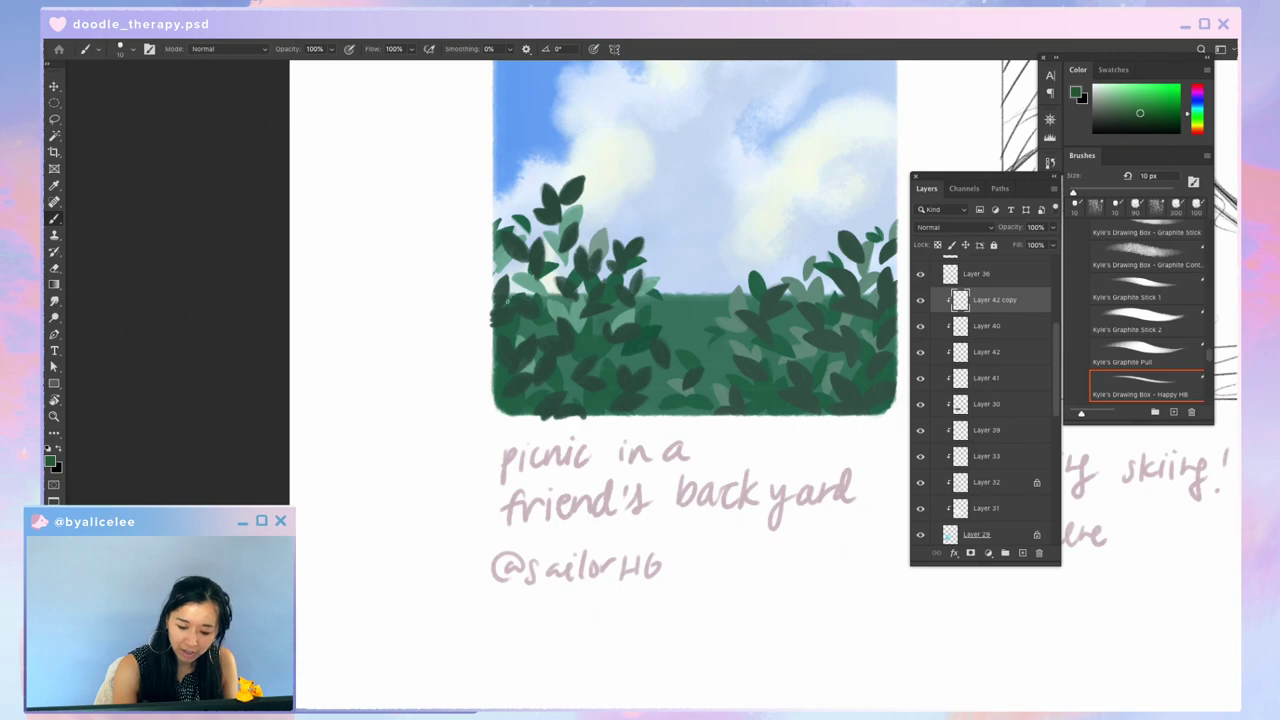
pyautogui.press('e')
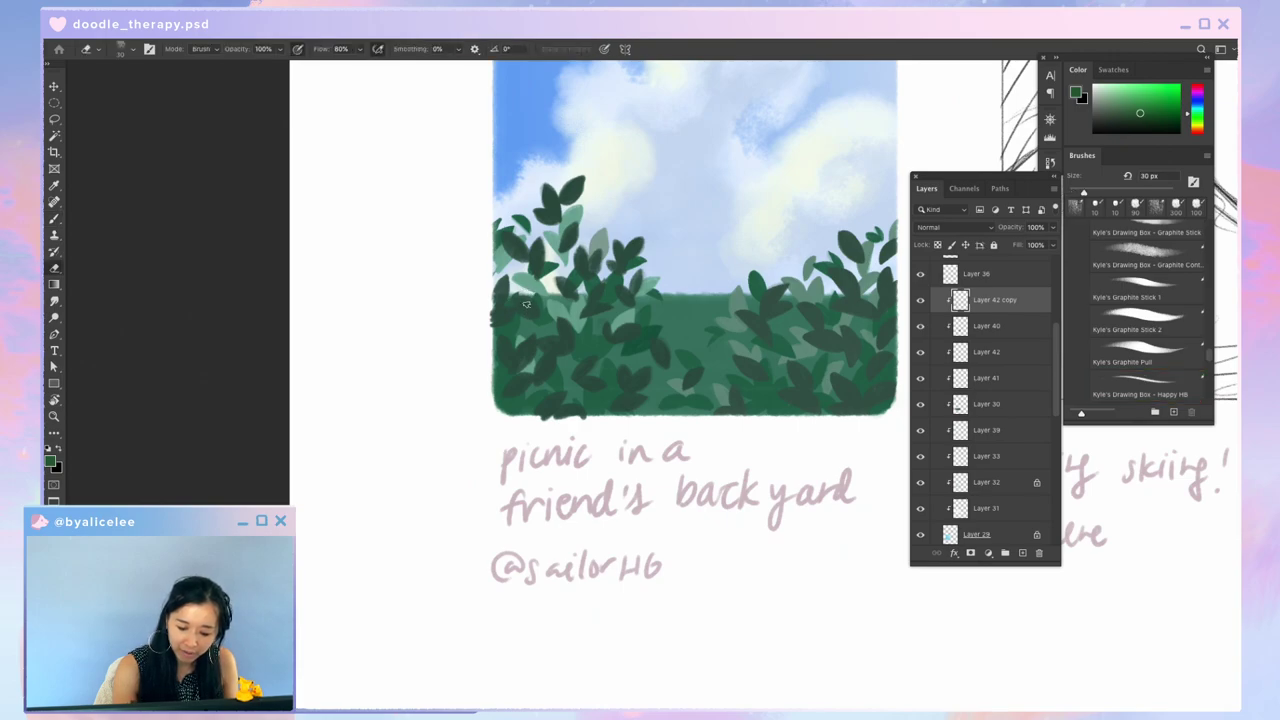
pyautogui.press('b')
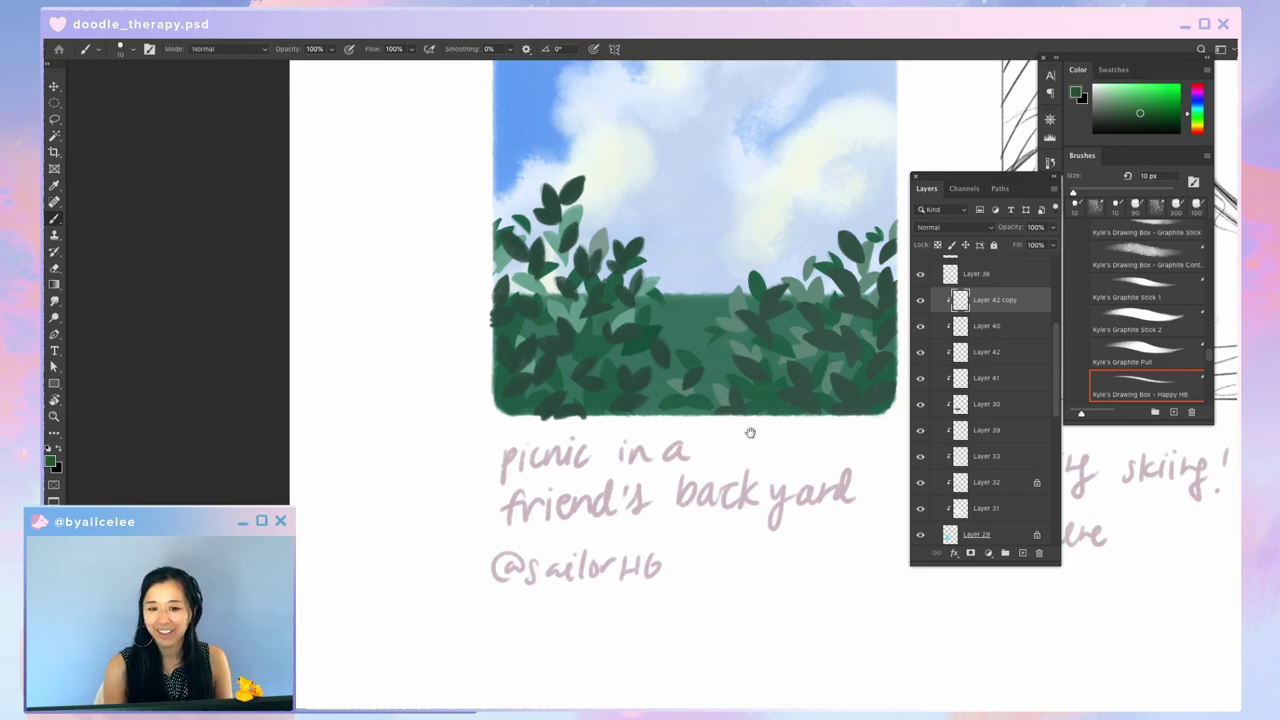
pyautogui.moveTo(751, 434)
pyautogui.mouseDown()
pyautogui.moveTo(646, 534)
pyautogui.moveTo(640, 520)
pyautogui.mouseUp()
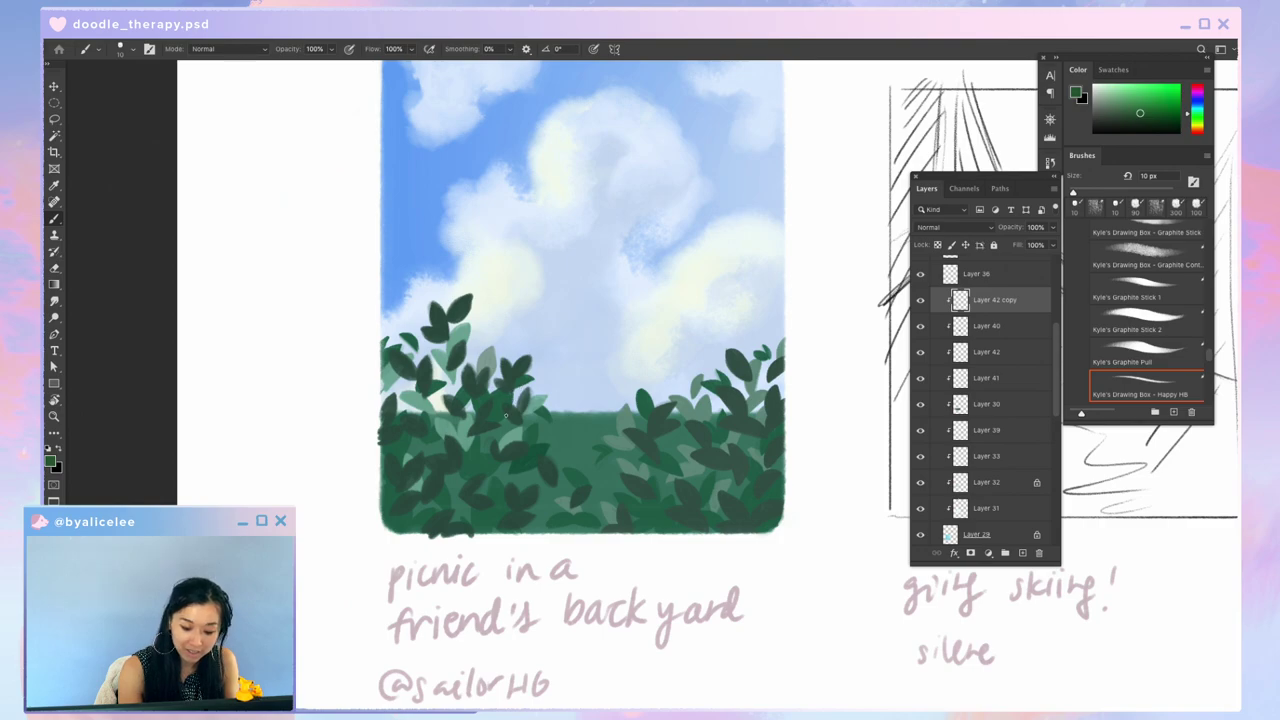
pyautogui.moveTo(552, 521)
pyautogui.mouseDown()
pyautogui.moveTo(604, 398)
pyautogui.moveTo(618, 407)
pyautogui.moveTo(596, 412)
pyautogui.mouseUp()
pyautogui.press('v')
pyautogui.hotkey('ctrl', 'z')
pyautogui.press('w')
pyautogui.click(623, 405)
pyautogui.press('v')
pyautogui.press('b')
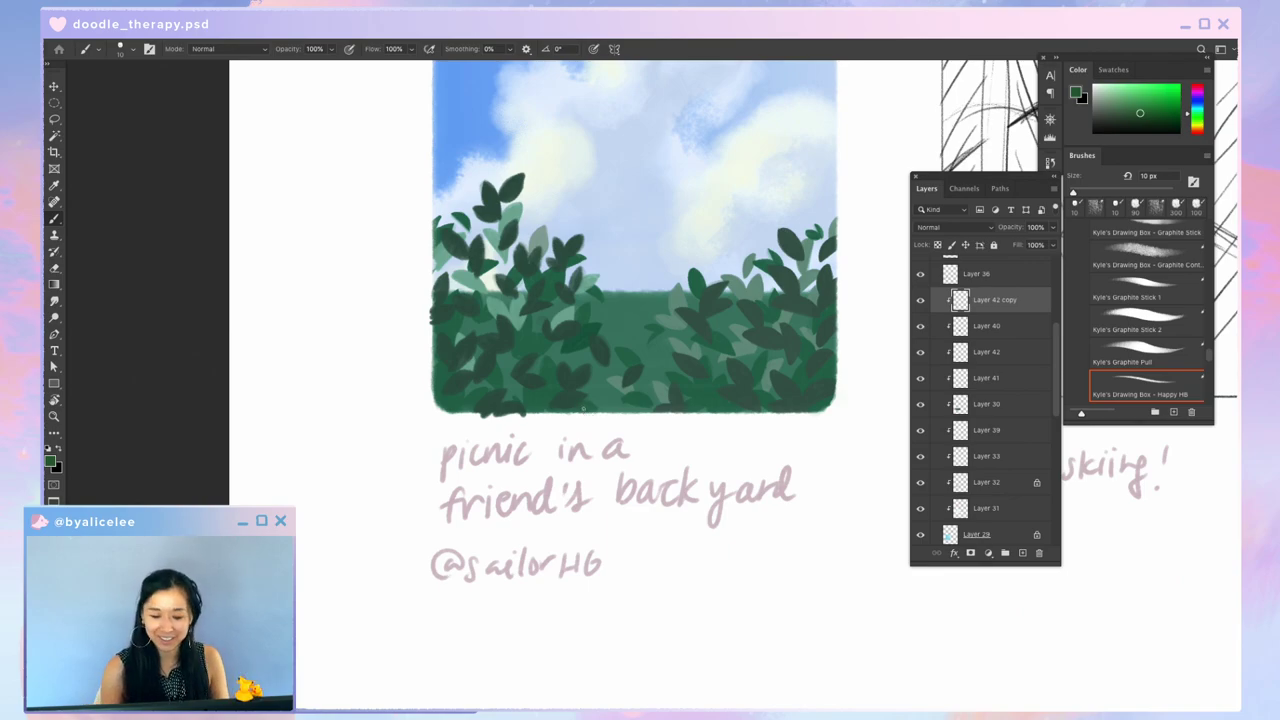
# Step: Paint a small dark green leaf low in the gap between the two bushes and refine its shape with the Eraser
pyautogui.moveTo(645, 304); pyautogui.dragTo(649, 327)
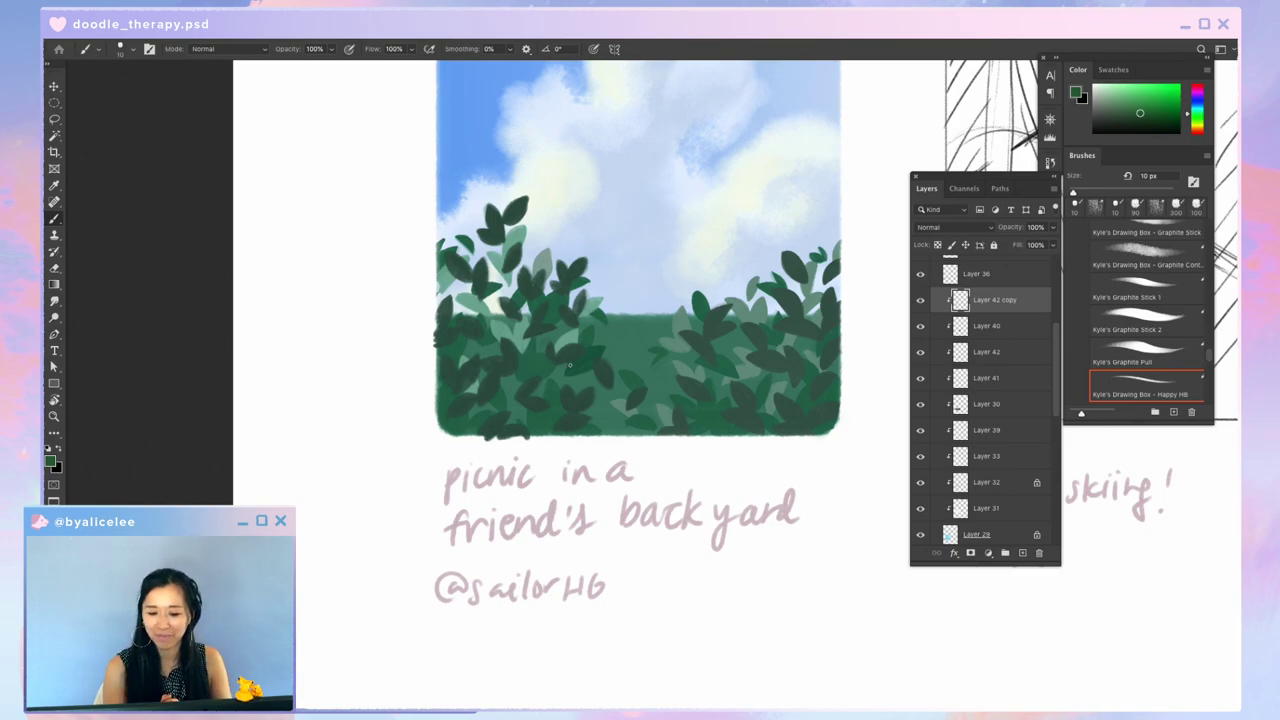
pyautogui.press('e')
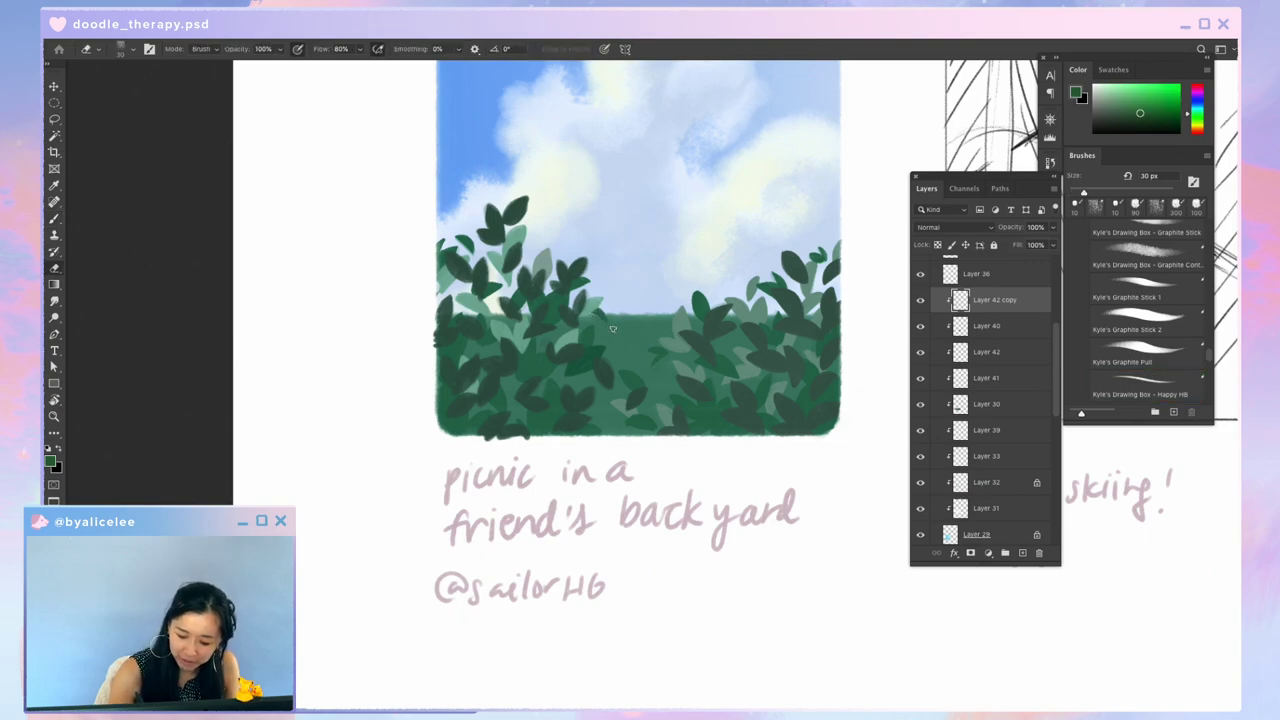
pyautogui.press('b')
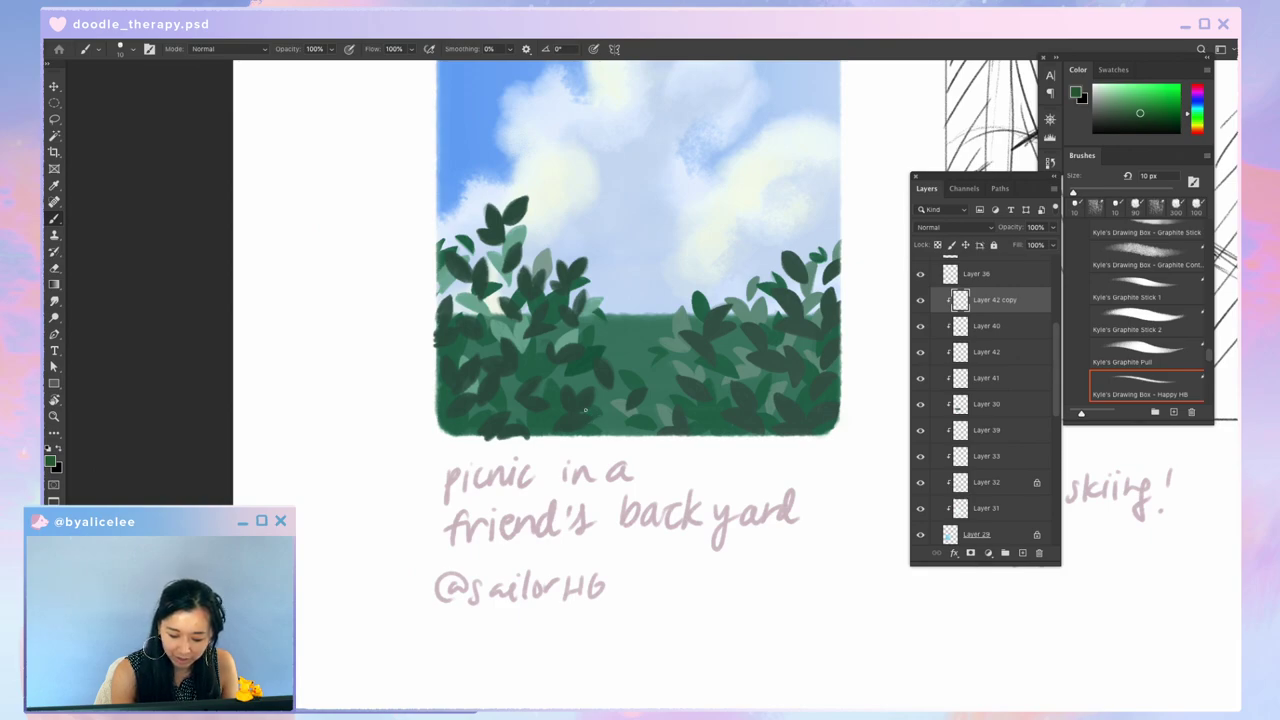
pyautogui.press('e')
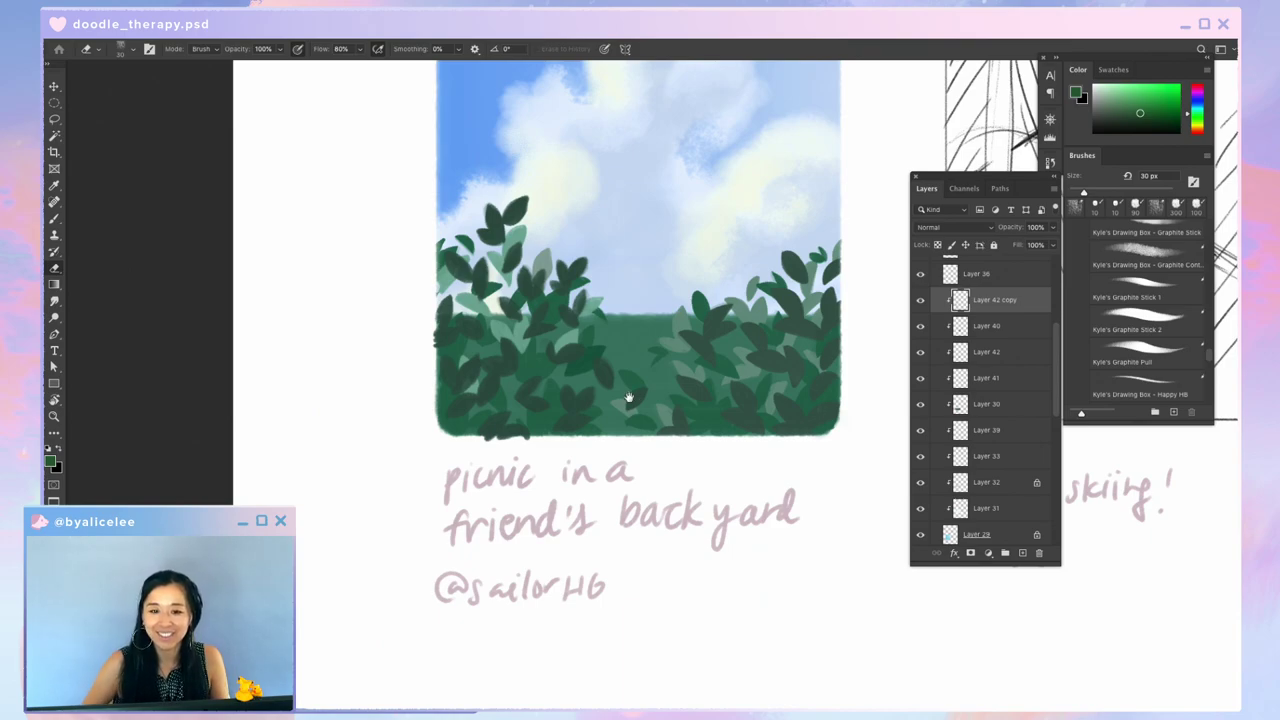
pyautogui.moveTo(703, 281); pyautogui.dragTo(659, 365)
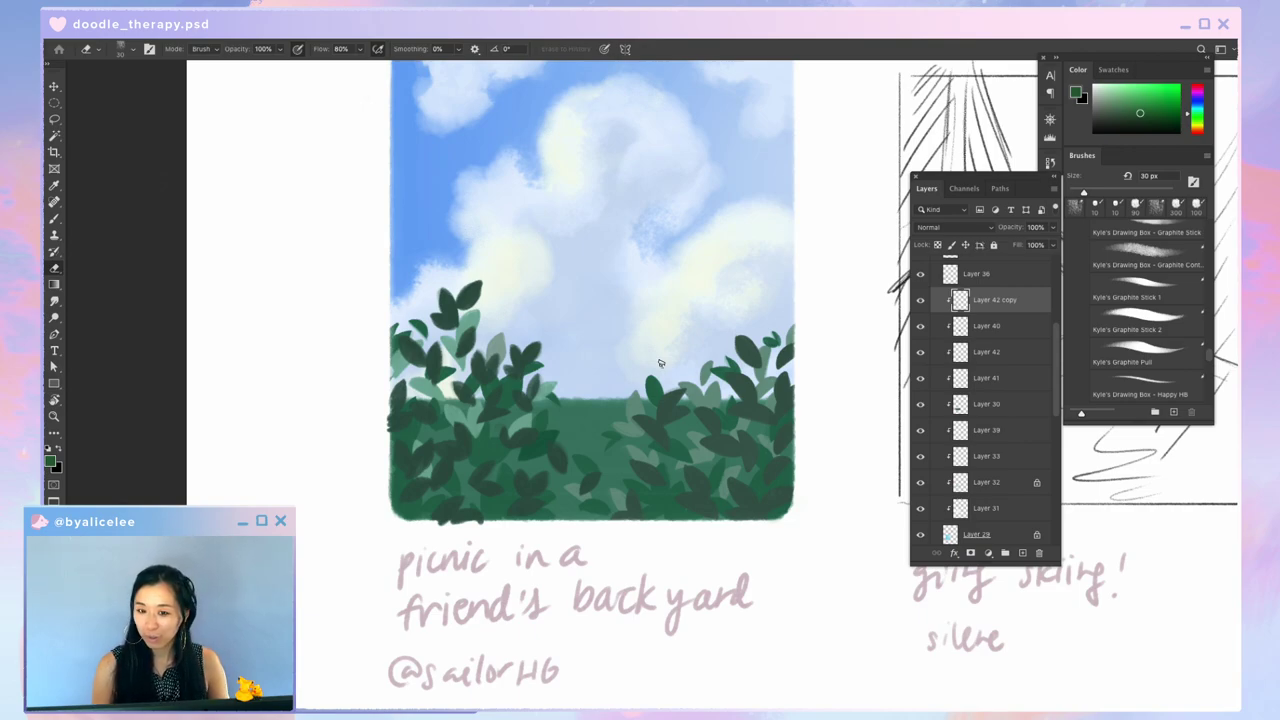
# Step: Paint more dark green leaves in the lower gap between the bushes on Layer 42 copy, trimming their outlines with the Eraser
pyautogui.moveTo(631, 390); pyautogui.dragTo(667, 356)
pyautogui.press('v')
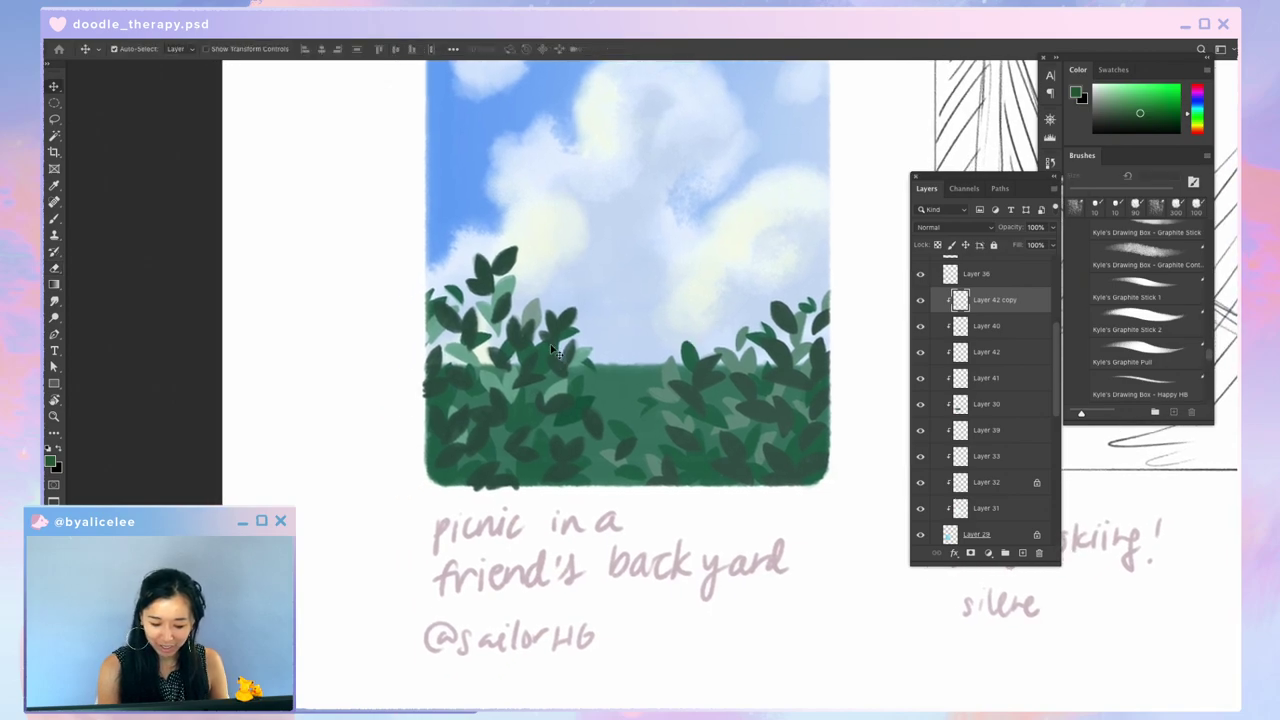
pyautogui.moveTo(553, 351); pyautogui.dragTo(549, 329)
pyautogui.press('b')
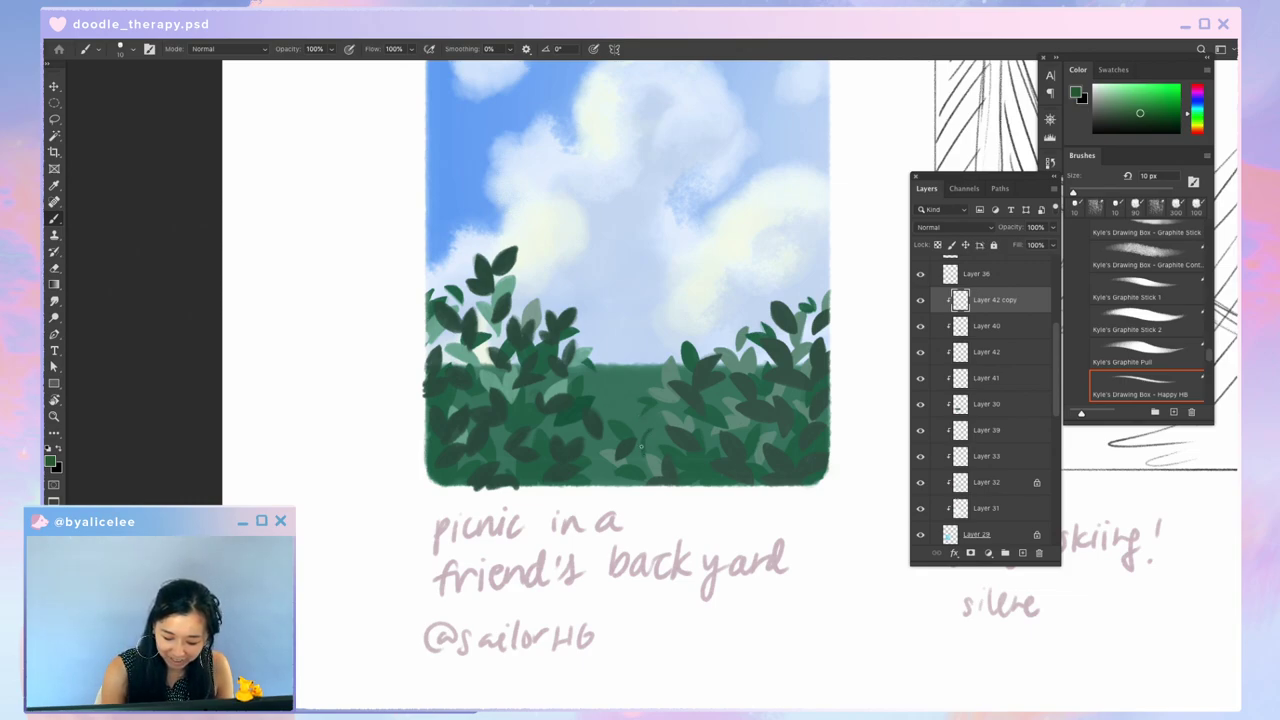
pyautogui.moveTo(648, 436); pyautogui.dragTo(647, 451)
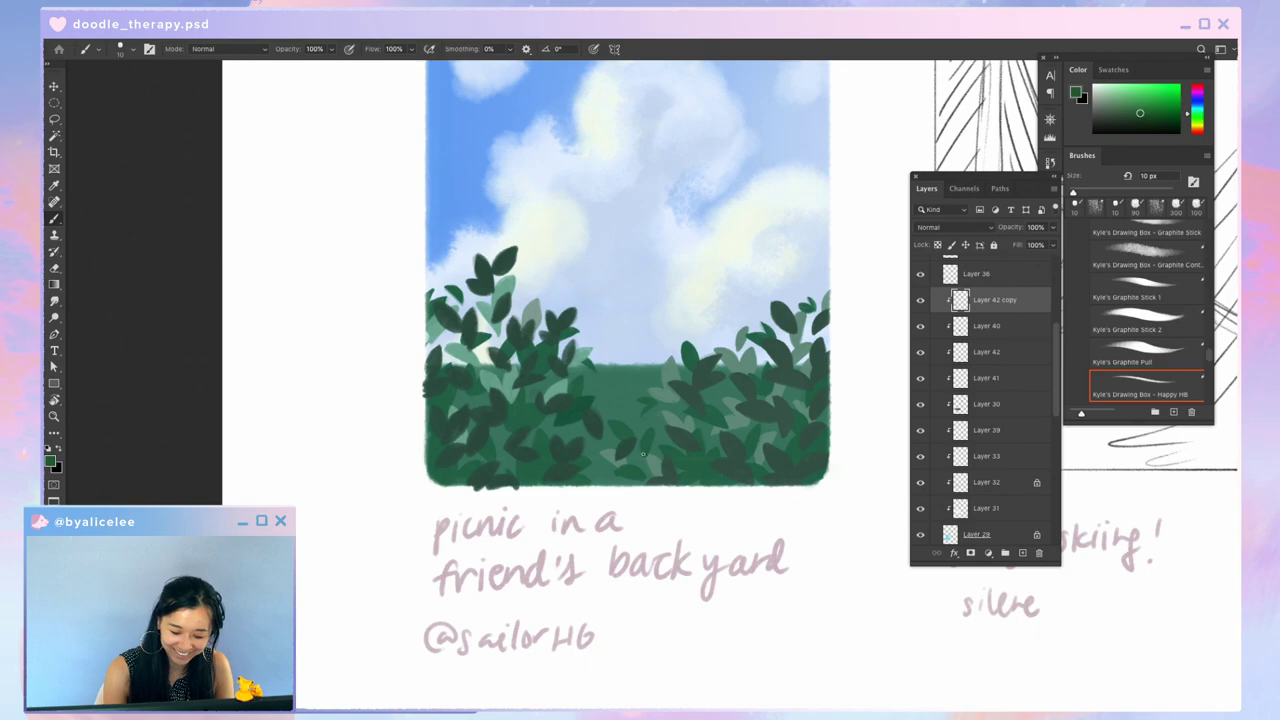
pyautogui.press('e')
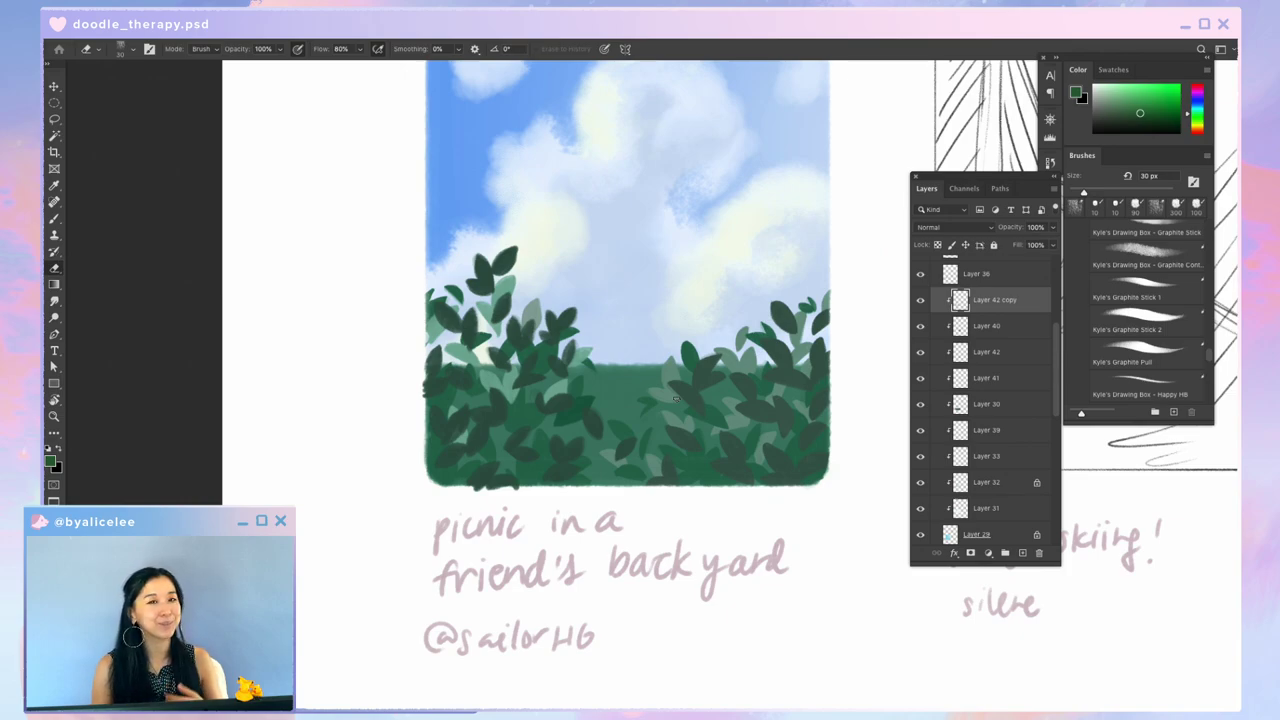
pyautogui.press('b')
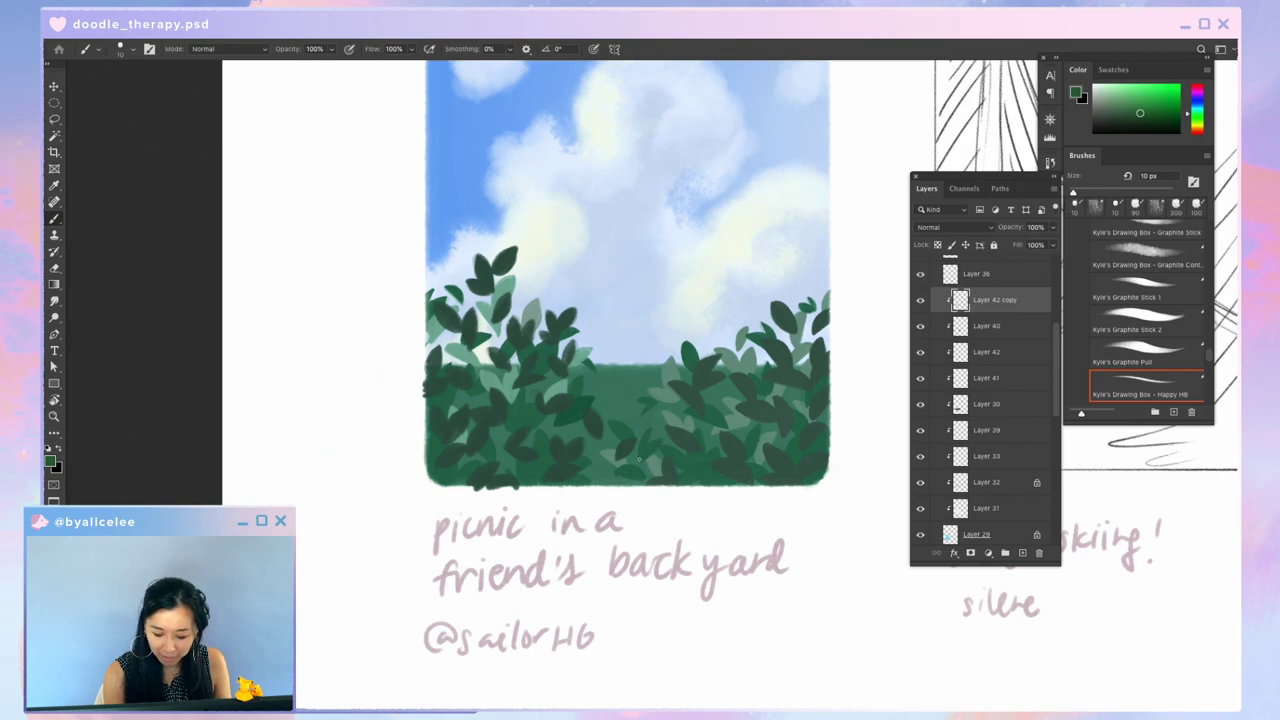
pyautogui.press('e')
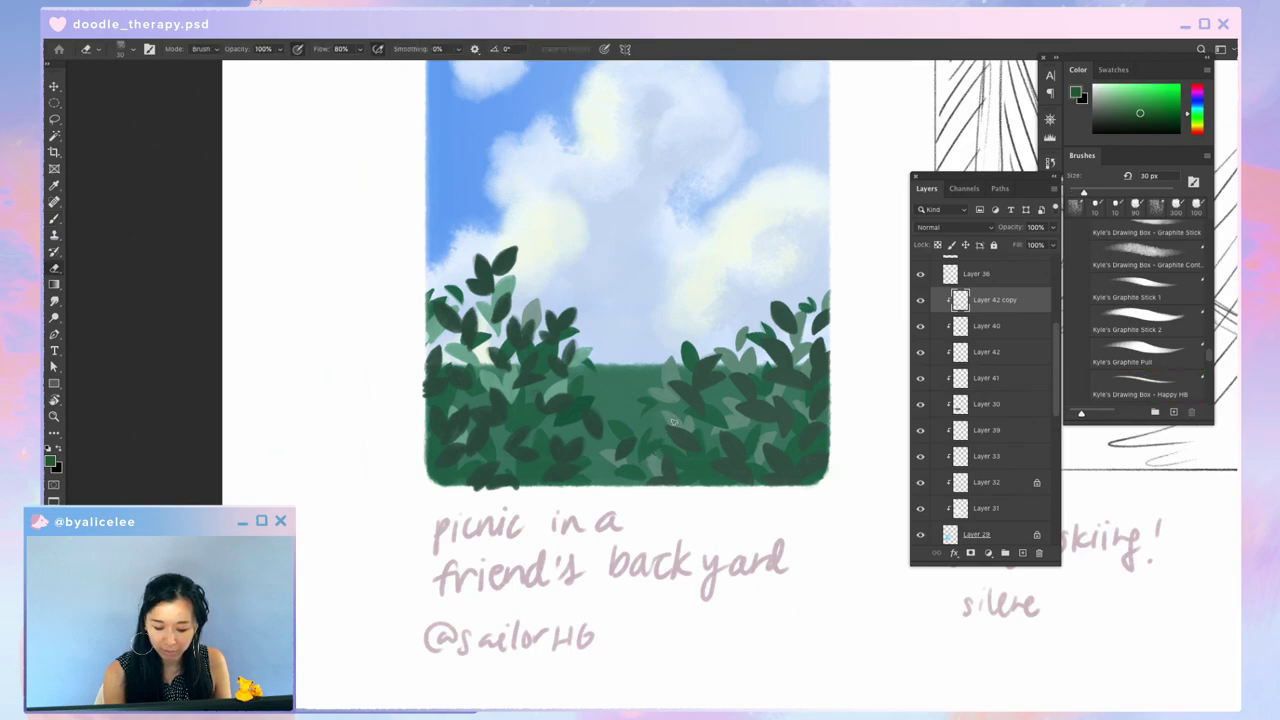
pyautogui.scroll(2, 674, 422)
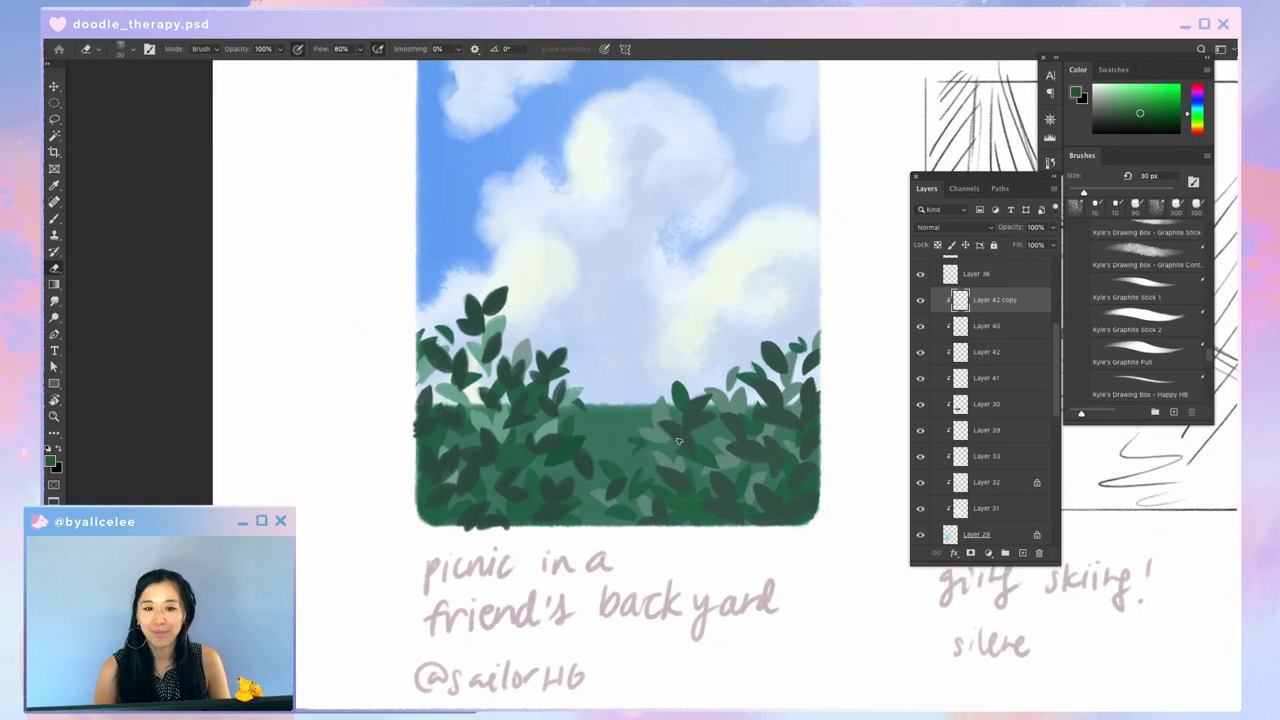
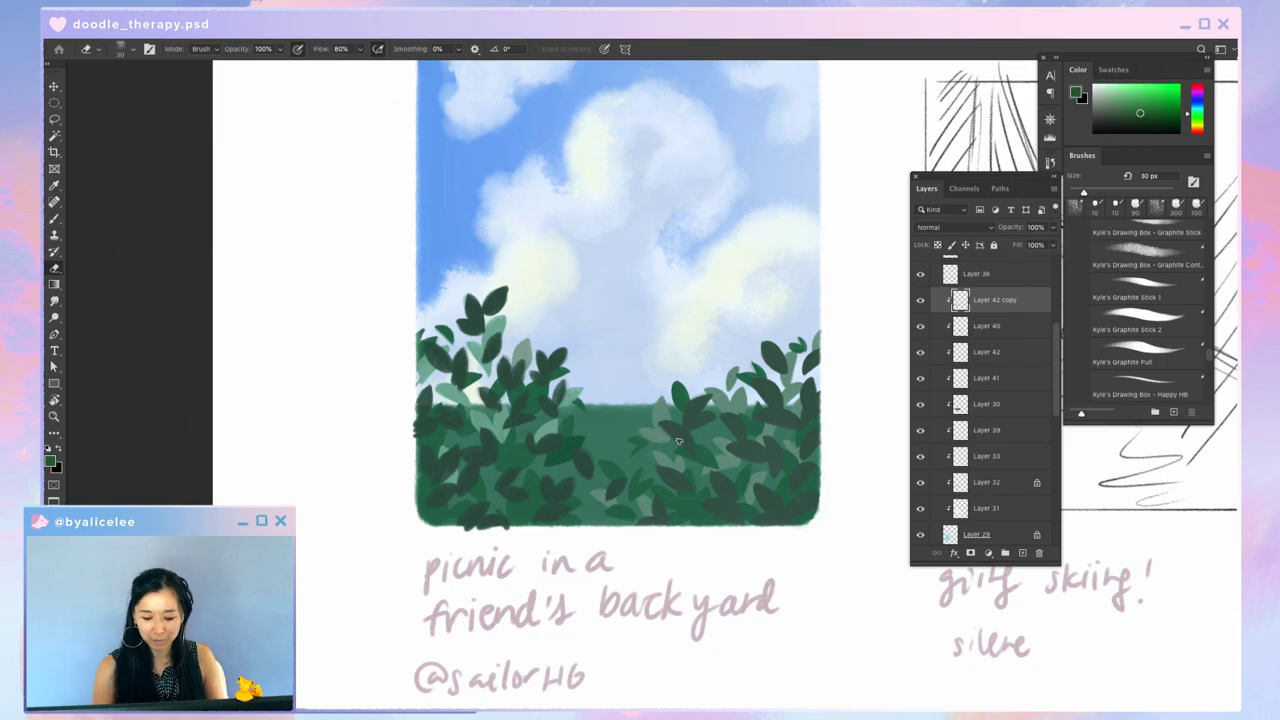
# Step: Paint a small dark green leaf sprig in the upper part of the hedge between the two bushes, cleaning its edges with the Eraser
pyautogui.moveTo(640, 332); pyautogui.dragTo(657, 272)
pyautogui.press('super+plus')
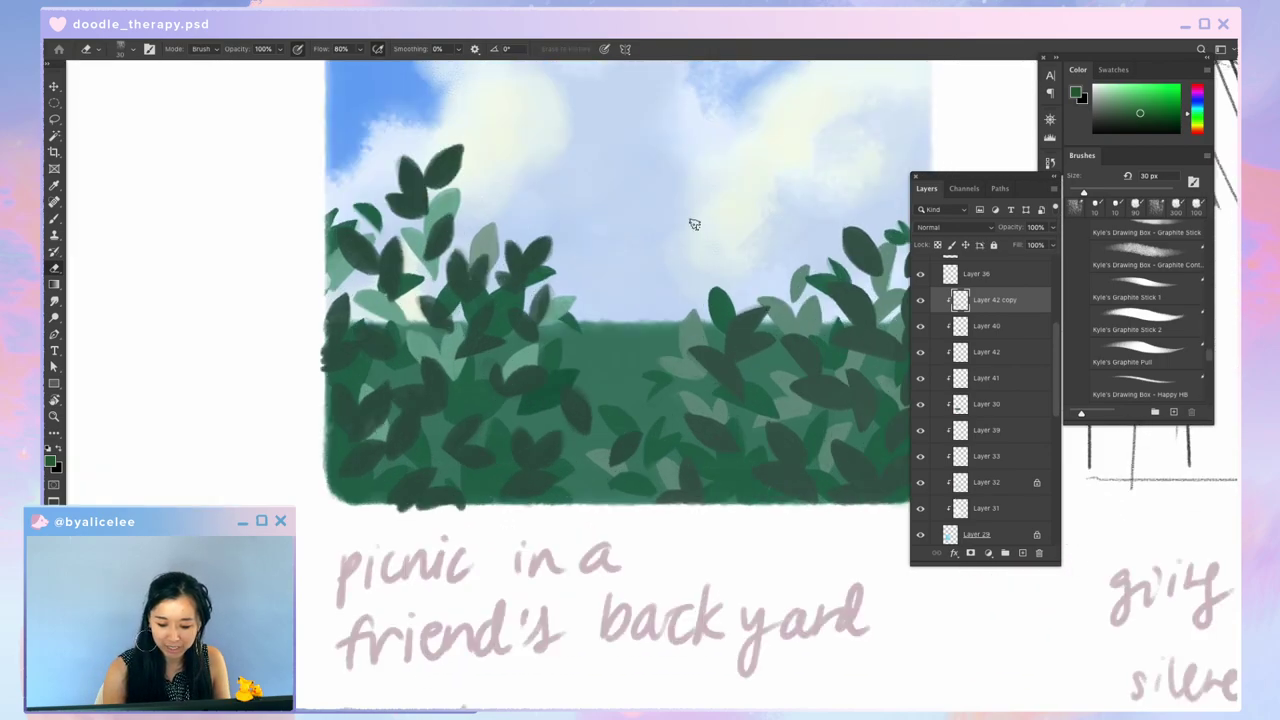
pyautogui.press('b')
pyautogui.moveTo(588, 357)
pyautogui.mouseDown()
pyautogui.moveTo(608, 384)
pyautogui.moveTo(592, 397)
pyautogui.moveTo(624, 363)
pyautogui.moveTo(613, 385)
pyautogui.mouseUp()
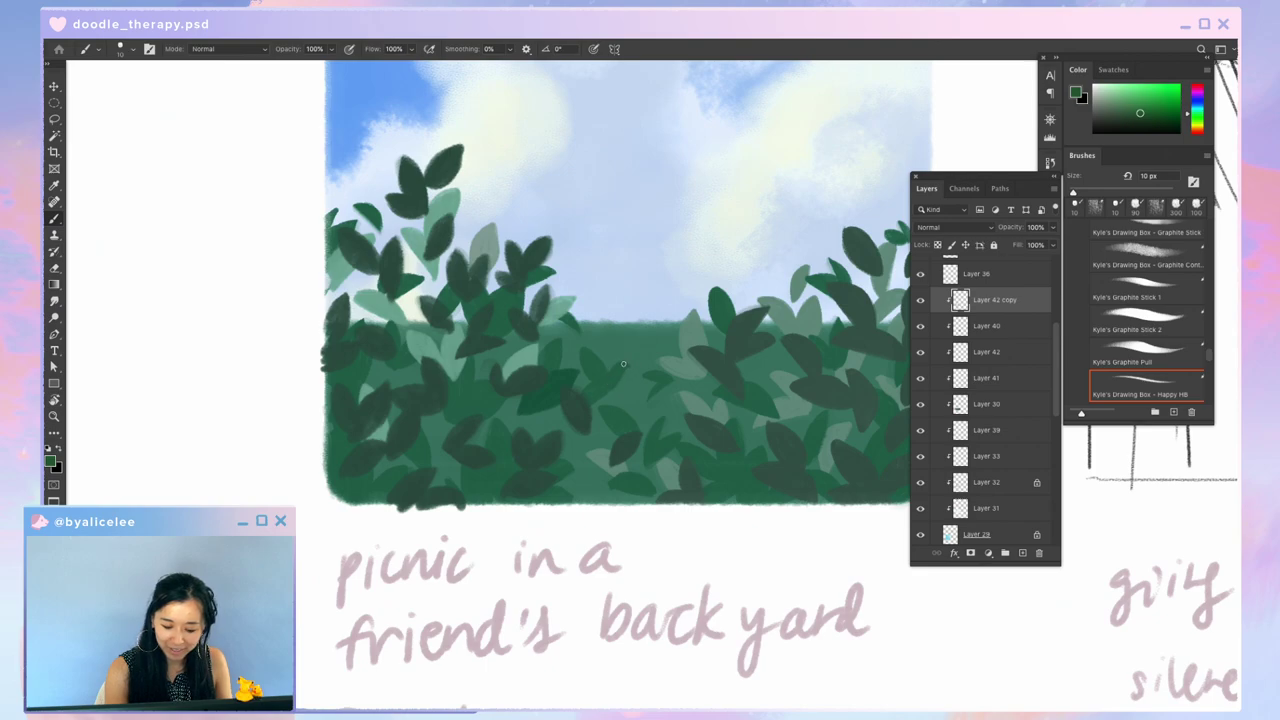
pyautogui.press('e')
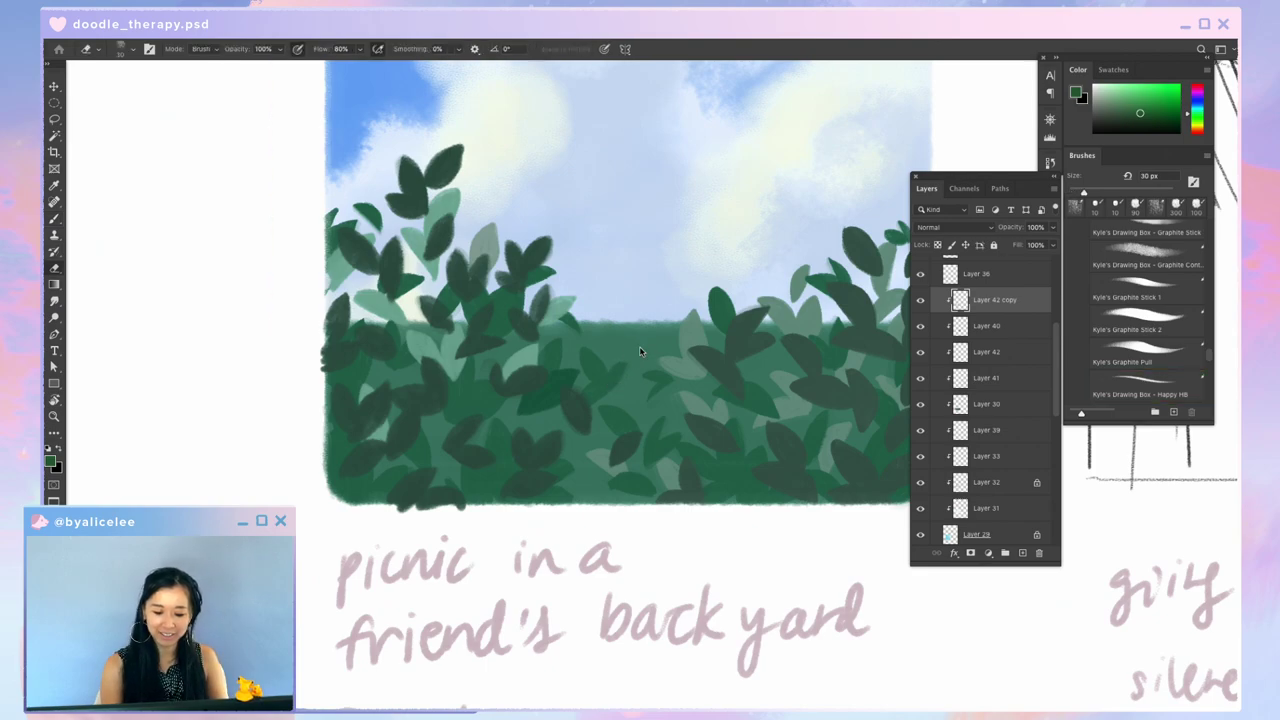
pyautogui.press('b')
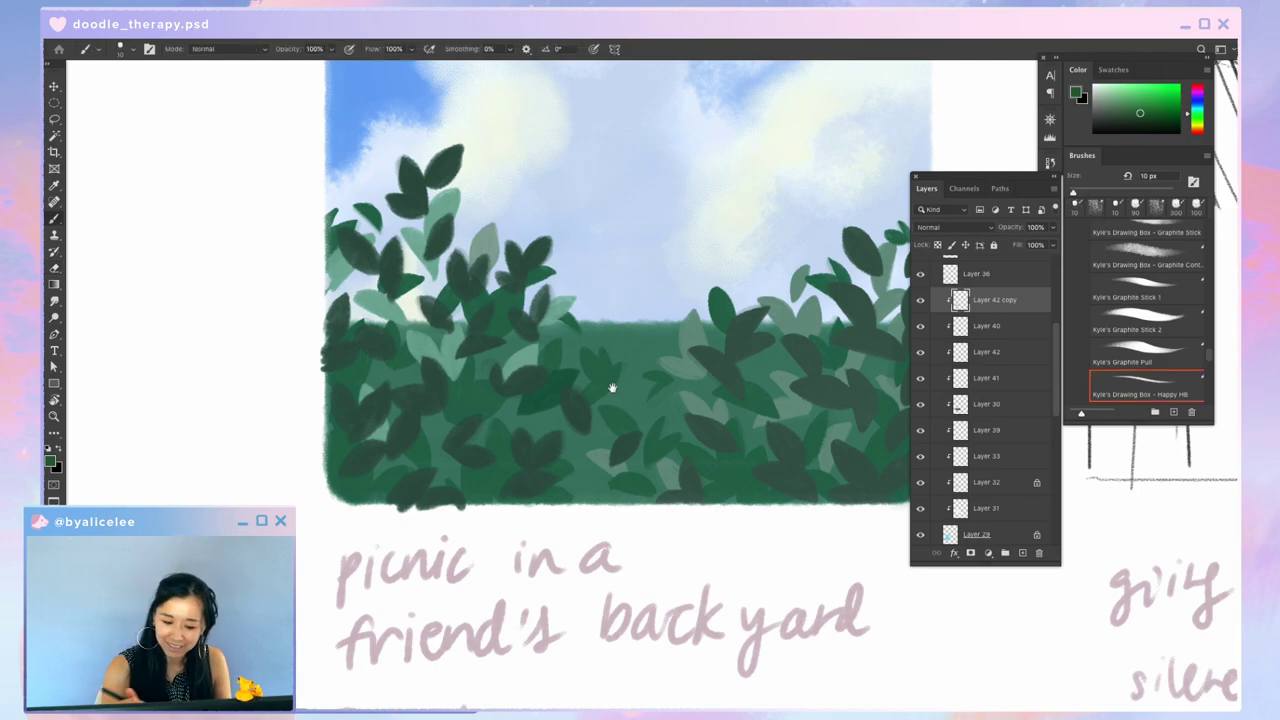
# Step: Paint dark green leaves at the postcard's left edge above the left bush on Layer 42 copy and reshape them with the Eraser
pyautogui.hscroll(-5, 611, 389)
pyautogui.moveTo(491, 214); pyautogui.dragTo(510, 208)
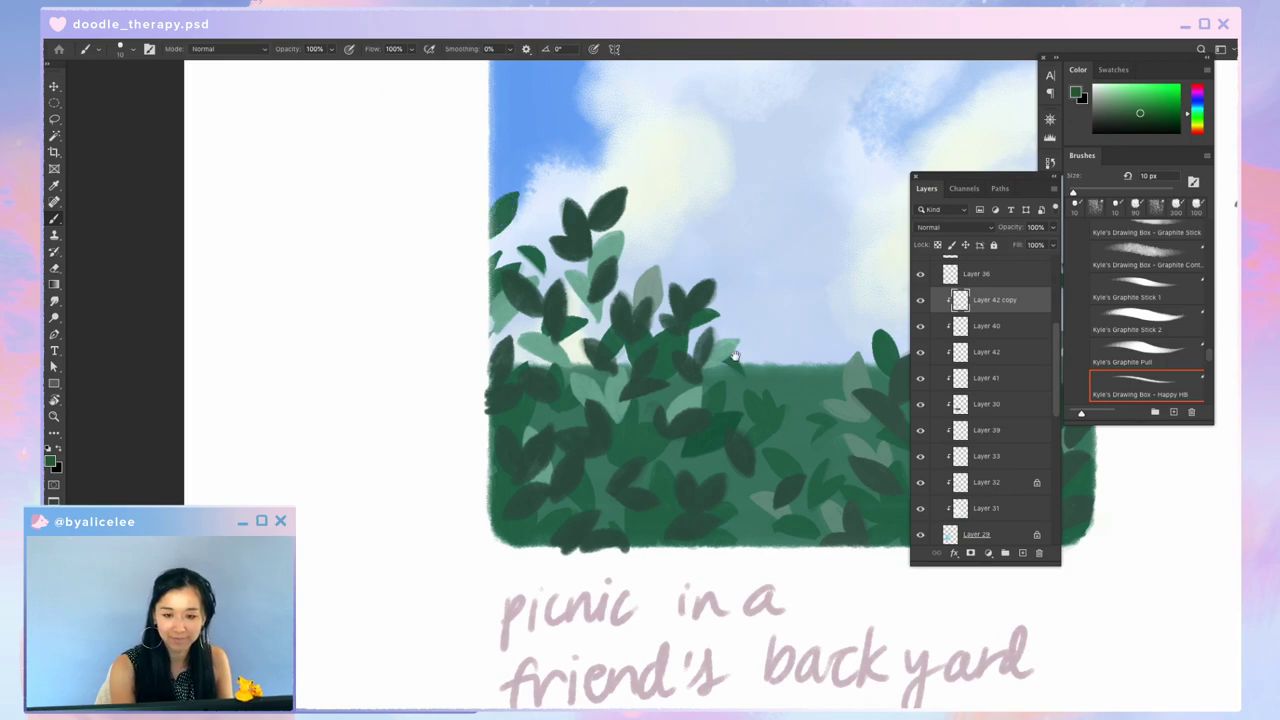
pyautogui.moveTo(736, 356); pyautogui.dragTo(803, 418)
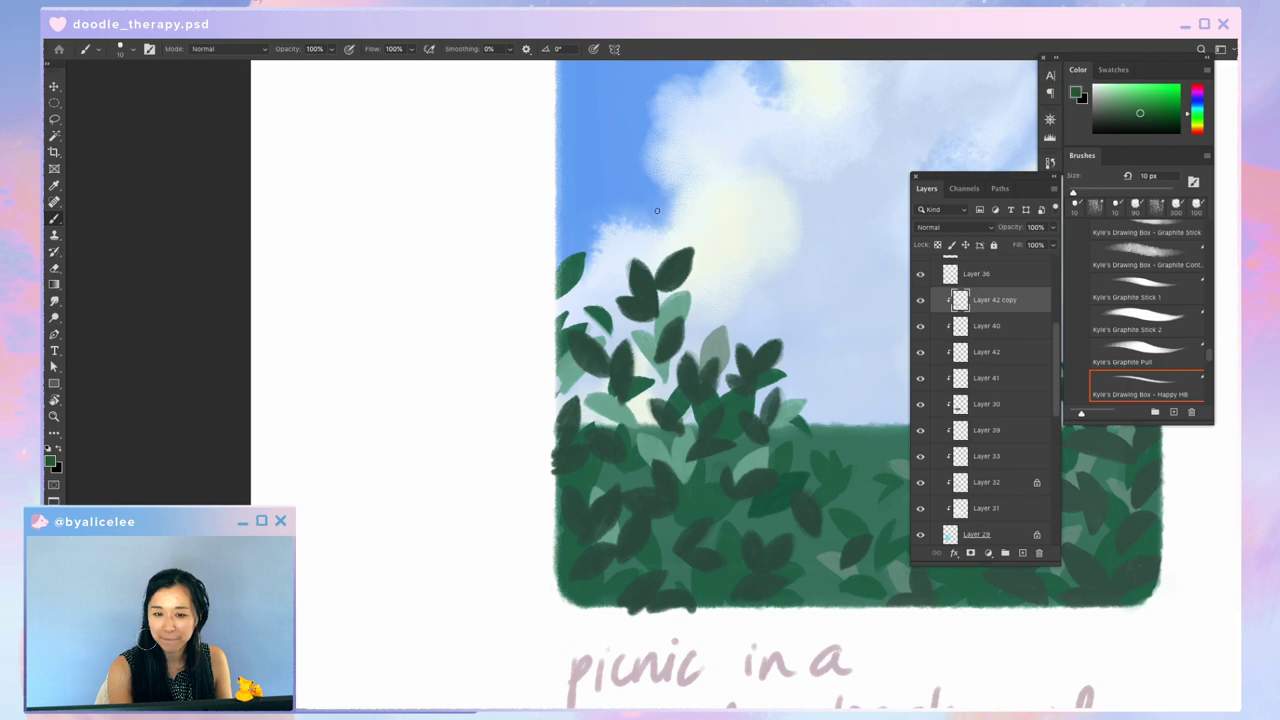
pyautogui.press('e')
pyautogui.moveTo(764, 409); pyautogui.dragTo(670, 407)
pyautogui.press('b')
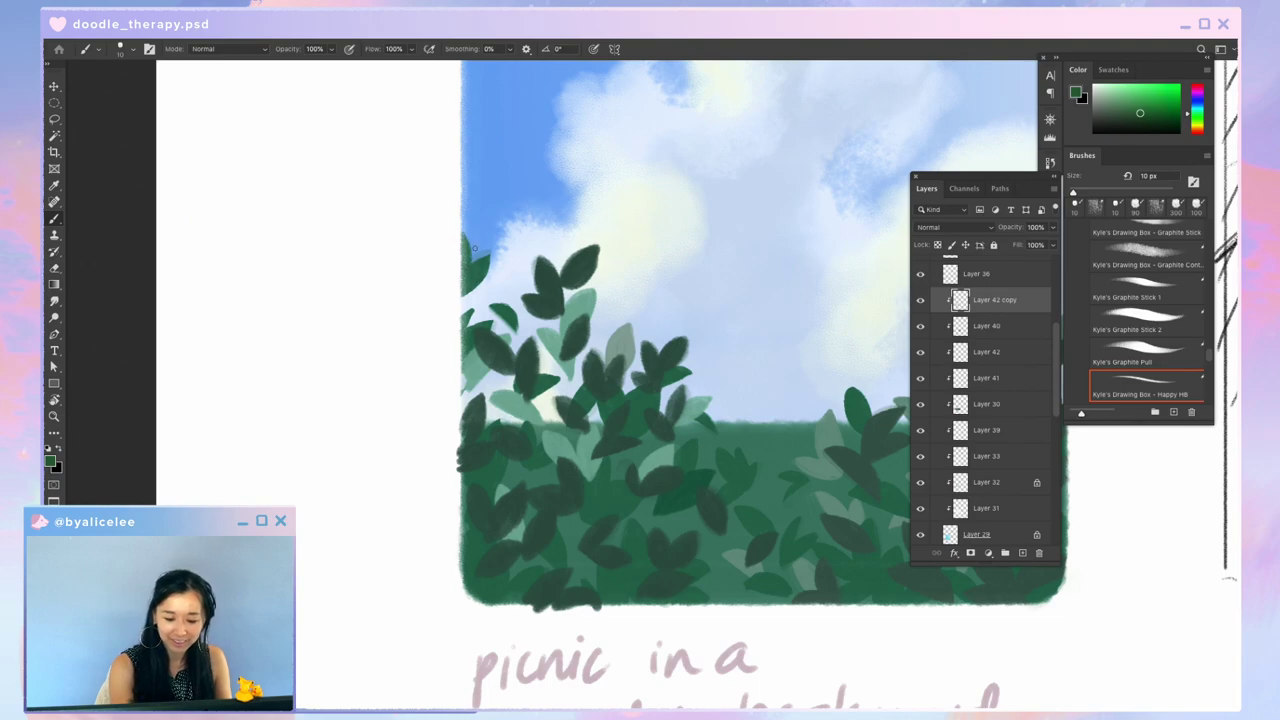
pyautogui.moveTo(757, 502); pyautogui.dragTo(680, 523)
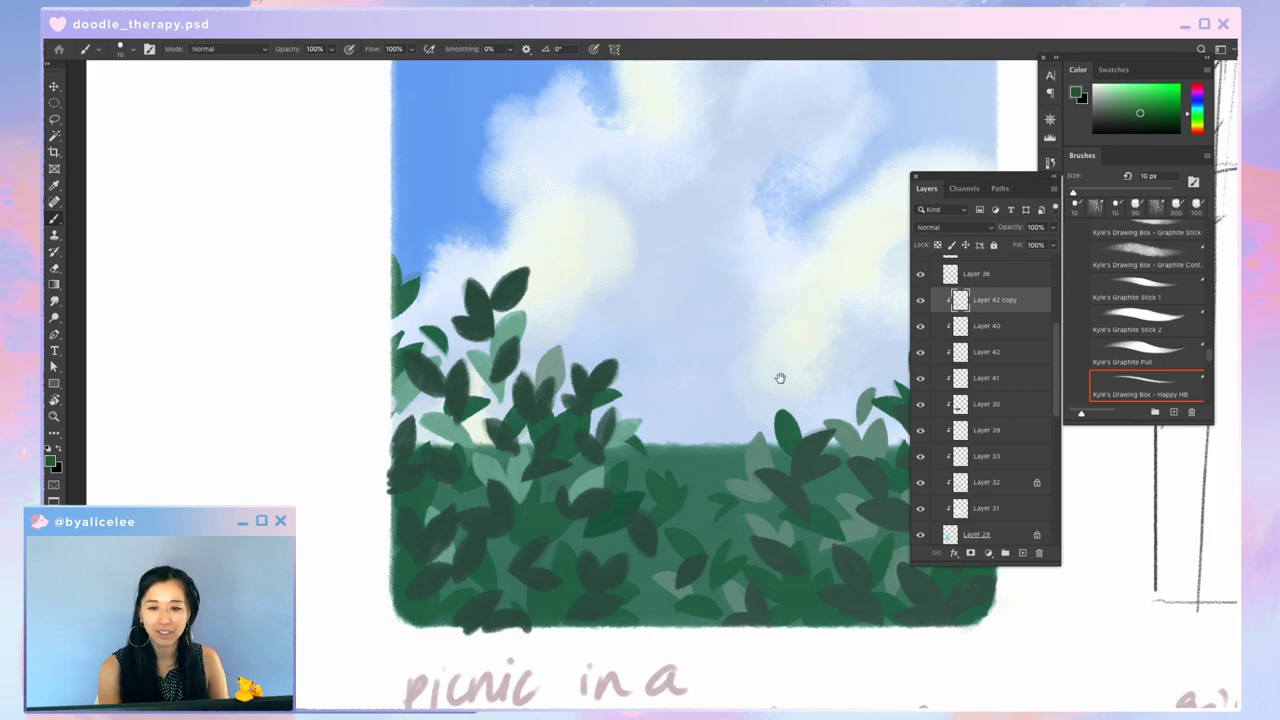
# Step: Touch up the left bush's leaves on Layer 42 copy with the Brush and the Eraser
pyautogui.moveTo(777, 371); pyautogui.dragTo(683, 375)
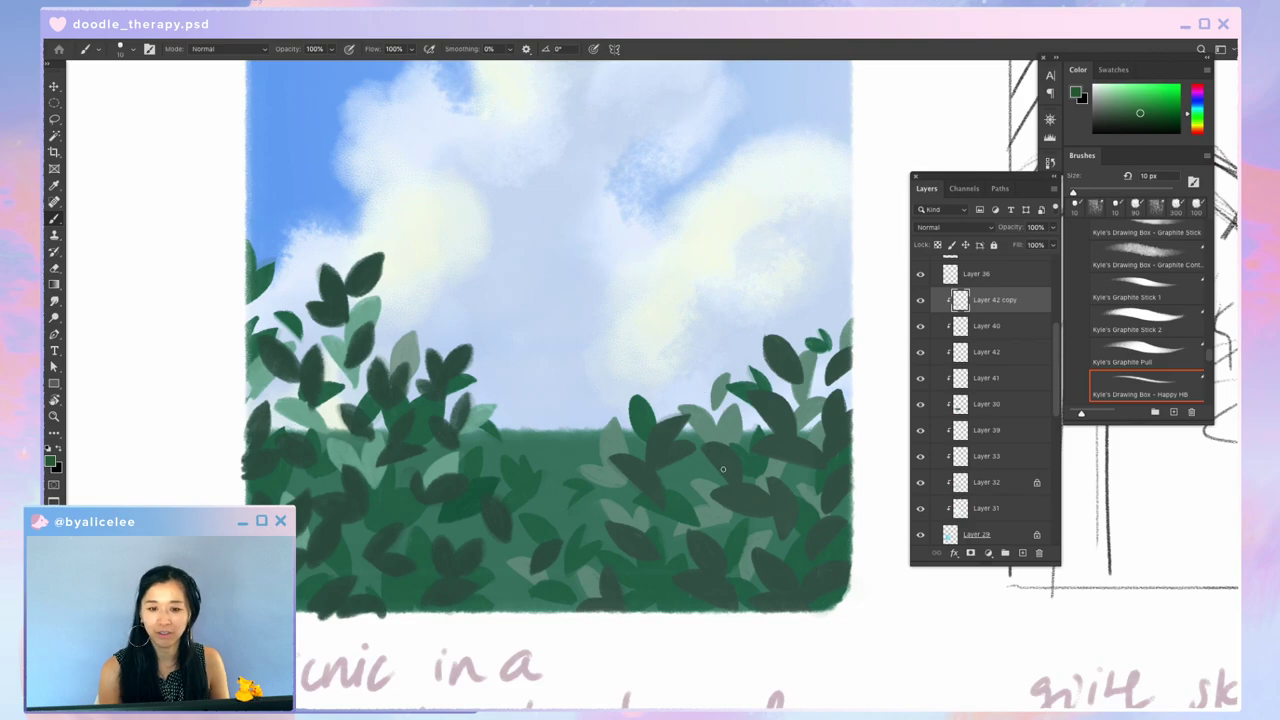
pyautogui.press('super+minus')
pyautogui.moveTo(722, 466)
pyautogui.mouseDown()
pyautogui.moveTo(717, 508)
pyautogui.moveTo(718, 486)
pyautogui.mouseUp()
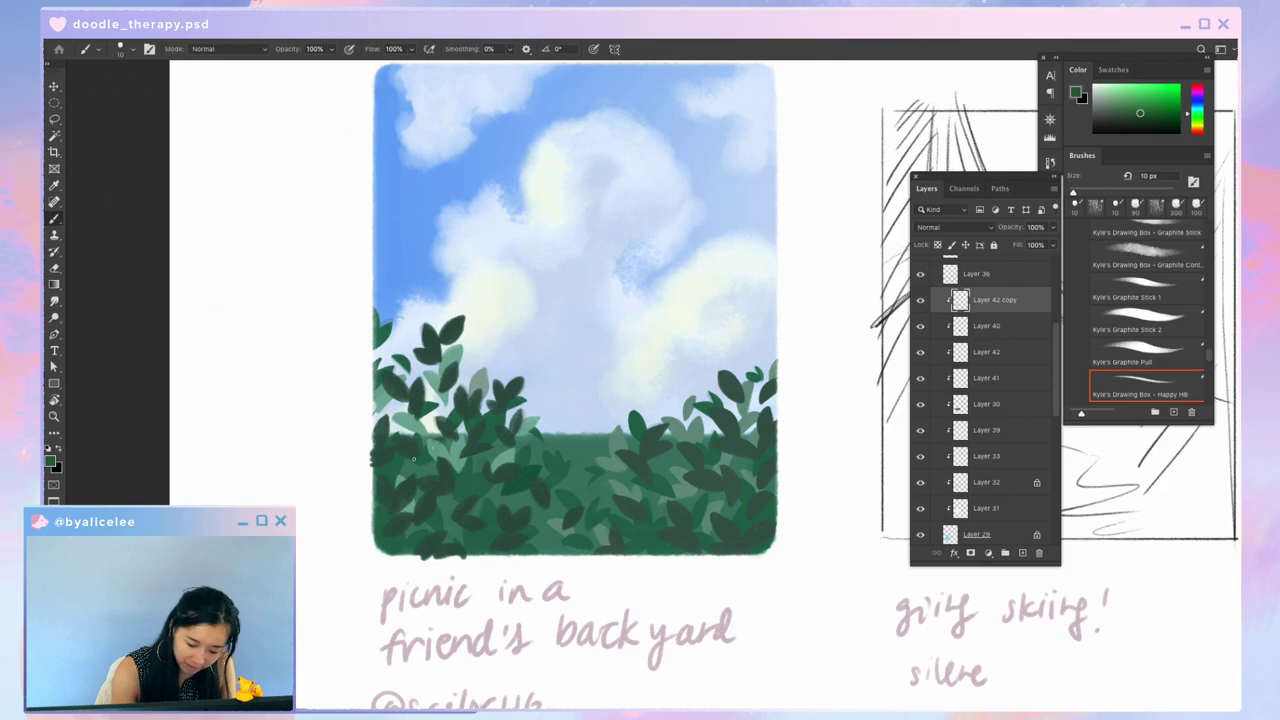
pyautogui.press('e')
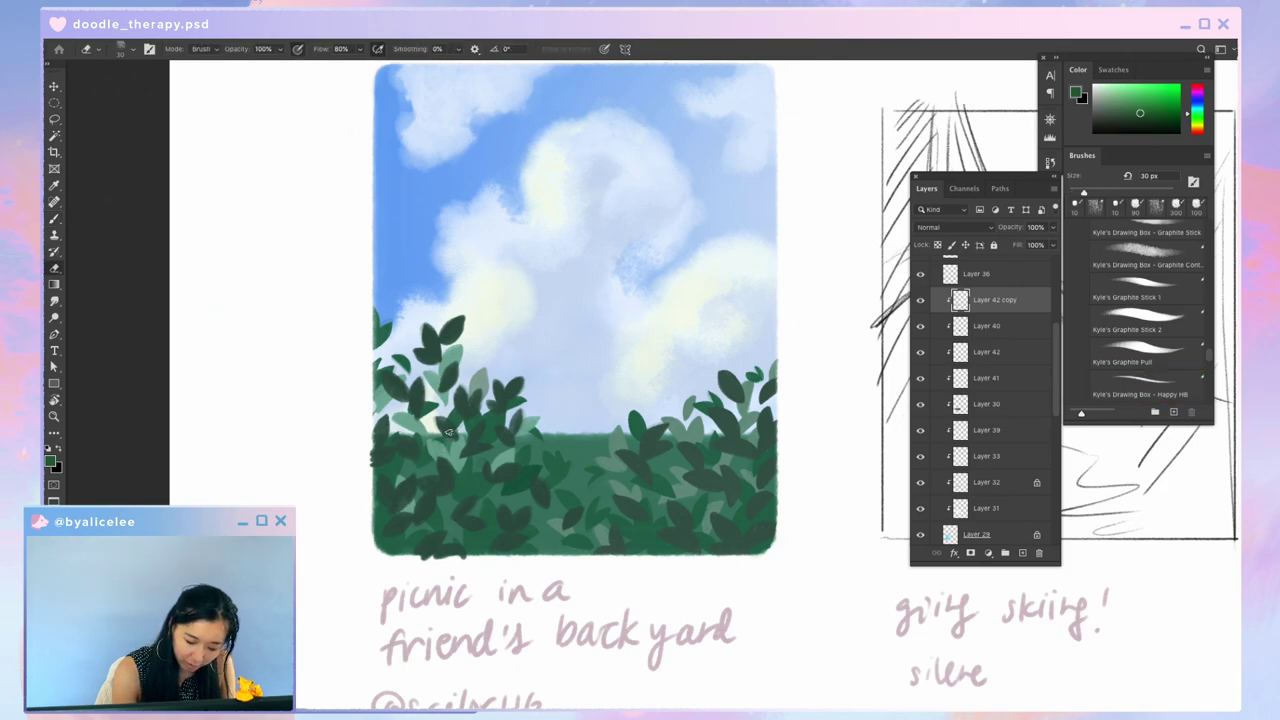
pyautogui.moveTo(603, 488)
pyautogui.mouseDown()
pyautogui.moveTo(754, 456)
pyautogui.moveTo(769, 353)
pyautogui.mouseUp()
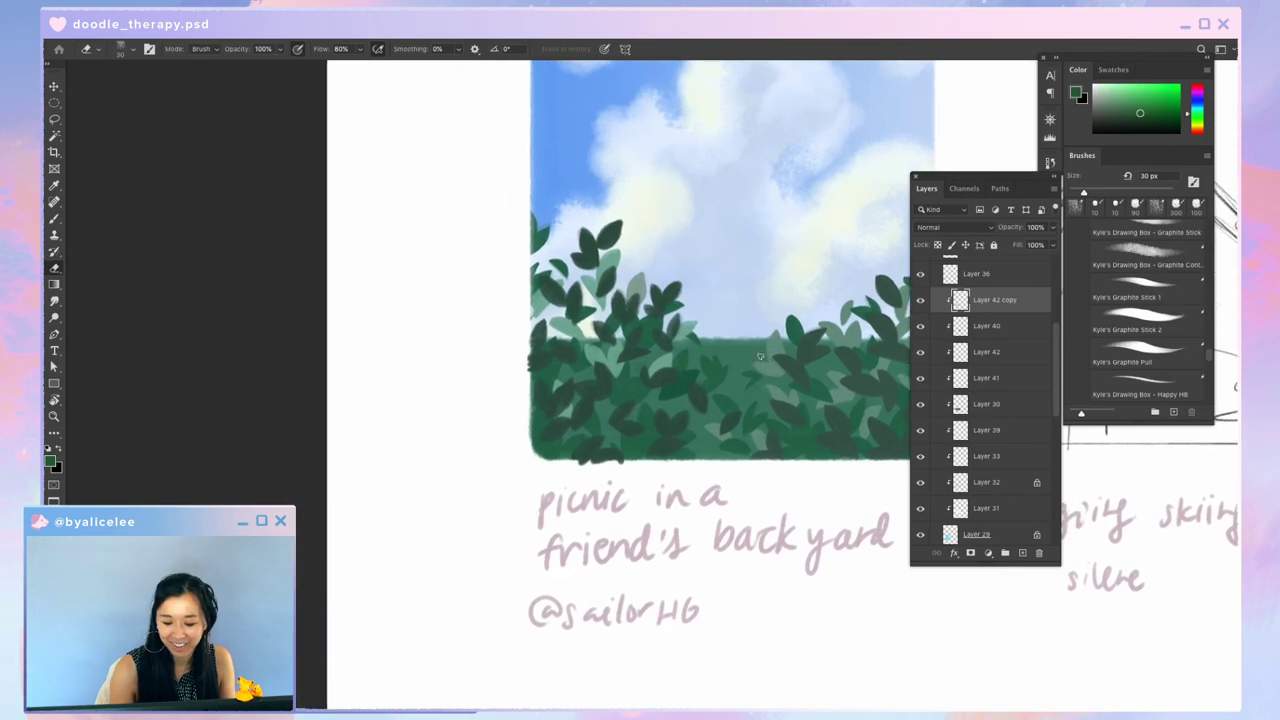
pyautogui.press('b')
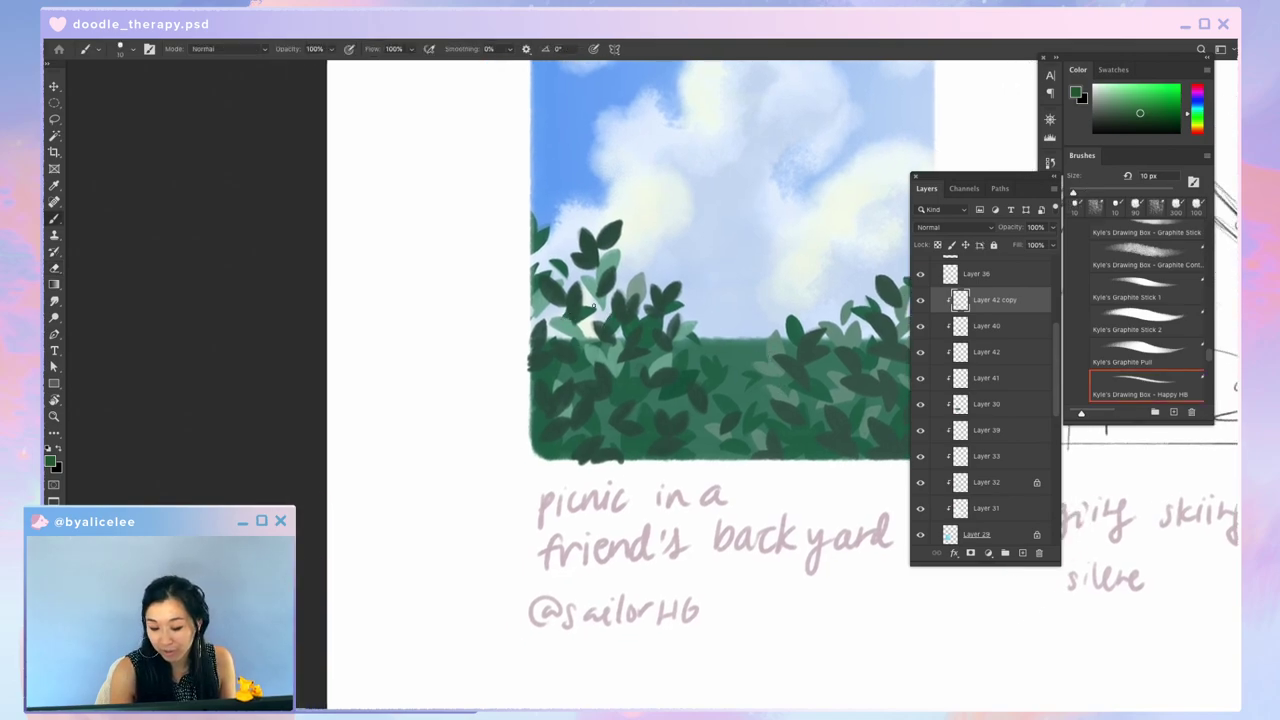
# Step: Clip Layer 35 and Layer 36 to the postcard's base shape together with the other leaf layers, and select Layer 40
pyautogui.press('v')
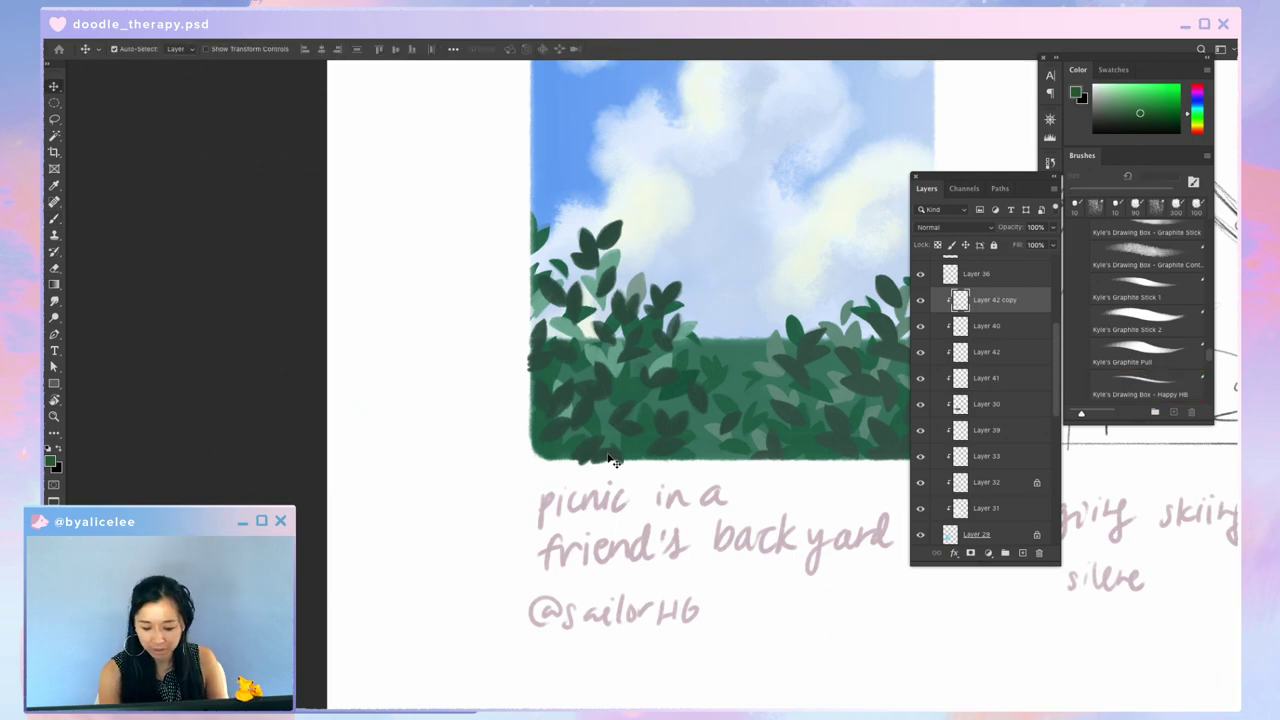
pyautogui.click(614, 460)
pyautogui.keyDown('shift'); pyautogui.click(978, 294); pyautogui.keyUp('shift')
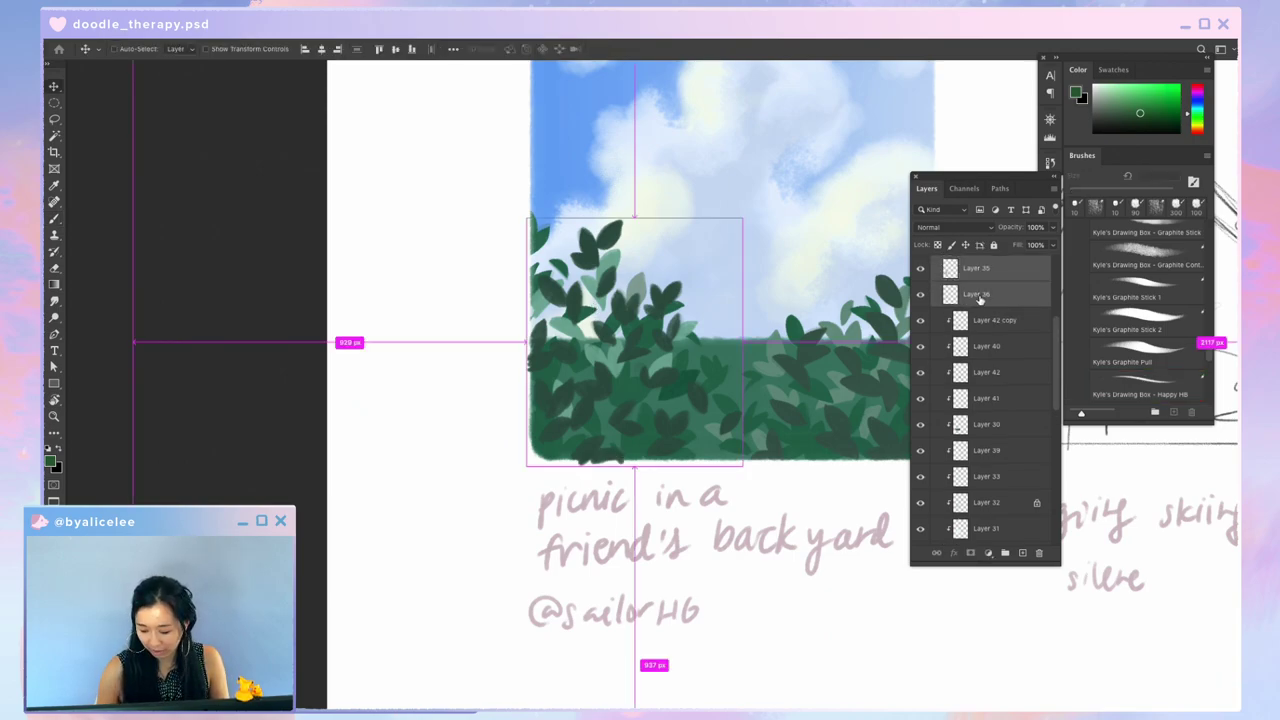
pyautogui.hotkey('ctrl', 'alt', 'g')
pyautogui.moveTo(980, 300)
pyautogui.mouseDown()
pyautogui.moveTo(861, 371)
pyautogui.moveTo(822, 378)
pyautogui.moveTo(785, 430)
pyautogui.mouseUp()
pyautogui.click(700, 443)
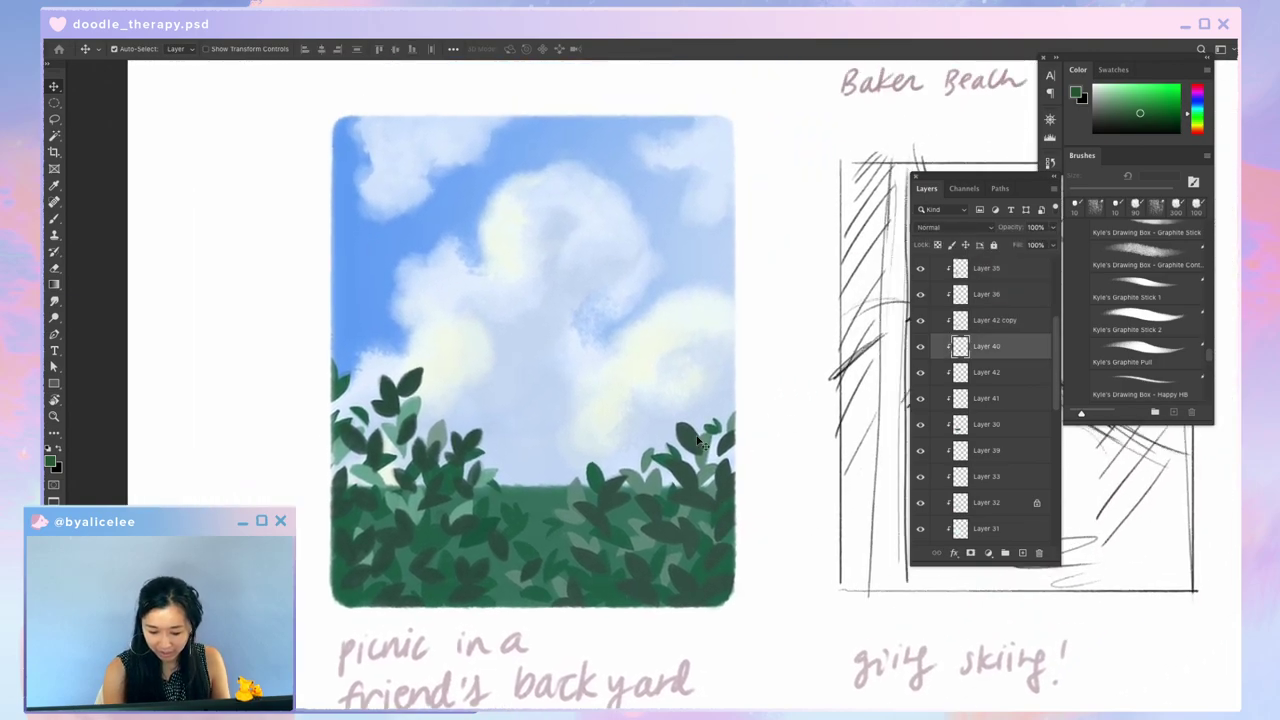
# Step: Move Layer 35 and Layer 40 together to just below Layer 36 and merge them into one layer
pyautogui.moveTo(476, 441); pyautogui.dragTo(497, 433)
pyautogui.hotkey('ctrl', 'z')
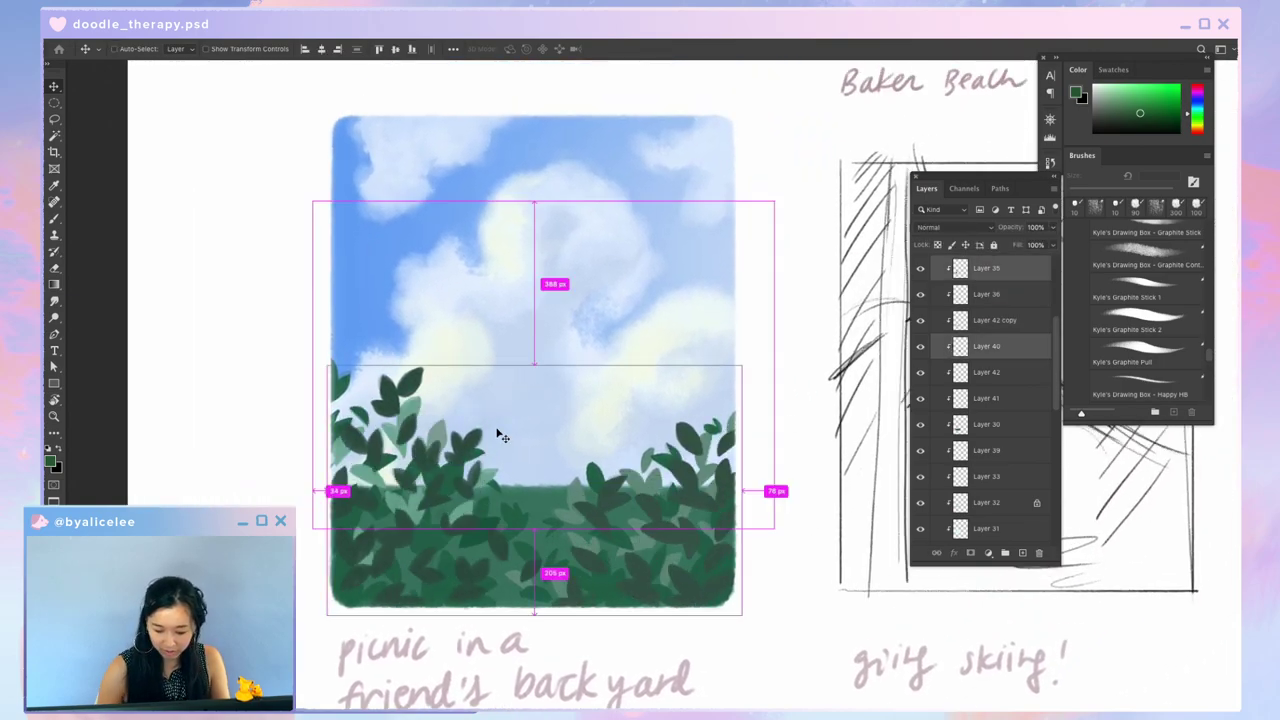
pyautogui.hotkey('ctrl', 'g')
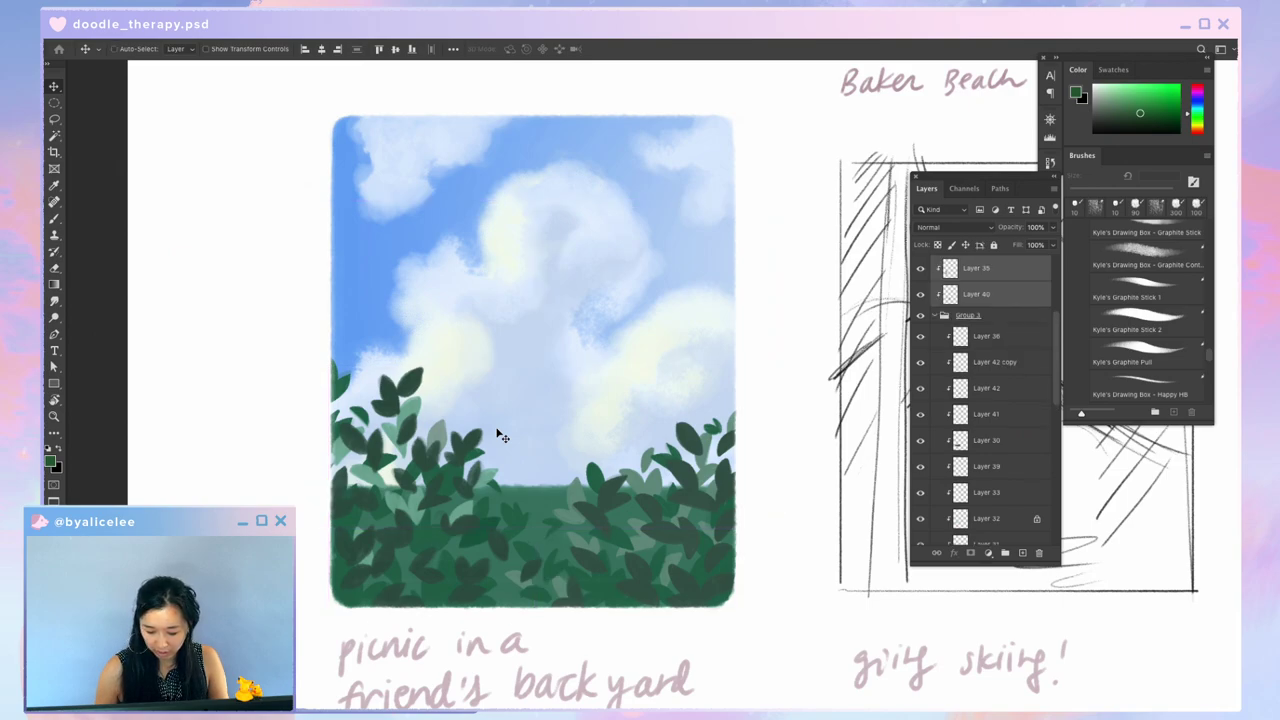
pyautogui.hotkey('ctrl', '[')
pyautogui.hotkey('ctrl', '[')
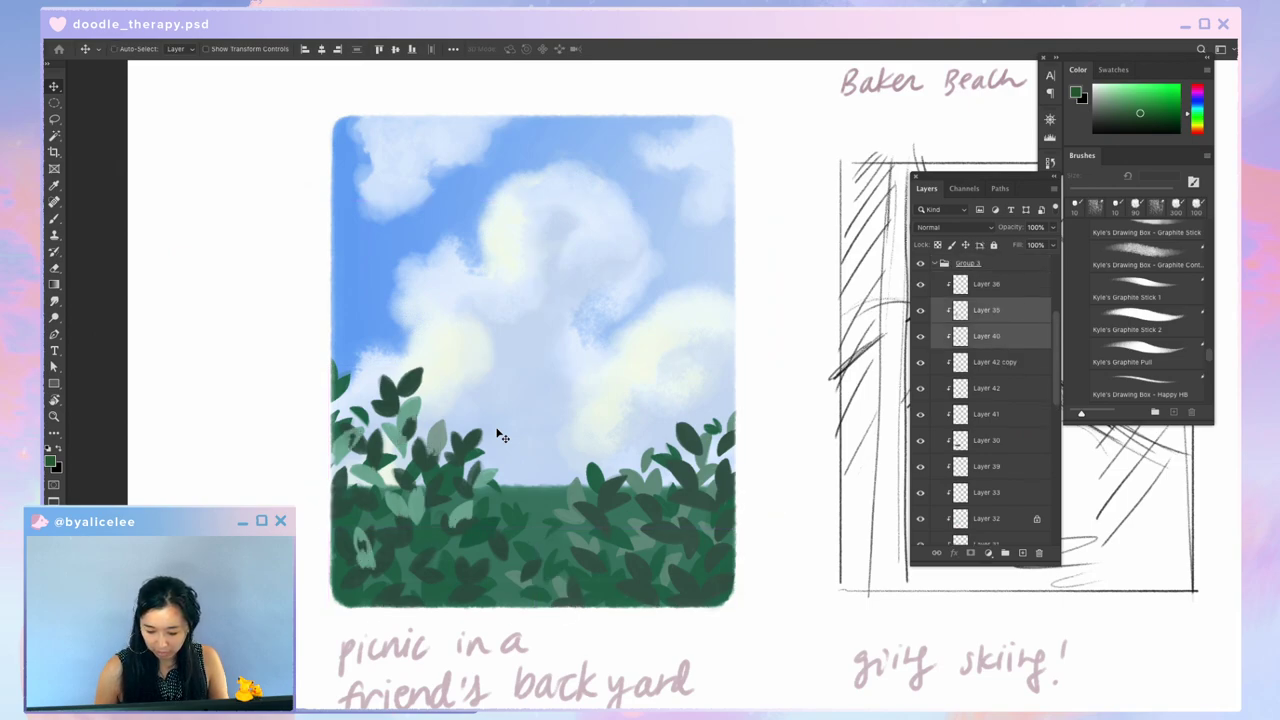
pyautogui.hotkey('ctrl', 'e')
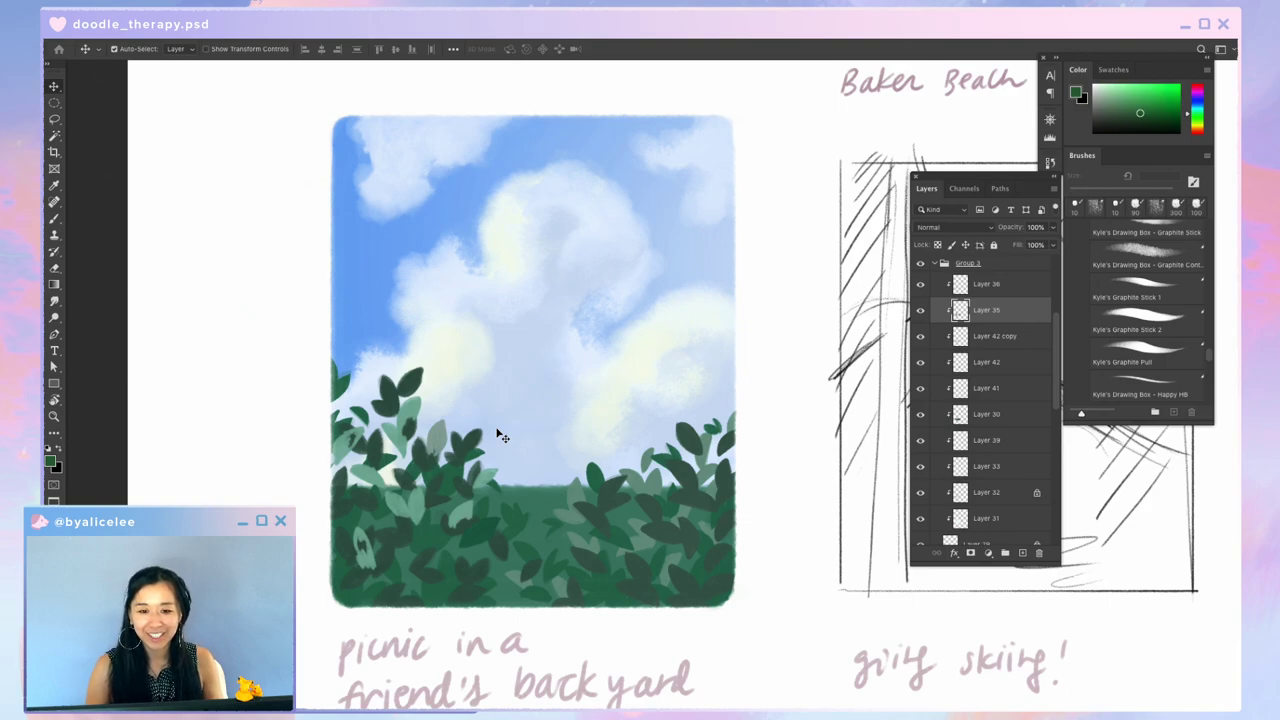
# Step: Select Layer 42 and touch up the right bush's upper leaves with the Brush and the Eraser
pyautogui.keyDown('ctrl'); pyautogui.click(716, 434); pyautogui.keyUp('ctrl')
pyautogui.press('b')
pyautogui.moveTo(708, 428); pyautogui.dragTo(721, 434)
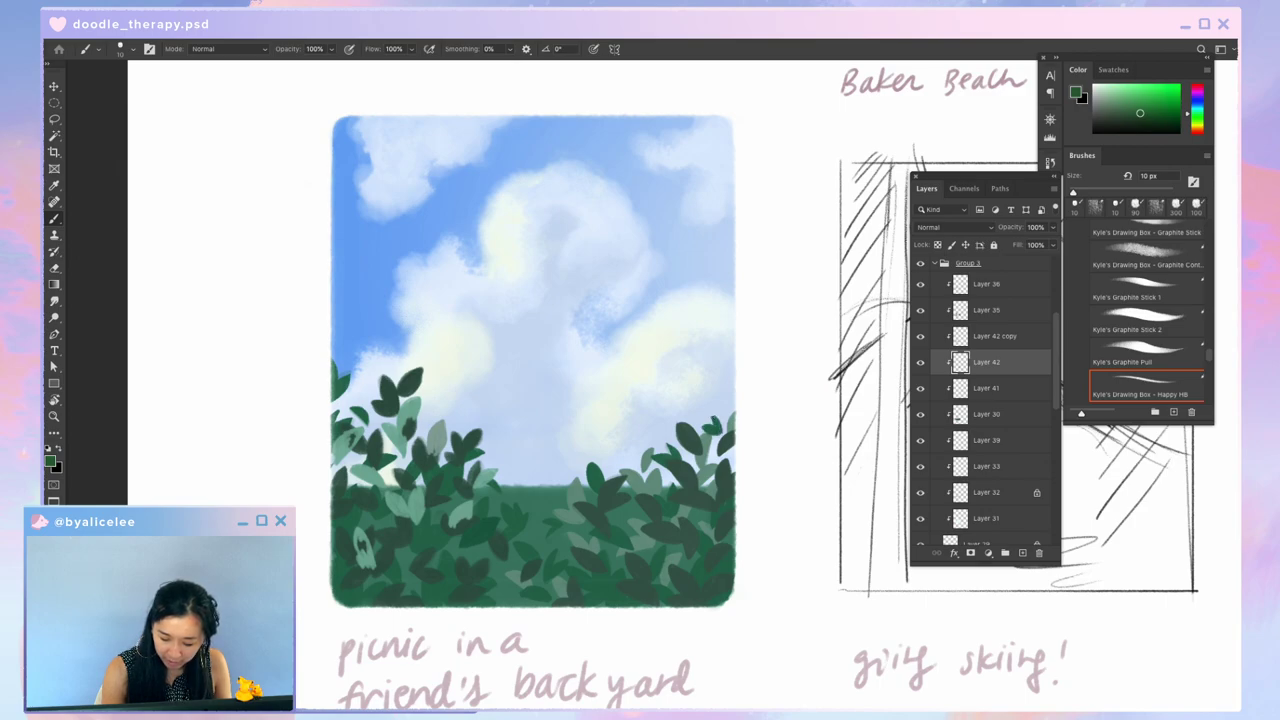
pyautogui.press('e')
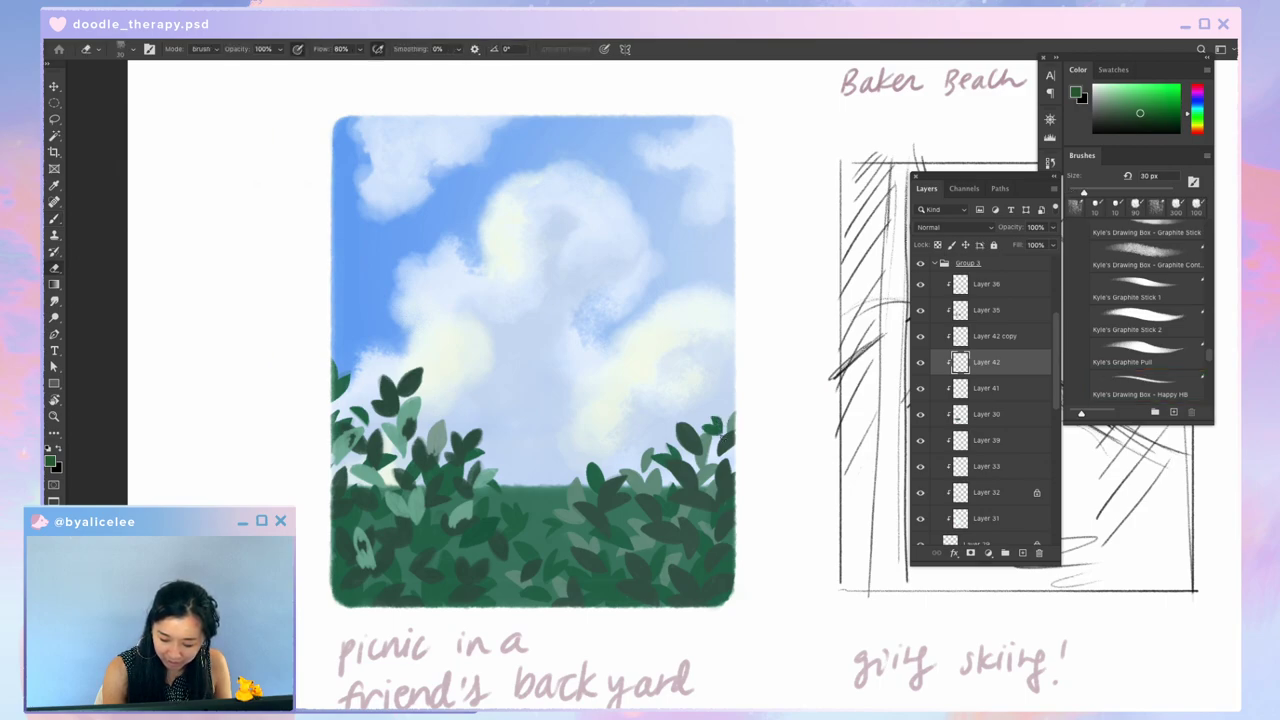
pyautogui.scroll(-2, 751, 400)
pyautogui.press('b')
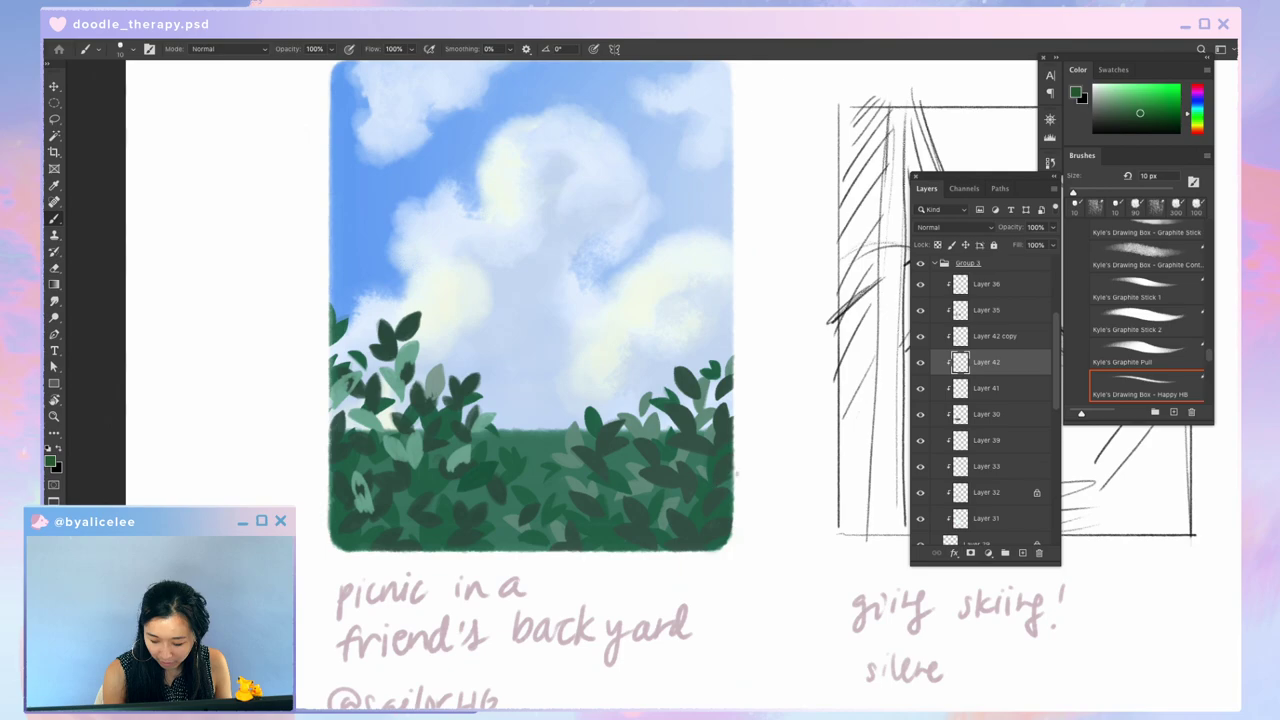
pyautogui.moveTo(791, 505)
pyautogui.mouseDown()
pyautogui.moveTo(852, 536)
pyautogui.moveTo(763, 535)
pyautogui.mouseUp()
pyautogui.moveTo(786, 364); pyautogui.dragTo(777, 340)
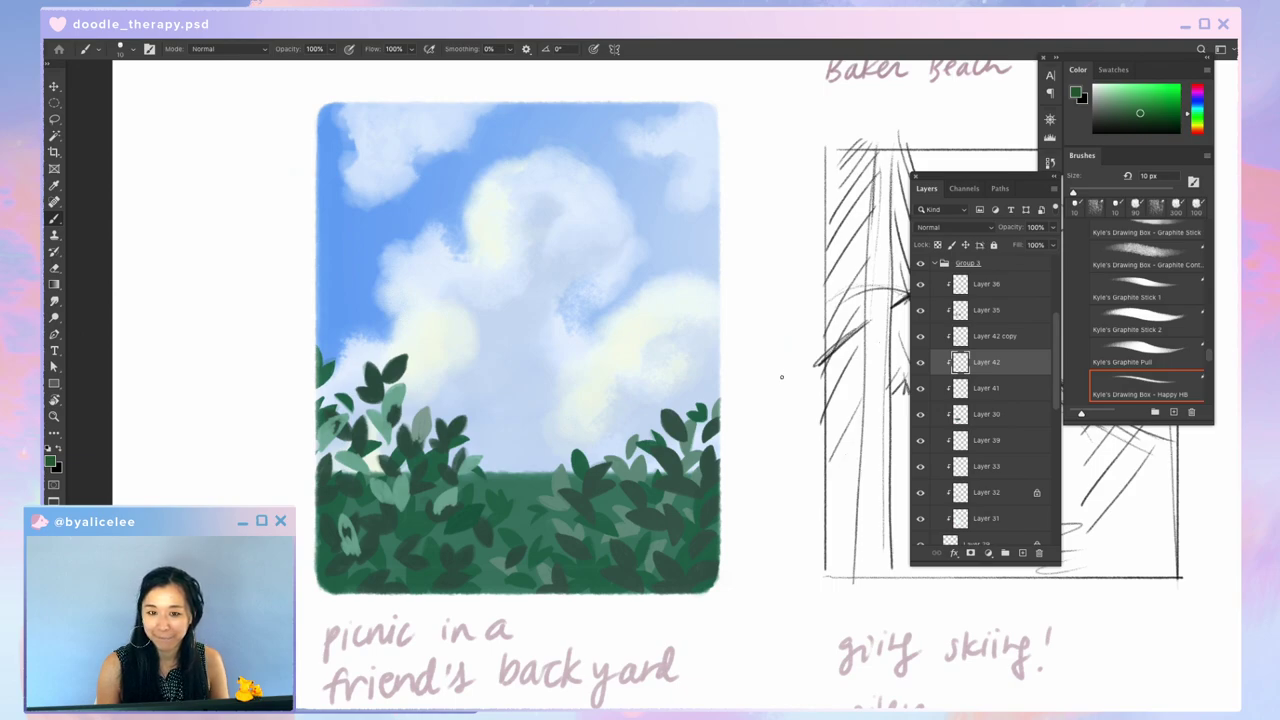
# Step: Select the left bush's Layer 36 and move it below Layer 42 copy in the layer order
pyautogui.moveTo(742, 438); pyautogui.dragTo(854, 373)
pyautogui.keyDown('super'); pyautogui.click(549, 340); pyautogui.keyUp('super')
pyautogui.hotkey('ctrl', '[')
pyautogui.hotkey('ctrl', '[')
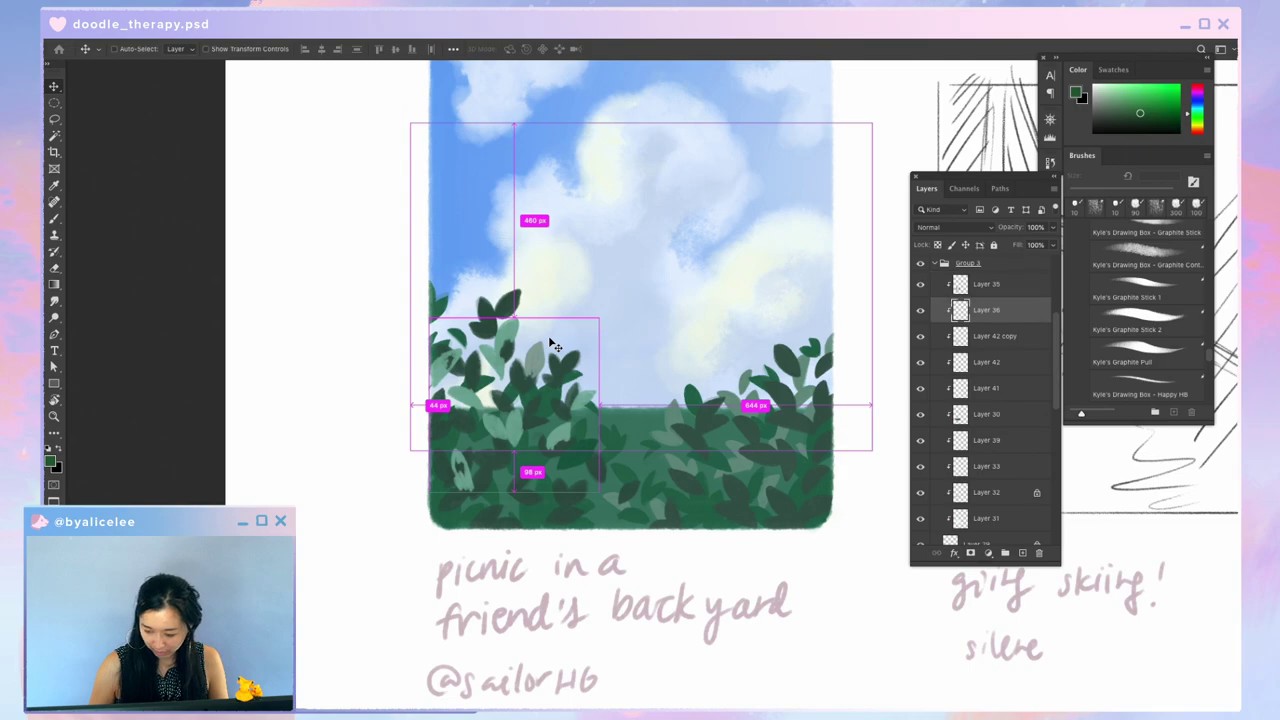
# Step: Add a new clipped layer between Layer 41 and Layer 30 in the picnic postcard's group
pyautogui.moveTo(659, 499); pyautogui.dragTo(567, 553)
pyautogui.press('super+minus')
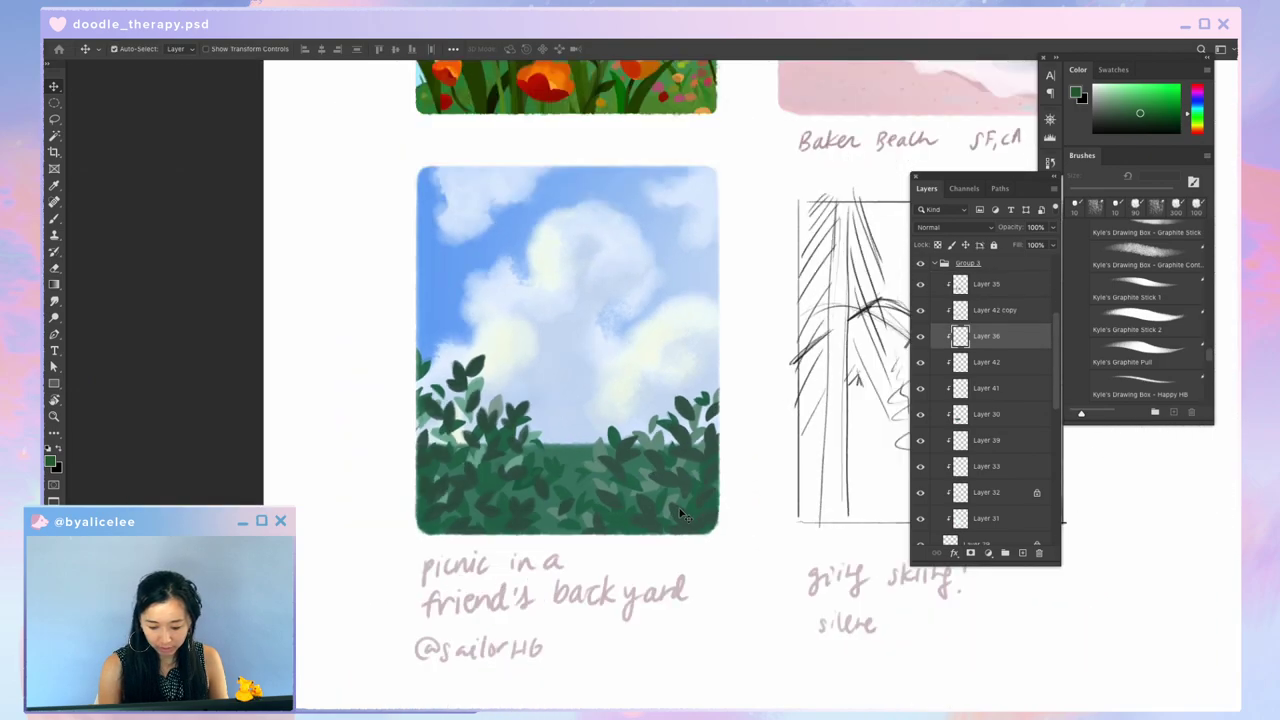
pyautogui.press('super+minus')
pyautogui.press('super+plus')
pyautogui.moveTo(811, 313); pyautogui.dragTo(776, 388)
pyautogui.moveTo(651, 482); pyautogui.dragTo(727, 387)
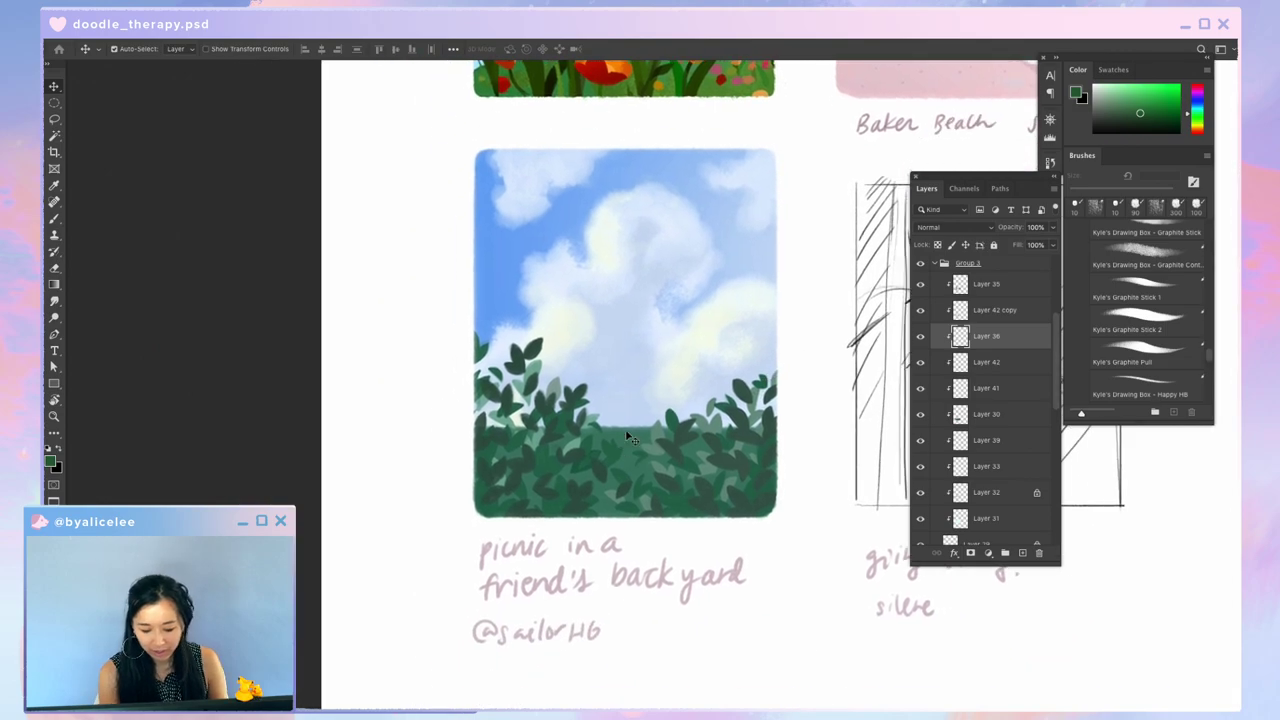
pyautogui.hotkey('alt', '[')
pyautogui.hotkey('alt', '[')
pyautogui.hotkey('alt', '[')
pyautogui.hotkey('ctrl', 'shift', 'n')
pyautogui.press('Return')
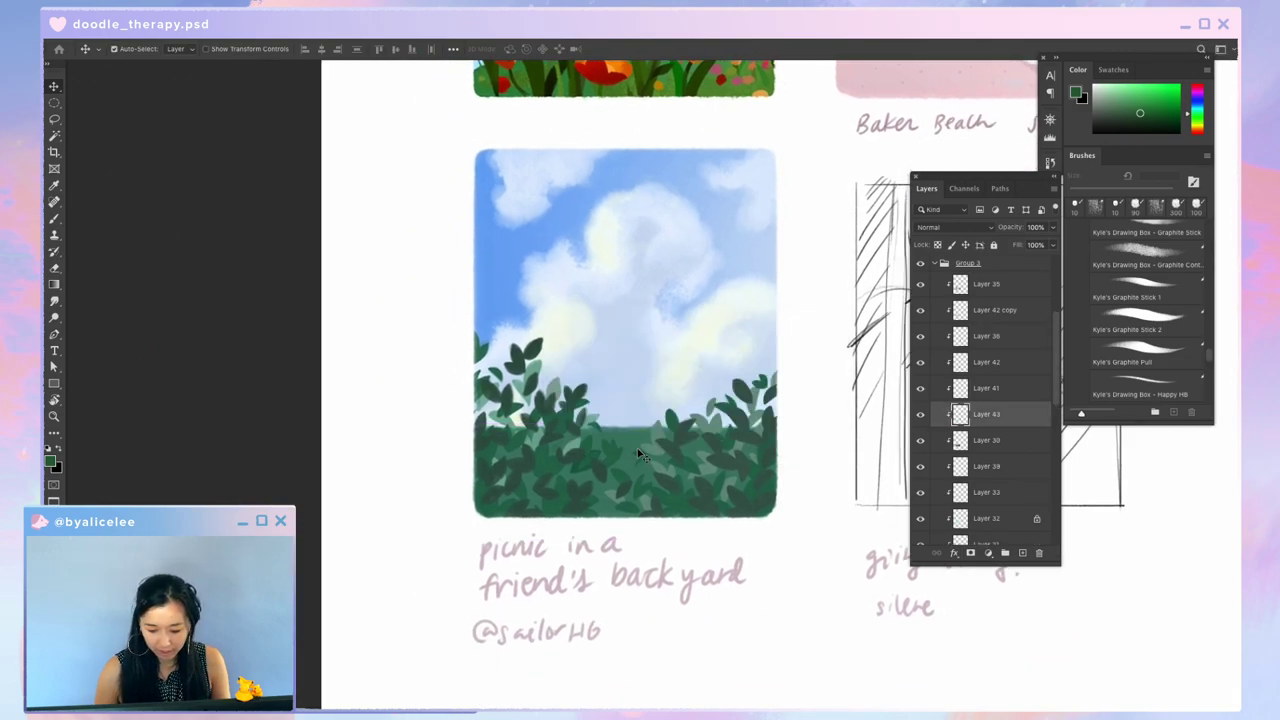
# Step: Choose a muted pink and paint a small solid patch in the hedge gap between the two bushes
pyautogui.press('i')
pyautogui.click(676, 420)
pyautogui.click(831, 404)
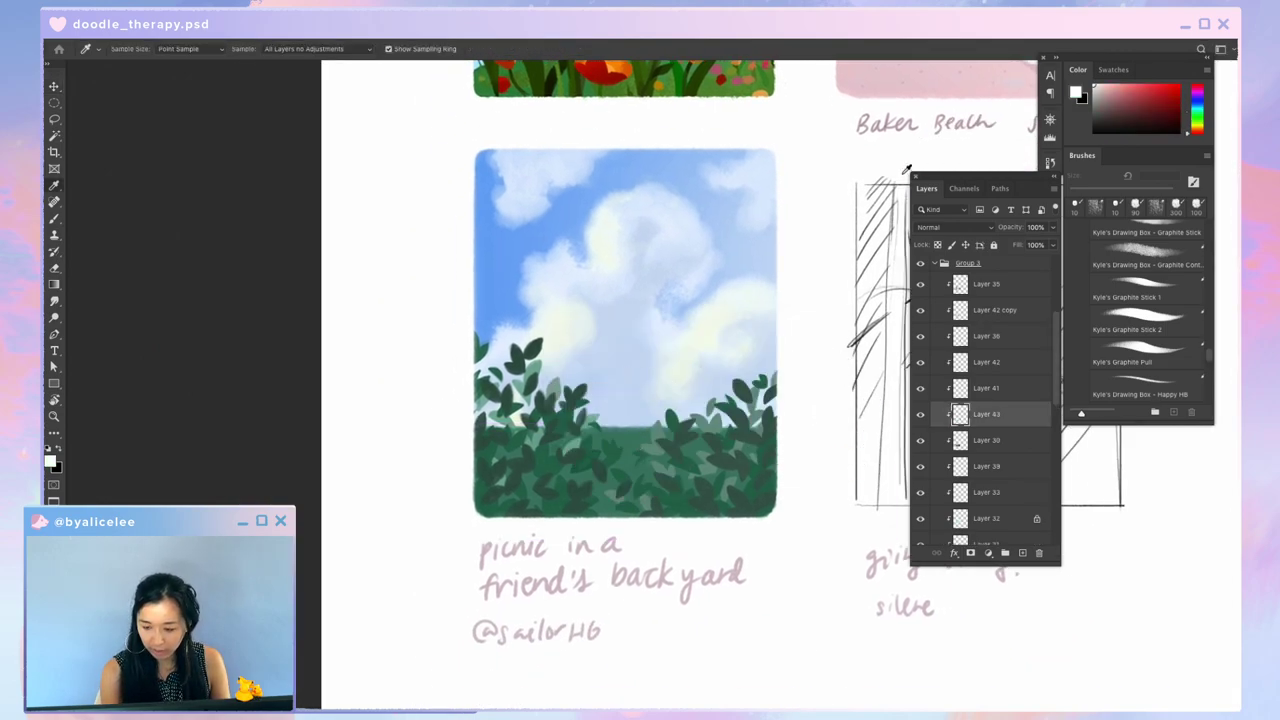
pyautogui.press('r')
pyautogui.moveTo(838, 315)
pyautogui.mouseDown()
pyautogui.moveTo(848, 296)
pyautogui.moveTo(798, 145)
pyautogui.mouseUp()
pyautogui.press('b')
pyautogui.moveTo(676, 424)
pyautogui.mouseDown()
pyautogui.moveTo(656, 452)
pyautogui.moveTo(676, 426)
pyautogui.moveTo(678, 440)
pyautogui.moveTo(682, 428)
pyautogui.moveTo(653, 452)
pyautogui.moveTo(664, 451)
pyautogui.mouseUp()
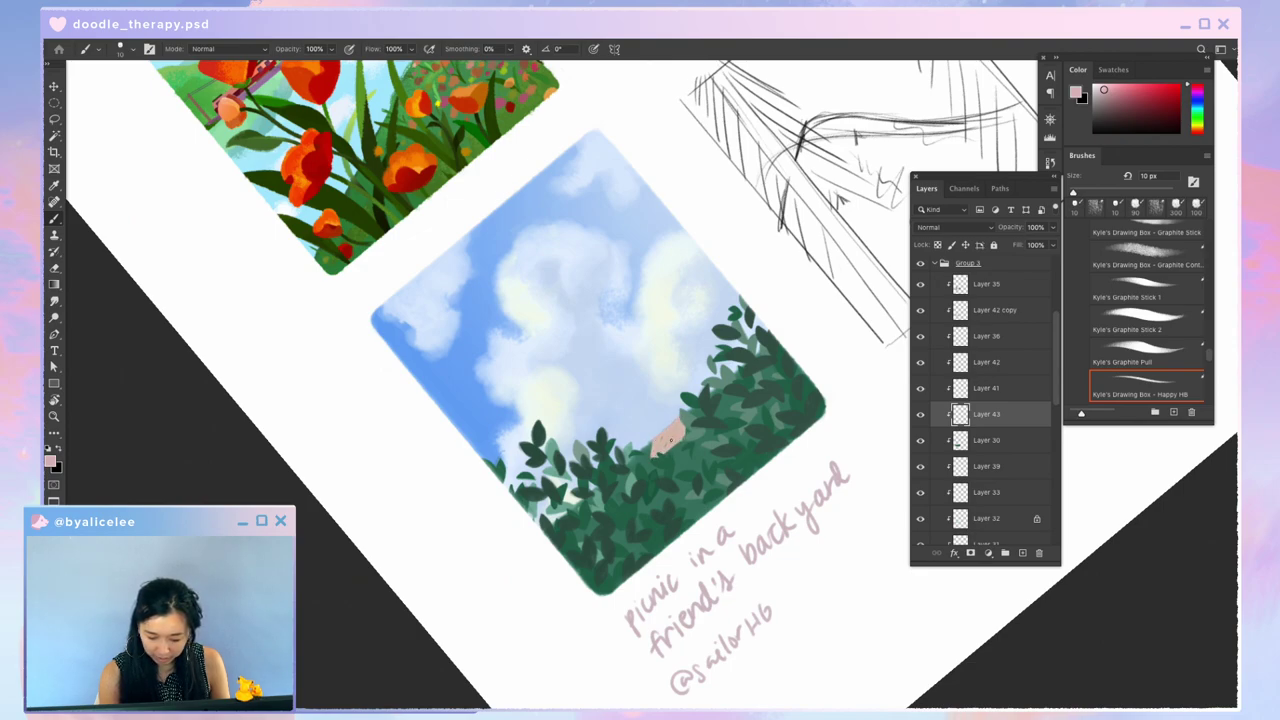
# Step: Refine the edges of the pink patch between the bushes with the Eraser and the Brush
pyautogui.press('e')
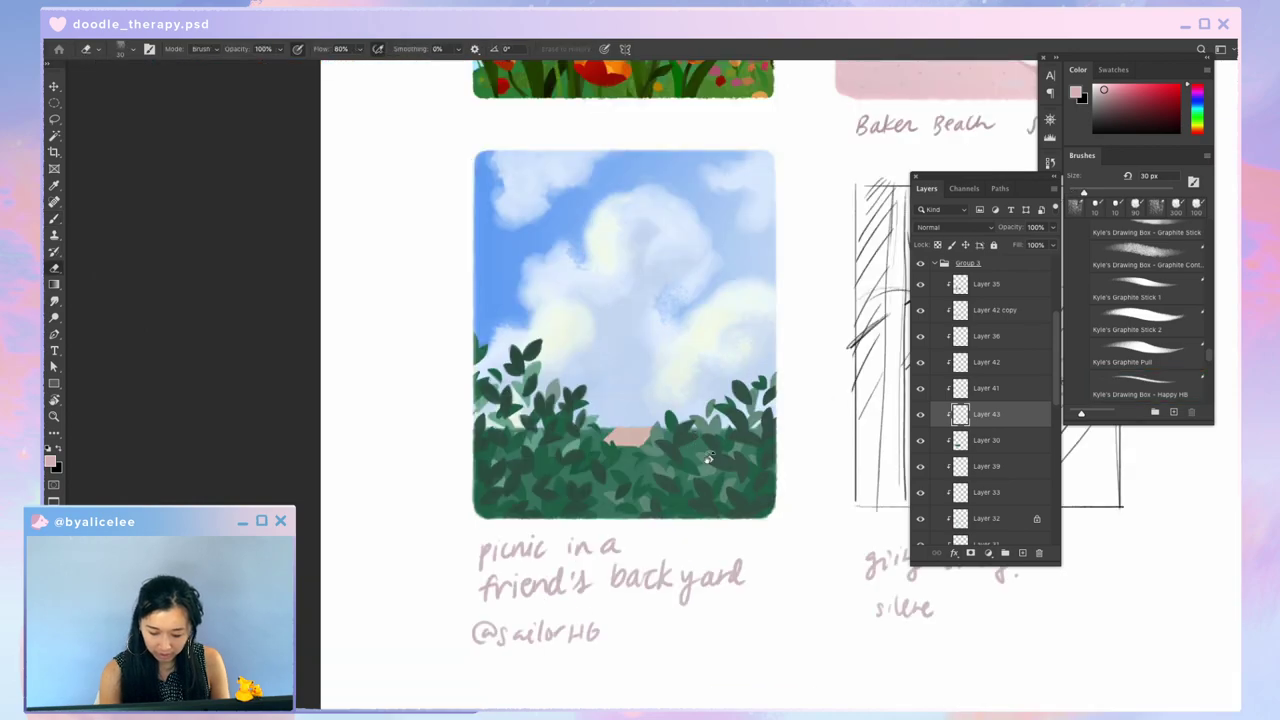
pyautogui.press('r')
pyautogui.moveTo(709, 460)
pyautogui.mouseDown()
pyautogui.moveTo(589, 549)
pyautogui.moveTo(582, 530)
pyautogui.mouseUp()
pyautogui.press('b')
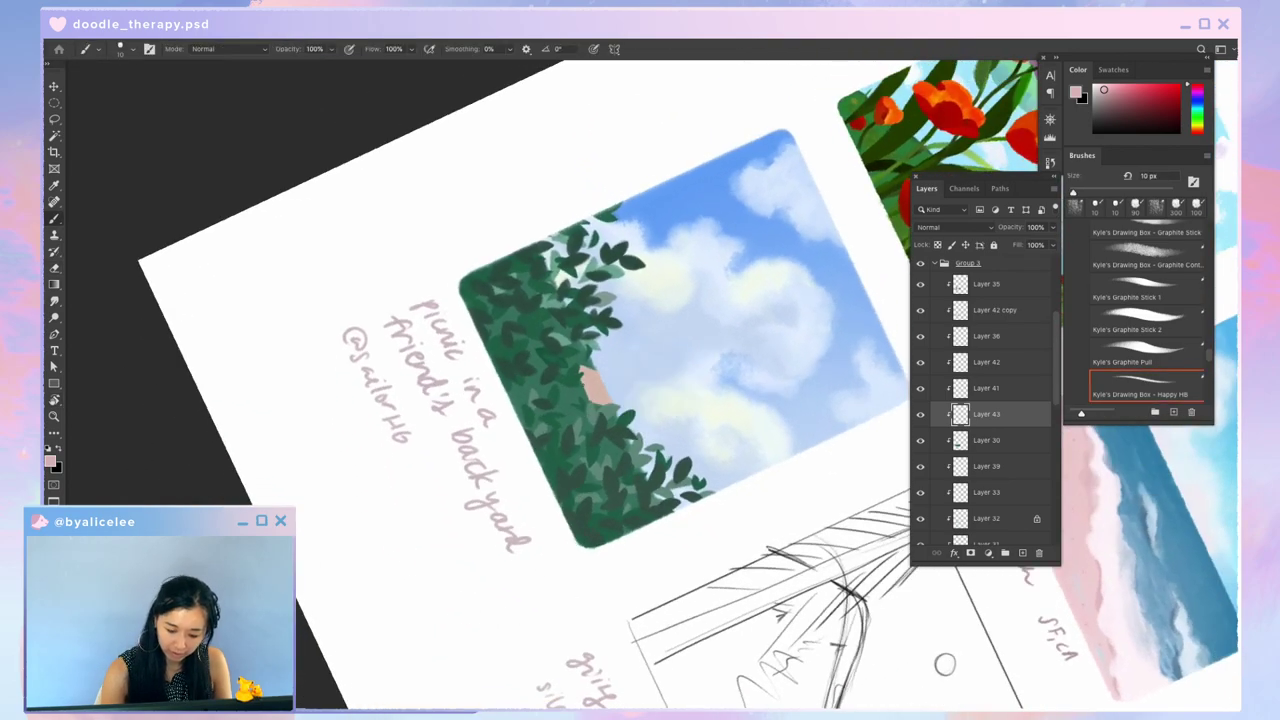
pyautogui.press('e')
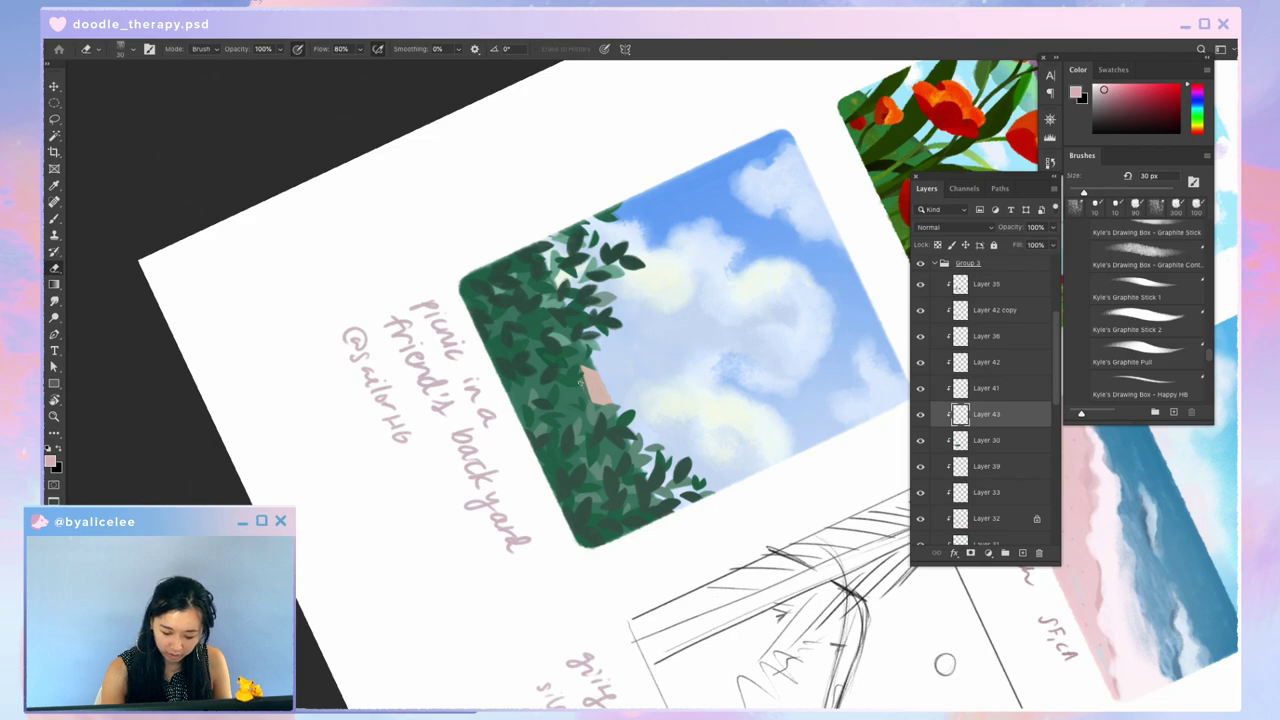
pyautogui.press('Escape')
pyautogui.press('r')
pyautogui.moveTo(709, 508); pyautogui.dragTo(775, 446)
pyautogui.press('b')
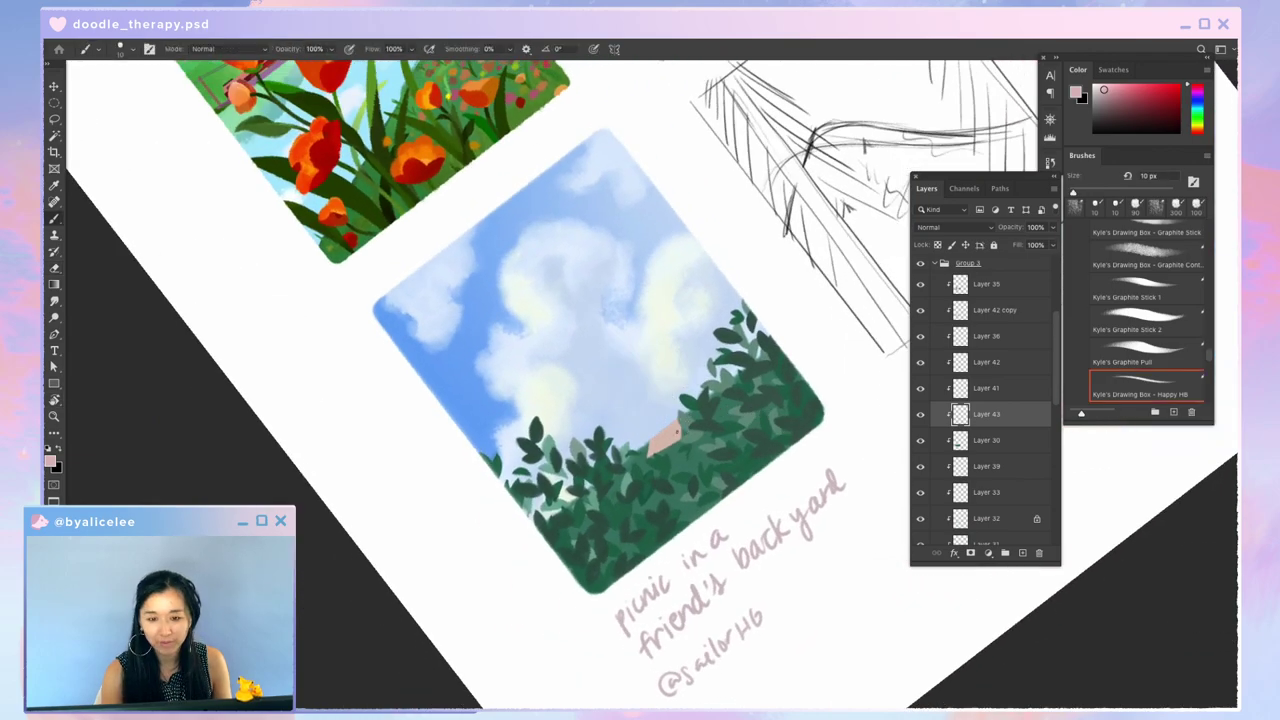
# Step: Trim the edge of the pink shape behind the hedge on Layer 43 with a 30 px eraser
pyautogui.press('Escape')
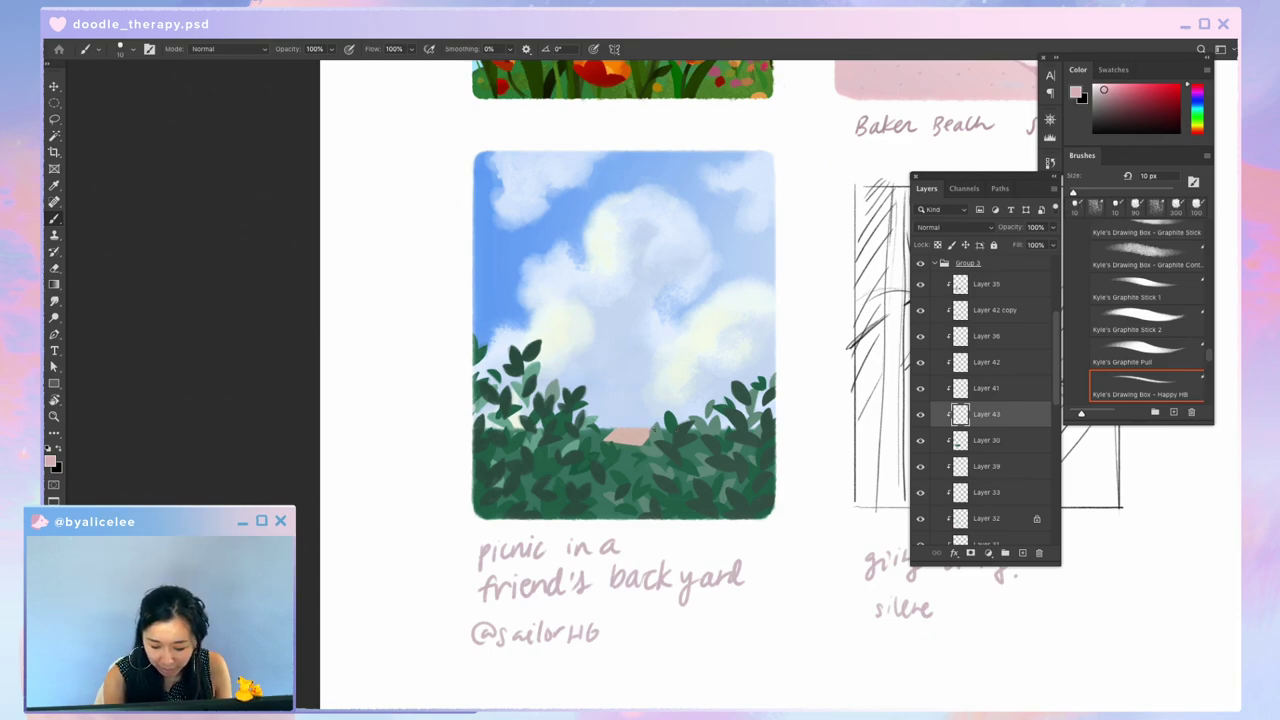
pyautogui.press('e')
pyautogui.moveTo(659, 425); pyautogui.dragTo(639, 446)
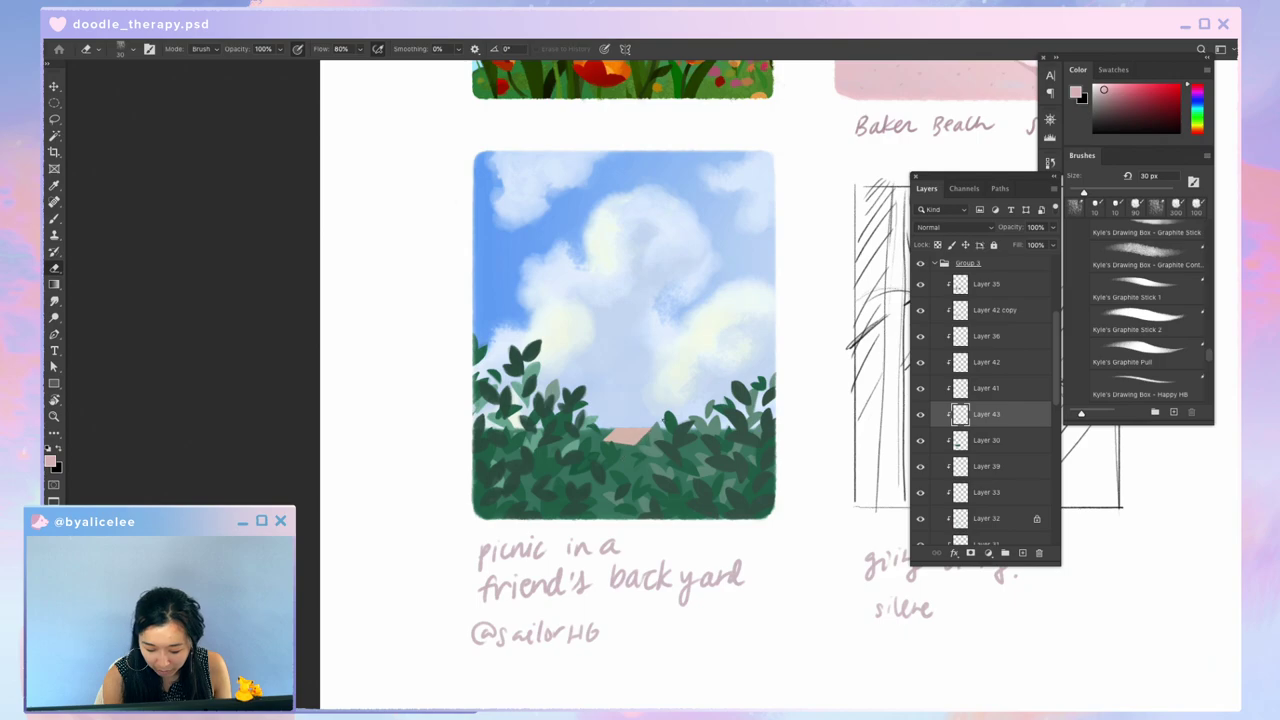
pyautogui.press('r')
pyautogui.moveTo(727, 534); pyautogui.dragTo(543, 502)
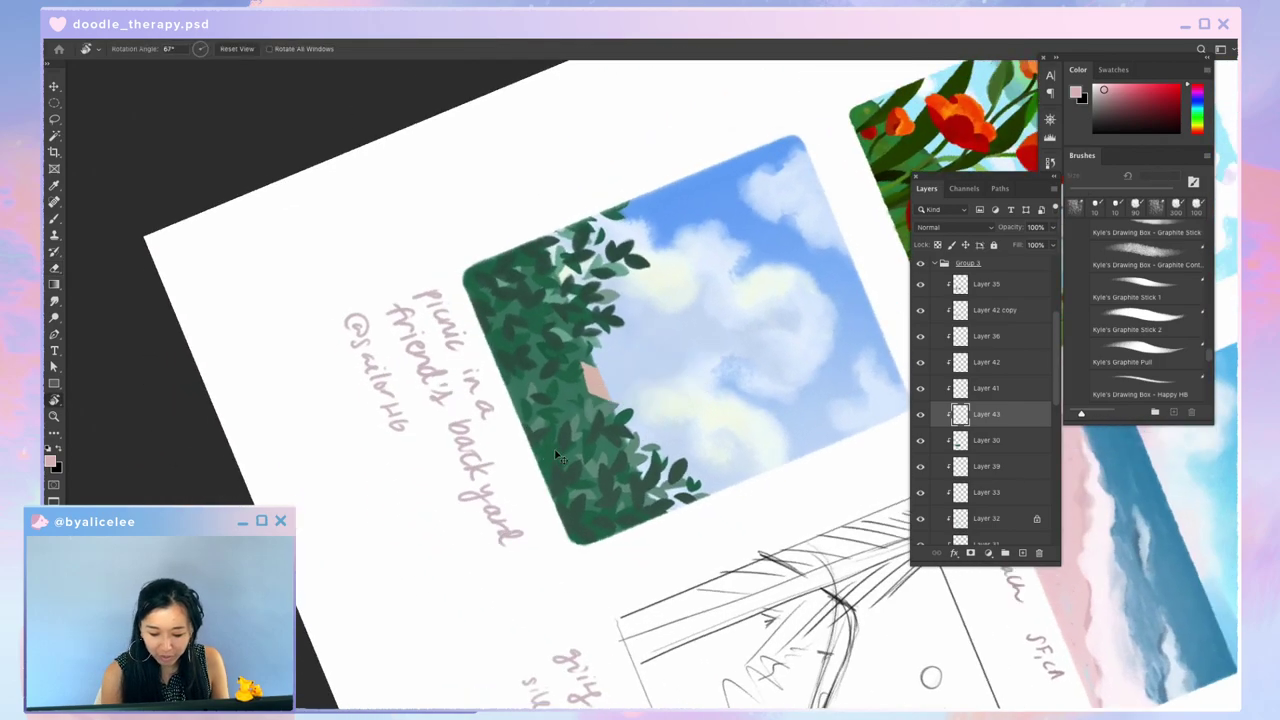
pyautogui.hotkey('ctrl', '+')
pyautogui.press('e')
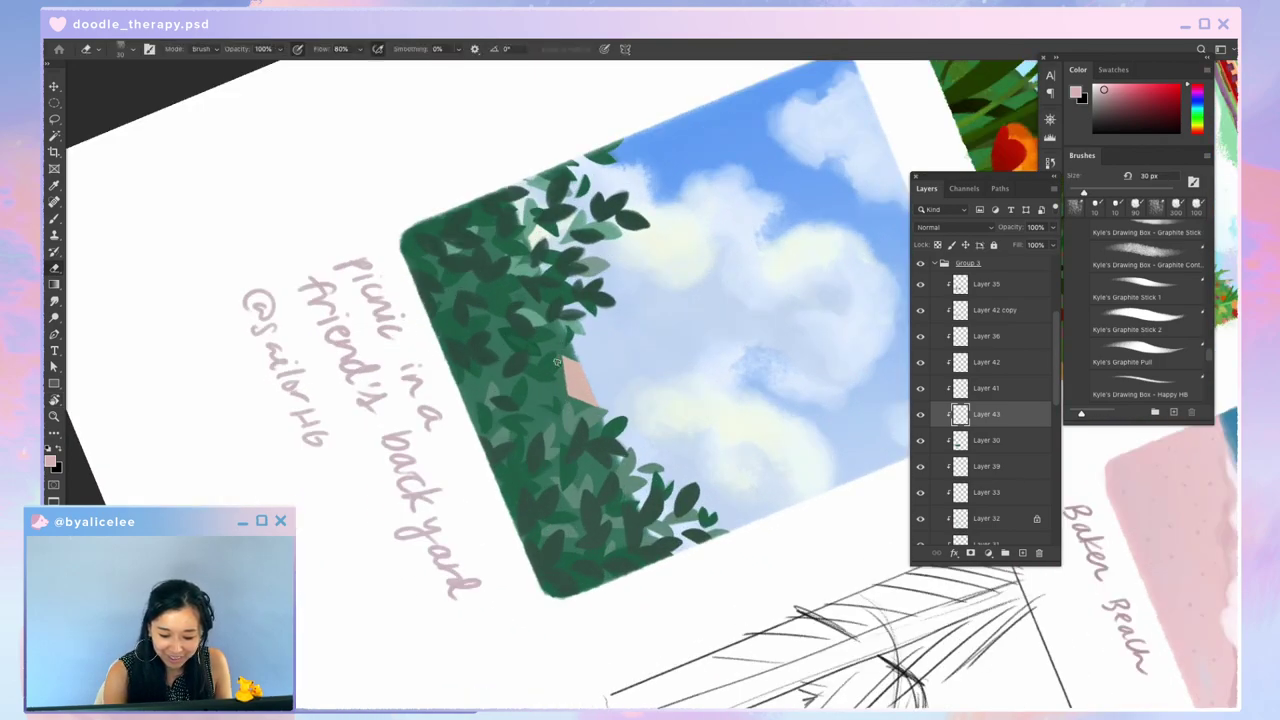
pyautogui.press('Escape')
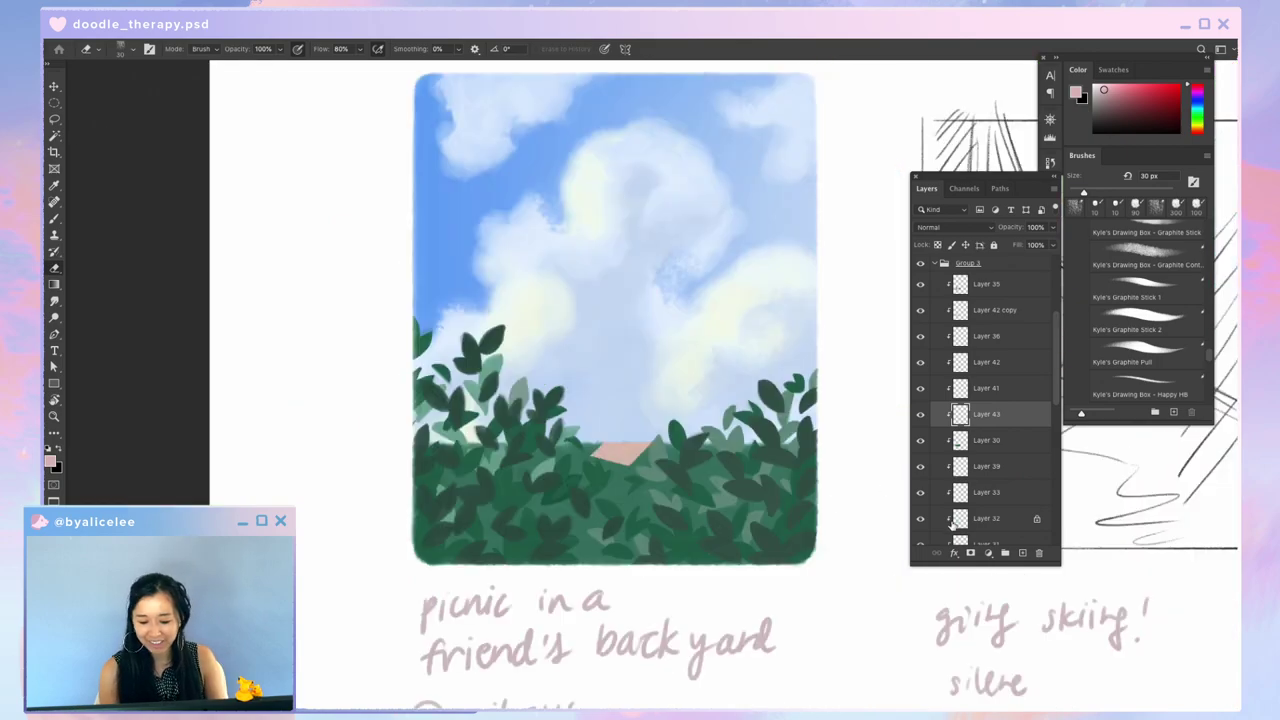
# Step: Try brightening the dark leaves on Layer 35 by locking its transparent pixels and applying a gradient in a brighter sampled green
pyautogui.press('v')
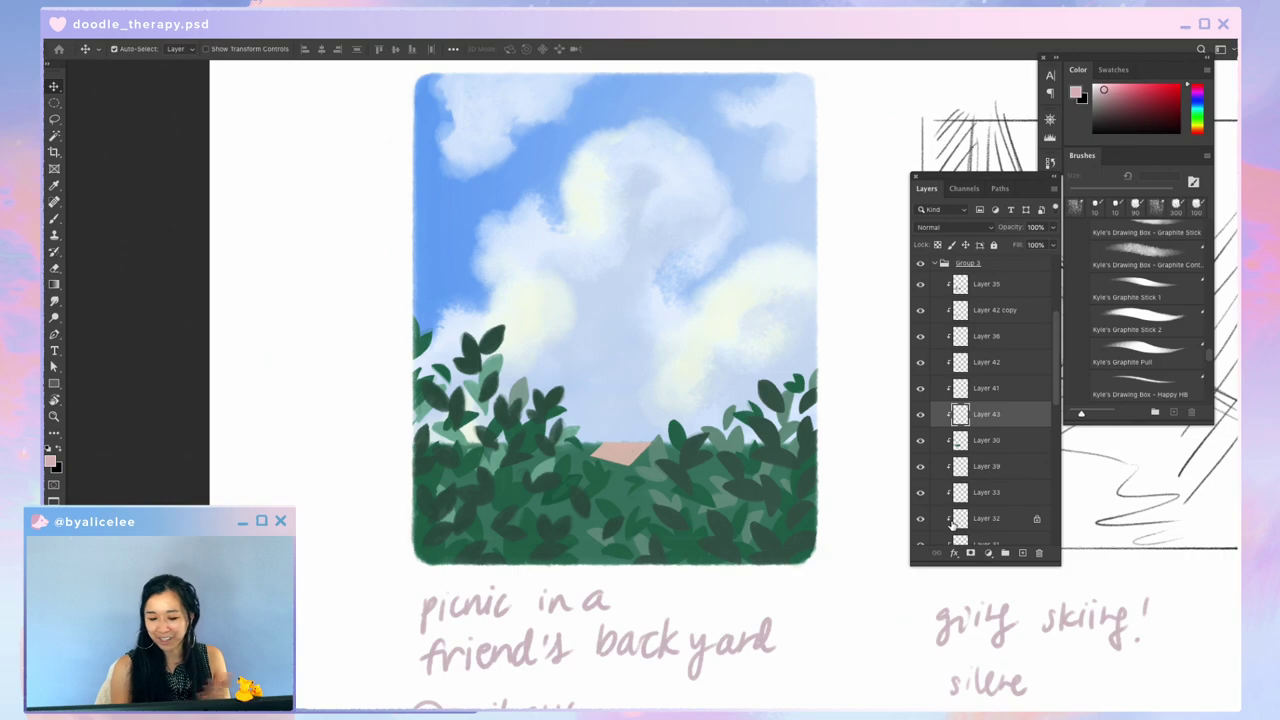
pyautogui.moveTo(788, 466)
pyautogui.mouseDown()
pyautogui.moveTo(791, 449)
pyautogui.moveTo(797, 474)
pyautogui.mouseUp()
pyautogui.press('/')
pyautogui.press('i')
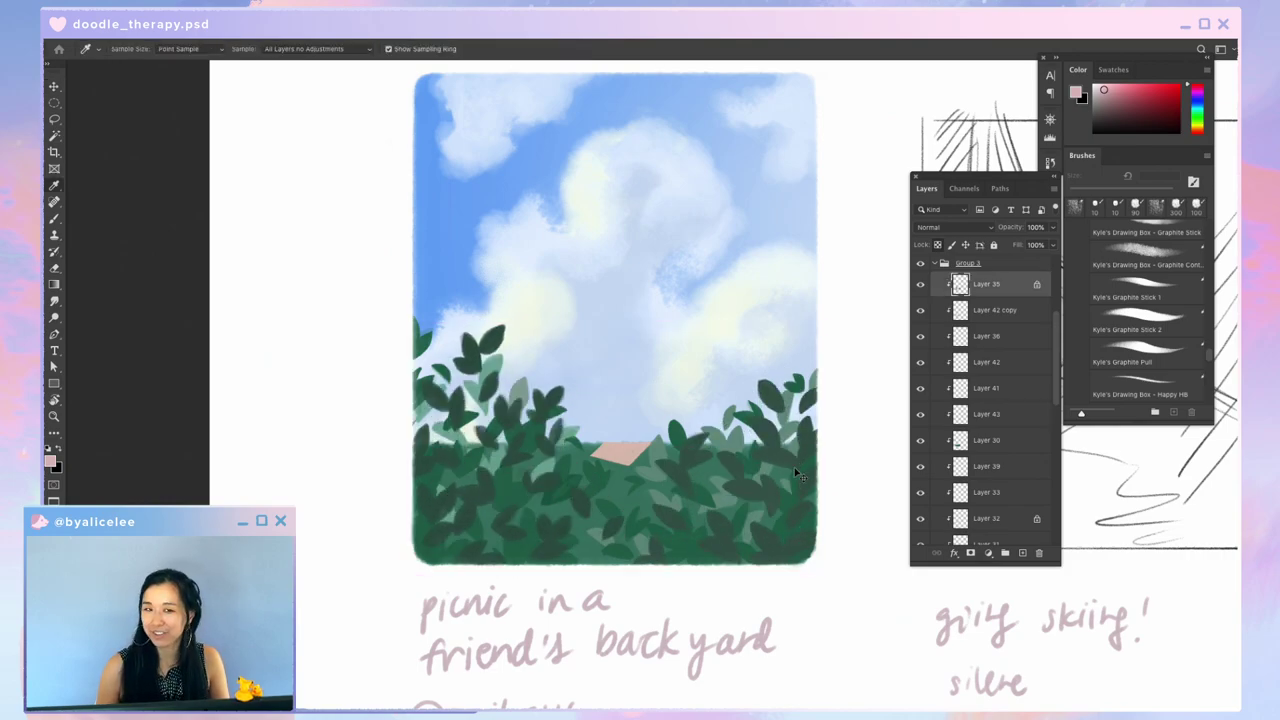
pyautogui.click(786, 442)
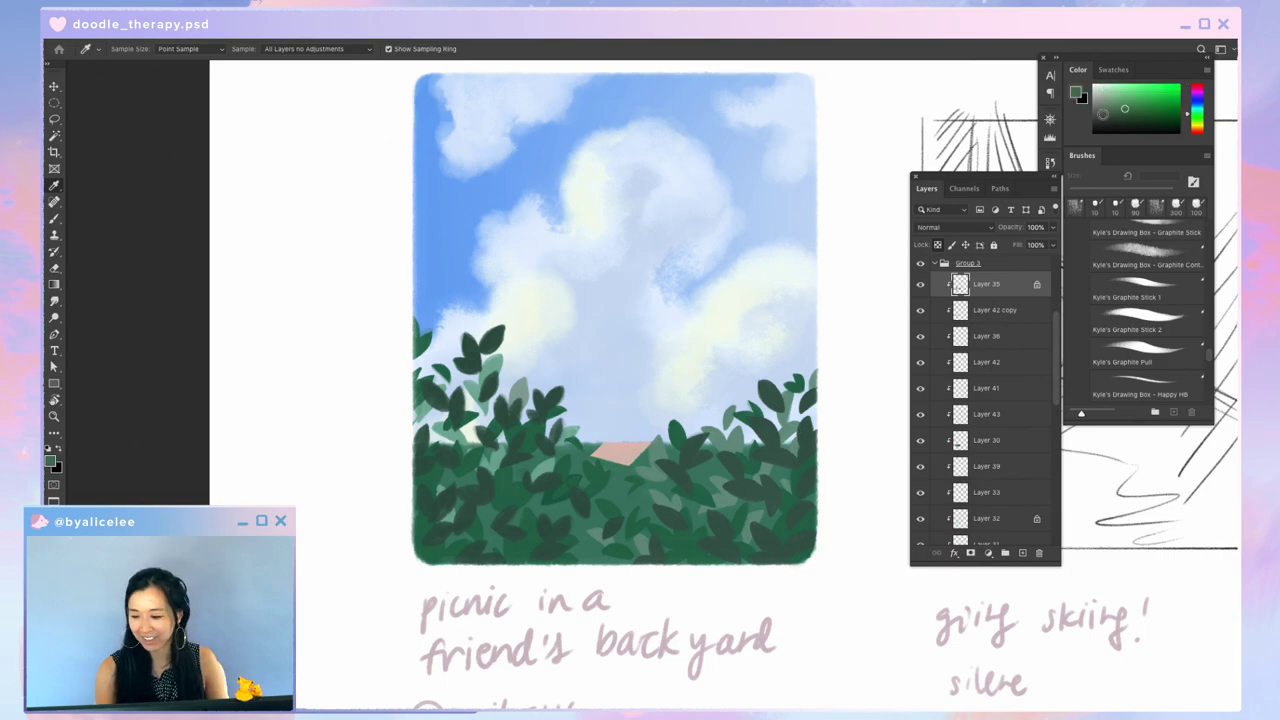
pyautogui.press('g')
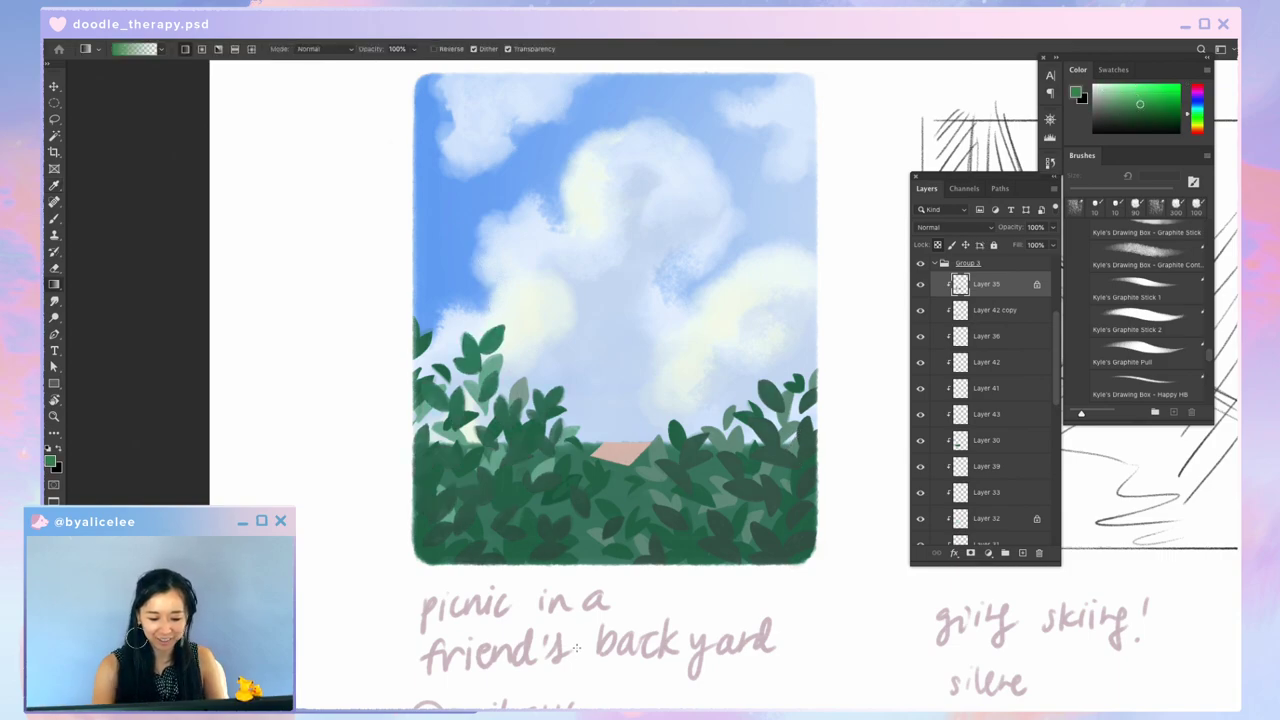
pyautogui.moveTo(677, 371); pyautogui.dragTo(605, 162)
pyautogui.hotkey('ctrl', 'z')
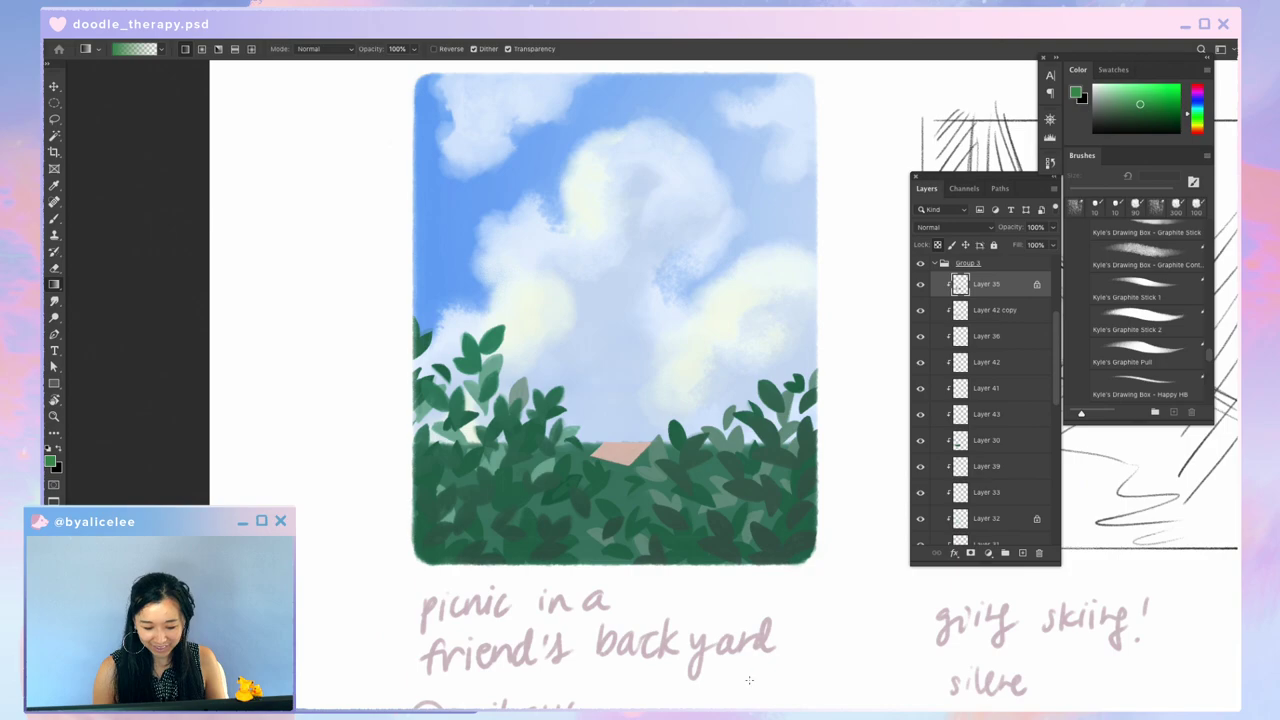
# Step: Try a Hue/Saturation adjustment with hue +20 and saturation +15 on the Layer 35 leaves, and cancel it
pyautogui.hotkey('ctrl', '-')
pyautogui.hotkey('ctrl', '-')
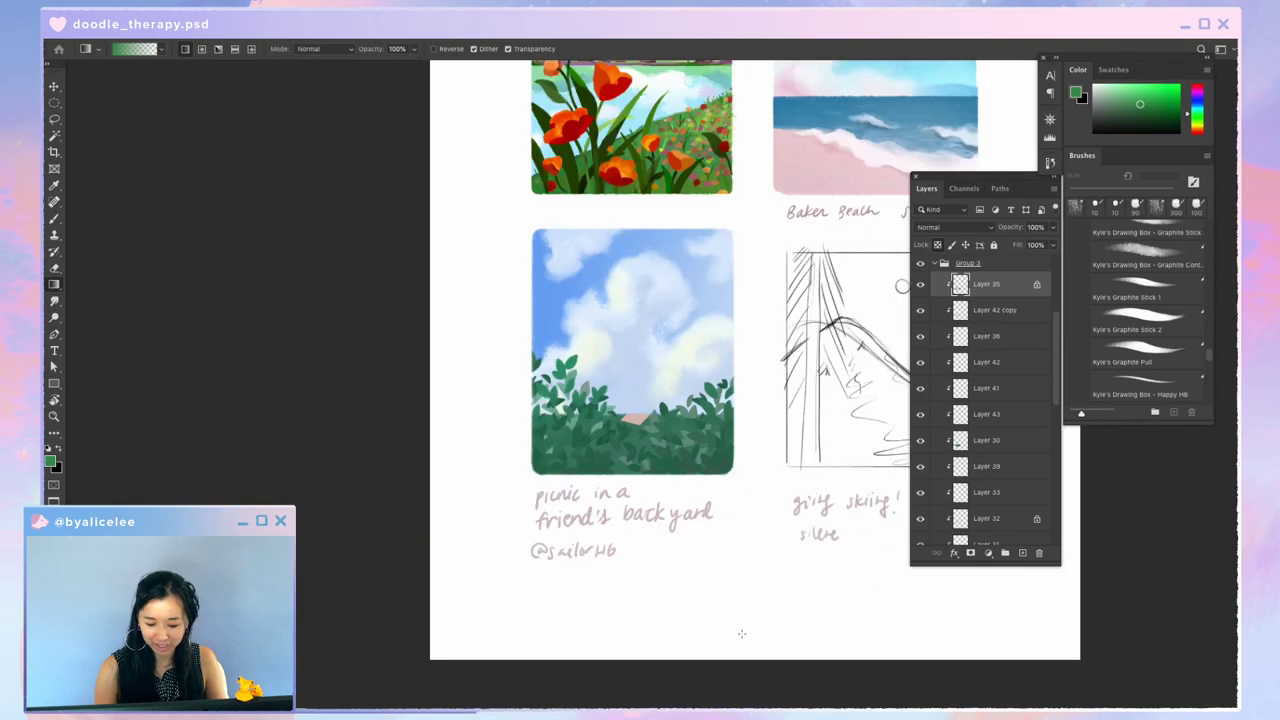
pyautogui.press('v')
pyautogui.hotkey('ctrl', 'u')
pyautogui.hotkey('shift', 'Up')
pyautogui.hotkey('shift', 'Up')
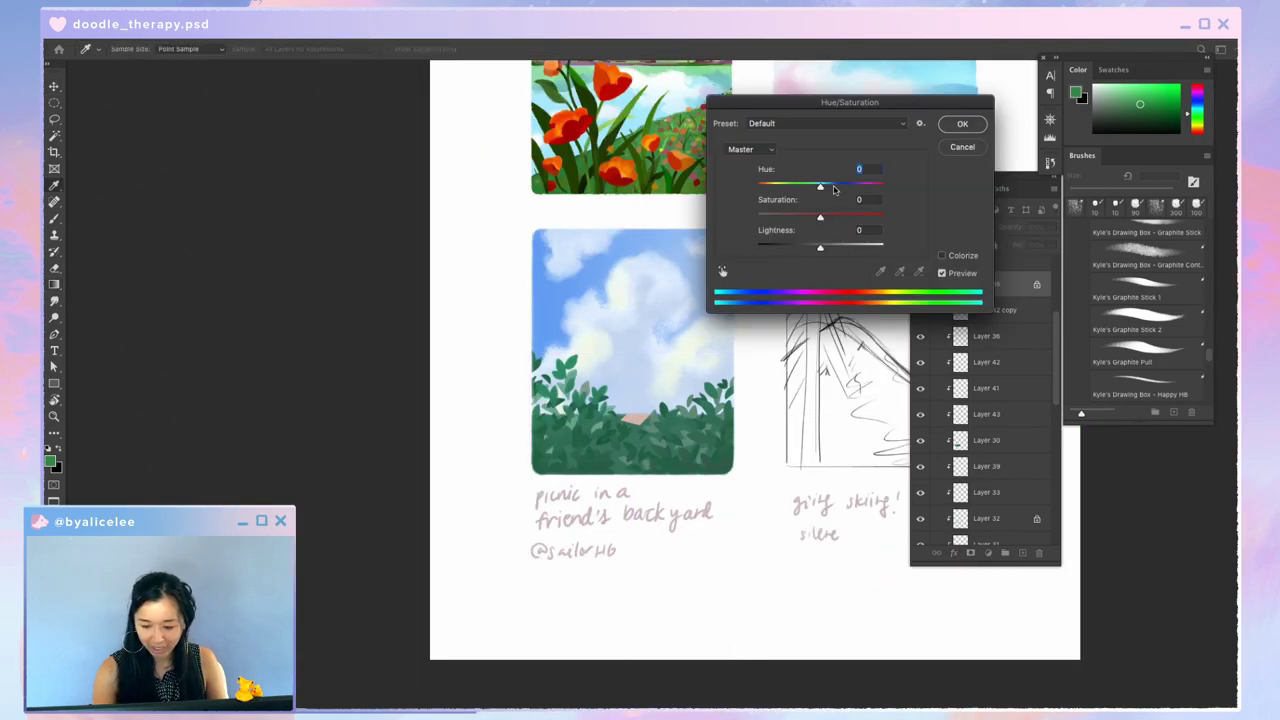
pyautogui.click(829, 219)
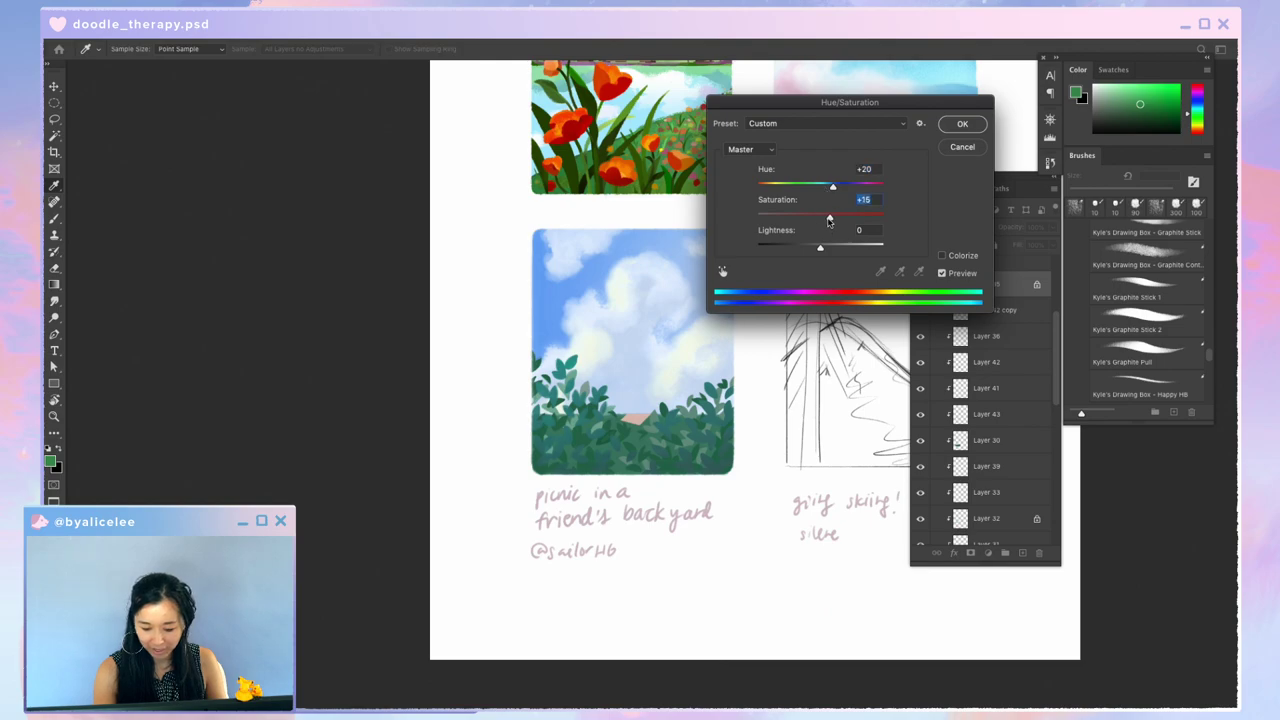
pyautogui.click(960, 148)
pyautogui.moveTo(768, 509); pyautogui.dragTo(772, 543)
pyautogui.hotkey('ctrl', '+')
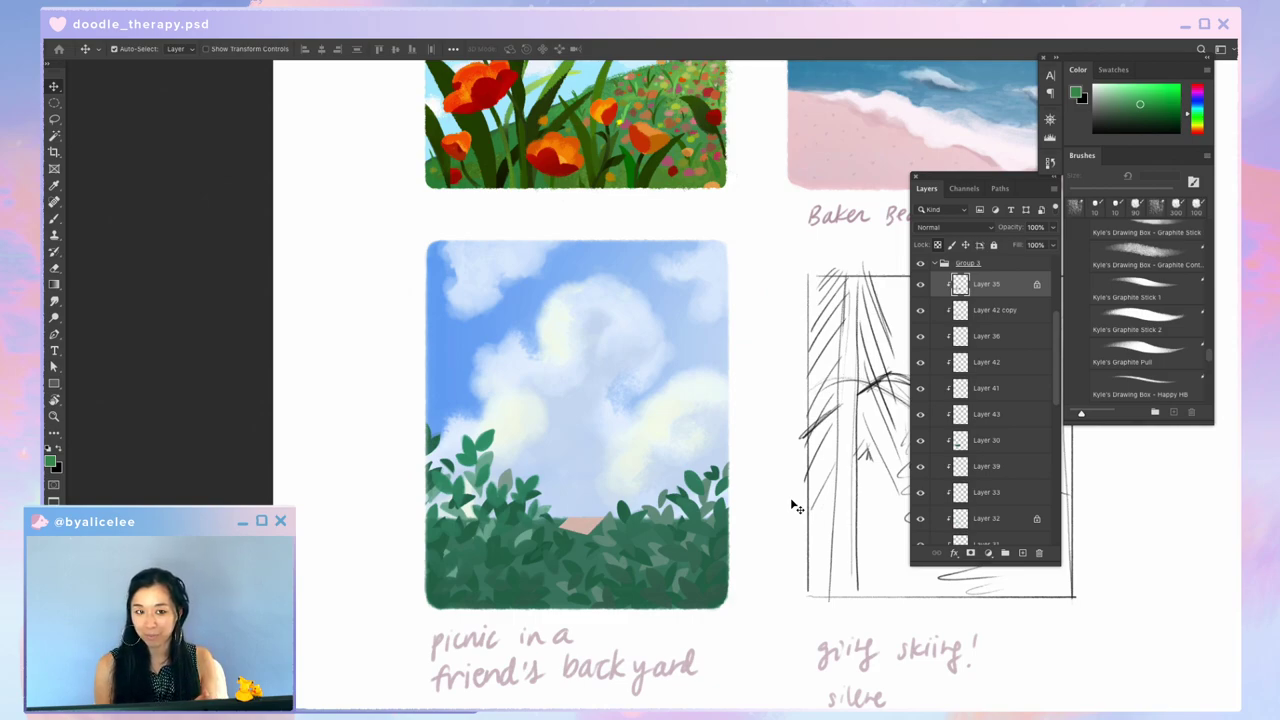
# Step: Undo the green gradient and the transparency lock on Layer 35
pyautogui.scroll(-2, 736, 543)
pyautogui.hscroll(-1, 736, 543)
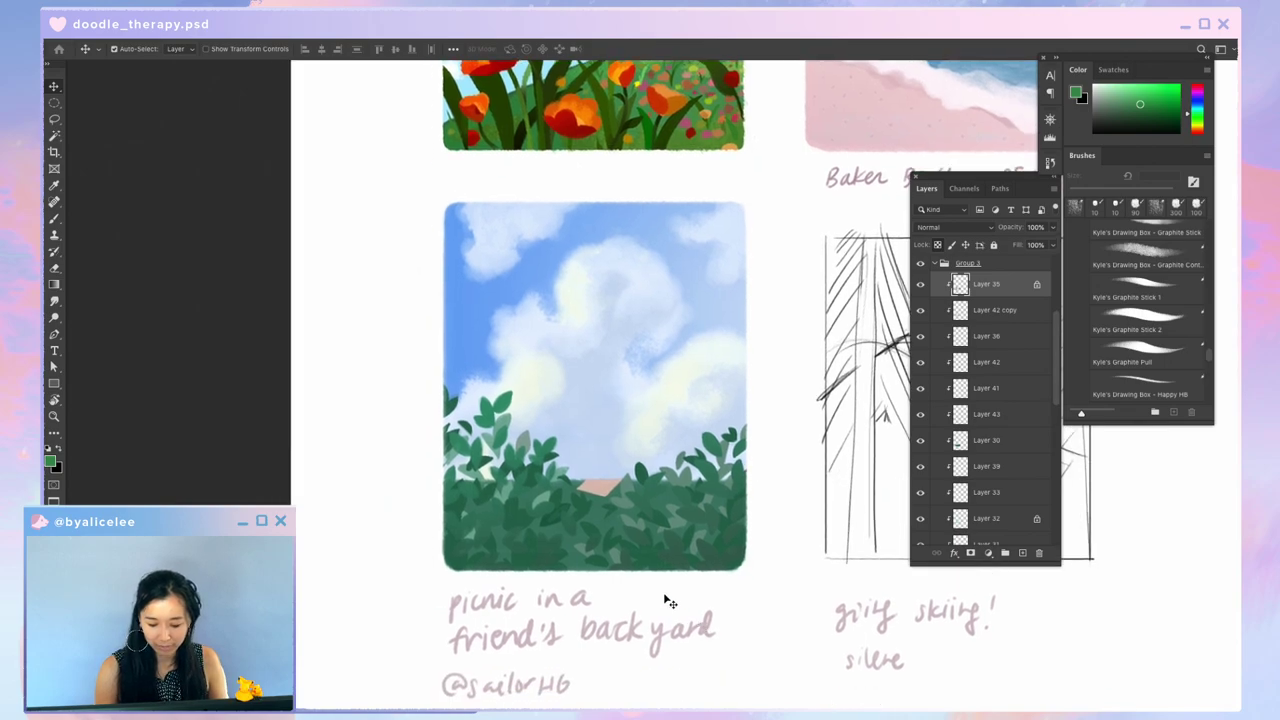
pyautogui.moveTo(655, 510); pyautogui.dragTo(660, 507)
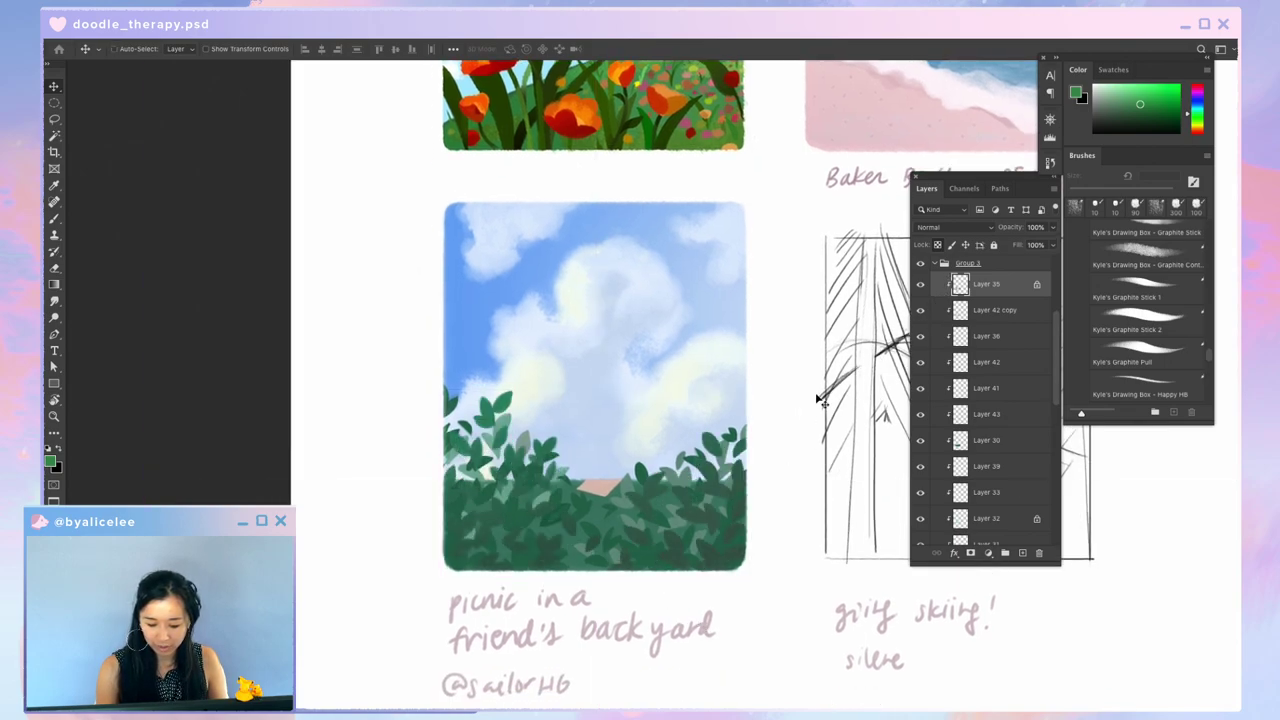
pyautogui.scroll(-4, 725, 474)
pyautogui.moveTo(748, 441); pyautogui.dragTo(758, 434)
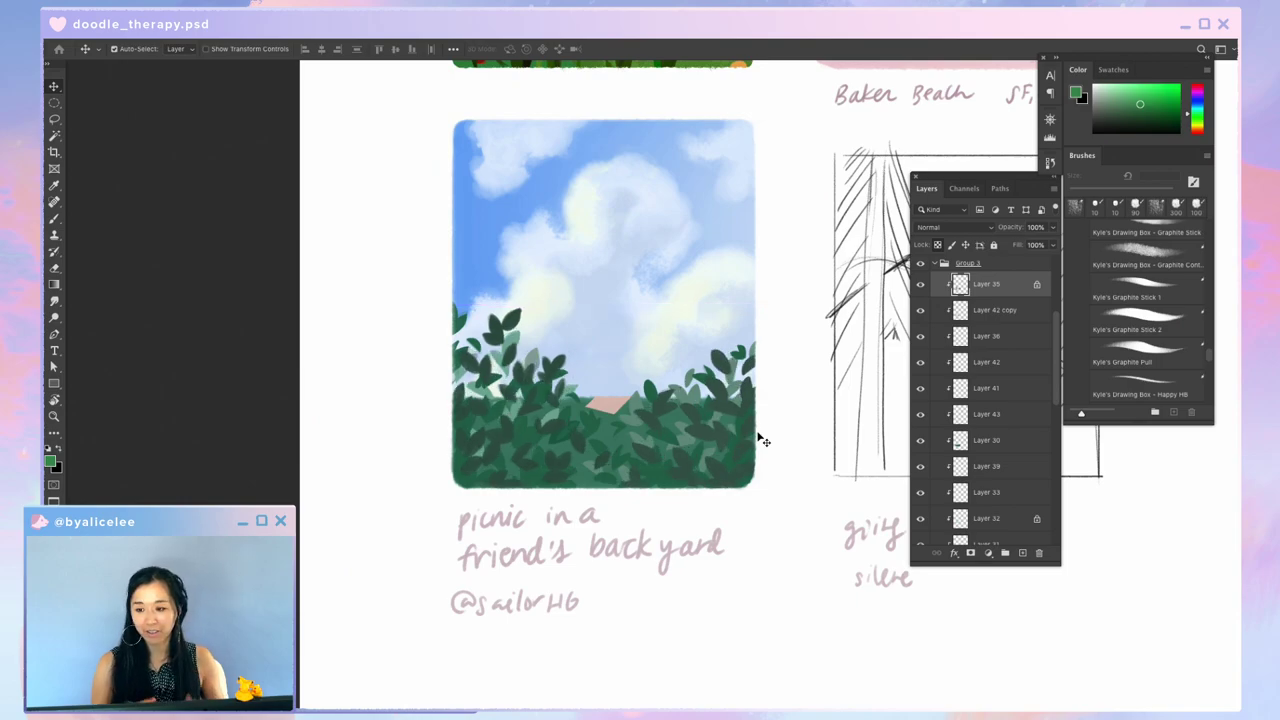
pyautogui.scroll(3, 760, 440)
pyautogui.hscroll(1, 760, 440)
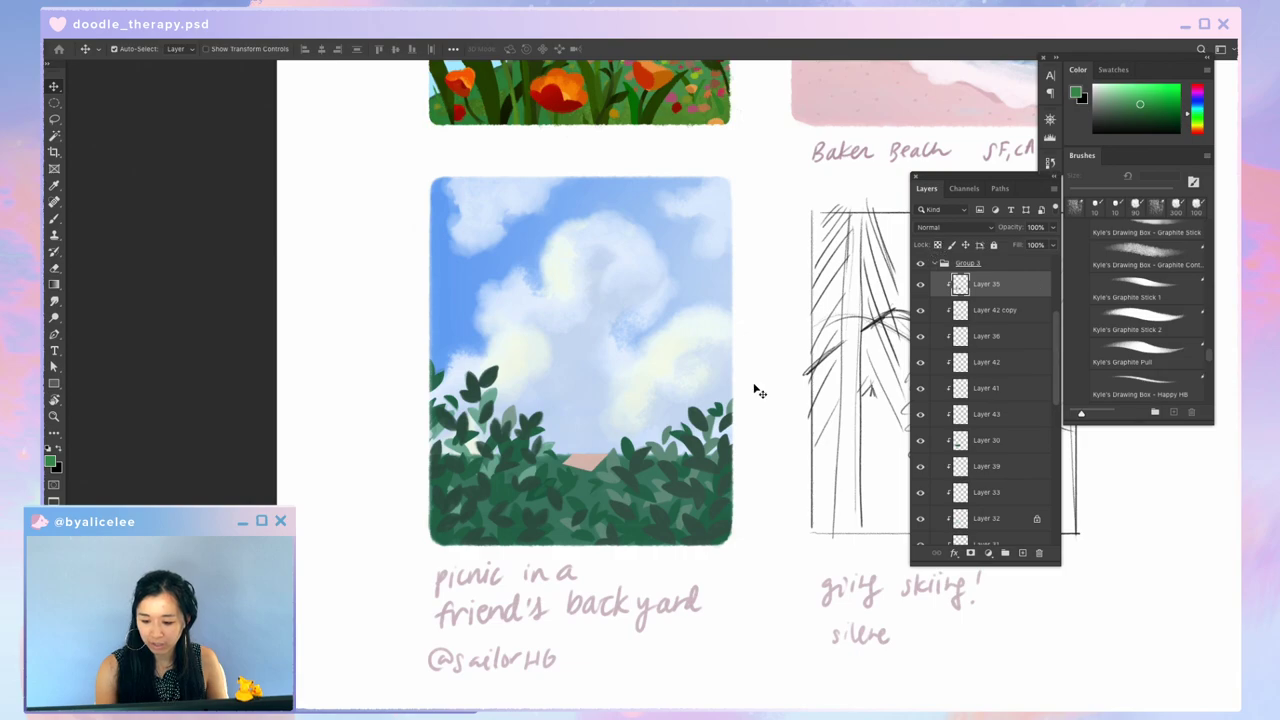
# Step: Lock the transparent pixels of Layer 35 and fade a brighter green gradient over its dark leaves
pyautogui.click(938, 247)
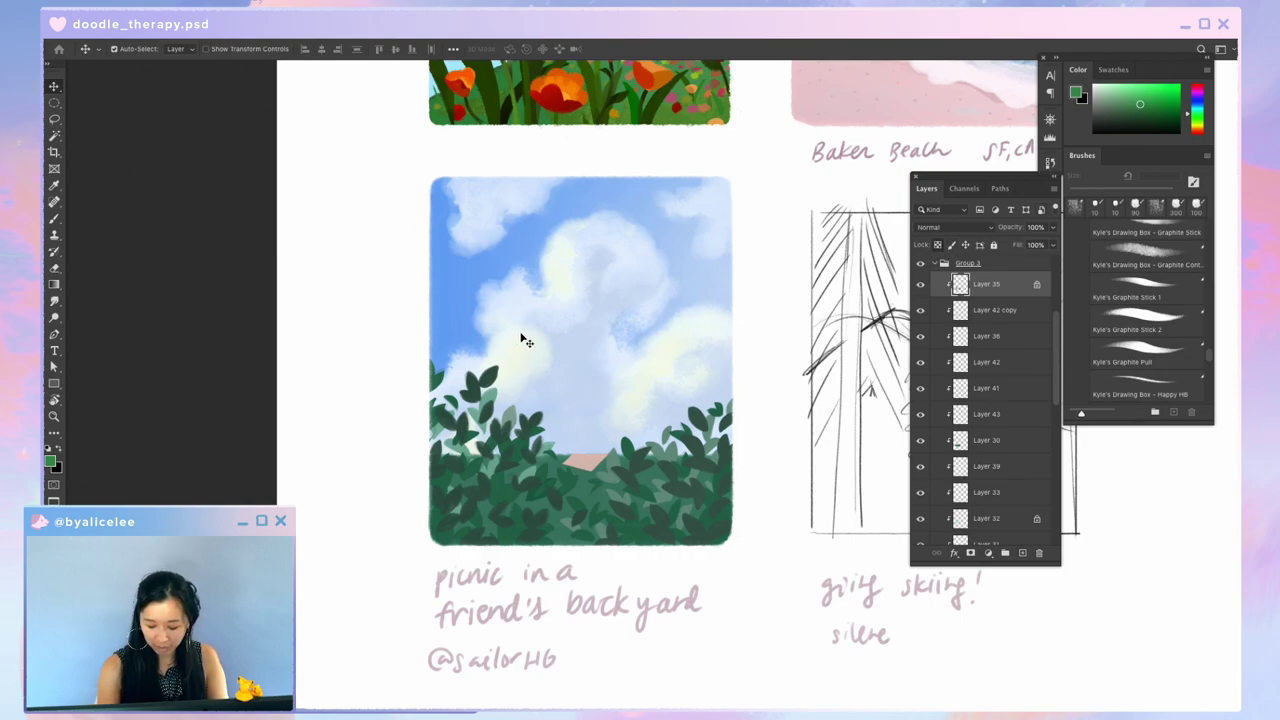
pyautogui.press('g')
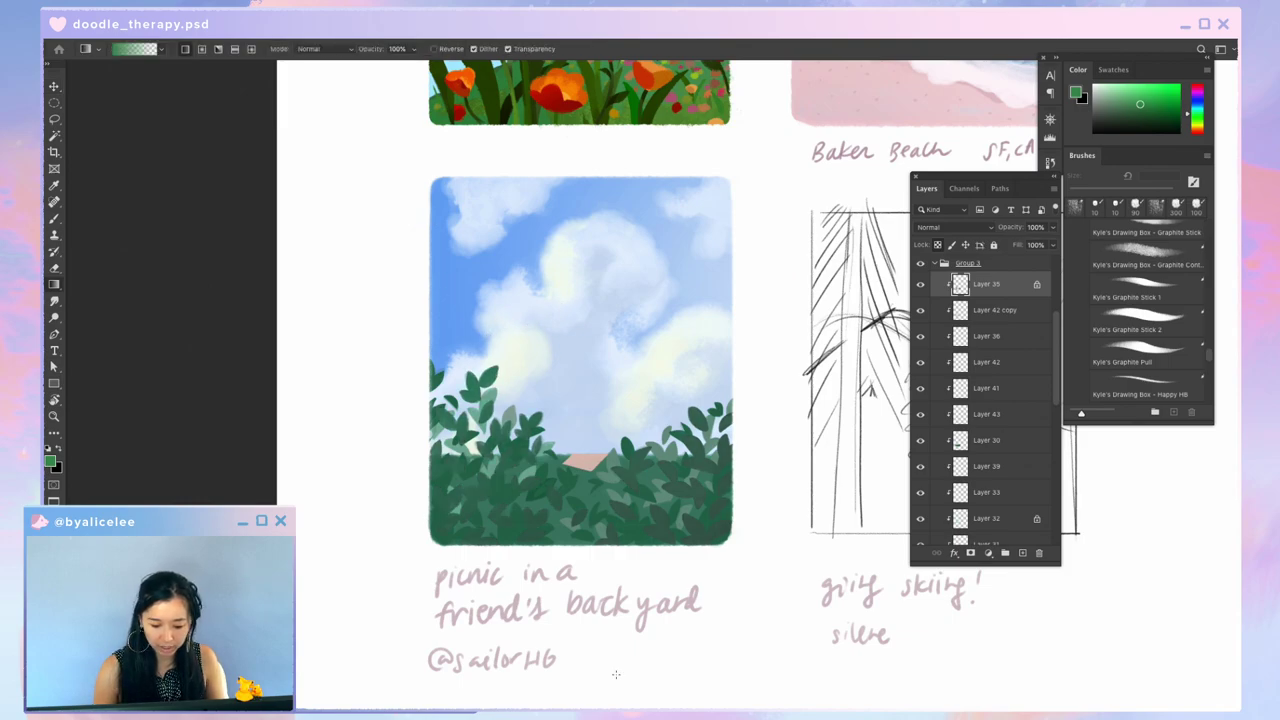
# Step: Try moving the Layer 35 leaves up into the sky, and undo the move
pyautogui.press('v')
pyautogui.moveTo(731, 418); pyautogui.dragTo(729, 248)
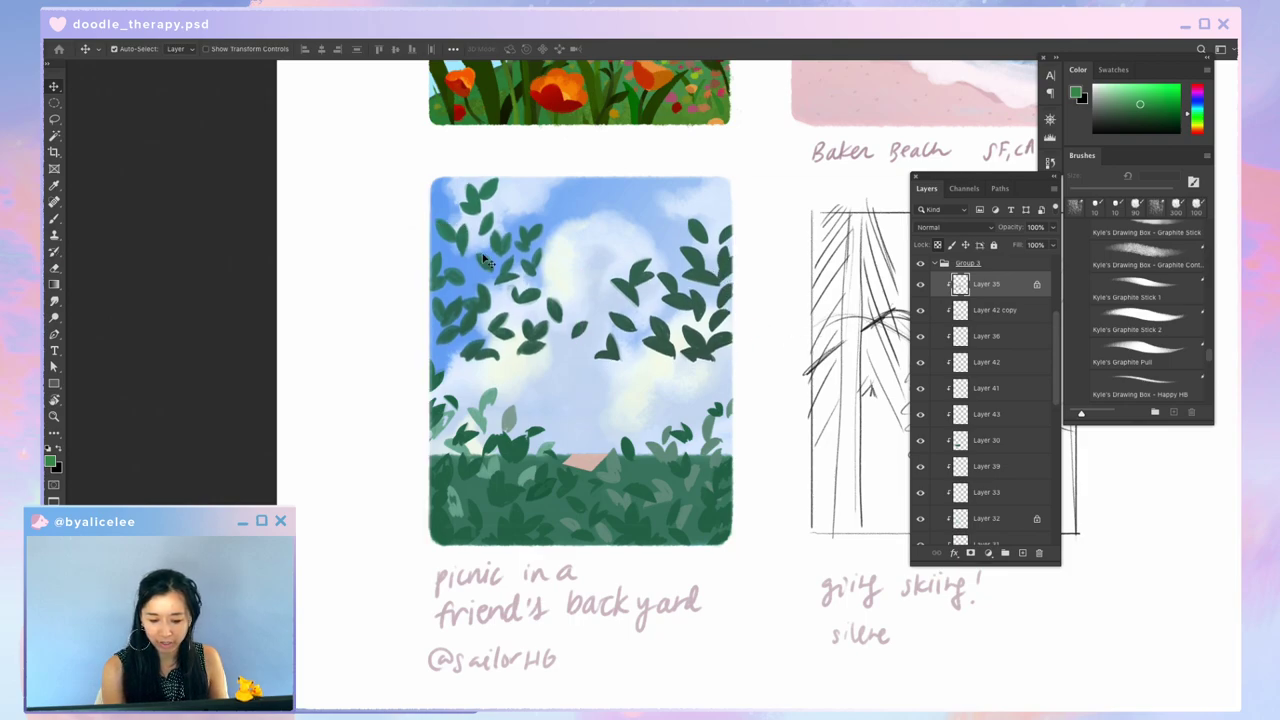
pyautogui.hotkey('ctrl', 'z')
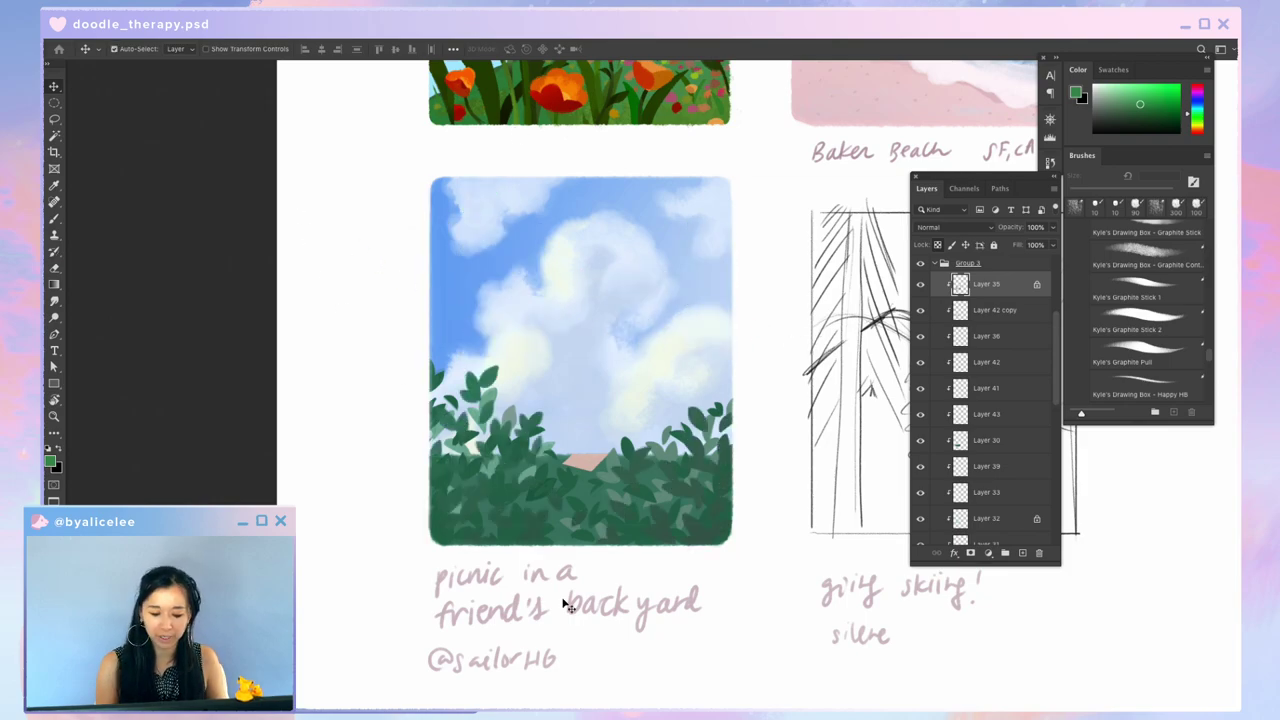
# Step: Adjust the Layer 35 leaves with Hue/Saturation: hue +26, saturation +17 and lightness -14
pyautogui.hotkey('ctrl', 'u')
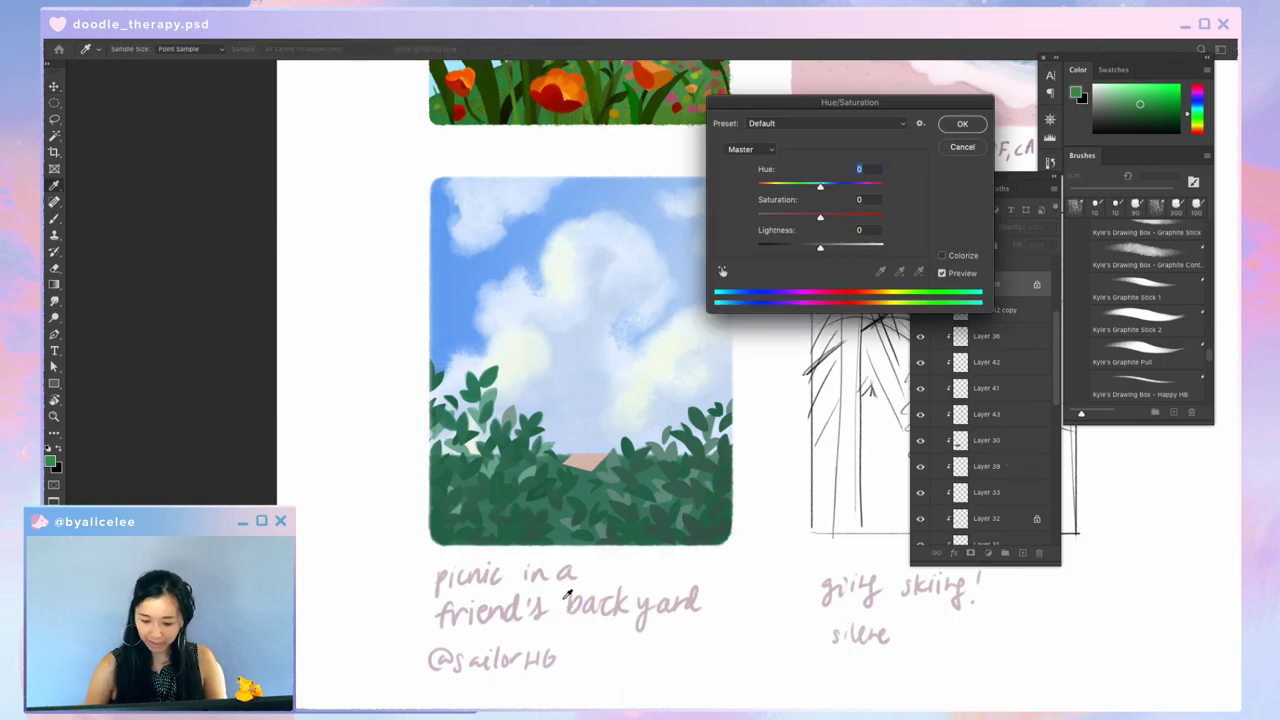
pyautogui.moveTo(897, 104); pyautogui.dragTo(785, 143)
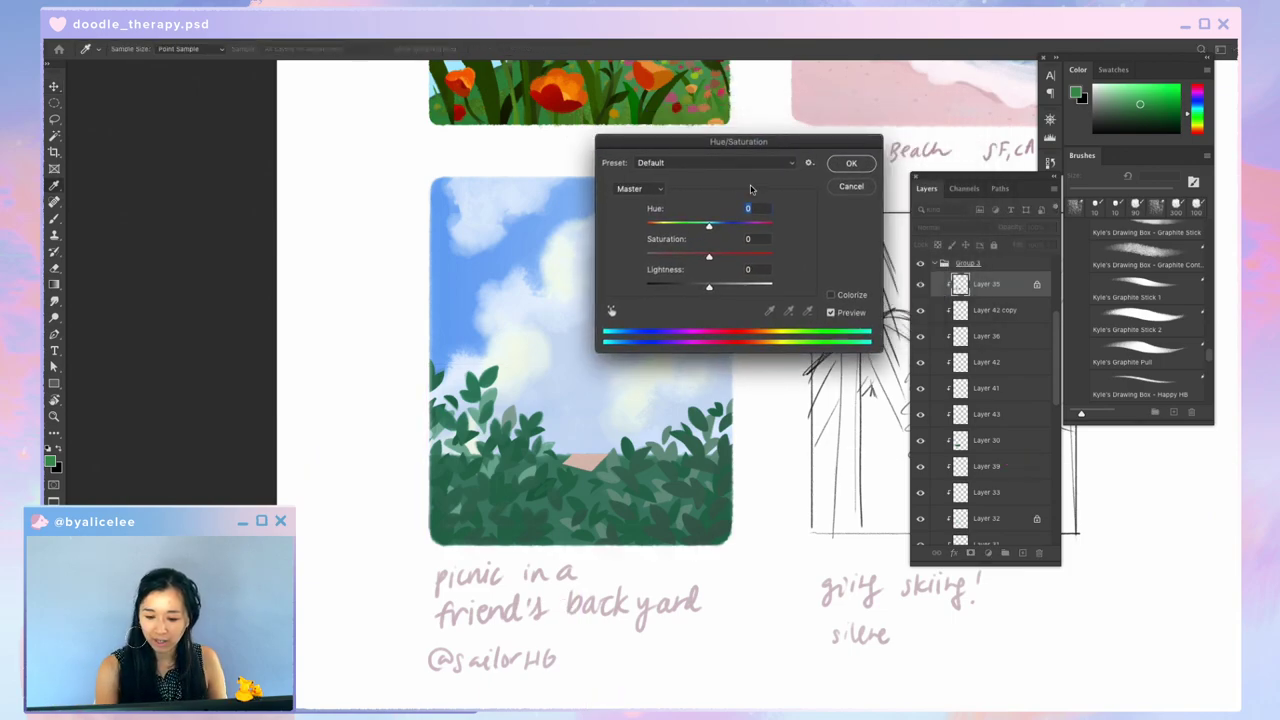
pyautogui.moveTo(709, 226); pyautogui.dragTo(725, 228)
pyautogui.moveTo(709, 287); pyautogui.dragTo(726, 228)
pyautogui.click(705, 288)
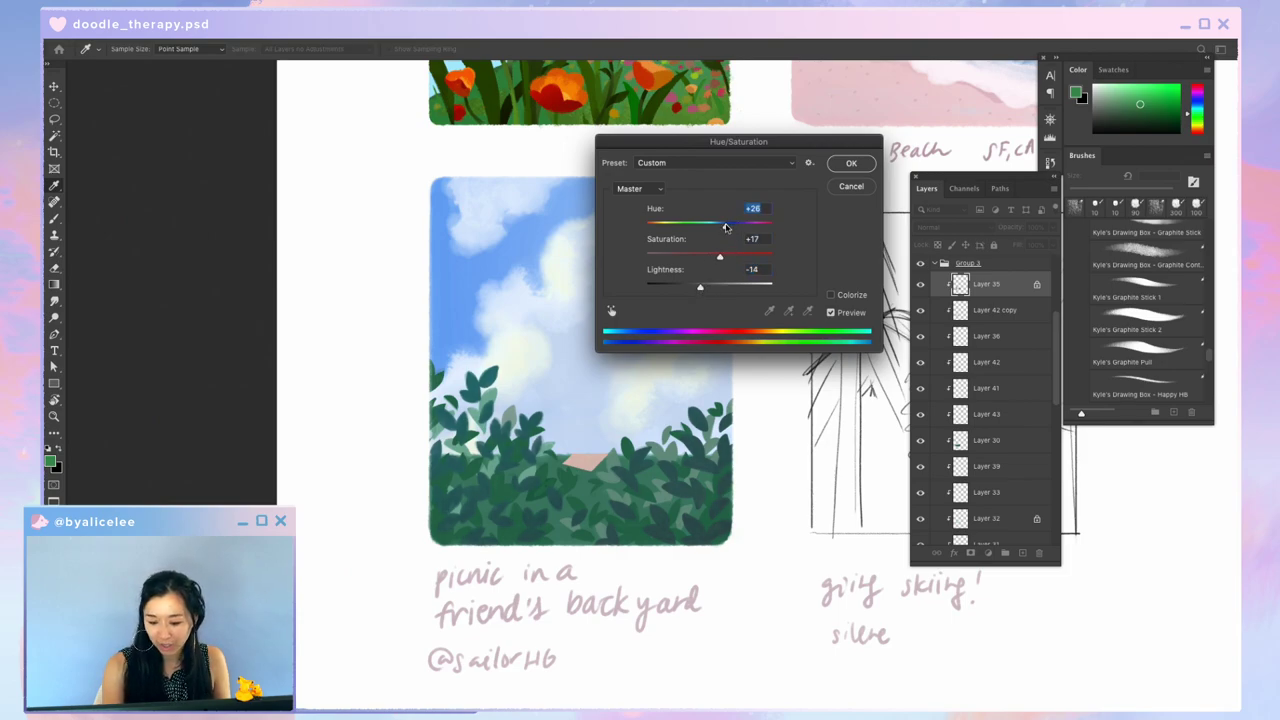
pyautogui.click(850, 163)
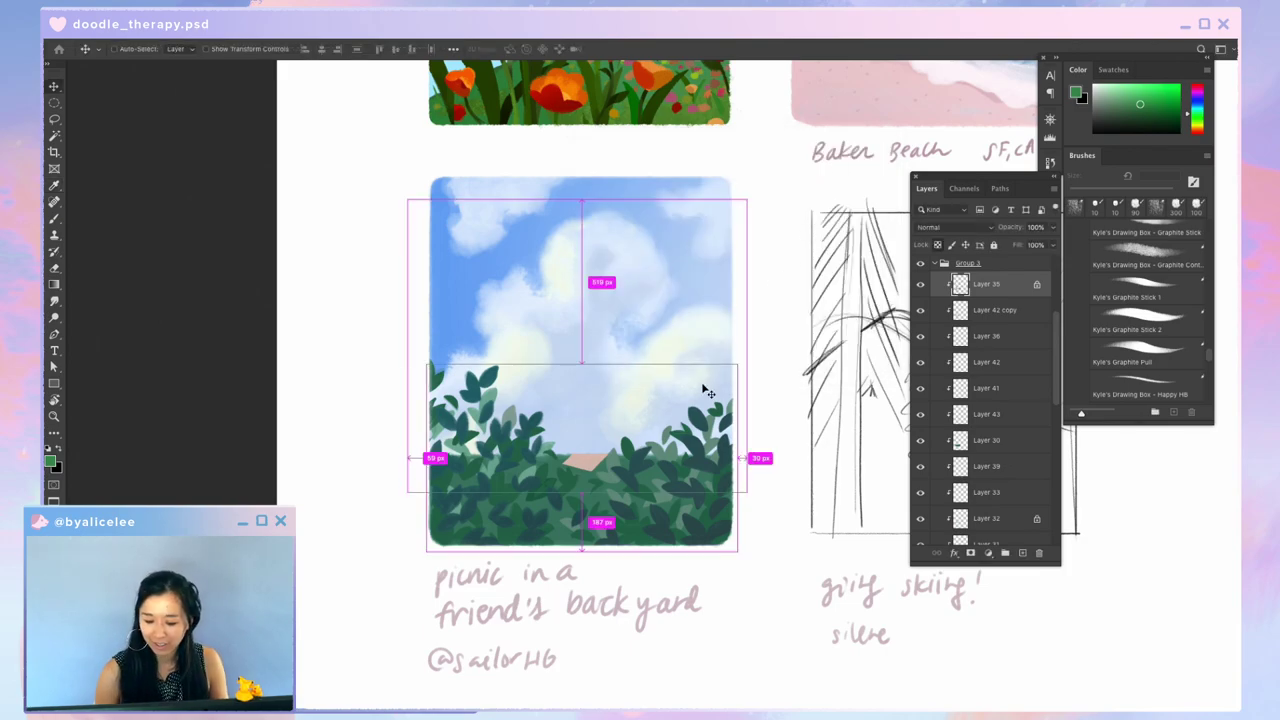
# Step: Merge Layer 42 with Layer 42 copy and move the merged layer below Layer 36
pyautogui.moveTo(686, 464)
pyautogui.mouseDown()
pyautogui.moveTo(695, 453)
pyautogui.moveTo(692, 474)
pyautogui.mouseUp()
pyautogui.press('super+z')
pyautogui.press('super+z')
pyautogui.moveTo(577, 485)
pyautogui.mouseDown()
pyautogui.moveTo(585, 440)
pyautogui.moveTo(593, 470)
pyautogui.mouseUp()
pyautogui.press('super+e')
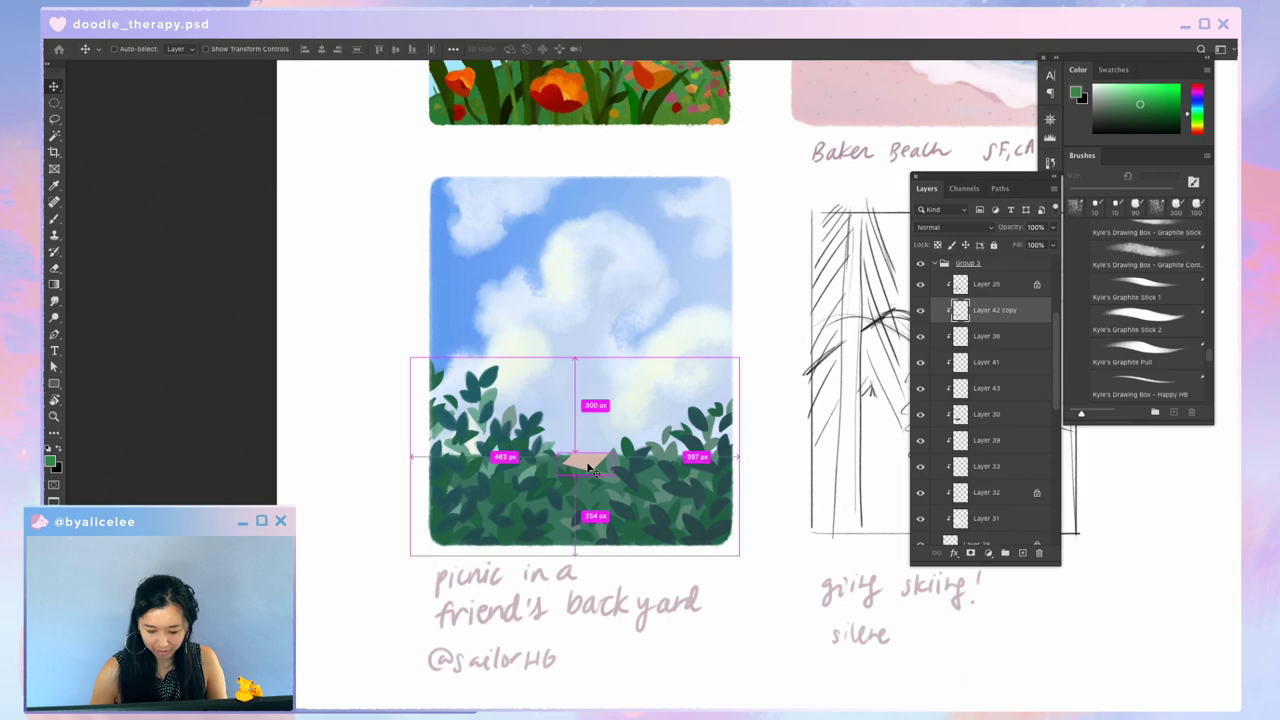
pyautogui.press('super+bracketleft')
# Step: Lock the transparent pixels of Layer 42 copy, sample a teal green from the leaves and choose a lighter shade of it
pyautogui.press('i')
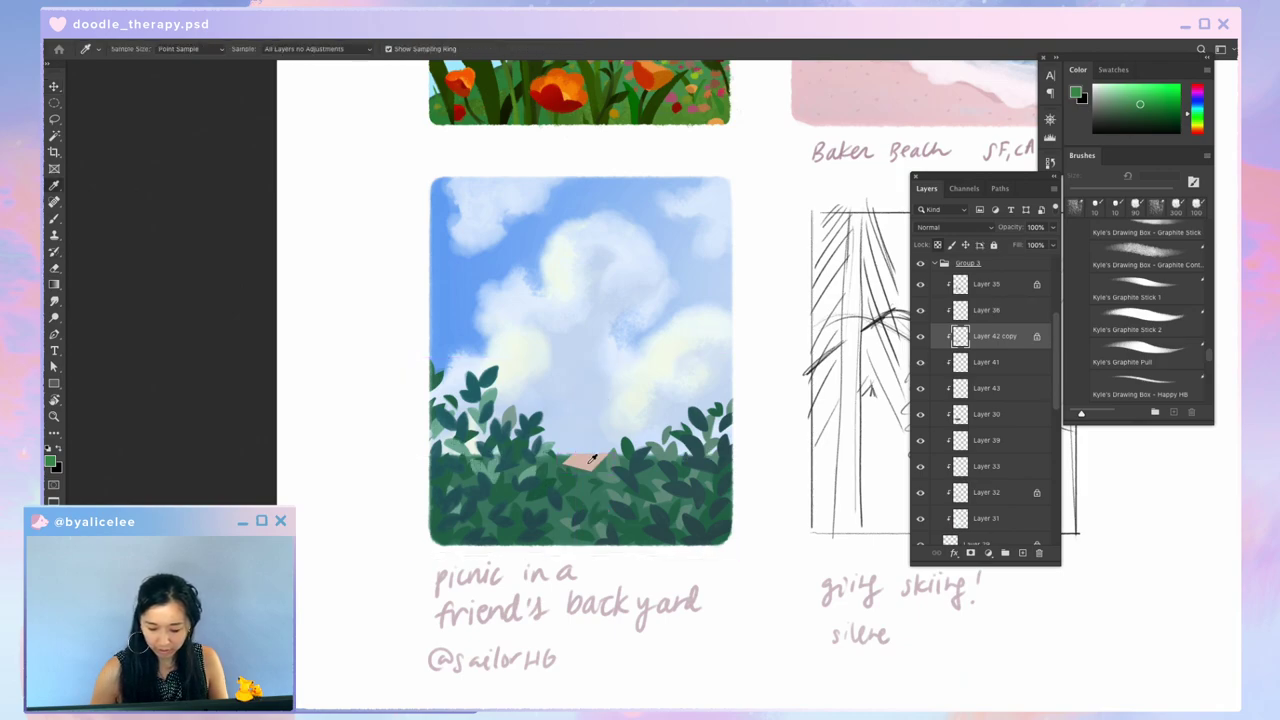
pyautogui.click(527, 424)
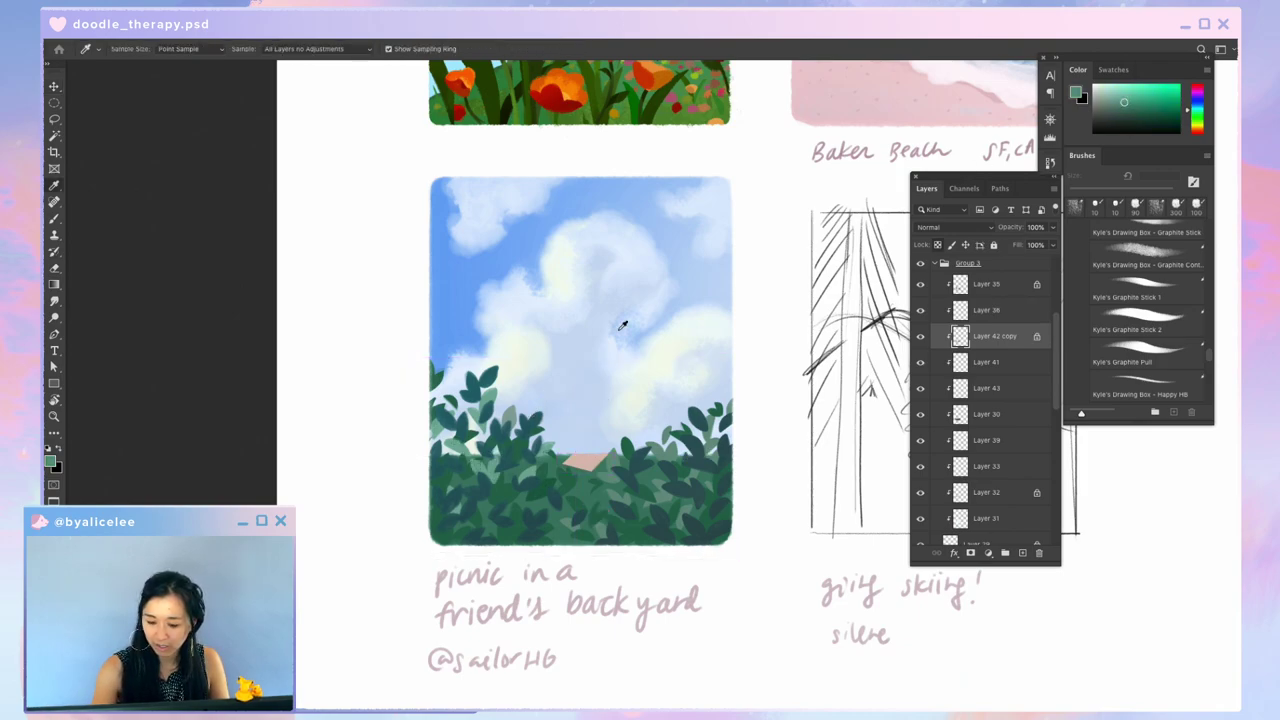
pyautogui.click(537, 420)
pyautogui.click(530, 420)
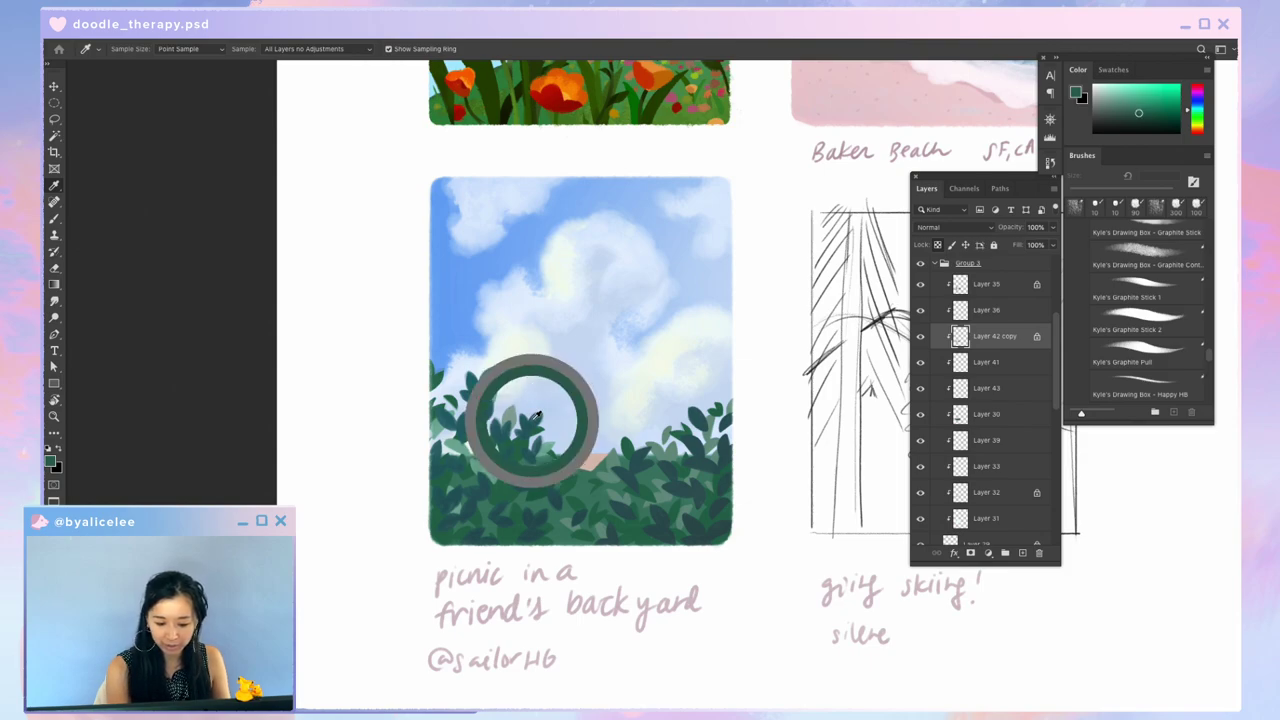
pyautogui.click(1128, 105)
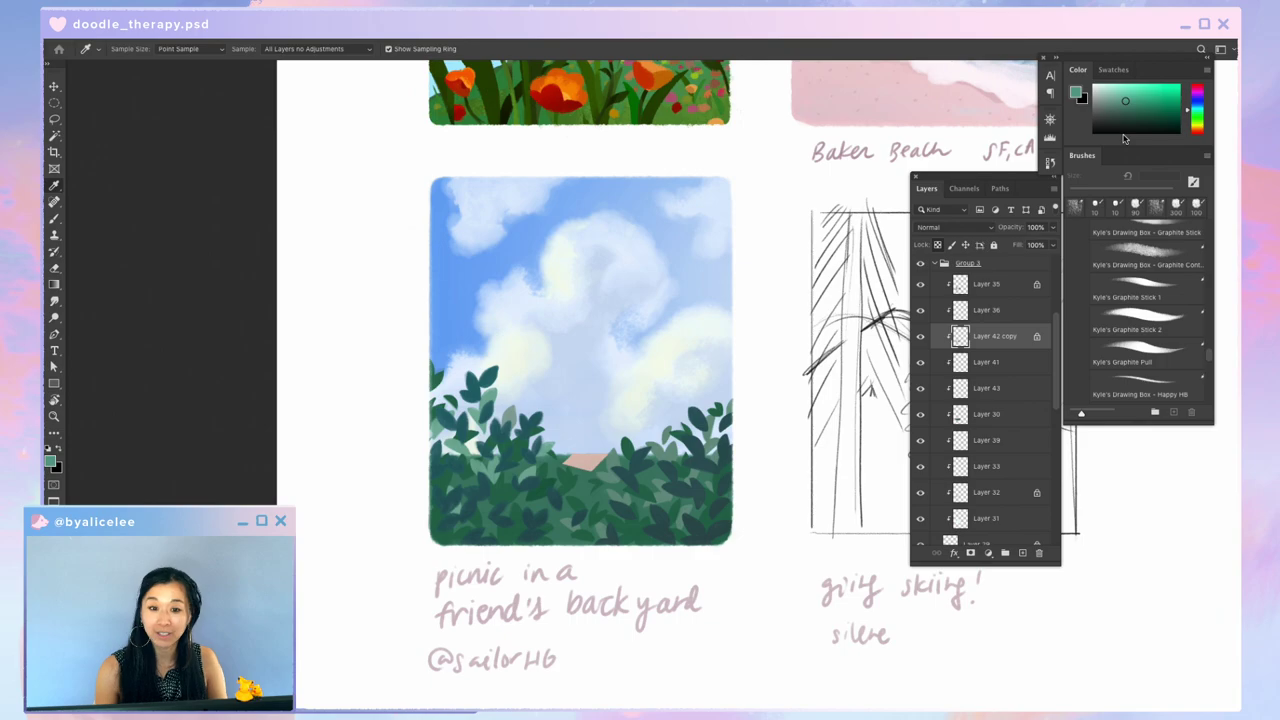
# Step: Apply a teal-to-transparent gradient diagonally down across the leaves on Layer 42 copy
pyautogui.press('g')
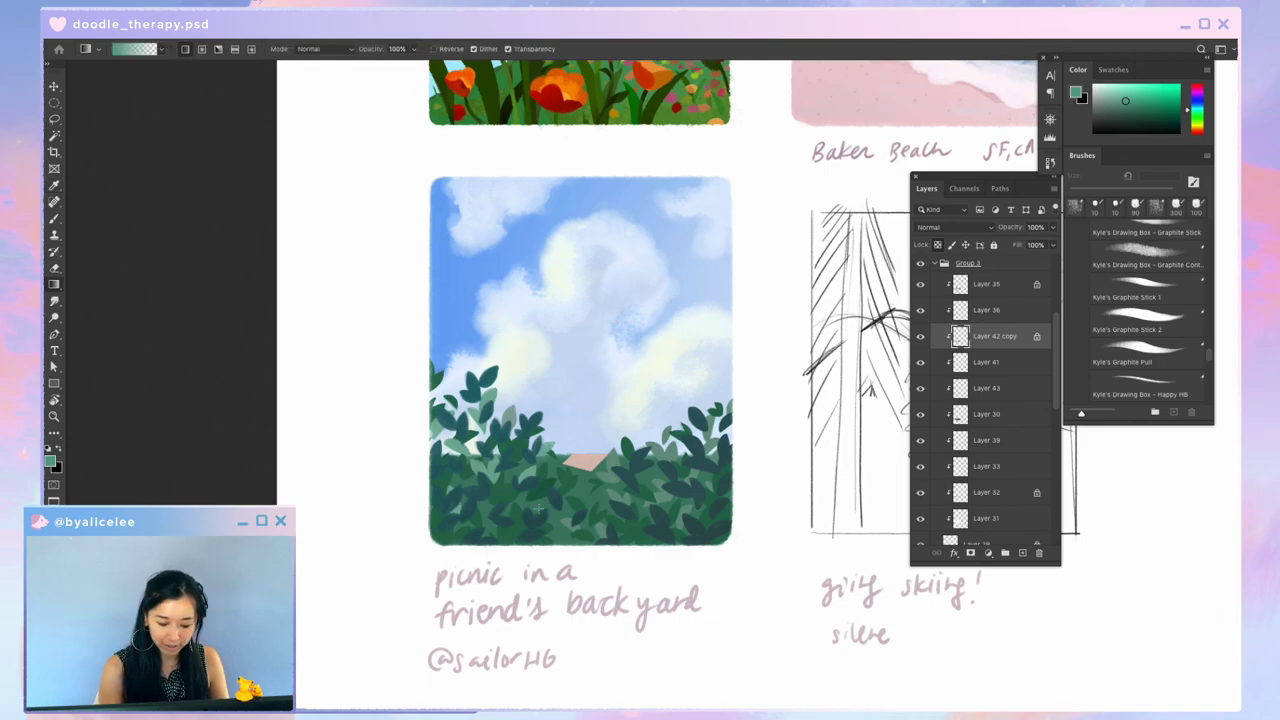
pyautogui.moveTo(490, 336); pyautogui.dragTo(708, 677)
pyautogui.moveTo(571, 296); pyautogui.dragTo(719, 685)
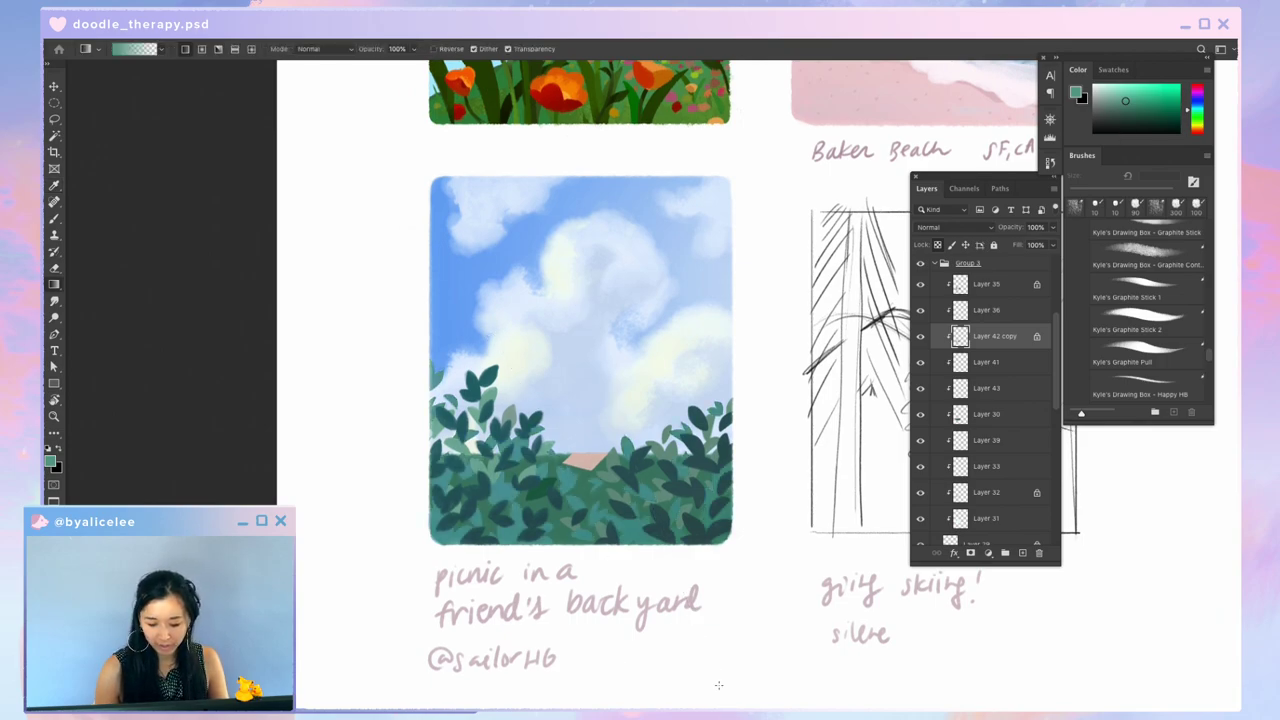
pyautogui.hotkey('ctrl', 'z')
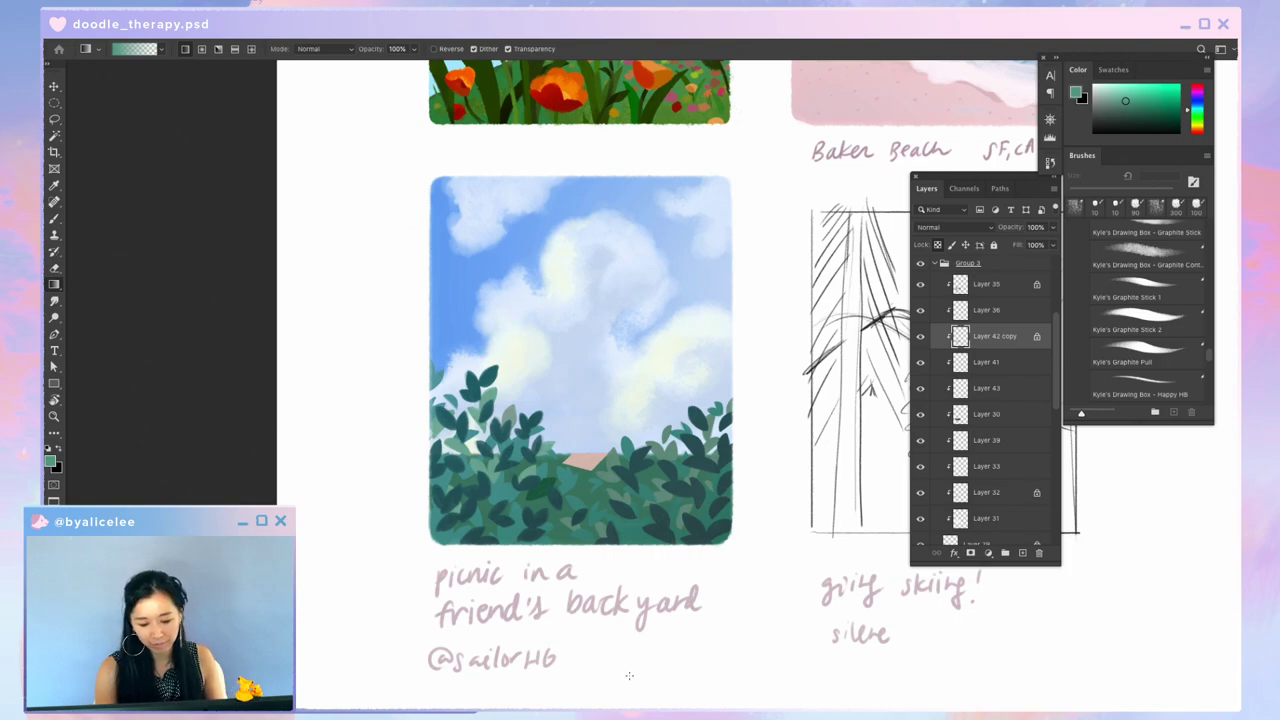
# Step: Adjust the Layer 42 copy leaves with Hue/Saturation: hue +4, saturation +4 and lightness -24
pyautogui.press('v')
pyautogui.moveTo(632, 541)
pyautogui.mouseDown()
pyautogui.moveTo(645, 512)
pyautogui.moveTo(668, 506)
pyautogui.moveTo(671, 538)
pyautogui.mouseUp()
pyautogui.hotkey('ctrl', 'u')
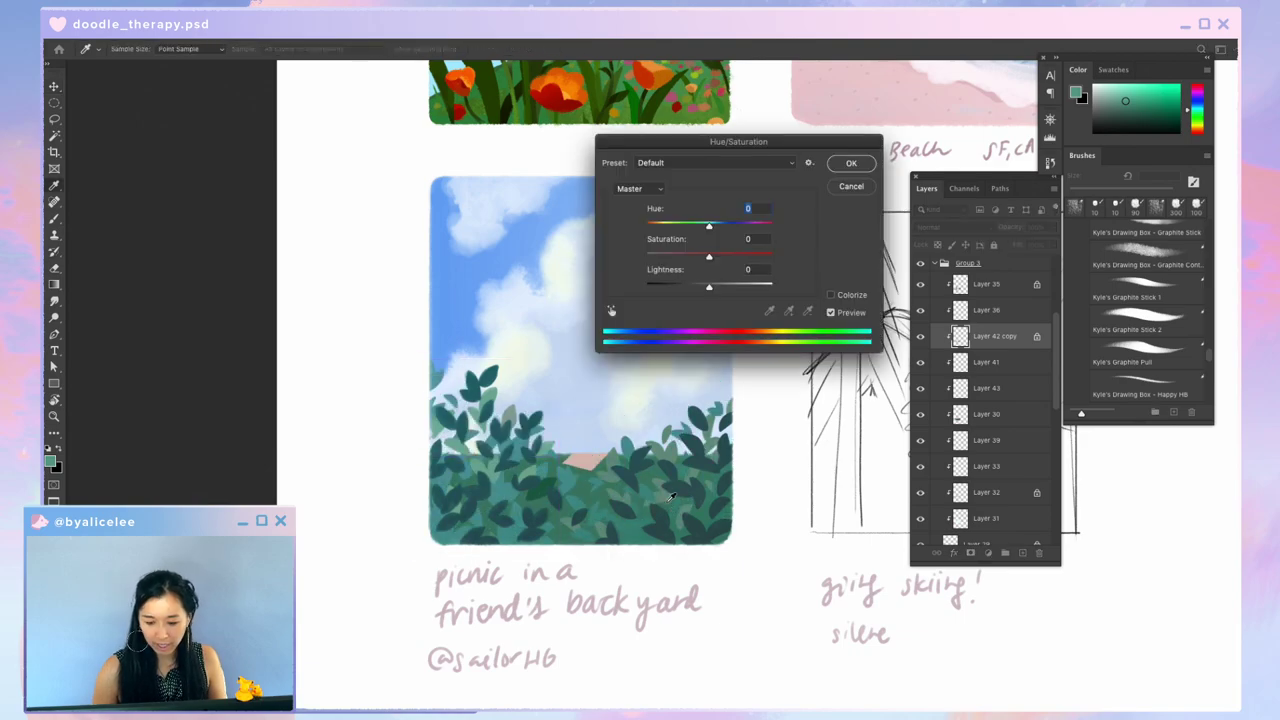
pyautogui.moveTo(707, 286); pyautogui.dragTo(695, 288)
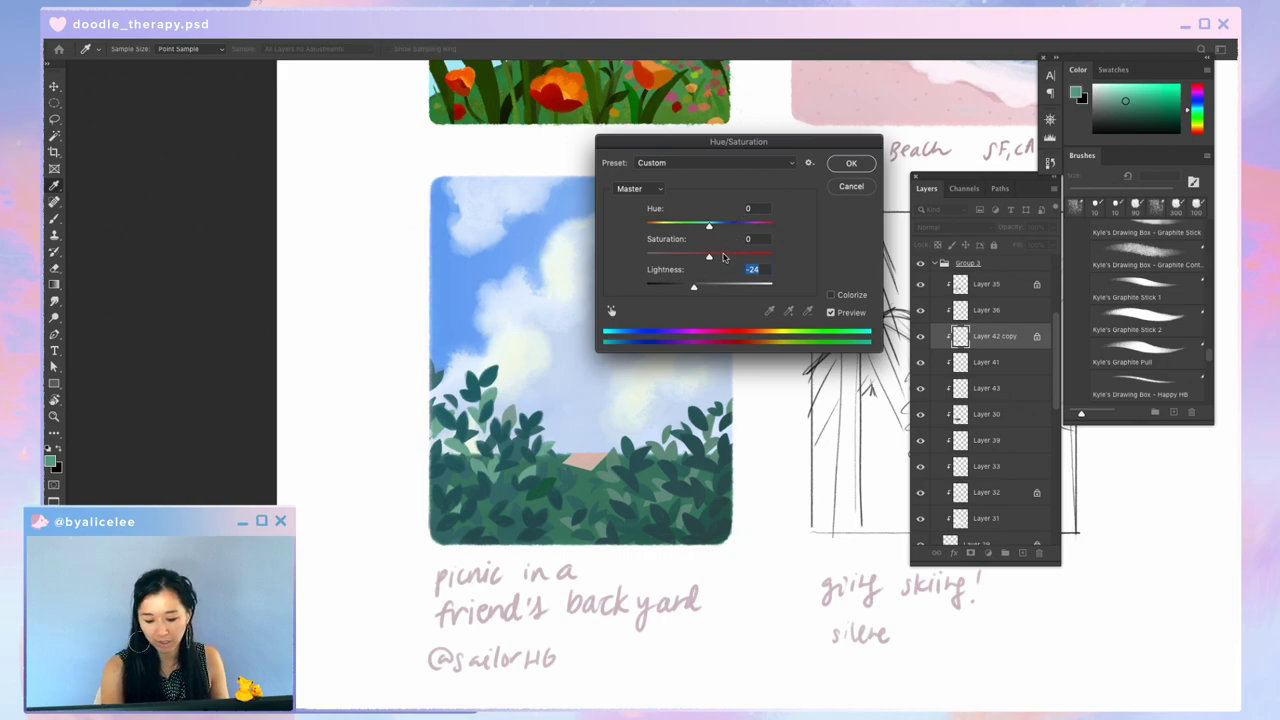
pyautogui.moveTo(722, 259); pyautogui.dragTo(711, 226)
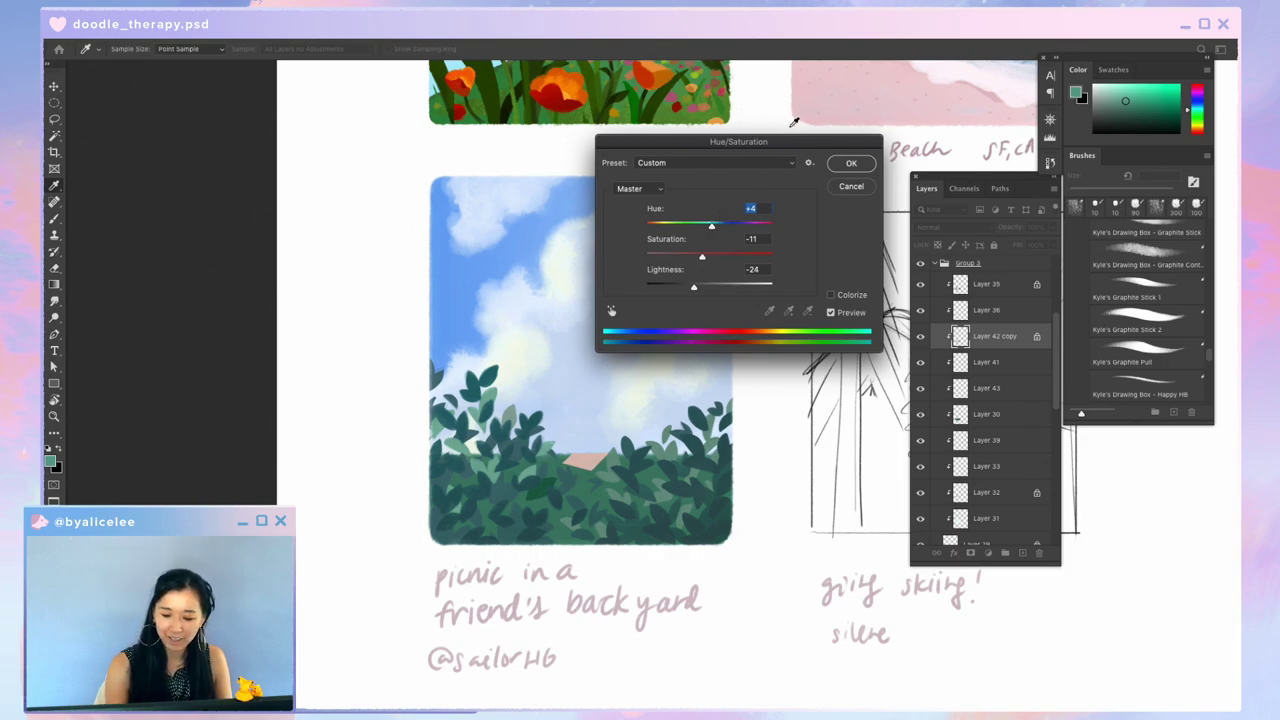
pyautogui.moveTo(729, 258); pyautogui.dragTo(712, 259)
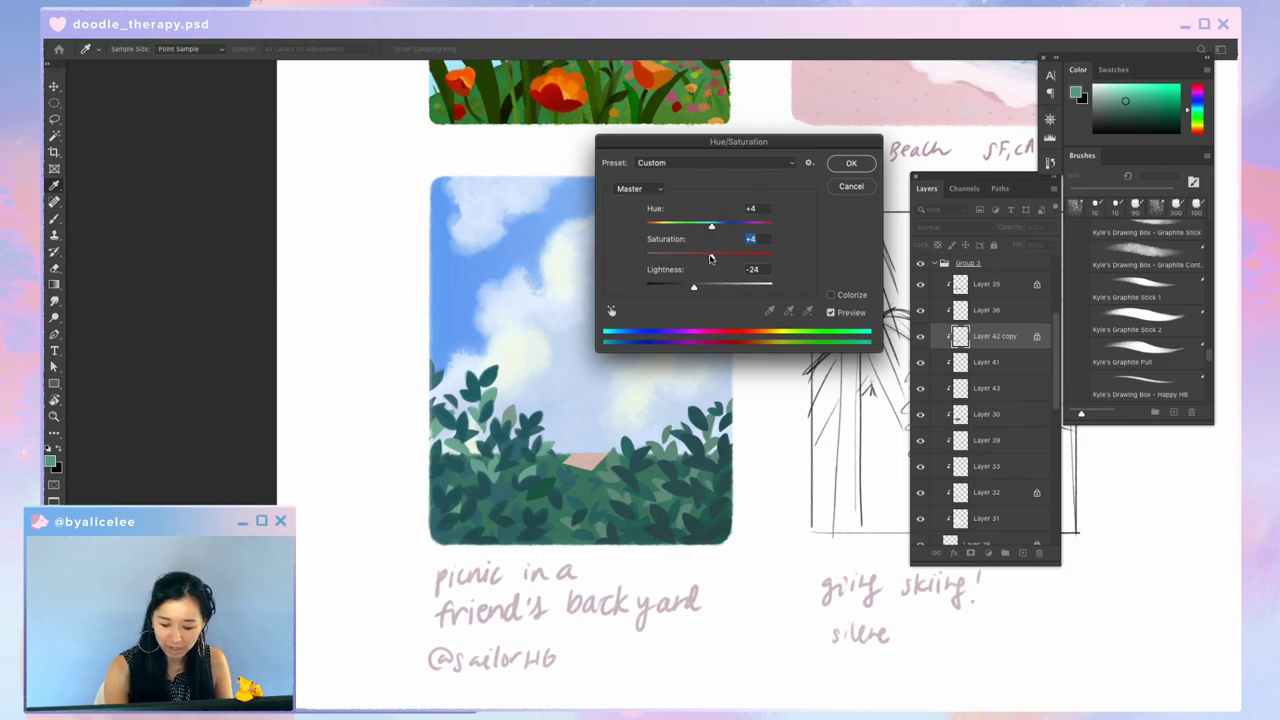
pyautogui.click(851, 163)
# Step: Merge Layer 36 with Layer 41 and place the merged layer directly below Layer 42 copy
pyautogui.moveTo(711, 435); pyautogui.dragTo(716, 492)
pyautogui.moveTo(513, 418); pyautogui.dragTo(558, 436)
pyautogui.press('super+z')
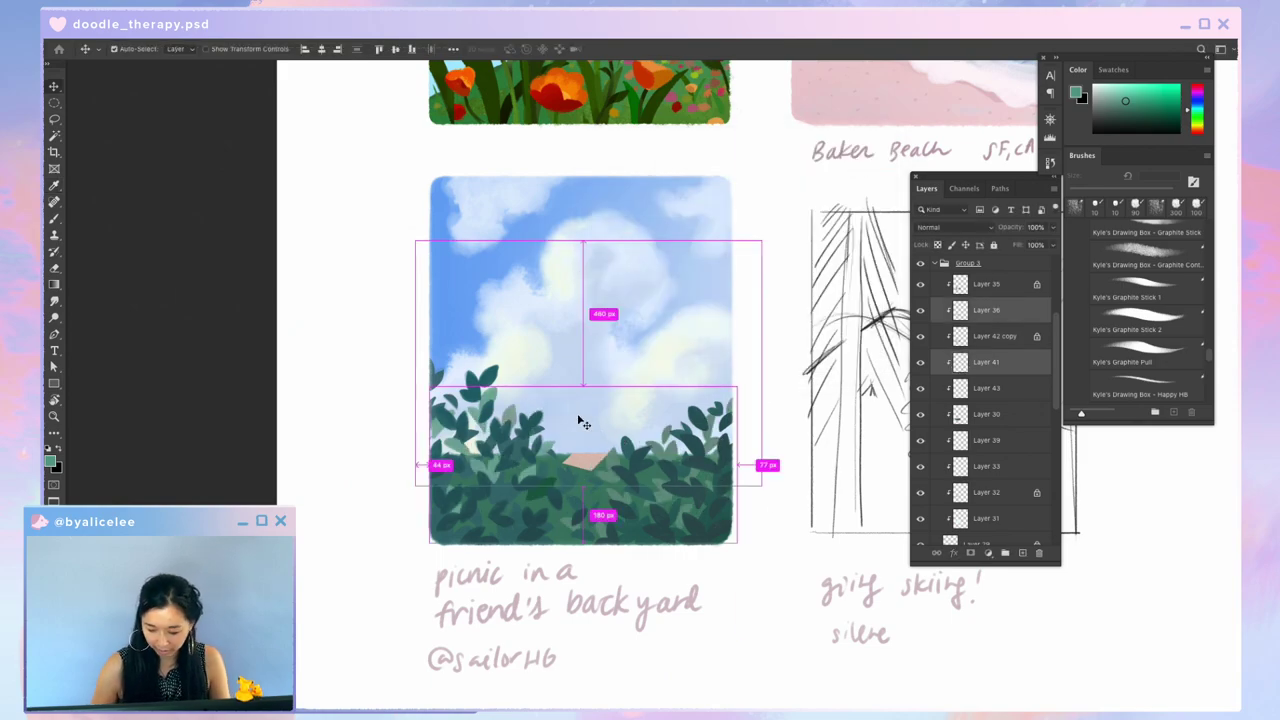
pyautogui.press('super+[')
pyautogui.press('super+e')
pyautogui.hotkey('ctrl', ']')
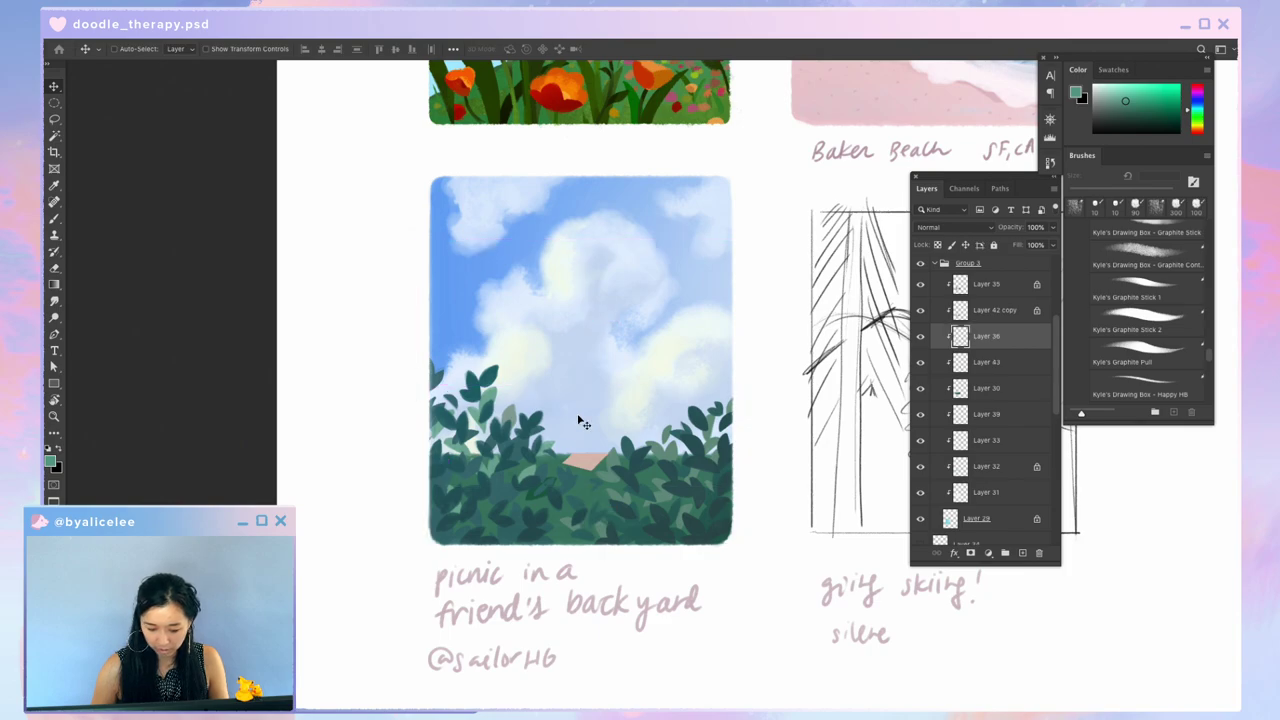
# Step: Lock the transparent pixels of Layer 36, sample a dark teal green from the leaves and choose a lighter shade of it
pyautogui.press('i')
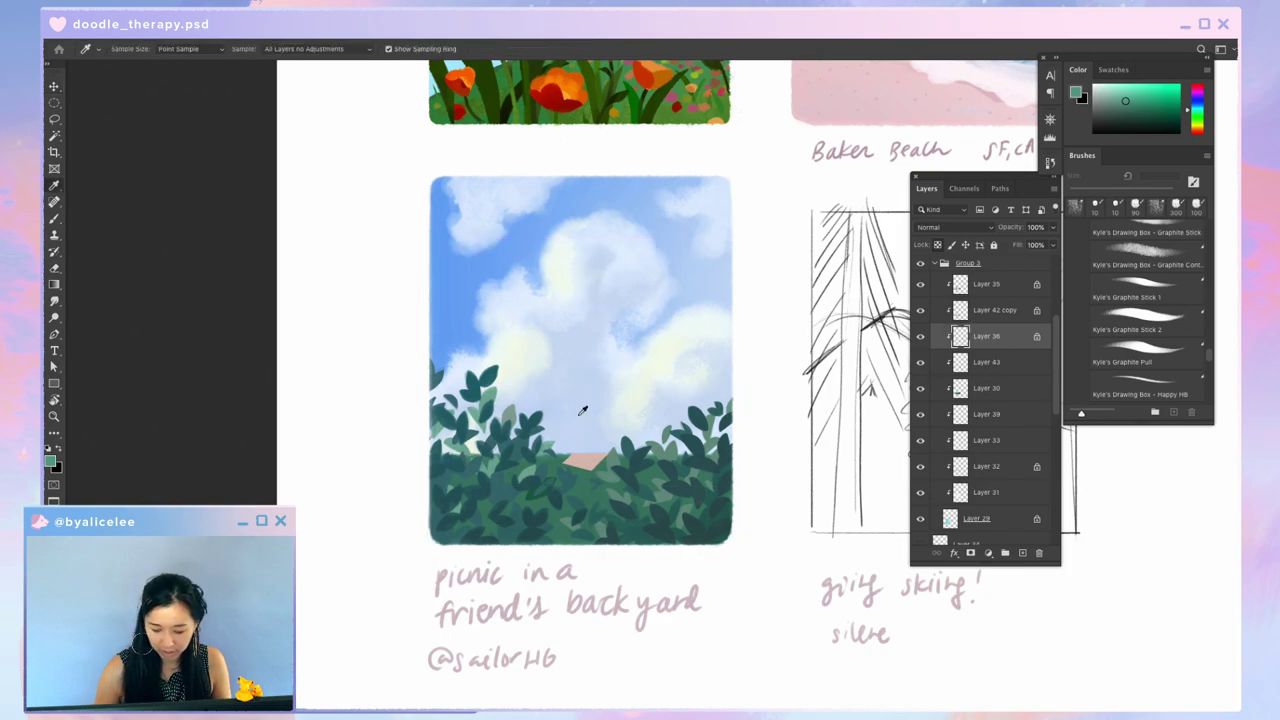
pyautogui.click(530, 440)
pyautogui.moveTo(528, 440); pyautogui.dragTo(534, 429)
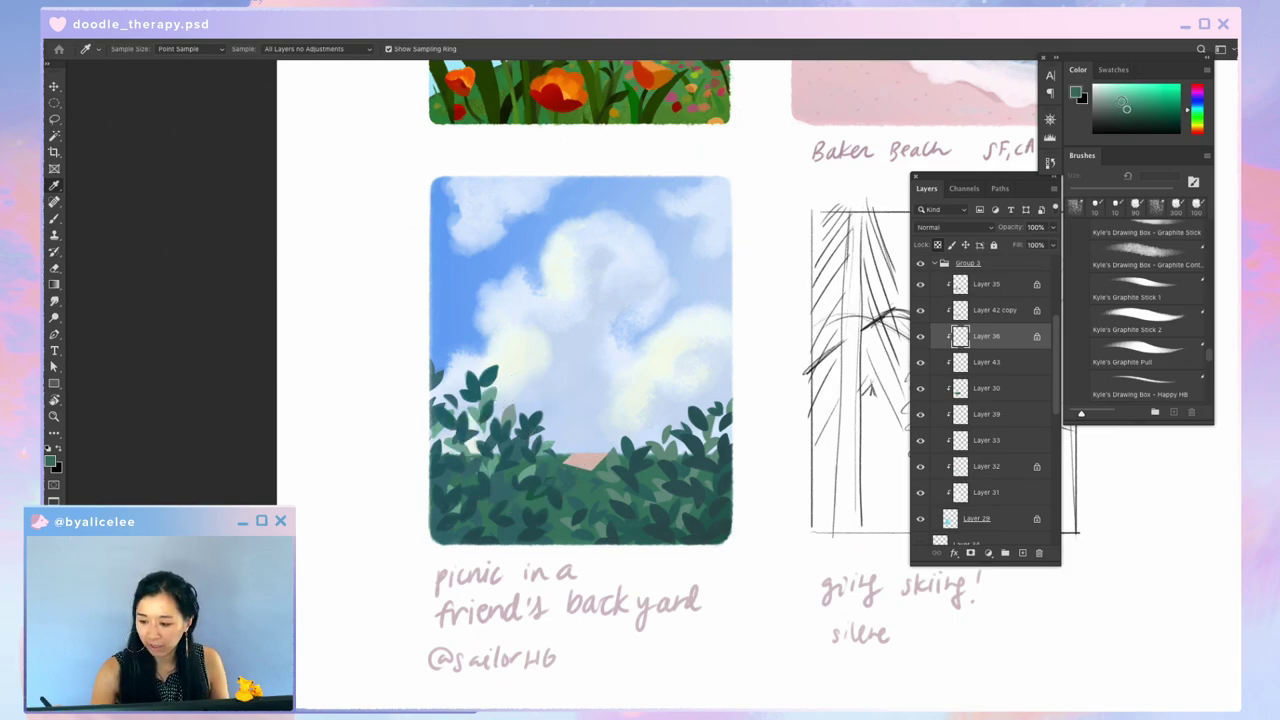
pyautogui.click(1118, 102)
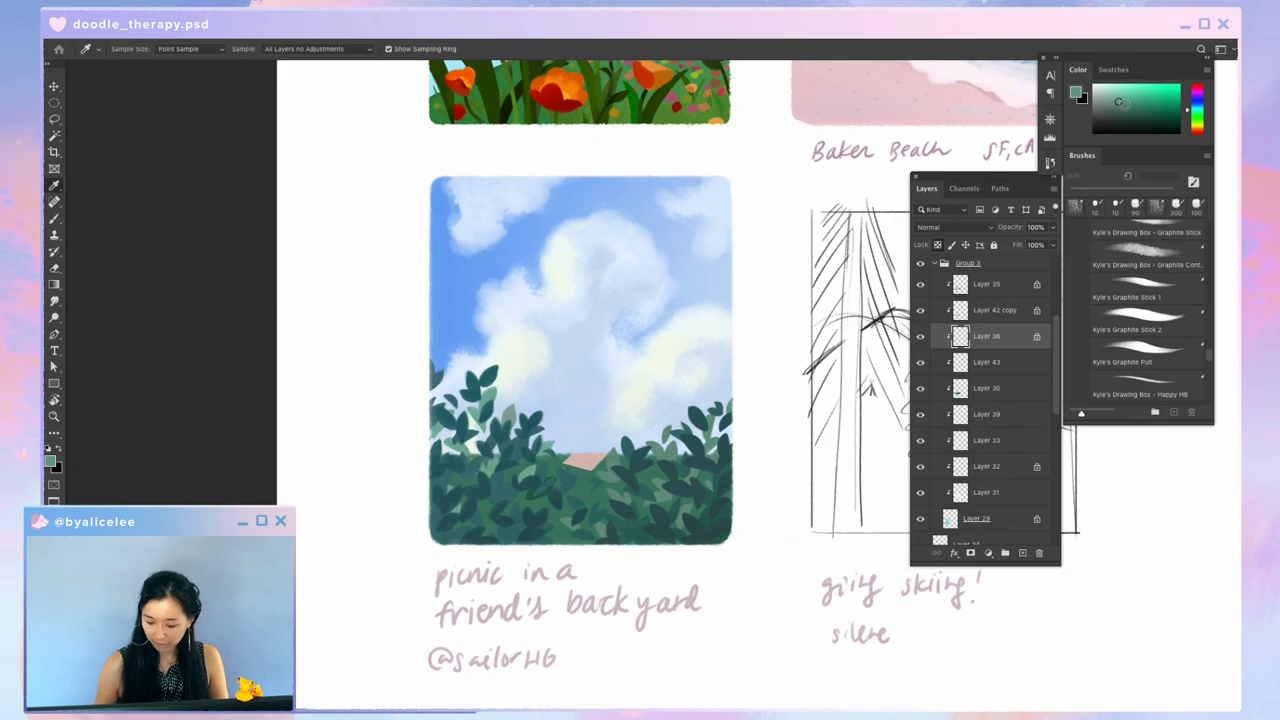
pyautogui.press('g')
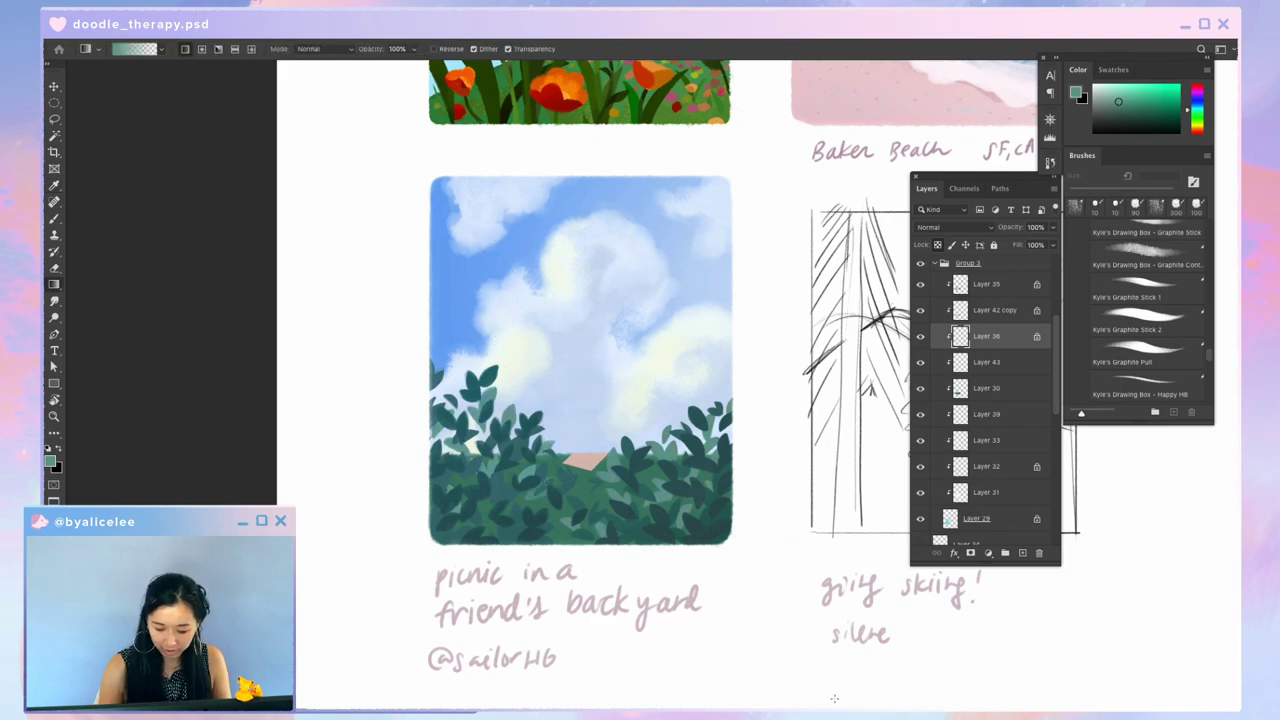
pyautogui.press('b')
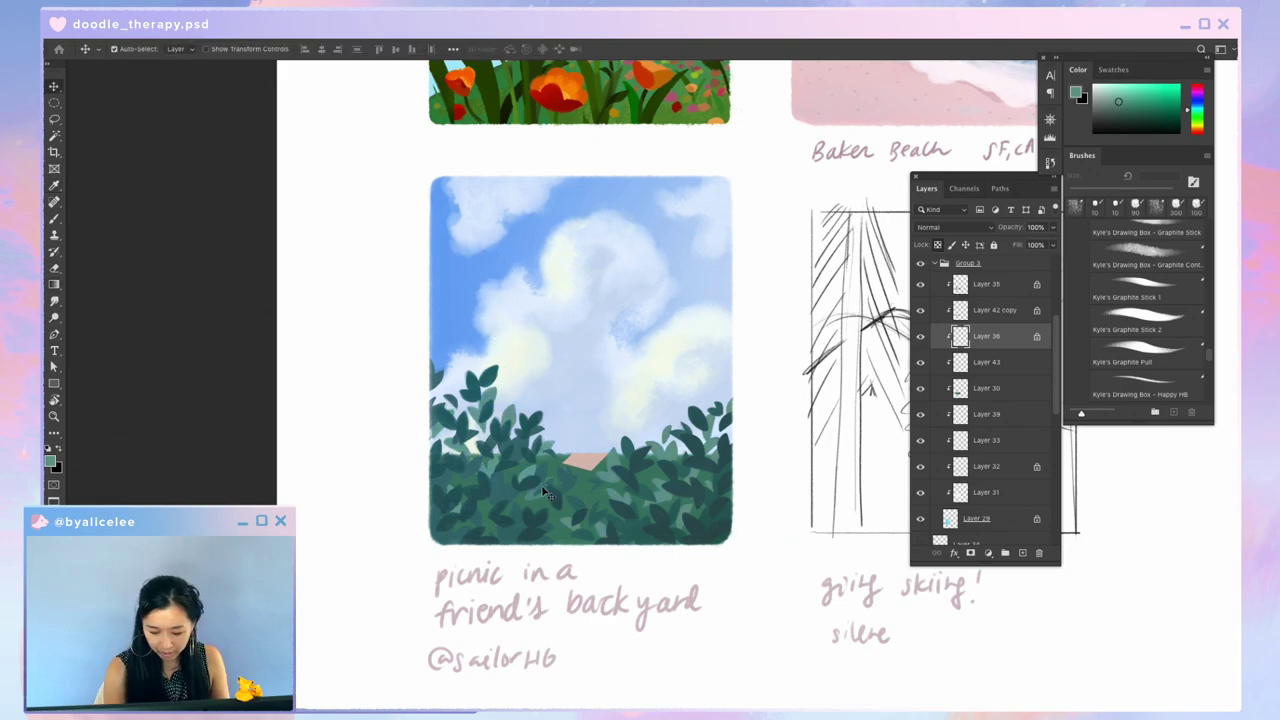
# Step: Unlock the transparent pixels of Layer 42 copy and slightly darken the Layer 36 leaves with Hue/Saturation
pyautogui.hotkey('alt', ']')
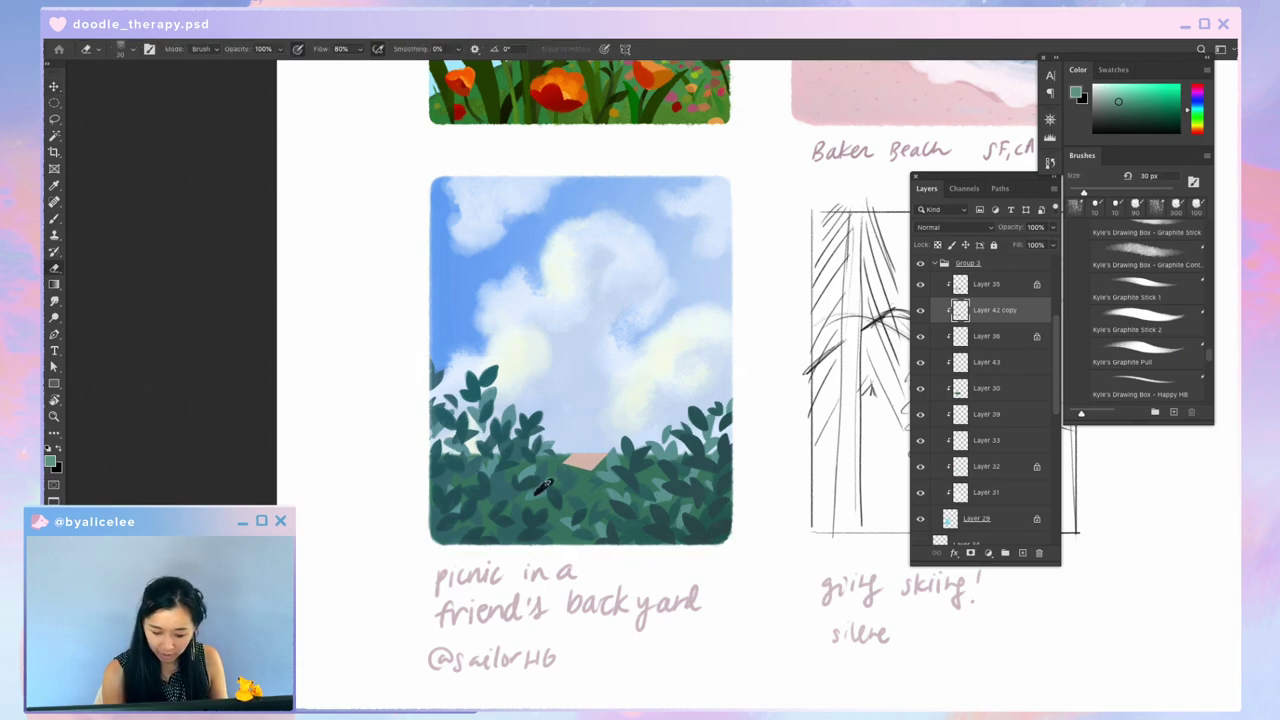
pyautogui.press('v')
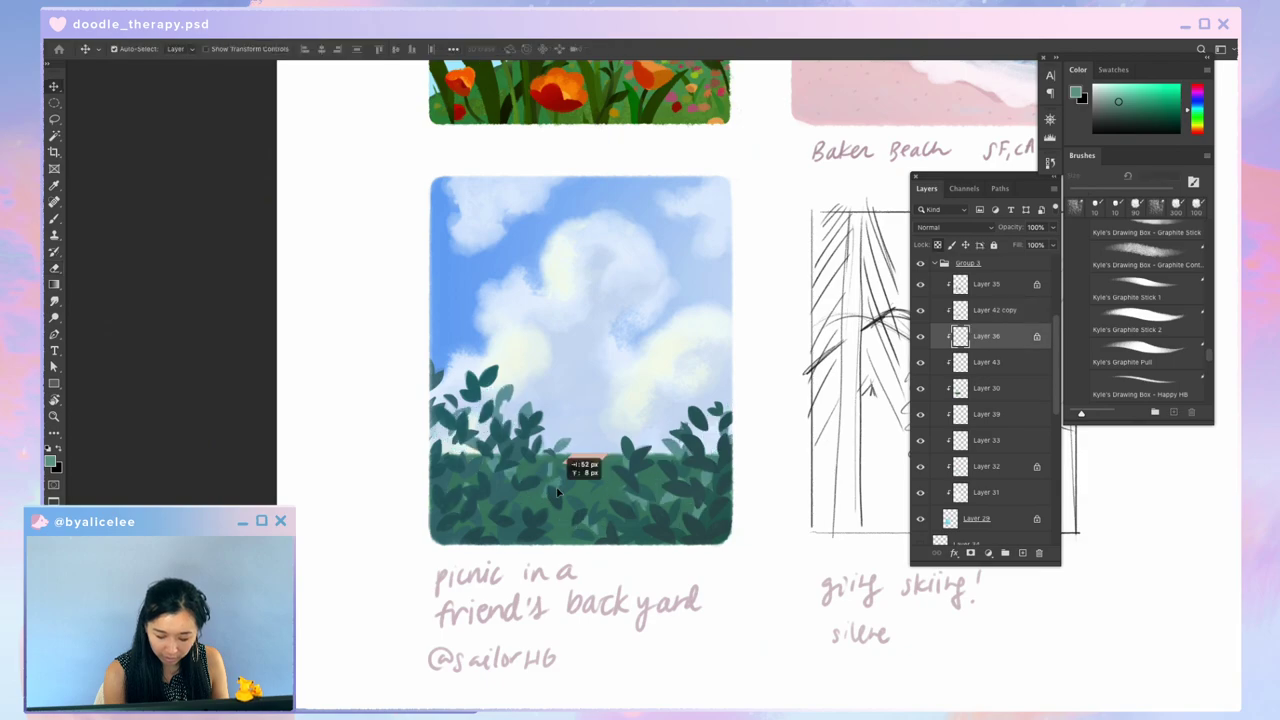
pyautogui.hotkey('alt', '[')
pyautogui.hotkey('ctrl', 'u')
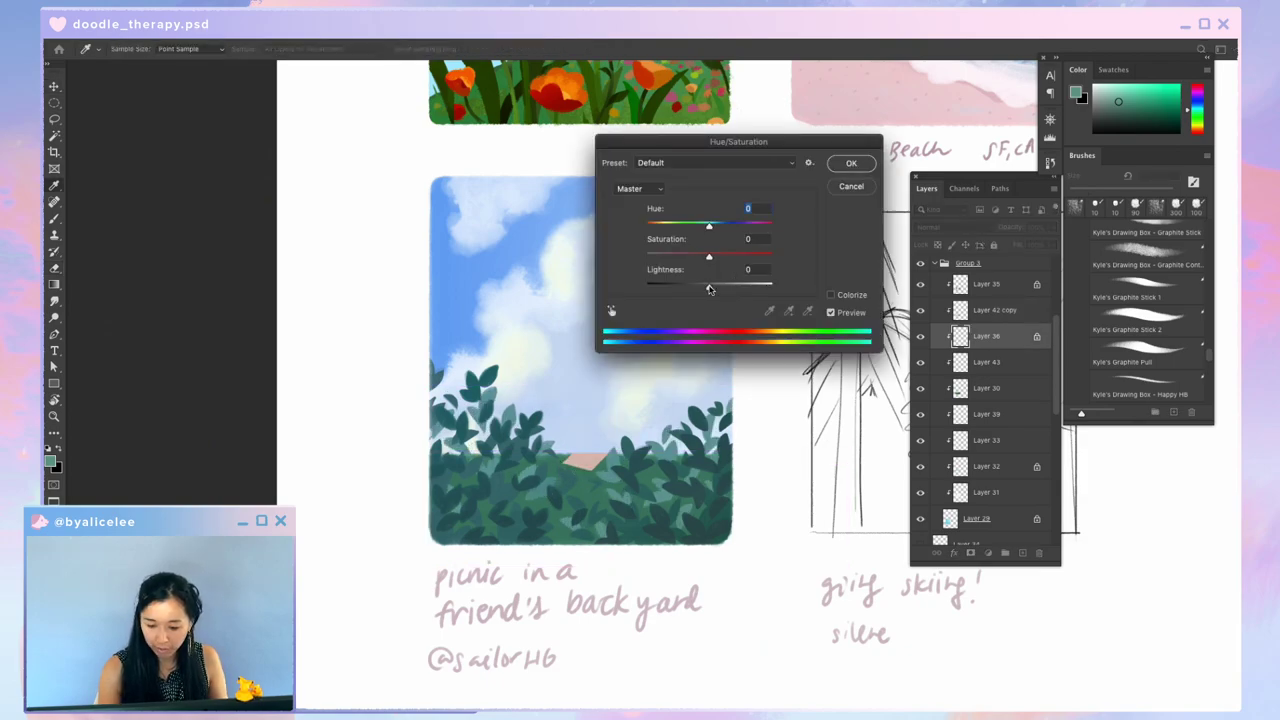
pyautogui.moveTo(709, 287); pyautogui.dragTo(705, 287)
pyautogui.click(856, 164)
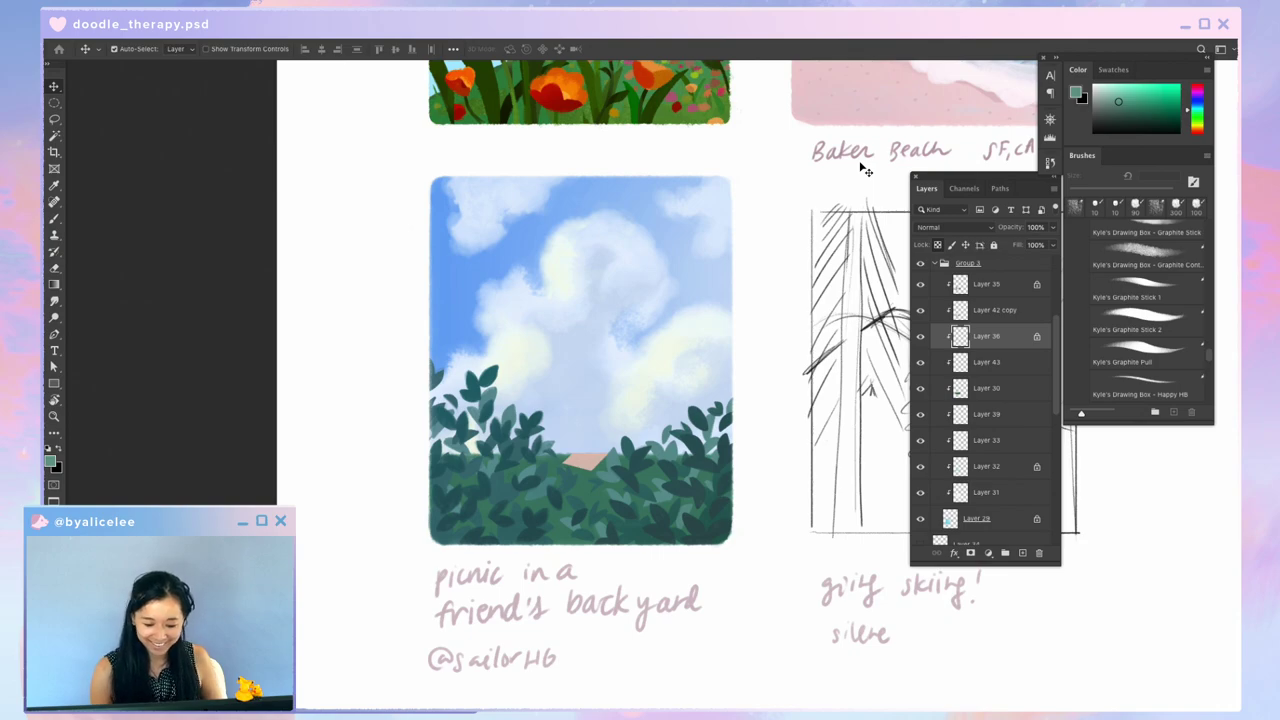
# Step: Select the leaves on Layer 42 copy and move that layer below Layer 36
pyautogui.hotkey('ctrl', '-')
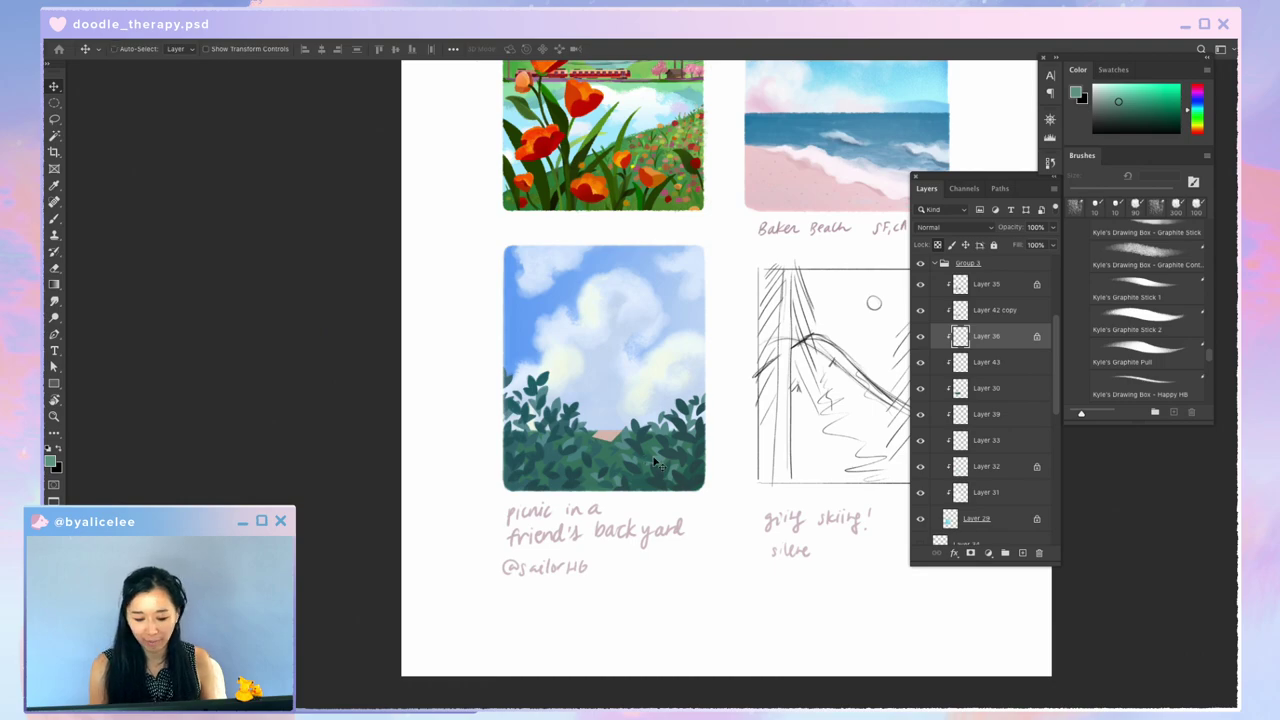
pyautogui.hotkey('ctrl', '+')
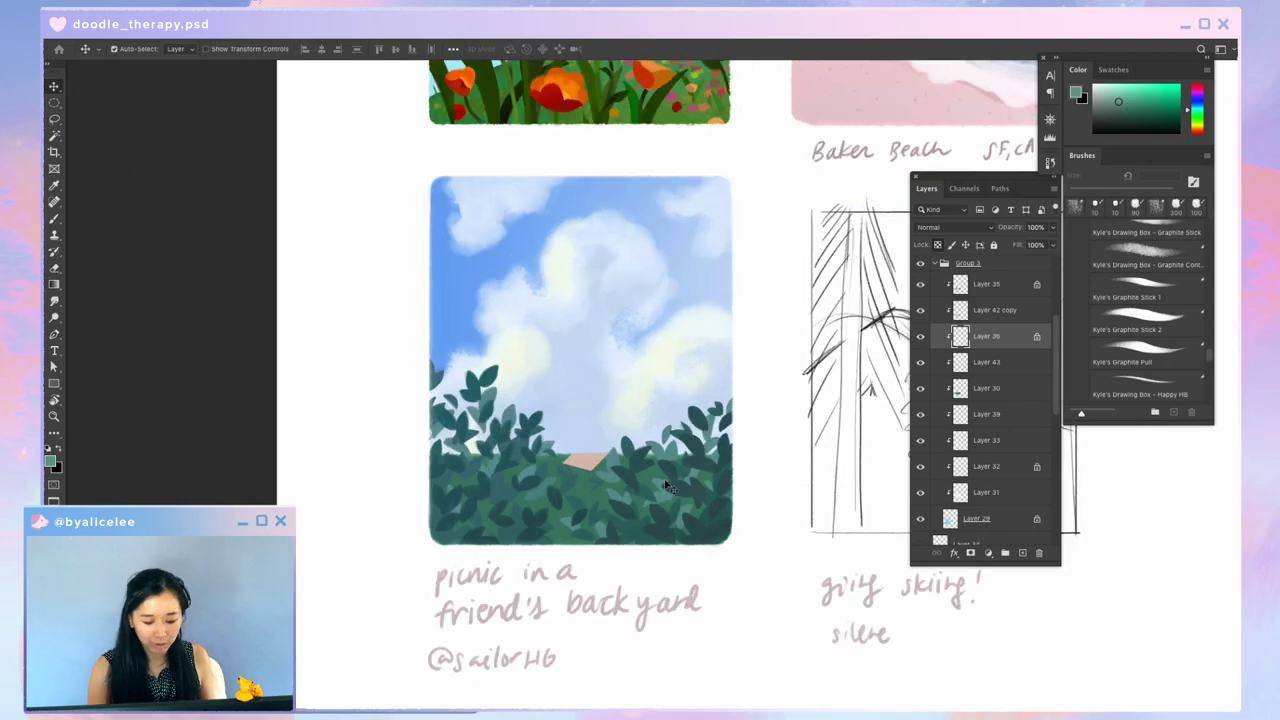
pyautogui.moveTo(699, 388); pyautogui.dragTo(766, 284)
pyautogui.hotkey('ctrl', '+')
pyautogui.click(627, 371)
pyautogui.press('w')
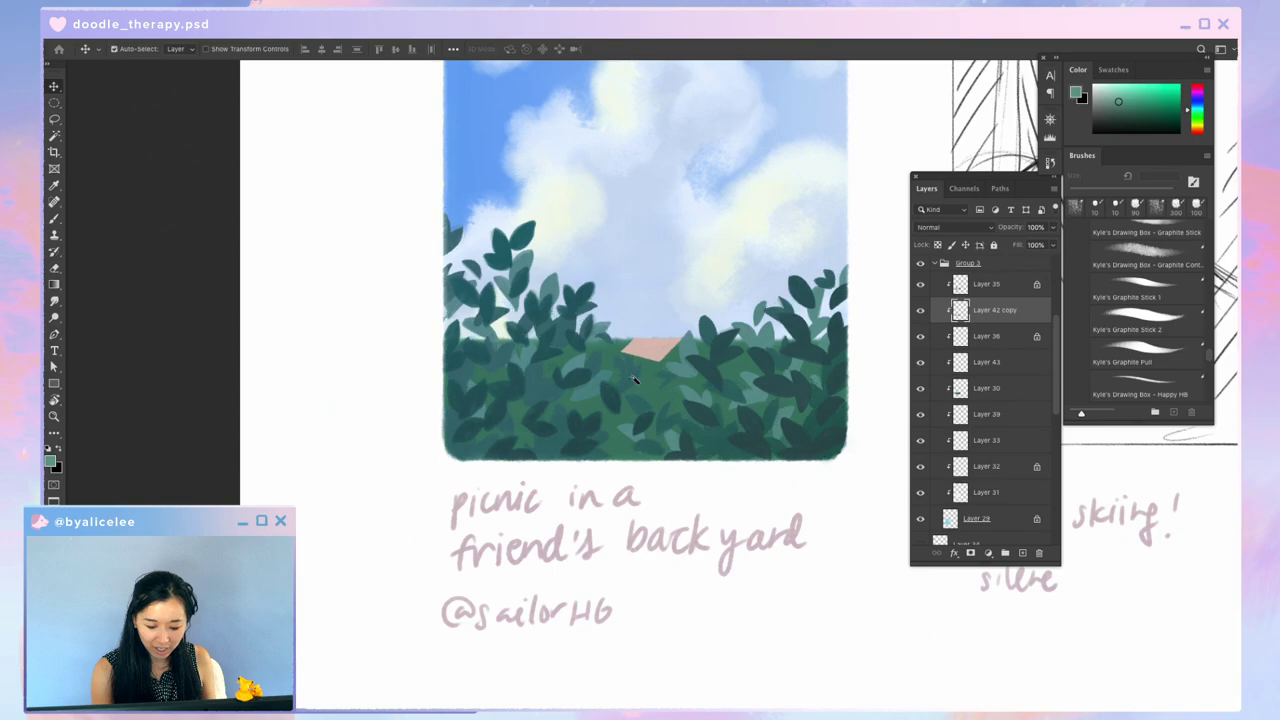
pyautogui.press('v')
pyautogui.moveTo(634, 378); pyautogui.dragTo(627, 376)
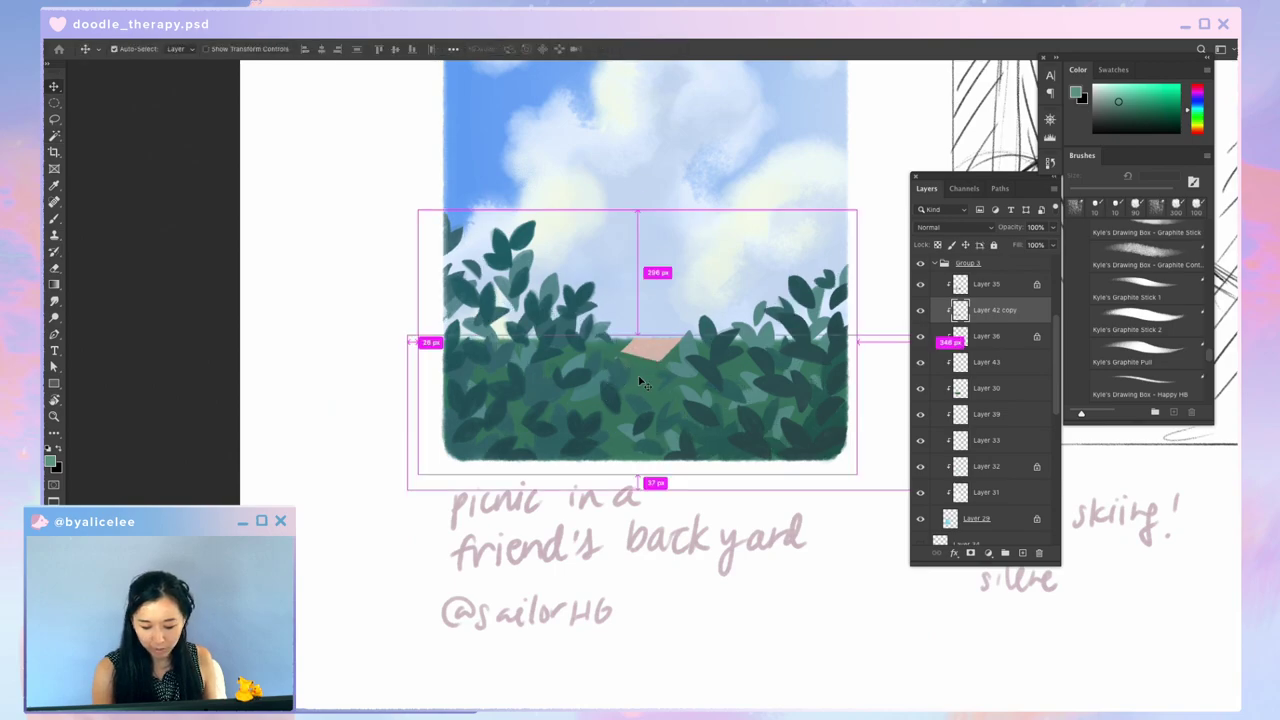
pyautogui.hotkey('ctrl', '[')
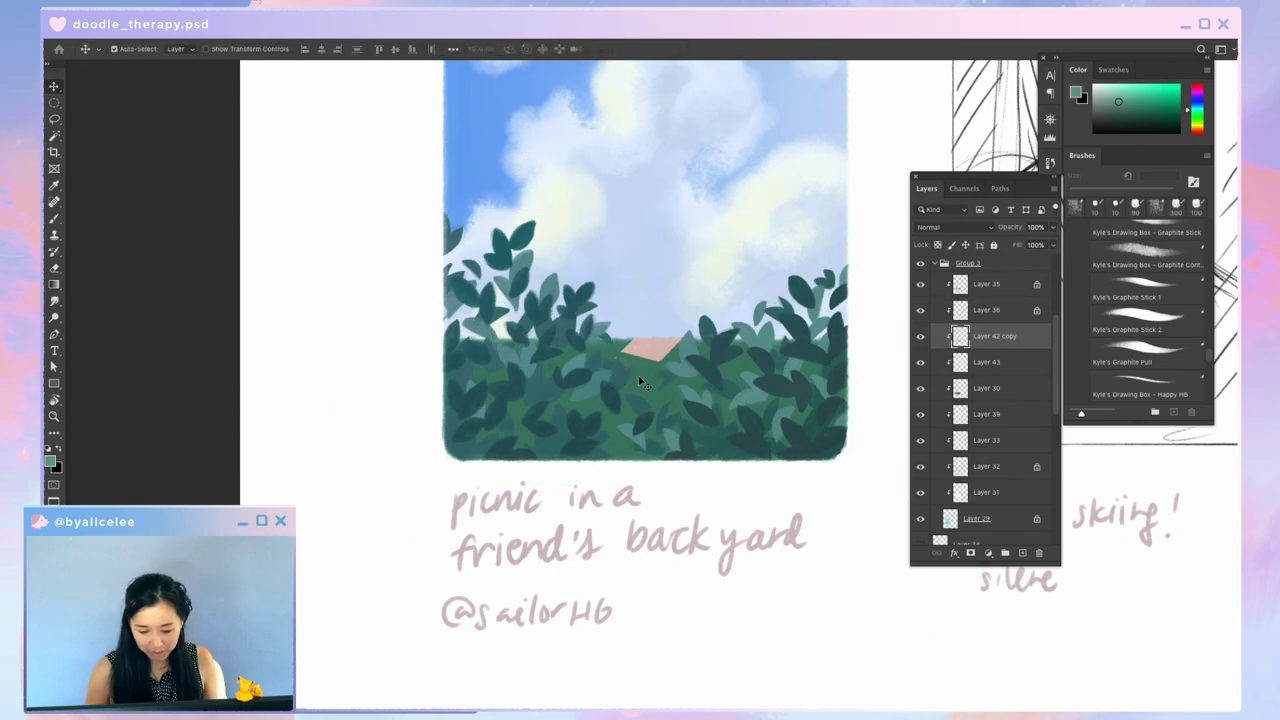
# Step: Select Layer 43 with the picnic blanket, lock its transparent pixels and sample a green beside the blanket
pyautogui.moveTo(705, 335); pyautogui.dragTo(643, 420)
pyautogui.hotkey('ctrl', '-')
pyautogui.hotkey('ctrl', '-')
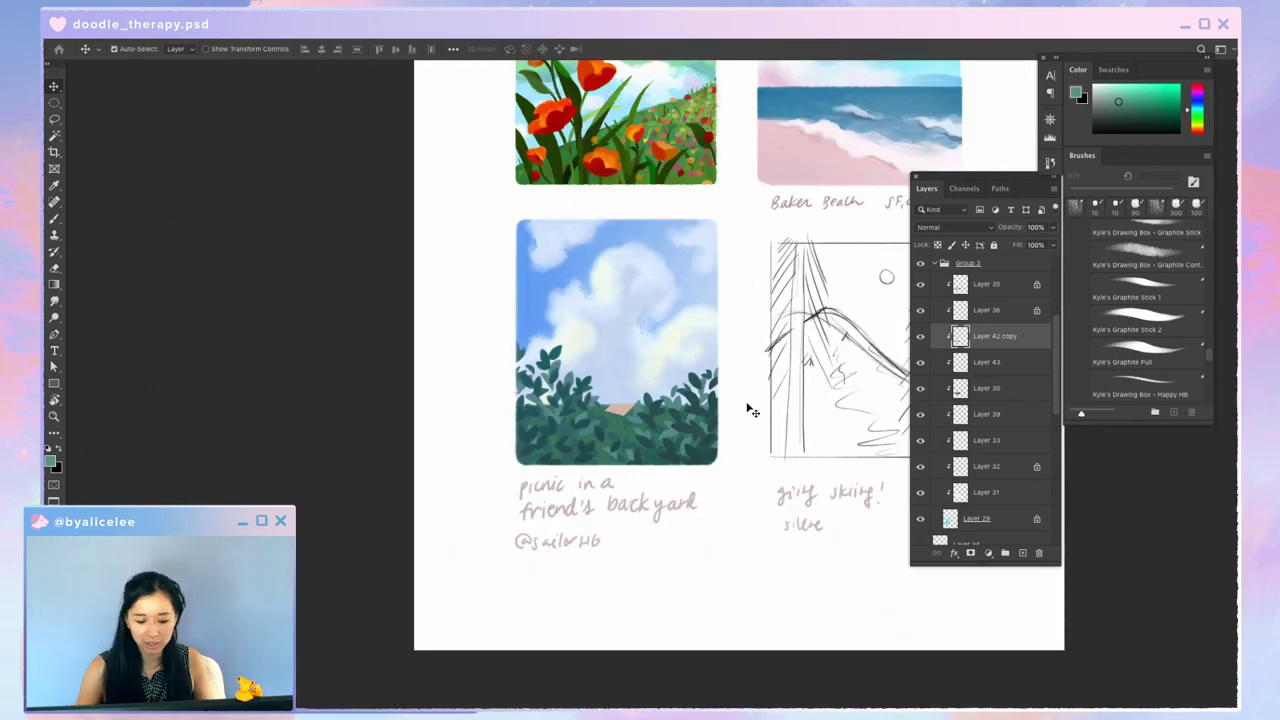
pyautogui.hotkey('ctrl', '+')
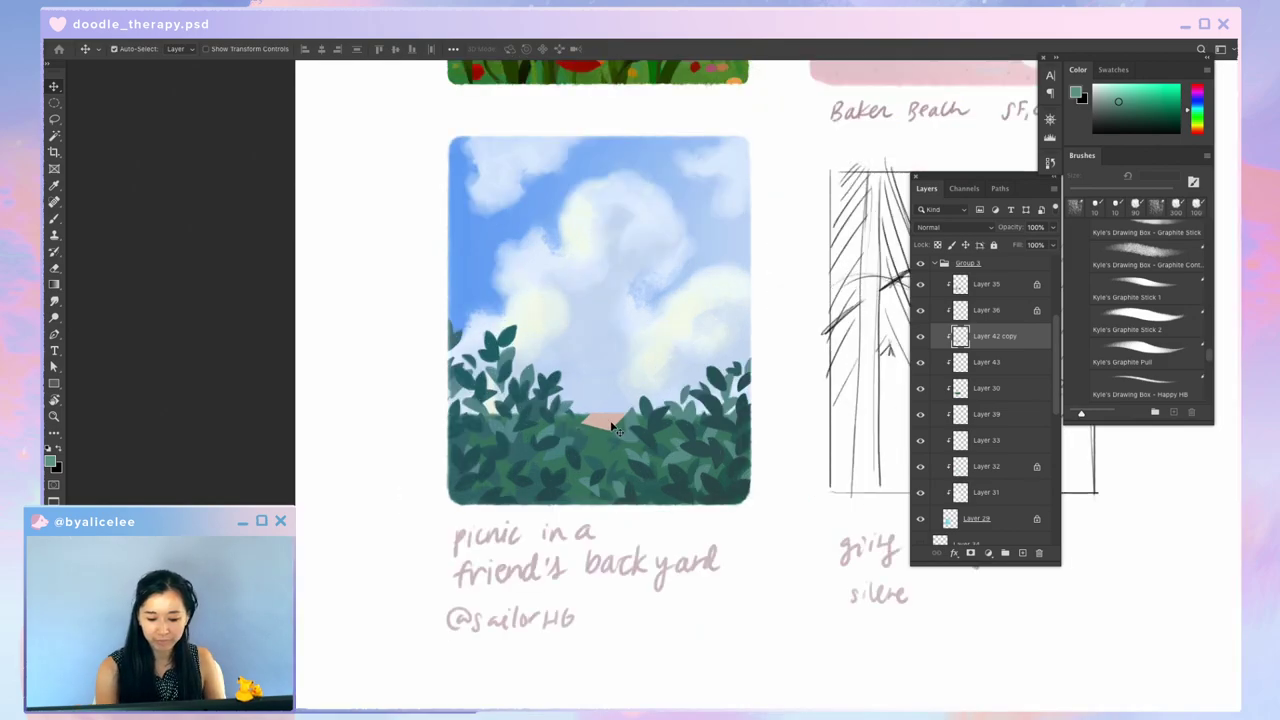
pyautogui.hotkey('alt', '[')
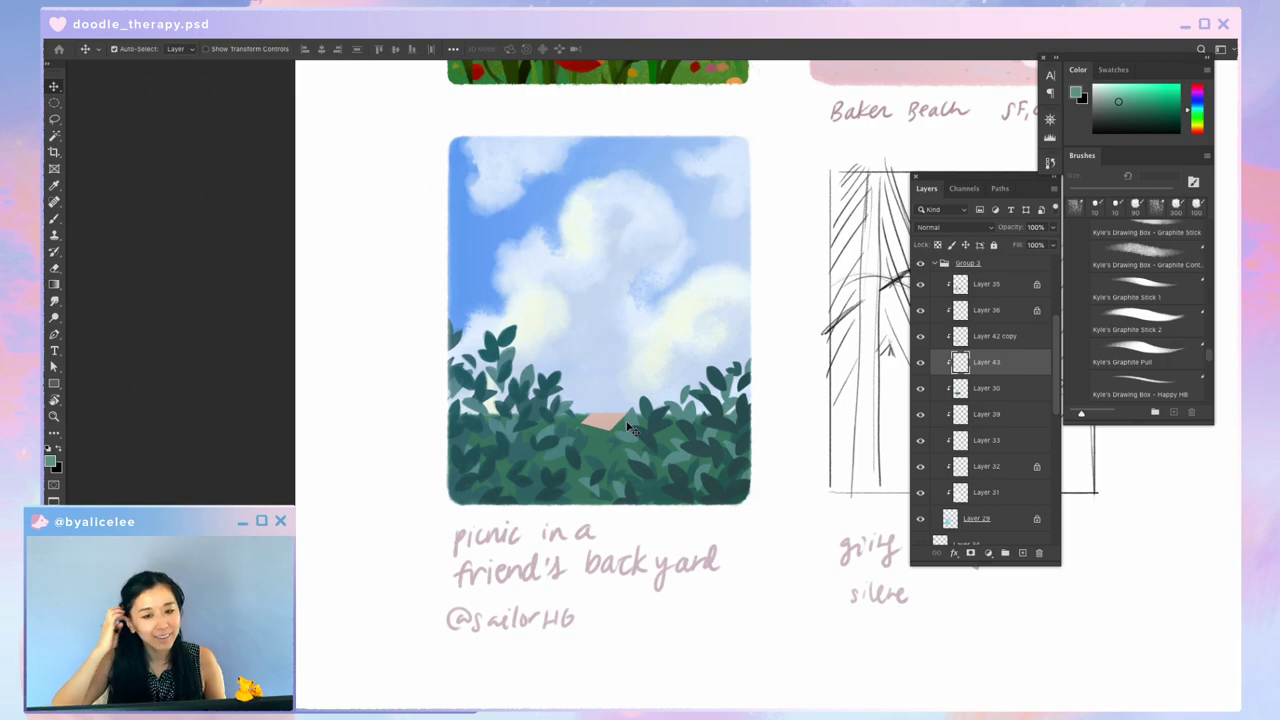
pyautogui.press('/')
pyautogui.press('i')
pyautogui.click(596, 430)
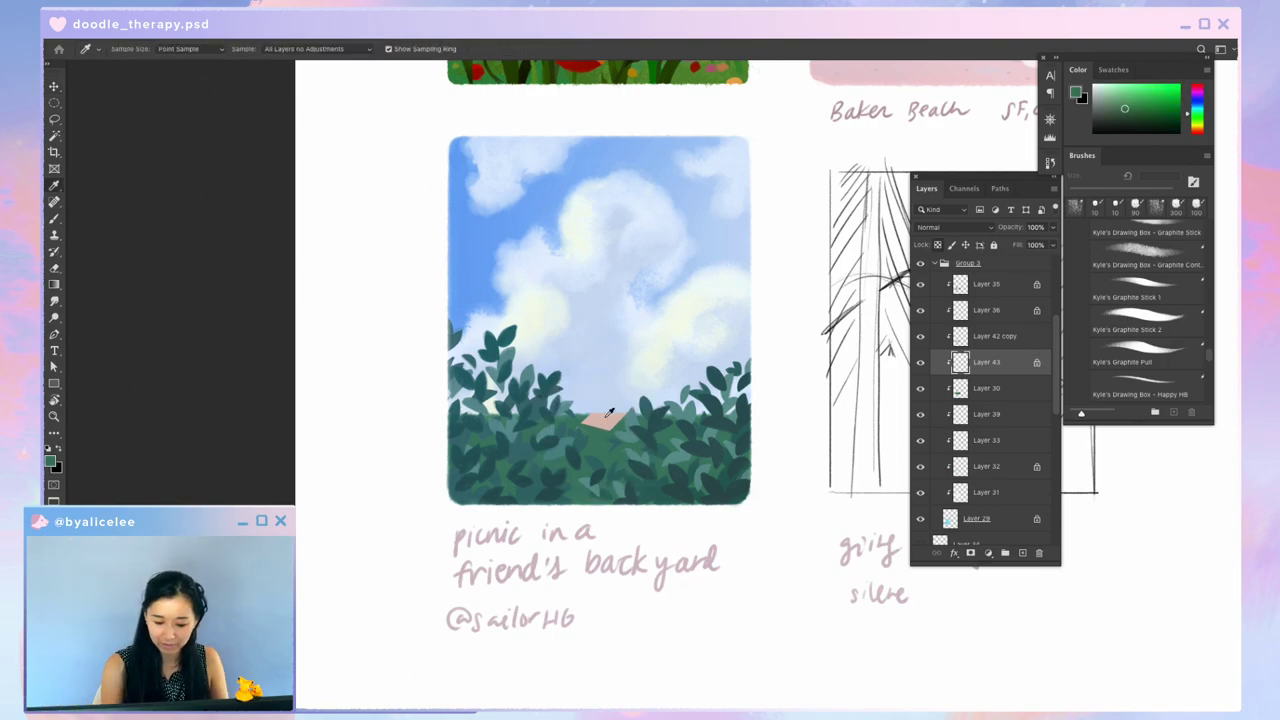
# Step: Shift the picnic blanket's color toward pink with Hue/Saturation, using a hue of -25
pyautogui.press('v')
pyautogui.hotkey('ctrl', 'u')
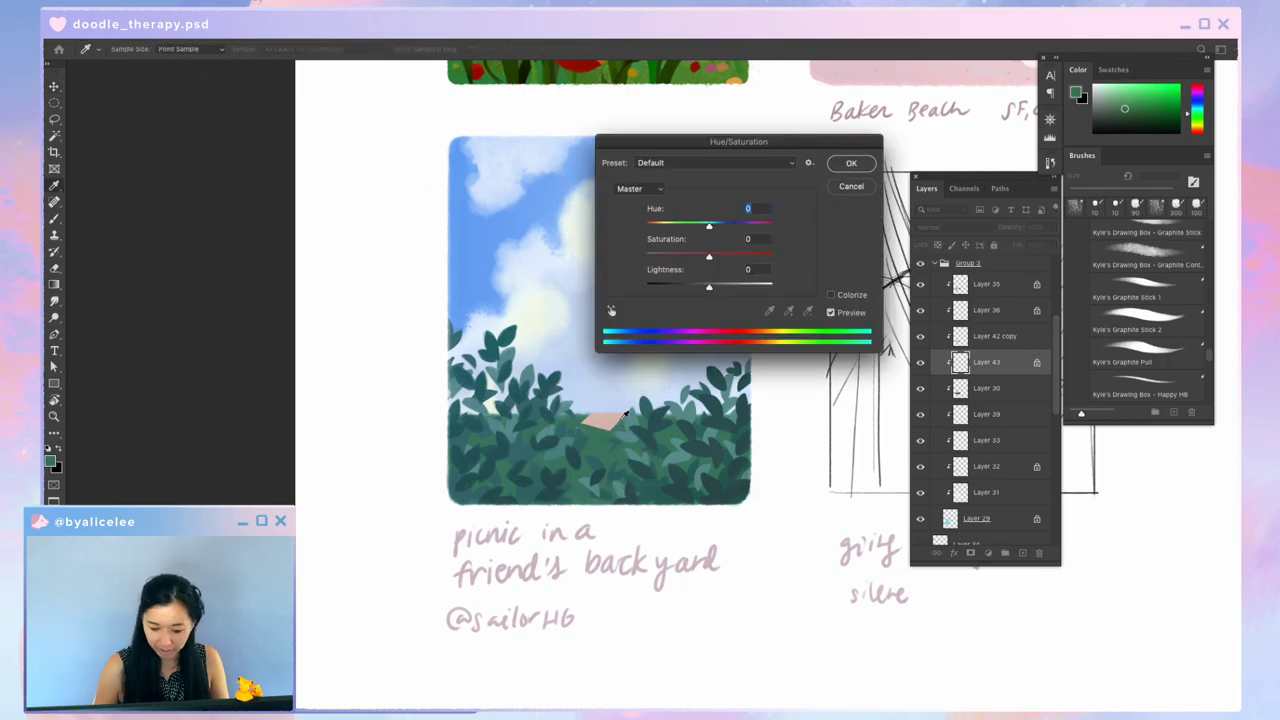
pyautogui.moveTo(723, 138); pyautogui.dragTo(773, 120)
pyautogui.moveTo(773, 205); pyautogui.dragTo(743, 206)
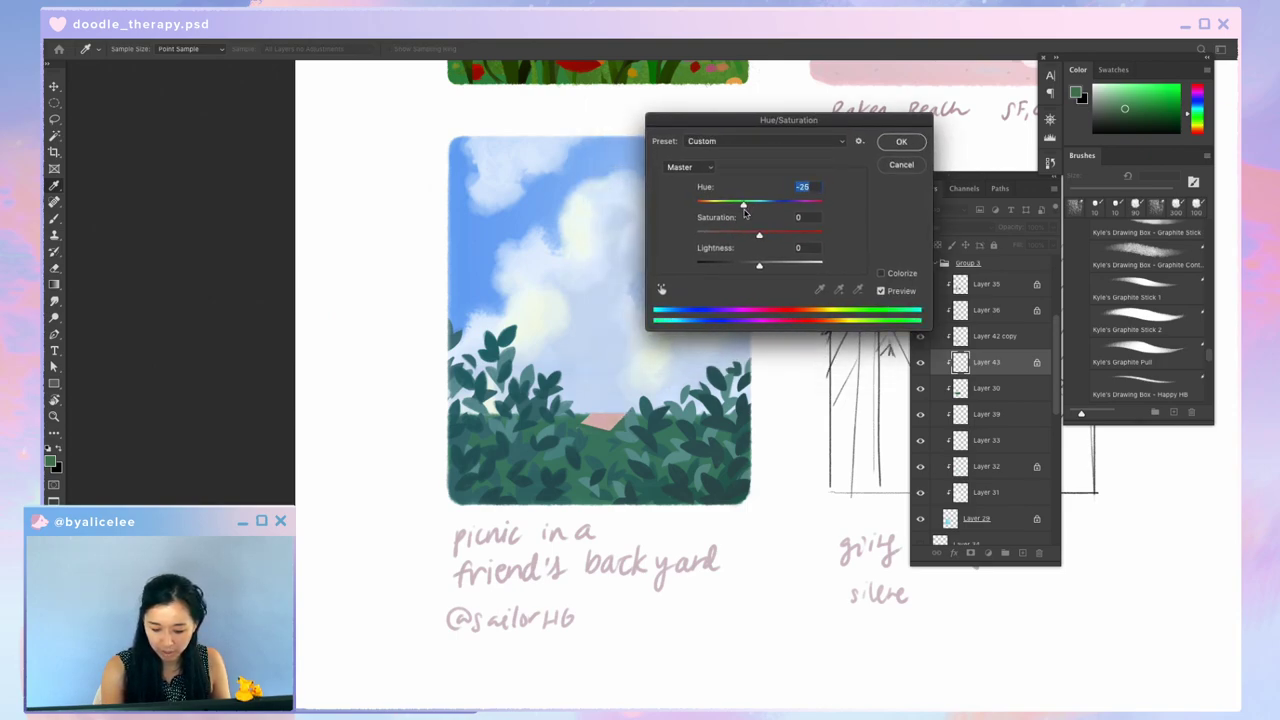
pyautogui.click(903, 142)
# Step: Widen the picnic blanket on Layer 43 from its center to about 138% of its width
pyautogui.hotkey('ctrl', 't')
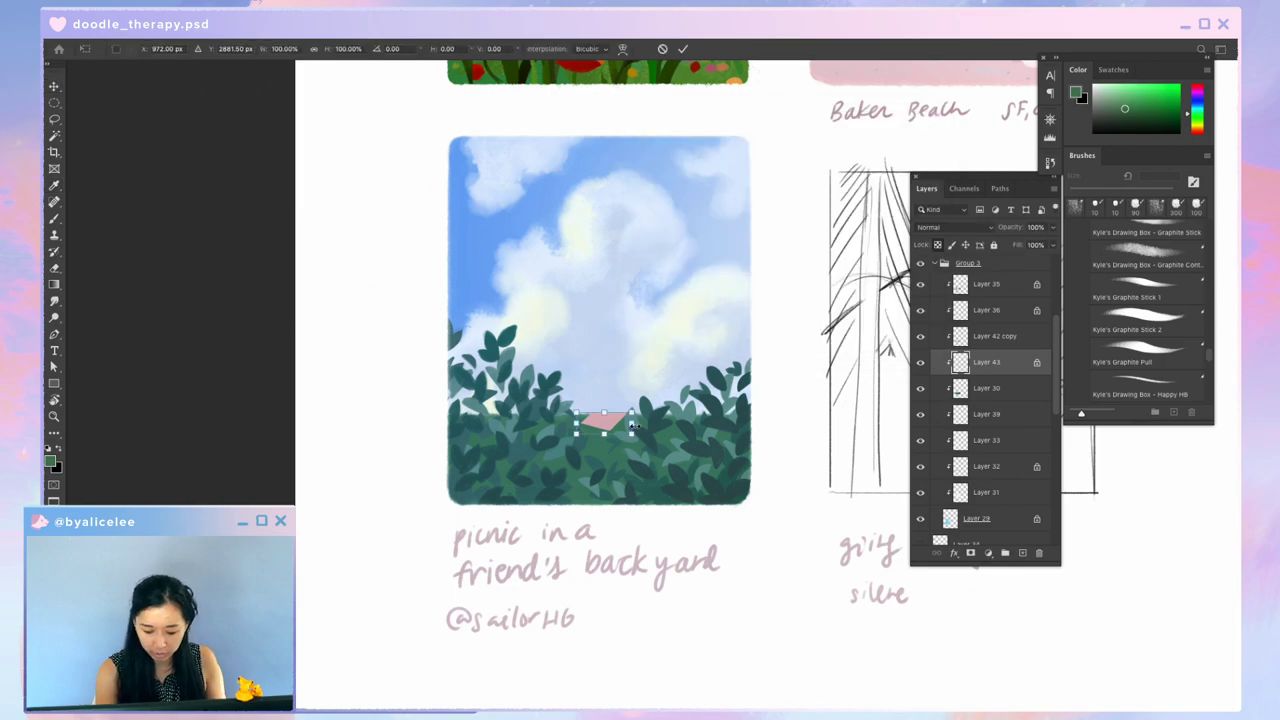
pyautogui.moveTo(622, 423); pyautogui.dragTo(660, 421)
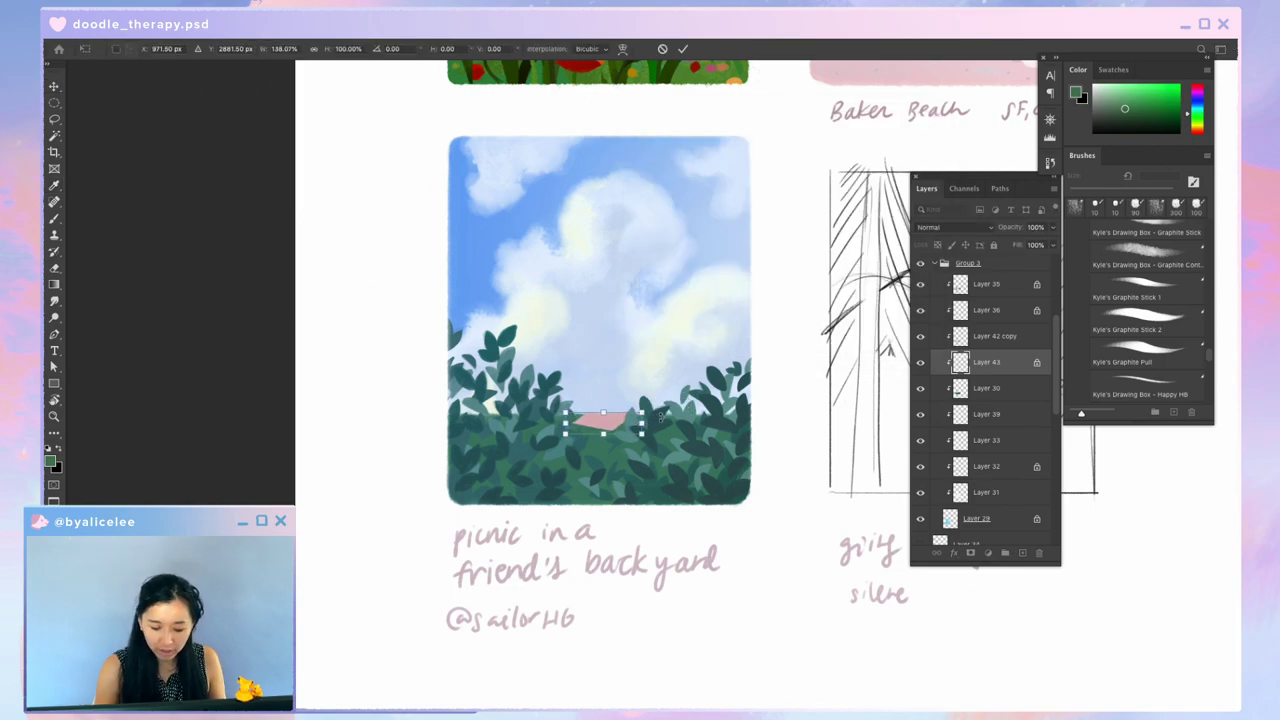
pyautogui.press('Return')
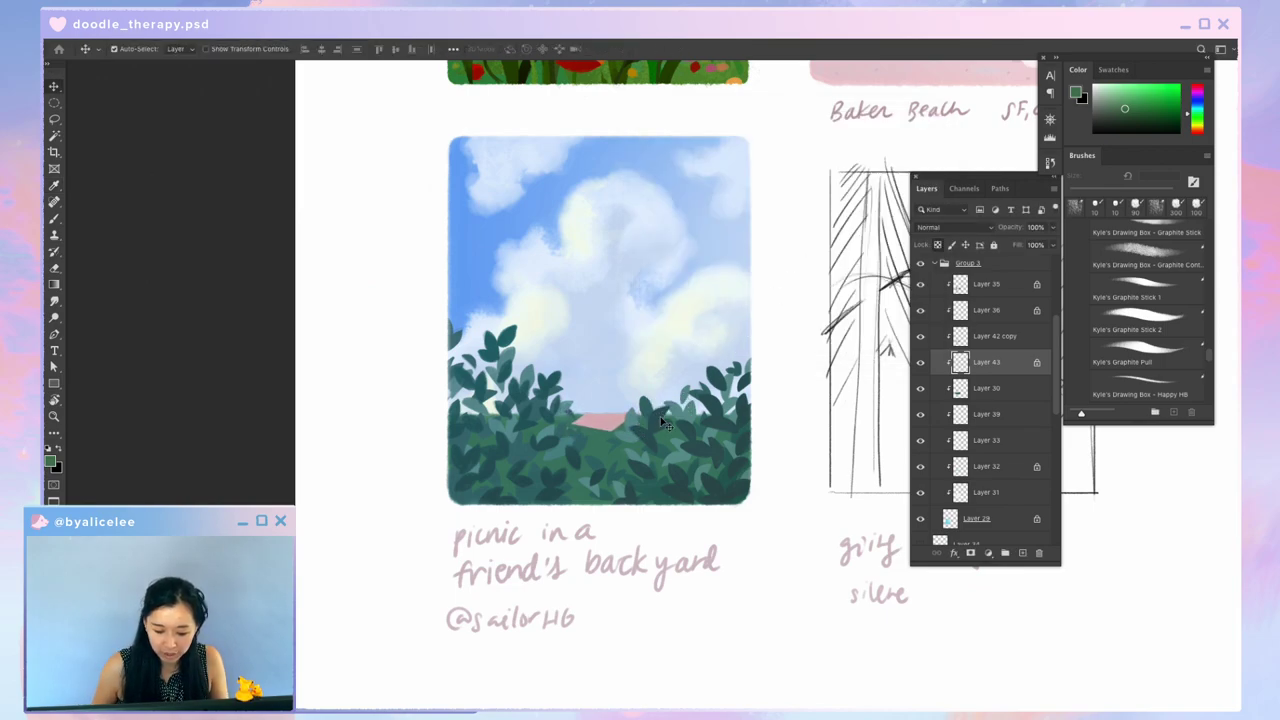
# Step: Unlock Layer 43's transparent pixels and sample the blanket's pink for painting with the 10 px Happy HB brush
pyautogui.hotkey('ctrl', '+')
pyautogui.hotkey('ctrl', '+')
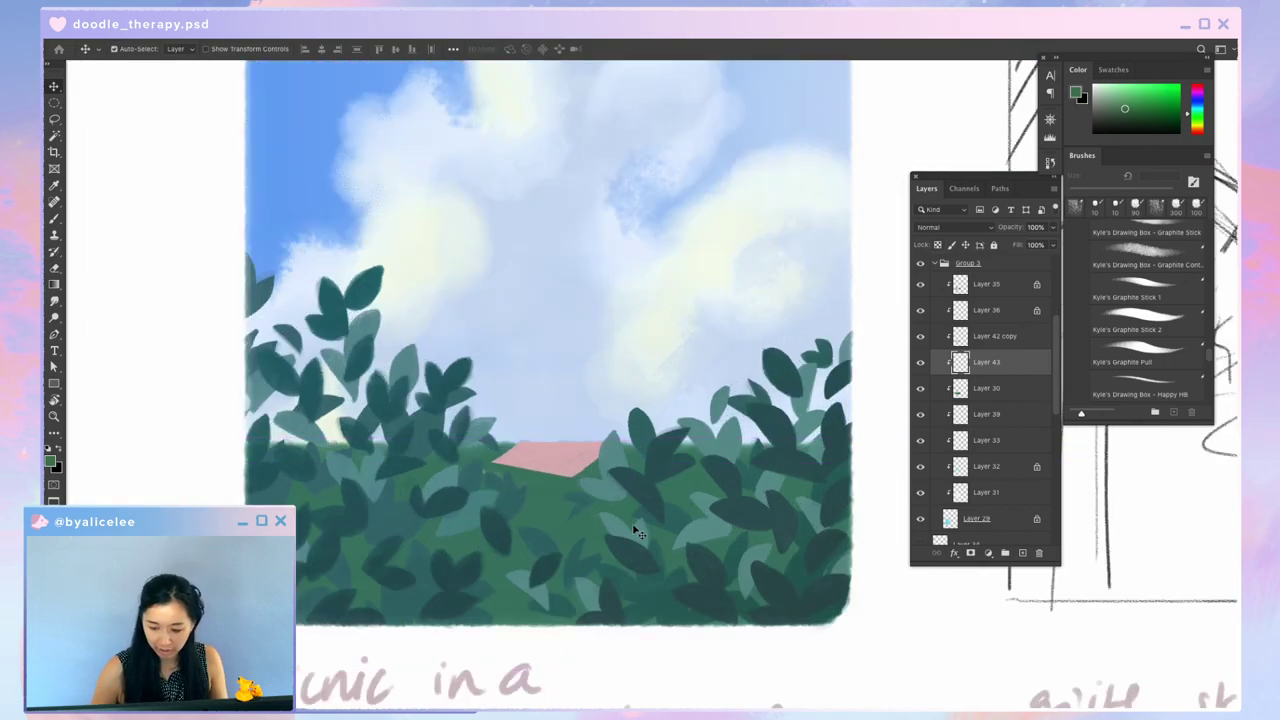
pyautogui.press('i')
pyautogui.click(568, 451)
pyautogui.press('b')
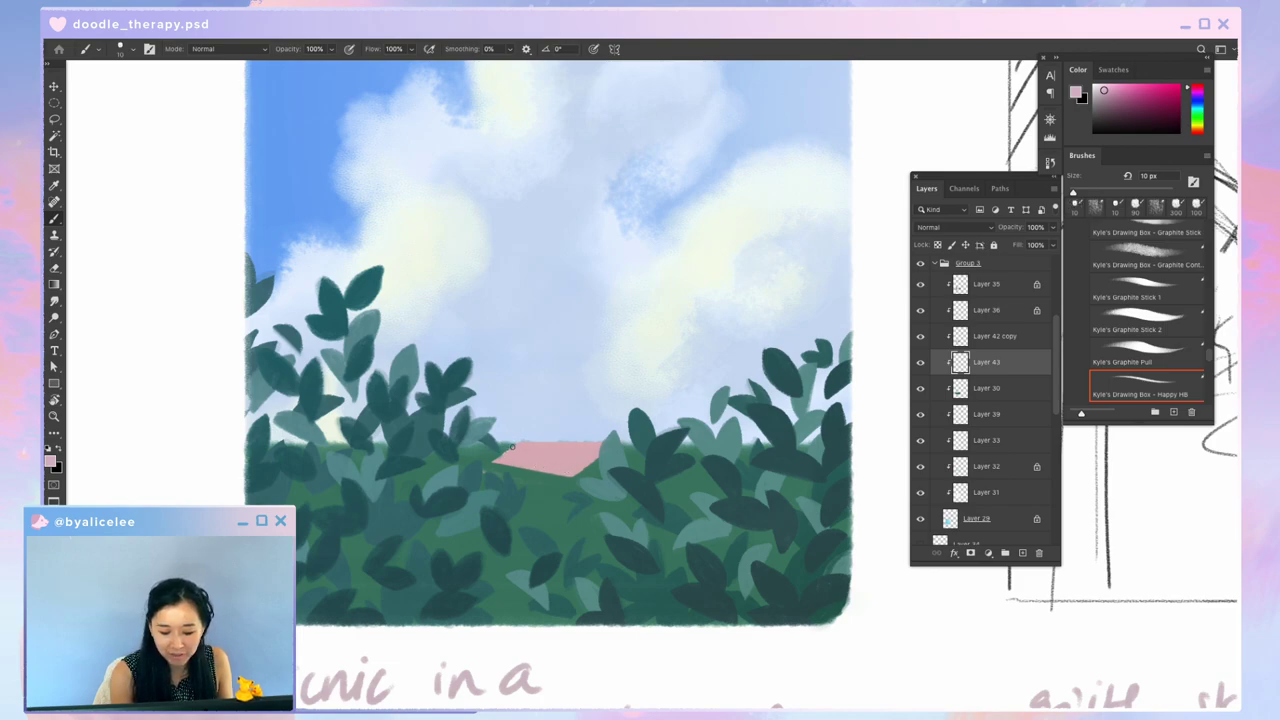
# Step: Erase stray paint along the pink picnic blanket's edges with the 30 px eraser on a rotated canvas, and reset the view
pyautogui.press('e')
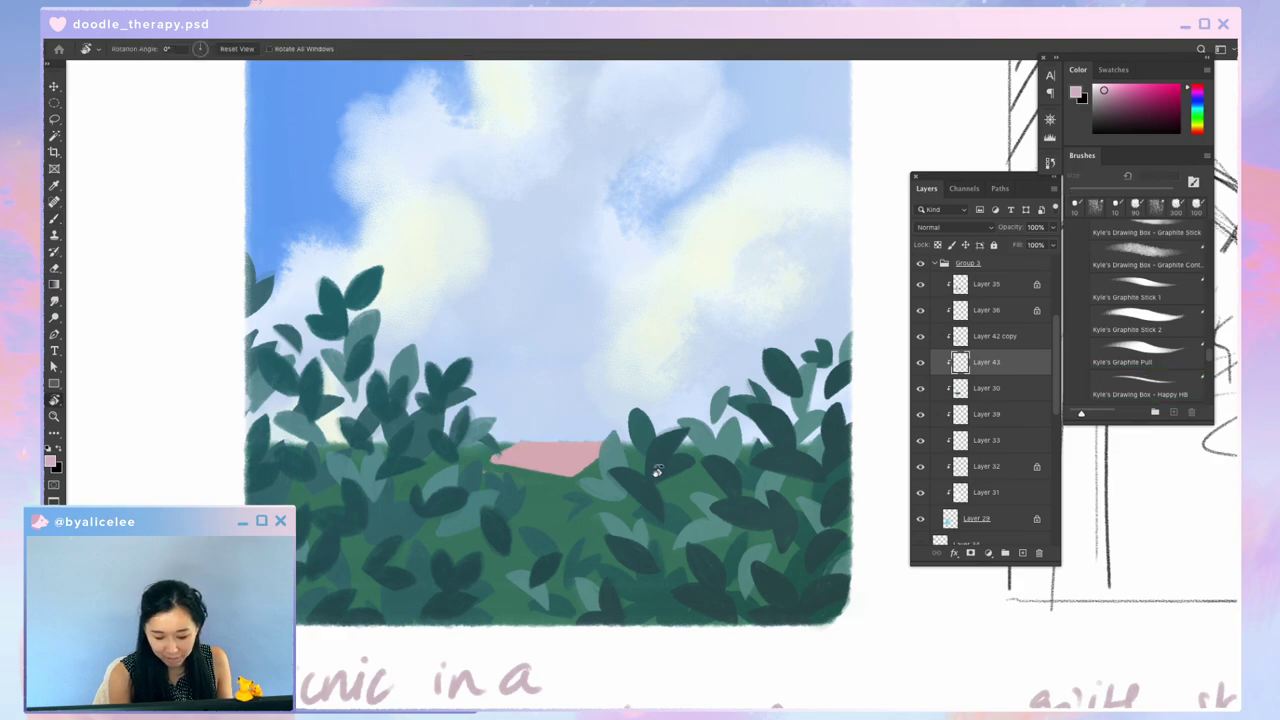
pyautogui.press('r')
pyautogui.moveTo(655, 480)
pyautogui.mouseDown()
pyautogui.moveTo(575, 450)
pyautogui.moveTo(478, 340)
pyautogui.moveTo(505, 371)
pyautogui.mouseUp()
pyautogui.moveTo(476, 320)
pyautogui.mouseDown()
pyautogui.moveTo(495, 373)
pyautogui.moveTo(483, 357)
pyautogui.moveTo(501, 382)
pyautogui.moveTo(481, 330)
pyautogui.moveTo(519, 386)
pyautogui.mouseUp()
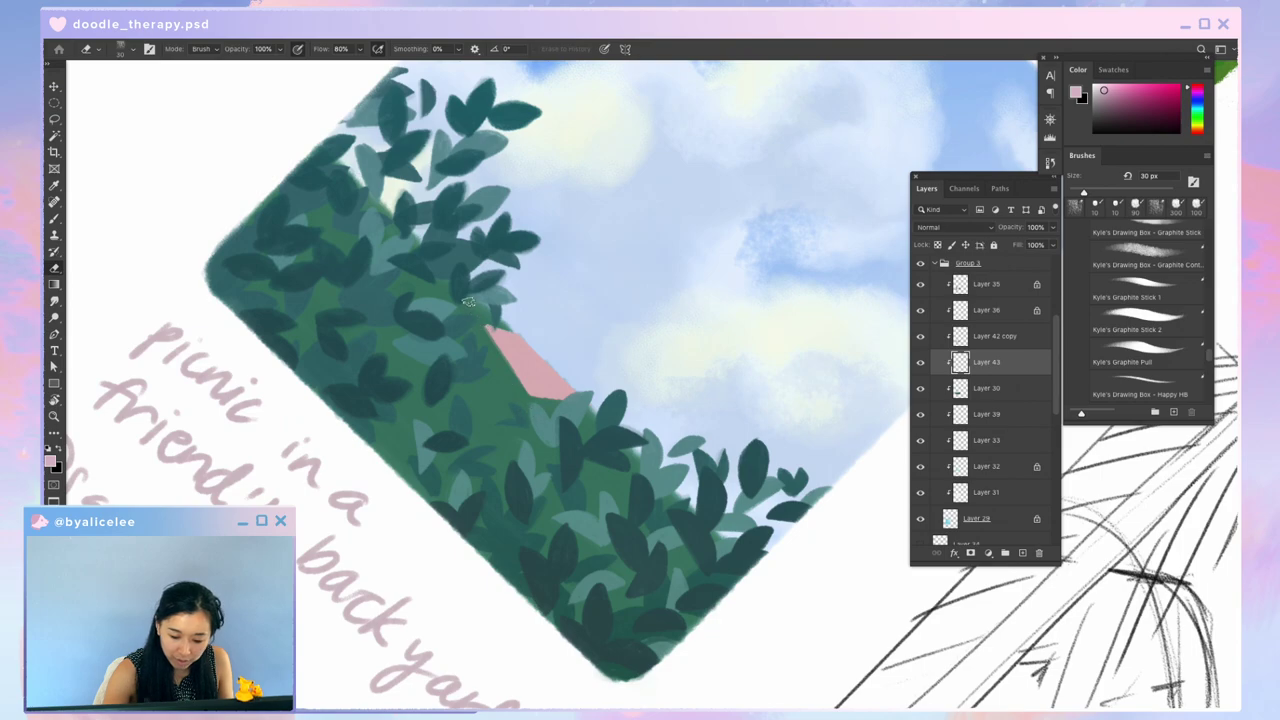
pyautogui.press('Escape')
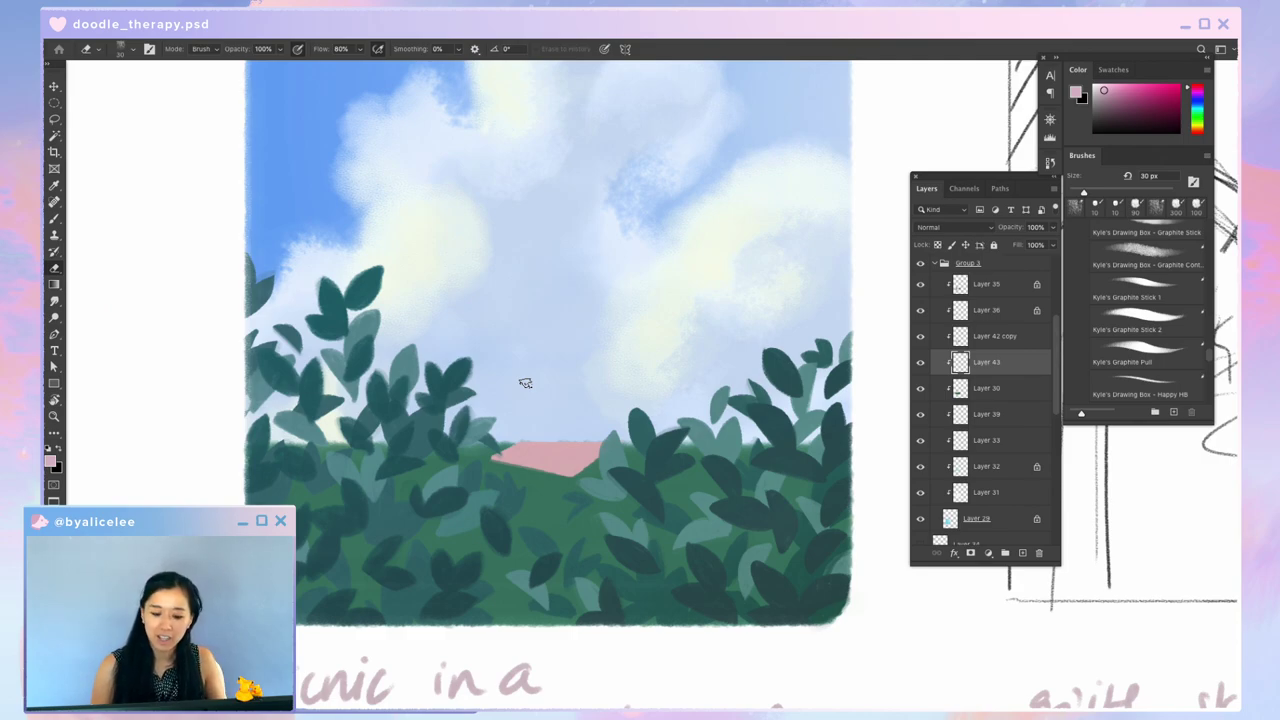
pyautogui.press('b')
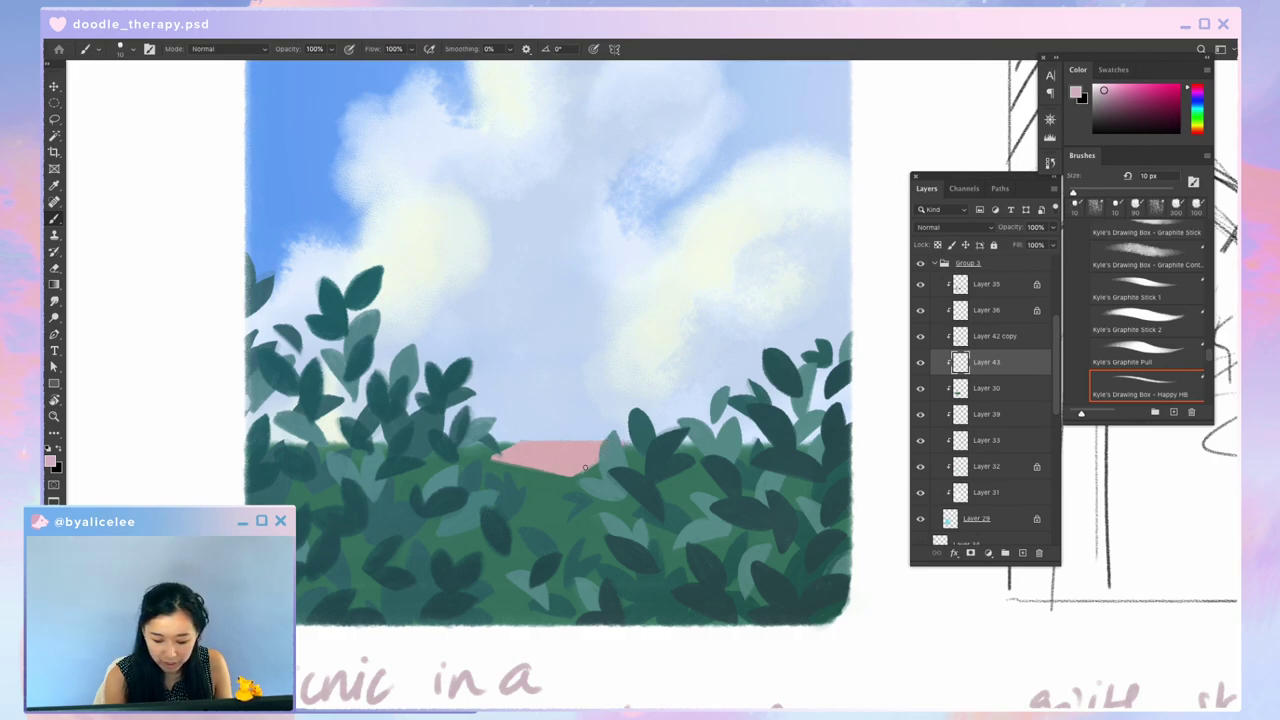
pyautogui.scroll(-5, 614, 445)
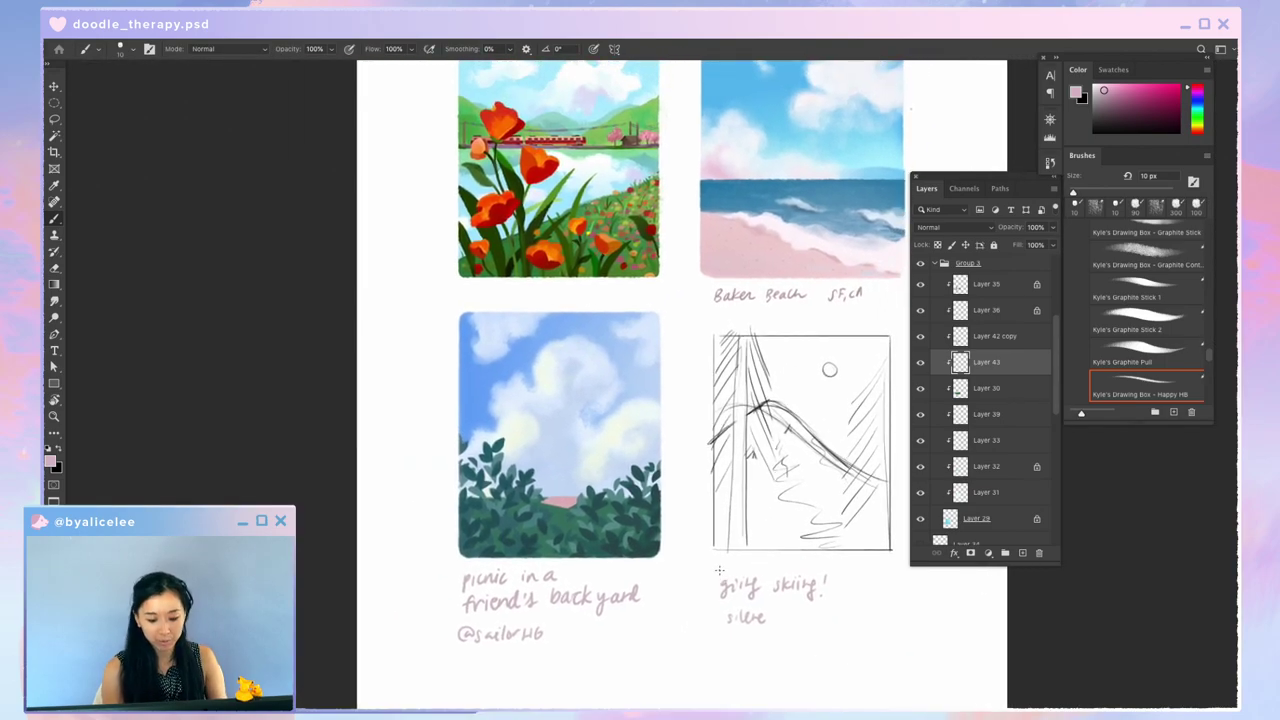
pyautogui.hotkey('ctrl', '+')
pyautogui.scroll(4, 671, 541)
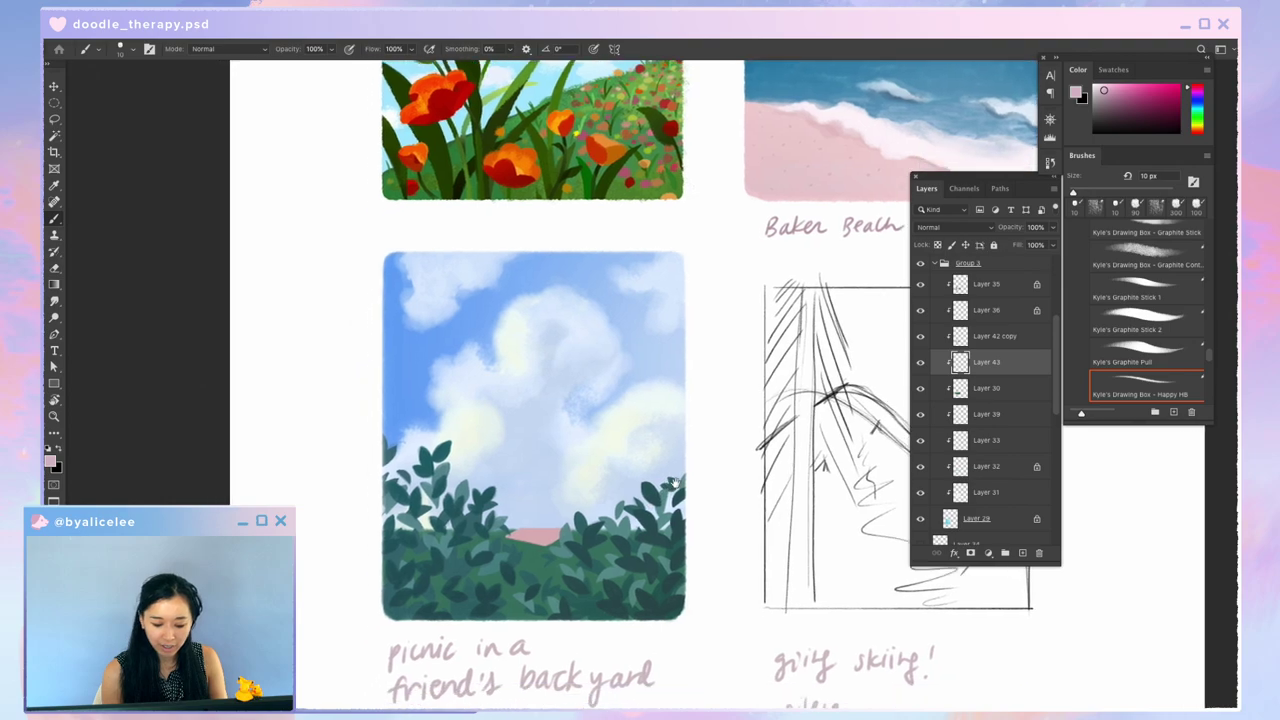
pyautogui.press('e')
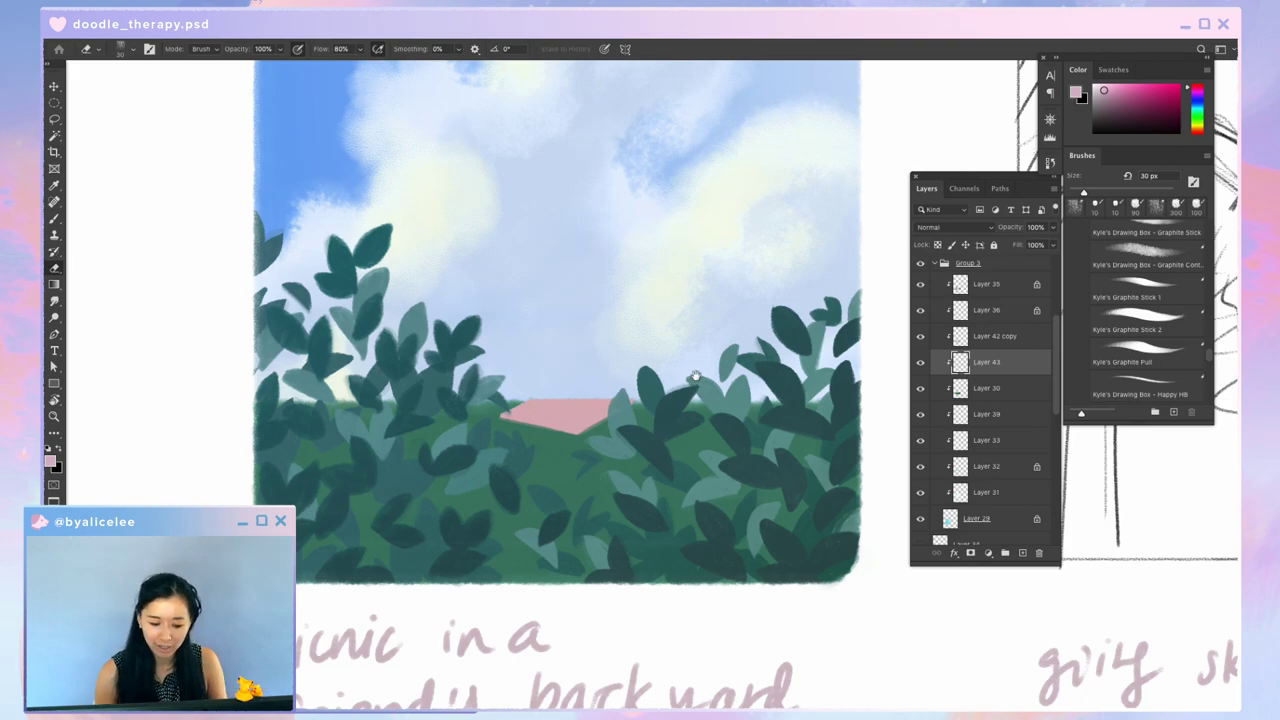
pyautogui.scroll(-3, 690, 585)
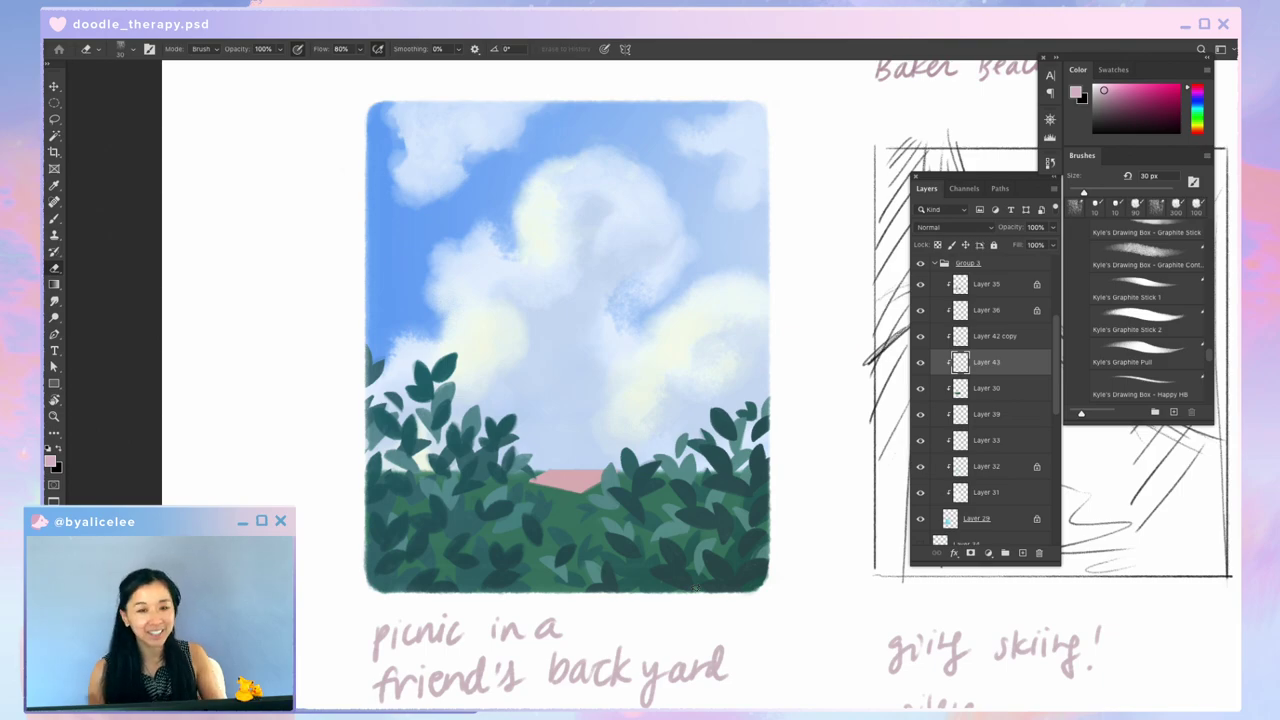
pyautogui.hotkey('ctrl', '+')
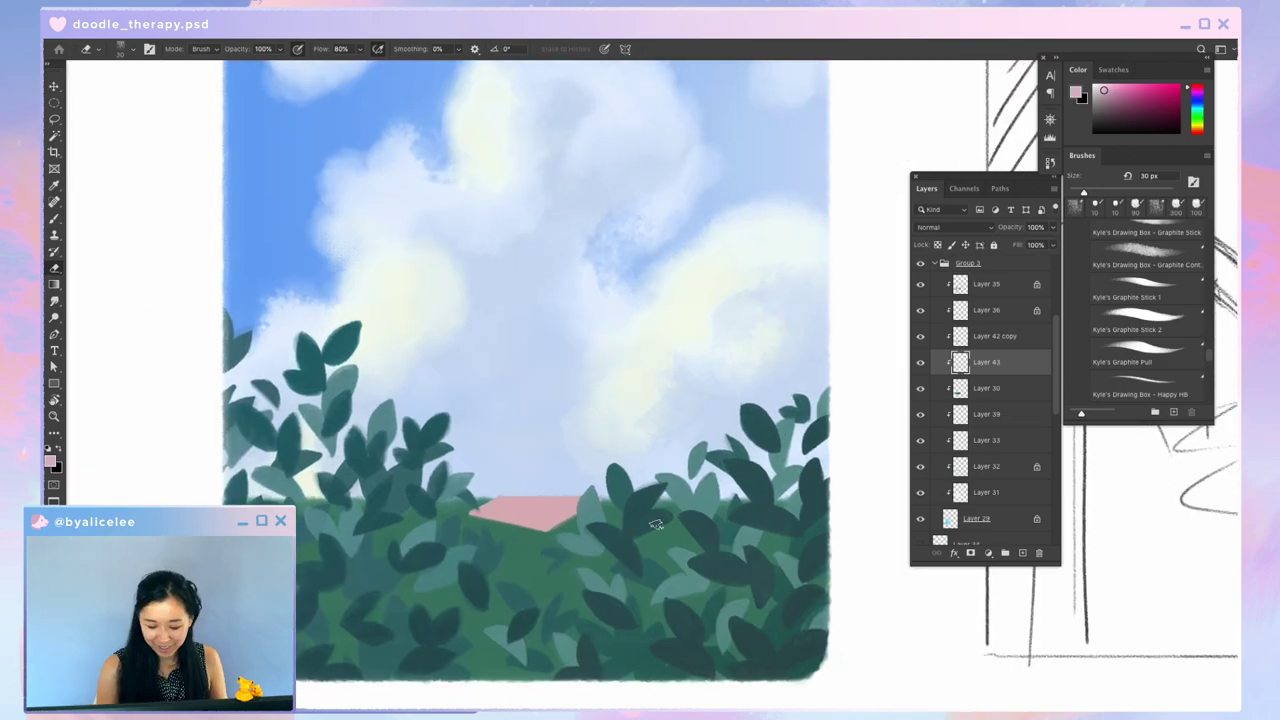
# Step: Add a new layer above the picnic blanket on Layer 43 and pick a darker dusty pink
pyautogui.press('v')
pyautogui.hotkey('ctrl', 'shift', 'n')
pyautogui.press('Return')
pyautogui.press('i')
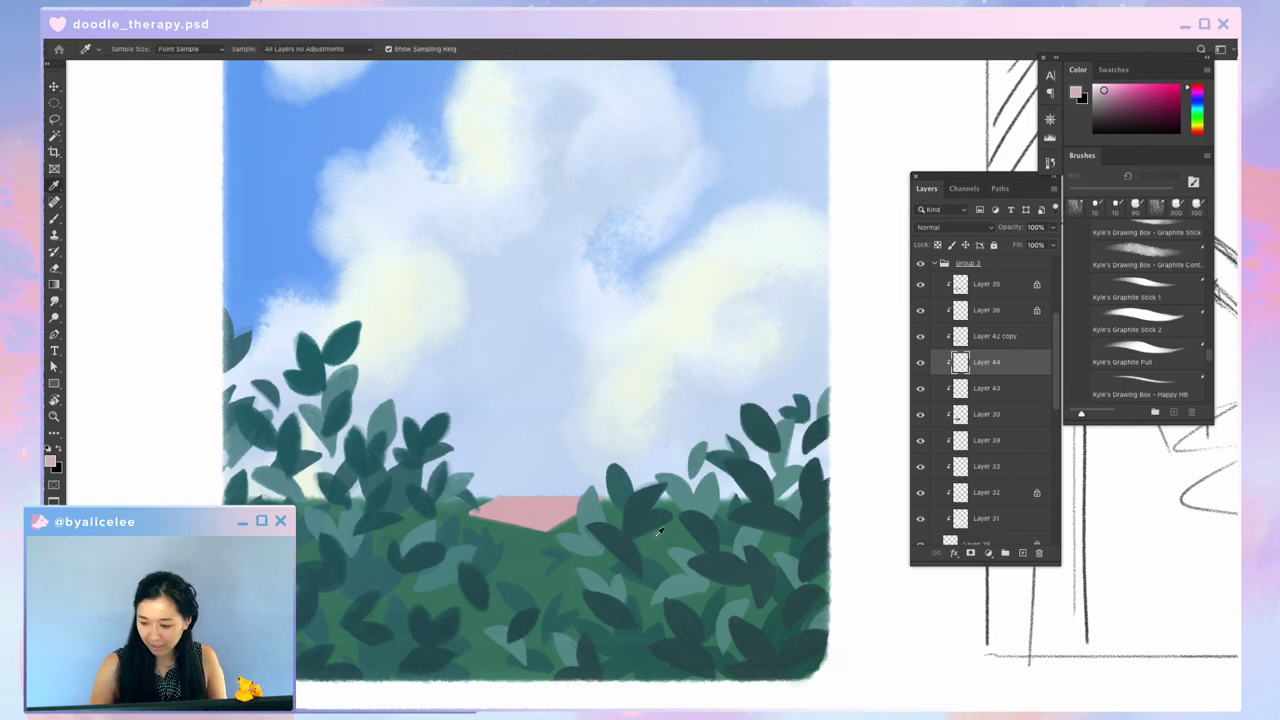
# Step: Paint a darker pink strip along the blanket's front edge with the 10 px Happy HB brush and trim it with the eraser
pyautogui.press('r')
pyautogui.moveTo(659, 531); pyautogui.dragTo(517, 405)
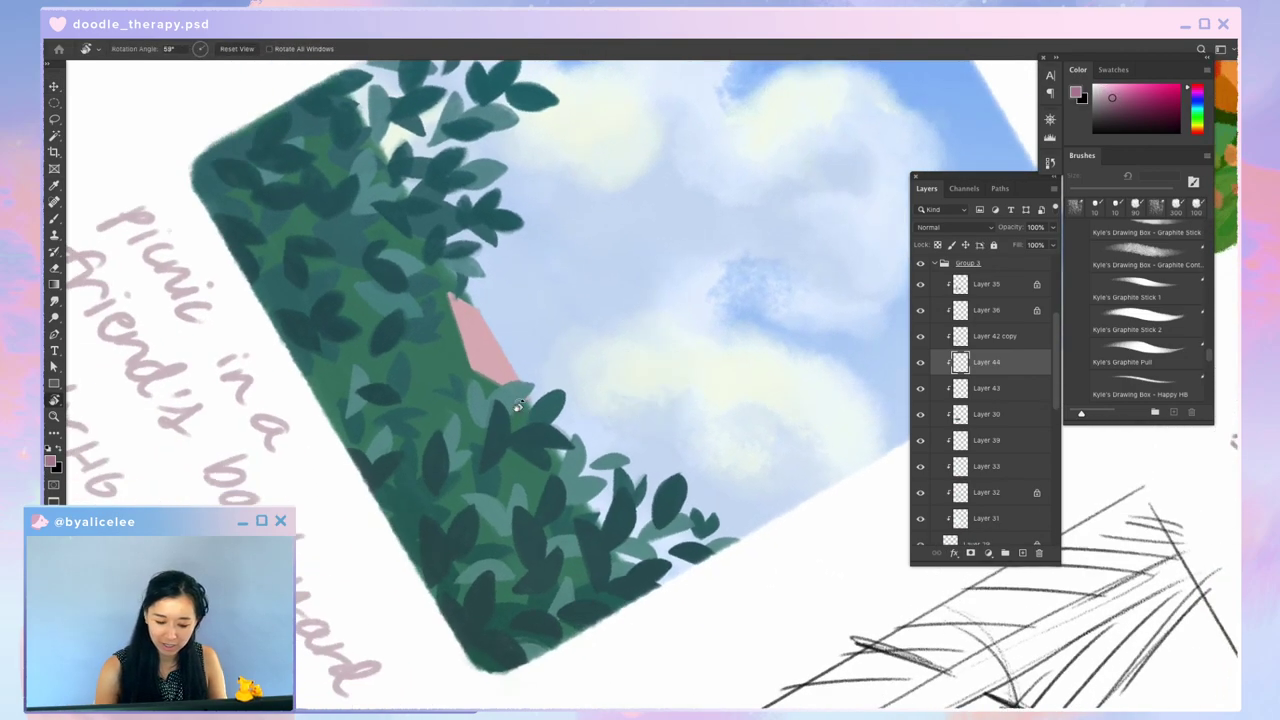
pyautogui.press('b')
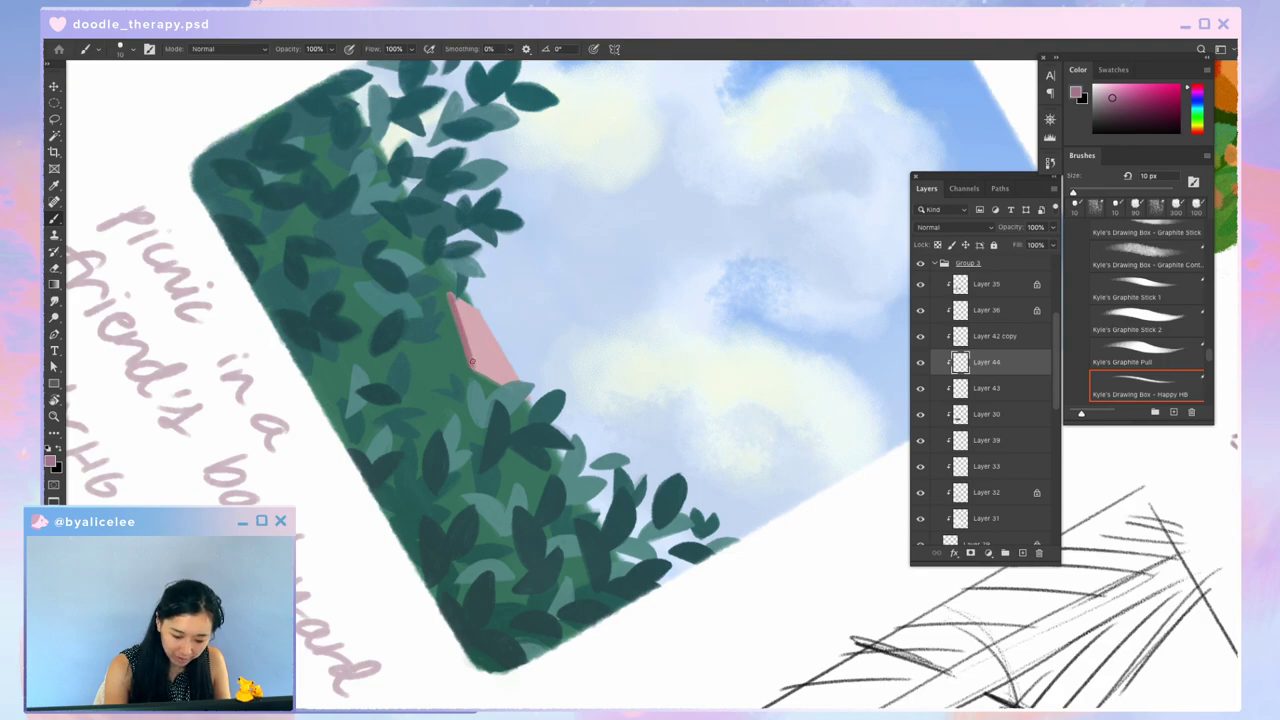
pyautogui.press('e')
pyautogui.moveTo(463, 325)
pyautogui.mouseDown()
pyautogui.moveTo(481, 373)
pyautogui.moveTo(454, 288)
pyautogui.mouseUp()
pyautogui.press('Escape')
pyautogui.moveTo(686, 530); pyautogui.dragTo(810, 450)
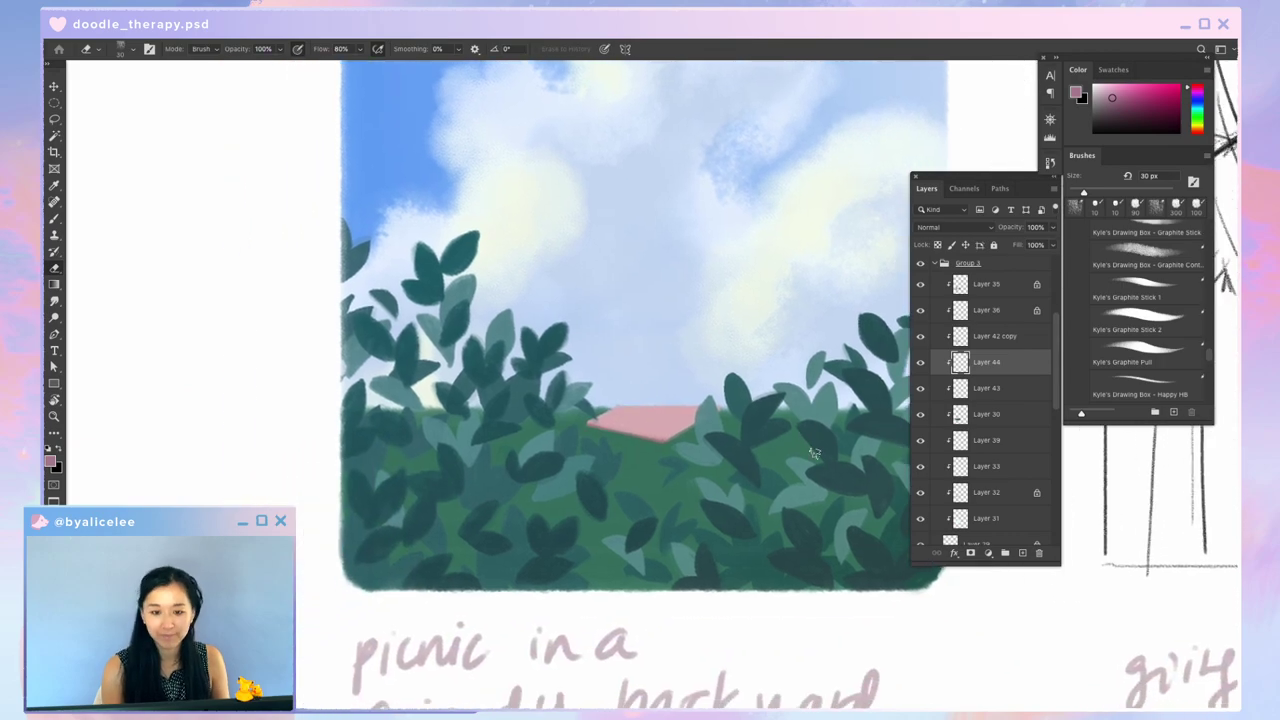
# Step: Add a new layer above the blanket's edge shading and sample a dark leaf green for the Happy HB brush
pyautogui.press('b')
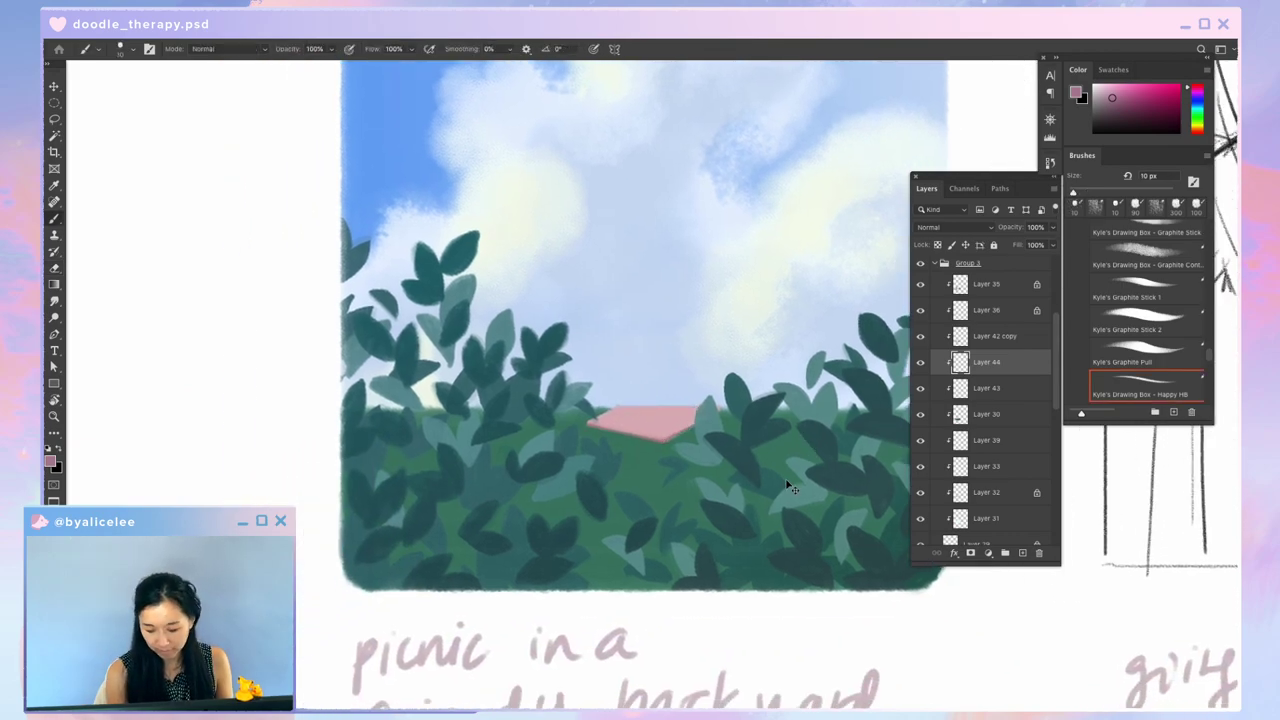
pyautogui.press('super+minus')
pyautogui.press('super+minus')
pyautogui.press('super+plus')
pyautogui.press('super+shift+n')
pyautogui.press('Return')
pyautogui.press('i')
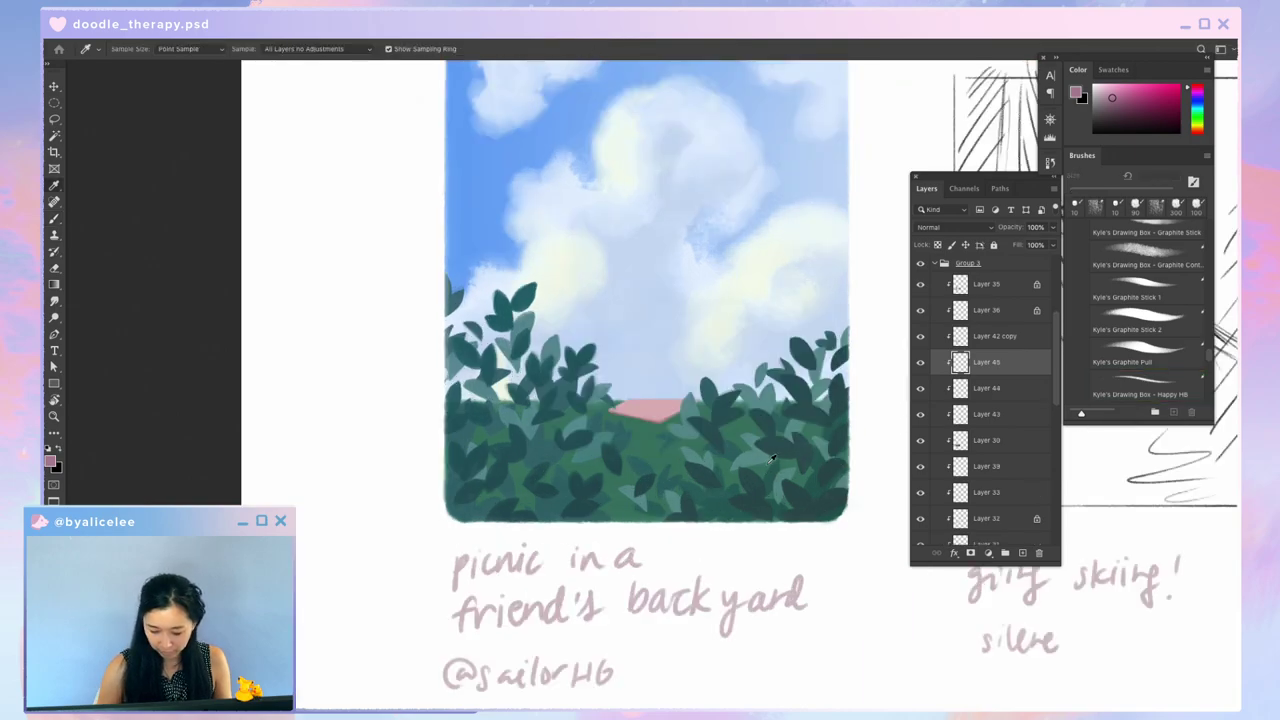
pyautogui.click(772, 458)
pyautogui.press('b')
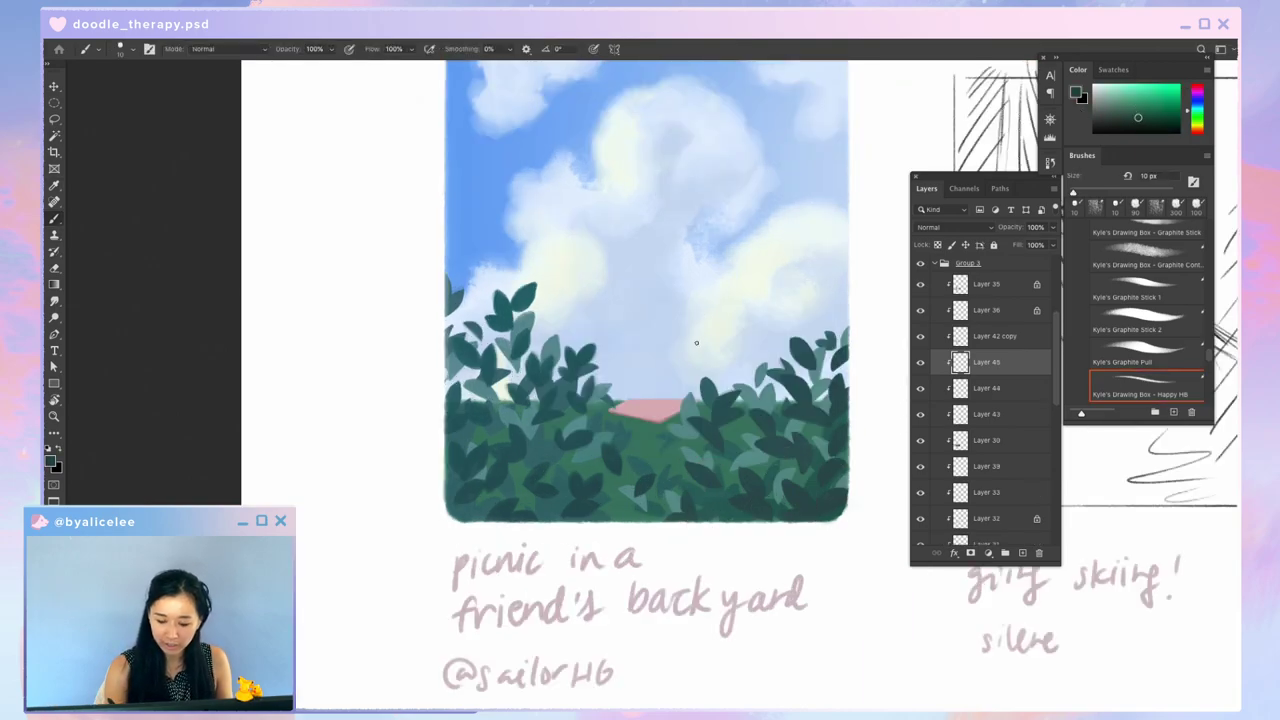
# Step: Paint two small dark green silhouettes of seated people facing each other at opposite ends of the picnic blanket
pyautogui.moveTo(689, 380)
pyautogui.mouseDown()
pyautogui.moveTo(685, 396)
pyautogui.moveTo(702, 402)
pyautogui.moveTo(682, 386)
pyautogui.mouseUp()
pyautogui.hotkey('ctrl', 'z')
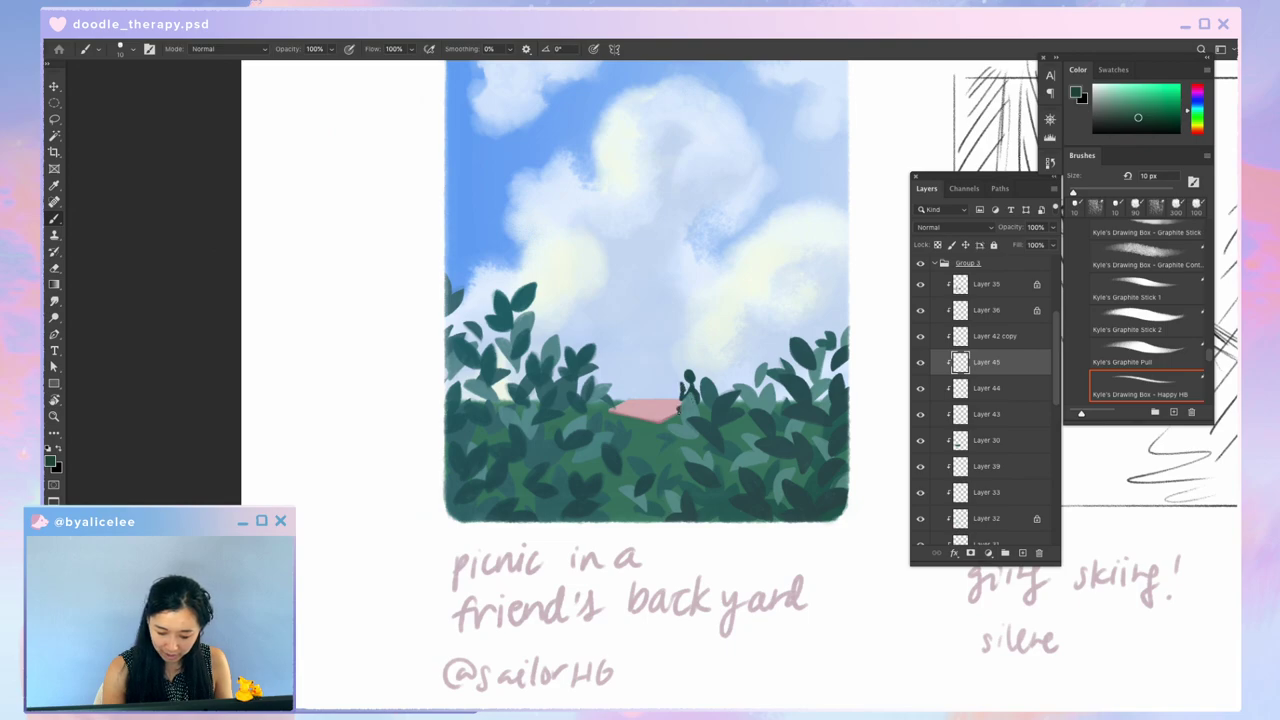
pyautogui.moveTo(622, 377)
pyautogui.mouseDown()
pyautogui.moveTo(616, 408)
pyautogui.moveTo(632, 405)
pyautogui.moveTo(616, 394)
pyautogui.moveTo(631, 405)
pyautogui.moveTo(620, 377)
pyautogui.moveTo(633, 405)
pyautogui.moveTo(620, 411)
pyautogui.mouseUp()
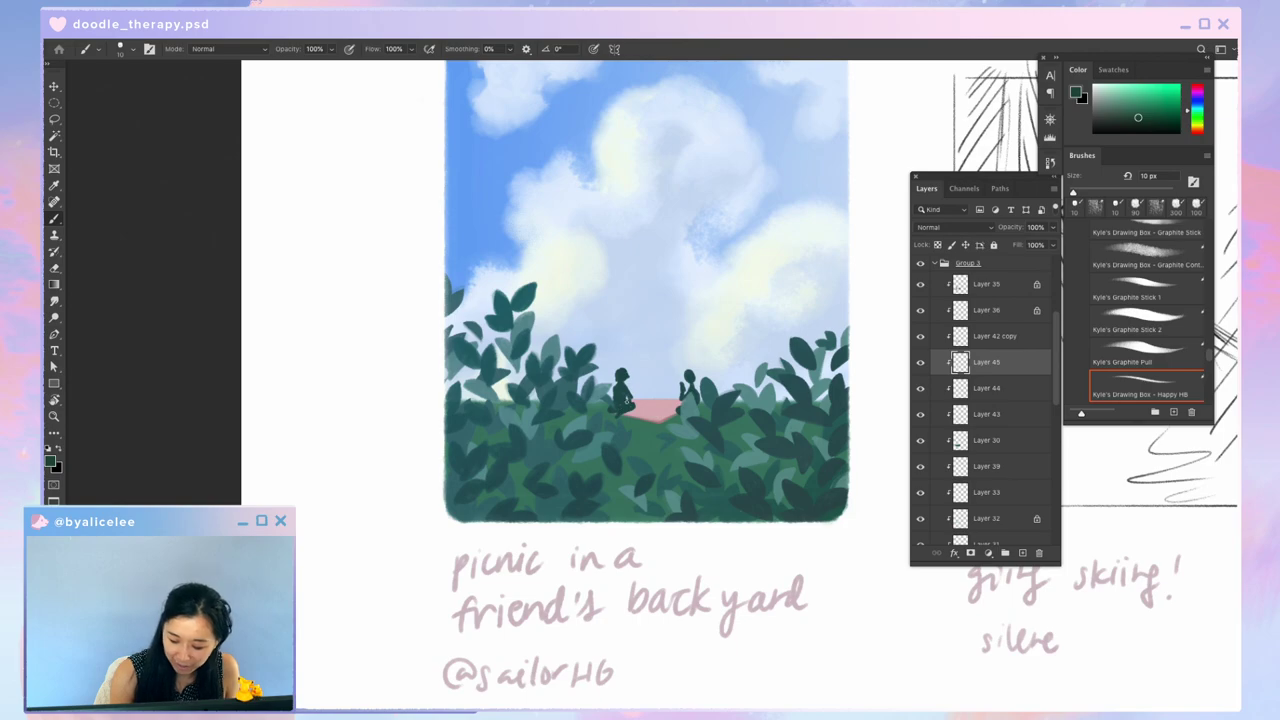
# Step: Touch up the head and shoulders of the right-hand seated figure with the dark green brush
pyautogui.hotkey('ctrl', '-')
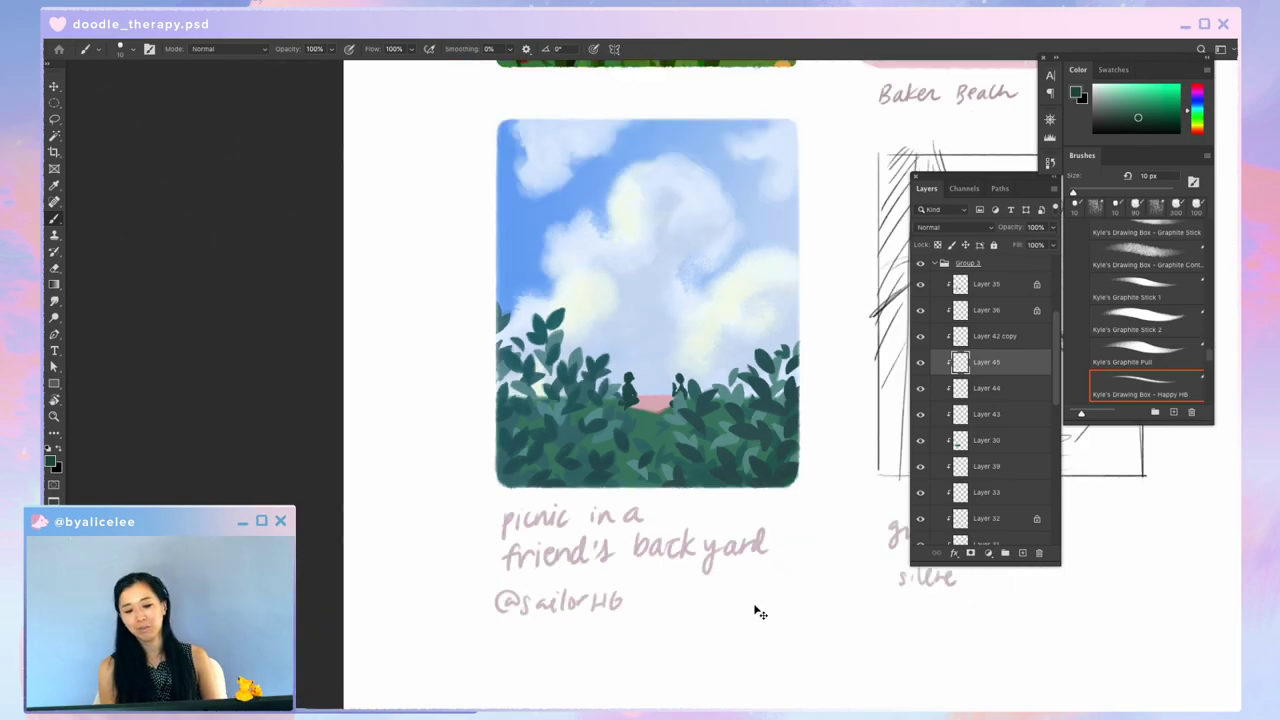
pyautogui.hotkey('ctrl', '-')
pyautogui.hotkey('ctrl', '+')
pyautogui.hotkey('ctrl', '+')
pyautogui.hotkey('ctrl', '+')
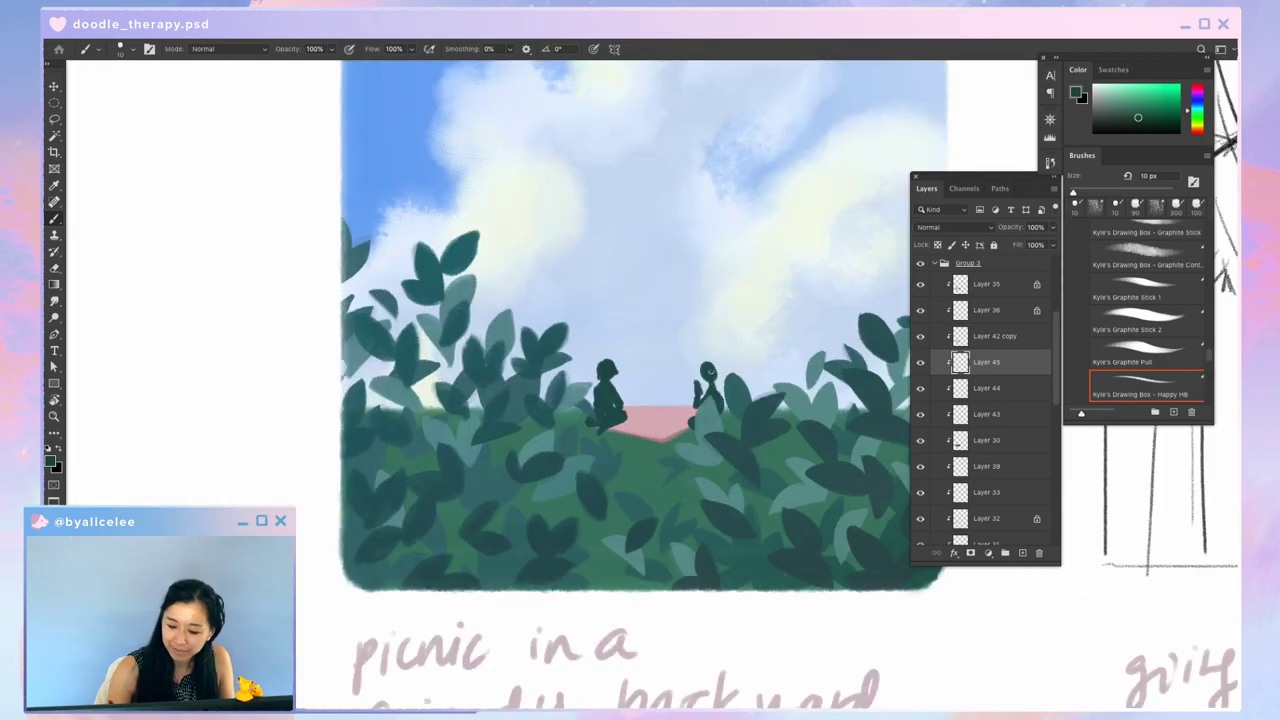
pyautogui.moveTo(706, 375)
pyautogui.mouseDown()
pyautogui.moveTo(723, 405)
pyautogui.moveTo(696, 400)
pyautogui.moveTo(717, 377)
pyautogui.mouseUp()
# Step: Select Layer 18 with the skiing sketch and lower its opacity to 20%
pyautogui.press('super+minus')
pyautogui.press('super+minus')
pyautogui.press('super+minus')
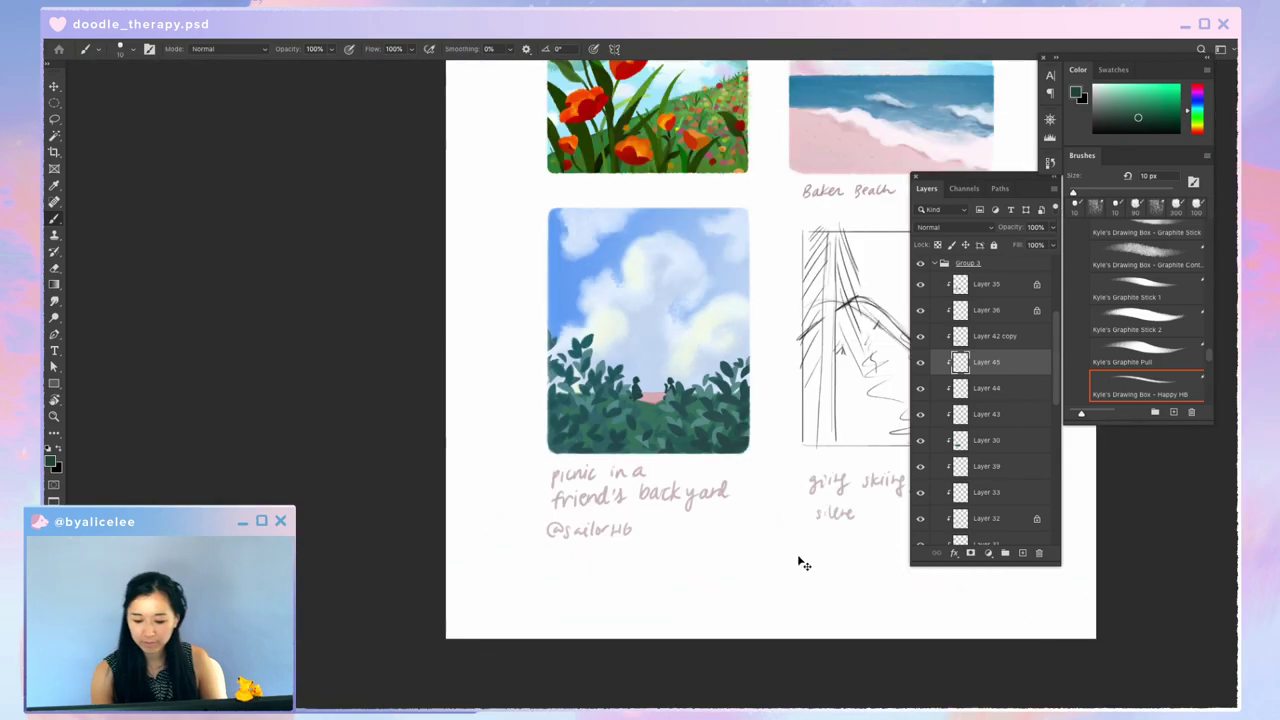
pyautogui.moveTo(766, 512); pyautogui.dragTo(636, 529)
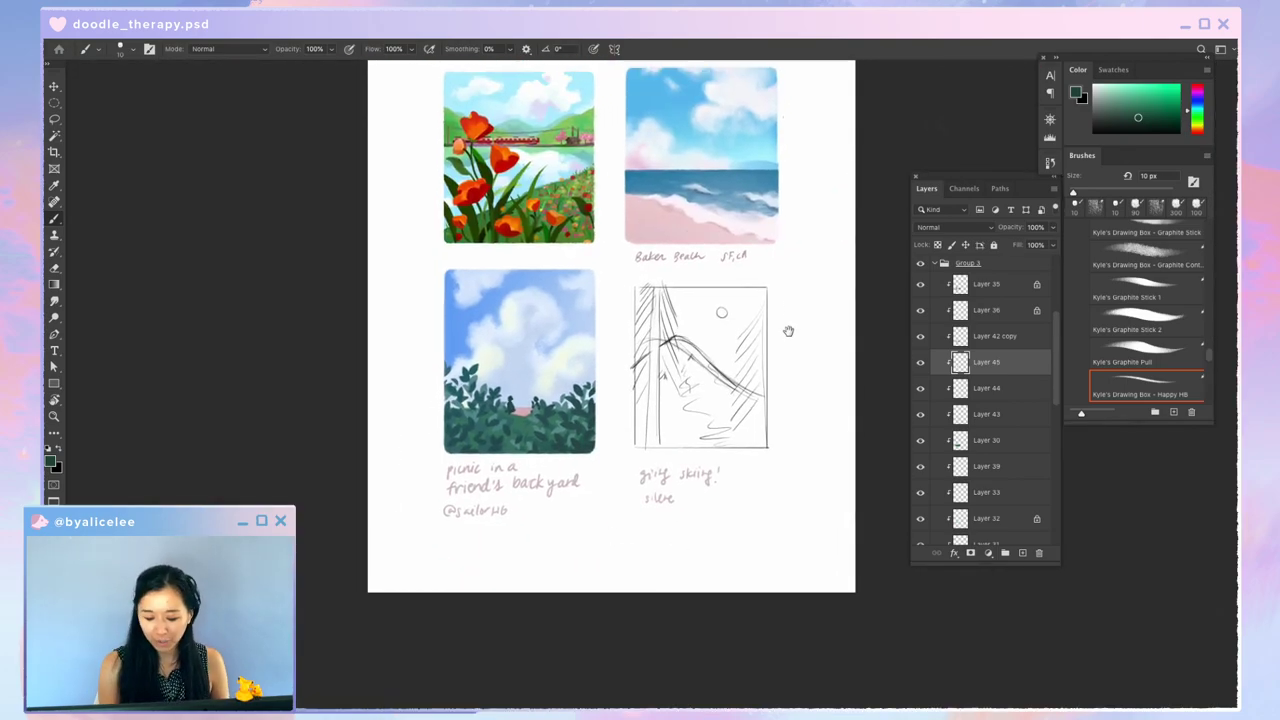
pyautogui.moveTo(788, 329); pyautogui.dragTo(771, 400)
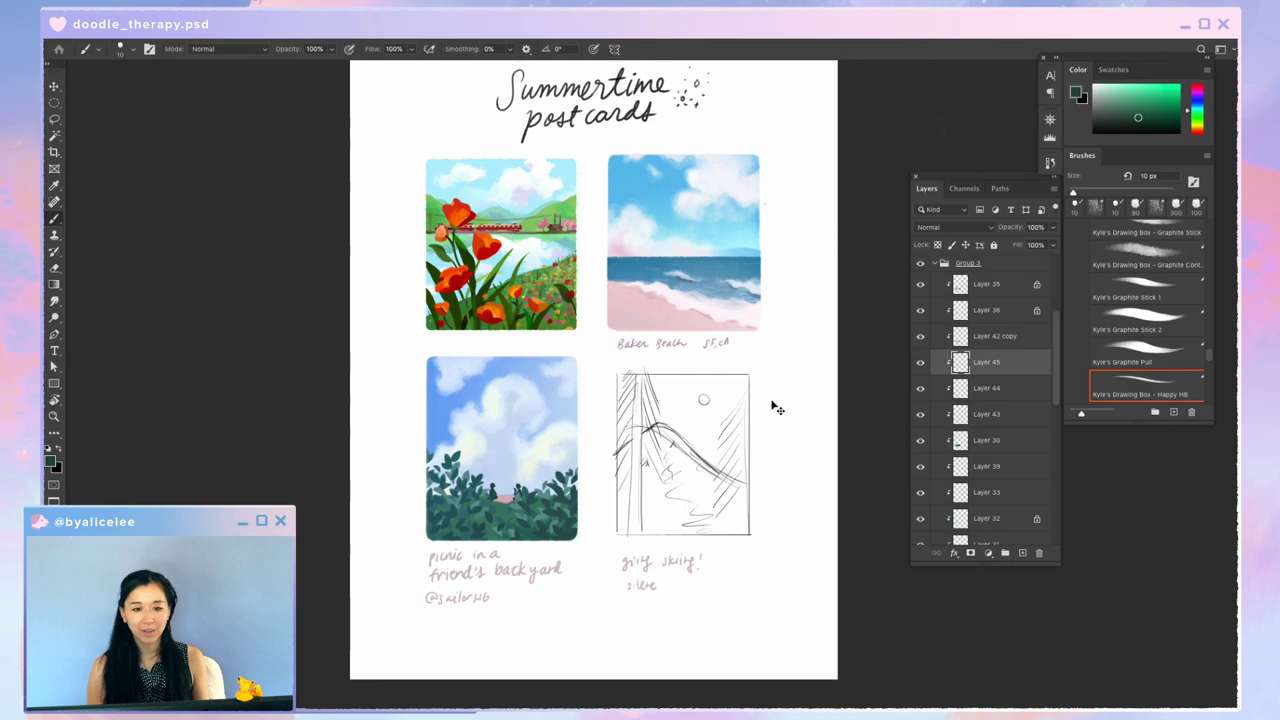
pyautogui.press('v')
pyautogui.moveTo(655, 440)
pyautogui.mouseDown()
pyautogui.moveTo(696, 526)
pyautogui.moveTo(655, 444)
pyautogui.mouseUp()
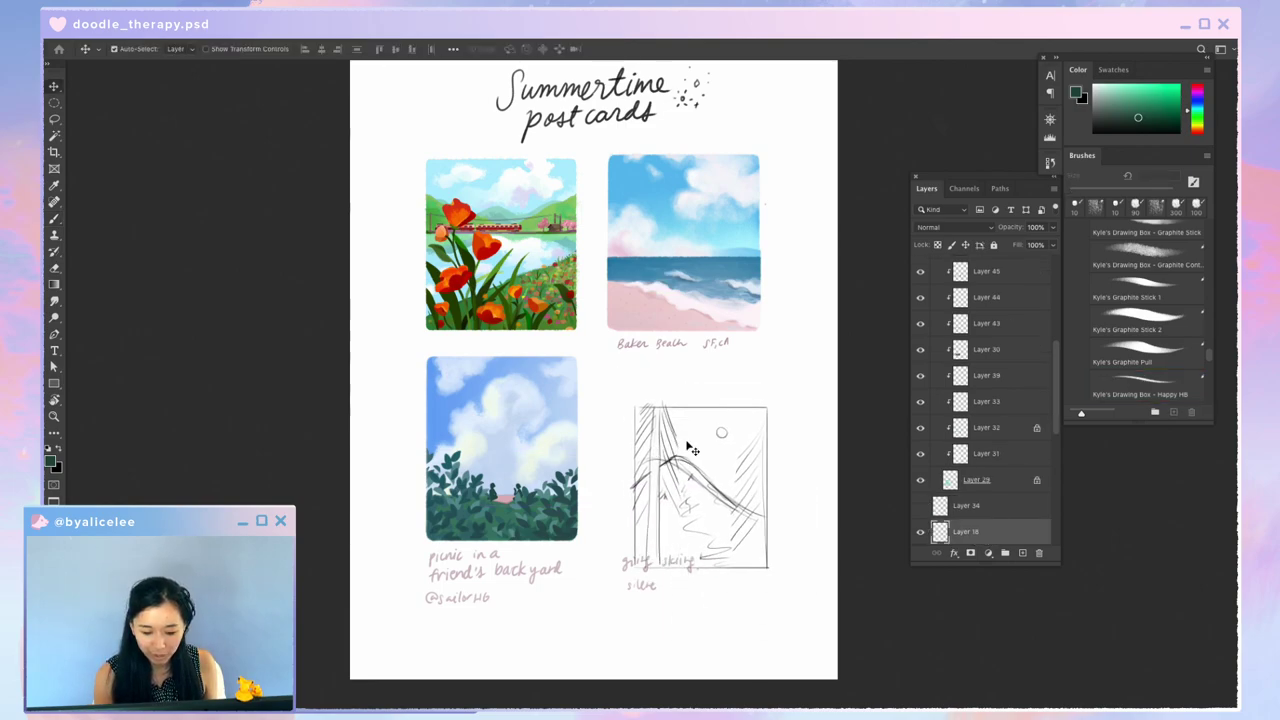
pyautogui.press('2')
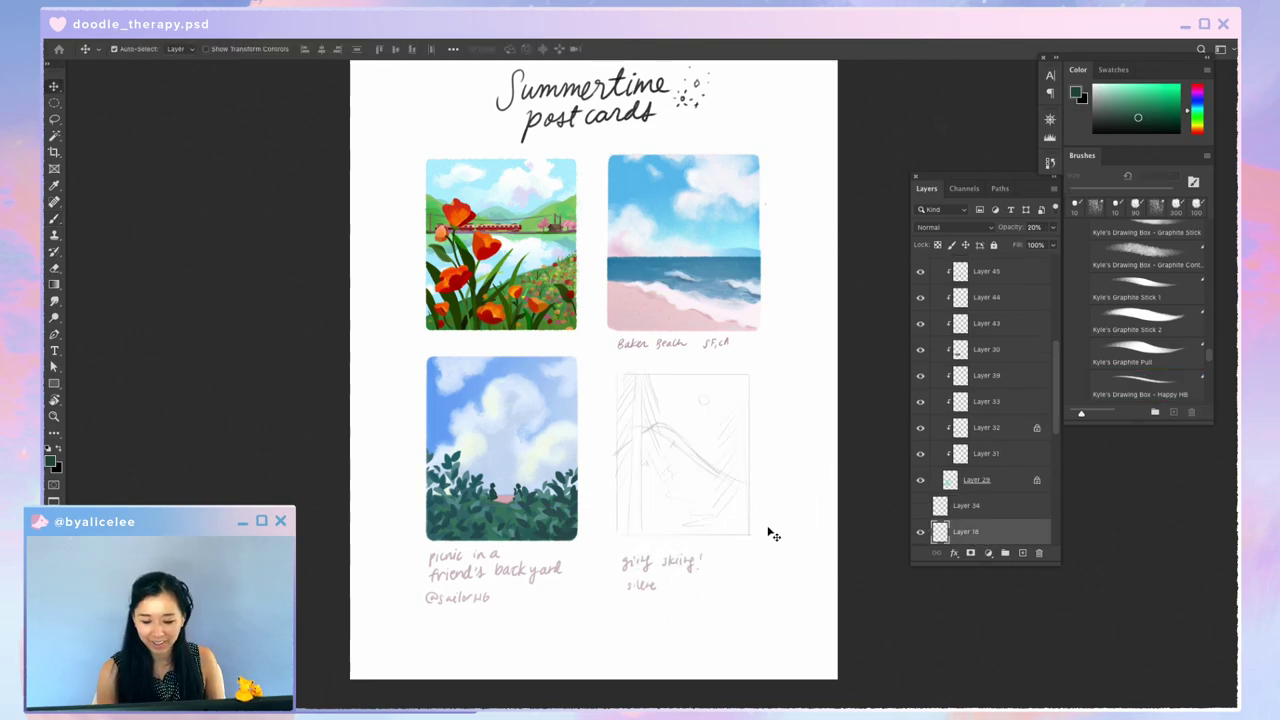
# Step: Enlarge the skiing sketch with Free Transform to about 111.5% width and 107.8% height
pyautogui.hotkey('ctrl', '+')
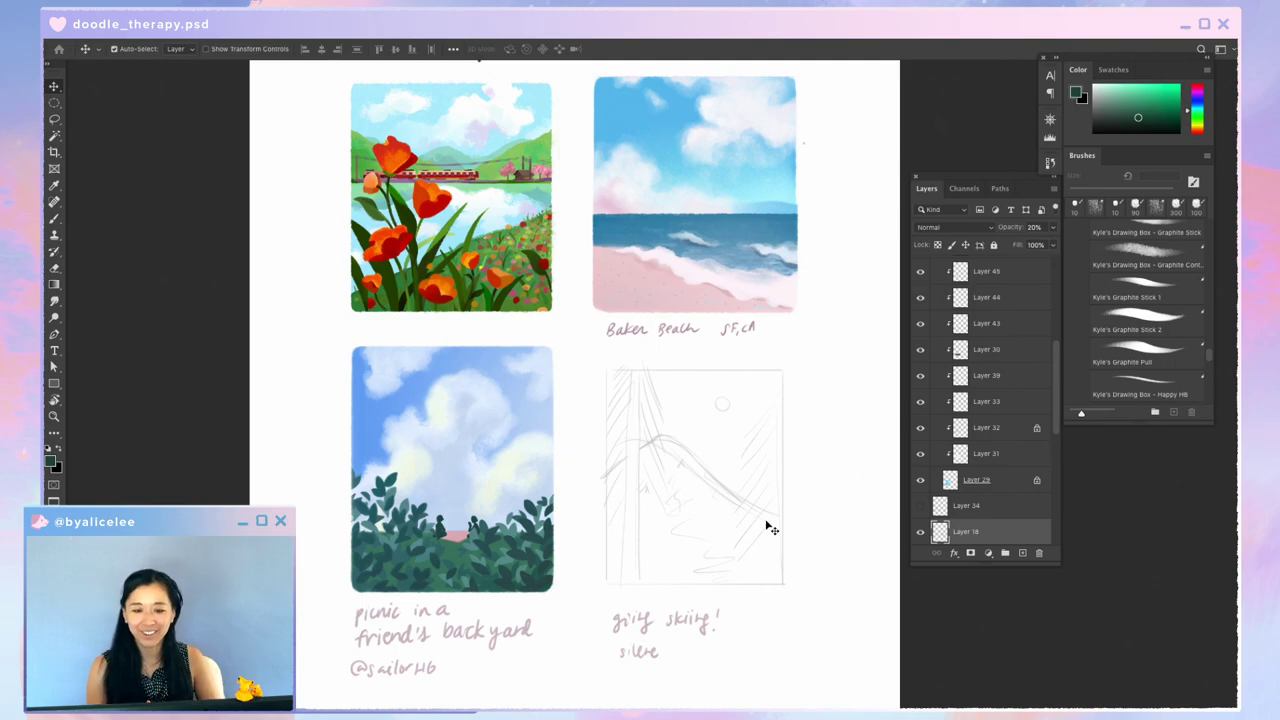
pyautogui.scroll(-3, 775, 430)
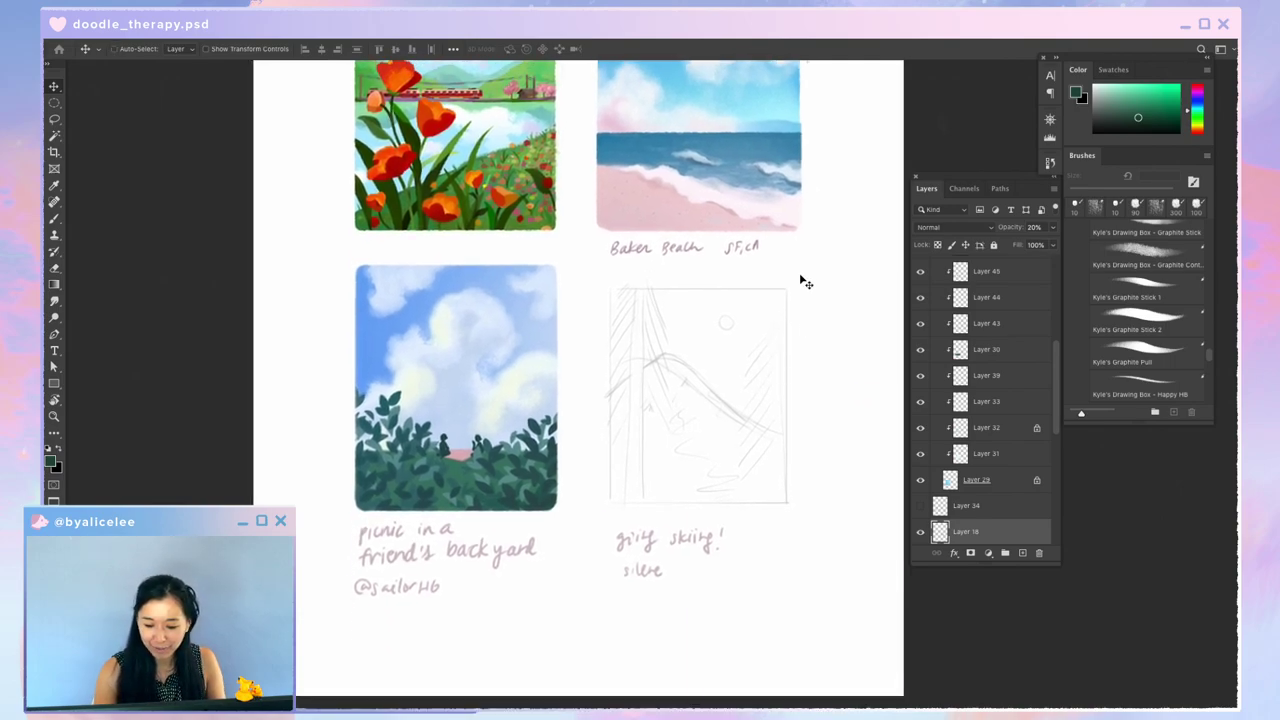
pyautogui.hotkey('ctrl', 't')
pyautogui.moveTo(794, 266); pyautogui.dragTo(810, 248)
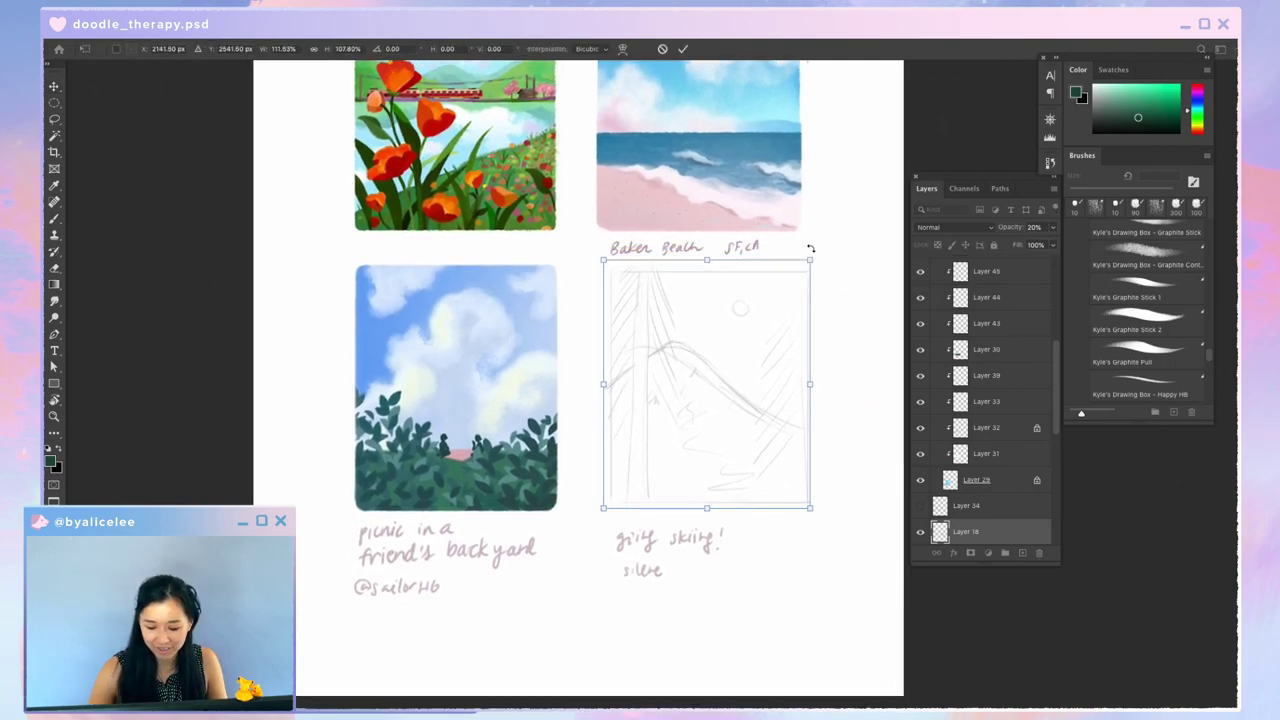
pyautogui.press('Return')
# Step: Nudge the skiing sketch slightly down and to the left to line it up under the Baker Beach postcard
pyautogui.hotkey('shift', 'Down')
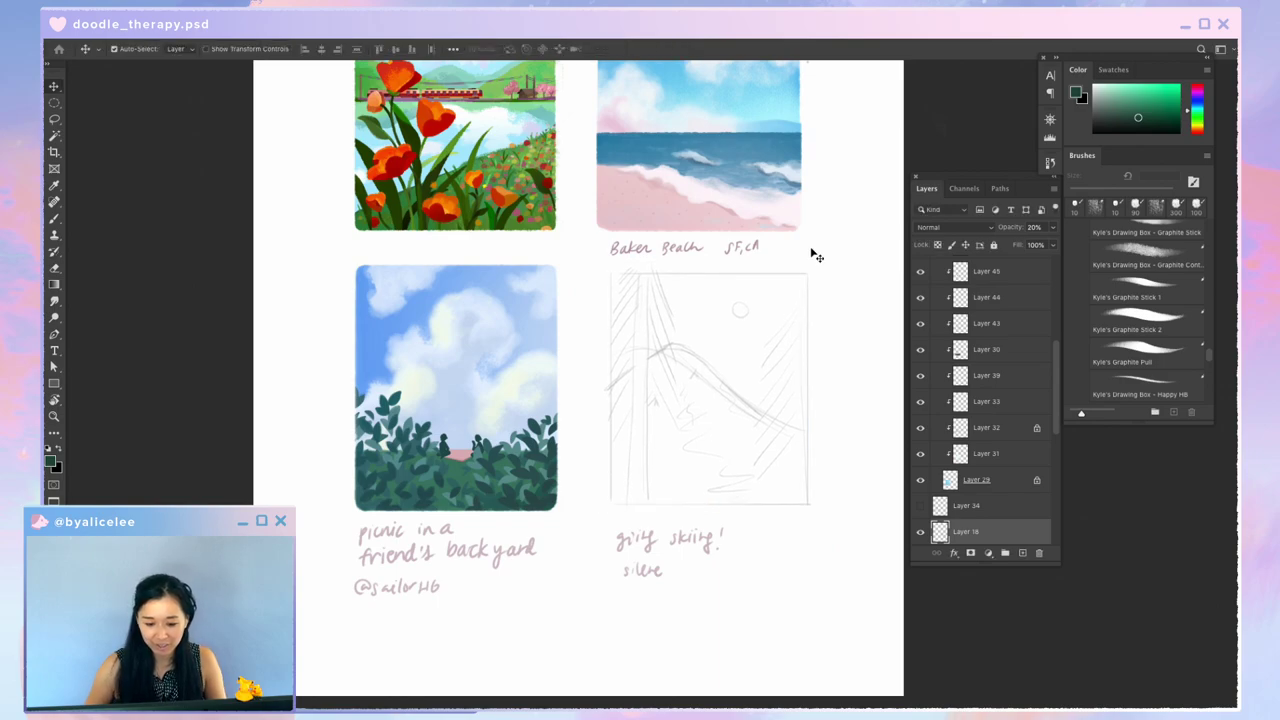
pyautogui.hotkey('shift', 'Left')
pyautogui.hotkey('shift', 'Left')
pyautogui.hotkey('shift', 'Left')
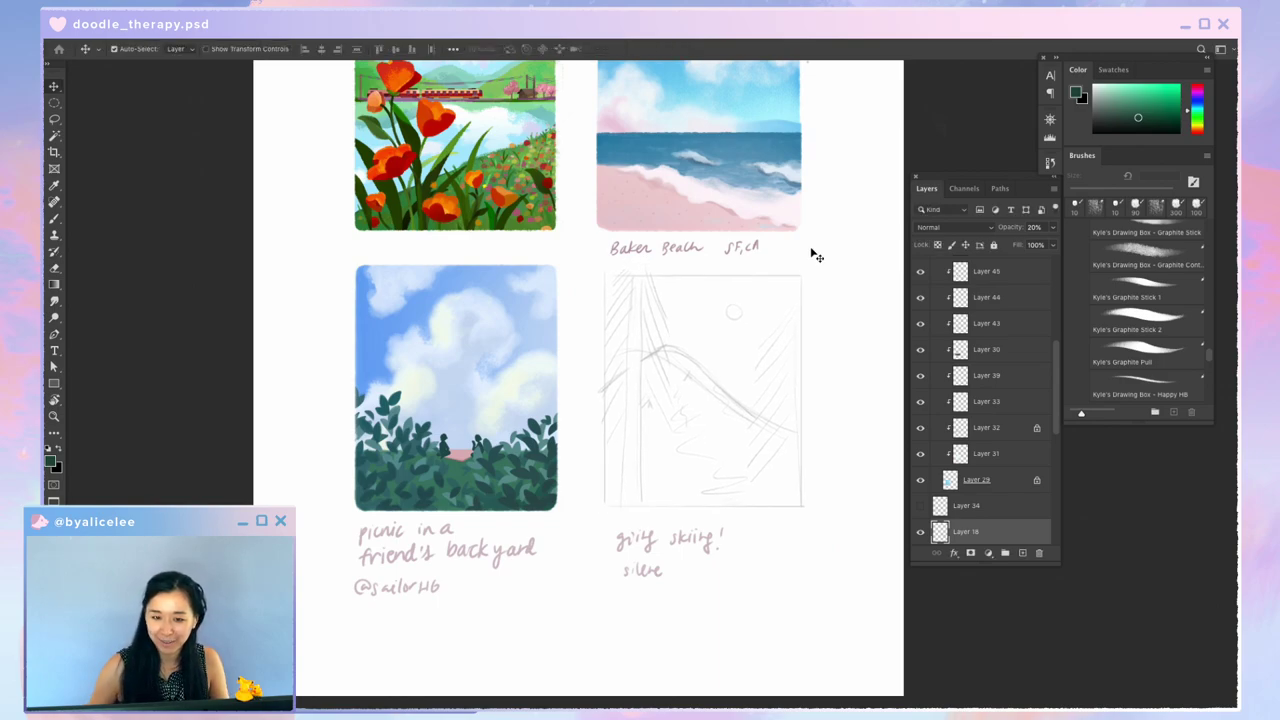
# Step: Try Layer 18's skiing sketch at 10% and 20% opacity and shift it slightly within its postcard space
pyautogui.press('1')
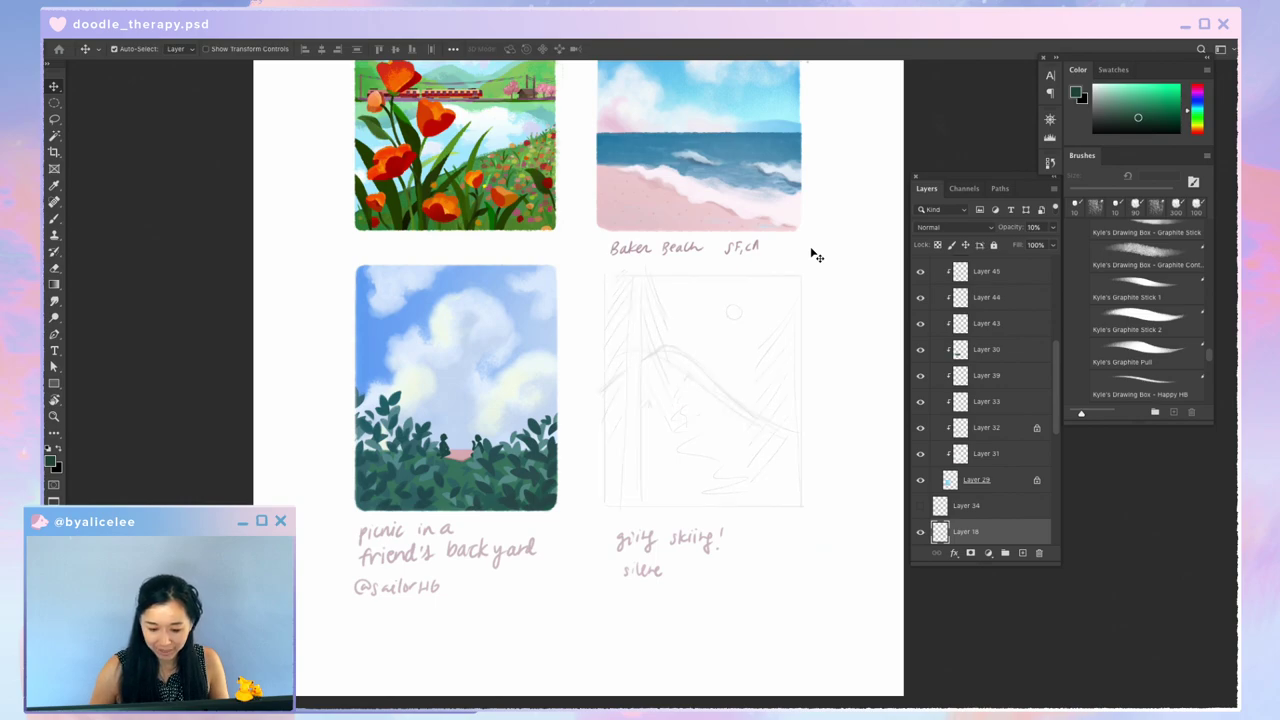
pyautogui.press('2')
pyautogui.scroll(2, 814, 254)
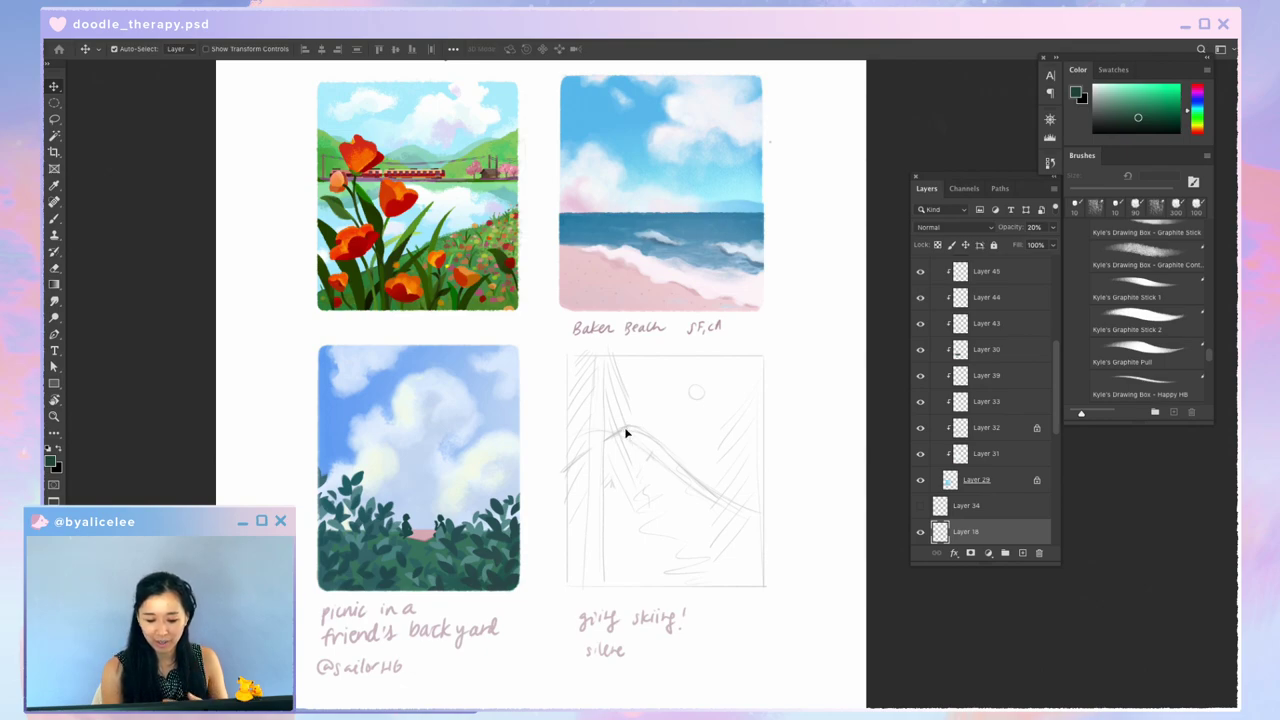
pyautogui.moveTo(623, 434); pyautogui.dragTo(636, 427)
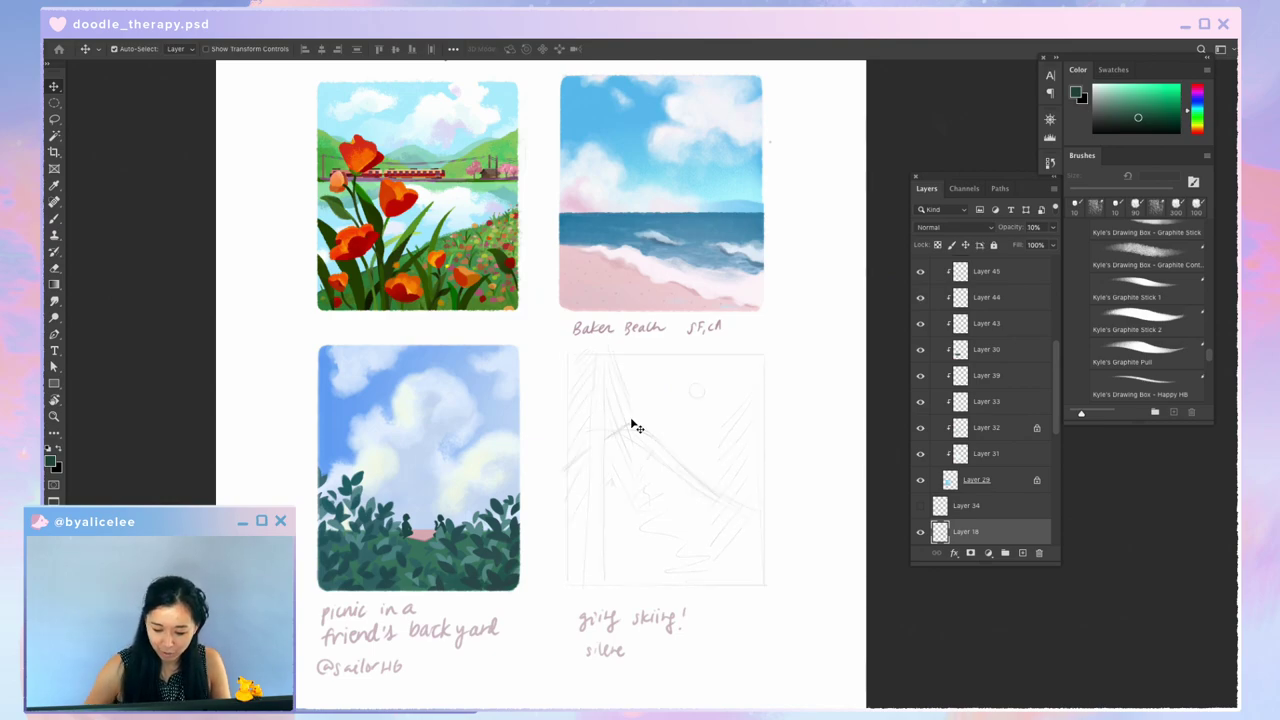
# Step: Create a new layer for the skiing postcard and set a pale, slightly desaturated light blue sampled from the existing artwork
pyautogui.hotkey('ctrl', 'shift', 'n')
pyautogui.press('Return')
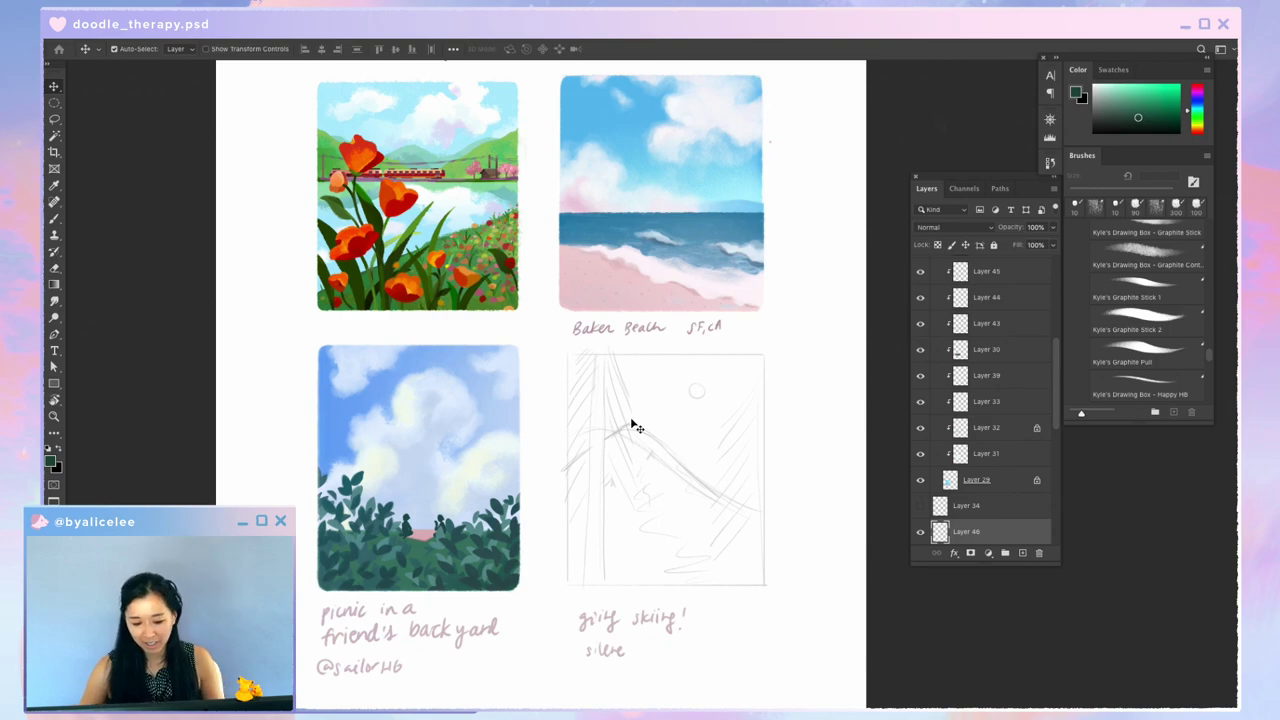
pyautogui.press('i')
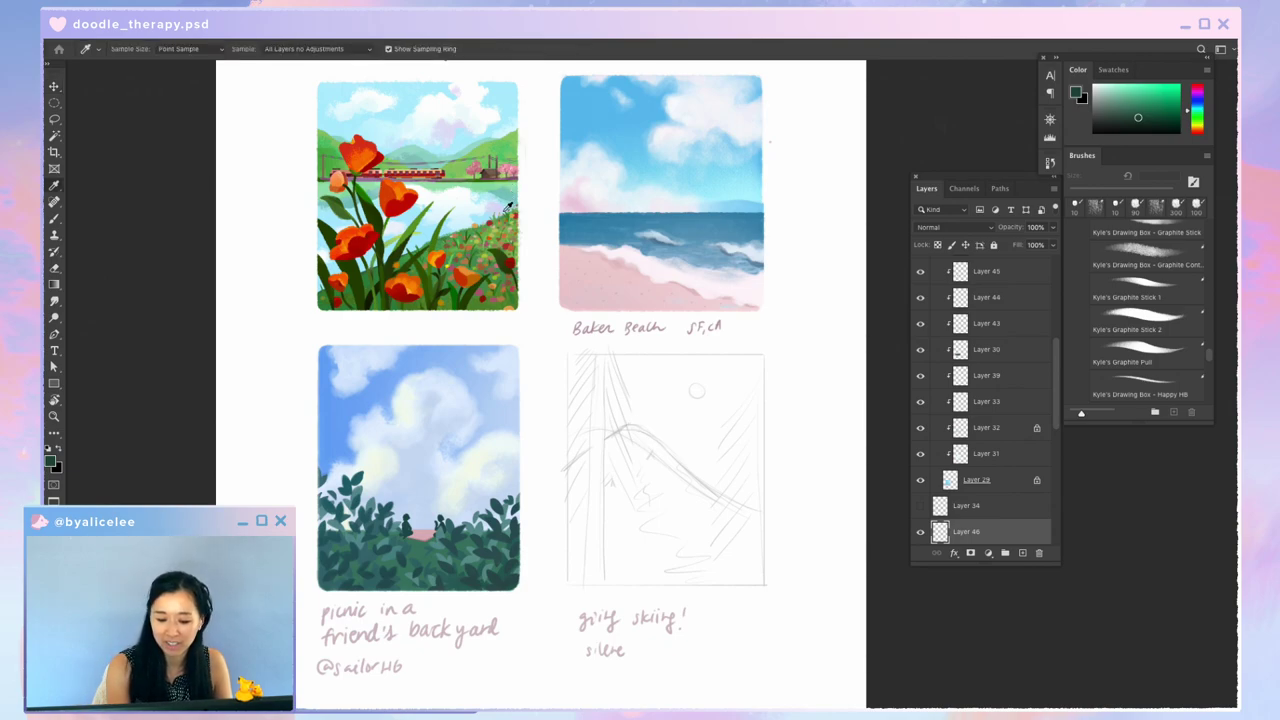
pyautogui.click(456, 346)
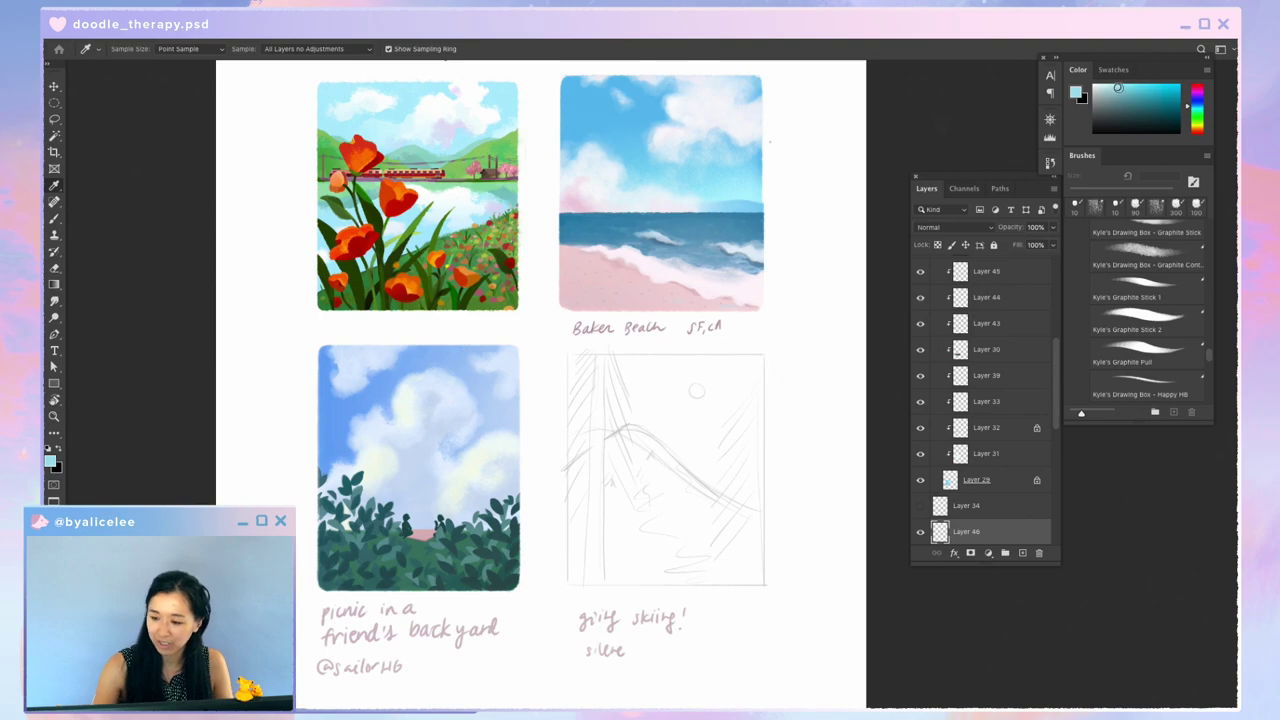
pyautogui.moveTo(1117, 88); pyautogui.dragTo(1102, 88)
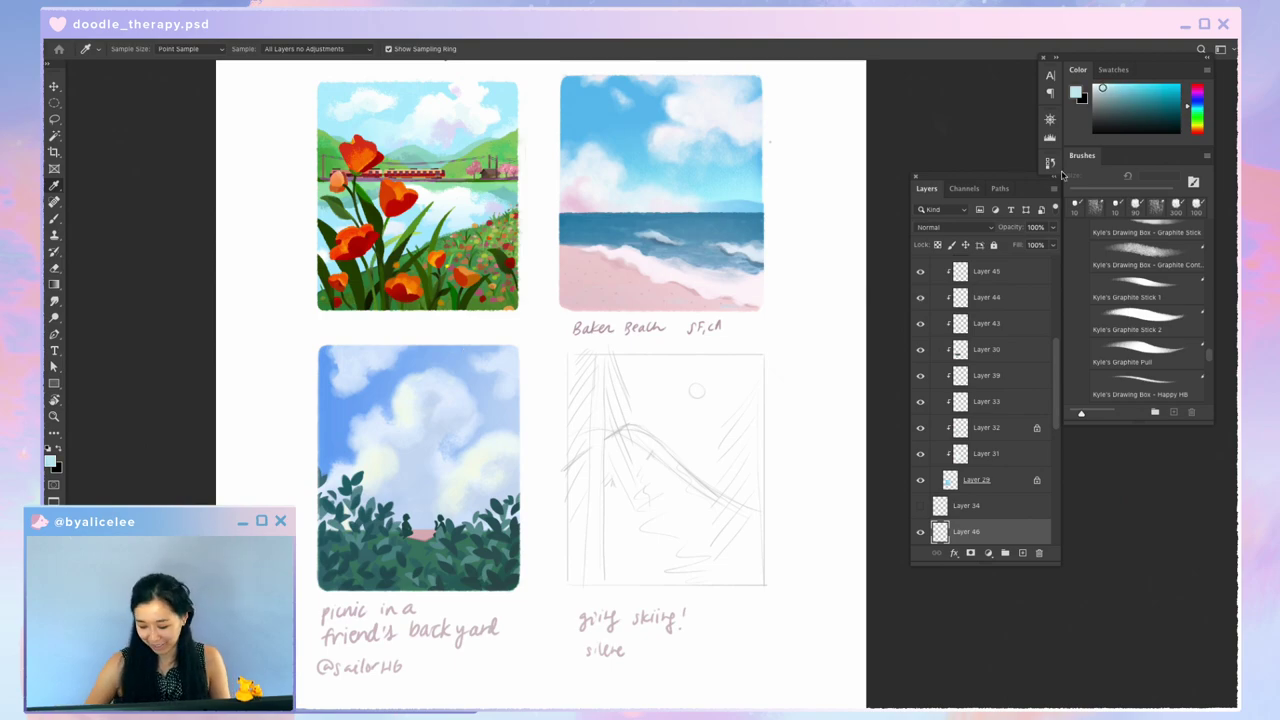
# Step: Paint a pale blue border around the skiing sketch with the 60 px Happy HB brush
pyautogui.press('b')
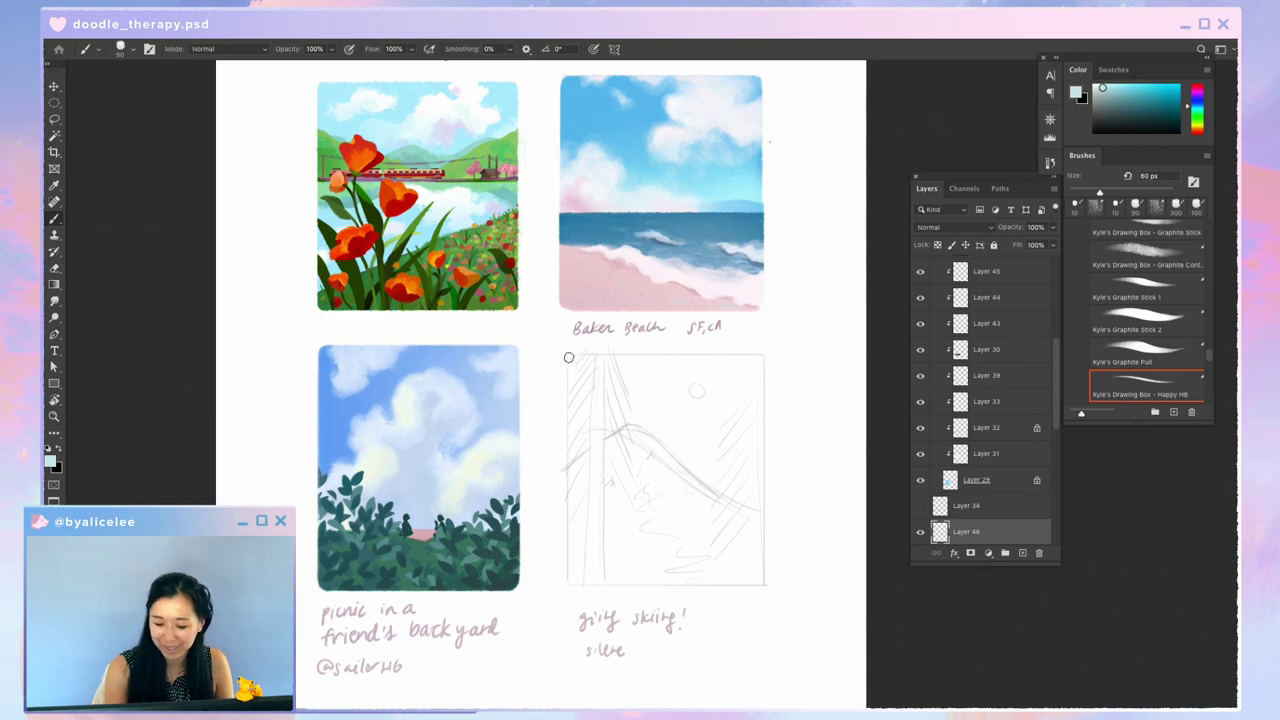
pyautogui.moveTo(569, 355); pyautogui.dragTo(576, 588)
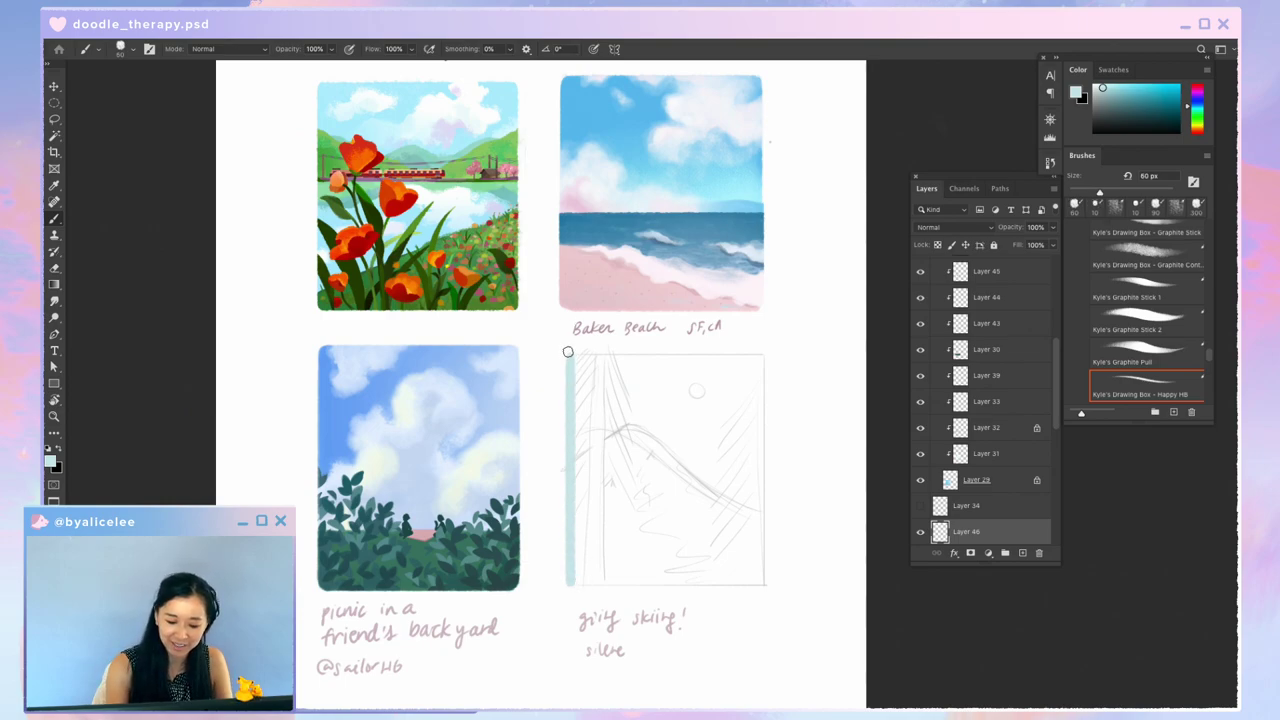
pyautogui.moveTo(567, 352)
pyautogui.mouseDown()
pyautogui.moveTo(764, 352)
pyautogui.moveTo(759, 586)
pyautogui.moveTo(574, 586)
pyautogui.mouseUp()
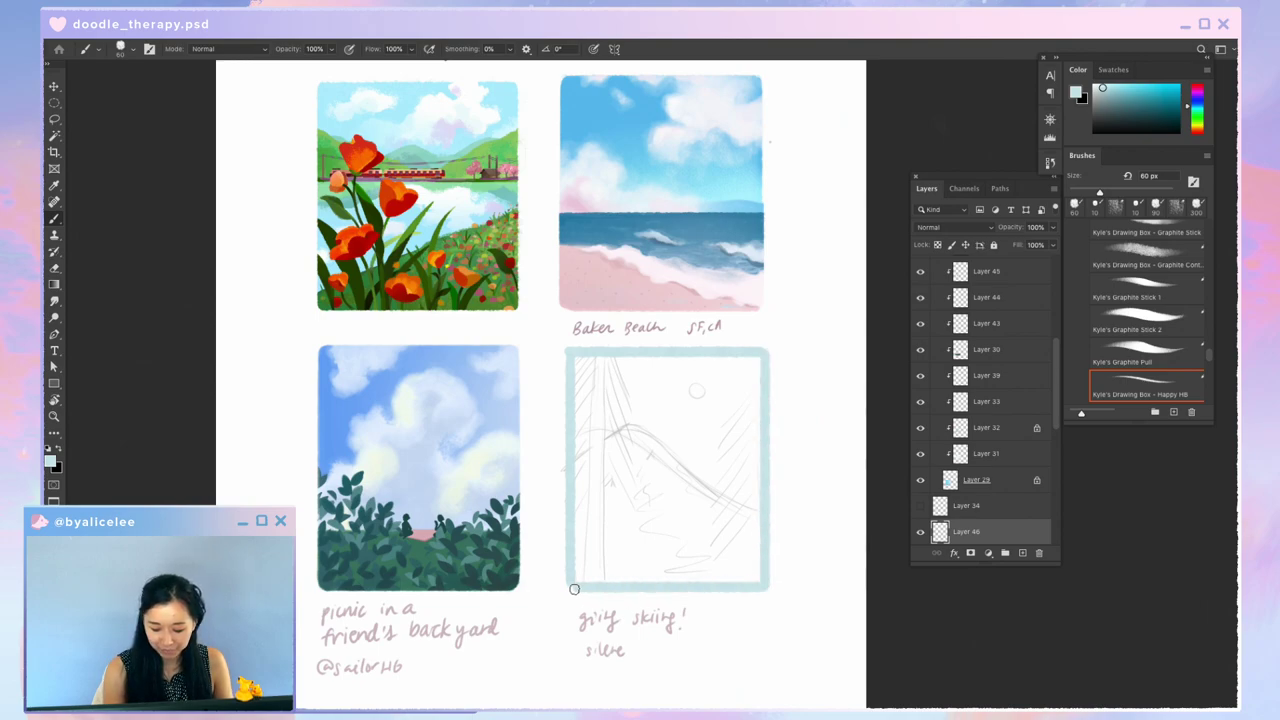
pyautogui.moveTo(566, 357); pyautogui.dragTo(570, 568)
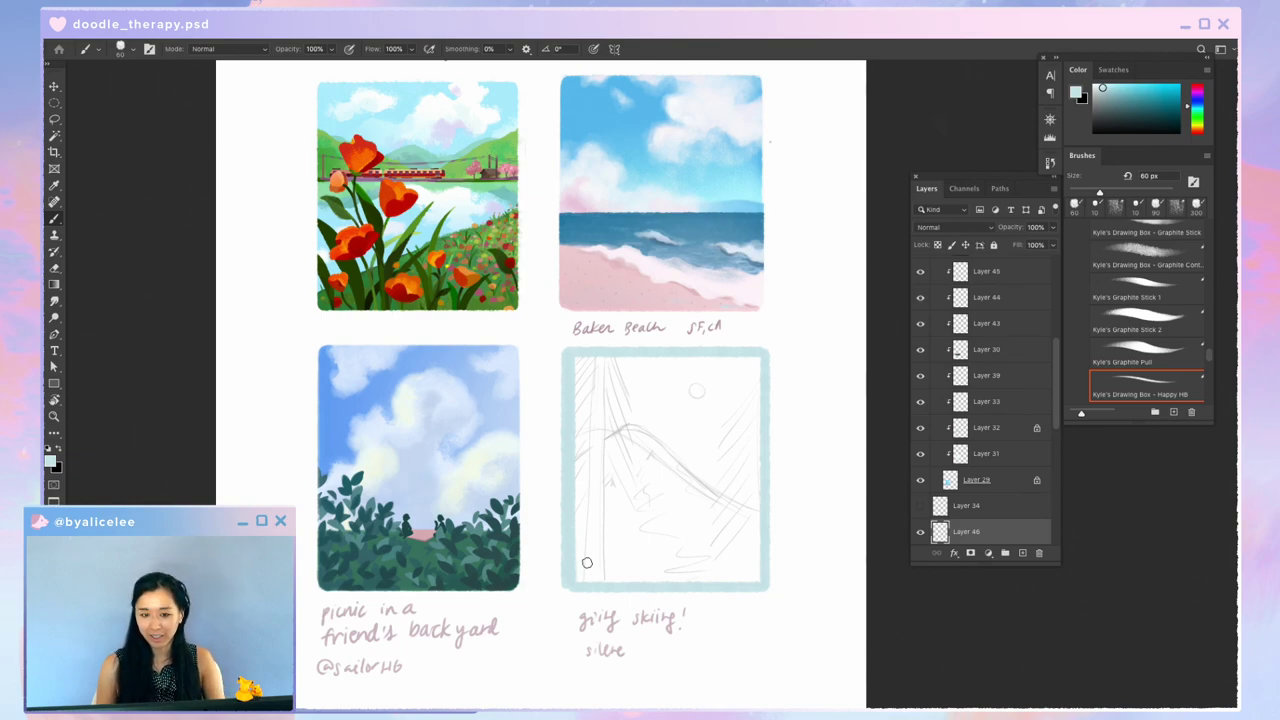
pyautogui.press('e')
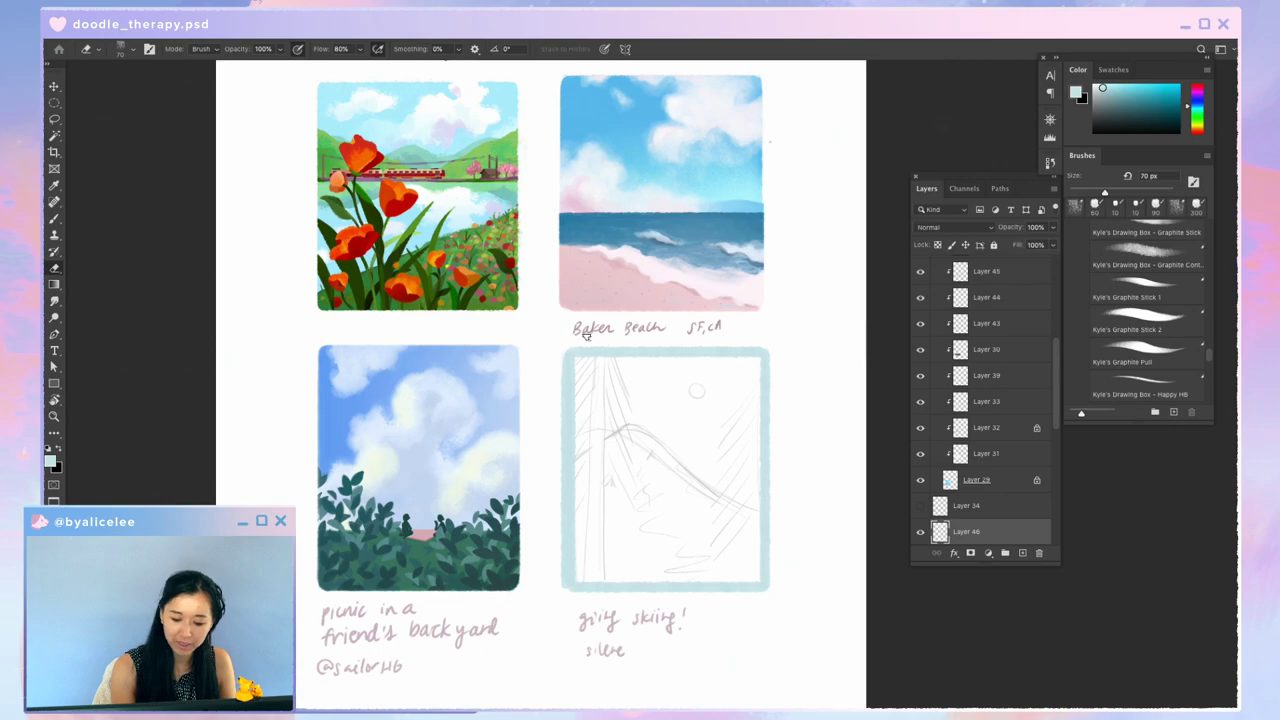
pyautogui.scroll(-3, 574, 329)
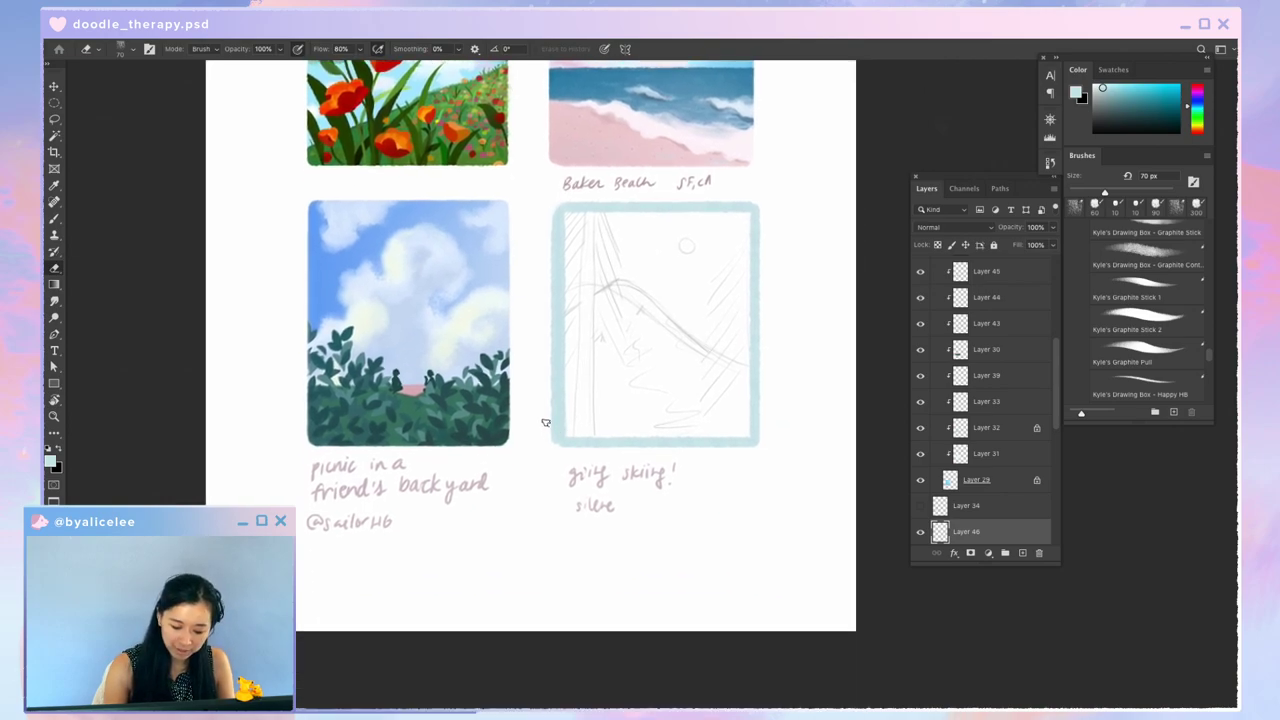
pyautogui.moveTo(586, 391); pyautogui.dragTo(594, 543)
pyautogui.press('v')
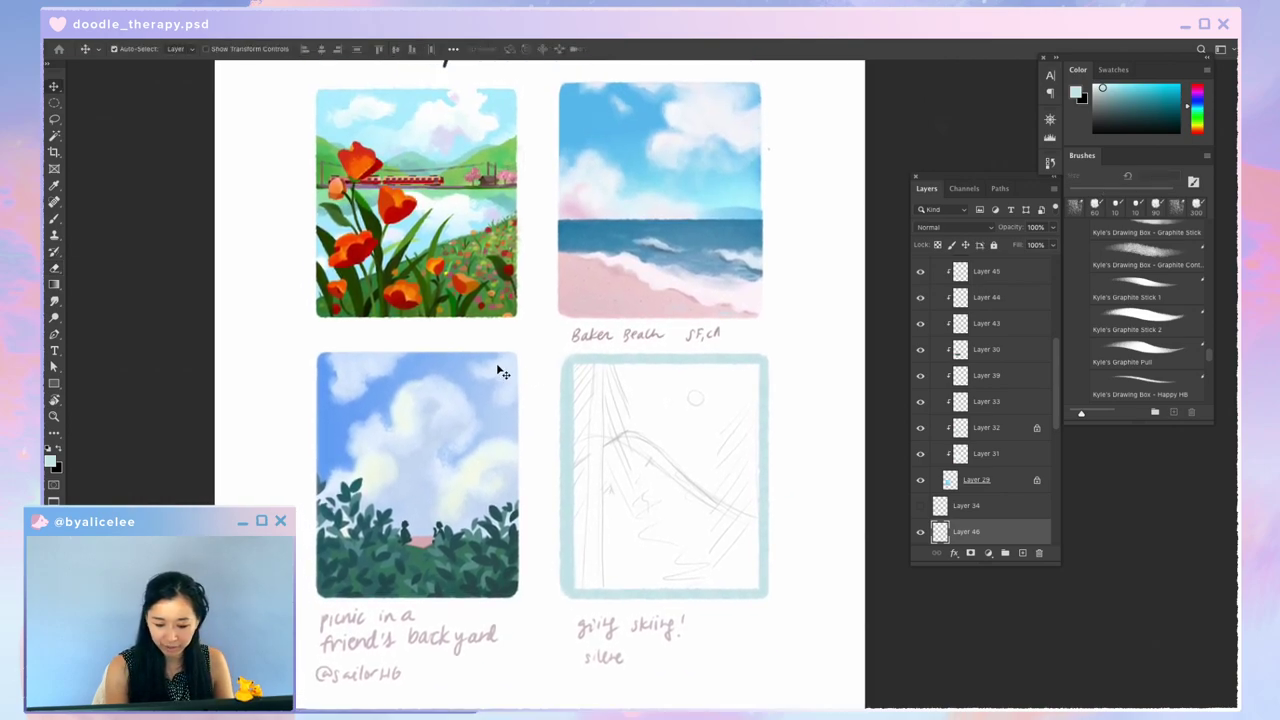
pyautogui.moveTo(532, 356); pyautogui.dragTo(672, 346)
pyautogui.moveTo(567, 362)
pyautogui.mouseDown()
pyautogui.moveTo(553, 364)
pyautogui.moveTo(587, 366)
pyautogui.moveTo(566, 362)
pyautogui.mouseUp()
pyautogui.scroll(2, 1058, 425)
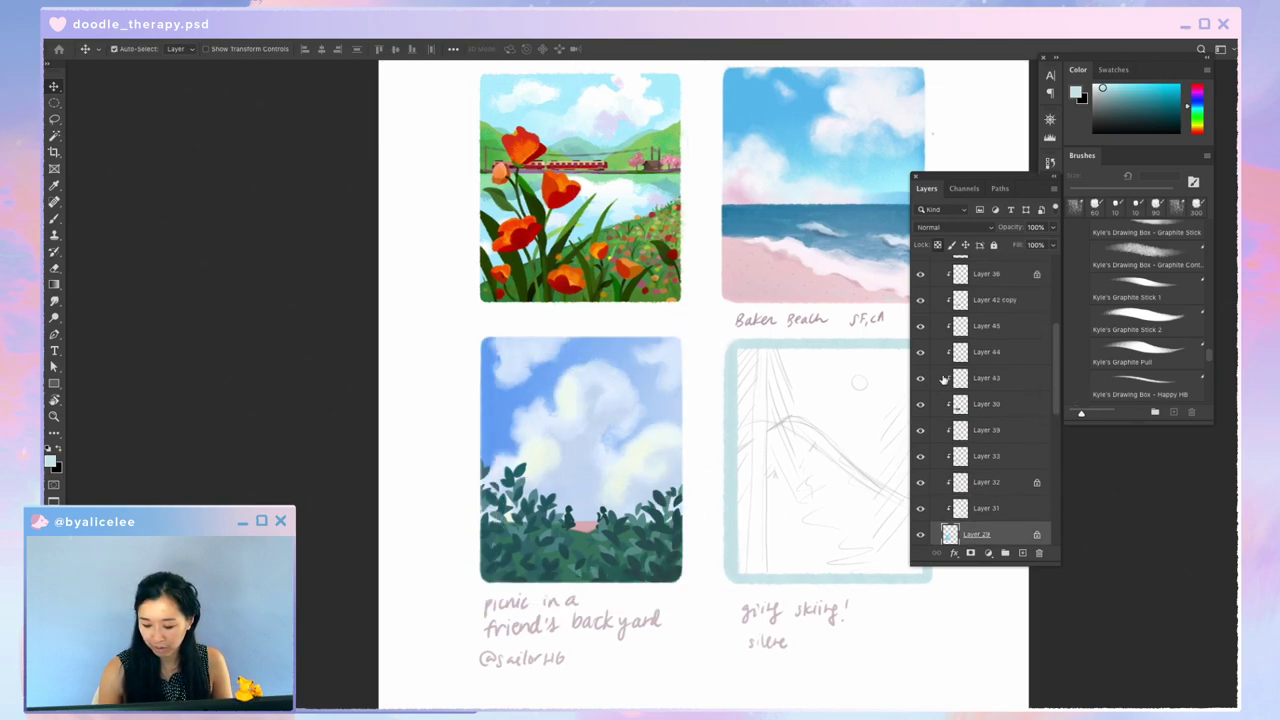
pyautogui.moveTo(603, 343)
pyautogui.mouseDown()
pyautogui.moveTo(587, 370)
pyautogui.moveTo(600, 374)
pyautogui.moveTo(585, 358)
pyautogui.moveTo(697, 352)
pyautogui.moveTo(586, 364)
pyautogui.mouseUp()
pyautogui.press('super+z')
pyautogui.moveTo(705, 440); pyautogui.dragTo(556, 402)
pyautogui.hotkey('ctrl', 'shift', 'alt', 'n')
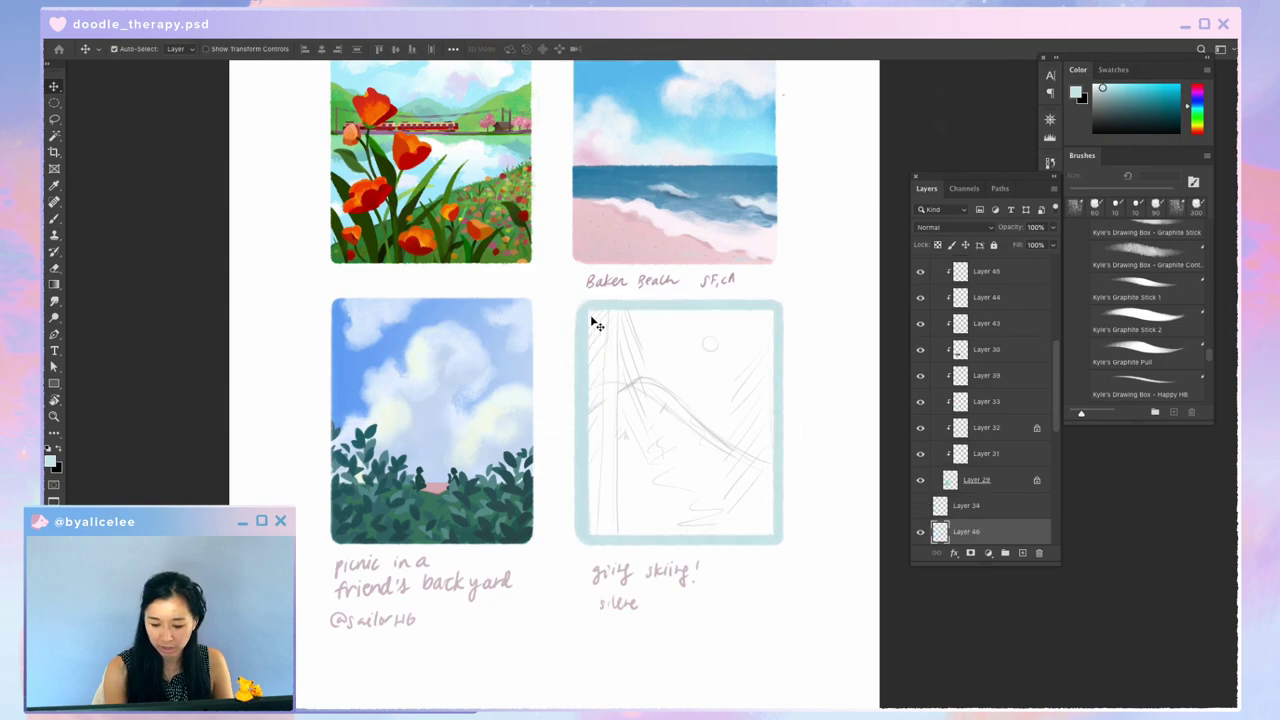
pyautogui.press('b')
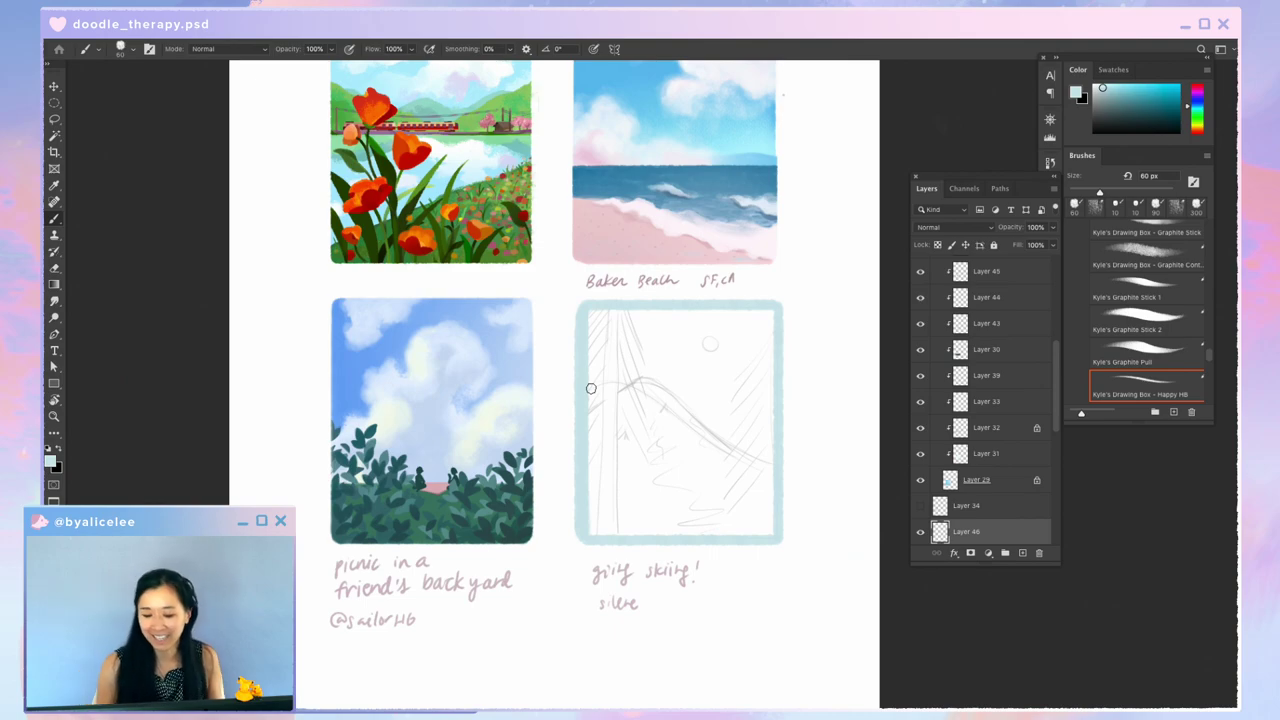
pyautogui.press('w')
pyautogui.click(613, 428)
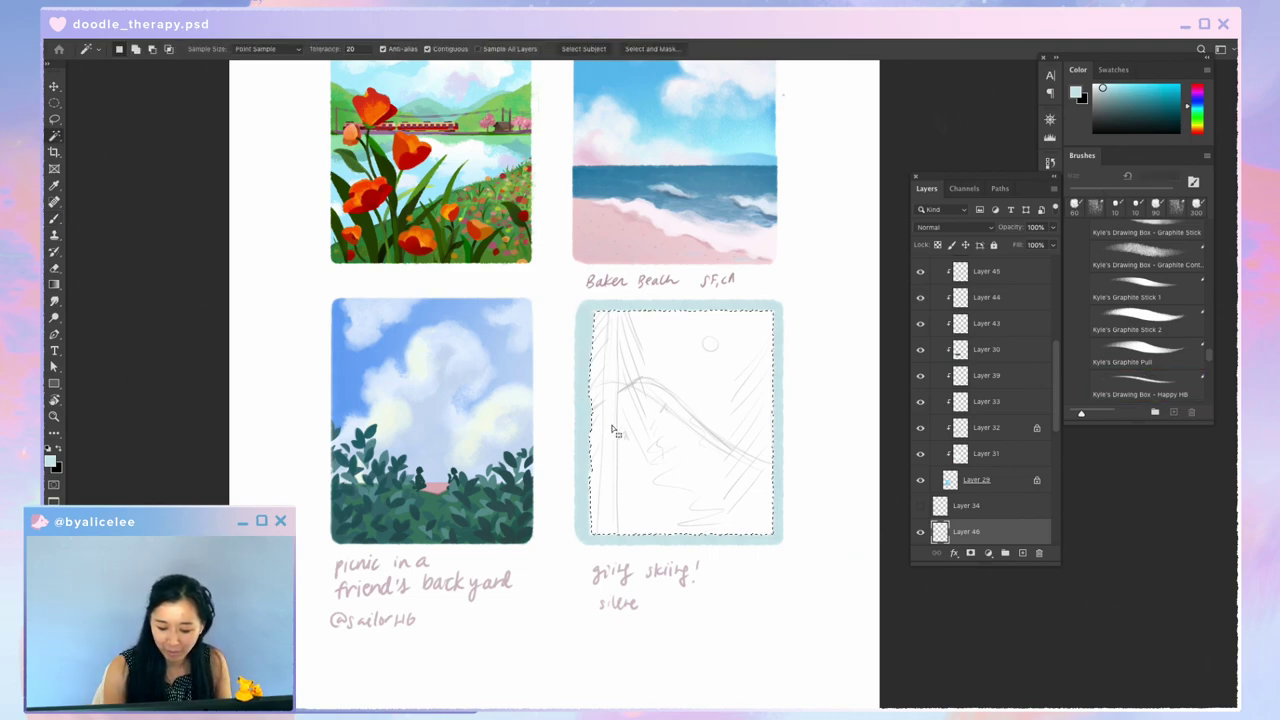
pyautogui.press('F2')
pyautogui.press('Return')
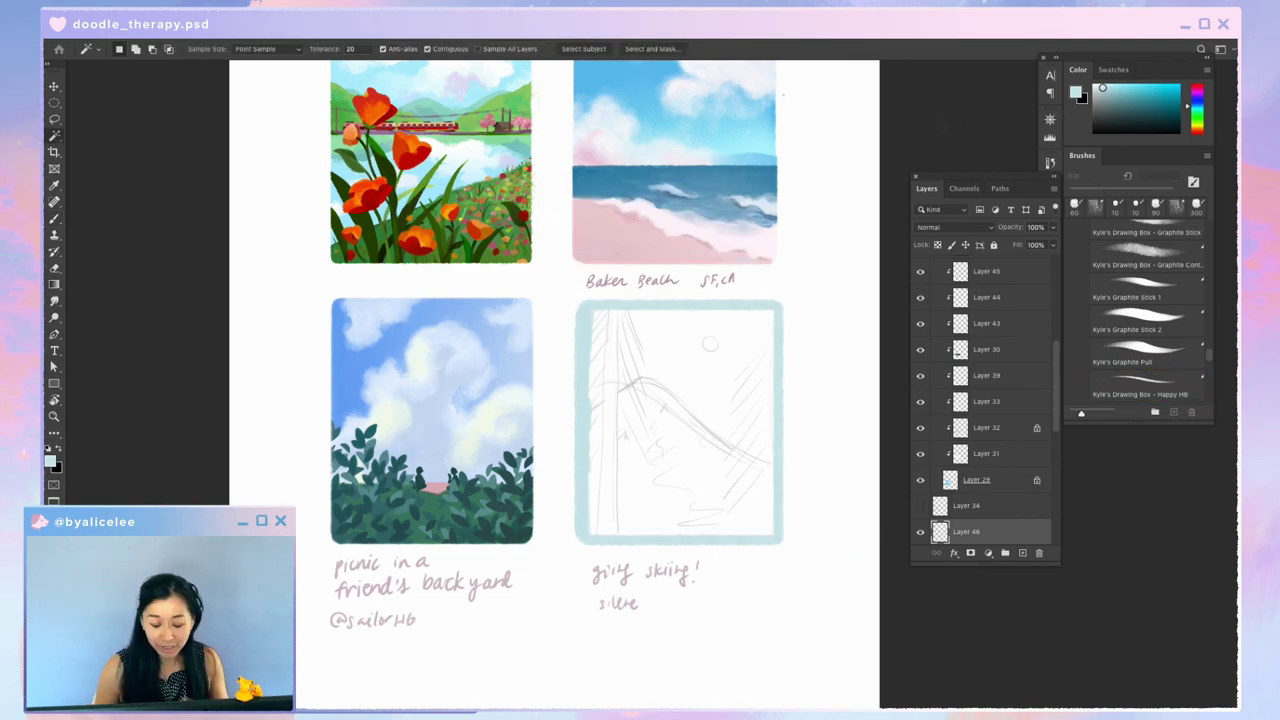
# Step: Even out the inner edge of the pale blue border and select the area inside it with the Magic Wand
pyautogui.press('b')
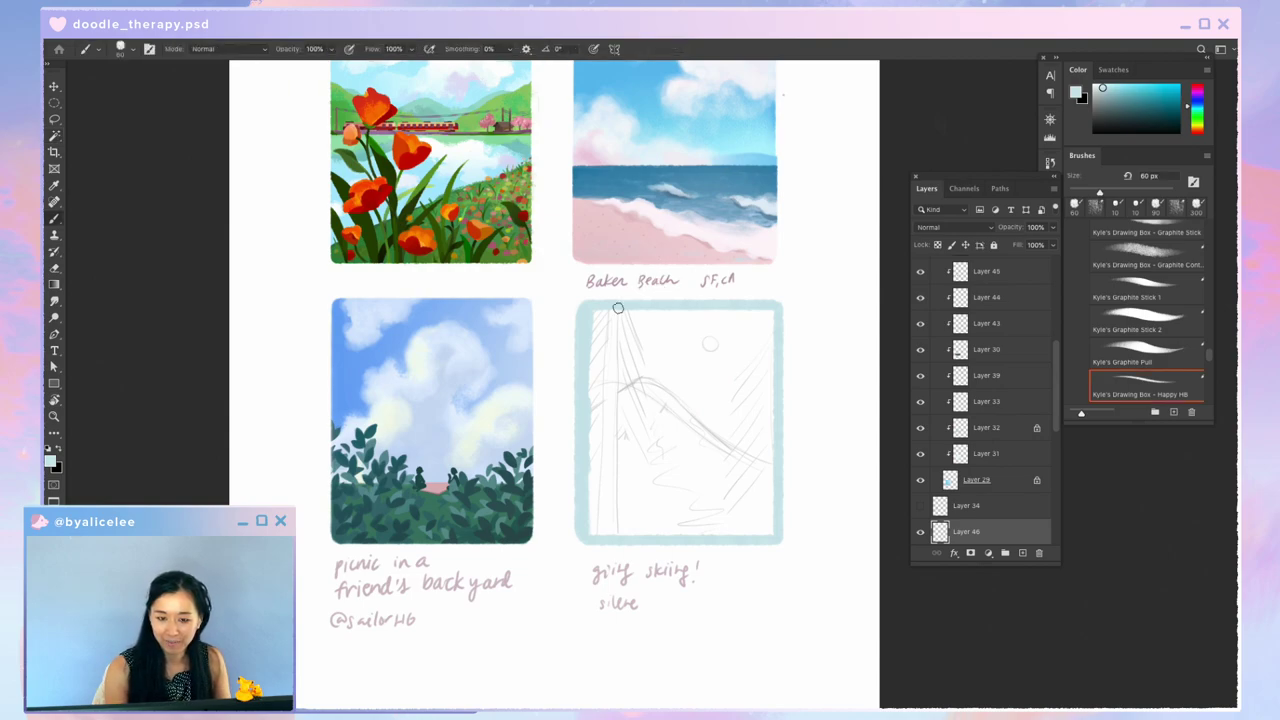
pyautogui.moveTo(619, 312)
pyautogui.mouseDown()
pyautogui.moveTo(586, 371)
pyautogui.moveTo(740, 369)
pyautogui.moveTo(744, 589)
pyautogui.moveTo(558, 585)
pyautogui.moveTo(565, 412)
pyautogui.moveTo(583, 368)
pyautogui.mouseUp()
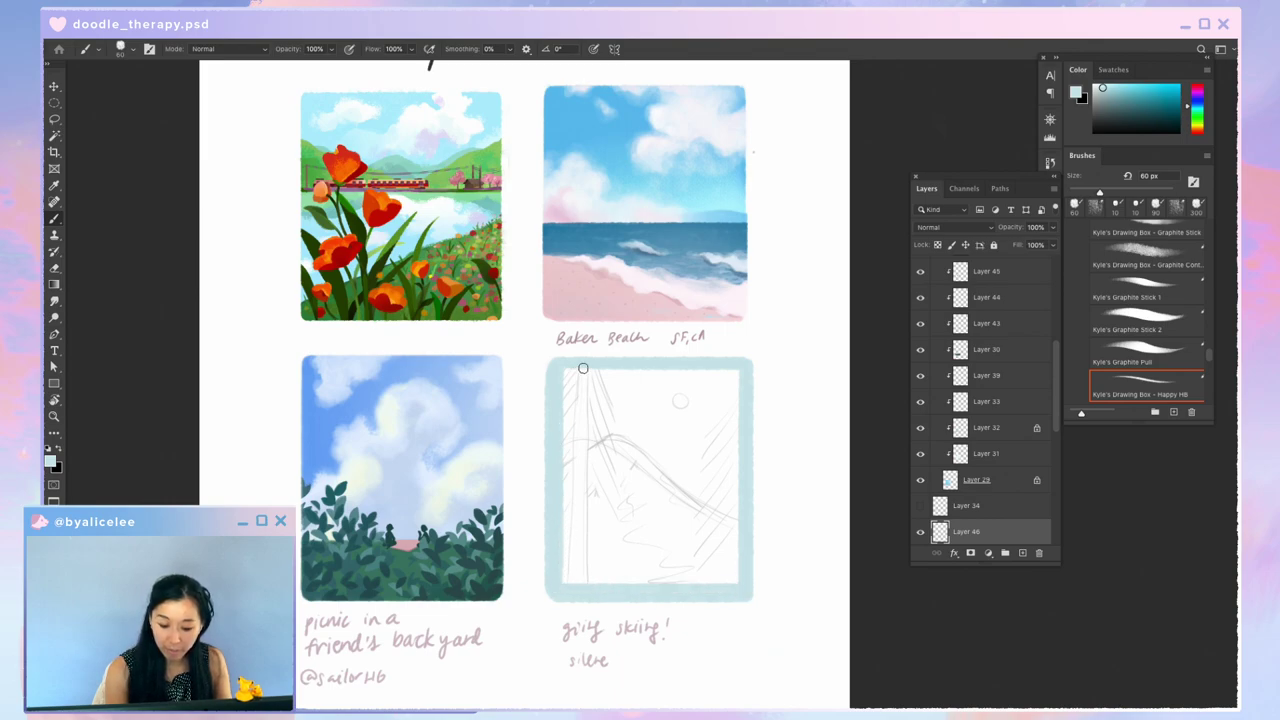
pyautogui.press('w')
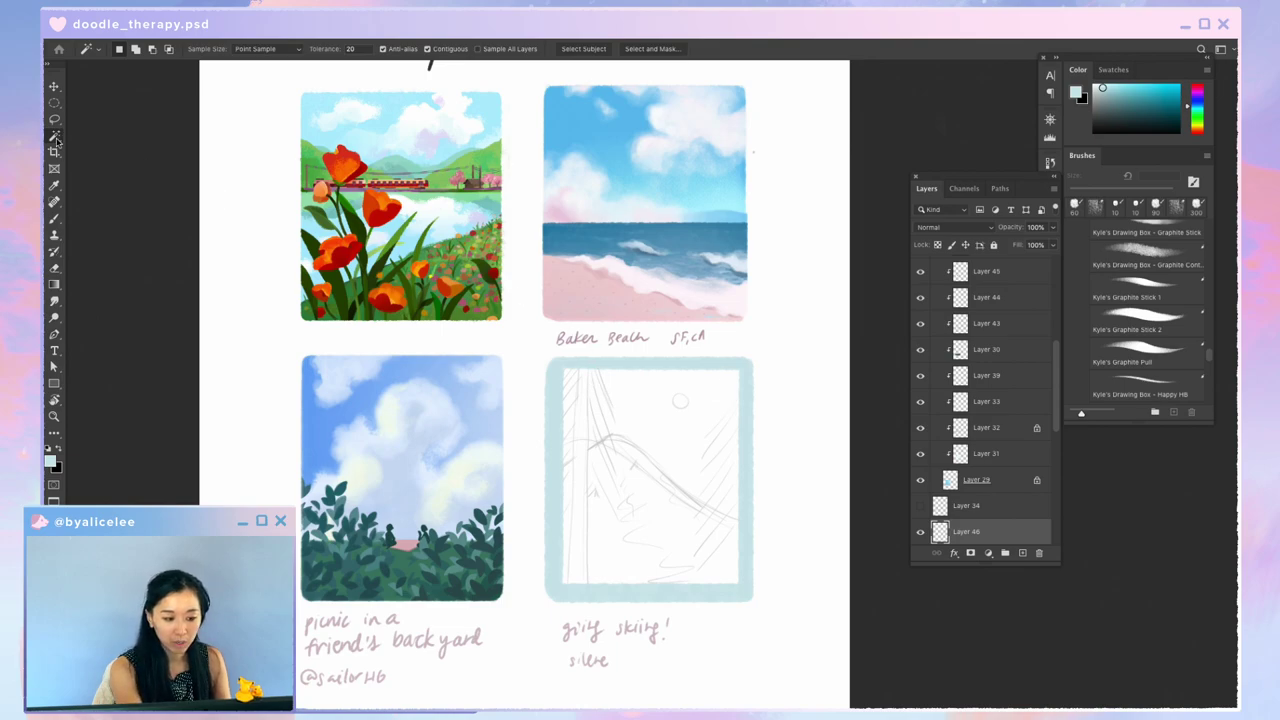
pyautogui.click(700, 418)
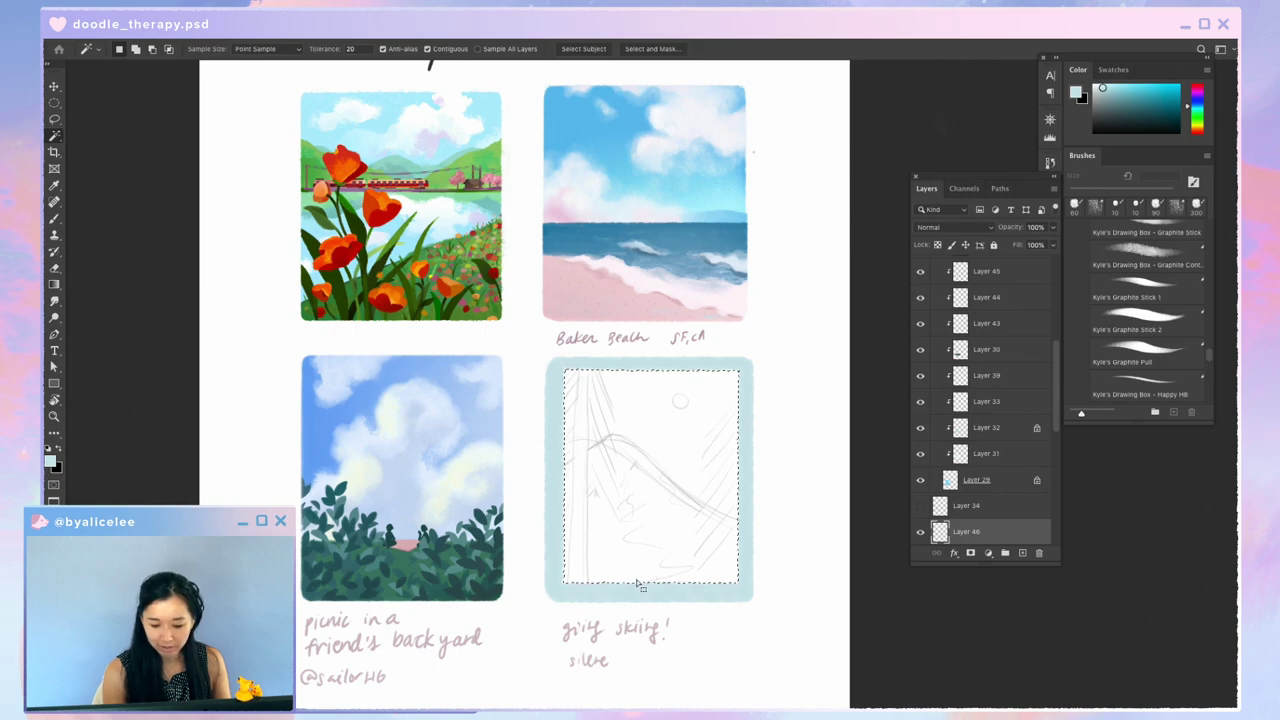
# Step: Expand the selection inside the border outward in repeated passes, starting with 2 pixels
pyautogui.press('super+alt+e')
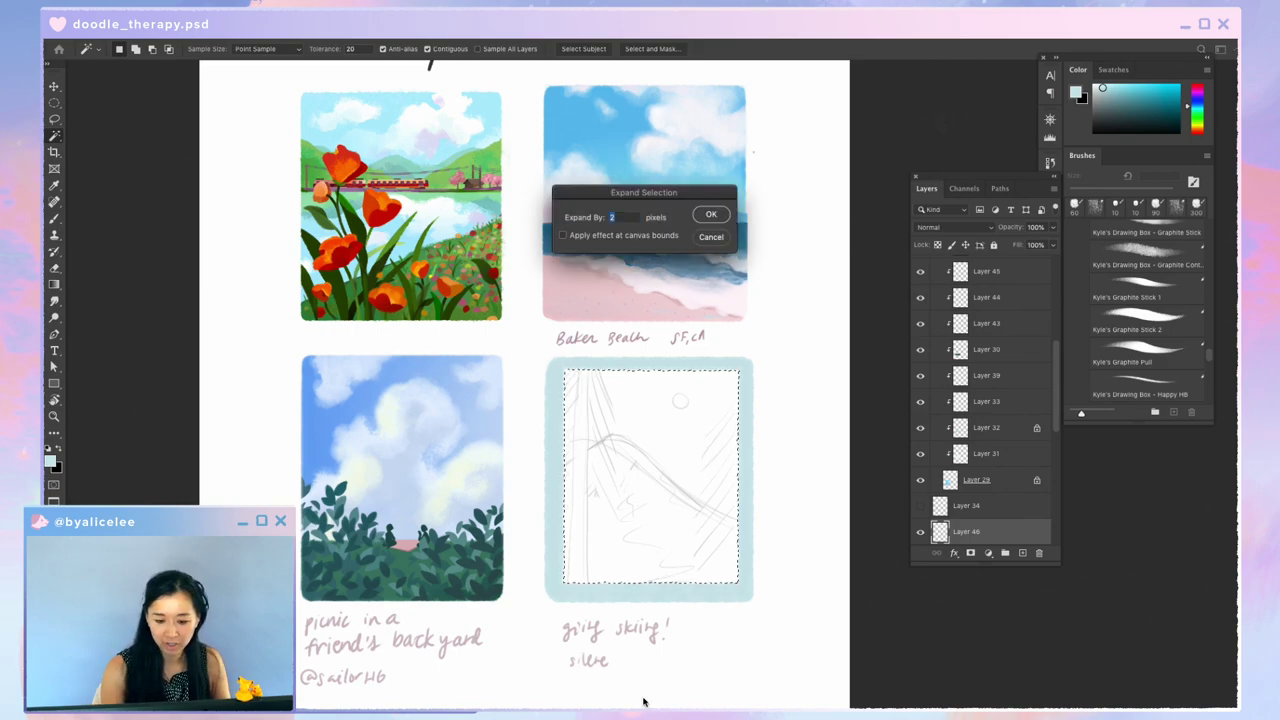
pyautogui.click(711, 214)
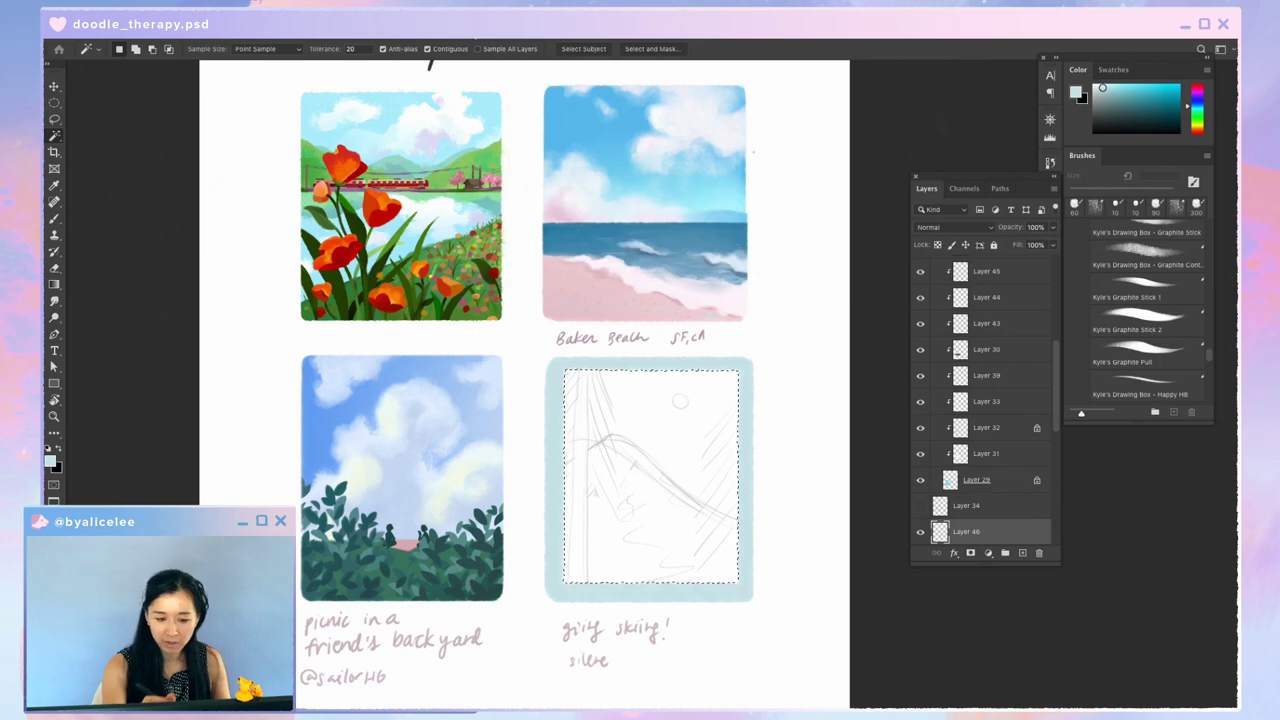
pyautogui.click(480, 42)
pyautogui.write('expand')
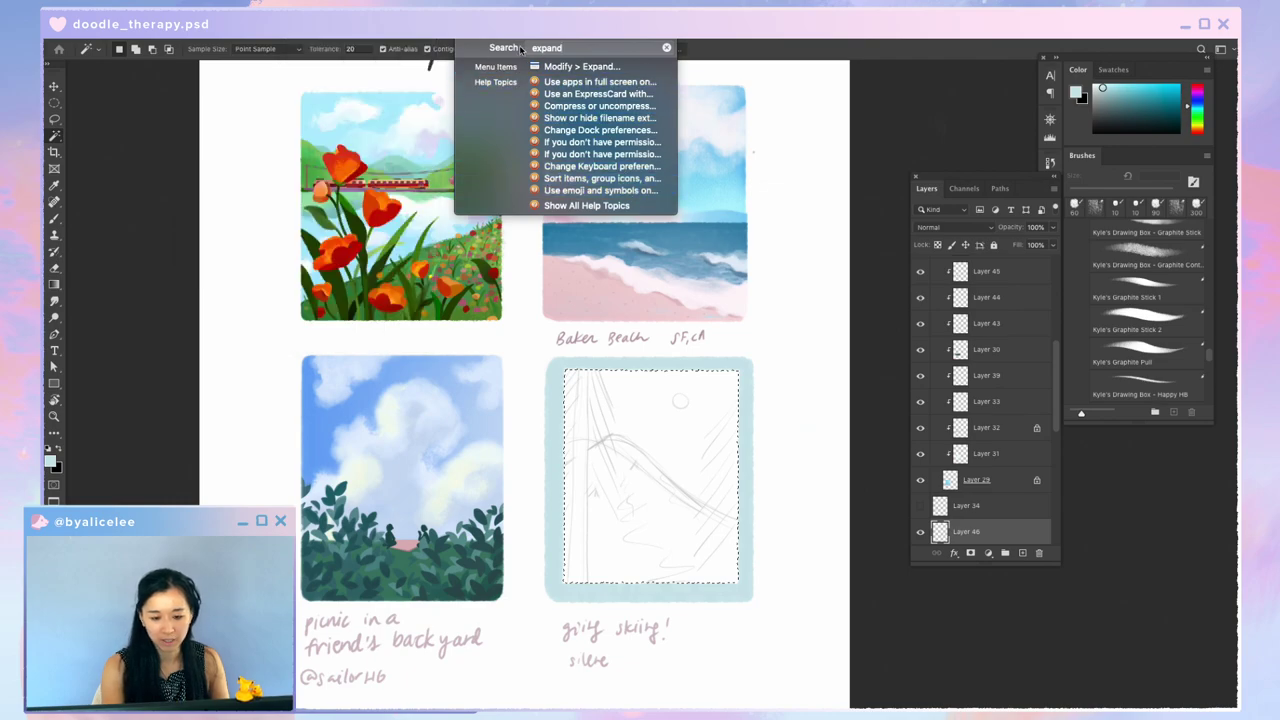
pyautogui.click(689, 368)
pyautogui.press('super+shift+e')
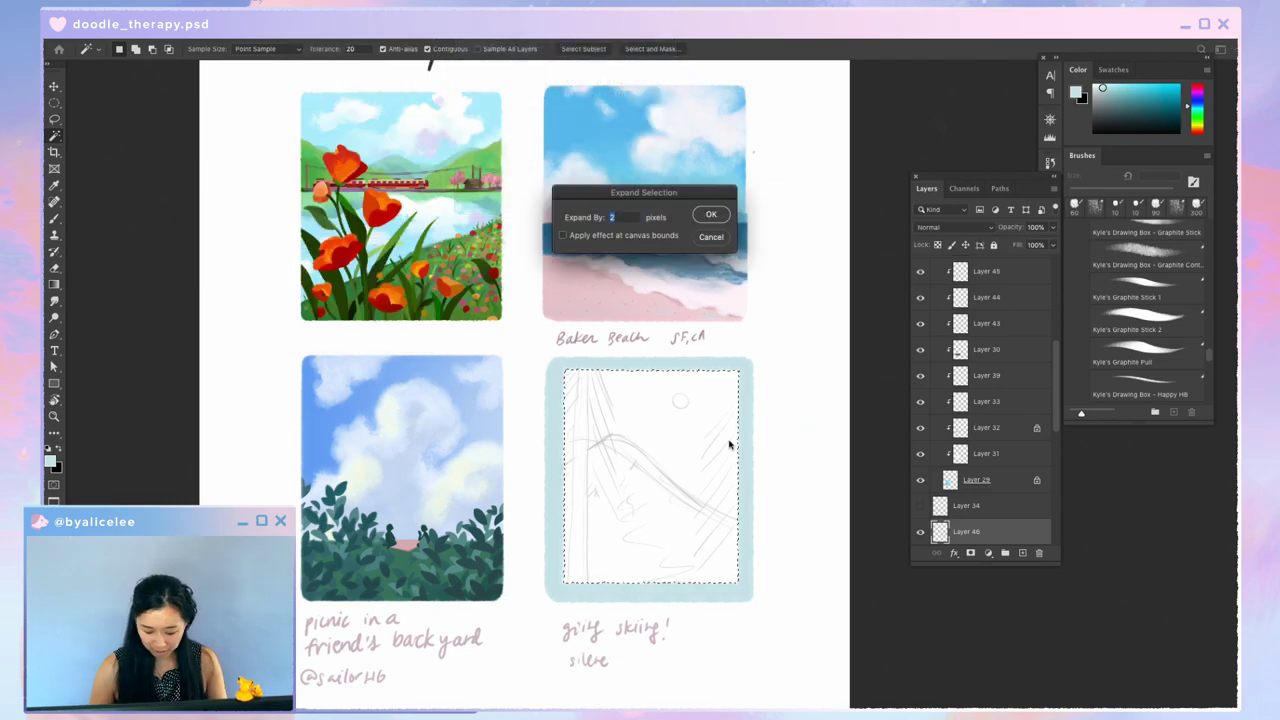
pyautogui.press('Return')
pyautogui.moveTo(781, 478); pyautogui.dragTo(777, 431)
pyautogui.press('super+shift+e')
pyautogui.press('Return')
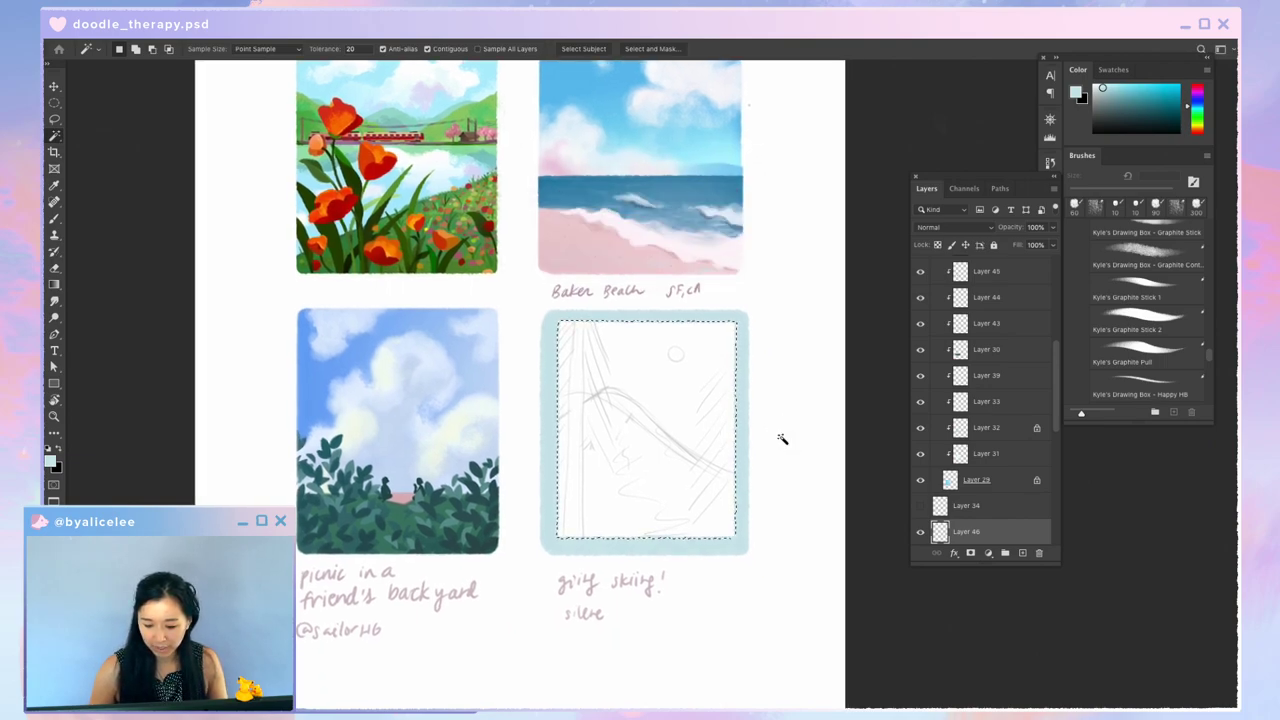
# Step: Try filling the selected interior with the pale blue gradient, inspect the seam along the border, and undo the fill
pyautogui.press('g')
pyautogui.moveTo(664, 412); pyautogui.dragTo(624, 428)
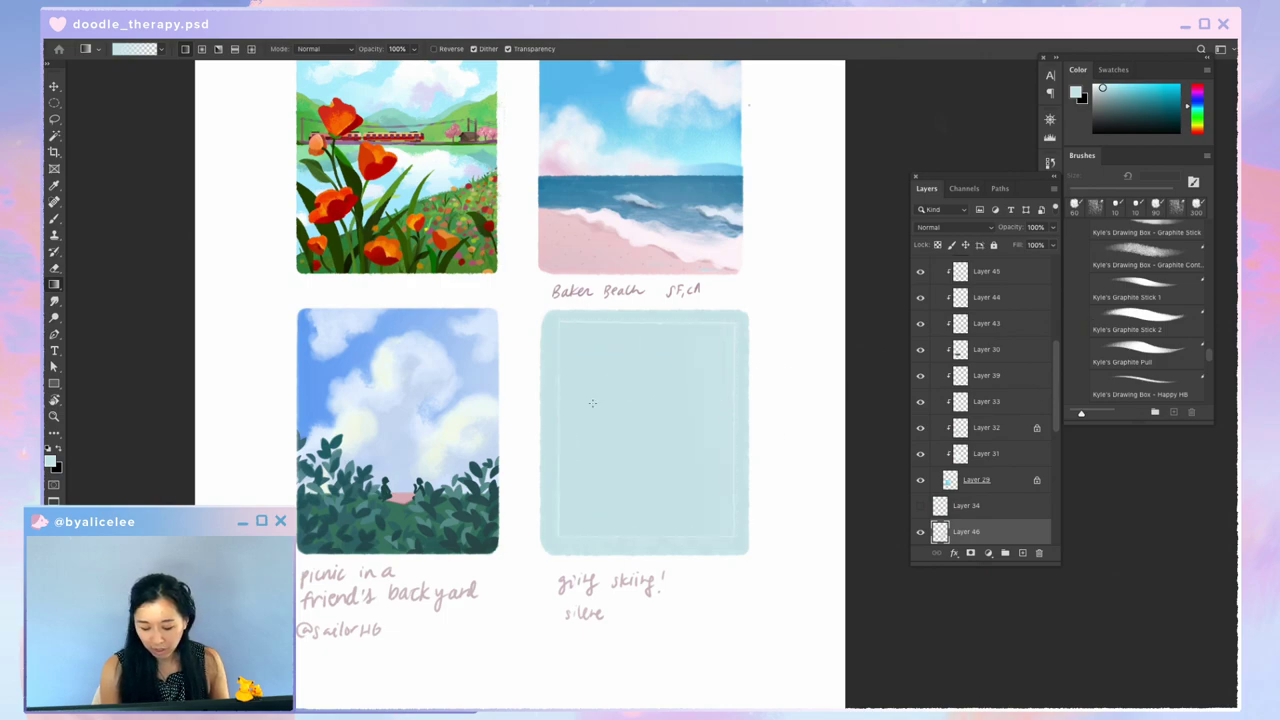
pyautogui.press('b')
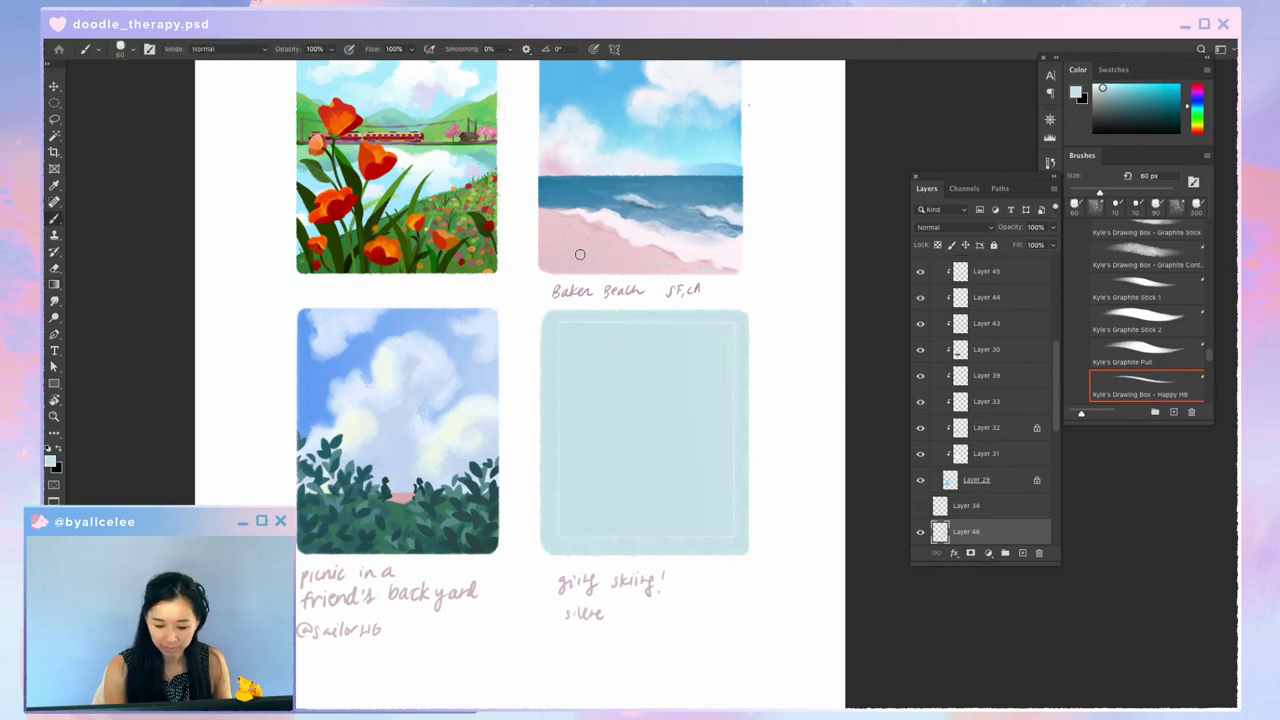
pyautogui.press('super+plus')
pyautogui.moveTo(666, 346); pyautogui.dragTo(636, 316)
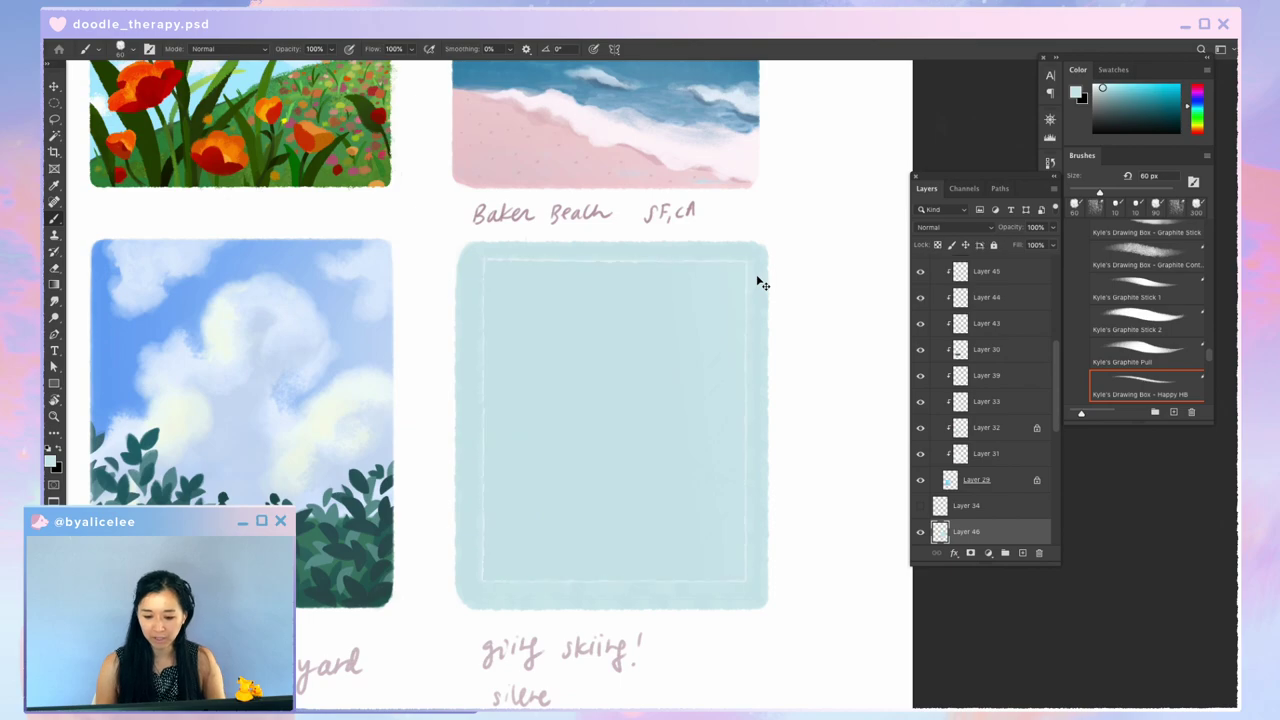
pyautogui.press('super+z')
pyautogui.press('super+z')
# Step: Expand the interior selection further, by 5 pixels, so that it overlaps the painted border
pyautogui.press('super+alt+e')
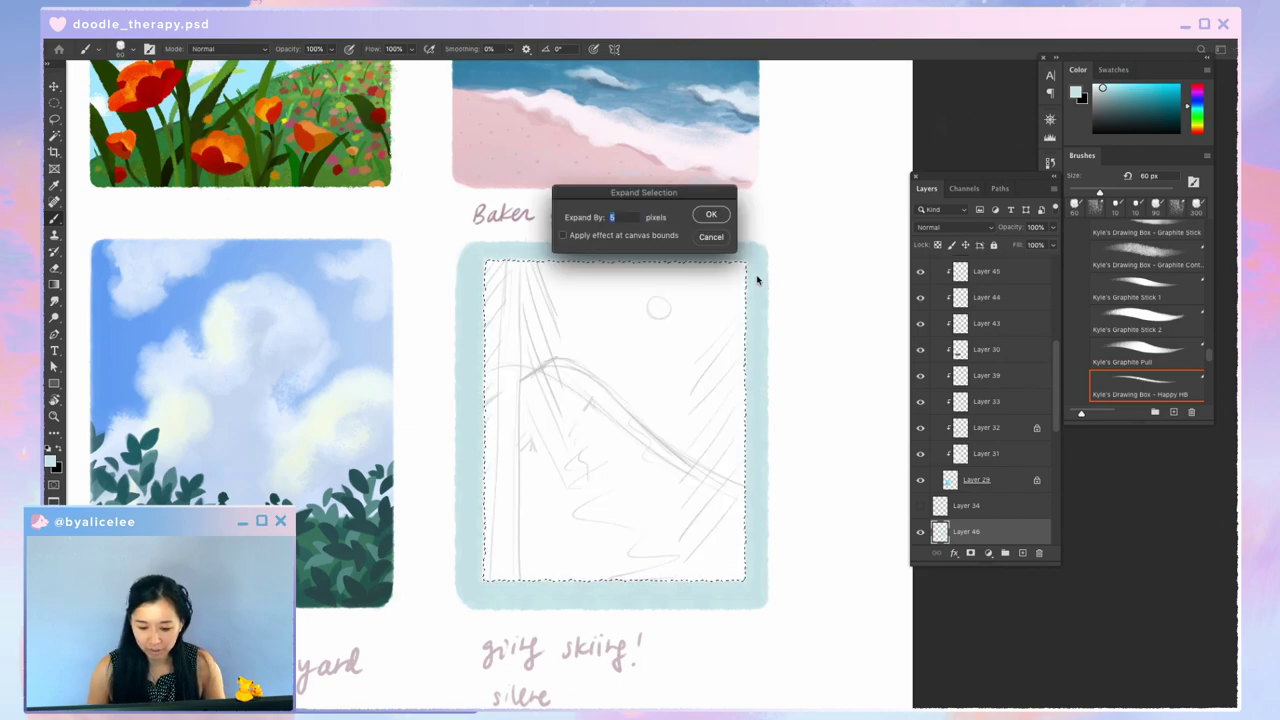
pyautogui.press('Return')
pyautogui.hotkey('alt', 's')
pyautogui.press('m')
pyautogui.press('e')
pyautogui.press('Return')
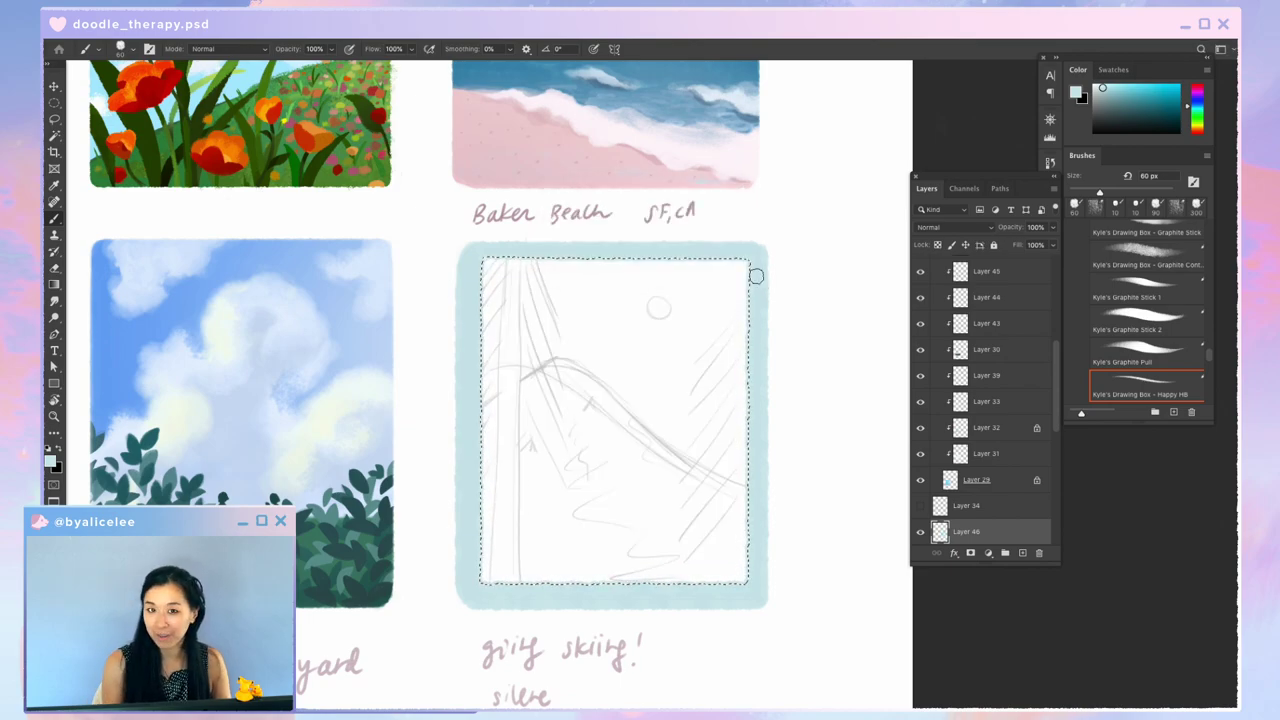
# Step: Fill the expanded selection with the pale blue gradient and deselect it
pyautogui.press('g')
pyautogui.moveTo(562, 415); pyautogui.dragTo(1124, 209)
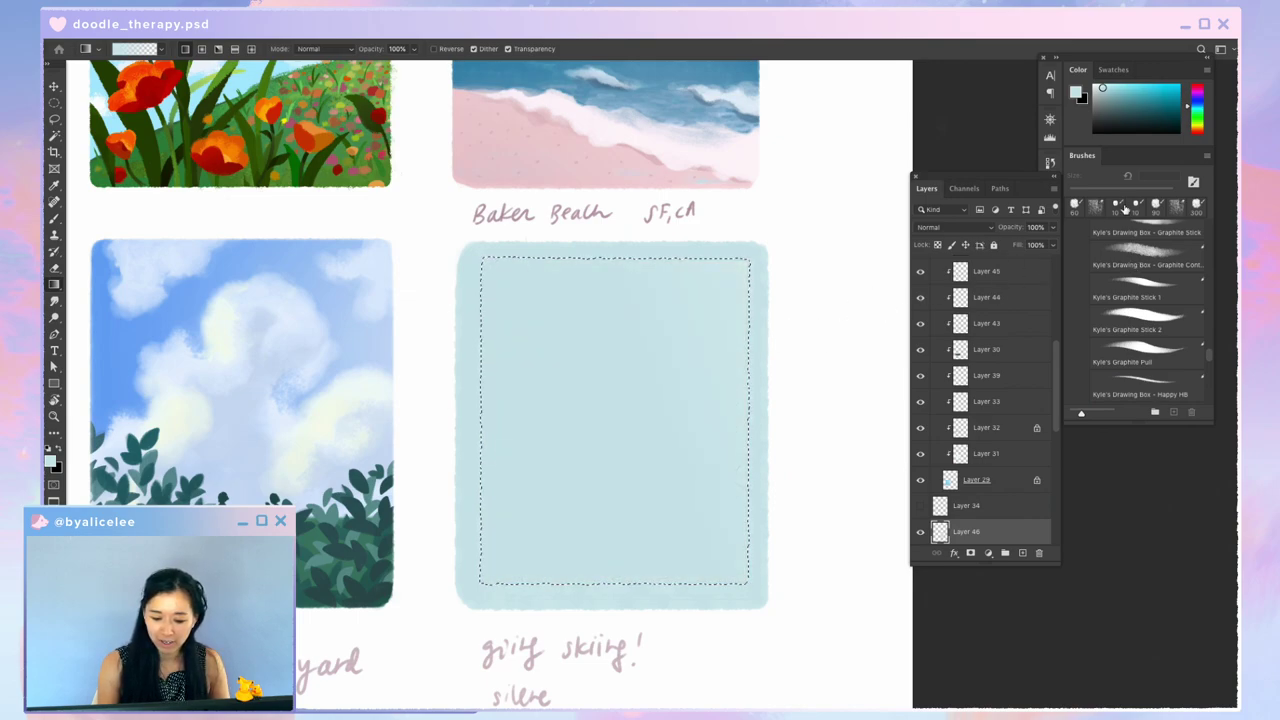
pyautogui.hotkey('ctrl', 'd')
# Step: Collapse Group 3 in the layer stack
pyautogui.press('b')
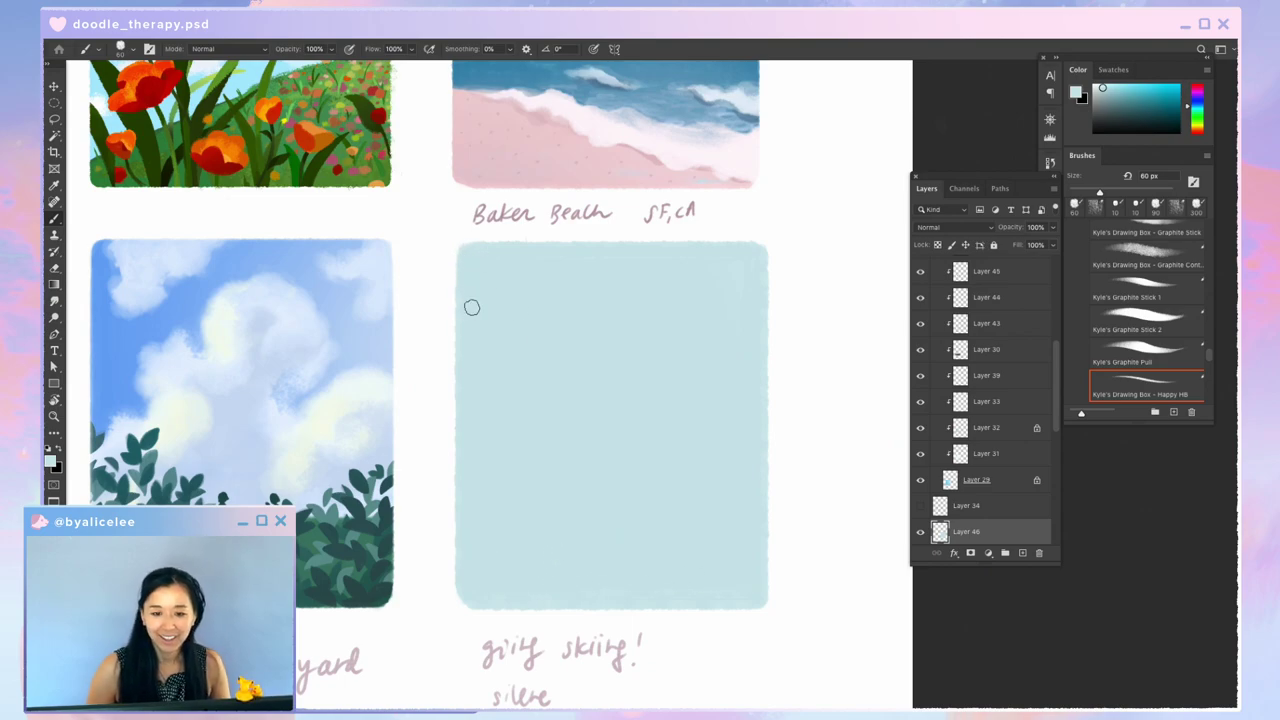
pyautogui.hotkey('ctrl', '-')
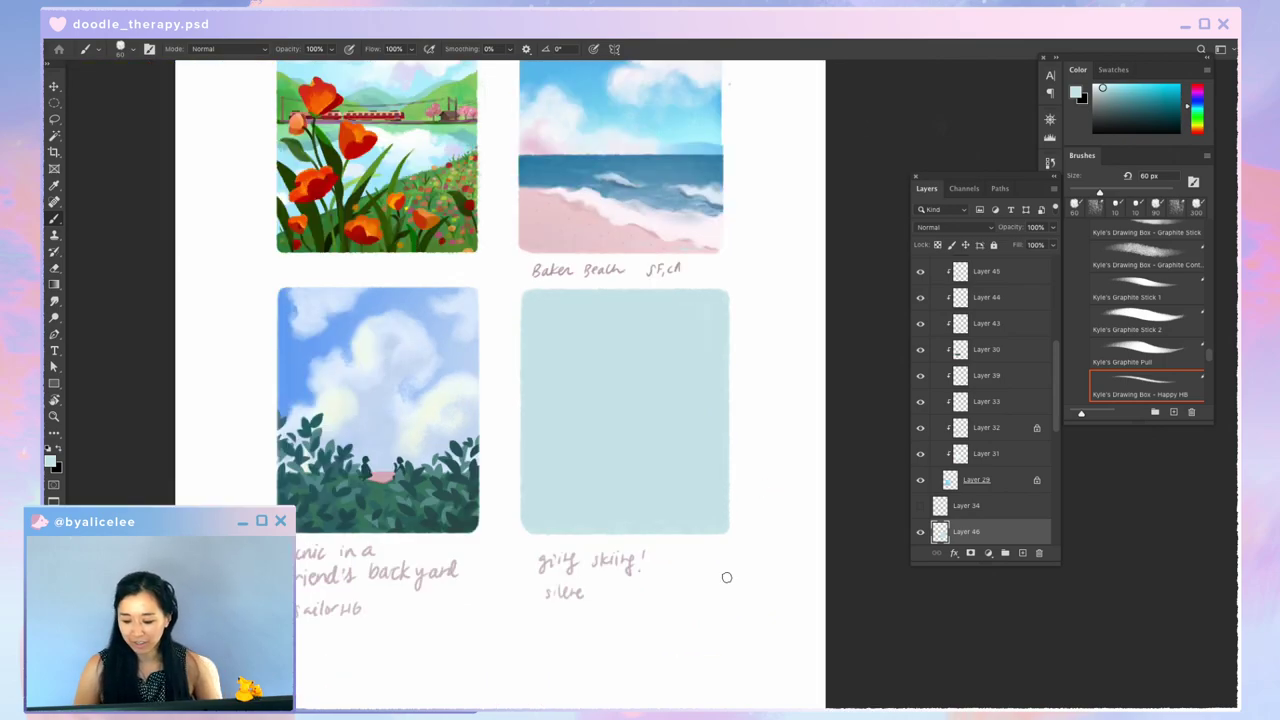
pyautogui.scroll(4, 1040, 400)
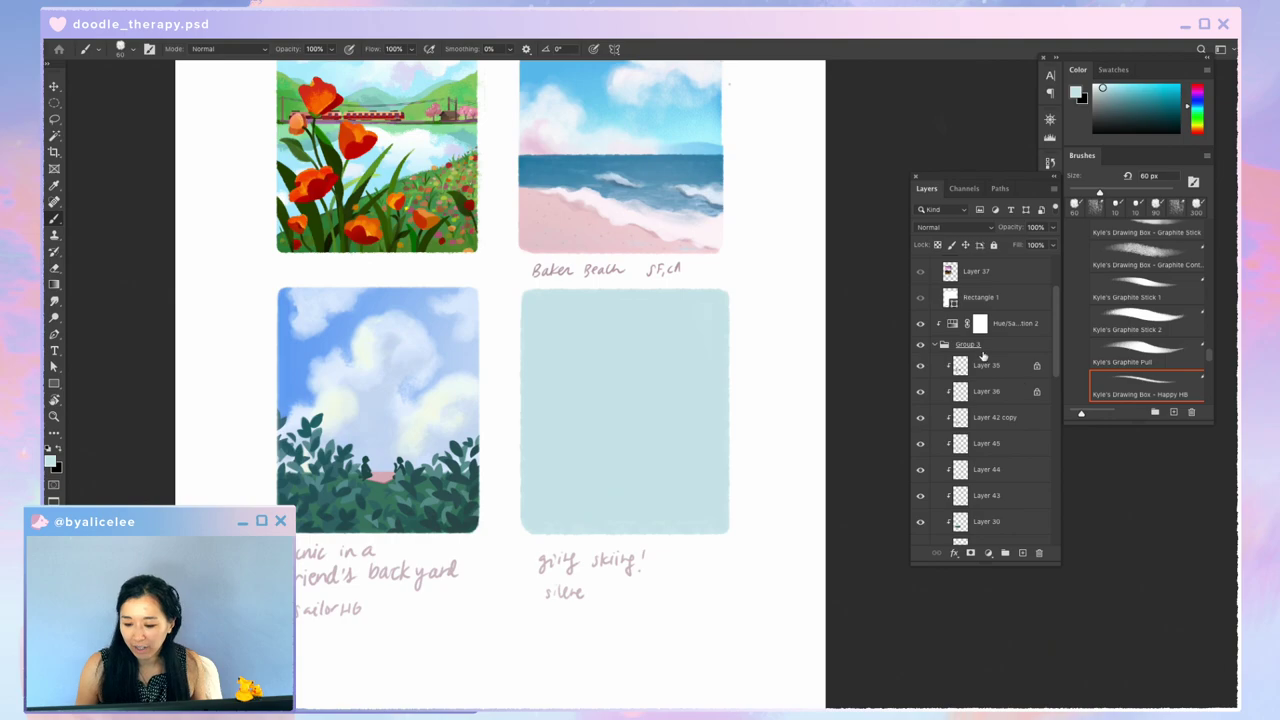
pyautogui.click(936, 345)
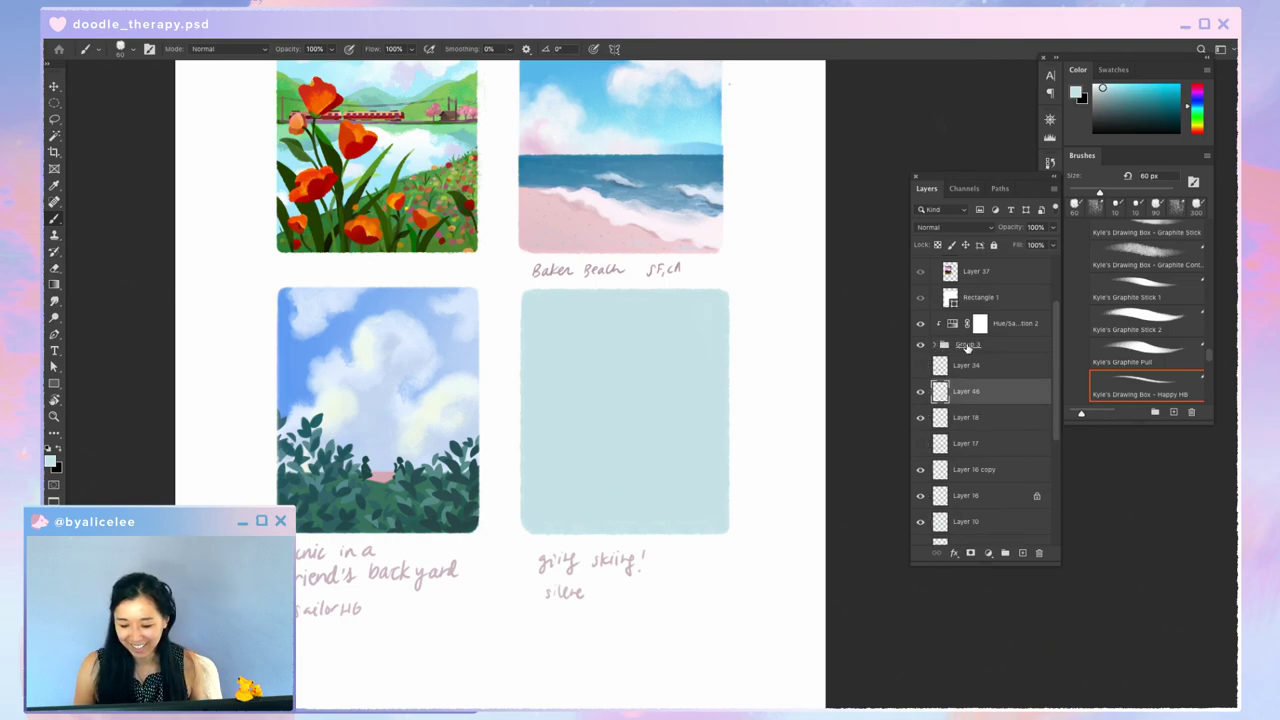
# Step: Toggle Group 3's visibility and look through its layers to identify which postcard it holds
pyautogui.click(920, 345)
pyautogui.click(920, 345)
pyautogui.doubleClick(970, 344)
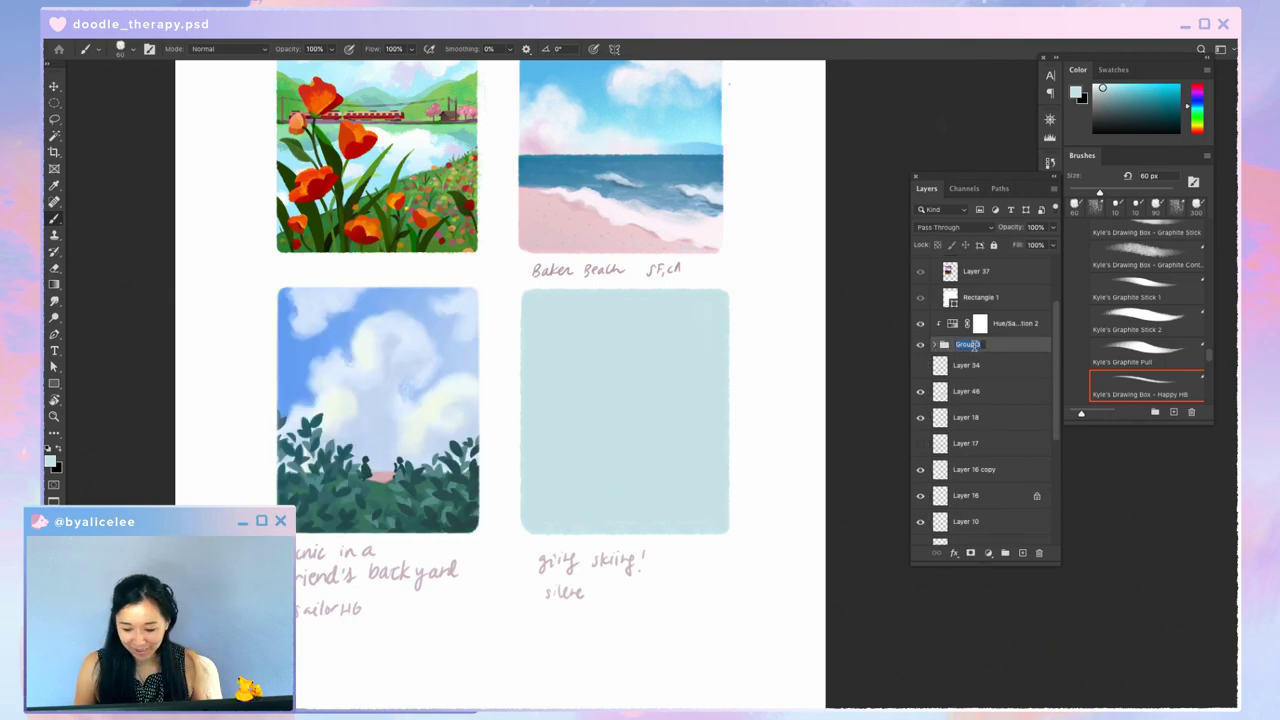
pyautogui.click(945, 344)
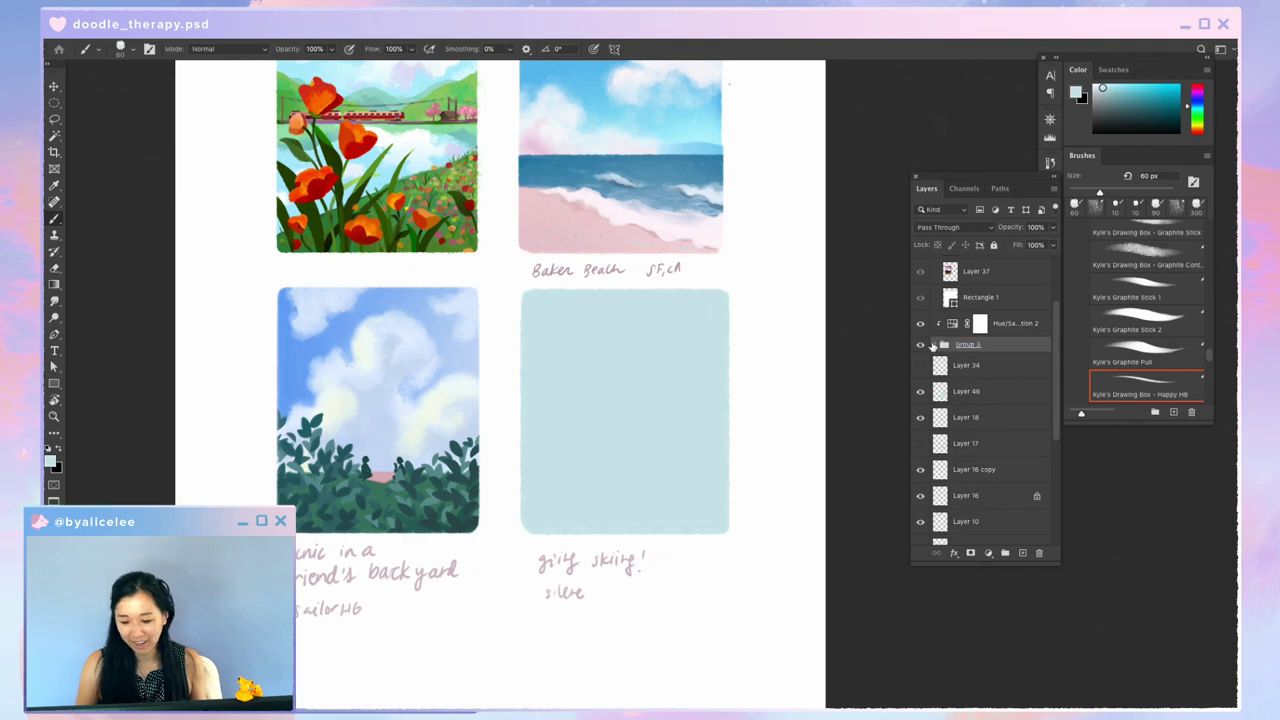
pyautogui.click(934, 345)
pyautogui.scroll(-5, 986, 375)
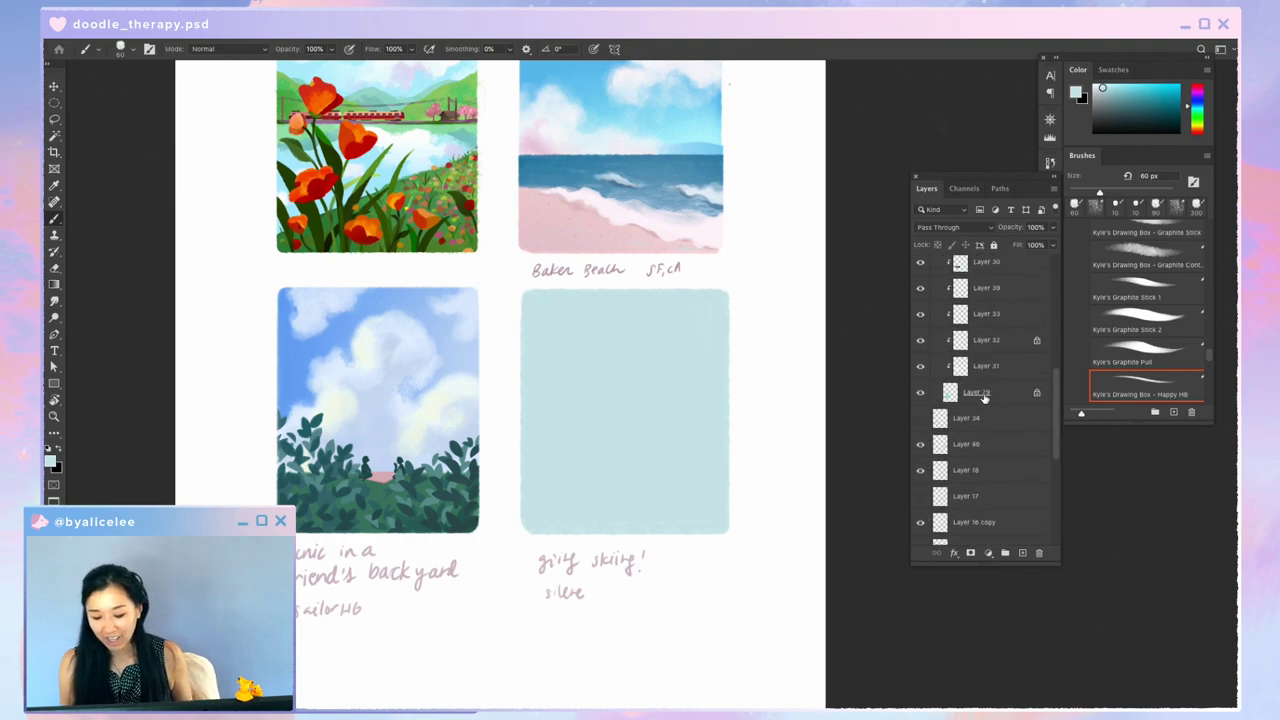
pyautogui.scroll(5, 983, 358)
pyautogui.scroll(3, 837, 365)
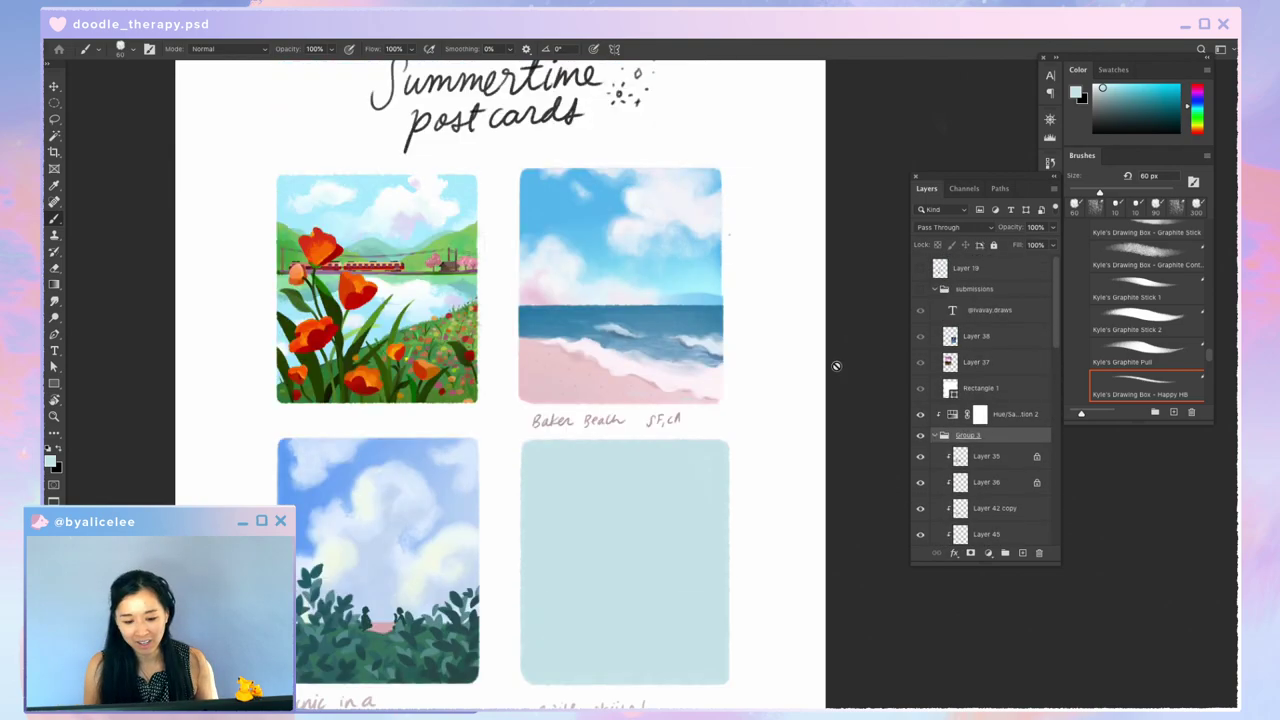
pyautogui.scroll(-3, 674, 449)
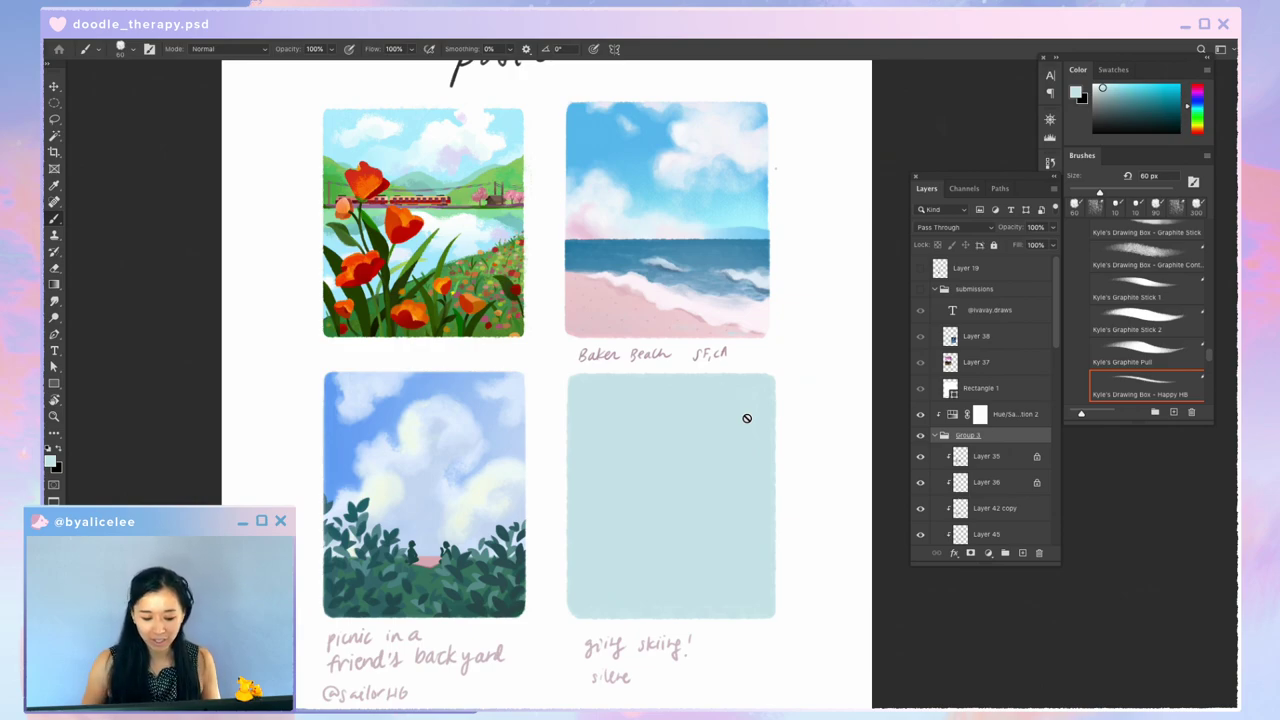
# Step: Auto-select the artwork on the cloudy picnic postcard to locate its layer within Group 3
pyautogui.press('v')
pyautogui.click(415, 492)
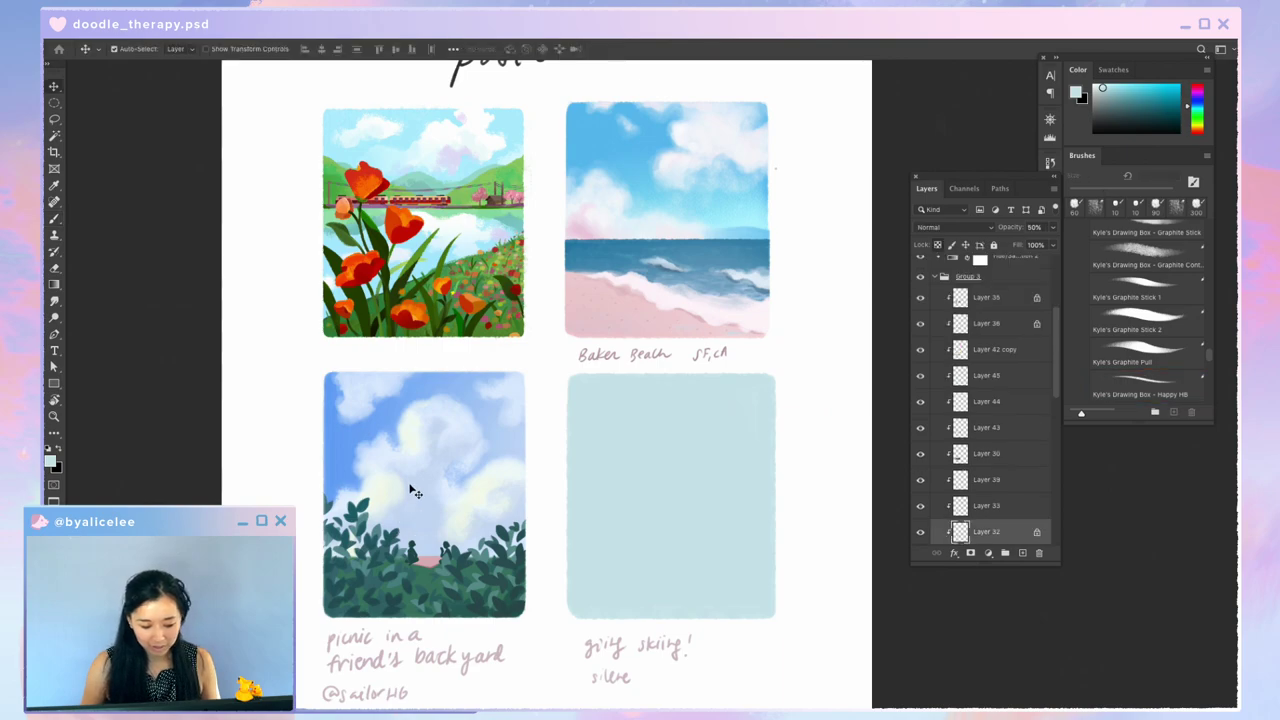
pyautogui.click(265, 434)
pyautogui.moveTo(391, 494)
pyautogui.mouseDown()
pyautogui.moveTo(418, 502)
pyautogui.moveTo(403, 471)
pyautogui.moveTo(435, 455)
pyautogui.moveTo(420, 431)
pyautogui.moveTo(451, 417)
pyautogui.moveTo(528, 486)
pyautogui.moveTo(374, 414)
pyautogui.moveTo(240, 397)
pyautogui.moveTo(420, 437)
pyautogui.moveTo(509, 436)
pyautogui.moveTo(666, 514)
pyautogui.moveTo(654, 509)
pyautogui.mouseUp()
pyautogui.scroll(3, 946, 420)
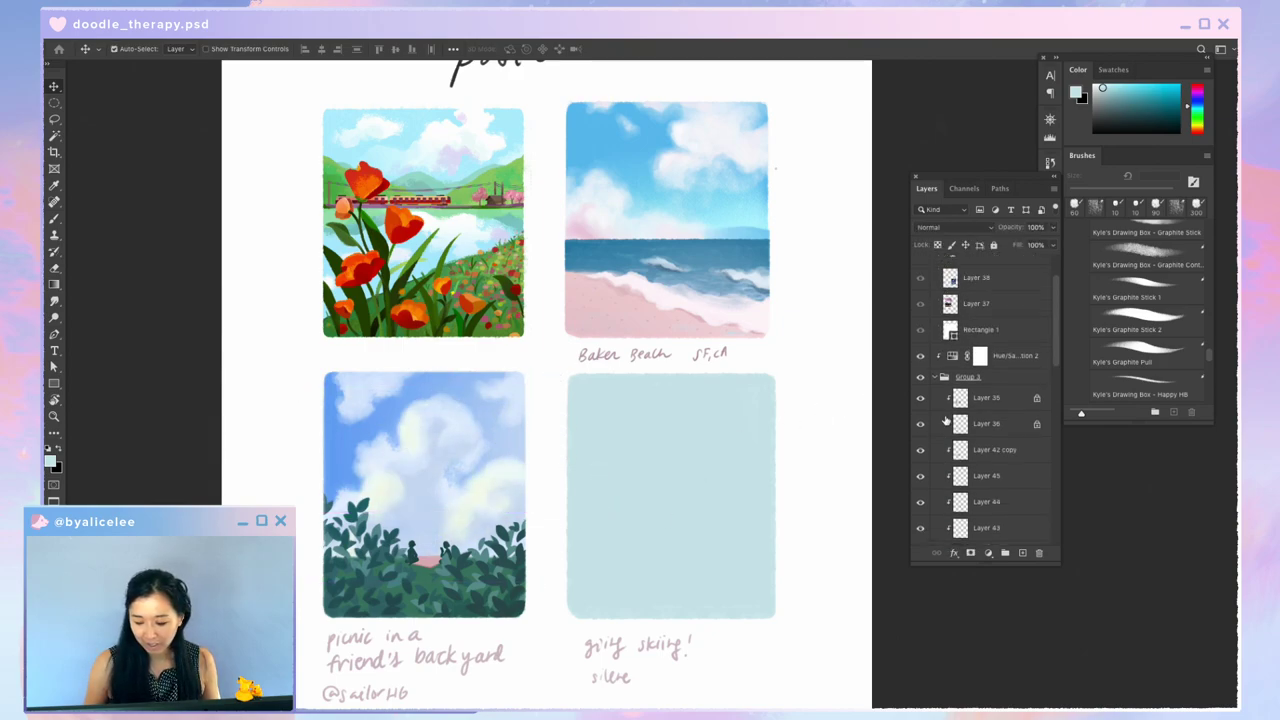
# Step: Collapse Group 3, check its visibility on the canvas, and rename it "03 picnic"
pyautogui.click(937, 365)
pyautogui.click(935, 377)
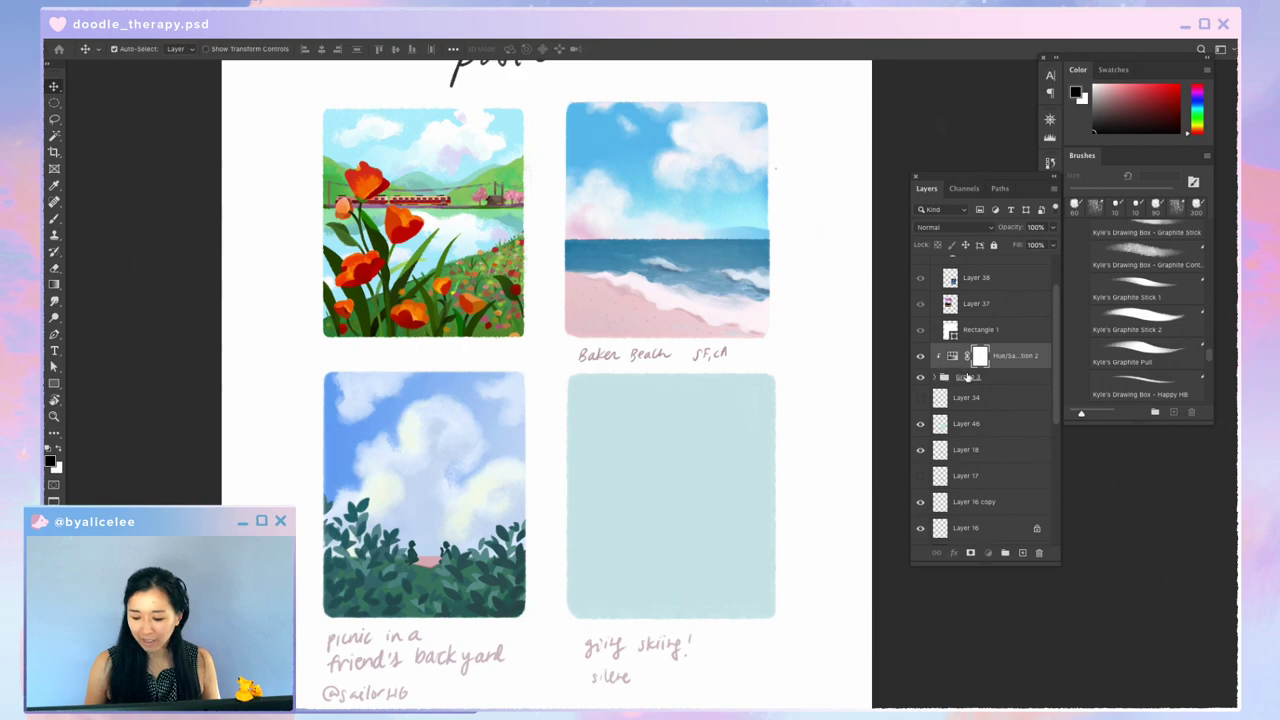
pyautogui.click(966, 377)
pyautogui.click(947, 359)
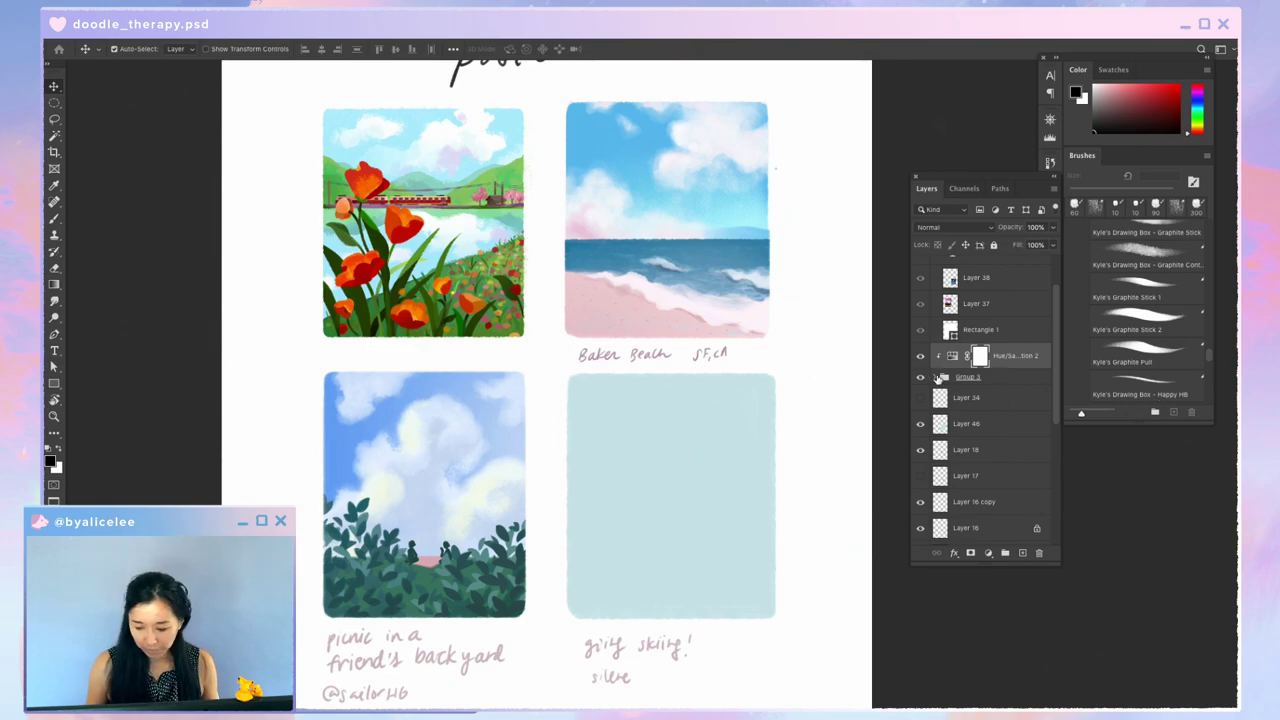
pyautogui.click(931, 377)
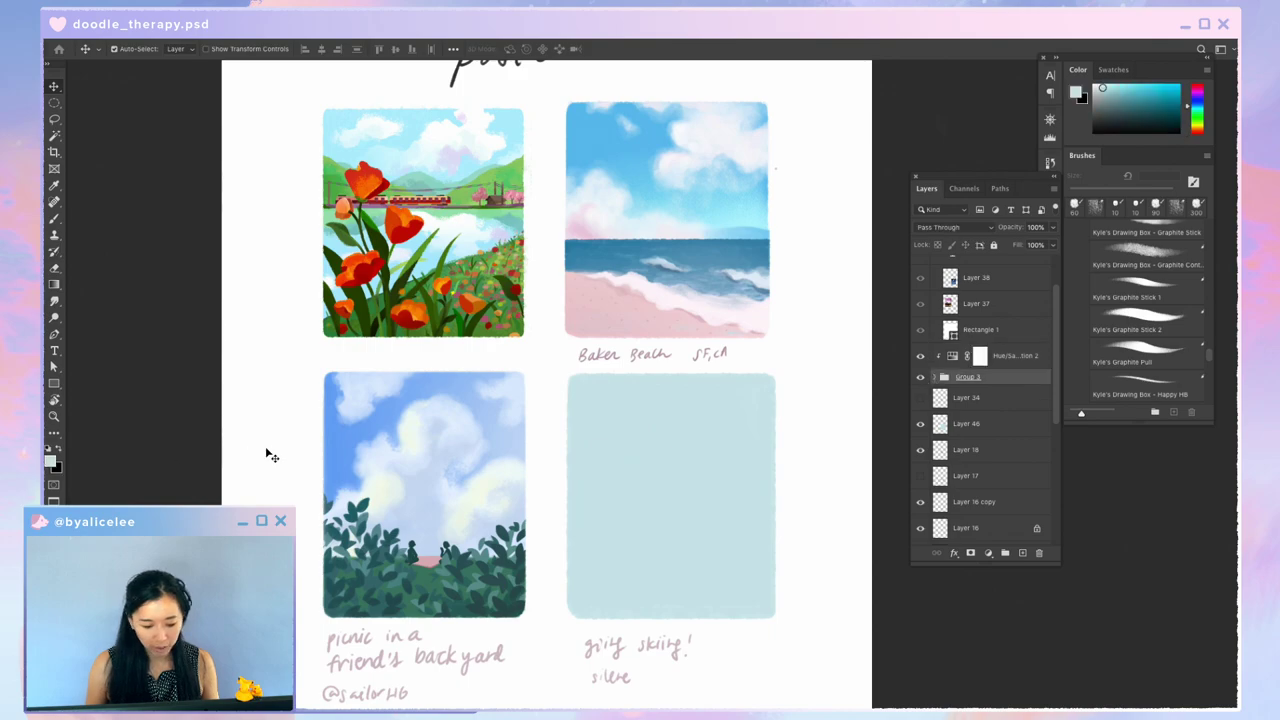
pyautogui.click(920, 377)
pyautogui.click(920, 377)
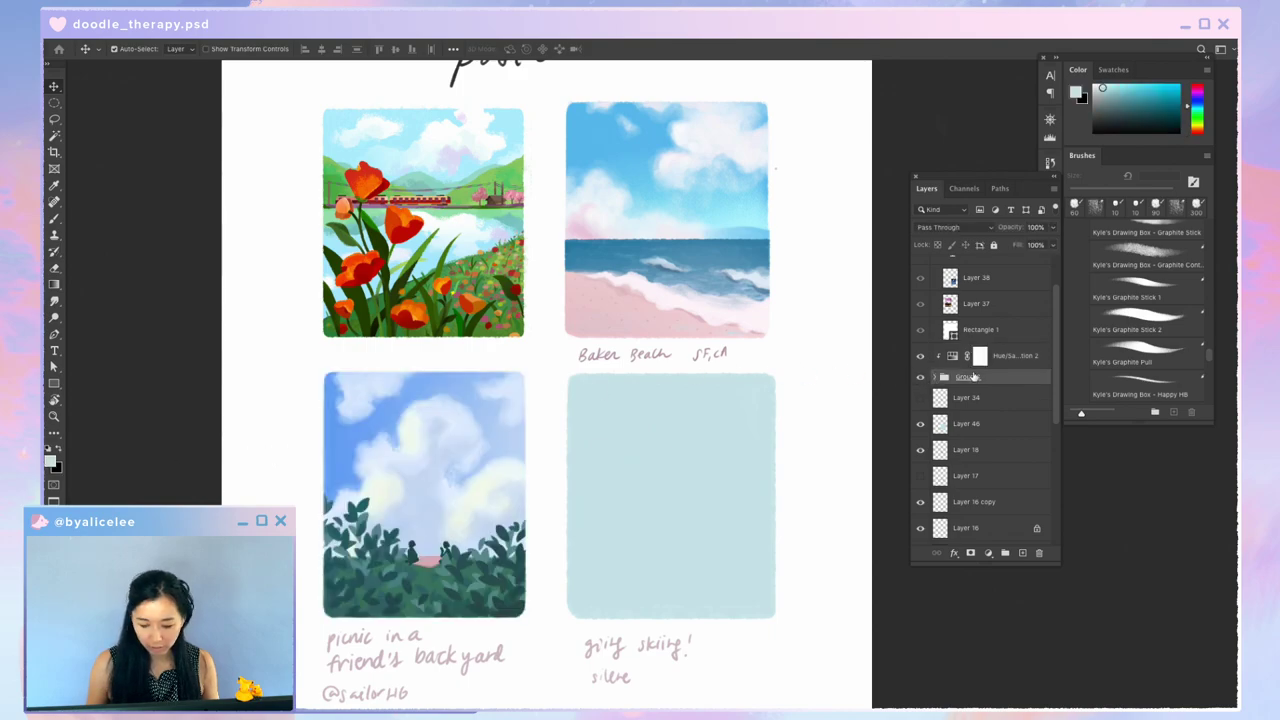
pyautogui.doubleClick(970, 377)
pyautogui.write('p')
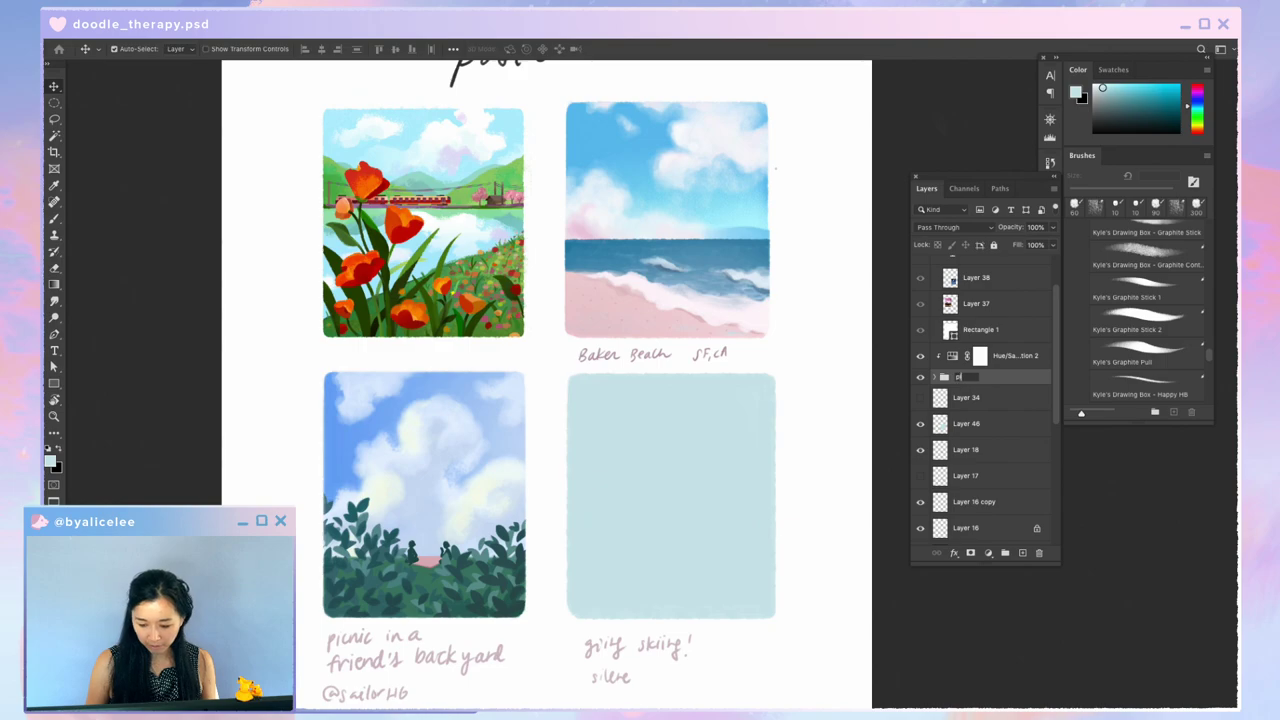
pyautogui.write('3 picnic')
pyautogui.press('Return')
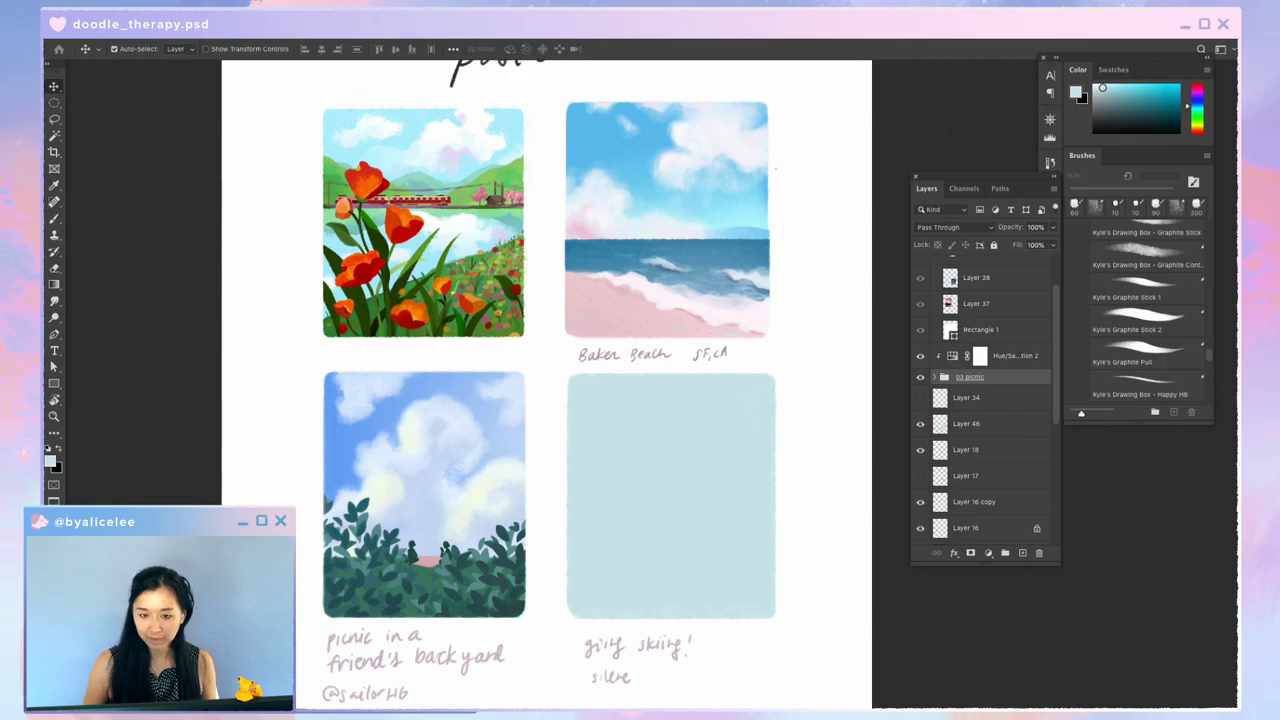
# Step: Select Layer 46, the pale blue base of the skiing postcard
pyautogui.click(936, 380)
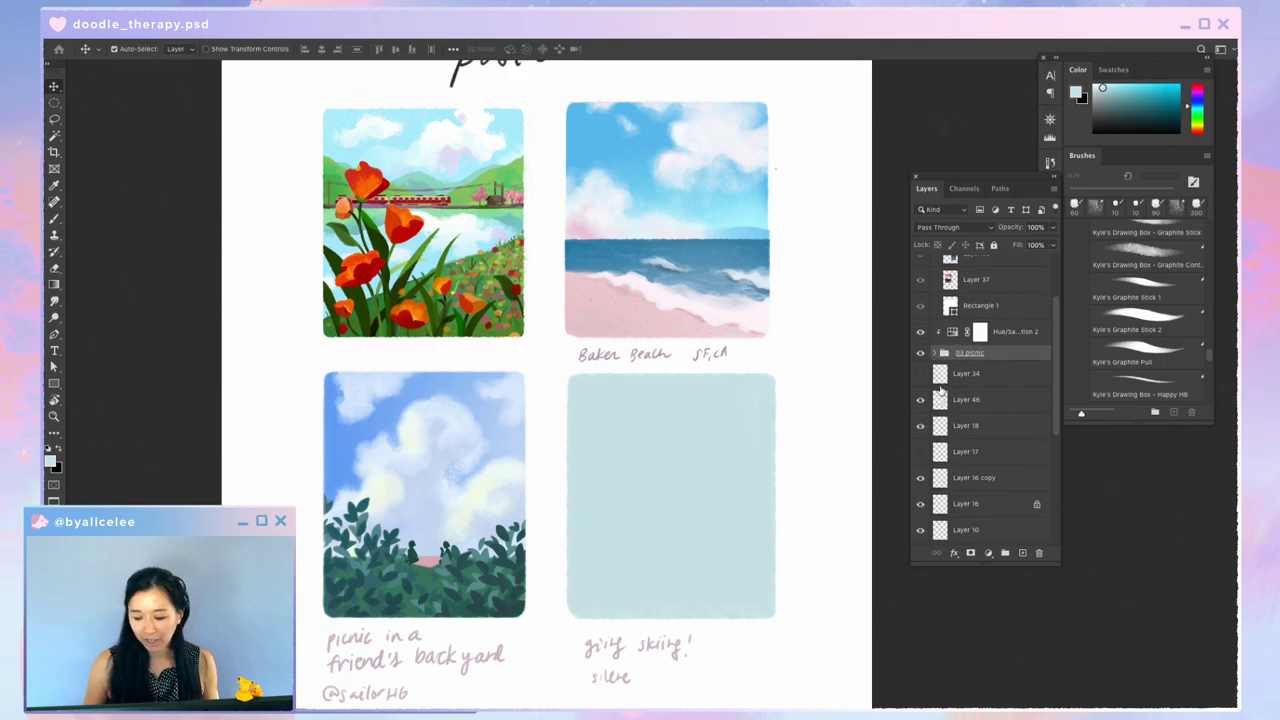
pyautogui.click(948, 406)
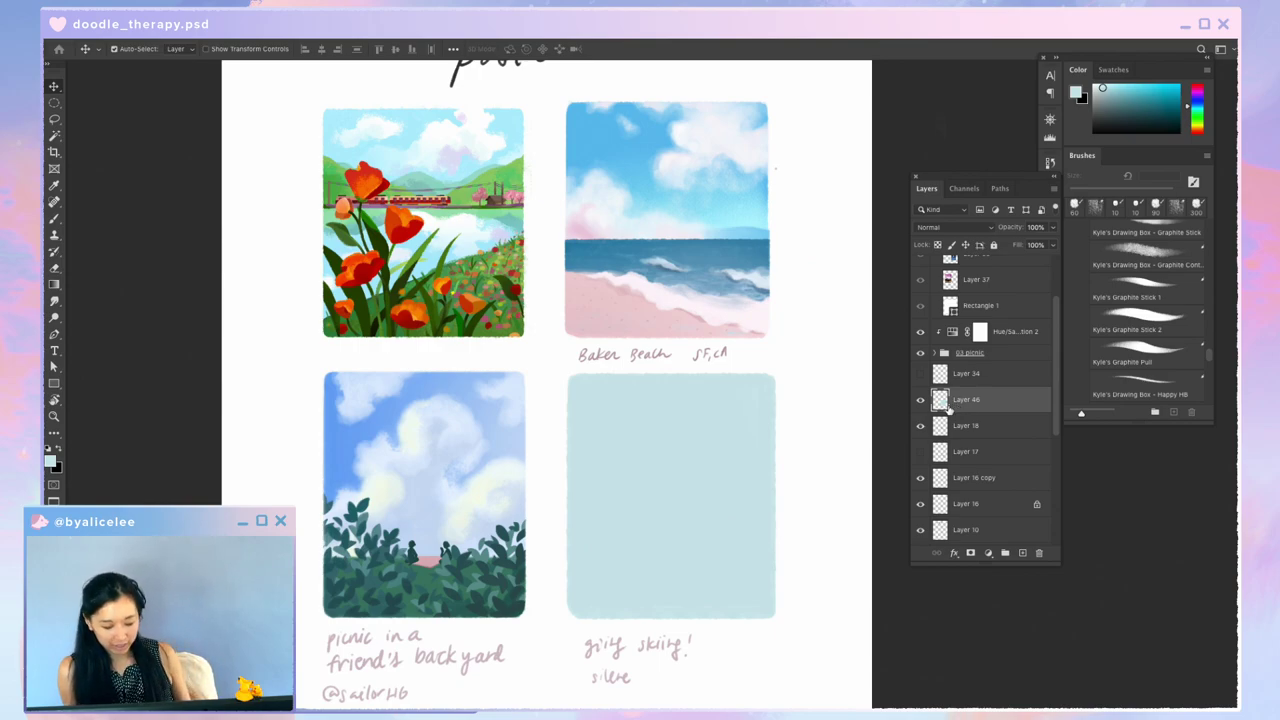
pyautogui.moveTo(712, 518)
pyautogui.mouseDown()
pyautogui.moveTo(735, 518)
pyautogui.moveTo(716, 526)
pyautogui.mouseUp()
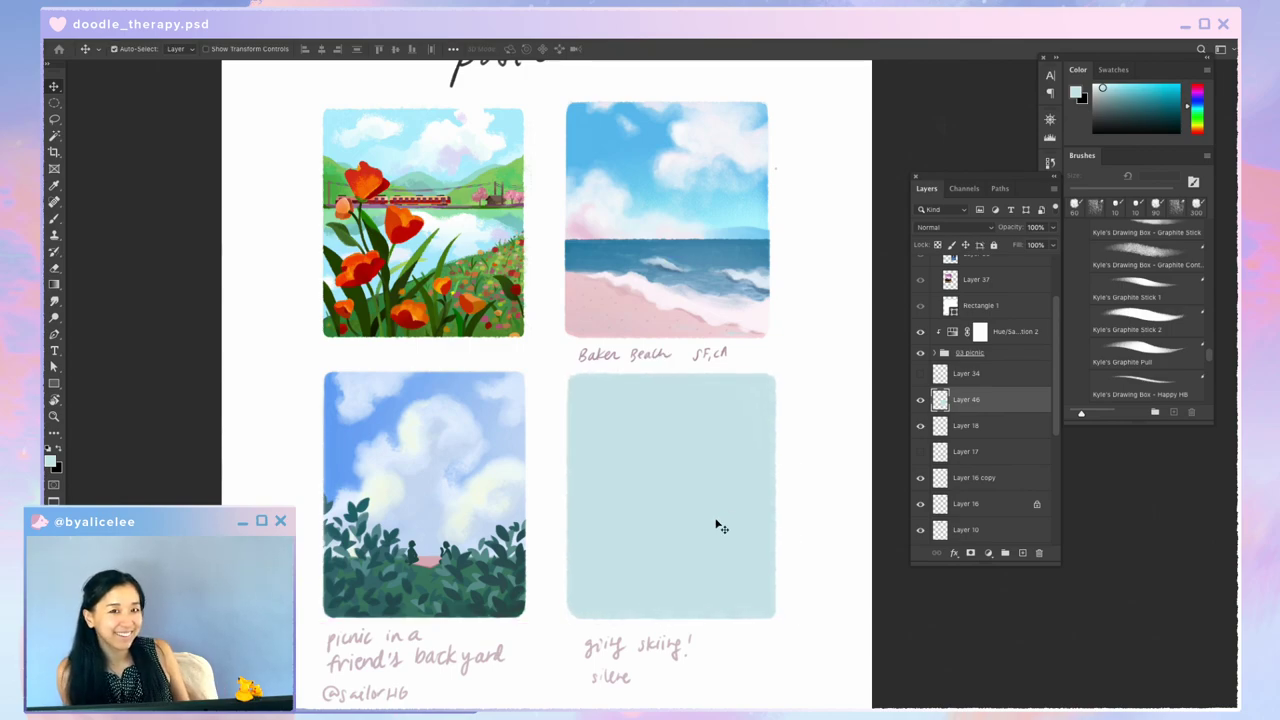
# Step: Collapse Group 2, toggle its visibility to identify its artwork, and rename it "beach"
pyautogui.scroll(-1, 996, 408)
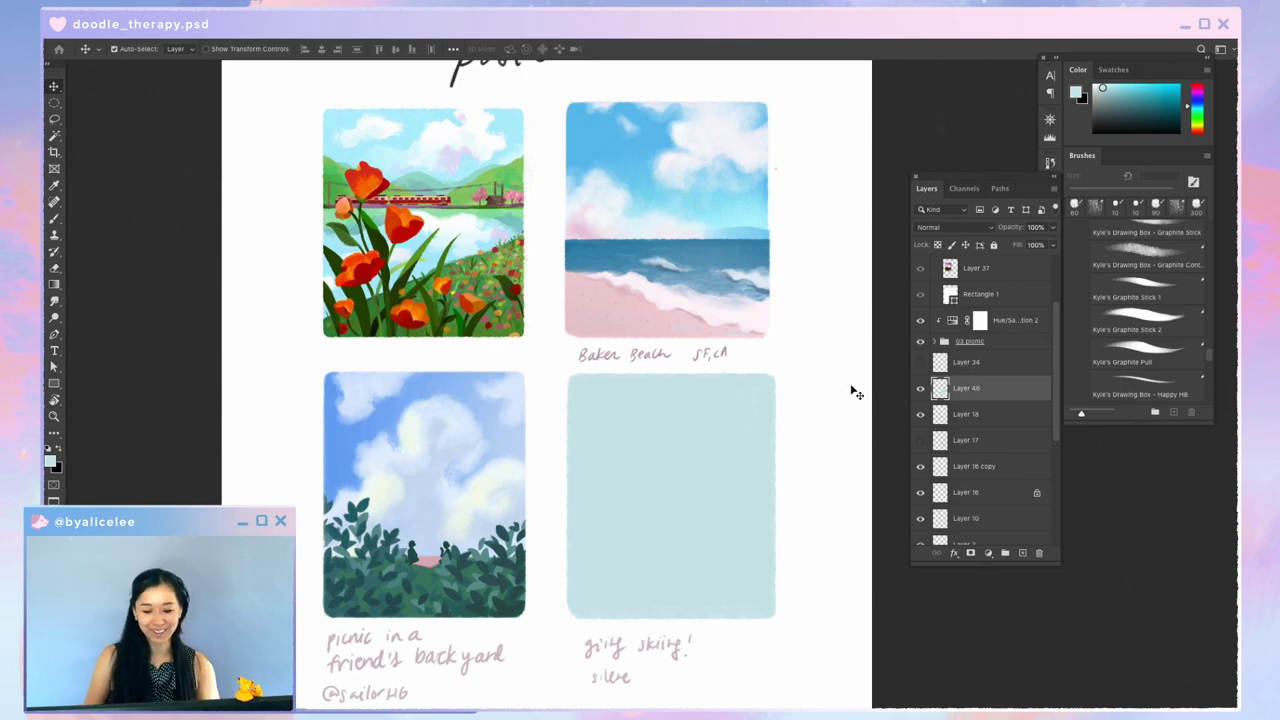
pyautogui.scroll(-3, 940, 440)
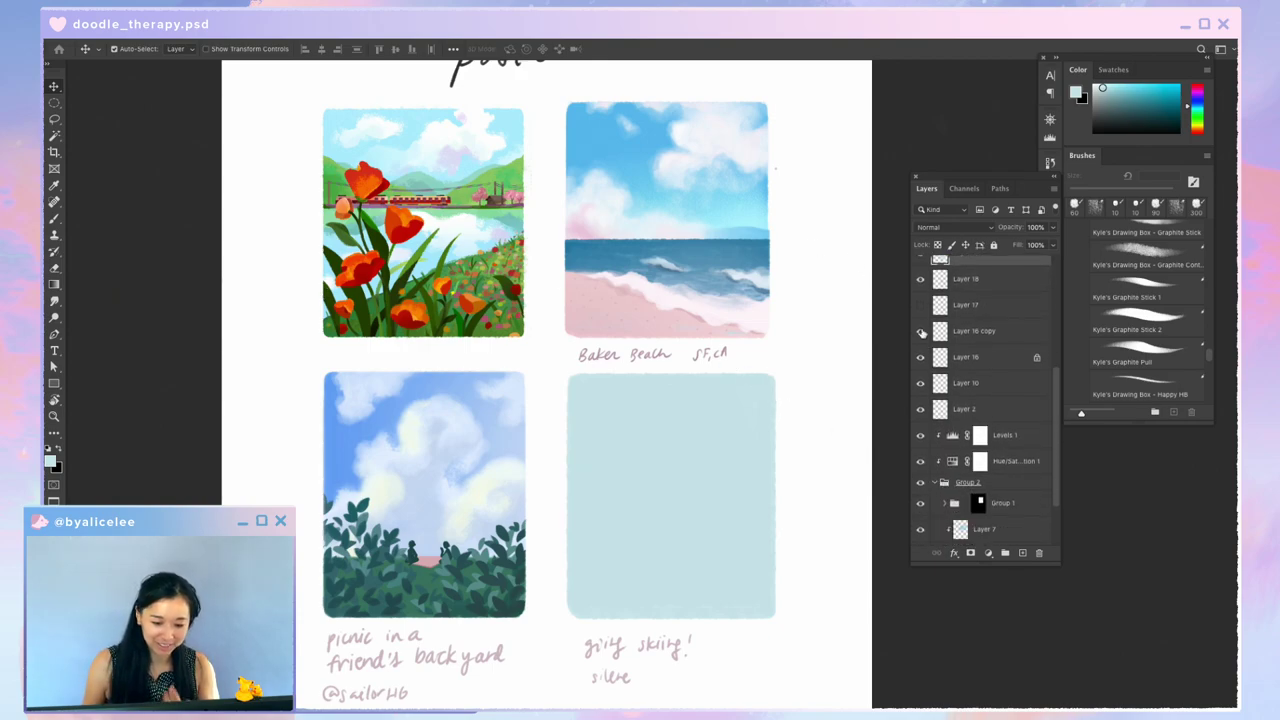
pyautogui.click(940, 484)
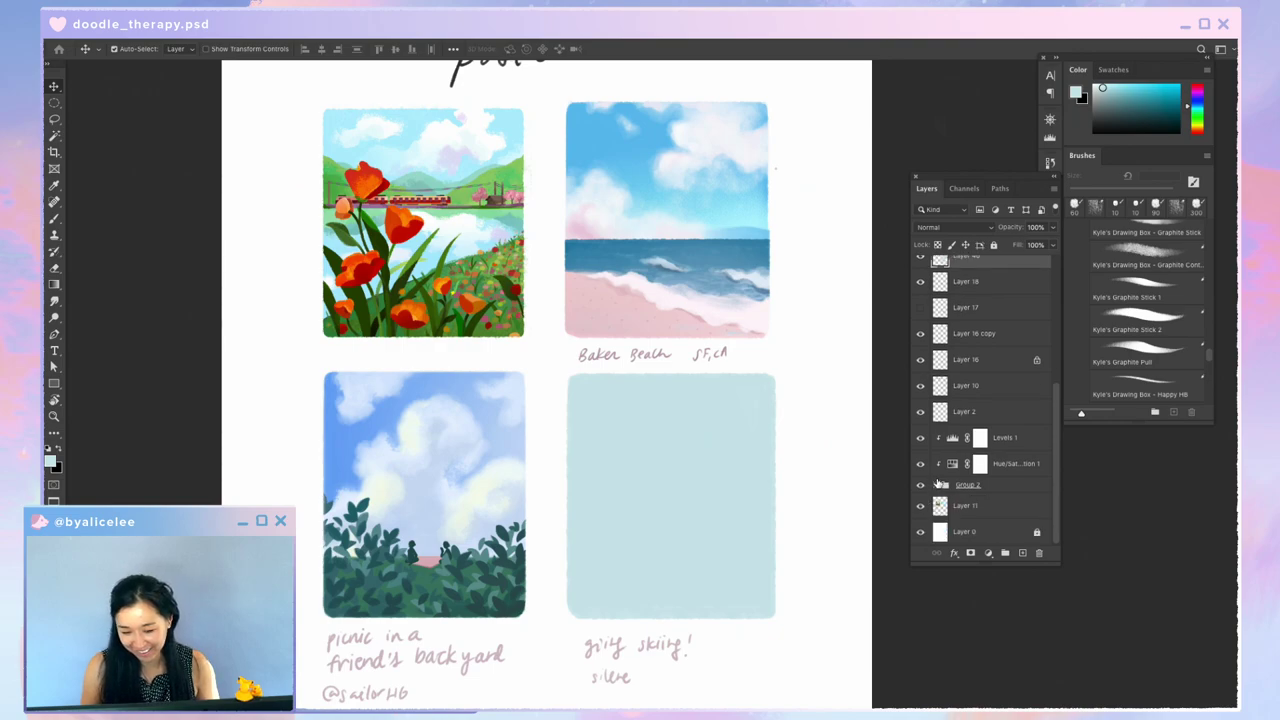
pyautogui.click(921, 485)
pyautogui.click(921, 485)
pyautogui.click(990, 484)
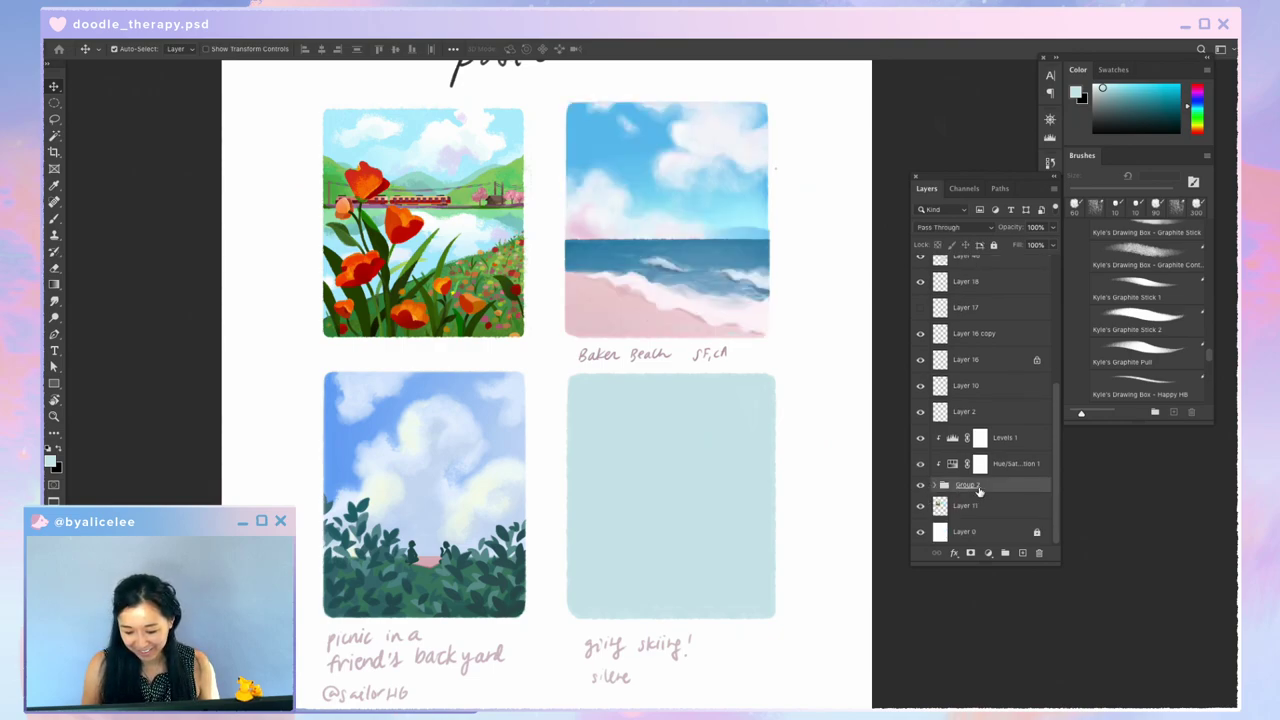
pyautogui.doubleClick(966, 484)
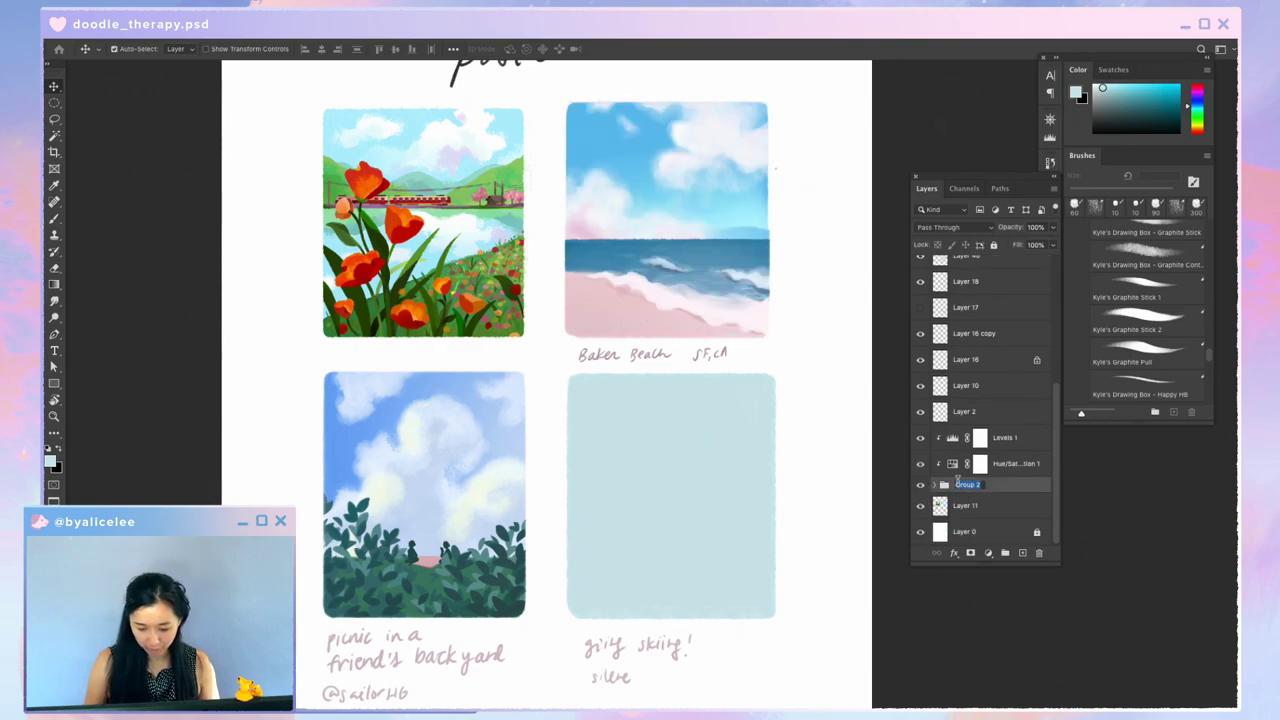
# Step: Rename Layer 11, the tulip landscape postcard, as "hillside"
pyautogui.doubleClick(965, 508)
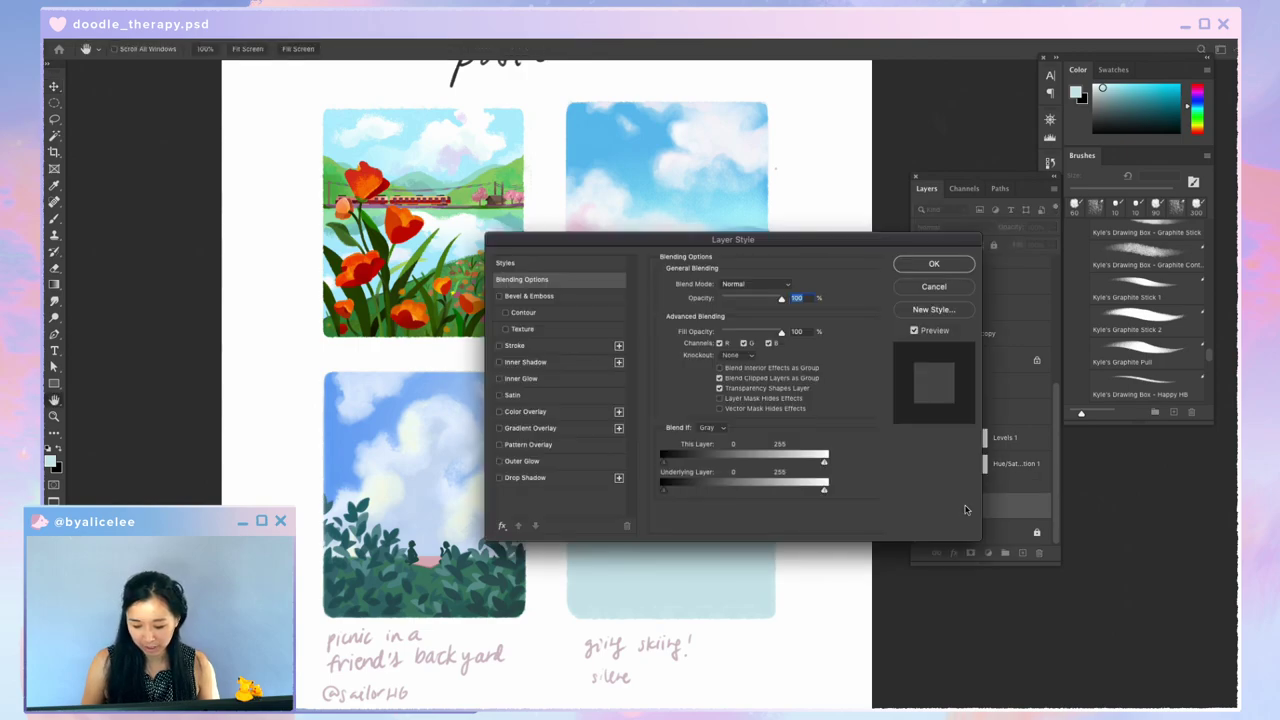
pyautogui.press('Escape')
pyautogui.doubleClick(966, 507)
pyautogui.write('hil')
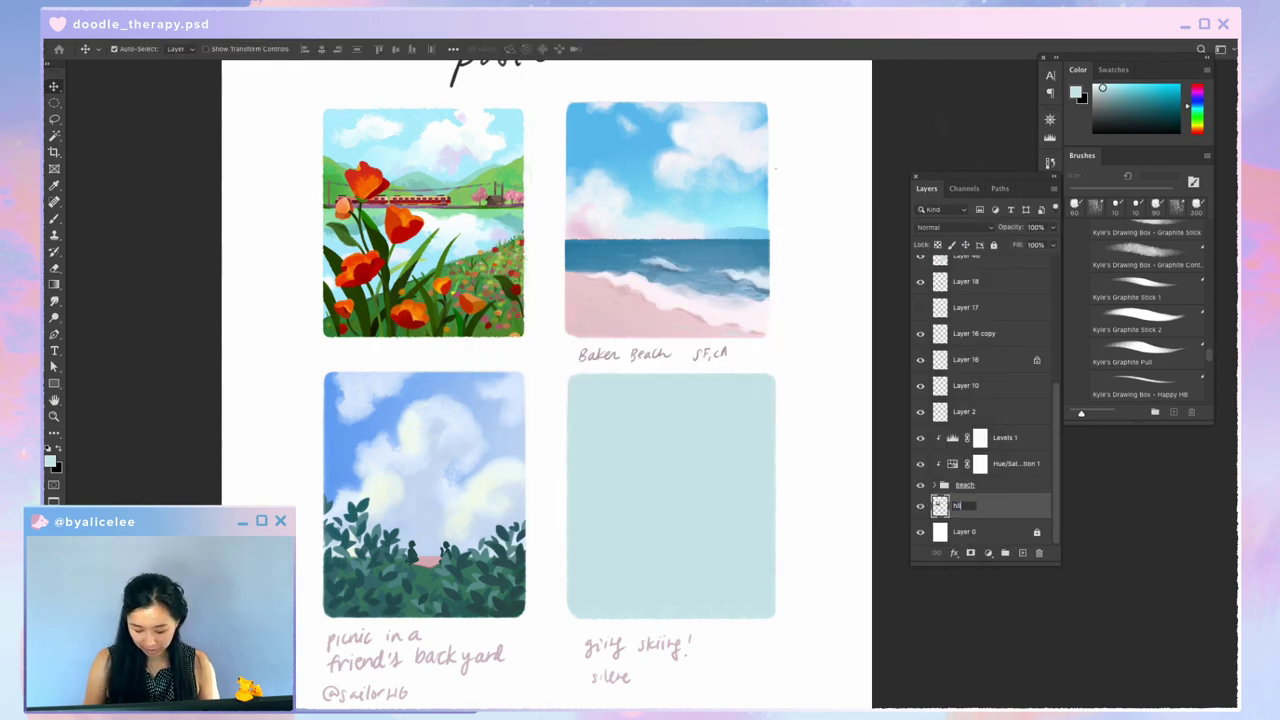
pyautogui.write('lside')
pyautogui.press('Return')
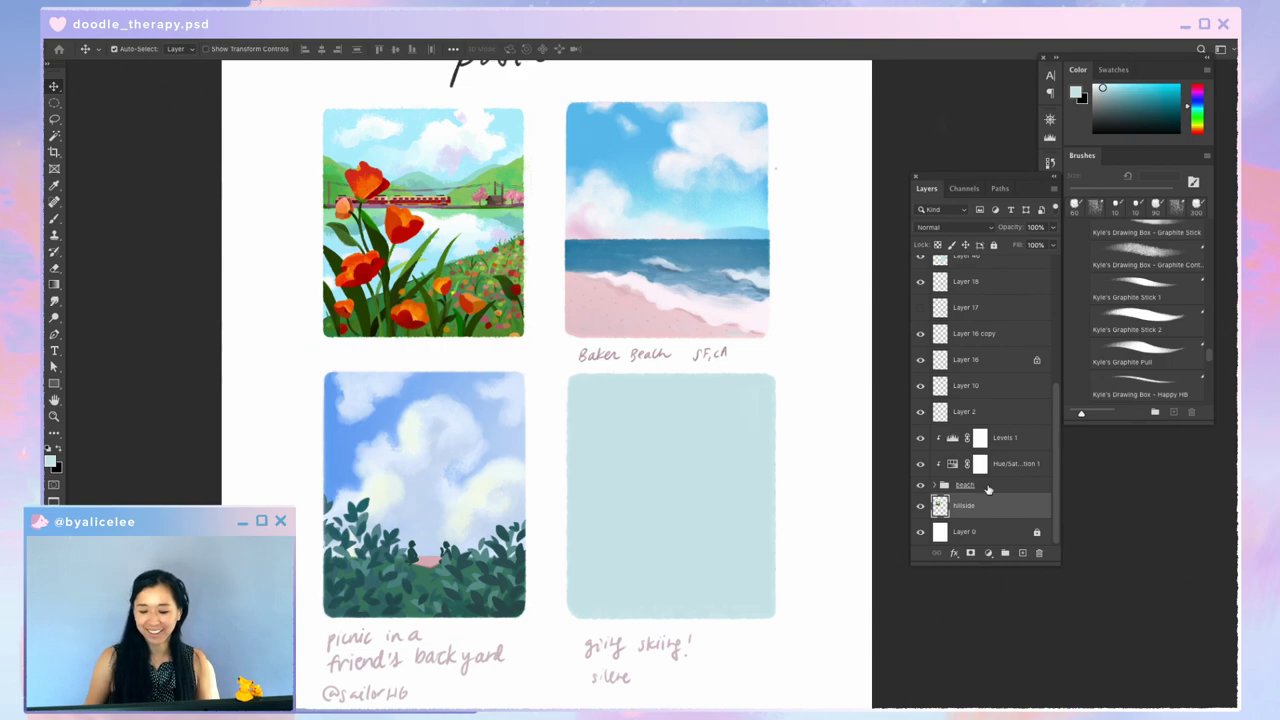
# Step: Add a new normal-mode layer at 100% opacity above Group 1 inside the beach group
pyautogui.click(615, 168)
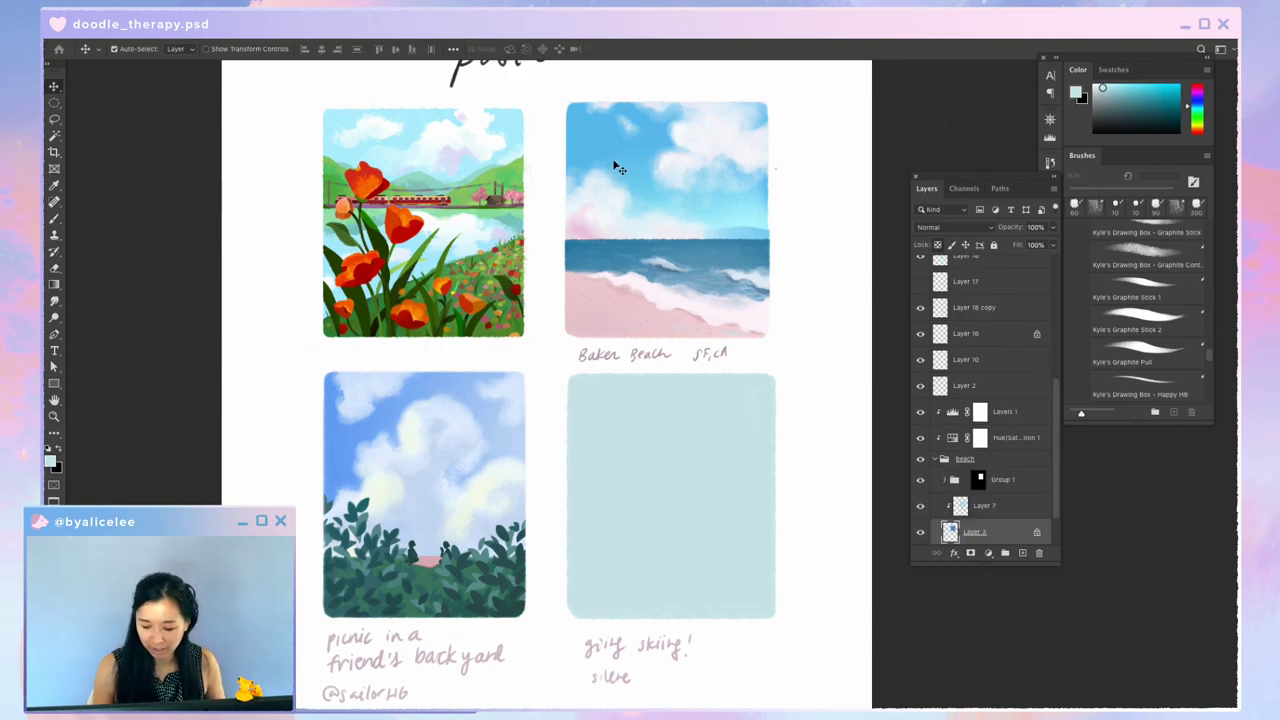
pyautogui.click(1005, 479)
pyautogui.hotkey('ctrl', 'shift', 'n')
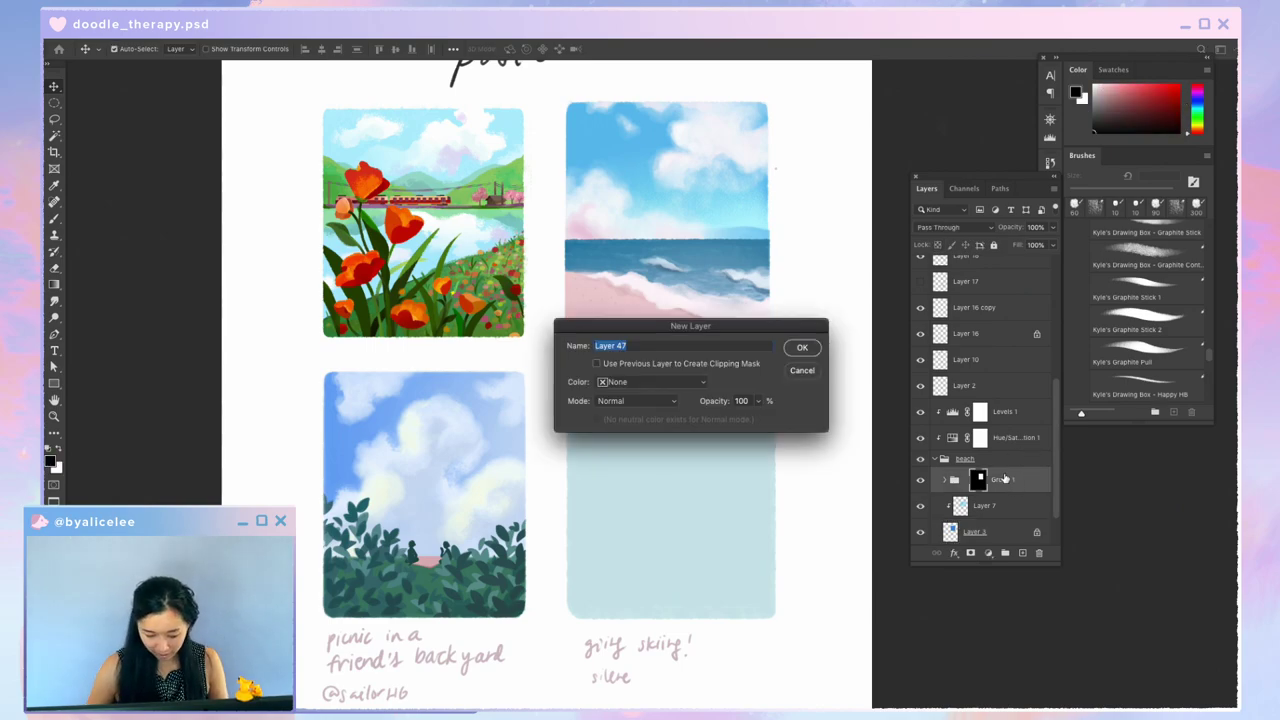
pyautogui.press('Return')
# Step: Sample the near-white of the paper, enlarge the brush, and paint a small crescent moon in the beach postcard's blue sky
pyautogui.press('i')
pyautogui.scroll(3, 677, 314)
pyautogui.moveTo(734, 318); pyautogui.dragTo(713, 457)
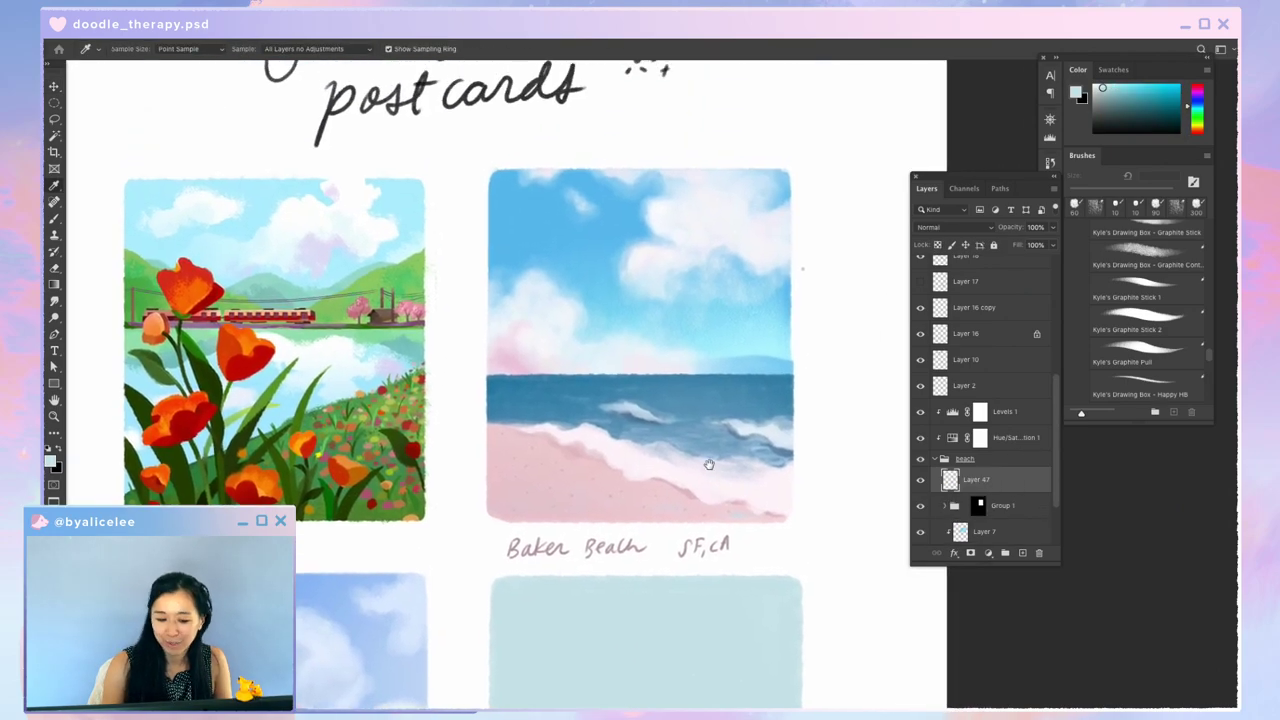
pyautogui.click(808, 159)
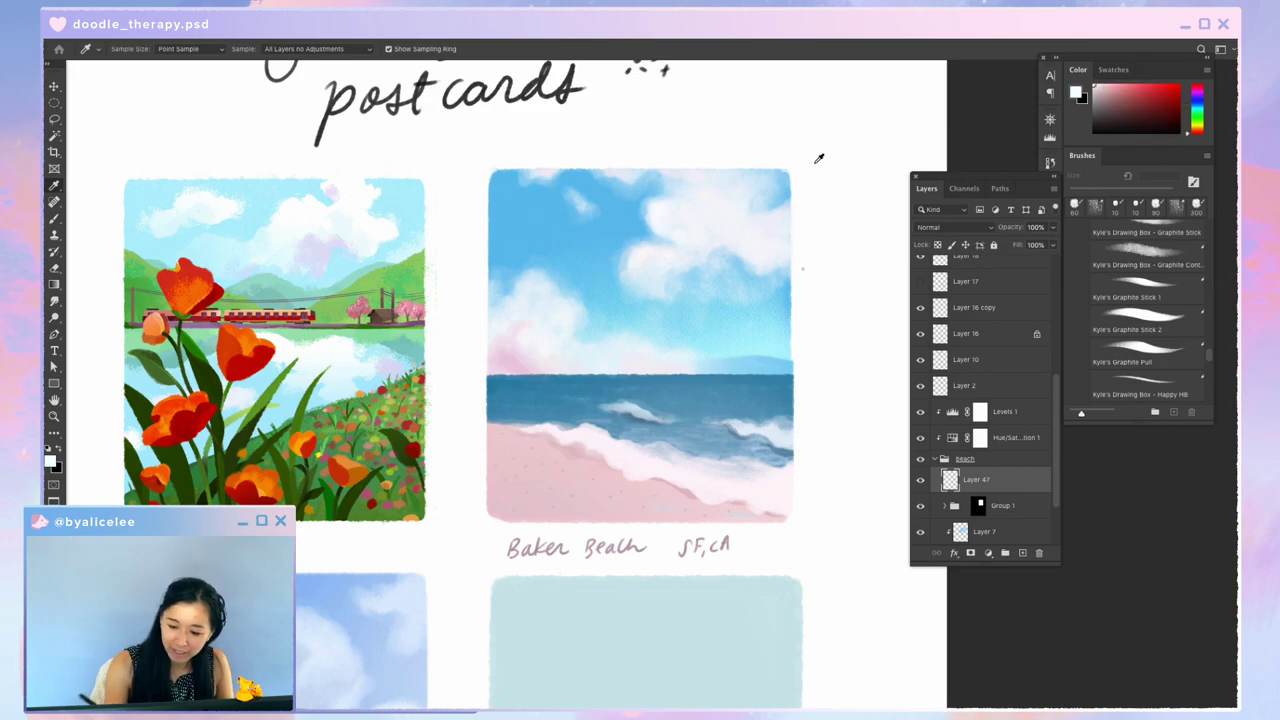
pyautogui.press('b')
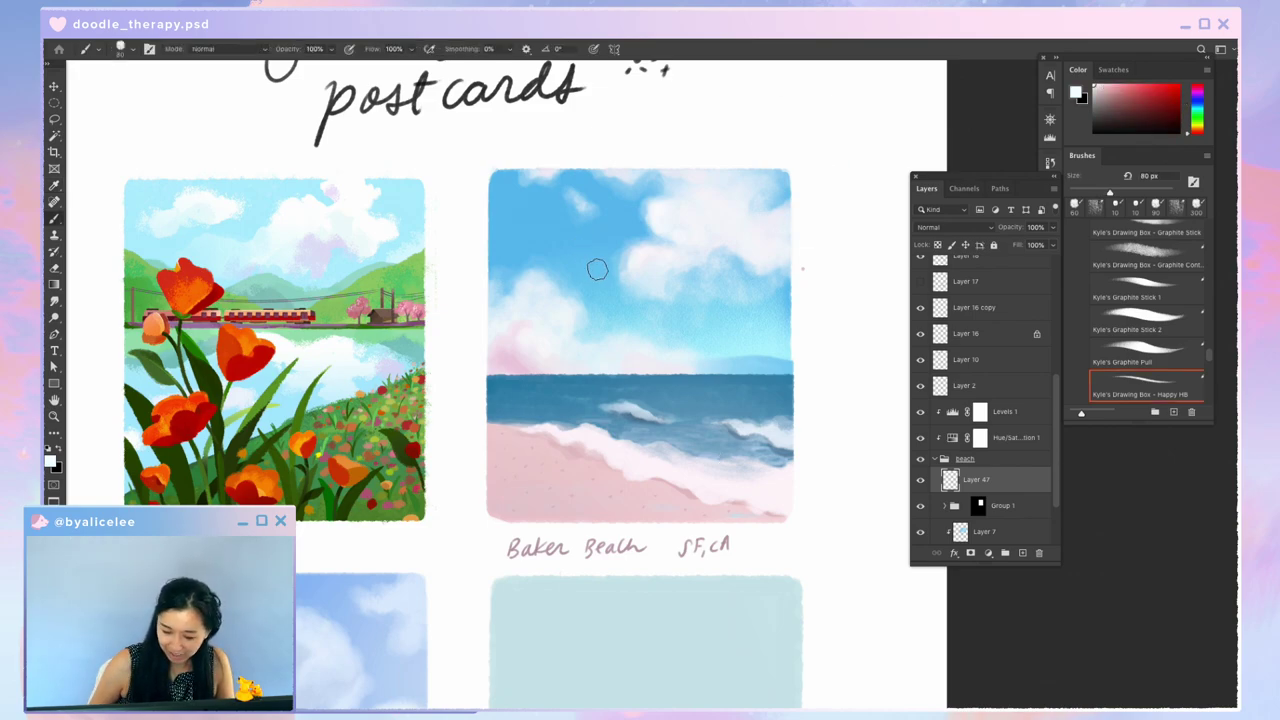
pyautogui.press(']')
pyautogui.press(']')
pyautogui.moveTo(566, 252)
pyautogui.mouseDown()
pyautogui.moveTo(578, 229)
pyautogui.moveTo(582, 252)
pyautogui.moveTo(588, 224)
pyautogui.moveTo(563, 218)
pyautogui.moveTo(571, 201)
pyautogui.moveTo(566, 214)
pyautogui.moveTo(581, 221)
pyautogui.moveTo(567, 250)
pyautogui.moveTo(576, 211)
pyautogui.moveTo(577, 247)
pyautogui.moveTo(558, 234)
pyautogui.moveTo(575, 213)
pyautogui.moveTo(584, 237)
pyautogui.moveTo(564, 223)
pyautogui.mouseUp()
pyautogui.press('e')
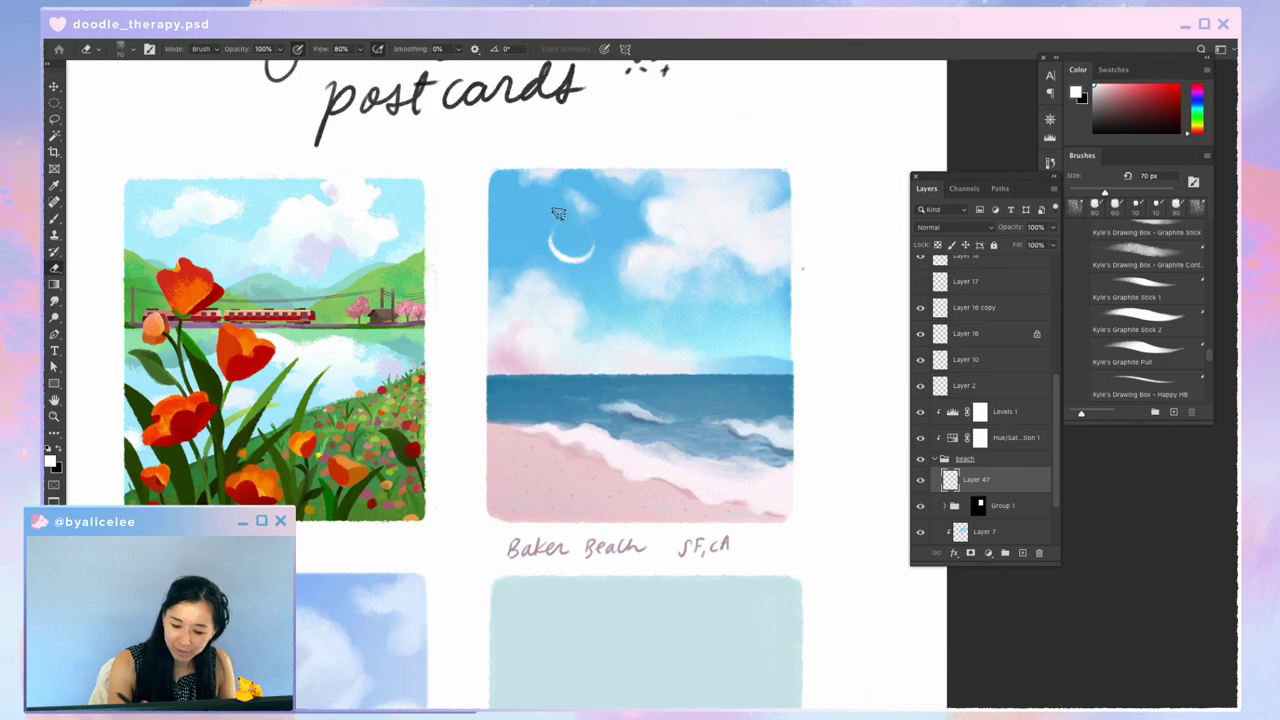
# Step: Rotate the crescent moon clockwise so that it opens towards the upper right, and lock its layer's transparent pixels
pyautogui.hotkey('ctrl', 't')
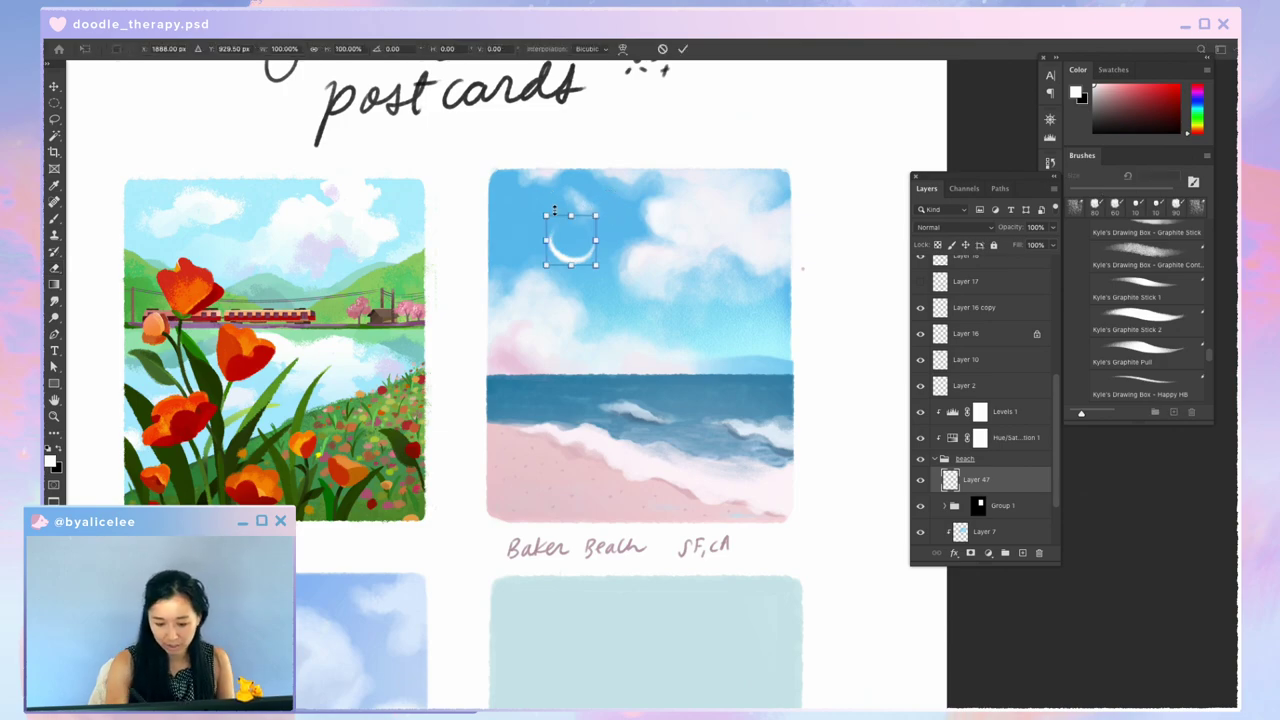
pyautogui.moveTo(552, 216); pyautogui.dragTo(551, 218)
pyautogui.press('Return')
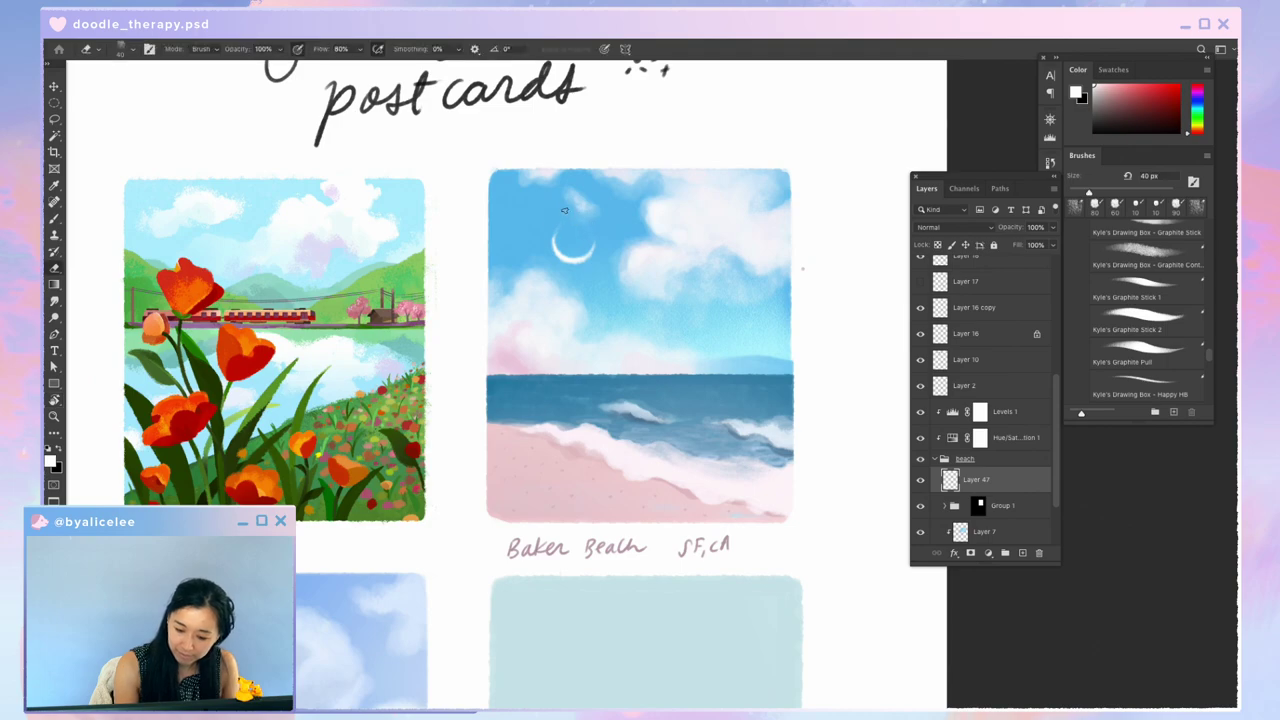
pyautogui.hotkey('ctrl', 't')
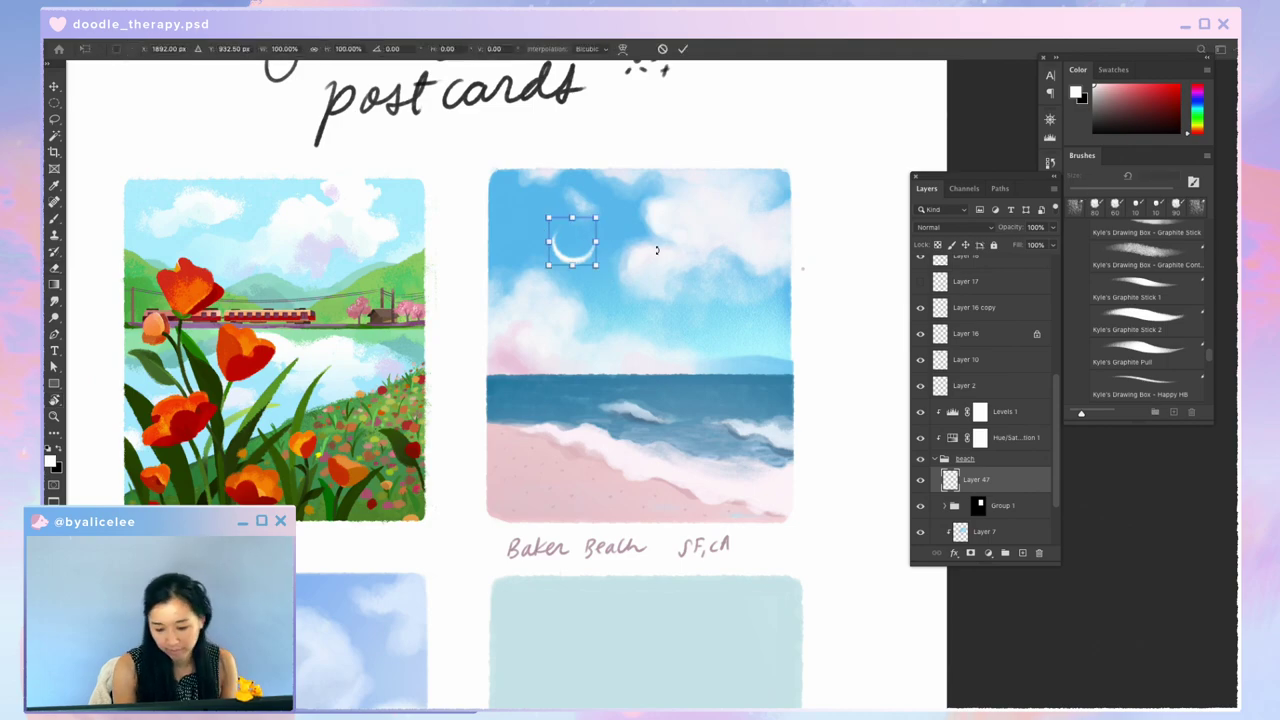
pyautogui.moveTo(655, 249)
pyautogui.mouseDown()
pyautogui.moveTo(628, 308)
pyautogui.moveTo(648, 286)
pyautogui.mouseUp()
pyautogui.press('Return')
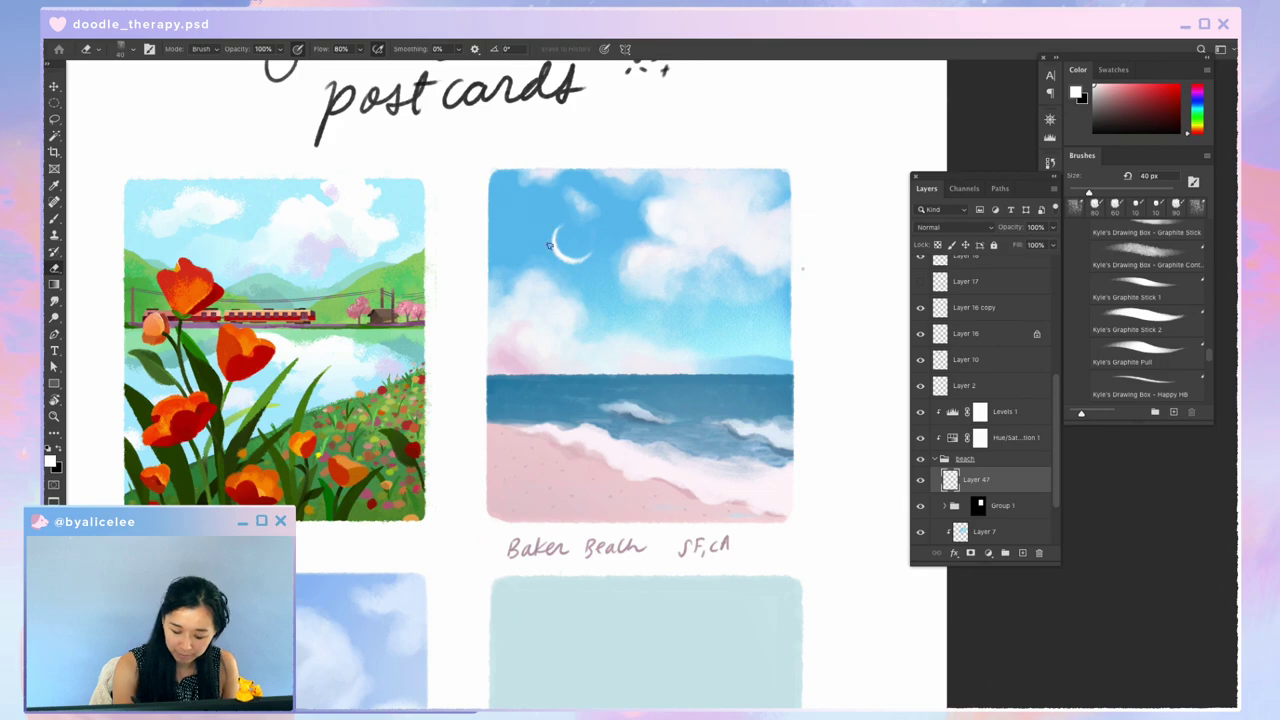
pyautogui.press('i')
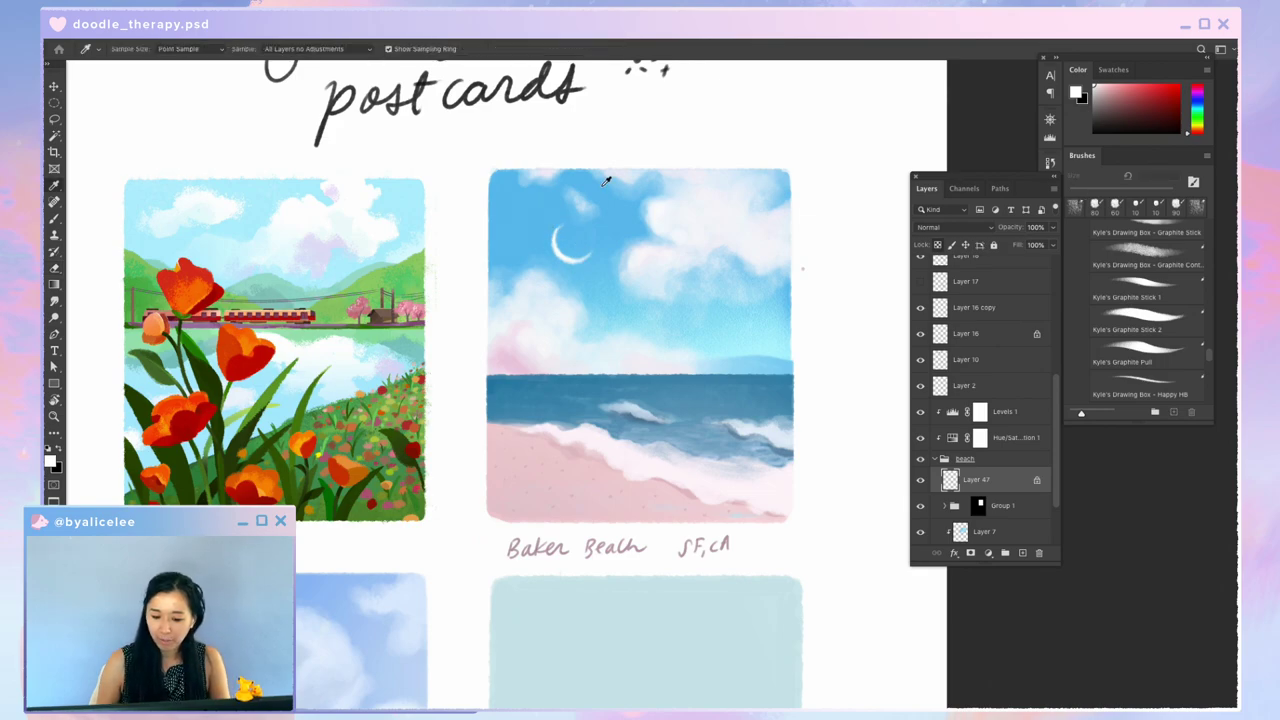
# Step: Tint the lower part of the locked crescent moon with an upward-fading gradient in pale cream yellow
pyautogui.click(571, 459)
pyautogui.press('g')
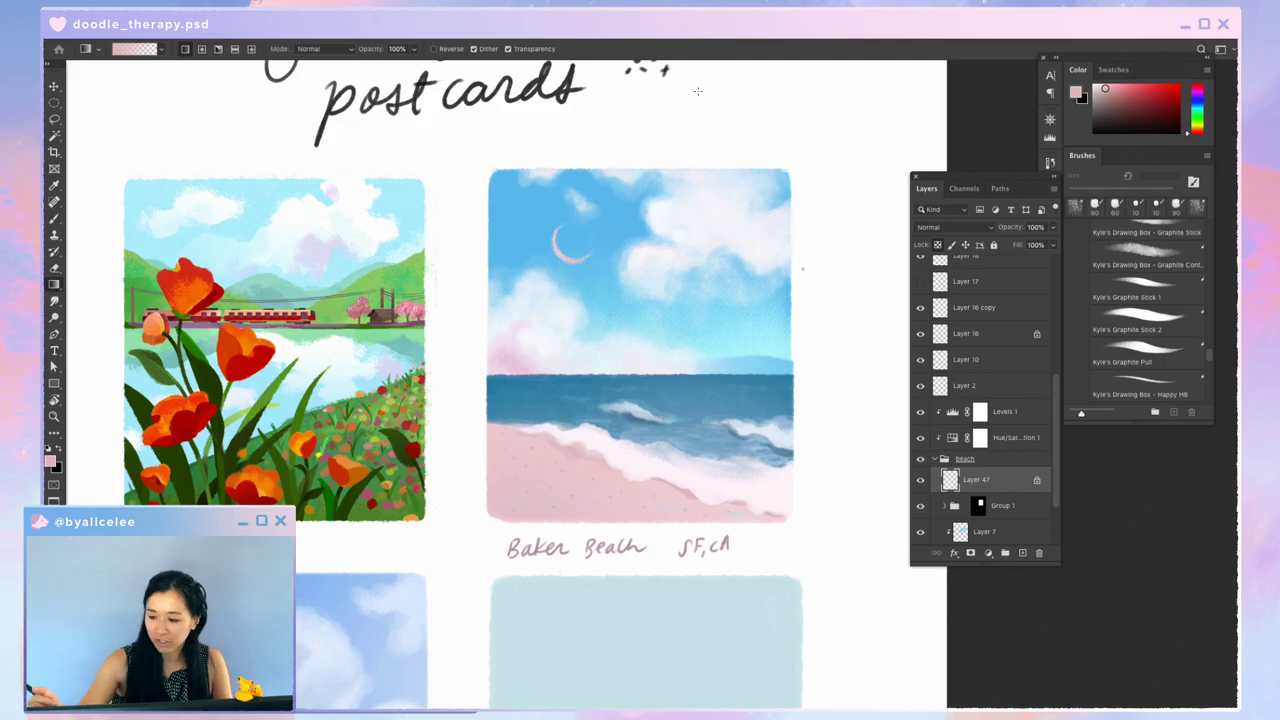
pyautogui.click(1200, 130)
pyautogui.click(1105, 88)
pyautogui.click(1102, 86)
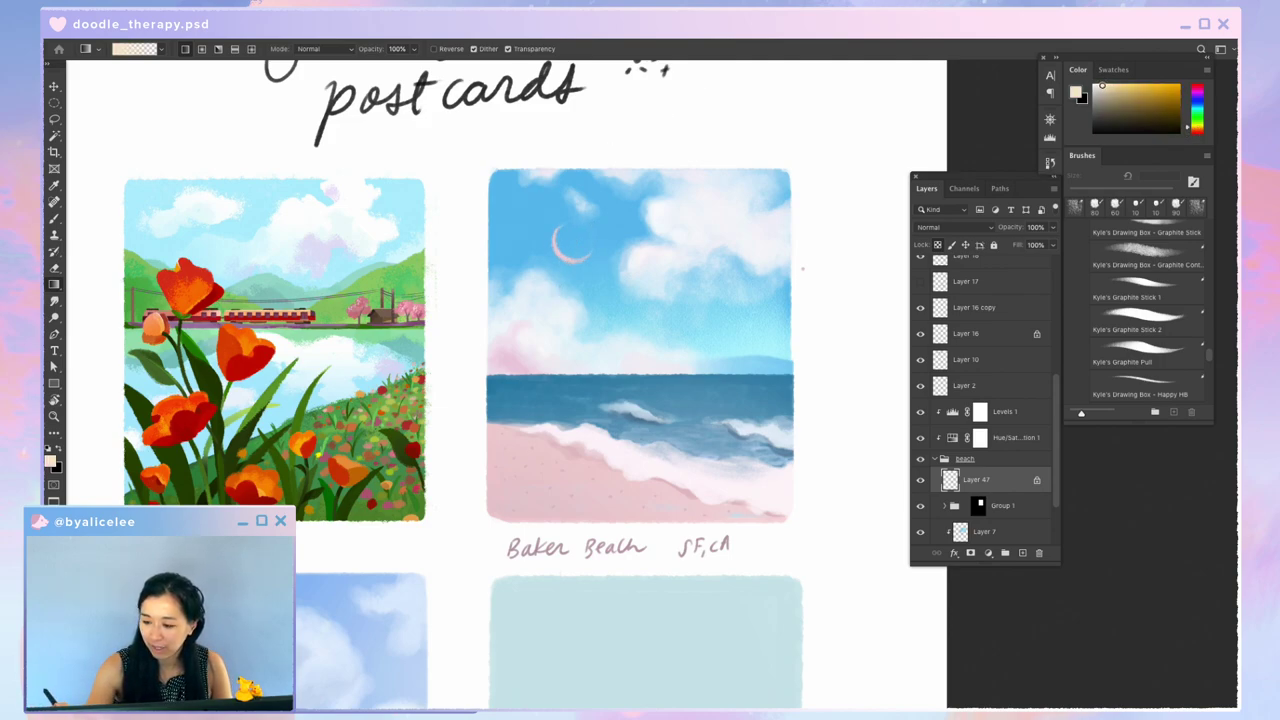
pyautogui.moveTo(577, 290); pyautogui.dragTo(599, 150)
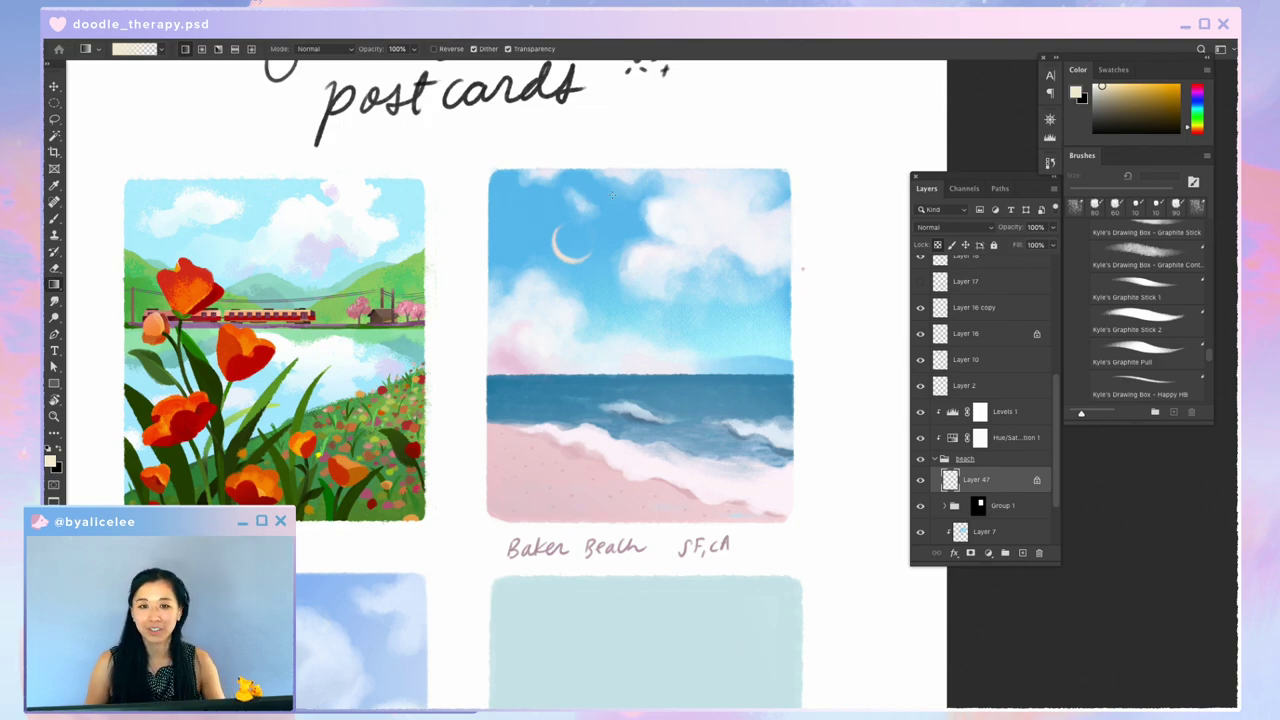
# Step: Nudge the crescent moon slightly up and to the left in the beach sky and unlock its layer's transparent pixels
pyautogui.press('v')
pyautogui.hotkey('shift', 'Up')
pyautogui.hotkey('shift', 'Left')
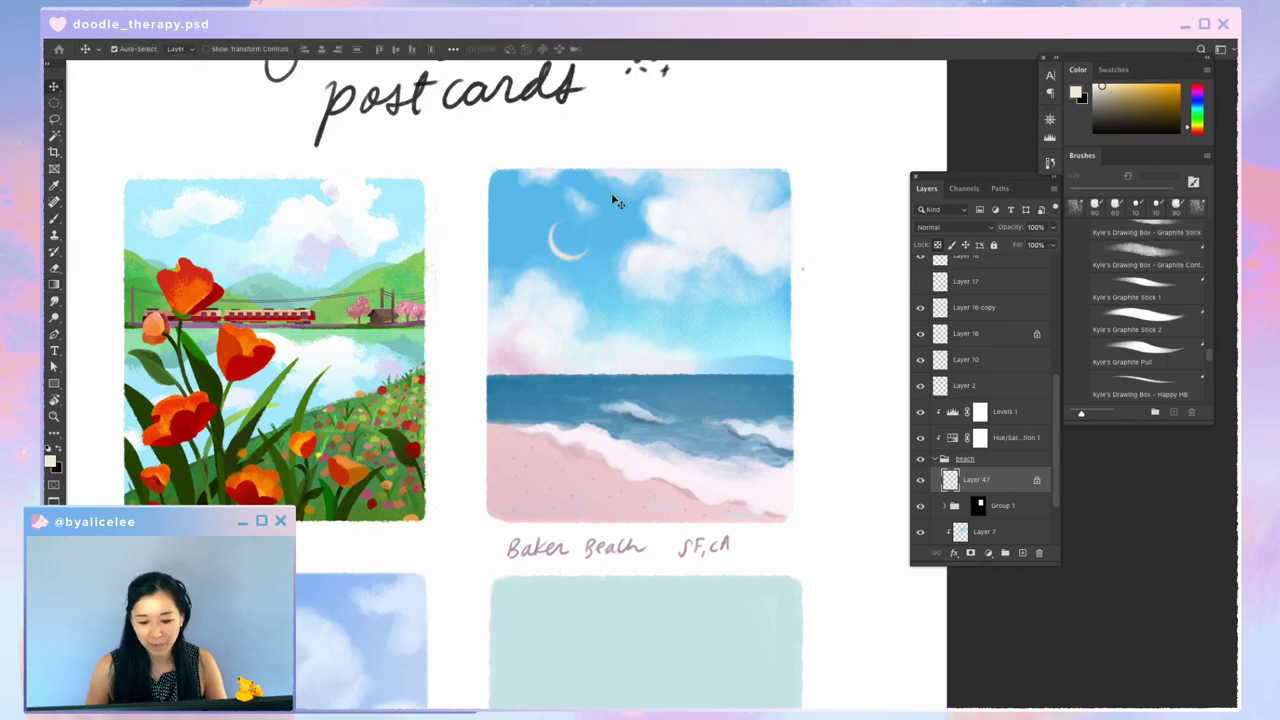
pyautogui.hotkey('shift', 'Up')
pyautogui.hotkey('shift', 'Left')
pyautogui.press('/')
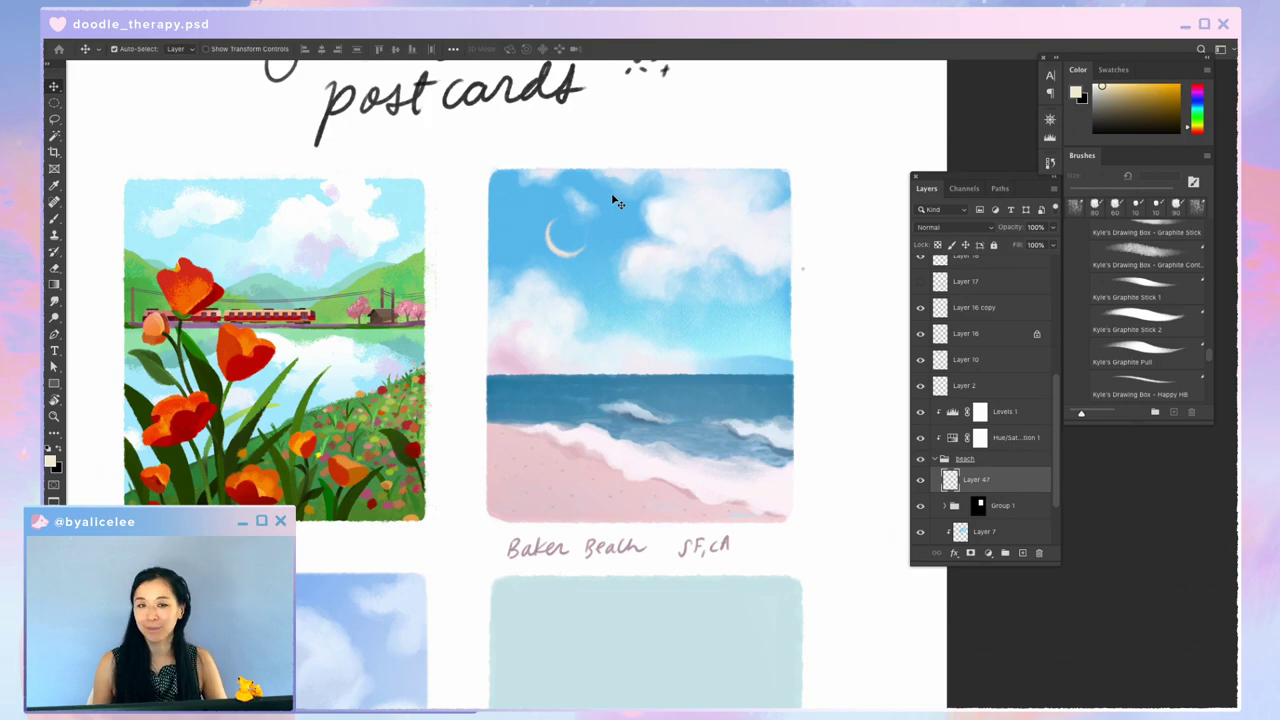
# Step: Rotate the crescent moon clockwise by about 8 degrees
pyautogui.press('e')
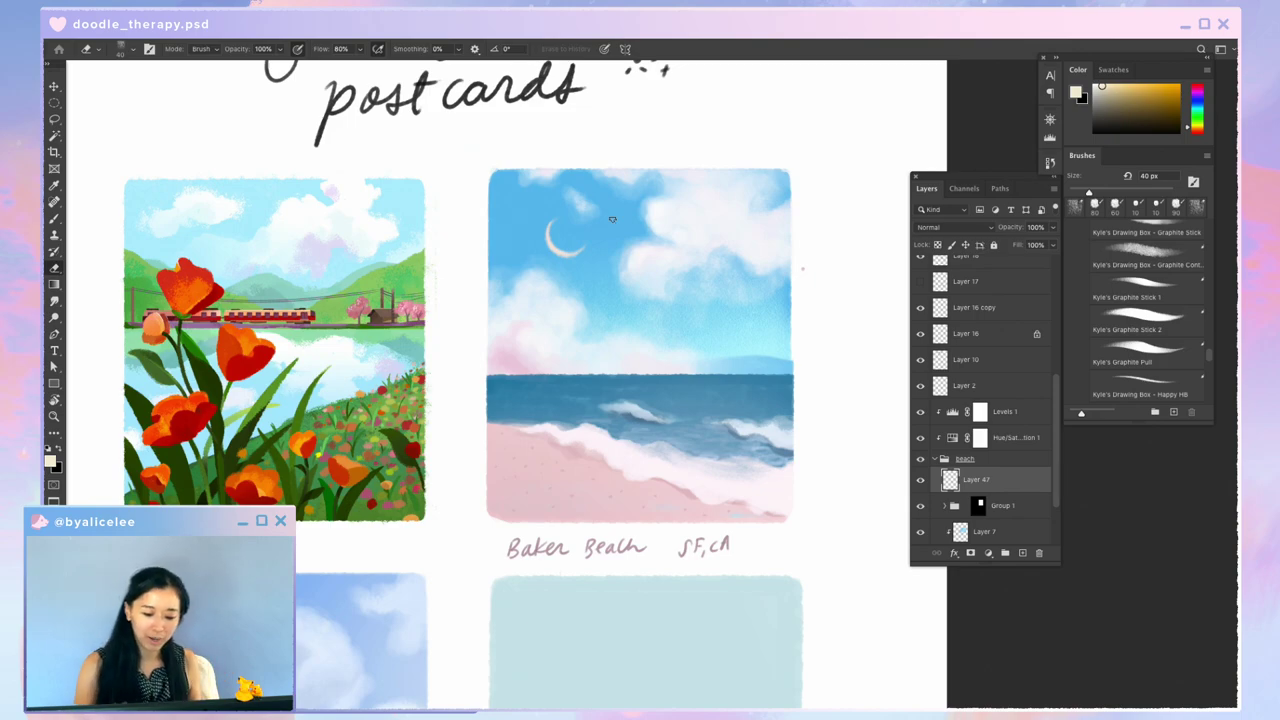
pyautogui.hotkey('ctrl', 't')
pyautogui.moveTo(634, 189); pyautogui.dragTo(648, 196)
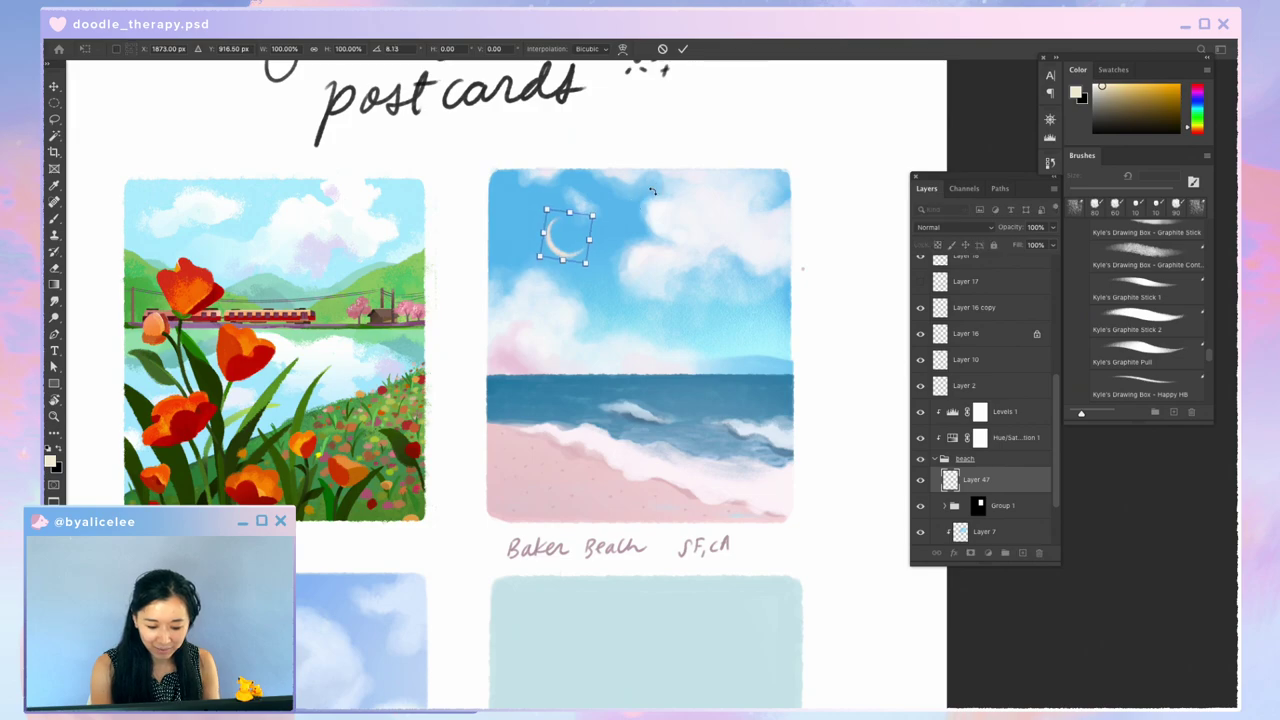
pyautogui.press('Return')
# Step: Add a new layer beneath the crescent, paint the moon's full disc in a slightly darker cream, and set the layer's opacity to 20%
pyautogui.hotkey('ctrl', 'shift', 'n')
pyautogui.press('Return')
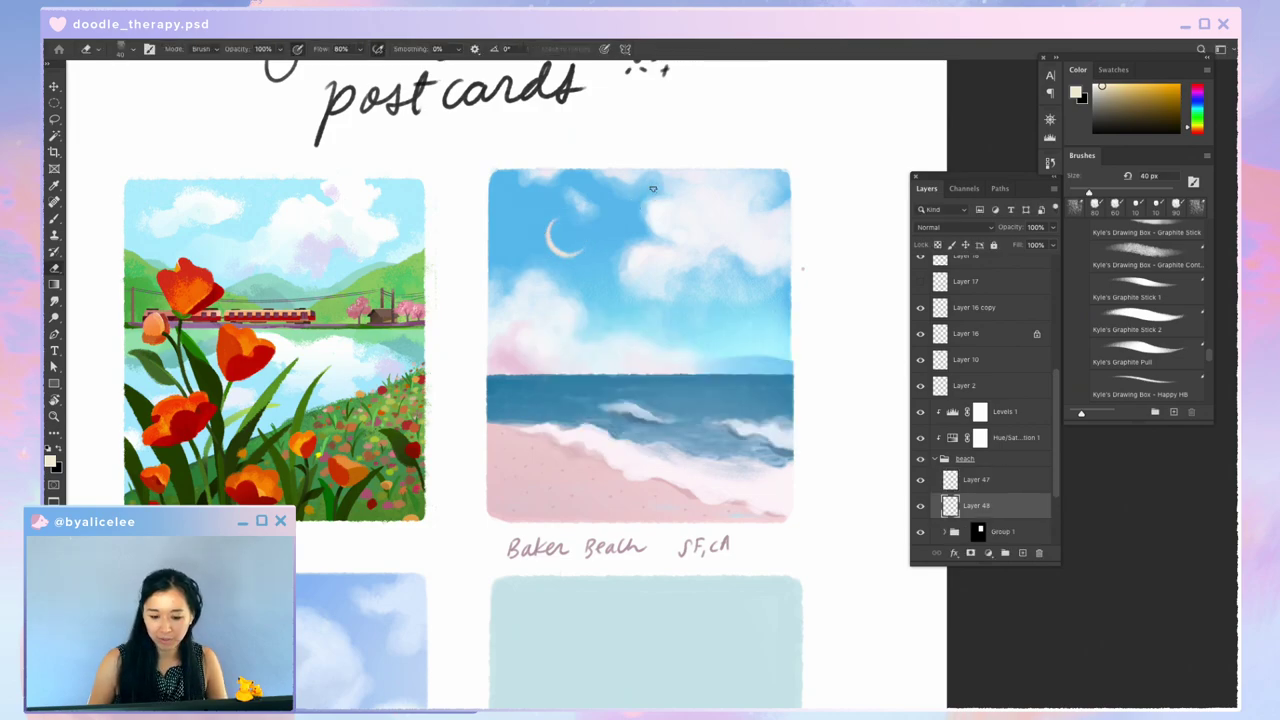
pyautogui.click(1106, 90)
pyautogui.press('b')
pyautogui.moveTo(560, 224)
pyautogui.mouseDown()
pyautogui.moveTo(575, 240)
pyautogui.moveTo(590, 214)
pyautogui.moveTo(587, 256)
pyautogui.mouseUp()
pyautogui.press('v')
pyautogui.press('3')
pyautogui.hotkey('ctrl', 't')
pyautogui.press('Return')
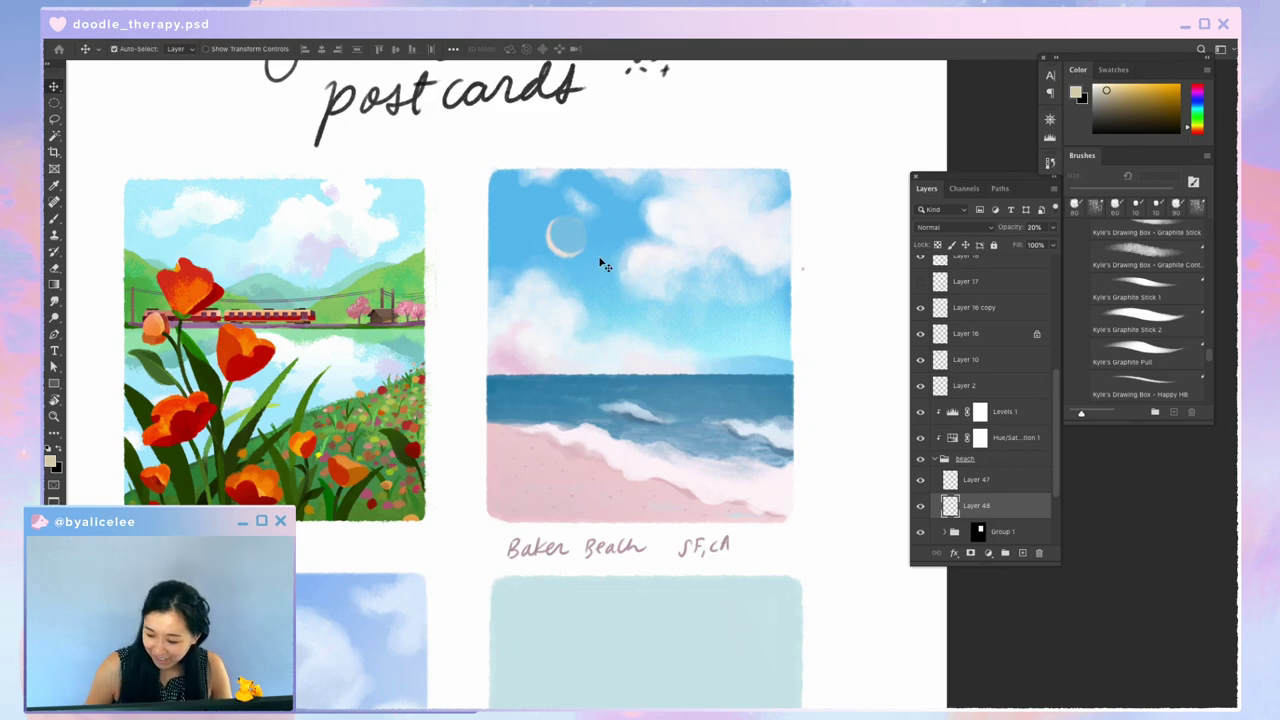
# Step: Lock the moon disc layer's transparent pixels and switch to the Gradient tool with white as the foreground colour
pyautogui.press('/')
pyautogui.press('d')
pyautogui.press('x')
pyautogui.press('g')
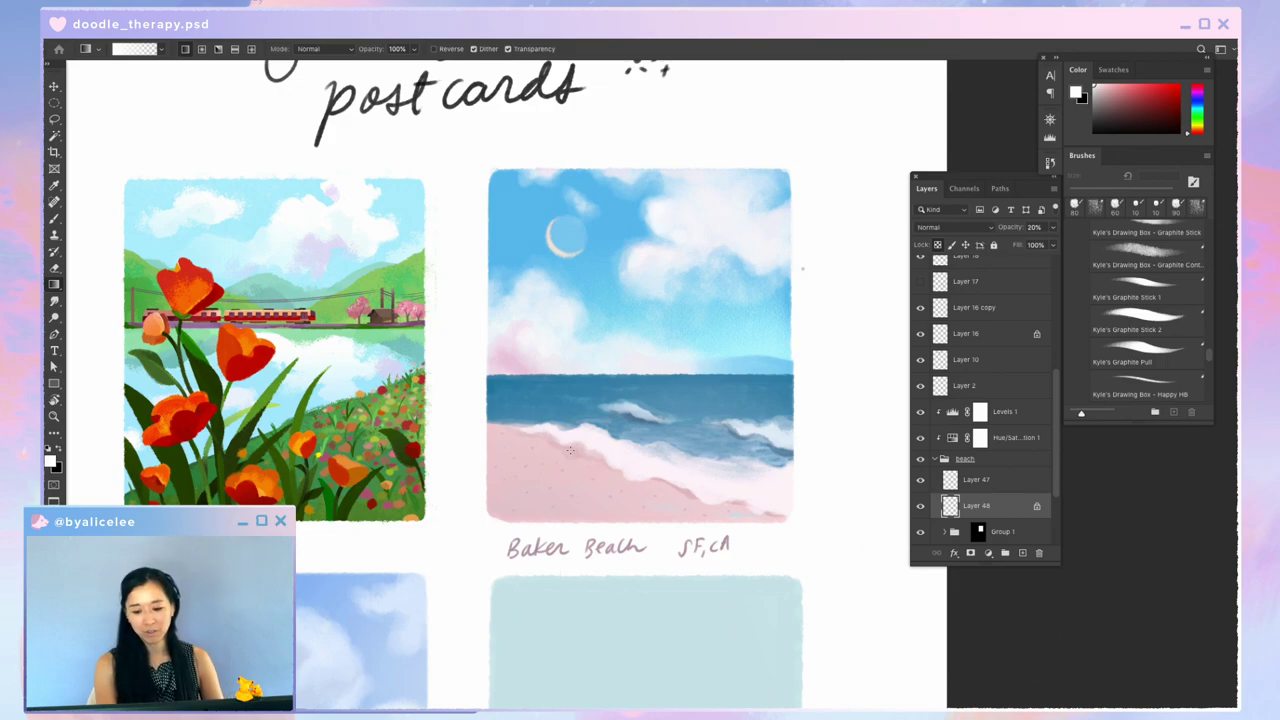
# Step: Merge the crescent and disc layers into one and shift the moon up and left in the beach sky
pyautogui.press('v')
pyautogui.moveTo(576, 264); pyautogui.dragTo(565, 263)
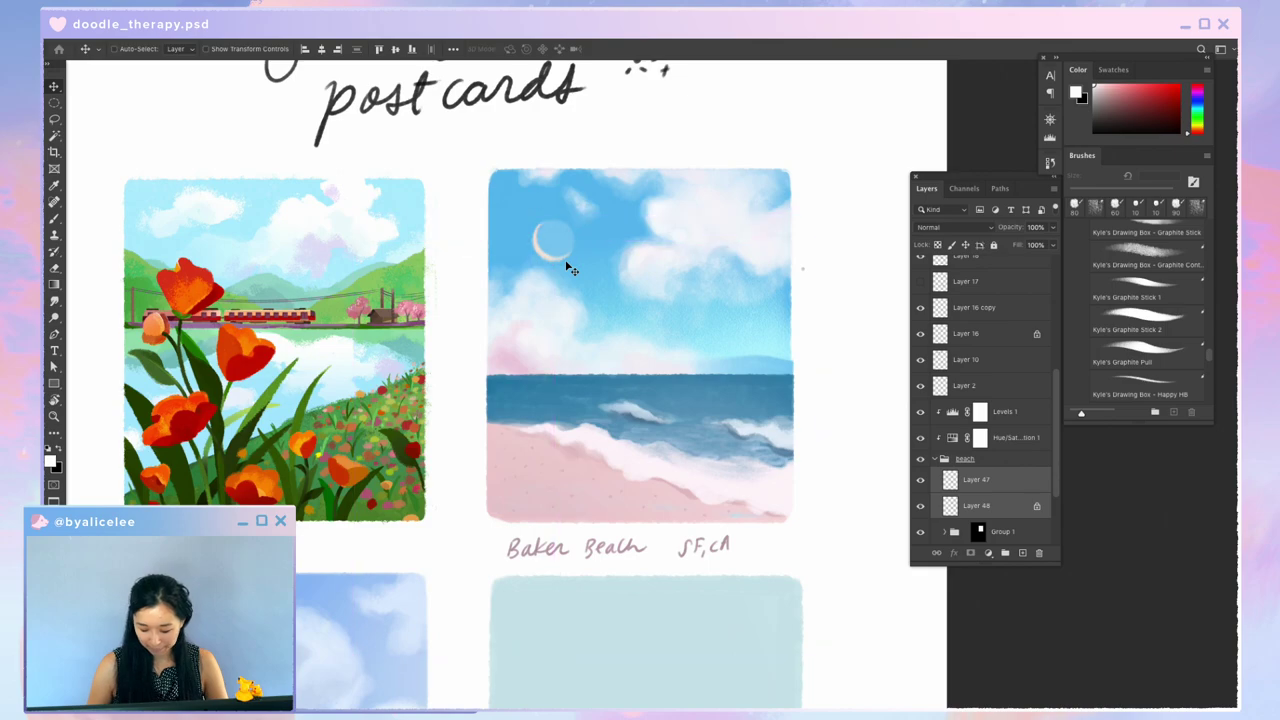
pyautogui.hotkey('ctrl', 'e')
pyautogui.moveTo(699, 404); pyautogui.dragTo(699, 377)
pyautogui.moveTo(561, 210); pyautogui.dragTo(558, 203)
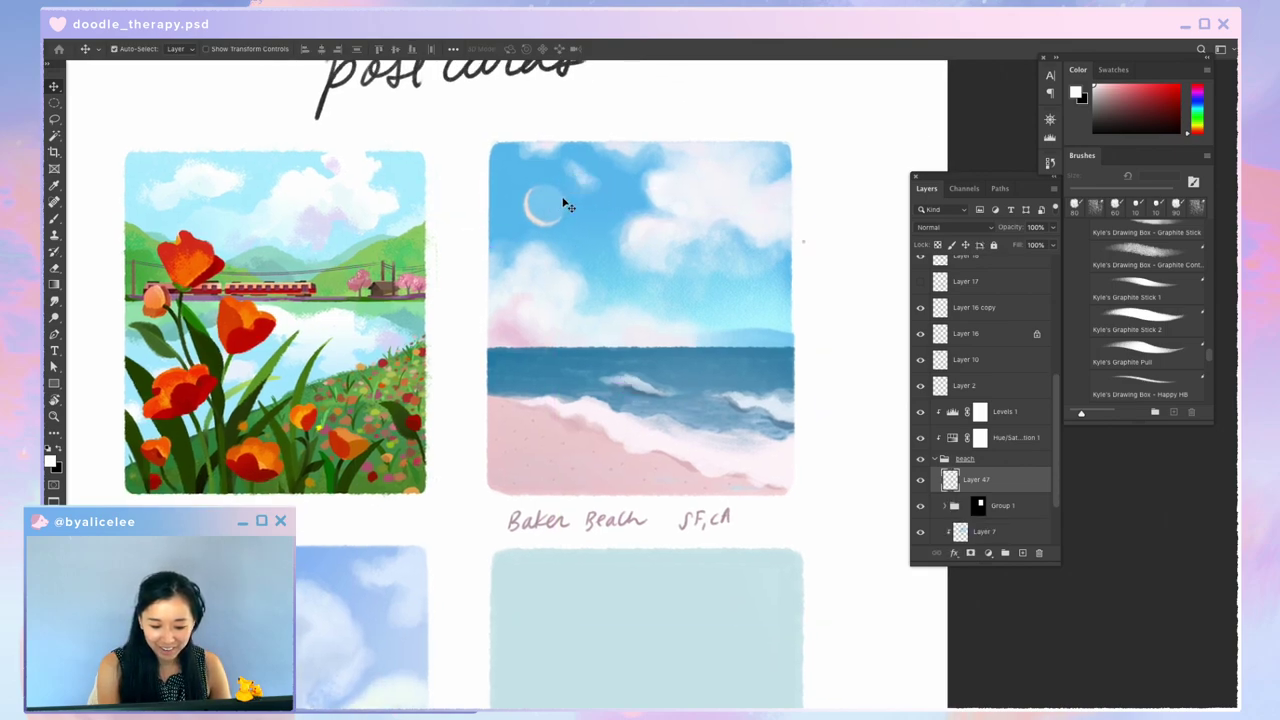
pyautogui.scroll(-3, 715, 400)
pyautogui.moveTo(570, 127); pyautogui.dragTo(565, 116)
# Step: Move the skiing postcard's pale teal block beneath its sketch layer and sample the block's colour for the brush
pyautogui.moveTo(790, 514); pyautogui.dragTo(786, 333)
pyautogui.click(800, 400)
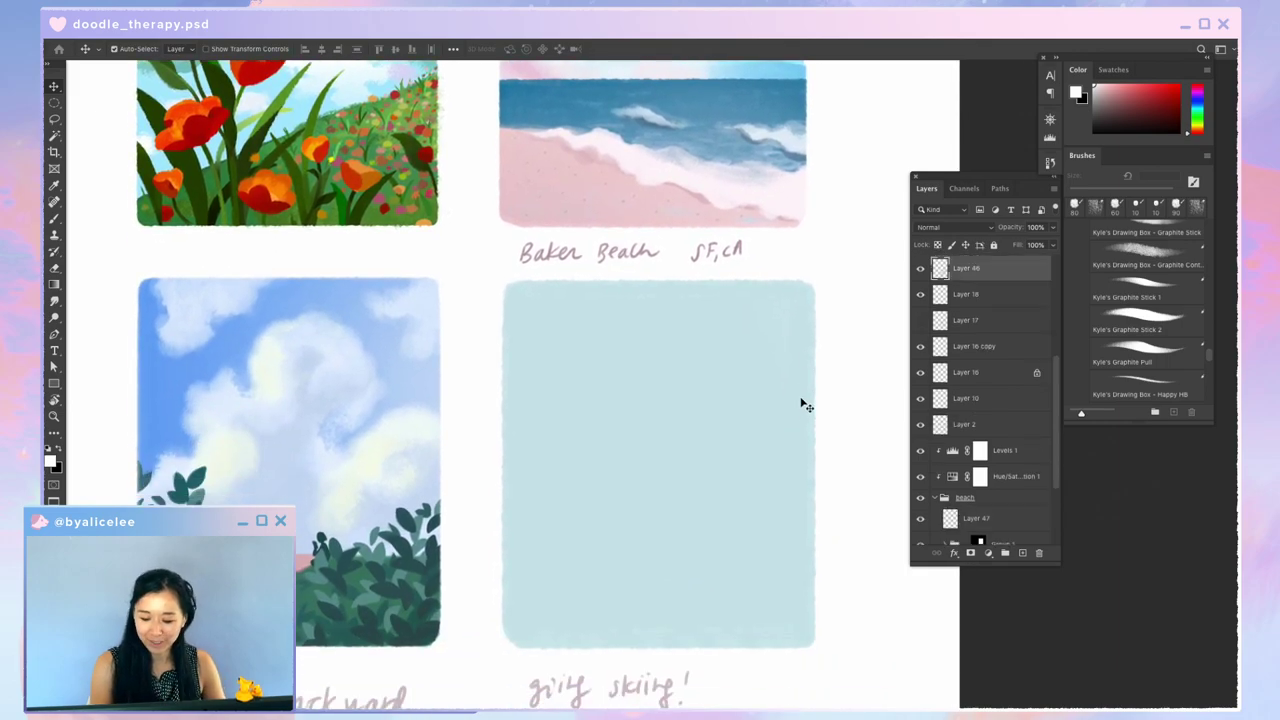
pyautogui.hotkey('ctrl', '[')
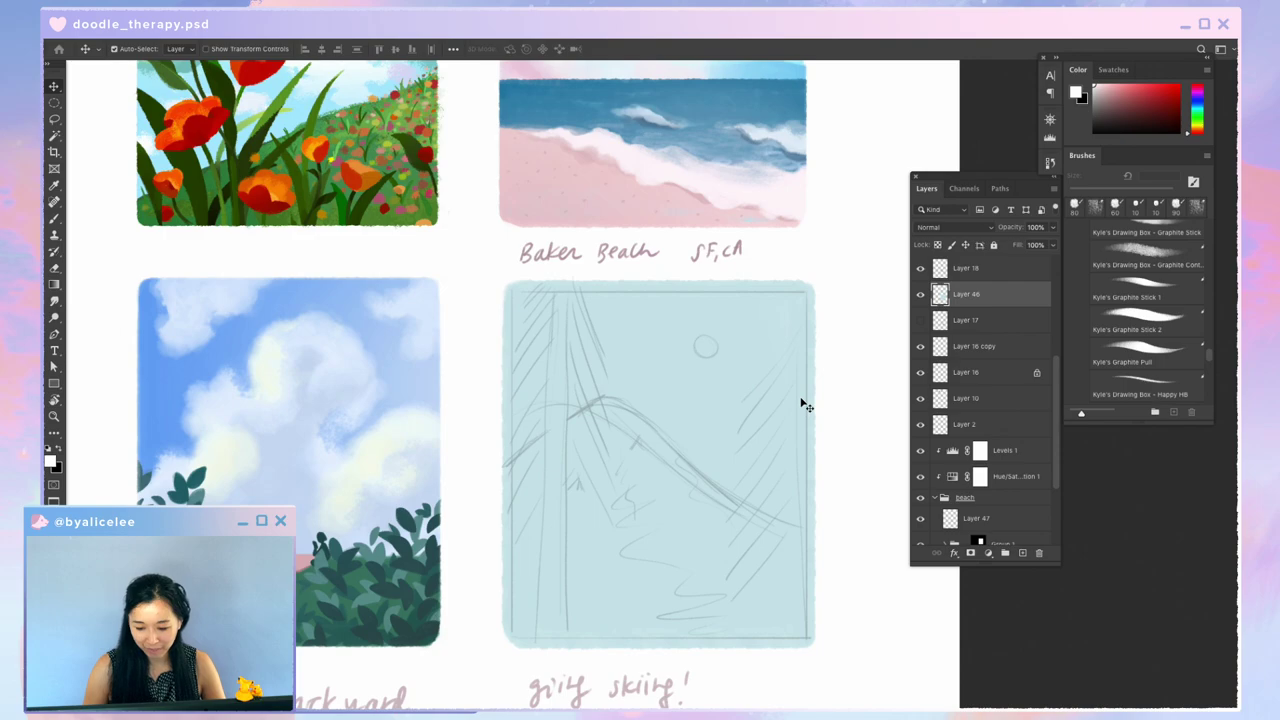
pyautogui.press('i')
pyautogui.click(725, 325)
pyautogui.press('b')
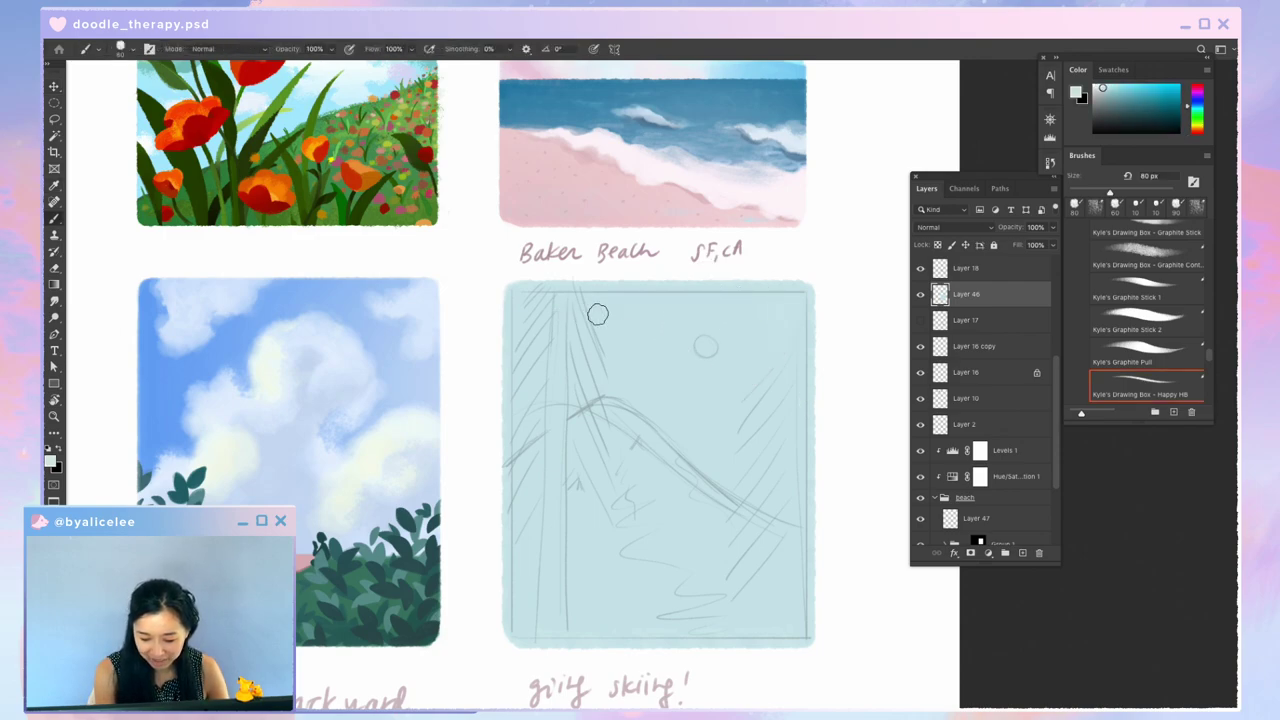
pyautogui.moveTo(798, 344); pyautogui.dragTo(783, 290)
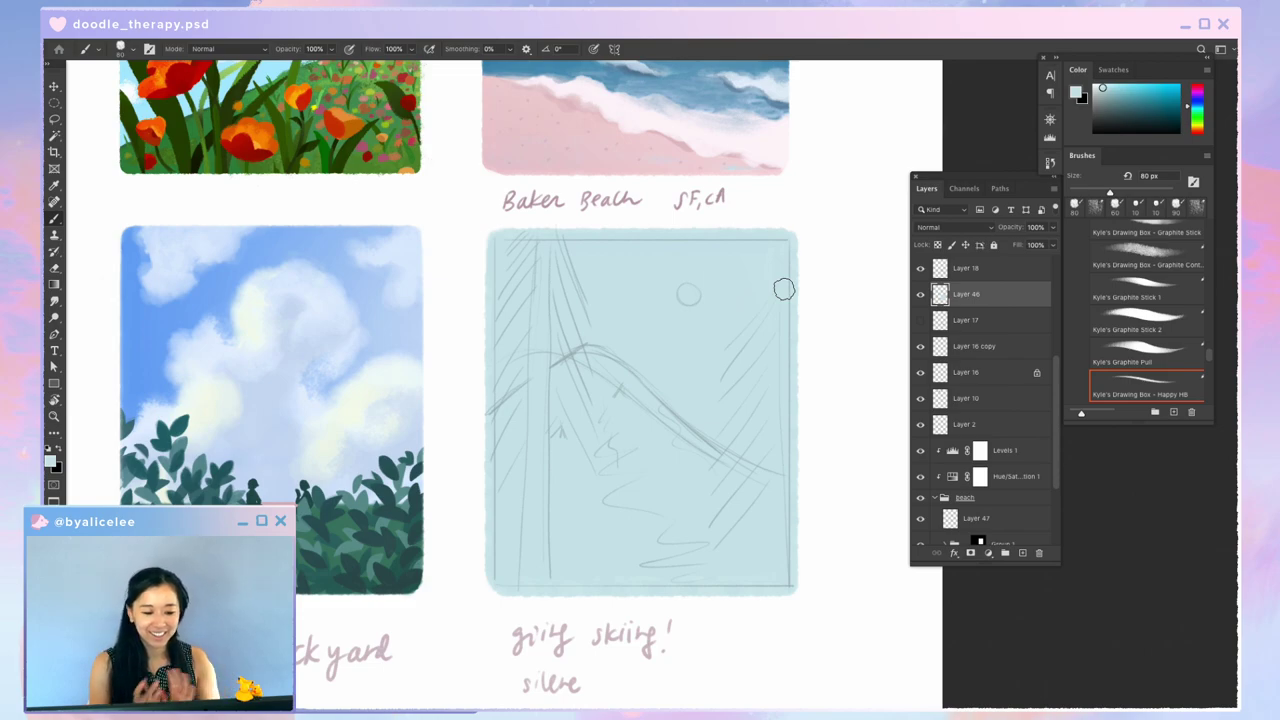
pyautogui.press('v')
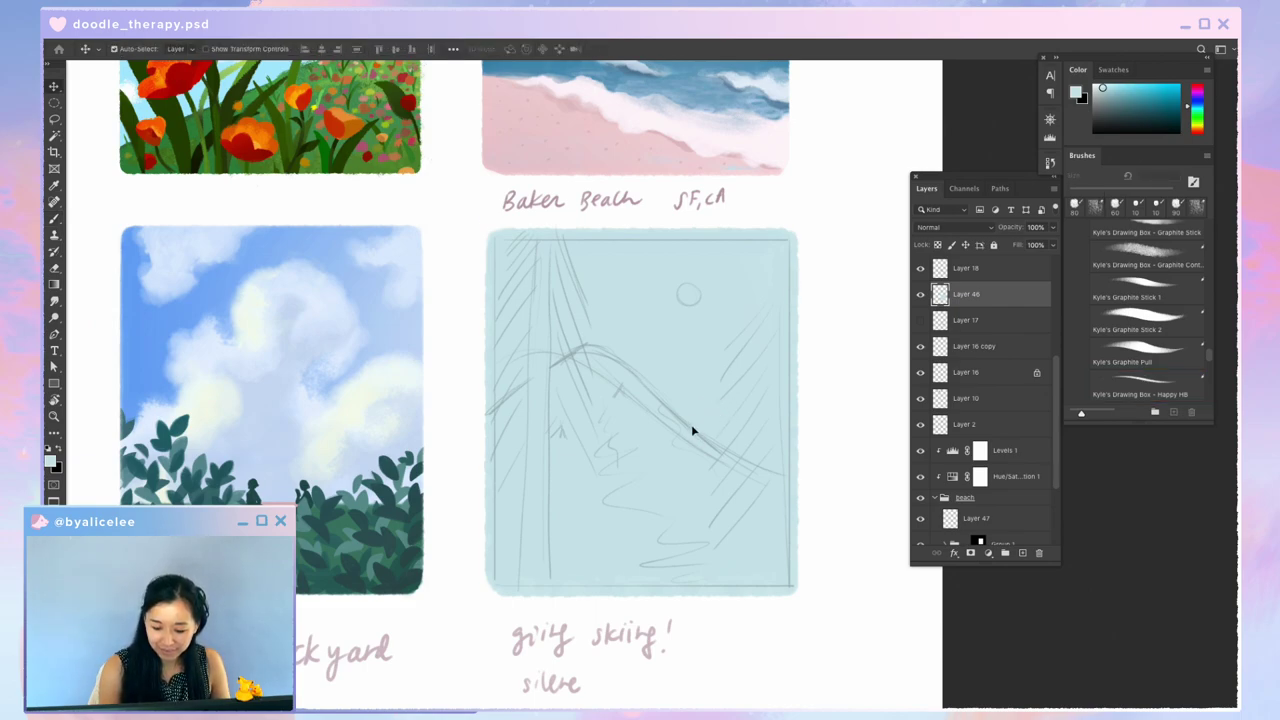
pyautogui.moveTo(691, 424); pyautogui.dragTo(695, 432)
pyautogui.press('super+z')
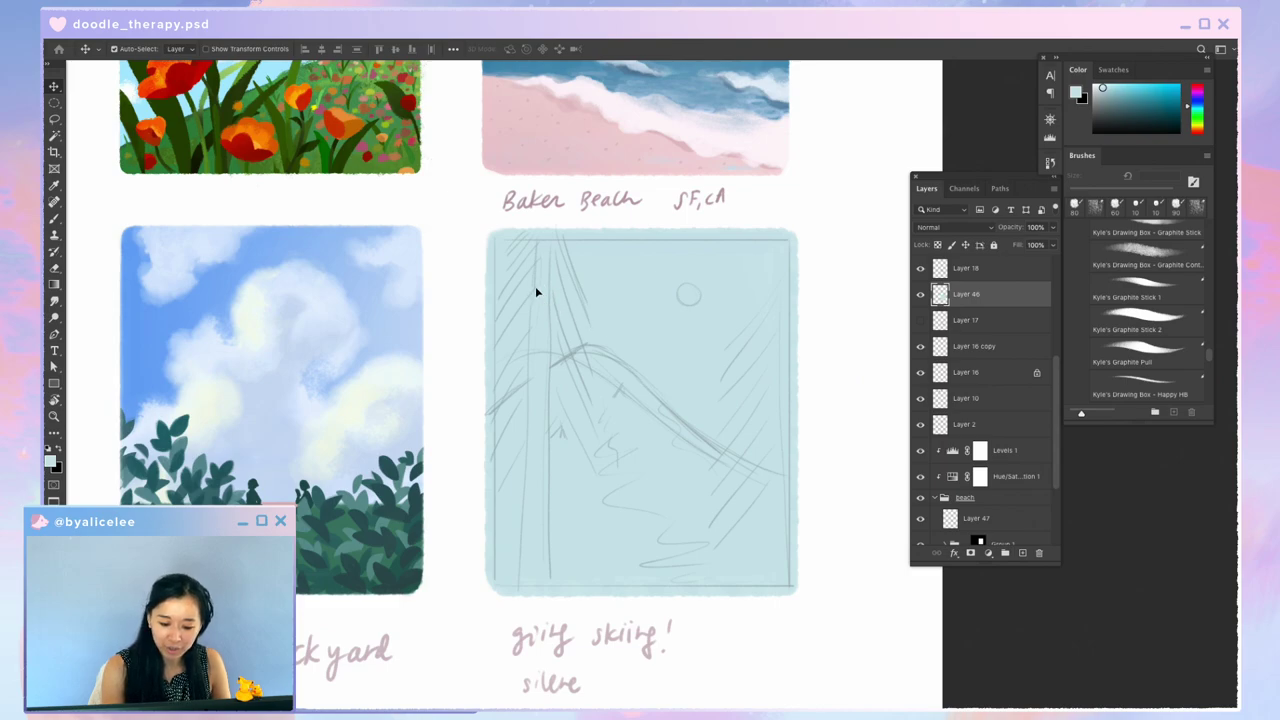
pyautogui.moveTo(535, 286)
pyautogui.mouseDown()
pyautogui.moveTo(525, 357)
pyautogui.moveTo(586, 534)
pyautogui.moveTo(532, 435)
pyautogui.mouseUp()
pyautogui.press('super+z')
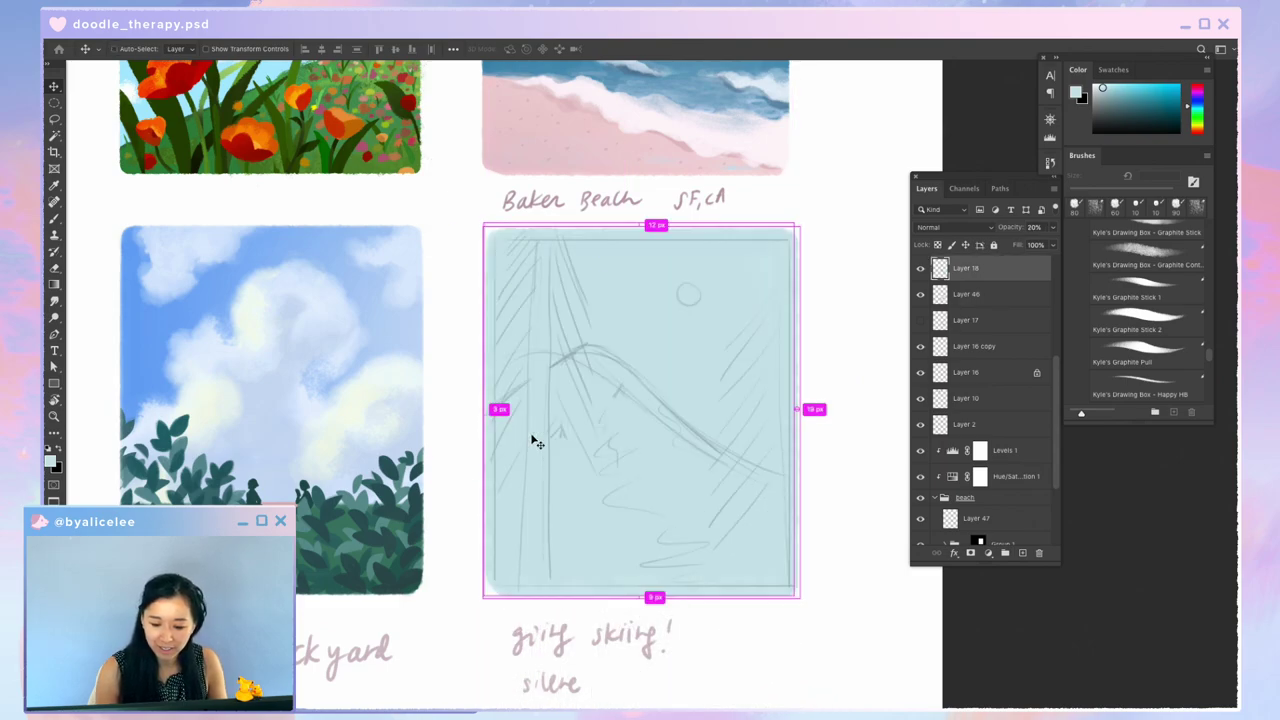
# Step: Widen the skiing sketch on Layer 18 so that its side frame lines reach the edges of the teal block
pyautogui.hotkey('ctrl', 't')
pyautogui.moveTo(797, 408); pyautogui.dragTo(803, 407)
pyautogui.press('Return')
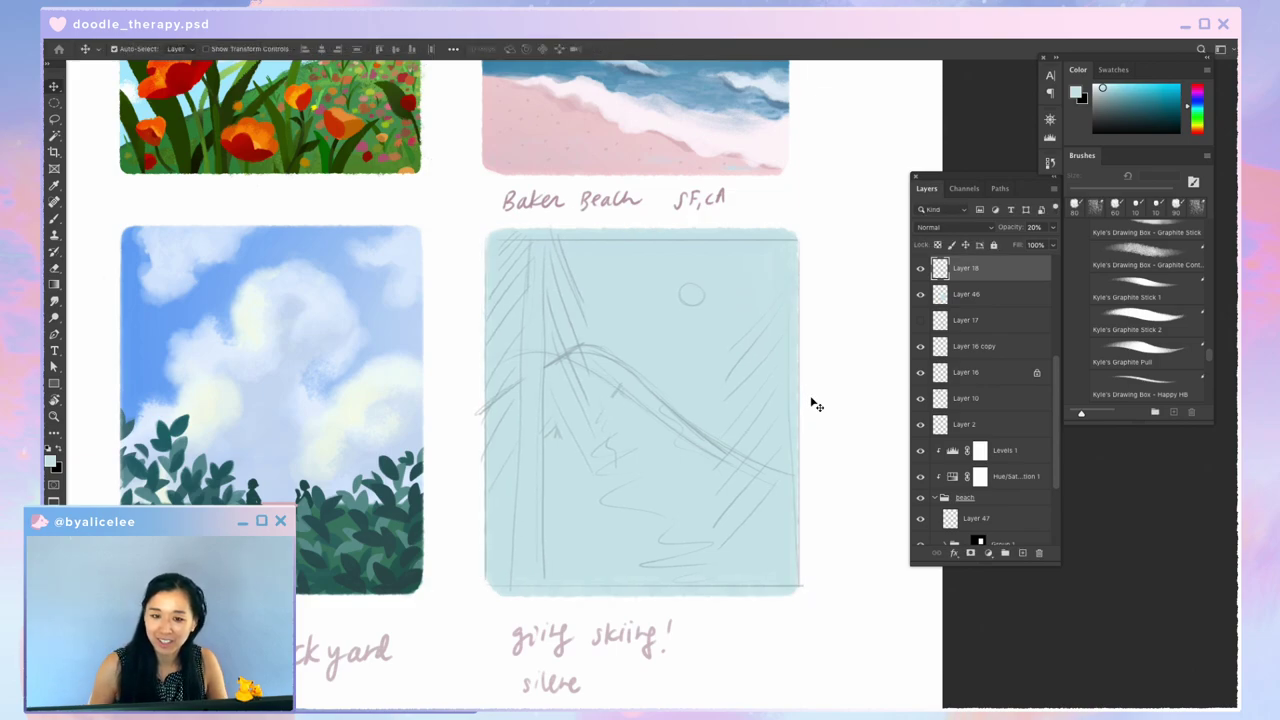
# Step: Delete the sketch's outer frame lines around the skiing postcard using rectangular selections, and clear the selection
pyautogui.press('m')
pyautogui.moveTo(468, 212); pyautogui.dragTo(487, 609)
pyautogui.press('super+d')
pyautogui.hotkey('shift', 'm')
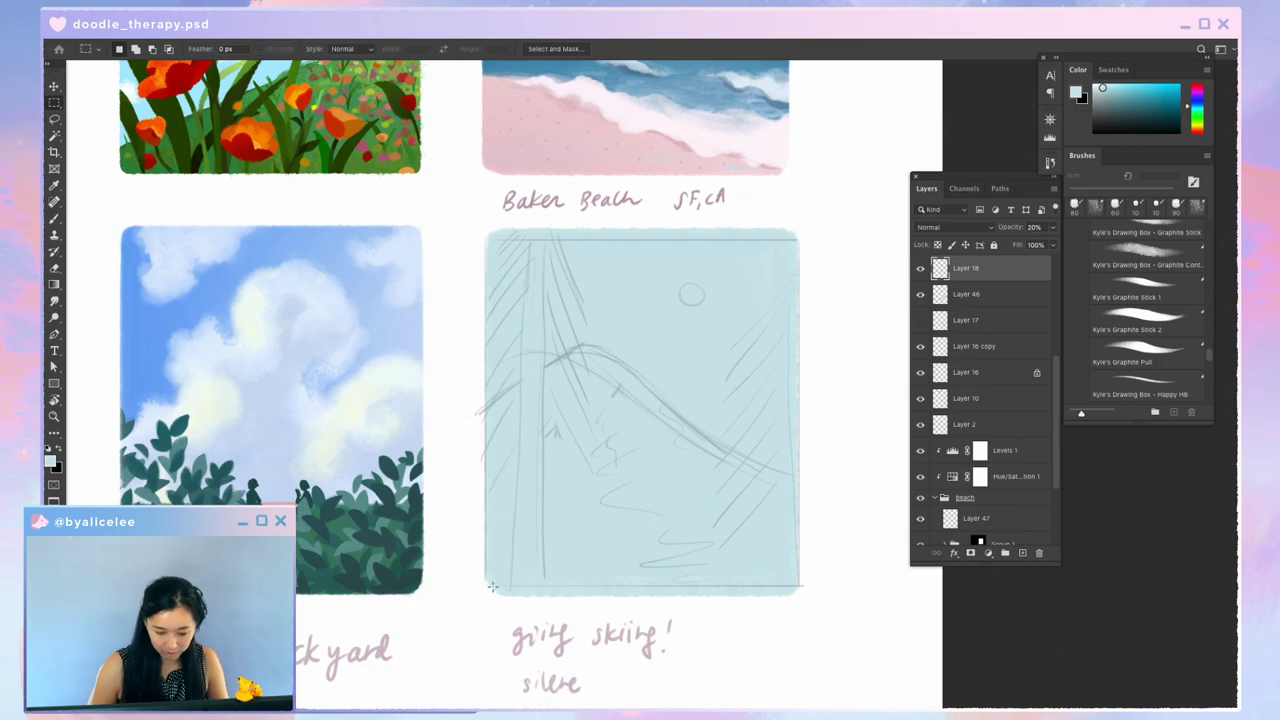
pyautogui.moveTo(479, 211)
pyautogui.mouseDown()
pyautogui.moveTo(491, 614)
pyautogui.moveTo(540, 225)
pyautogui.moveTo(835, 242)
pyautogui.moveTo(798, 325)
pyautogui.moveTo(798, 618)
pyautogui.moveTo(808, 612)
pyautogui.moveTo(481, 579)
pyautogui.mouseUp()
pyautogui.press('Delete')
pyautogui.press('super+d')
pyautogui.press('Delete')
pyautogui.press('super+d')
# Step: Set the opacity of the skiing sketch layer to 10%
pyautogui.press('v')
pyautogui.press('1')
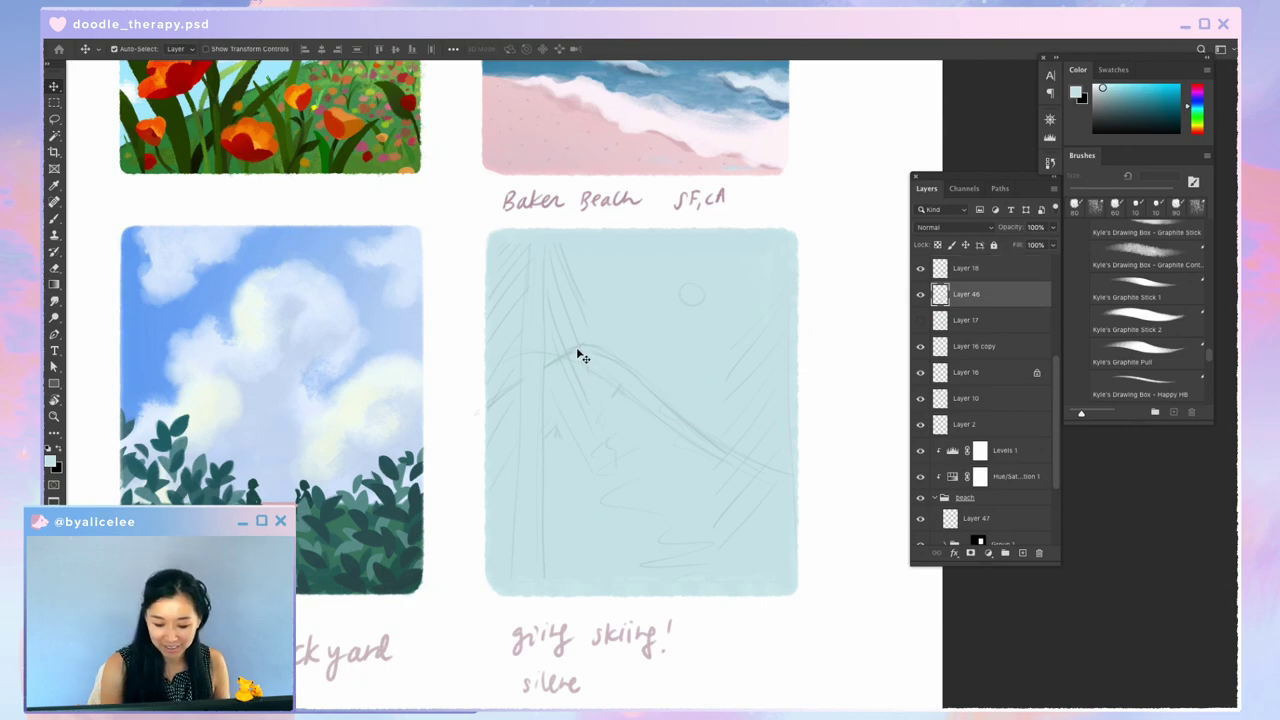
pyautogui.moveTo(580, 351); pyautogui.dragTo(586, 340)
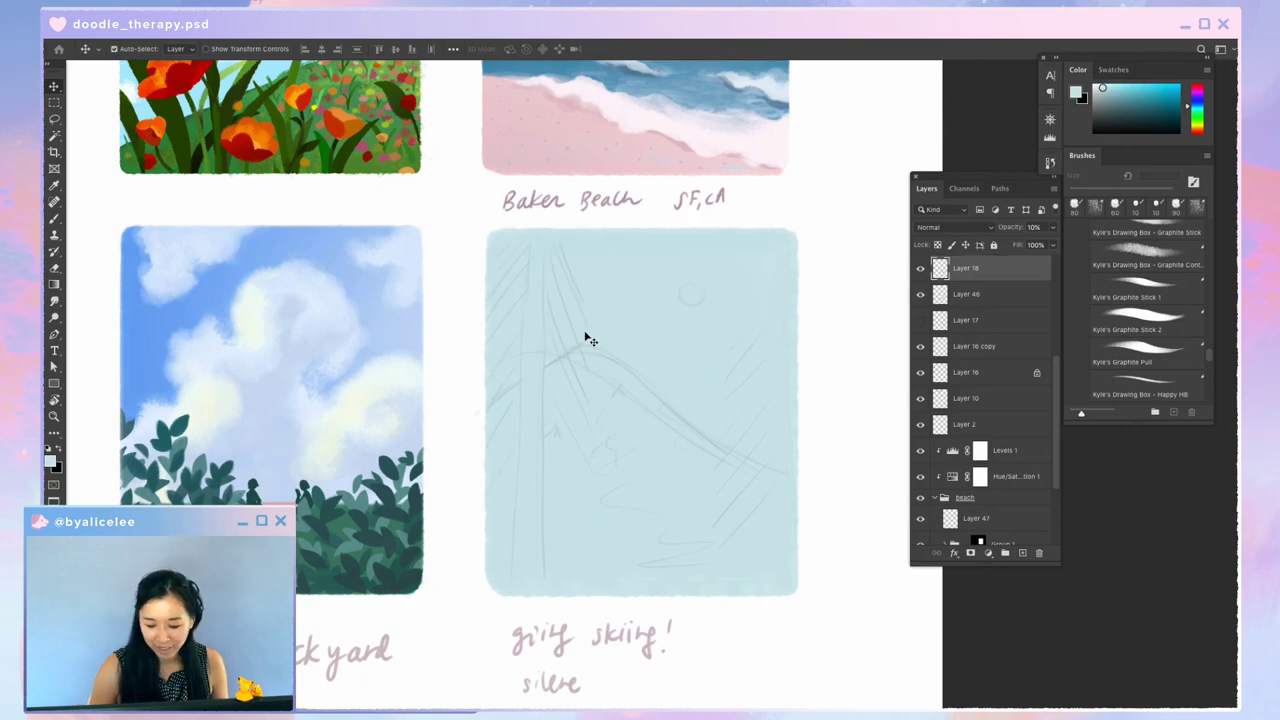
# Step: Add a new layer above the sketch and redraw the sloping mountain ridge across the skiing postcard in black with a 9 px brush
pyautogui.press('super+shift+n')
pyautogui.press('Return')
pyautogui.press('b')
pyautogui.press('d')
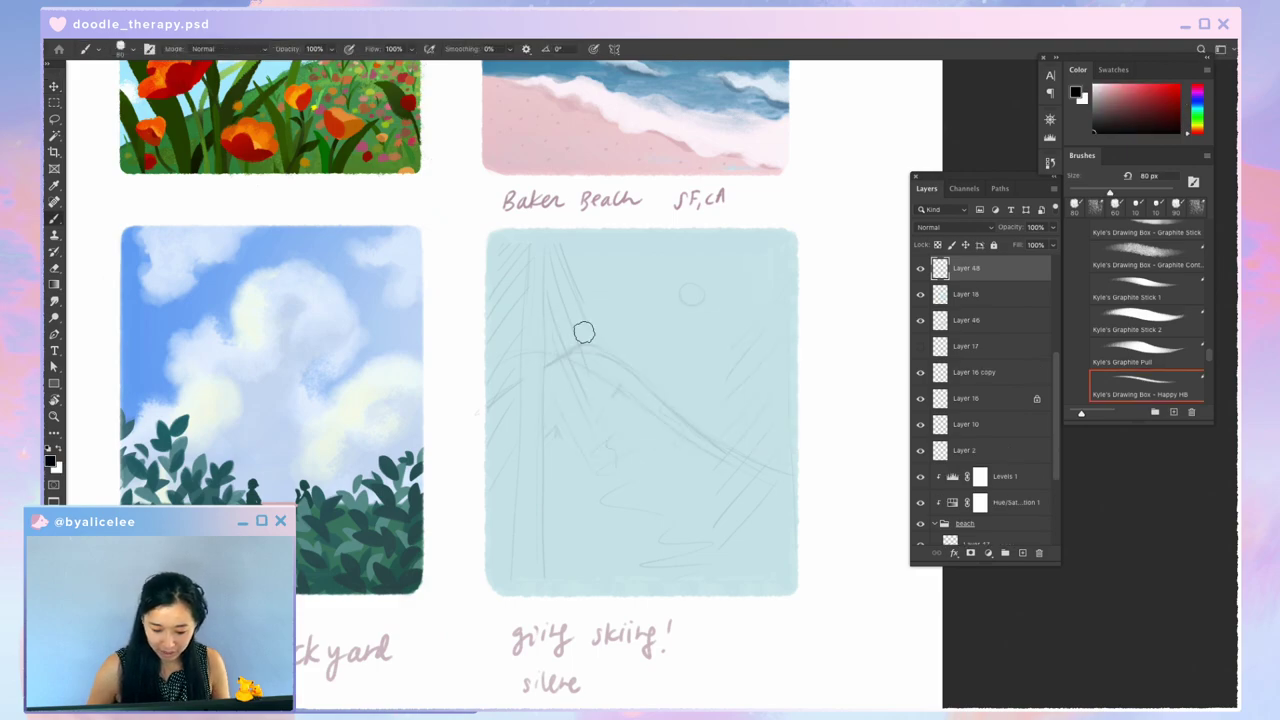
pyautogui.press('[')
pyautogui.press('[')
pyautogui.press('[')
pyautogui.press('[')
pyautogui.press('[')
pyautogui.press('[')
pyautogui.press('[')
pyautogui.press('[')
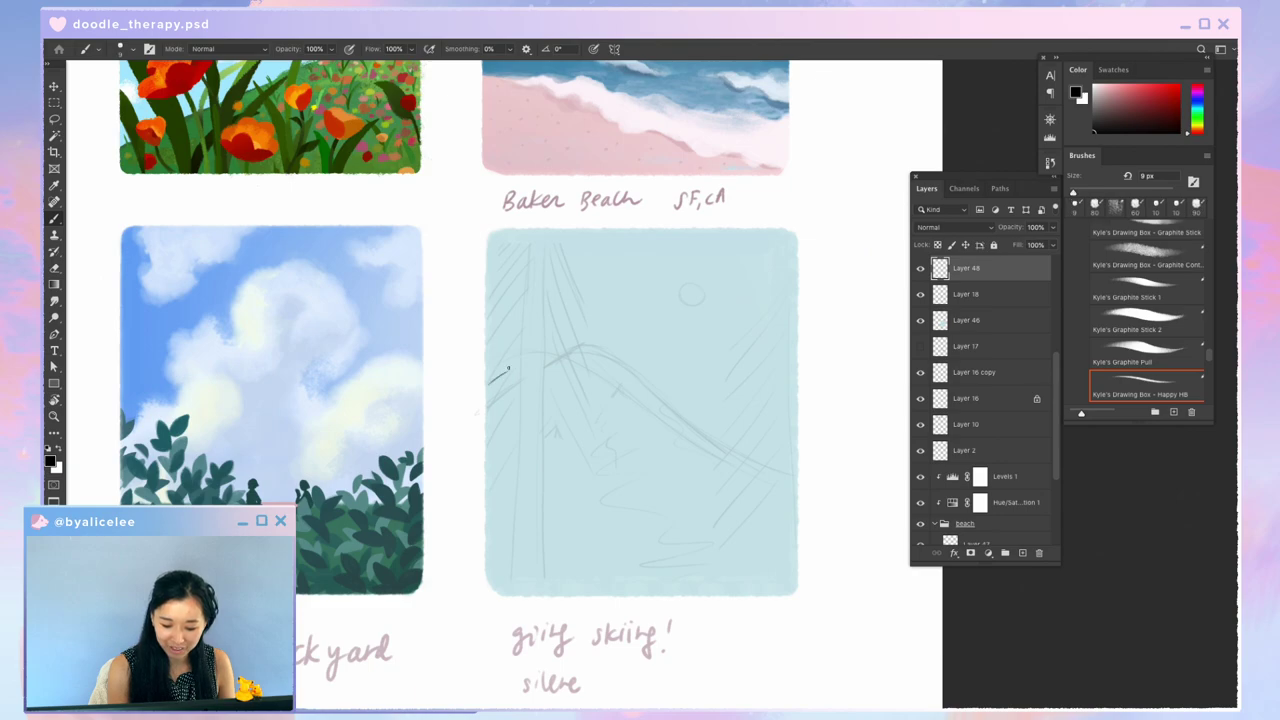
pyautogui.moveTo(483, 388)
pyautogui.mouseDown()
pyautogui.moveTo(559, 357)
pyautogui.moveTo(612, 370)
pyautogui.moveTo(798, 491)
pyautogui.mouseUp()
pyautogui.moveTo(751, 540)
pyautogui.mouseDown()
pyautogui.moveTo(837, 269)
pyautogui.moveTo(673, 377)
pyautogui.moveTo(611, 452)
pyautogui.moveTo(605, 512)
pyautogui.moveTo(620, 542)
pyautogui.mouseUp()
pyautogui.press('Escape')
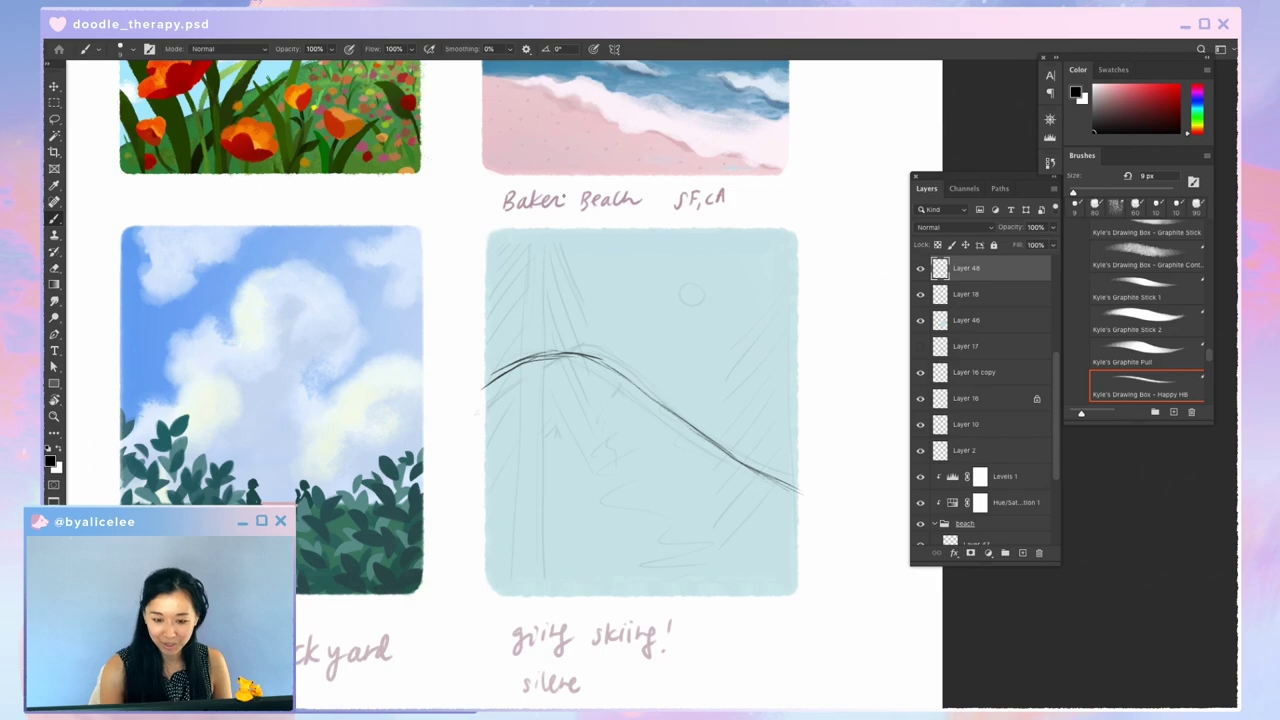
# Step: Sketch long, near-vertical tree trunk lines on the left side and along the right edge of the skiing postcard
pyautogui.moveTo(530, 266); pyautogui.dragTo(516, 558)
pyautogui.hotkey('ctrl', 'z')
pyautogui.moveTo(518, 302); pyautogui.dragTo(495, 558)
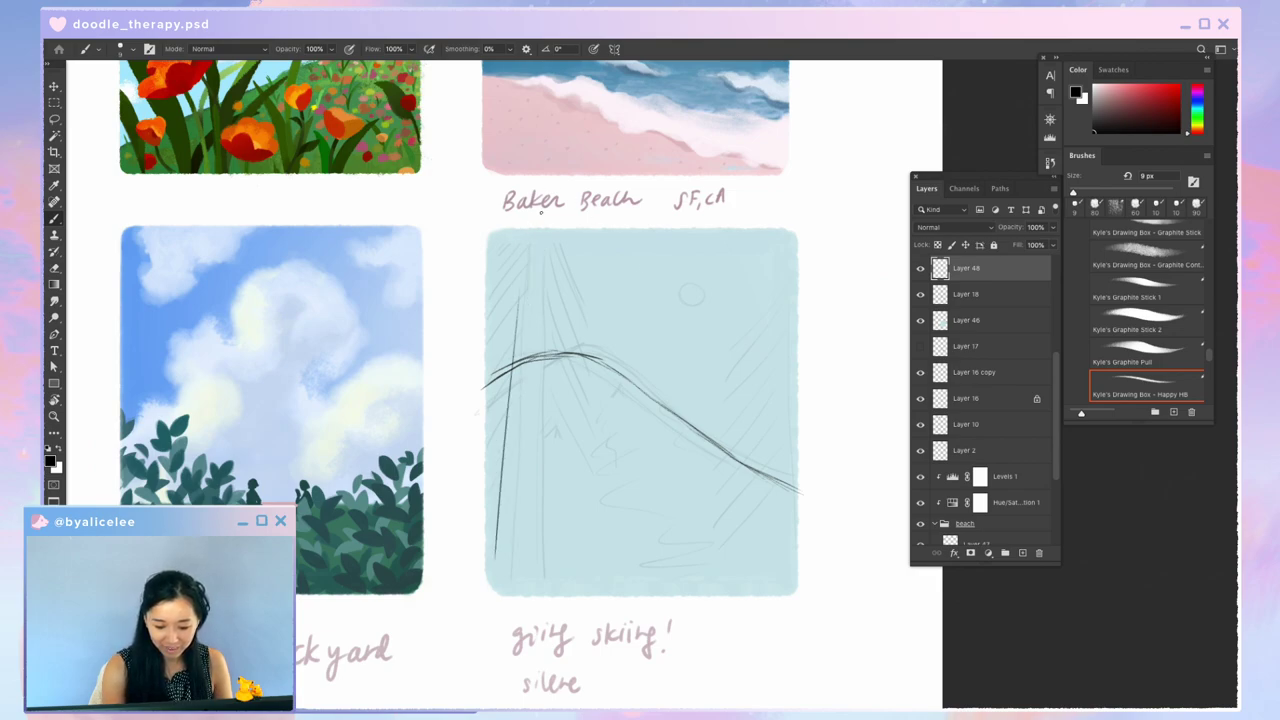
pyautogui.moveTo(540, 223); pyautogui.dragTo(526, 566)
pyautogui.moveTo(773, 229); pyautogui.dragTo(793, 566)
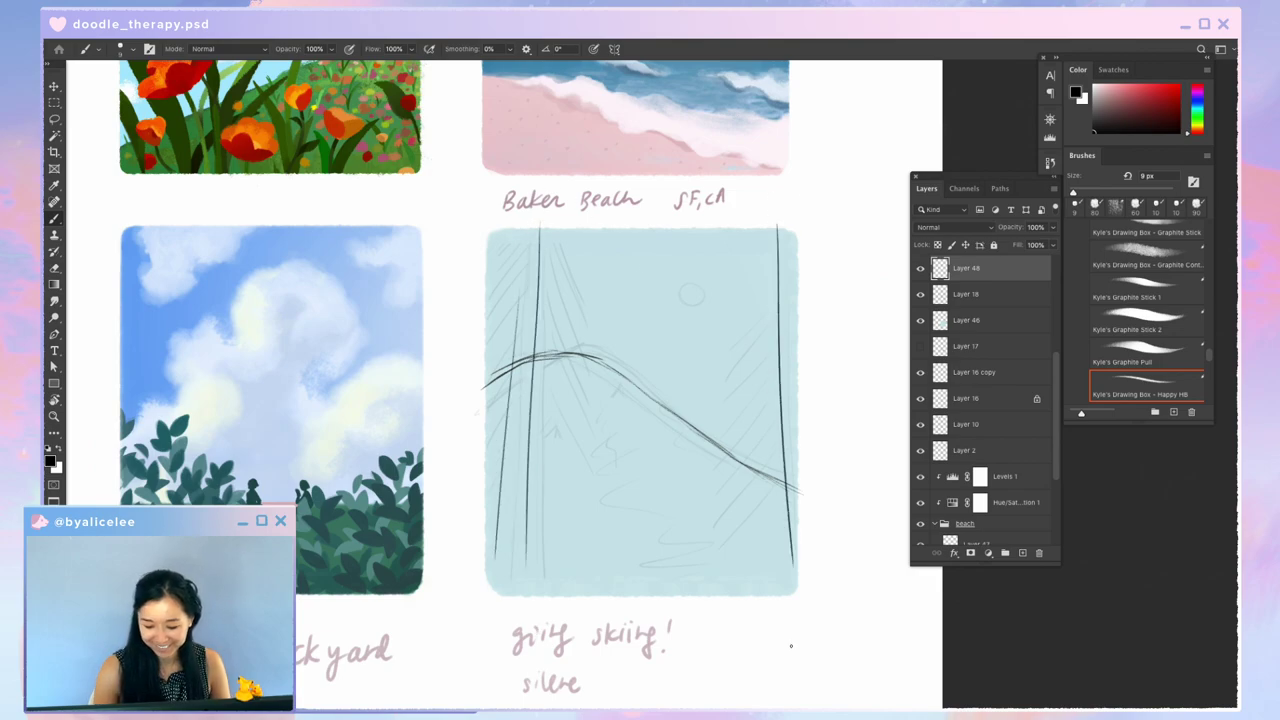
# Step: Set the new line layer's opacity to 10%, merge it into the sketch layer, and select the teal block's layer
pyautogui.press('v')
pyautogui.press('1')
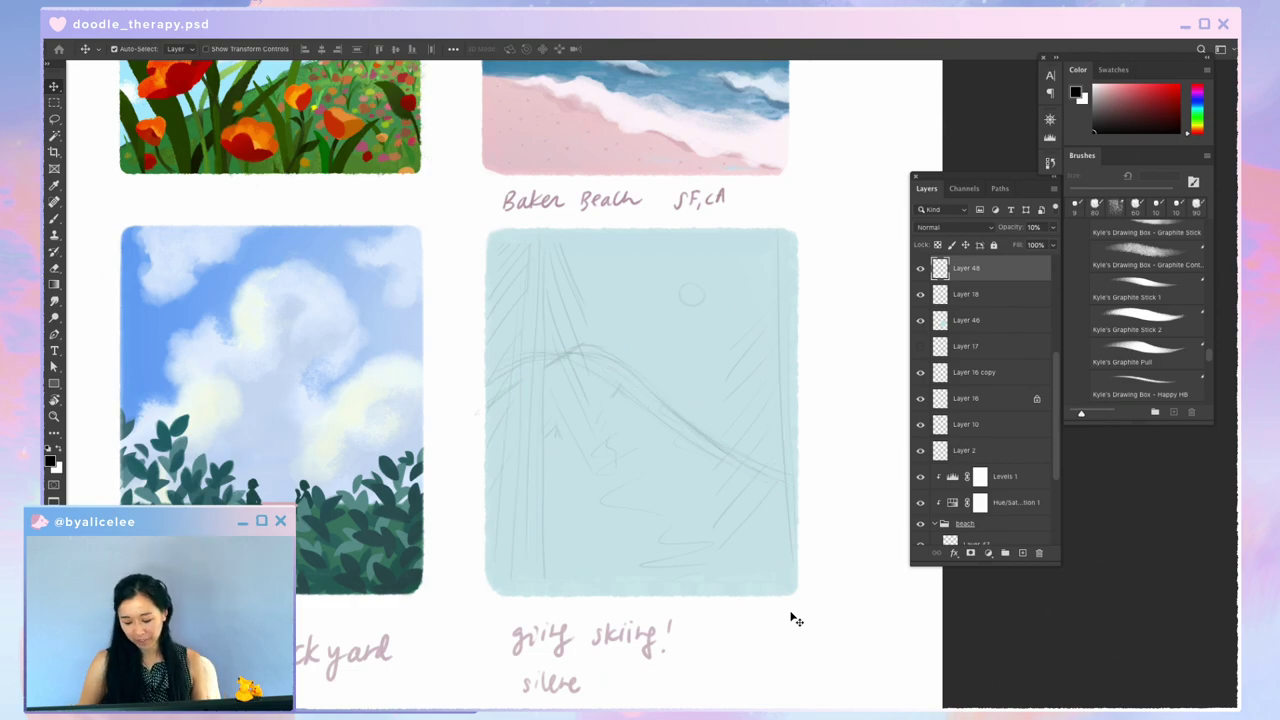
pyautogui.hotkey('ctrl', 'e')
pyautogui.click(650, 325)
pyautogui.hotkey('ctrl', '-')
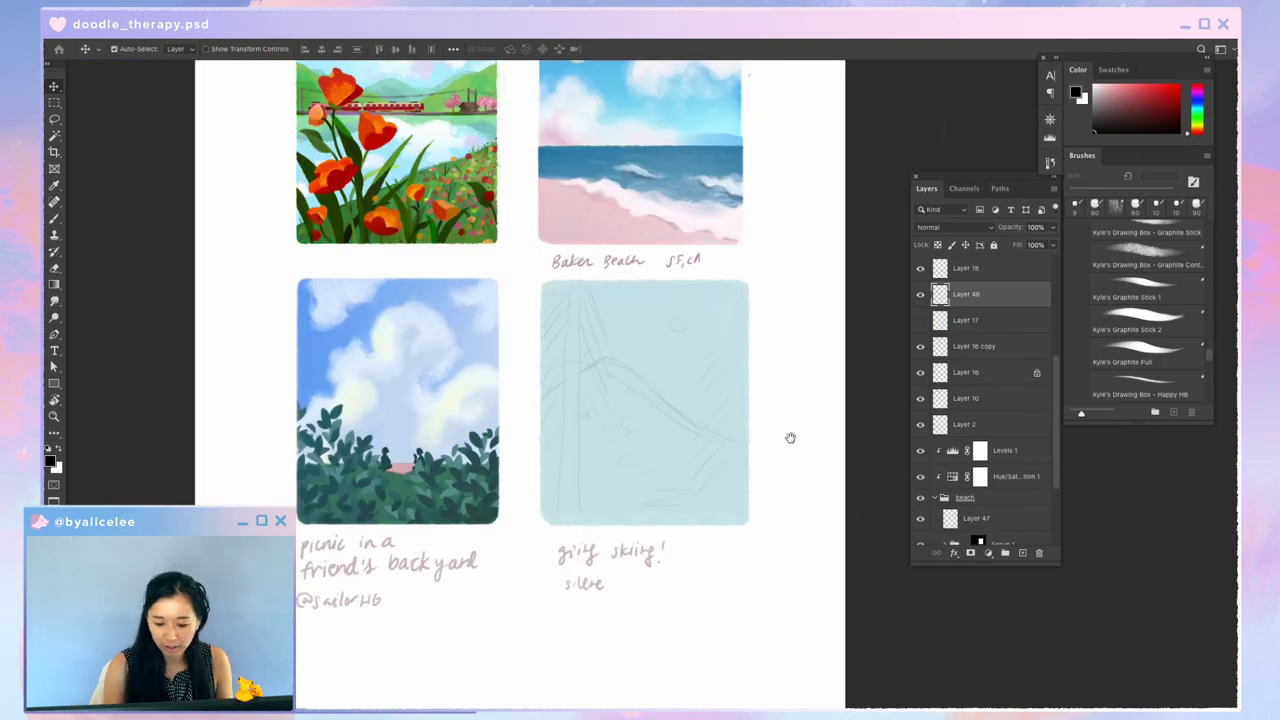
pyautogui.moveTo(790, 437); pyautogui.dragTo(760, 483)
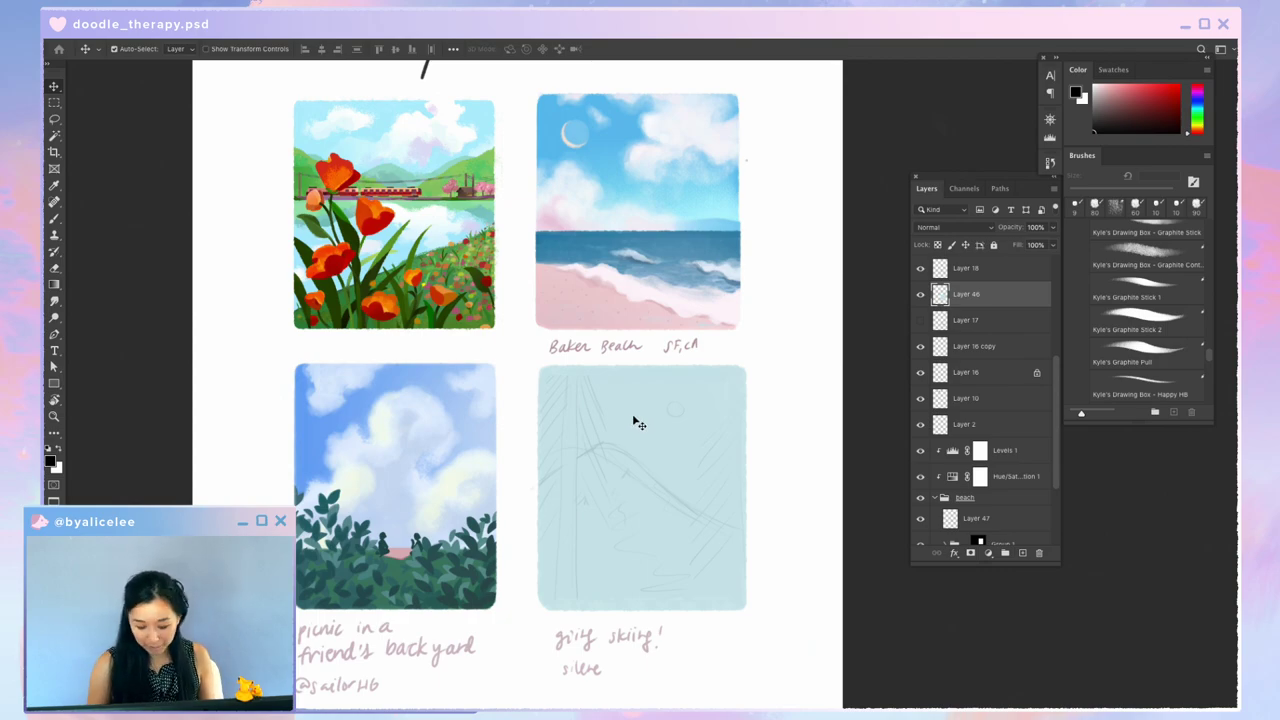
pyautogui.hotkey('ctrl', 'u')
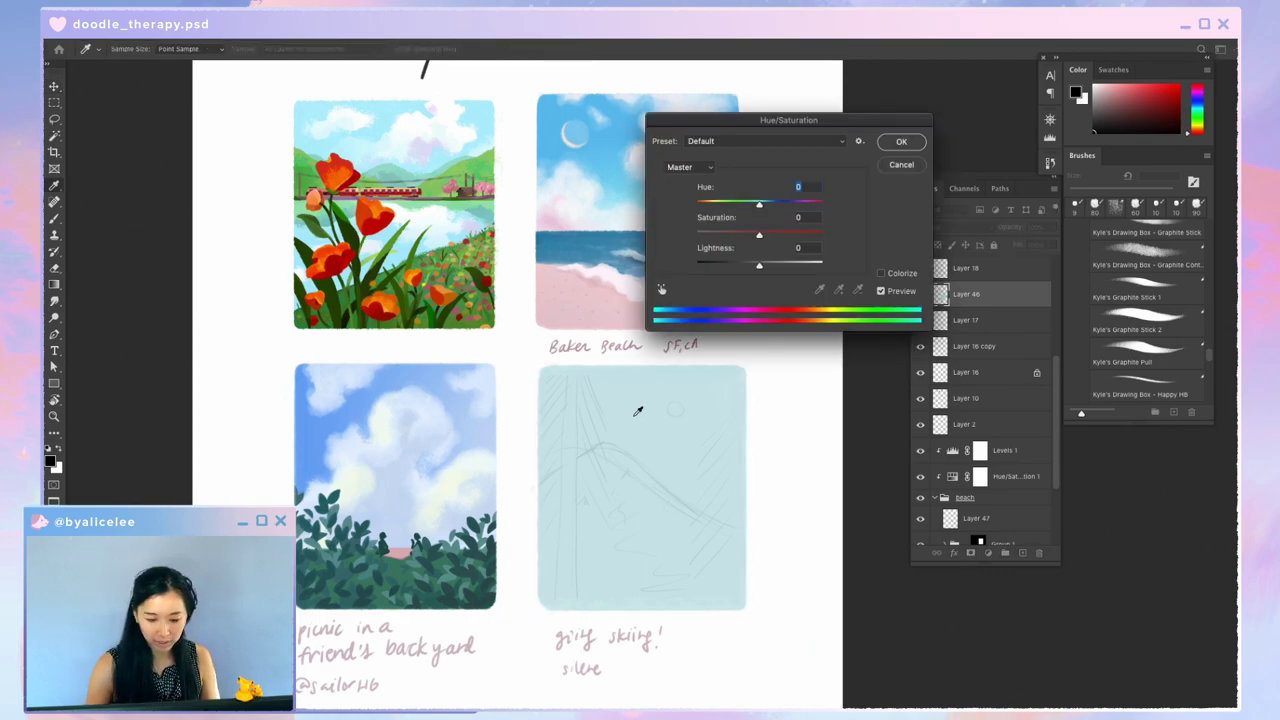
pyautogui.moveTo(824, 120); pyautogui.dragTo(874, 221)
pyautogui.press('Escape')
# Step: Recolour the beach postcard's base sky layer with Hue/Saturation, setting hue to +60 and lightness to +52
pyautogui.moveTo(612, 139)
pyautogui.mouseDown()
pyautogui.moveTo(630, 133)
pyautogui.moveTo(614, 142)
pyautogui.mouseUp()
pyautogui.hotkey('ctrl', 'u')
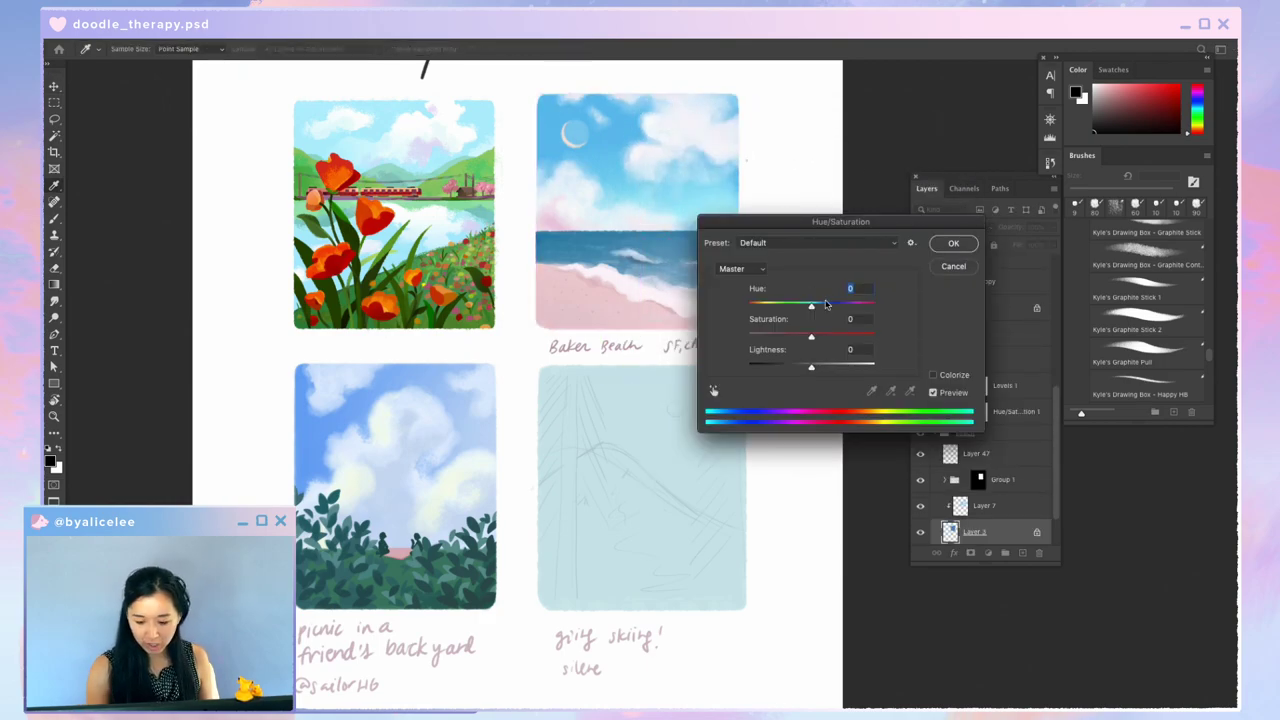
pyautogui.moveTo(826, 304); pyautogui.dragTo(840, 308)
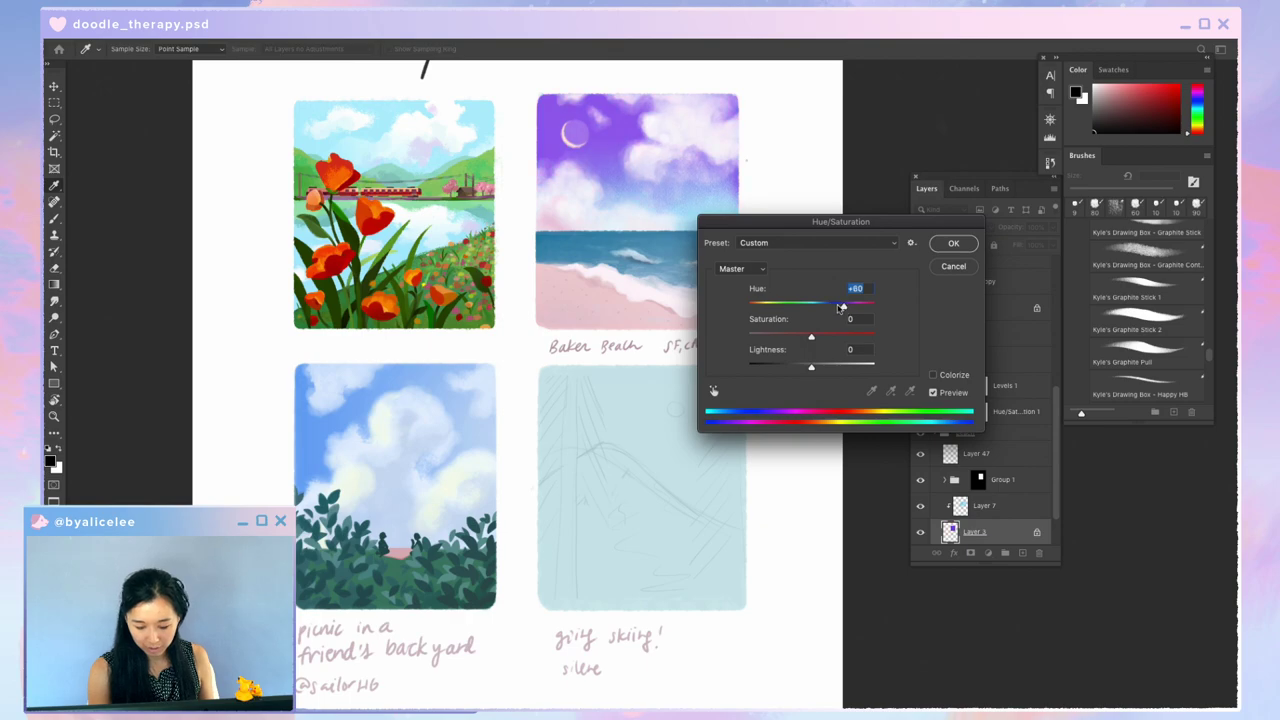
pyautogui.moveTo(840, 366); pyautogui.dragTo(845, 368)
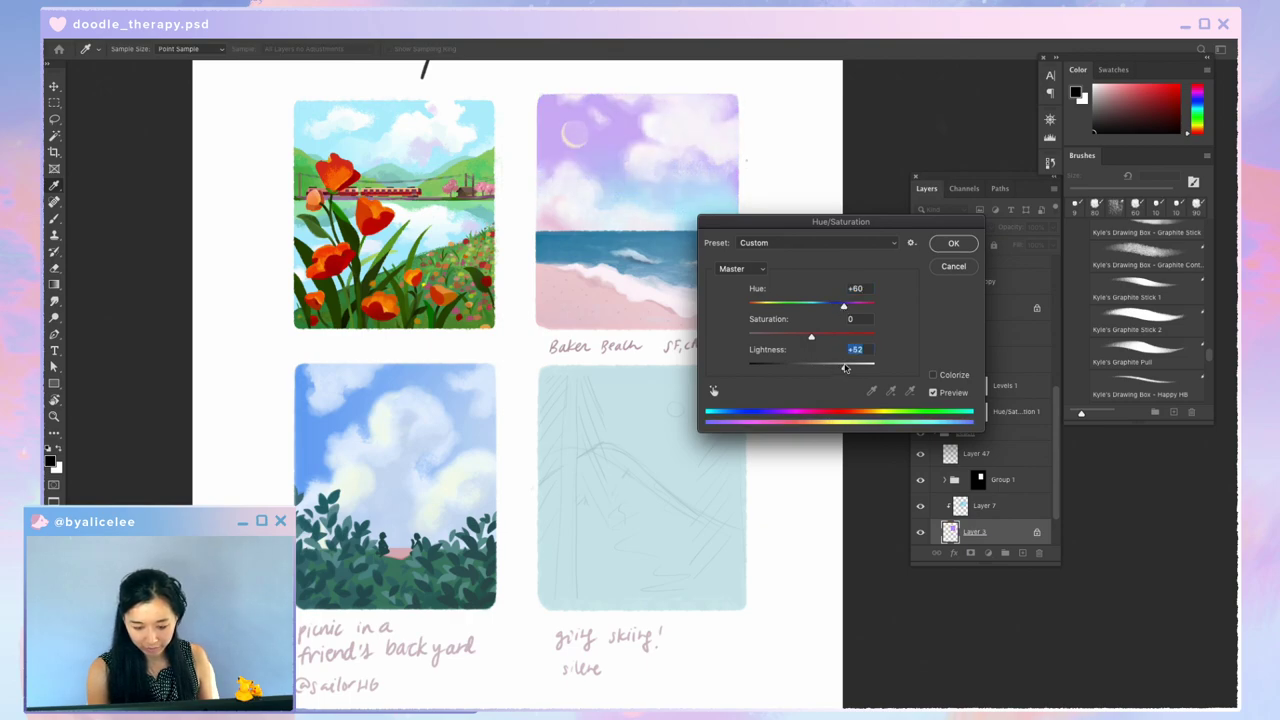
pyautogui.press('Return')
# Step: Recolour the clipped lower-sky layer of the beach postcard with Hue/Saturation, setting hue to +114 and lightness to +52
pyautogui.moveTo(705, 220); pyautogui.dragTo(714, 216)
pyautogui.hotkey('ctrl', 'u')
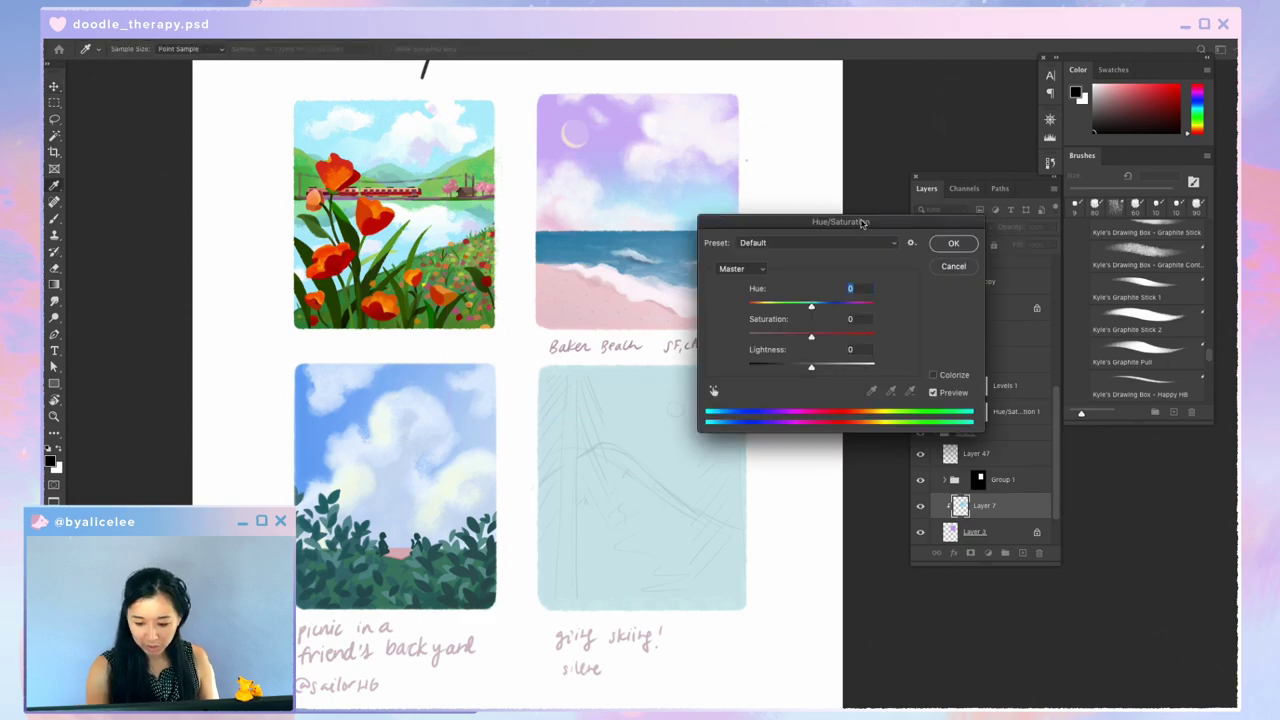
pyautogui.moveTo(866, 222); pyautogui.dragTo(836, 289)
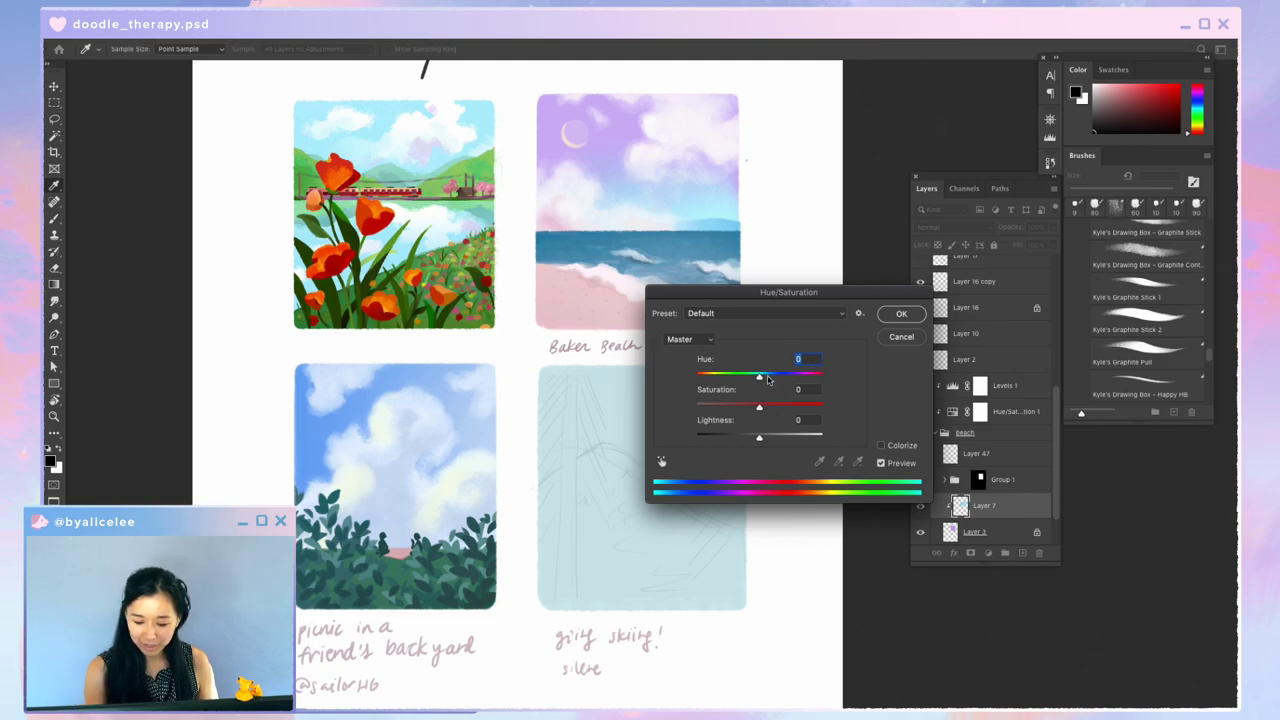
pyautogui.moveTo(770, 379); pyautogui.dragTo(816, 376)
pyautogui.moveTo(779, 437); pyautogui.dragTo(793, 439)
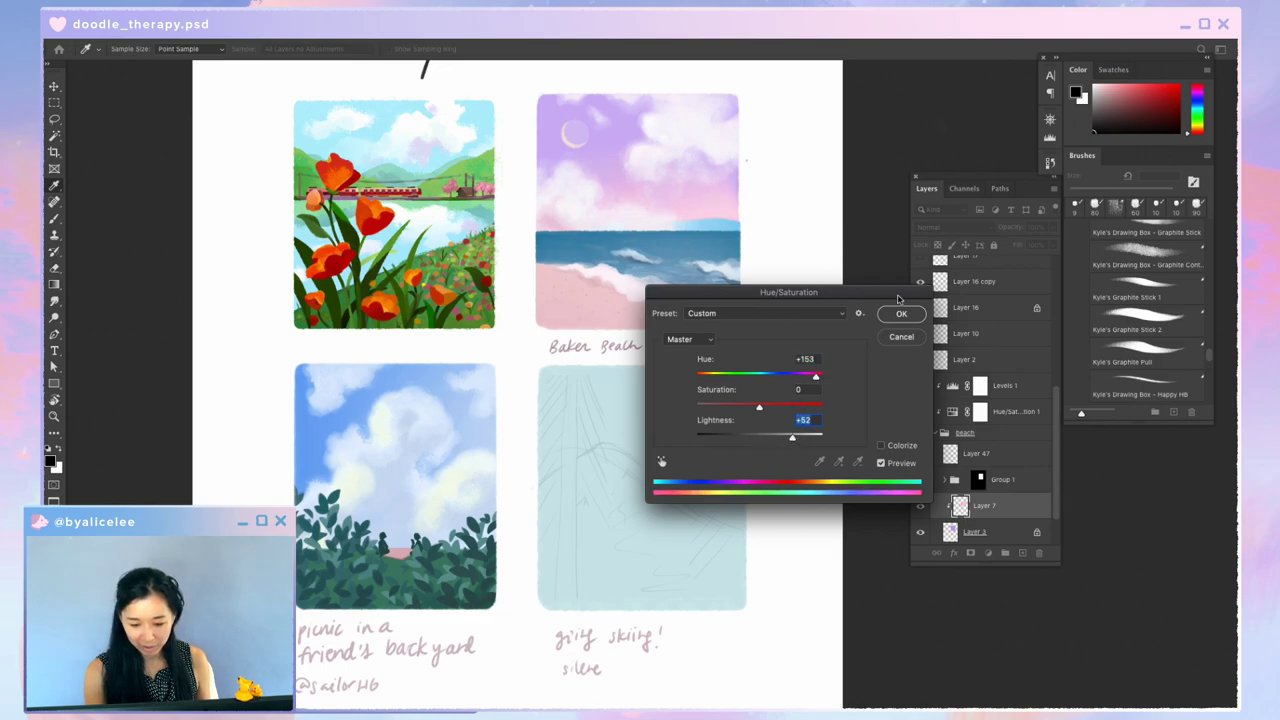
pyautogui.moveTo(816, 377); pyautogui.dragTo(806, 377)
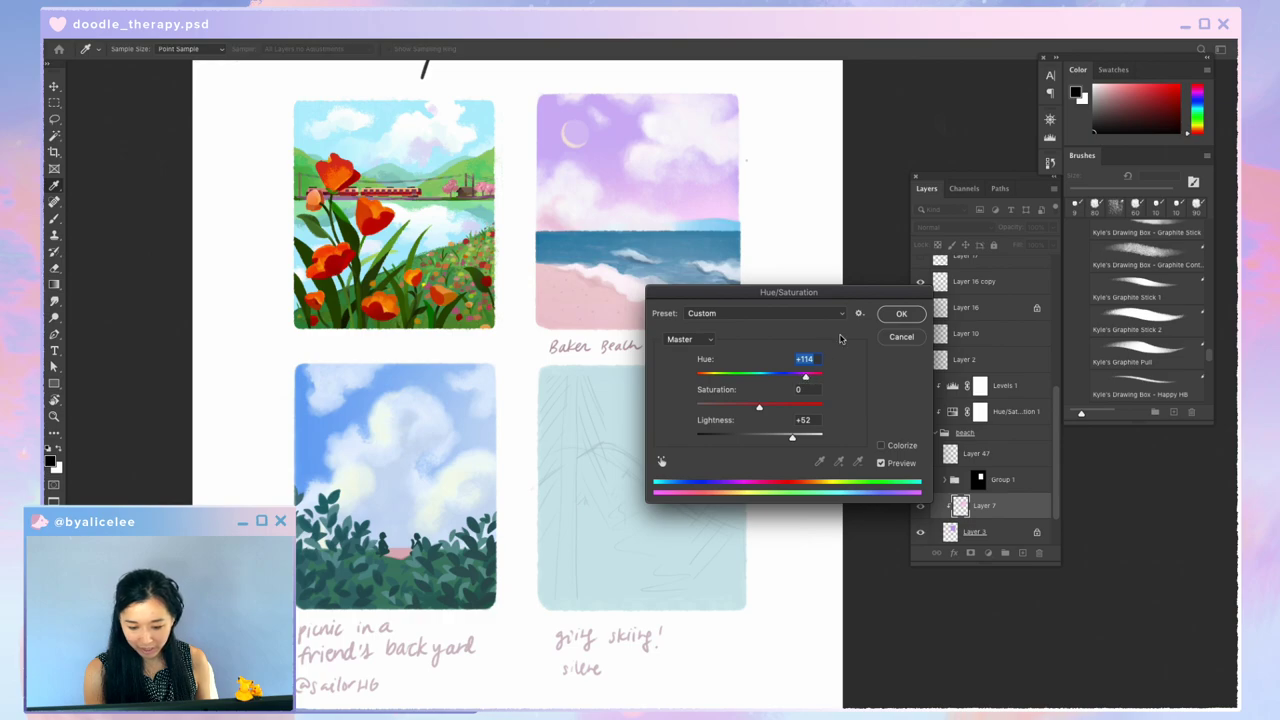
pyautogui.click(902, 315)
# Step: Shift the distant land strip on the beach horizon to a muted lavender with a Hue/Saturation adjustment
pyautogui.moveTo(716, 232); pyautogui.dragTo(738, 252)
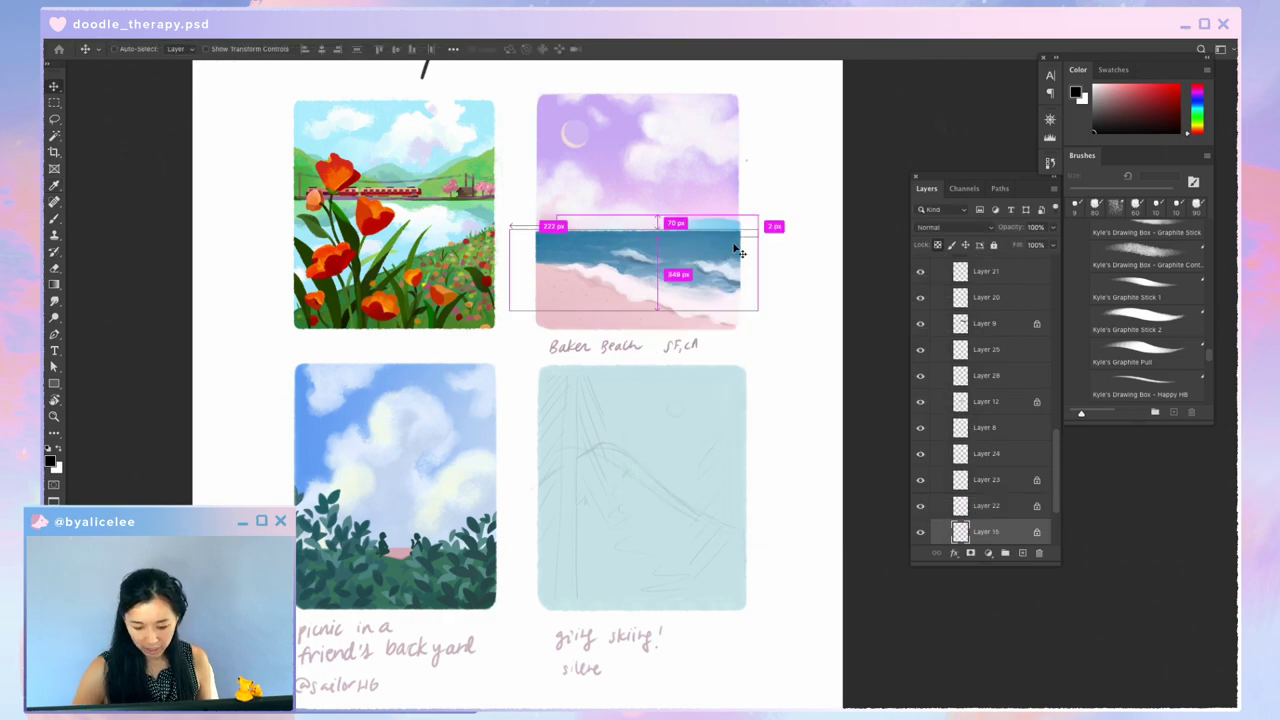
pyautogui.hotkey('ctrl', 'u')
pyautogui.moveTo(797, 376); pyautogui.dragTo(724, 406)
pyautogui.moveTo(795, 438); pyautogui.dragTo(775, 442)
pyautogui.click(901, 314)
pyautogui.press('v')
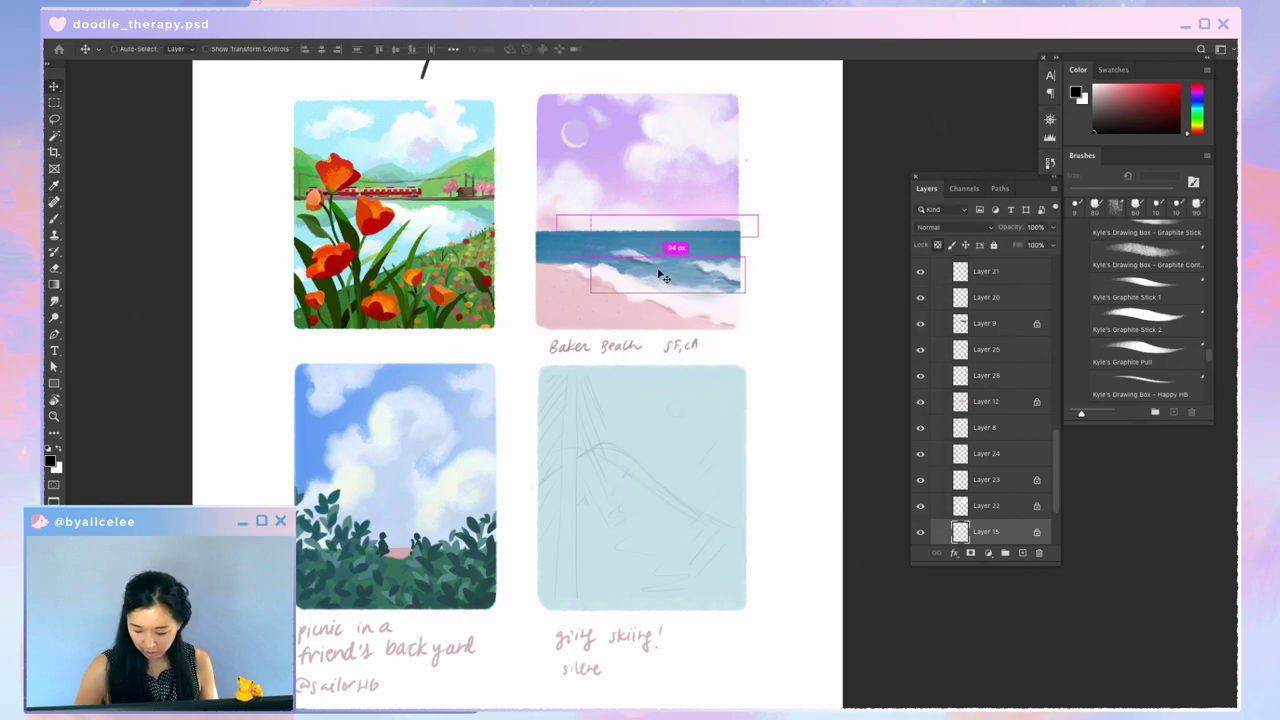
# Step: Move the distant land layer three places up the stack and squash it slightly in height
pyautogui.hotkey('ctrl', ']')
pyautogui.hotkey('ctrl', ']')
pyautogui.hotkey('ctrl', ']')
pyautogui.hotkey('ctrl', 't')
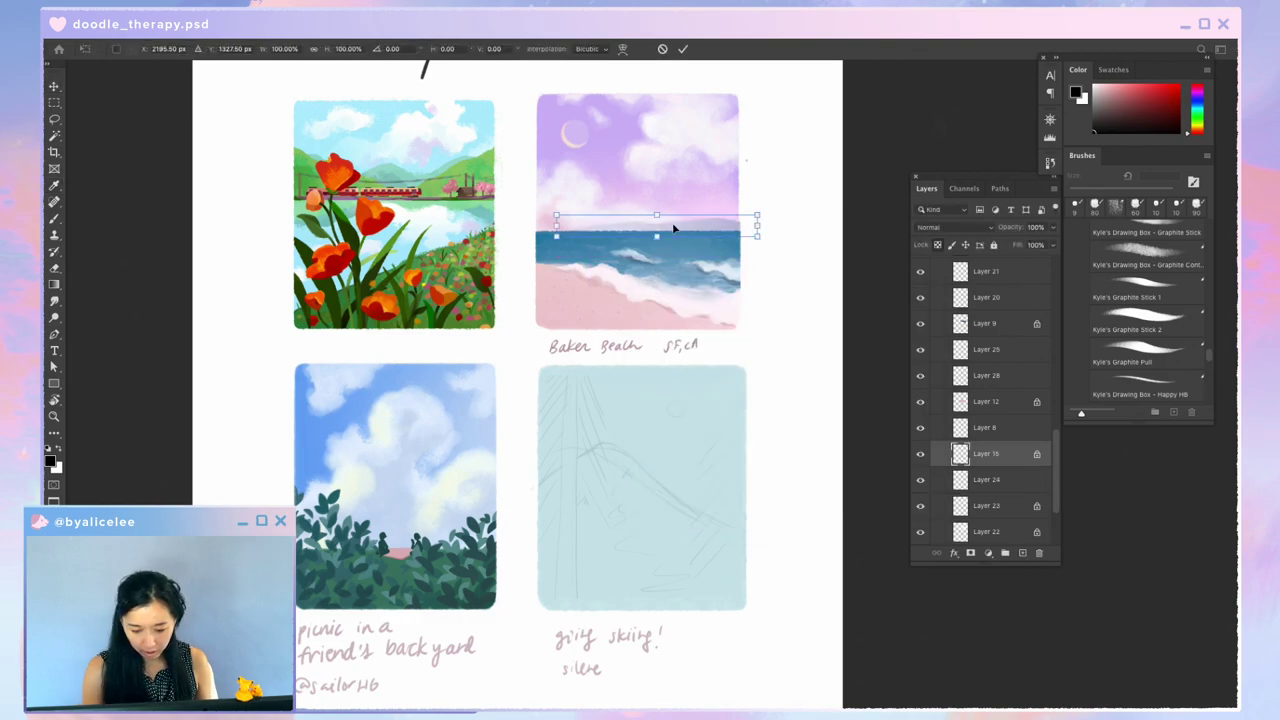
pyautogui.moveTo(659, 213); pyautogui.dragTo(661, 219)
pyautogui.press('Return')
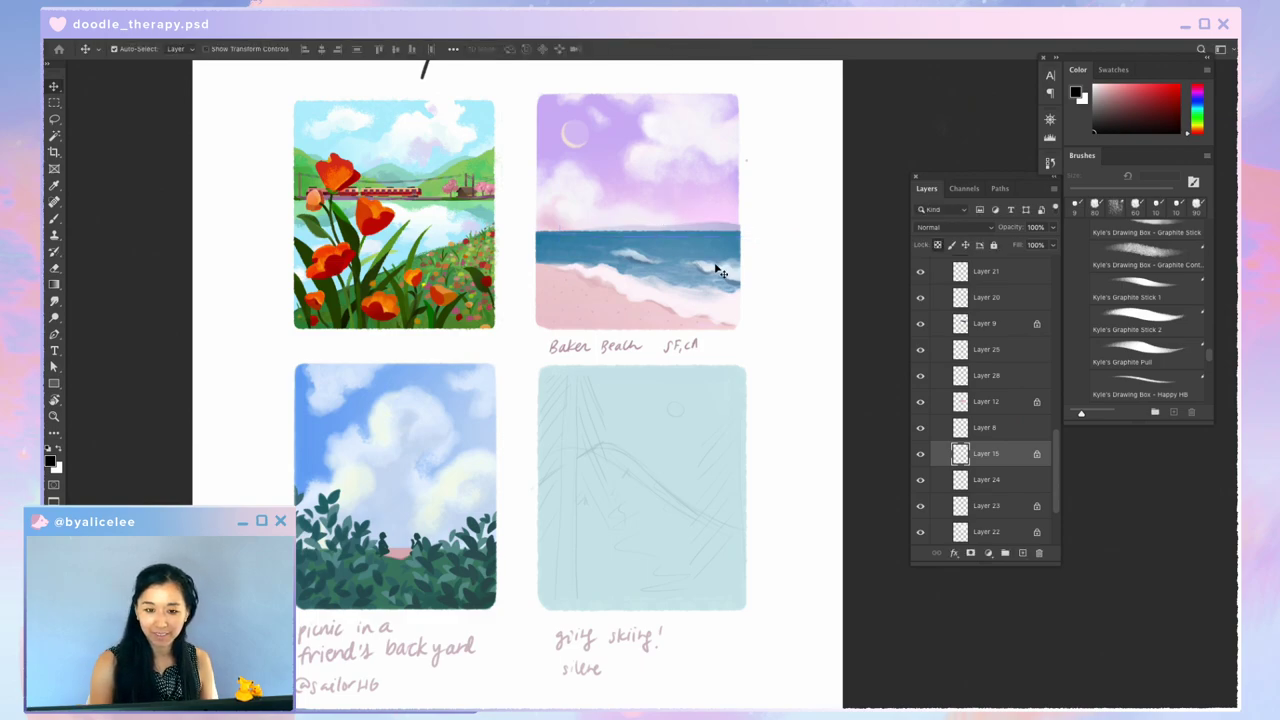
# Step: Turn the sea layer turquoise with Hue/Saturation, using hue -19, saturation +22 and lightness +17
pyautogui.moveTo(723, 234); pyautogui.dragTo(728, 238)
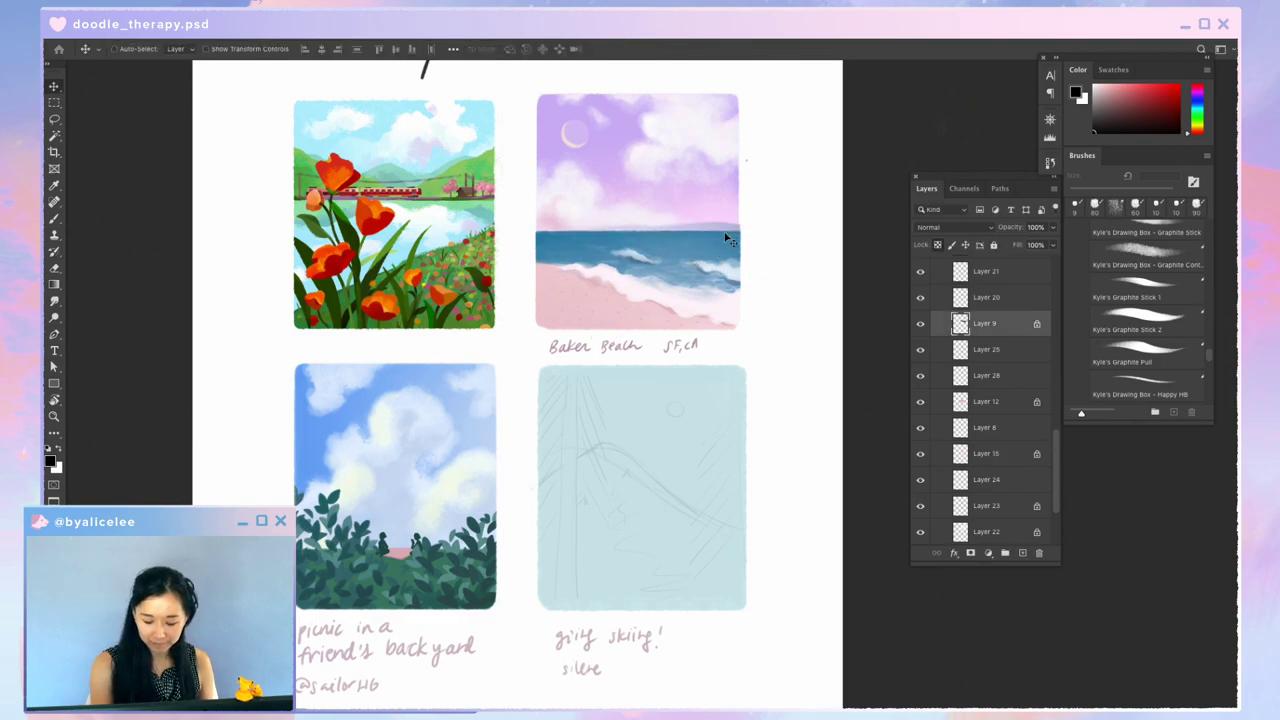
pyautogui.hotkey('ctrl', 'u')
pyautogui.click(782, 375)
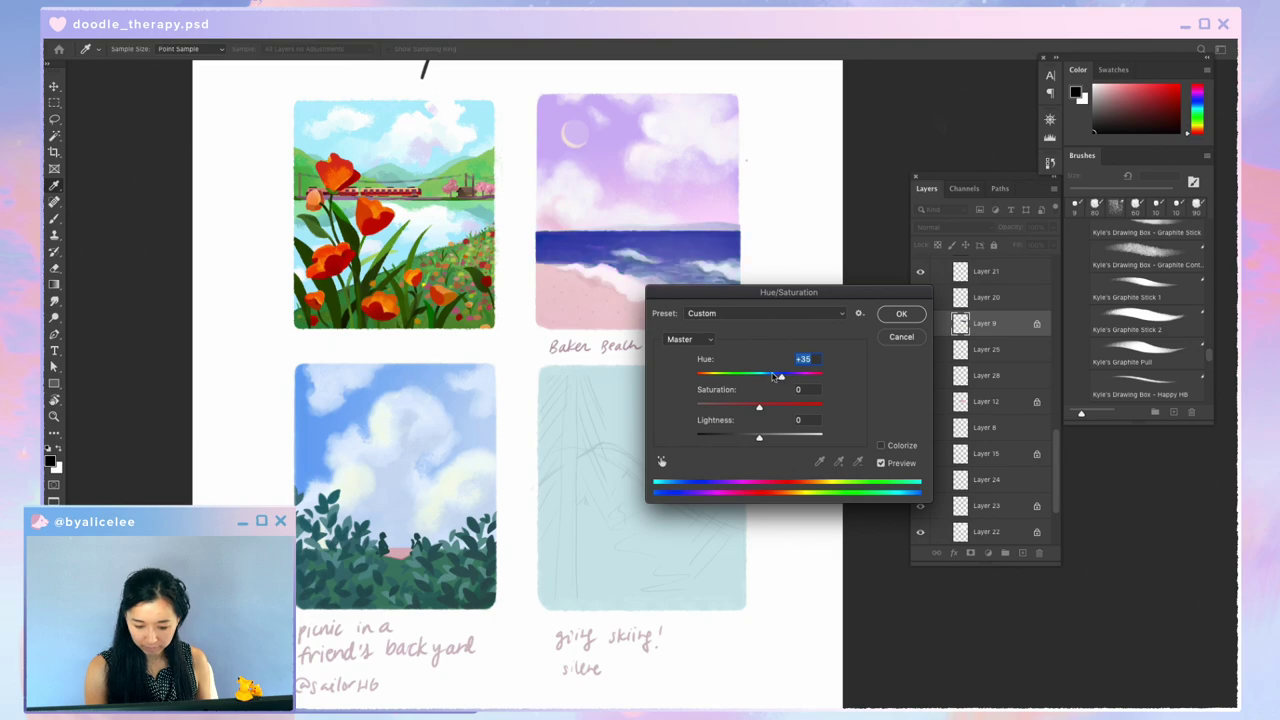
pyautogui.moveTo(751, 376)
pyautogui.mouseDown()
pyautogui.moveTo(770, 377)
pyautogui.moveTo(747, 378)
pyautogui.mouseUp()
pyautogui.moveTo(784, 437); pyautogui.dragTo(770, 438)
pyautogui.moveTo(747, 376); pyautogui.dragTo(755, 376)
pyautogui.moveTo(769, 291); pyautogui.dragTo(870, 216)
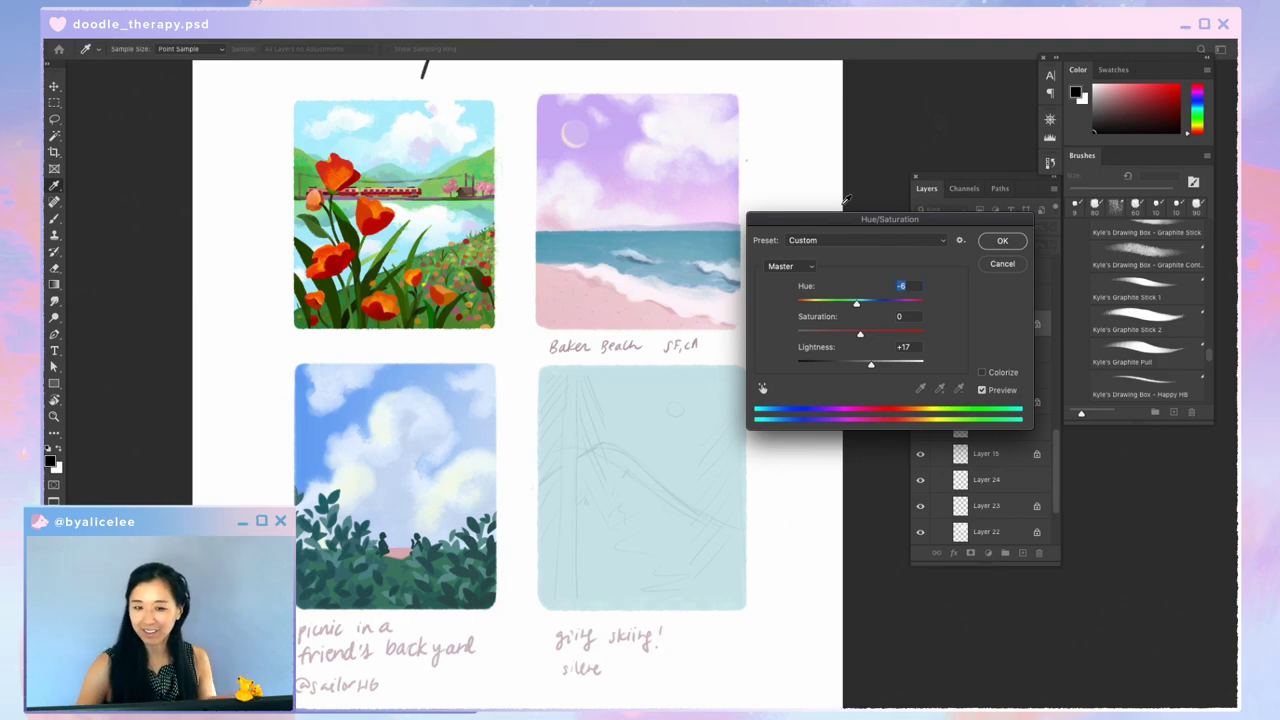
pyautogui.moveTo(856, 303); pyautogui.dragTo(842, 304)
pyautogui.click(874, 334)
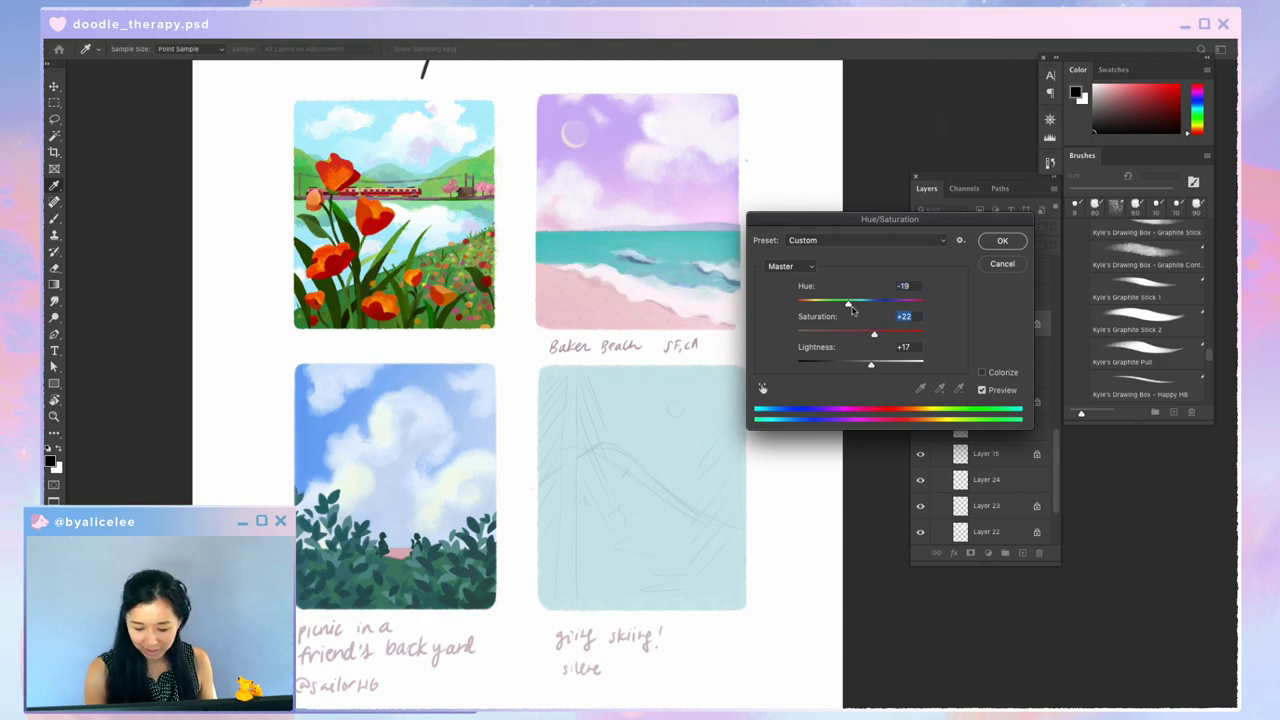
pyautogui.click(1006, 244)
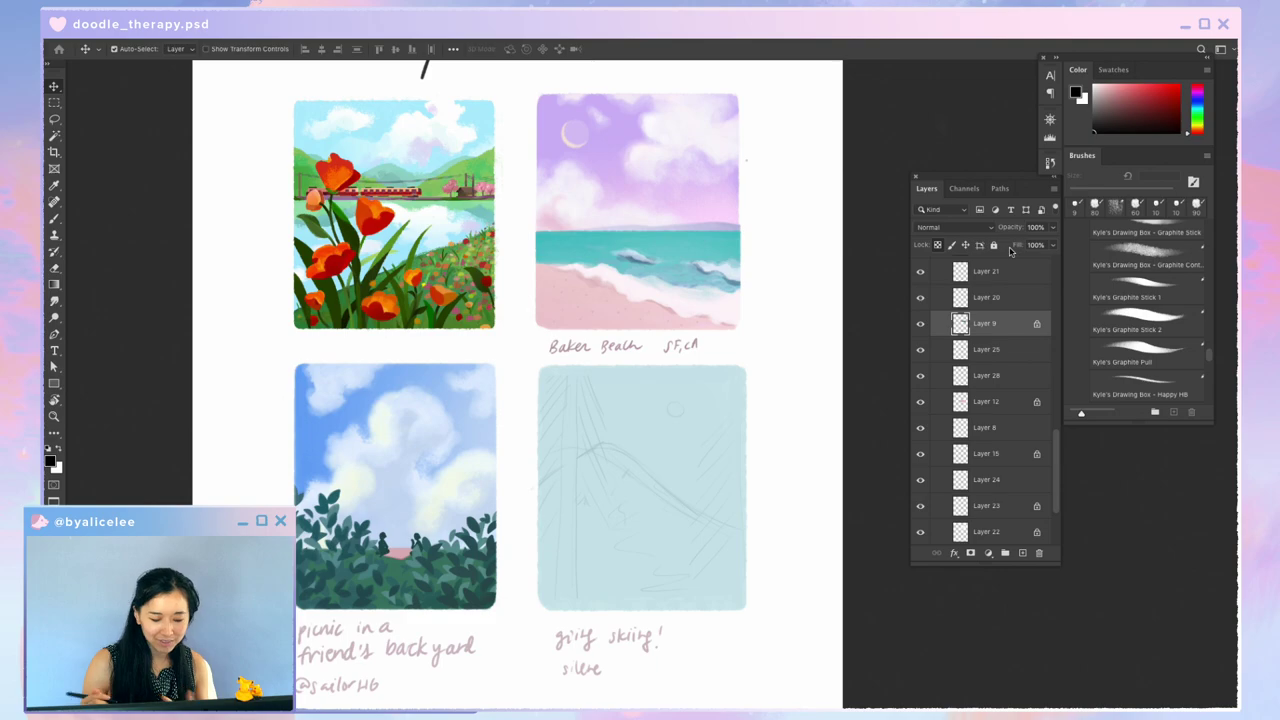
# Step: Sample a dark teal near the horizon and ready a foreground-to-transparent gradient for the sea layer
pyautogui.moveTo(680, 288); pyautogui.dragTo(691, 264)
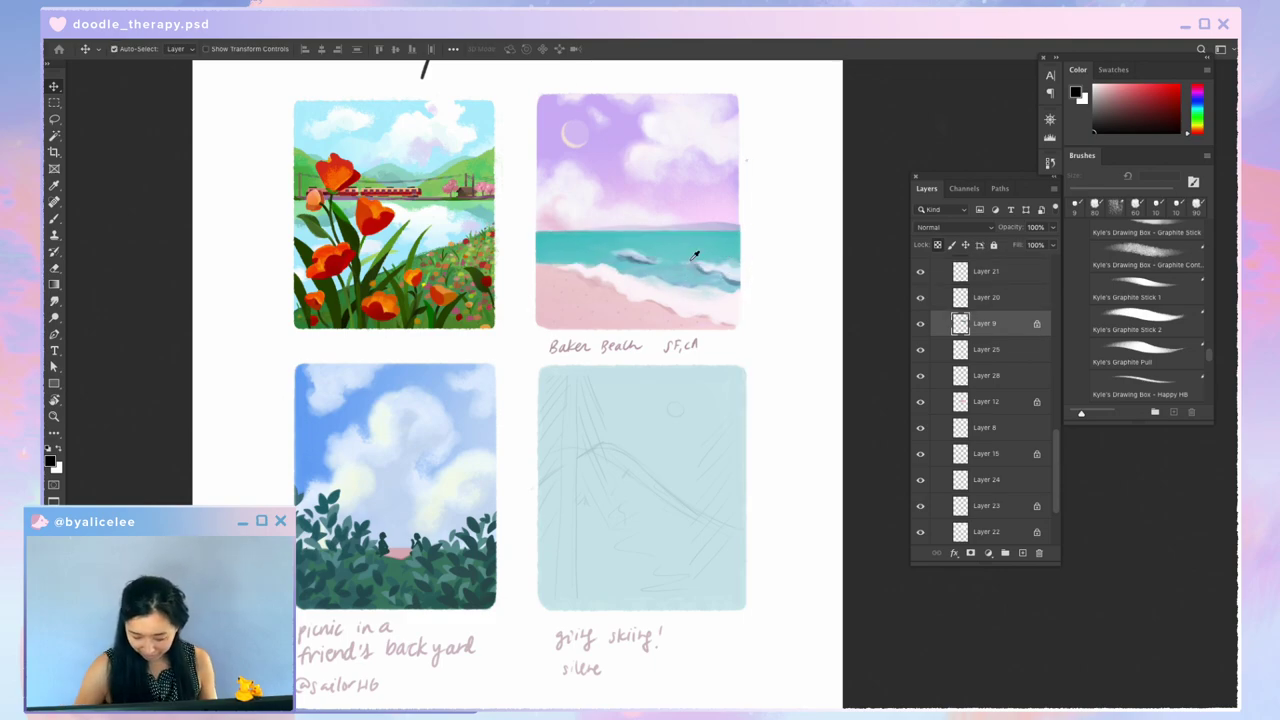
pyautogui.press('i')
pyautogui.click(689, 232)
pyautogui.press('g')
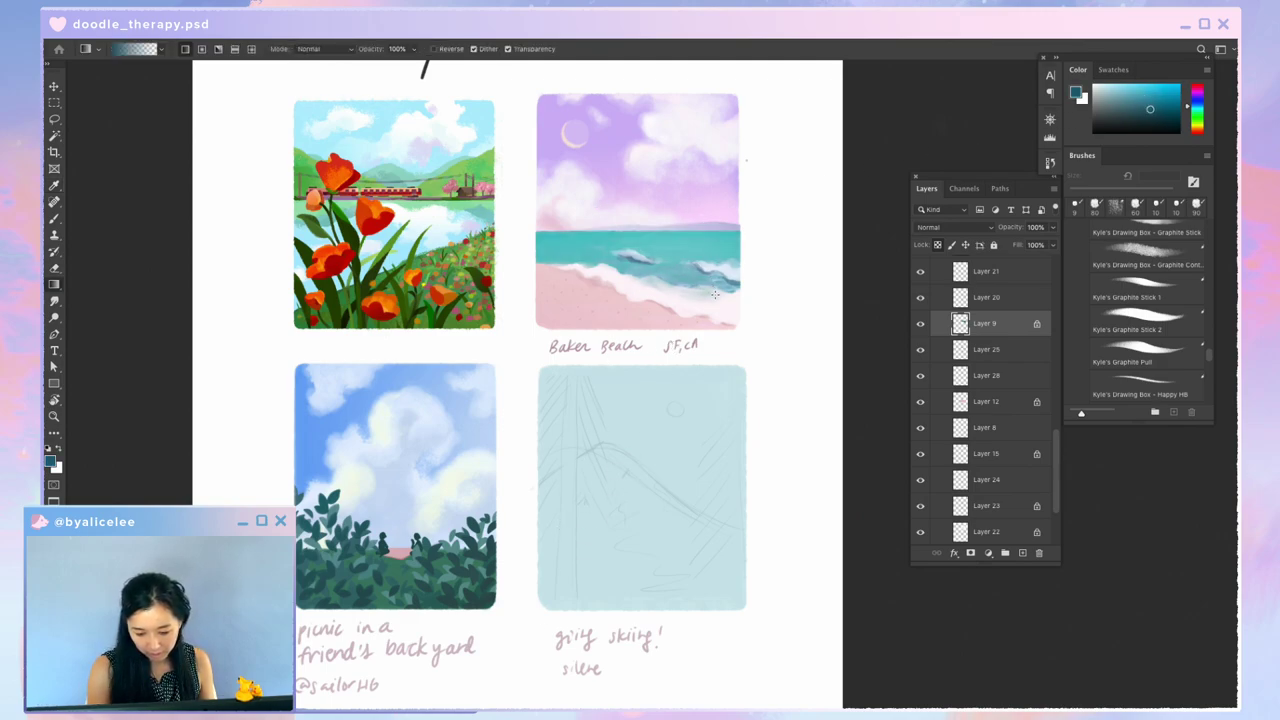
pyautogui.hotkey('ctrl', '-')
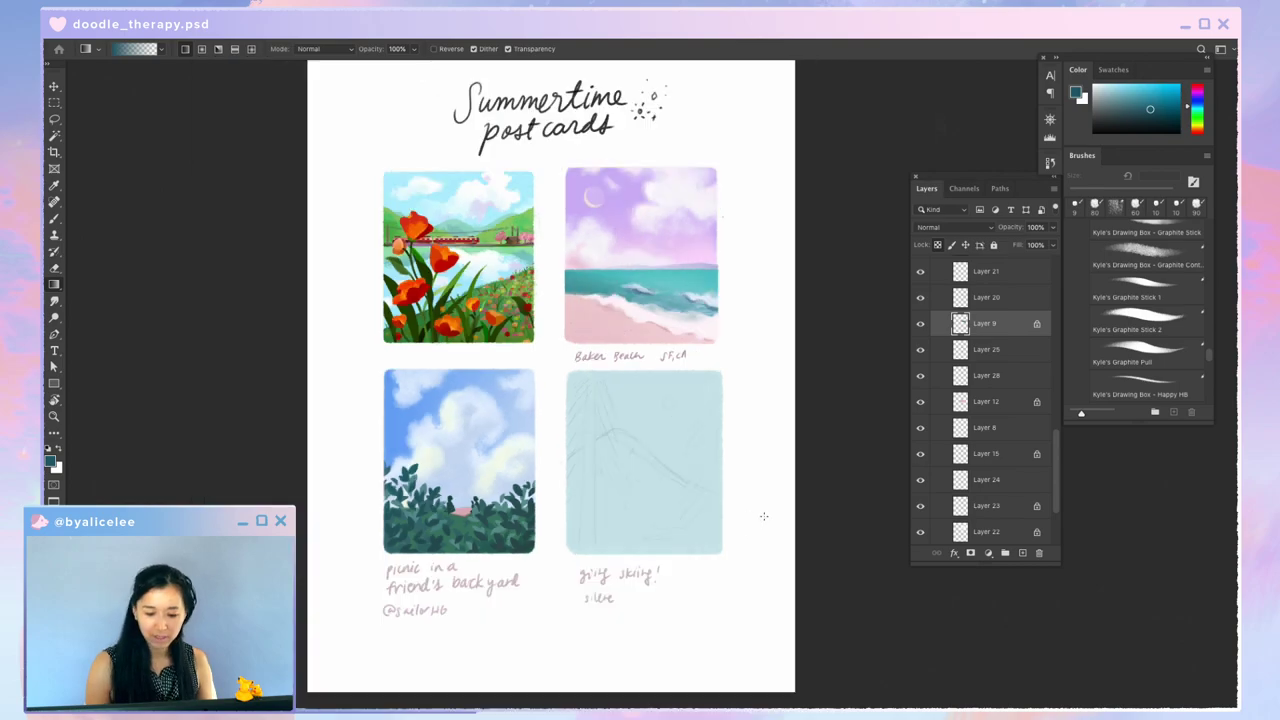
pyautogui.hotkey('ctrl', '+')
pyautogui.moveTo(808, 398); pyautogui.dragTo(784, 452)
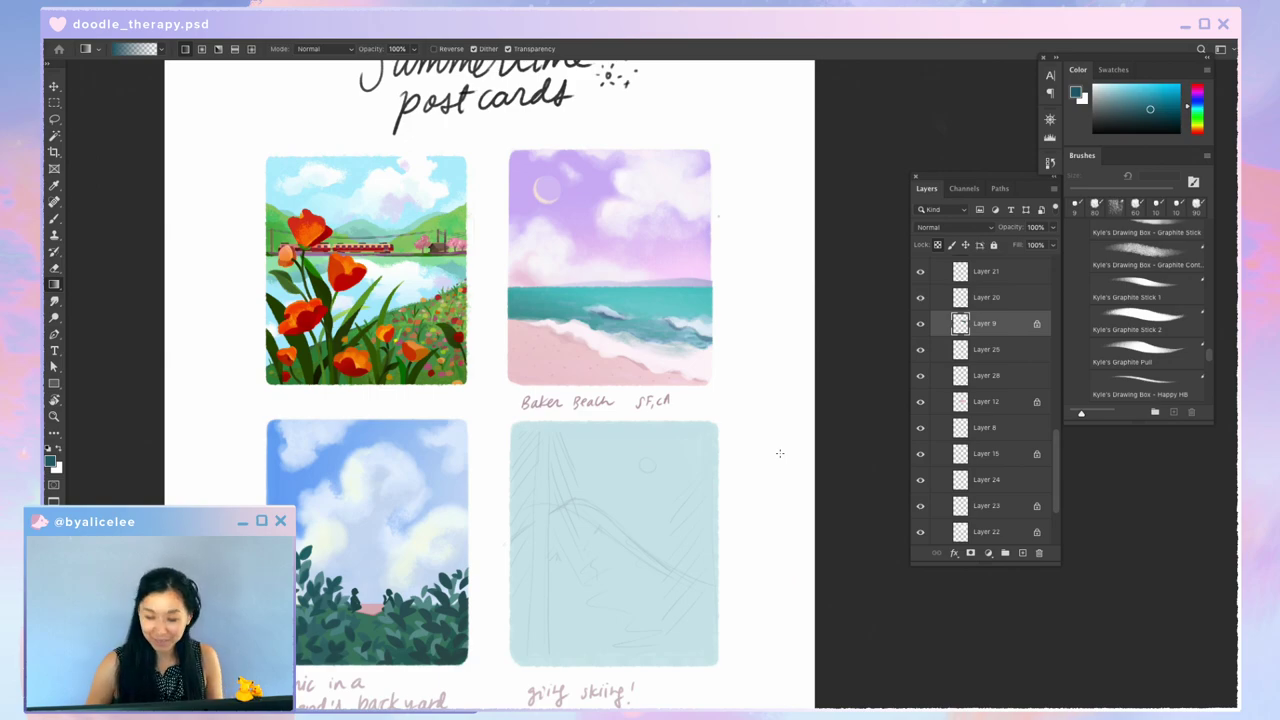
# Step: Lighten the sea layer with Hue/Saturation, setting lightness to +22
pyautogui.hotkey('ctrl', 'u')
pyautogui.click(875, 367)
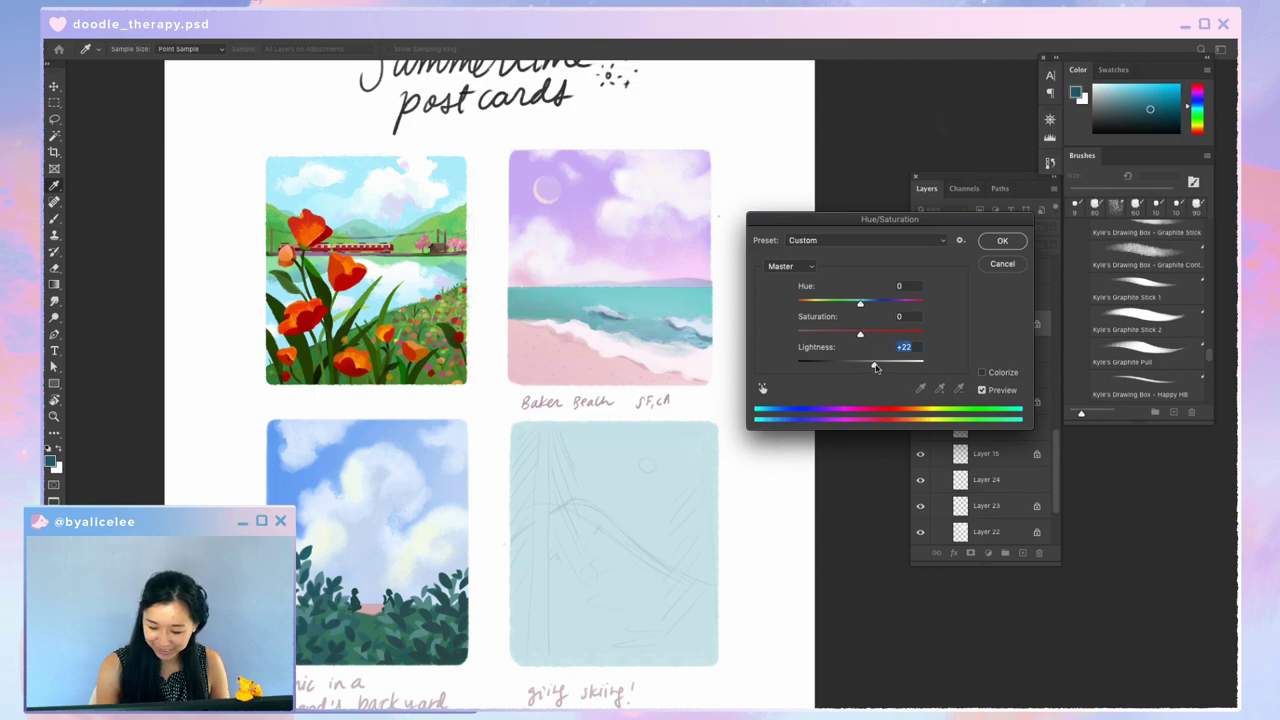
pyautogui.click(998, 246)
# Step: Lock the transparency of Layer 27 in the beach waves and apply a gradient in a muted teal sampled from the sea
pyautogui.moveTo(702, 342)
pyautogui.mouseDown()
pyautogui.moveTo(704, 354)
pyautogui.moveTo(714, 340)
pyautogui.mouseUp()
pyautogui.press('/')
pyautogui.press('i')
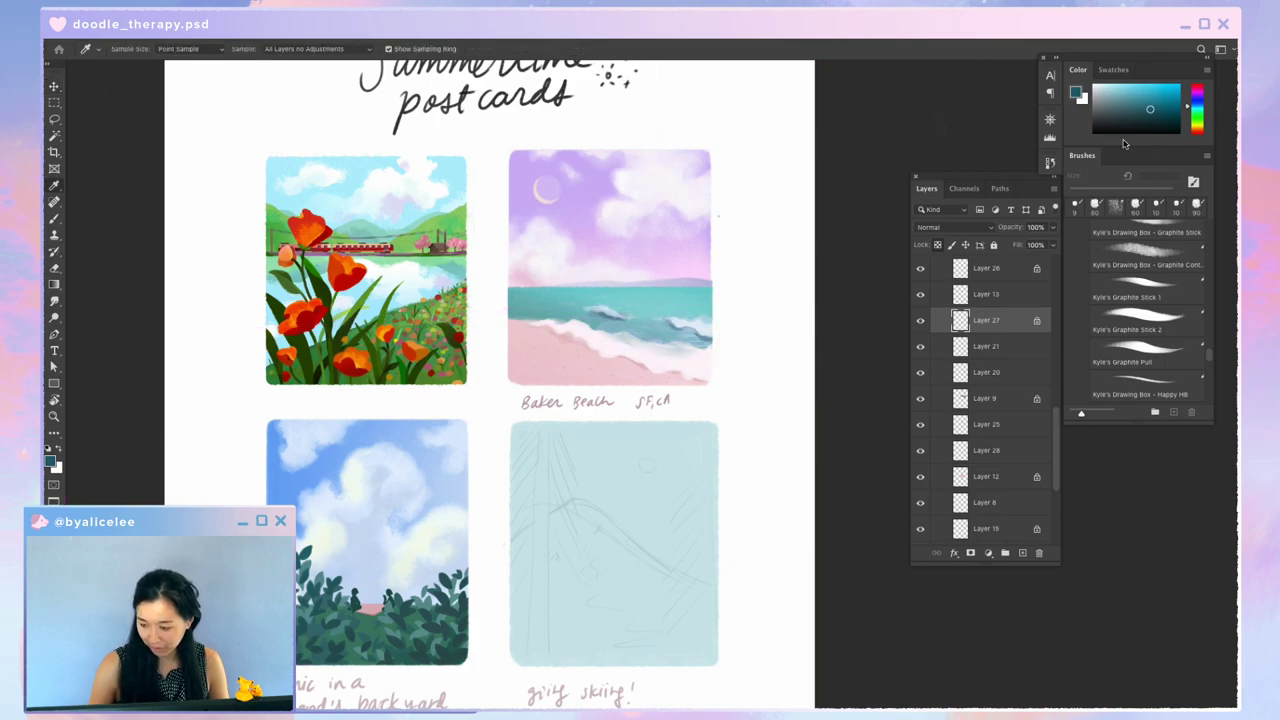
pyautogui.click(691, 289)
pyautogui.click(706, 280)
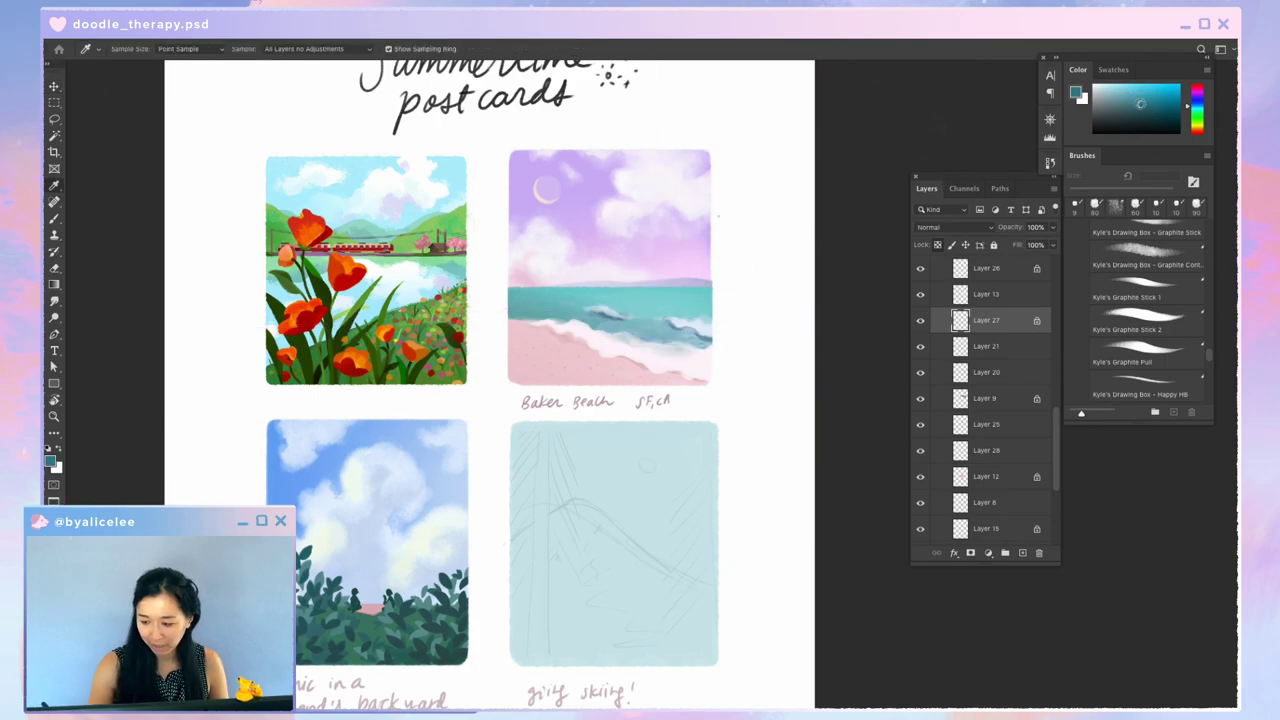
pyautogui.press('g')
pyautogui.moveTo(758, 278); pyautogui.dragTo(749, 286)
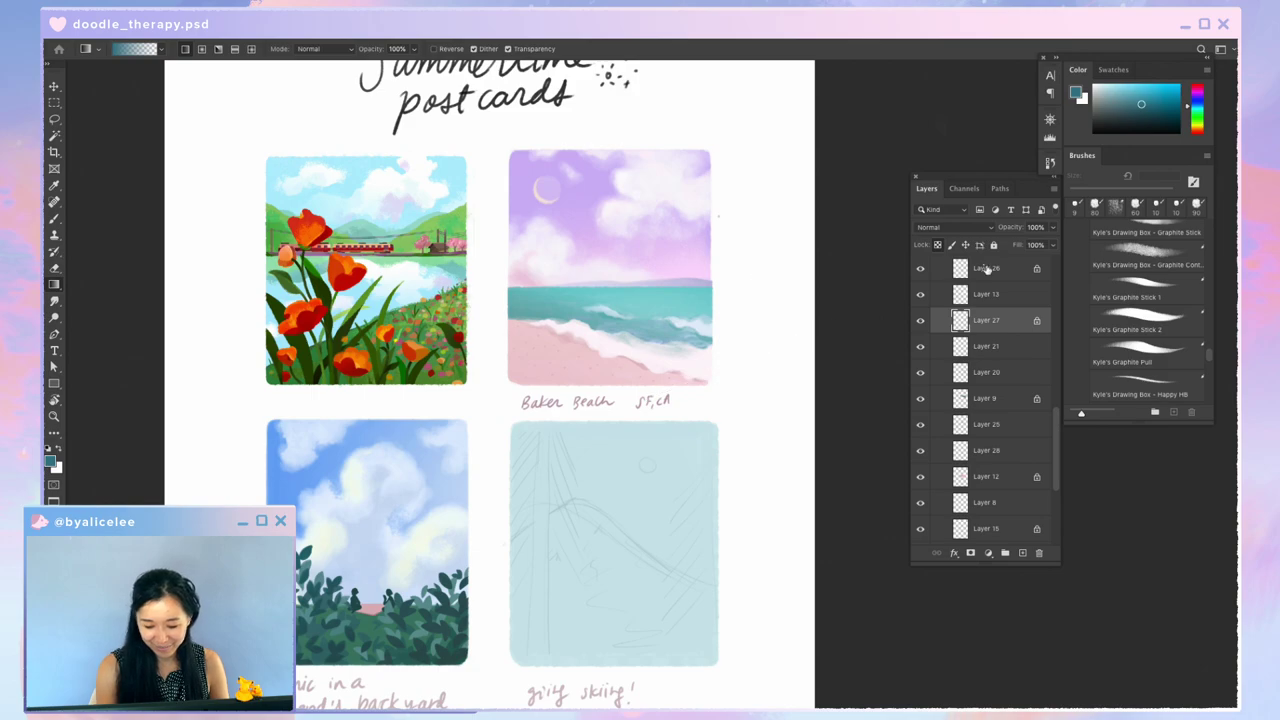
# Step: Select the wave shadow layer, Layer 20, lock its transparency and shade it with the sampled teal
pyautogui.press('v')
pyautogui.moveTo(648, 337)
pyautogui.mouseDown()
pyautogui.moveTo(656, 327)
pyautogui.moveTo(655, 346)
pyautogui.moveTo(664, 308)
pyautogui.moveTo(657, 362)
pyautogui.mouseUp()
pyautogui.press('/')
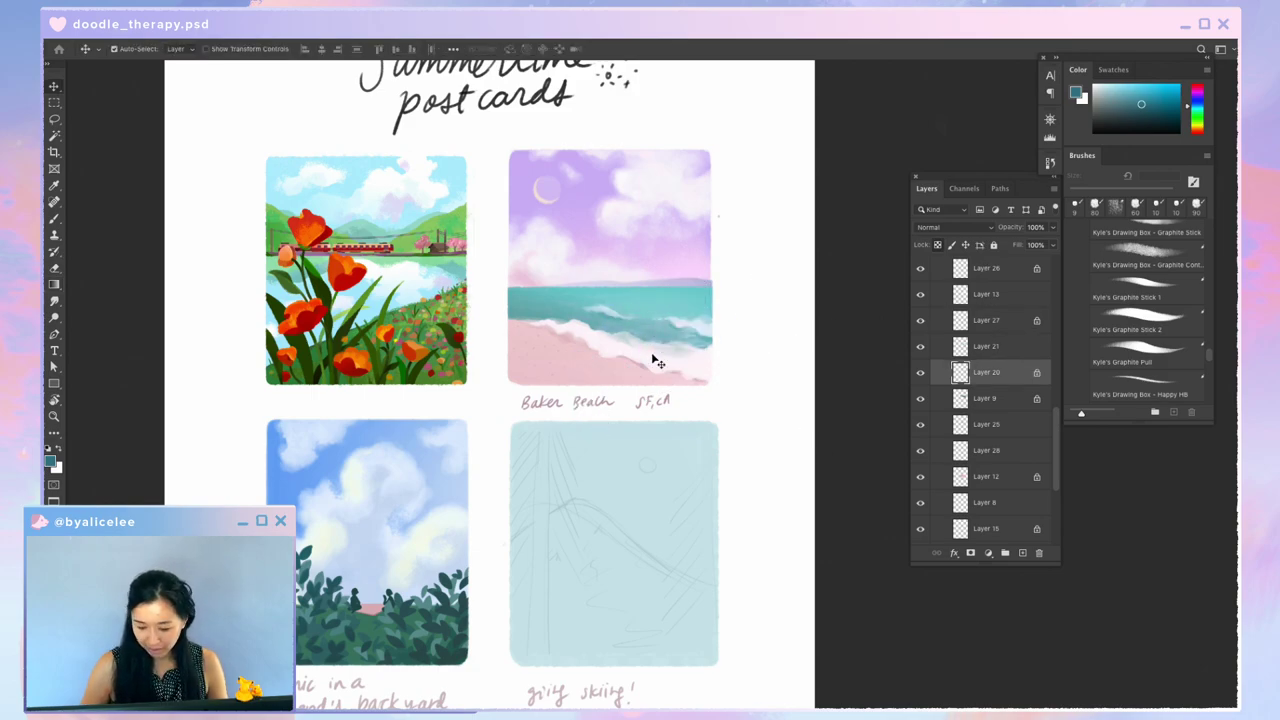
# Step: Select the sand layer, sample its pink, deepen the colour and apply it as a gradient upward from the beach's lower edge
pyautogui.press('super')
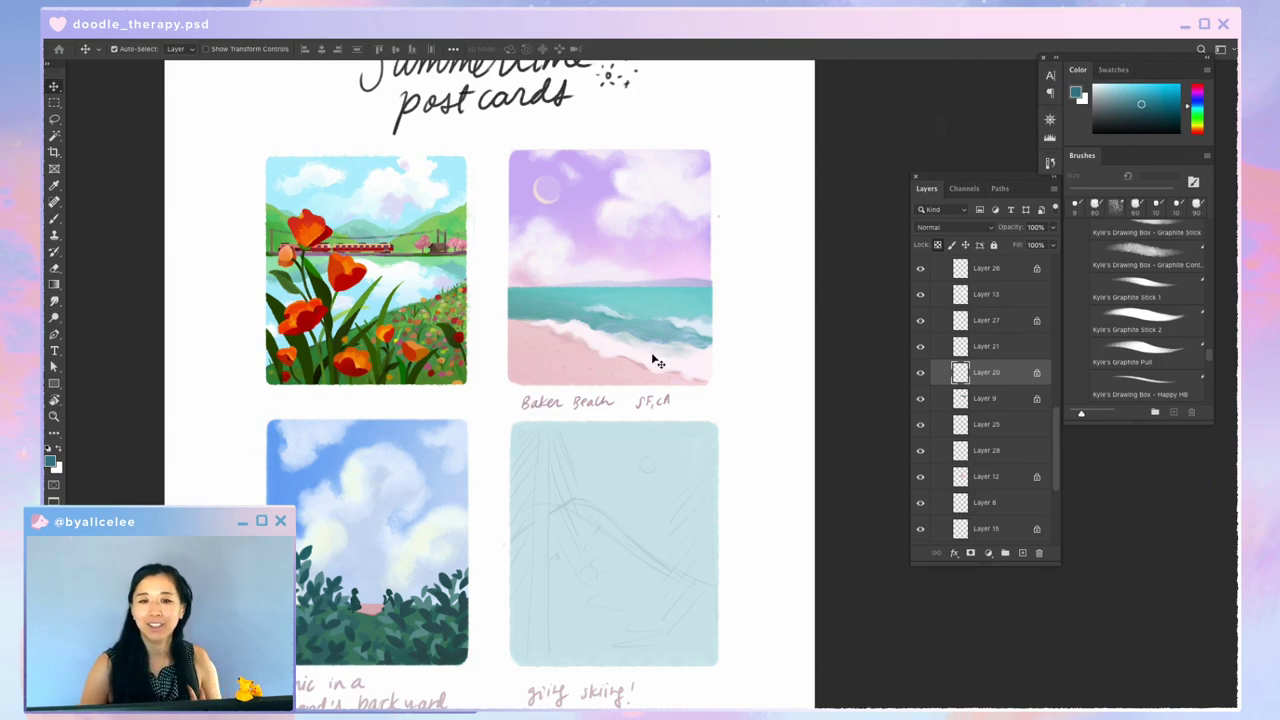
pyautogui.press('super+plus')
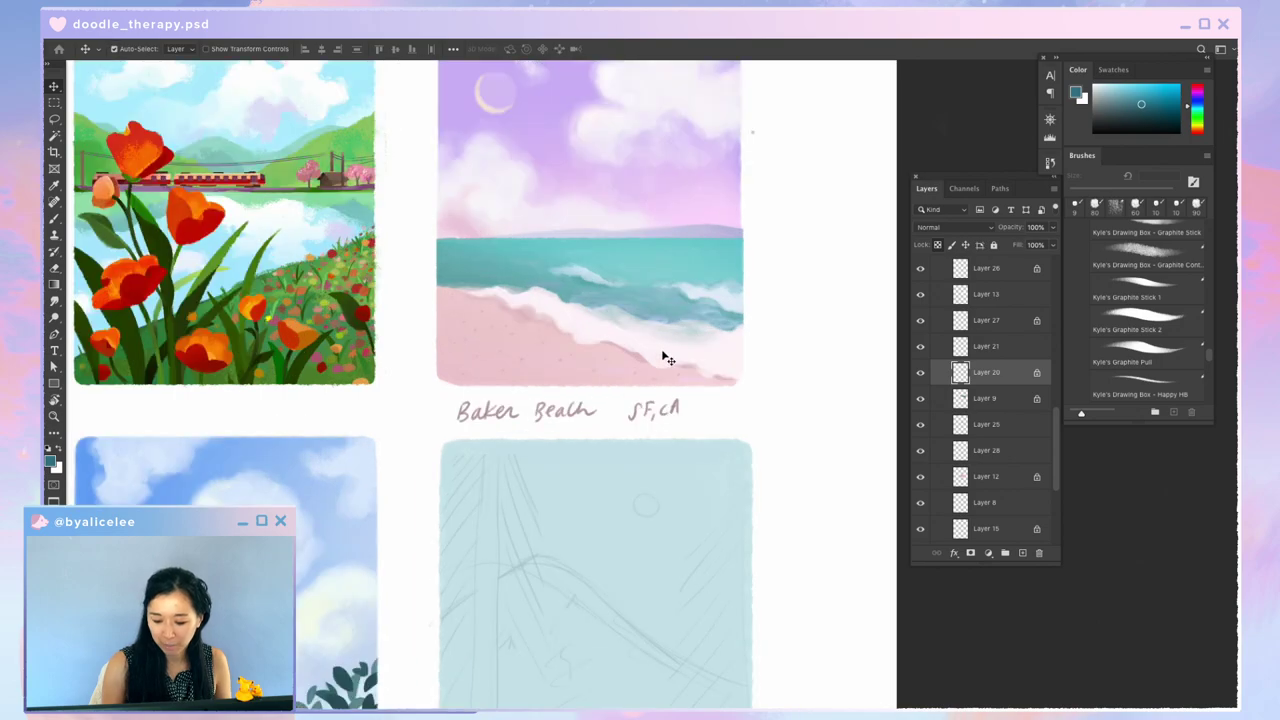
pyautogui.moveTo(658, 280); pyautogui.dragTo(693, 336)
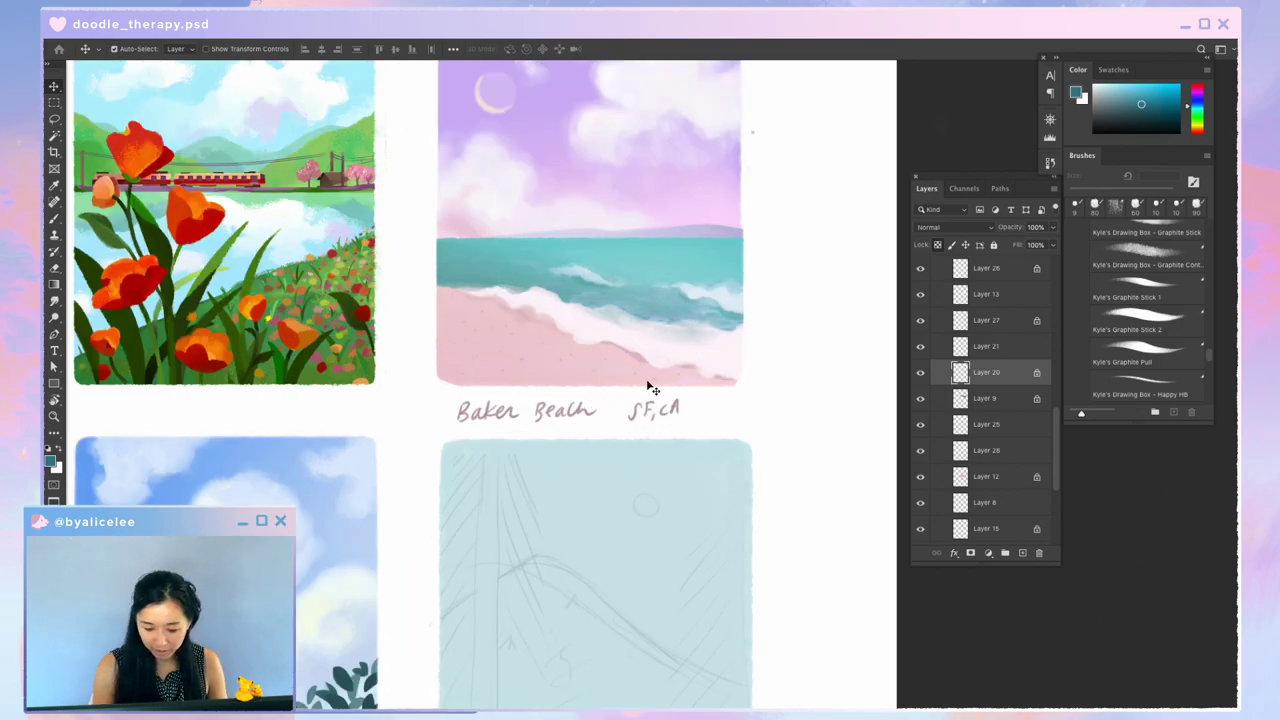
pyautogui.scroll(3, 651, 388)
pyautogui.click(600, 428)
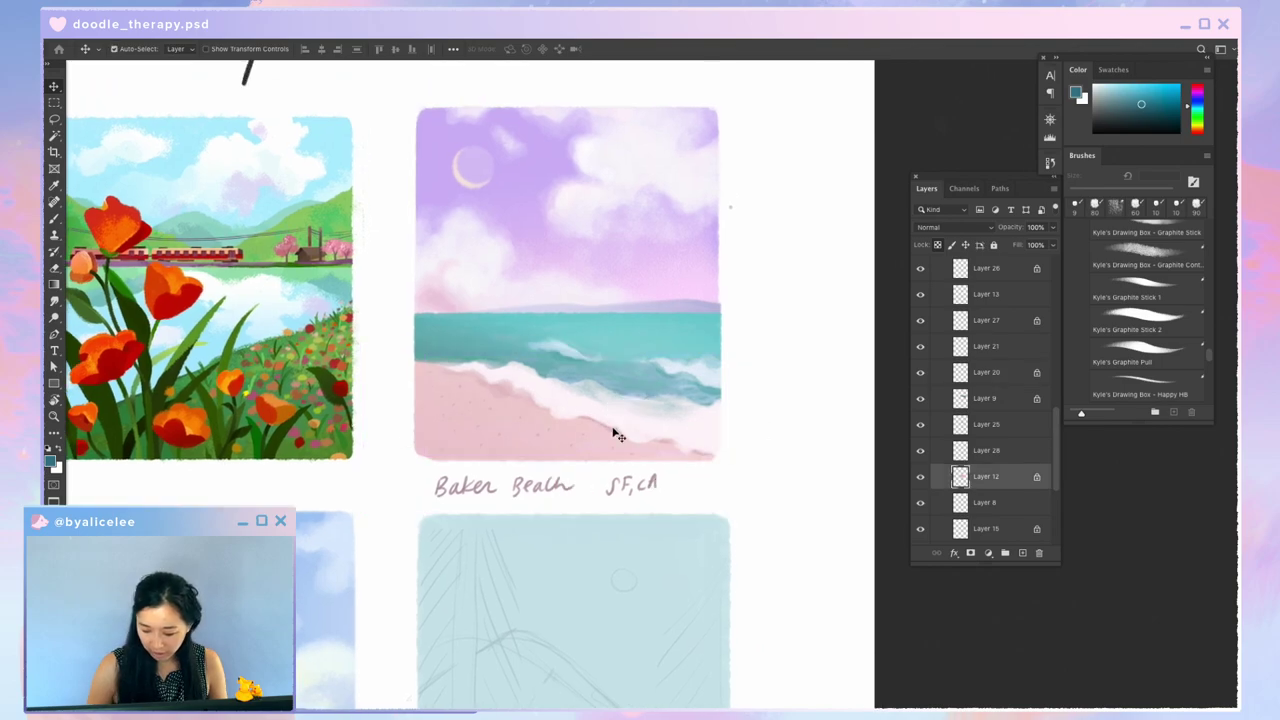
pyautogui.press('i')
pyautogui.click(542, 399)
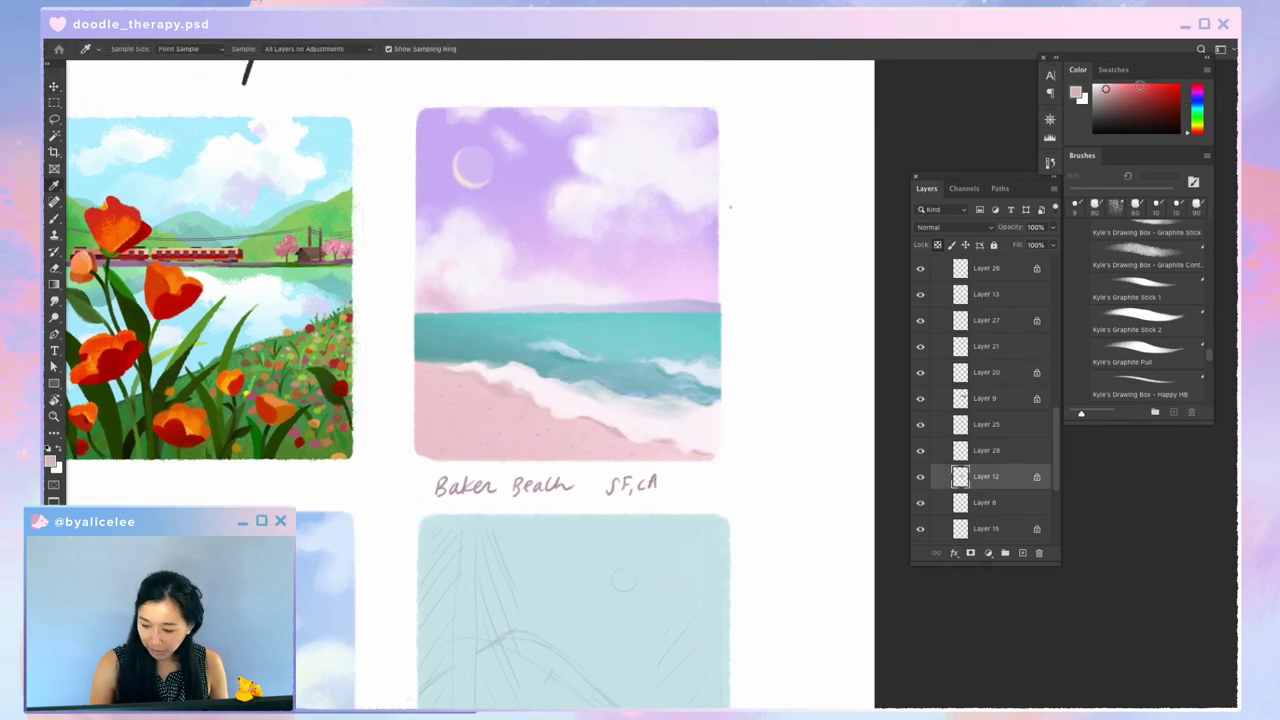
pyautogui.click(1115, 93)
pyautogui.press('g')
pyautogui.moveTo(560, 493); pyautogui.dragTo(558, 379)
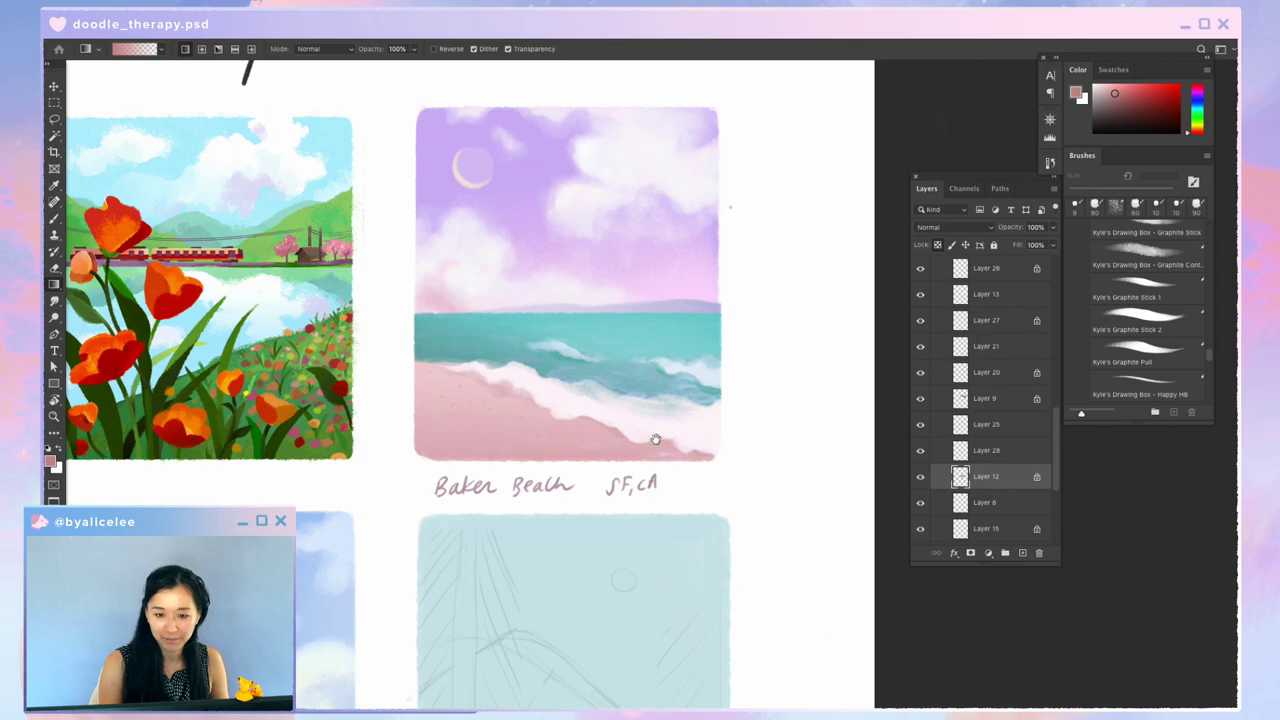
pyautogui.moveTo(655, 439); pyautogui.dragTo(697, 387)
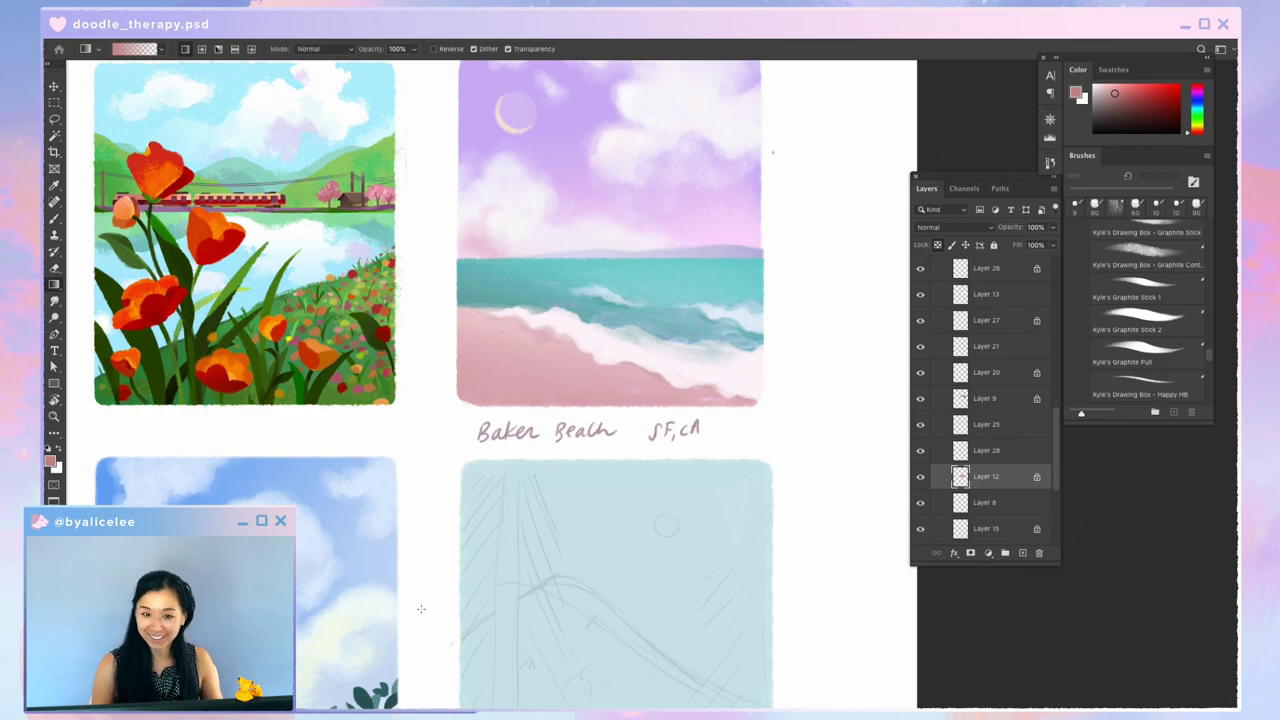
# Step: Select the foam layer, Layer 13, in the beach scene and shade it with a gradient in a lightened blue sampled from the sea
pyautogui.hotkey('ctrl', '-')
pyautogui.press('v')
pyautogui.moveTo(701, 375); pyautogui.dragTo(729, 371)
pyautogui.hotkey('ctrl', 'z')
pyautogui.press('i')
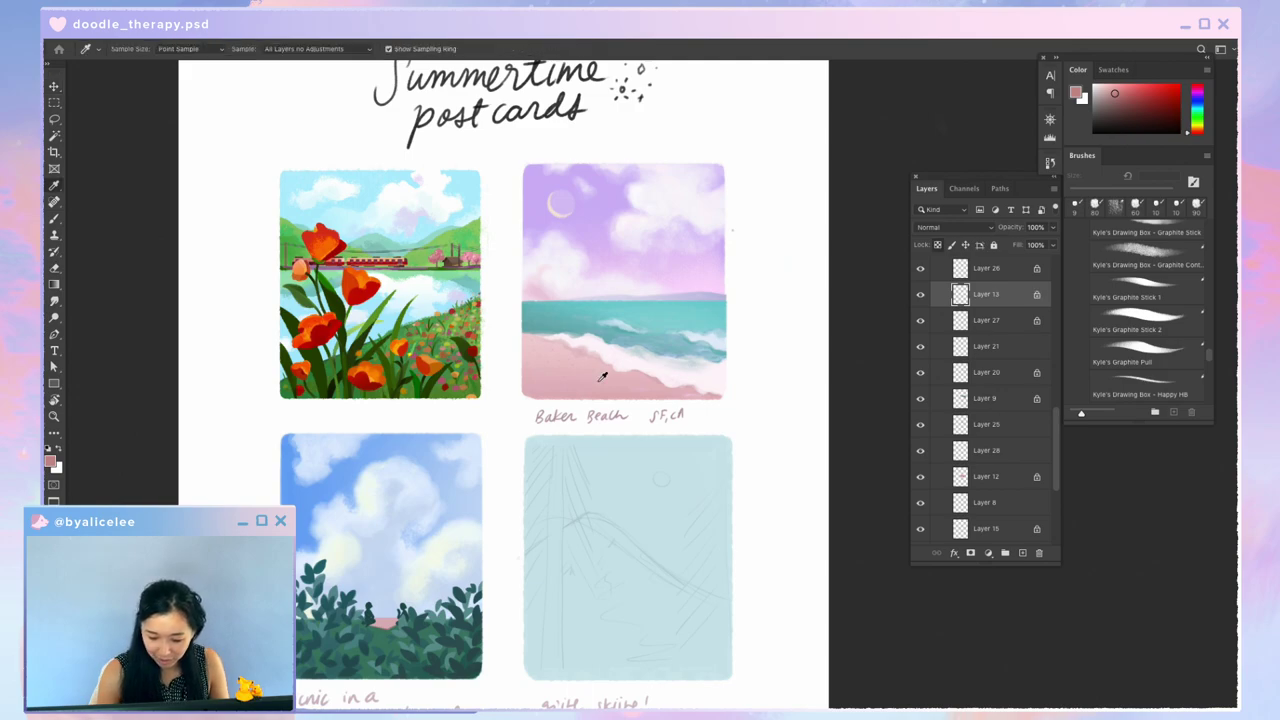
pyautogui.click(592, 318)
pyautogui.moveTo(1109, 90); pyautogui.dragTo(1102, 86)
pyautogui.press('g')
pyautogui.moveTo(749, 411)
pyautogui.mouseDown()
pyautogui.moveTo(683, 313)
pyautogui.moveTo(748, 410)
pyautogui.mouseUp()
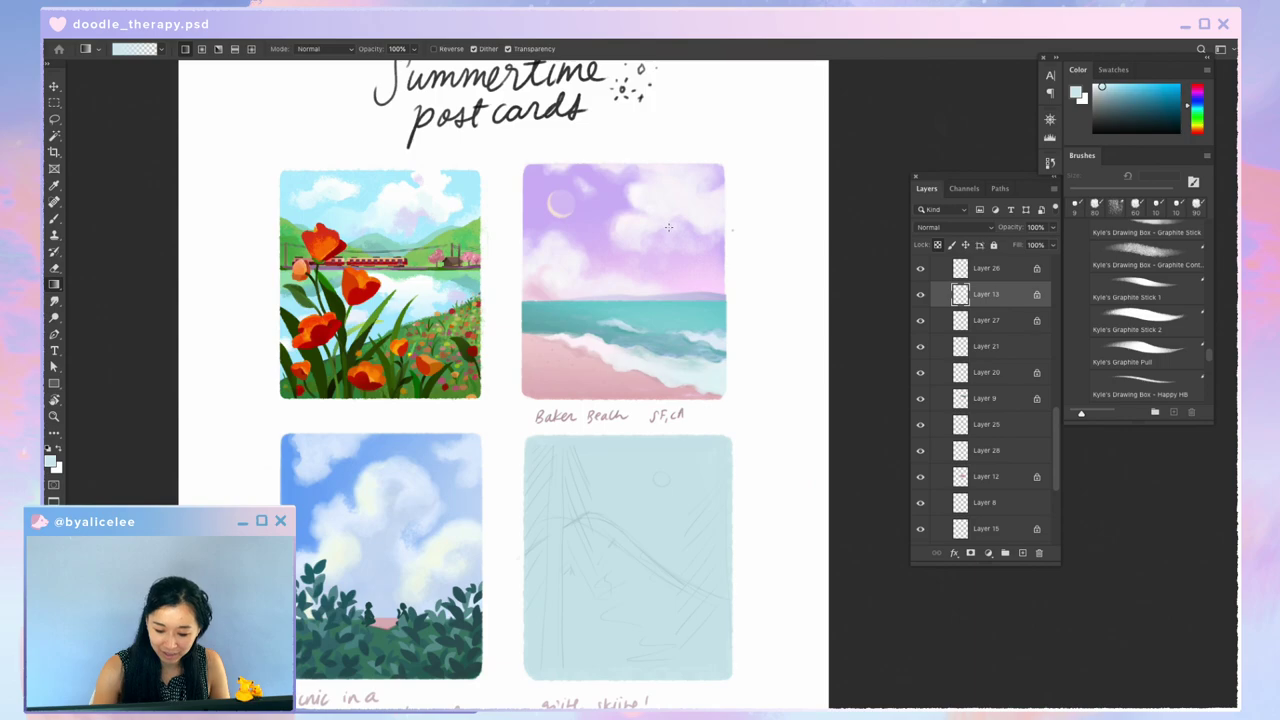
pyautogui.press('Tab')
pyautogui.press('Tab')
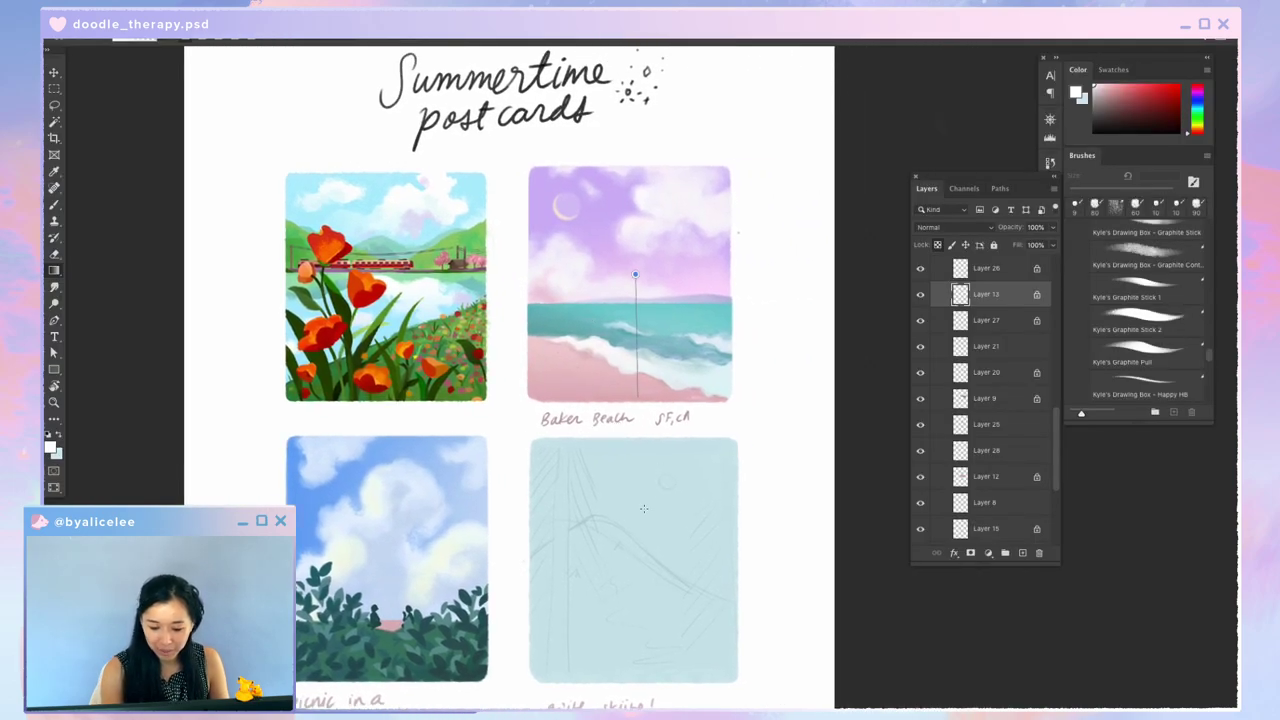
pyautogui.press('v')
pyautogui.moveTo(723, 349); pyautogui.dragTo(737, 337)
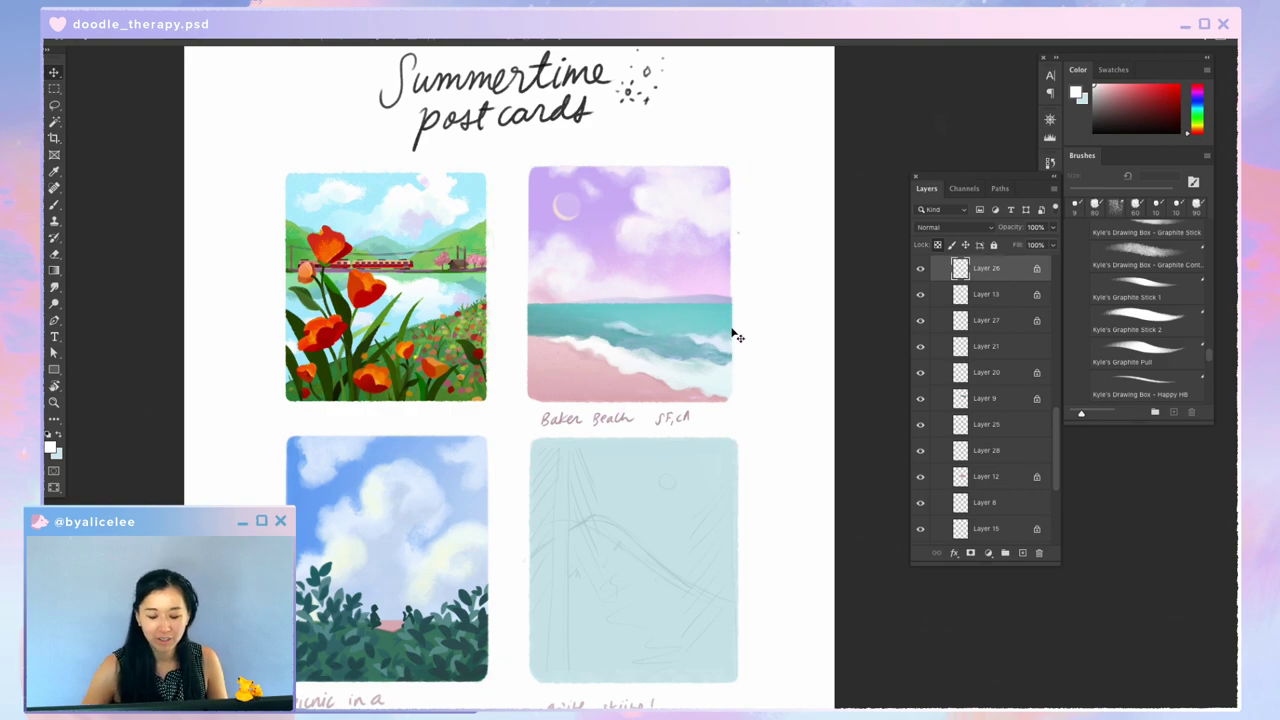
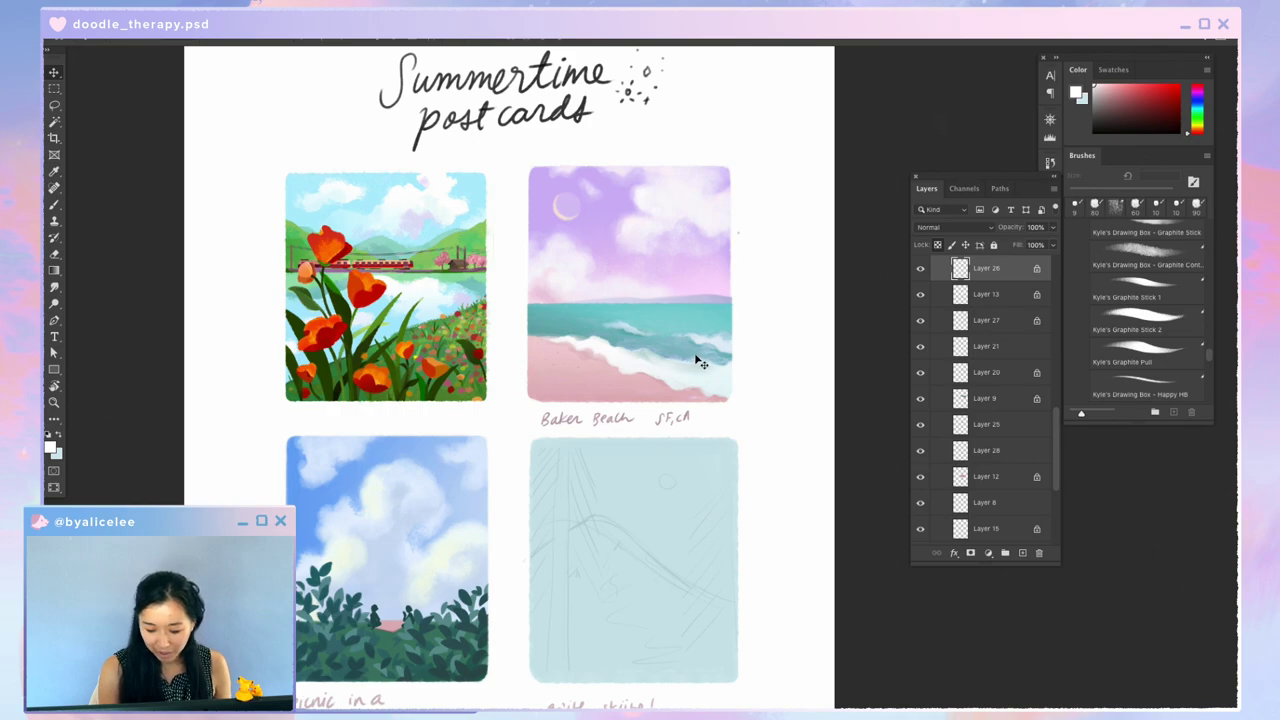
# Step: Recolour the skiing scene's background with Hue/Saturation, setting hue to +7, saturation to +50 and lightness to +7
pyautogui.scroll(-2, 714, 337)
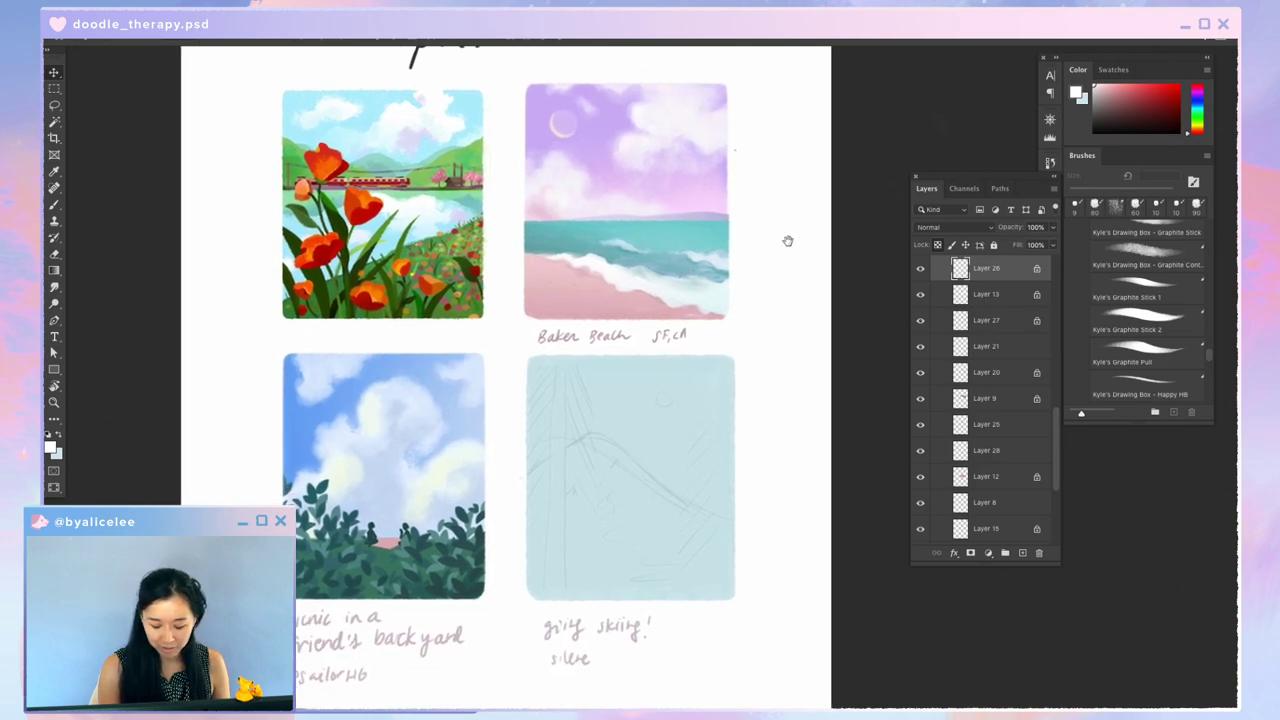
pyautogui.moveTo(720, 394); pyautogui.dragTo(665, 411)
pyautogui.click(710, 326)
pyautogui.hotkey('ctrl', 'u')
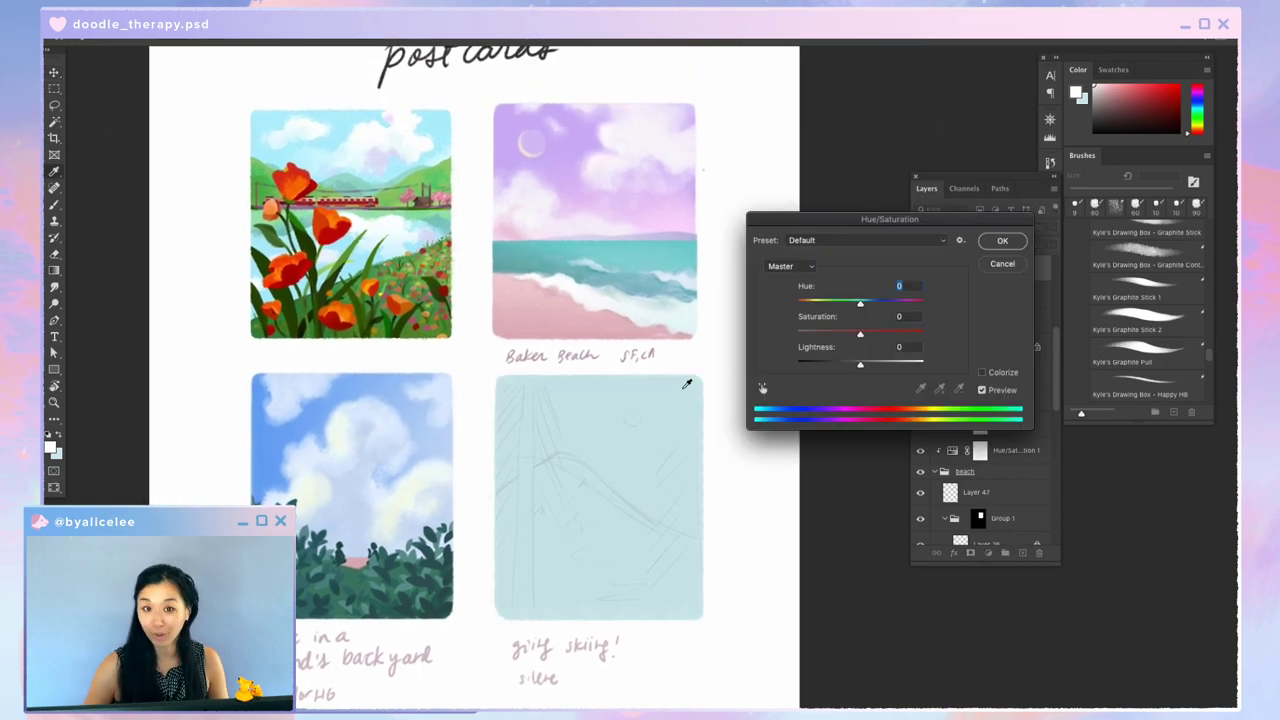
pyautogui.click(873, 303)
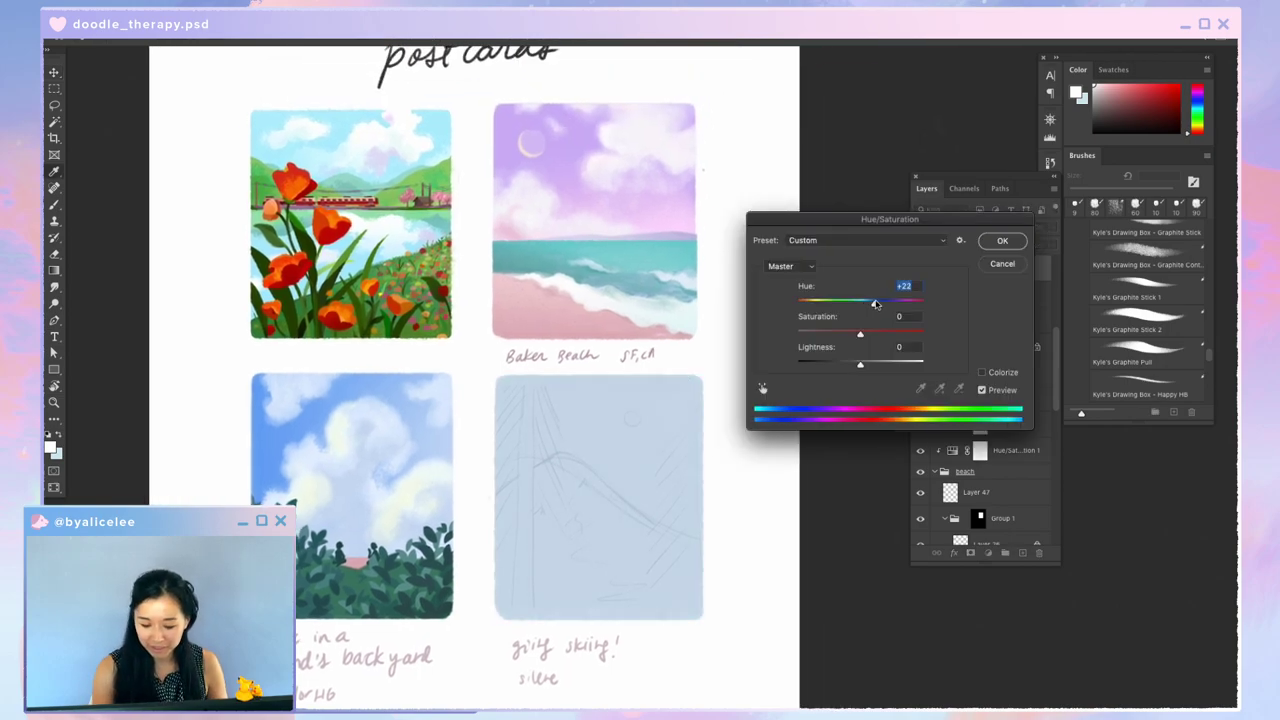
pyautogui.click(879, 333)
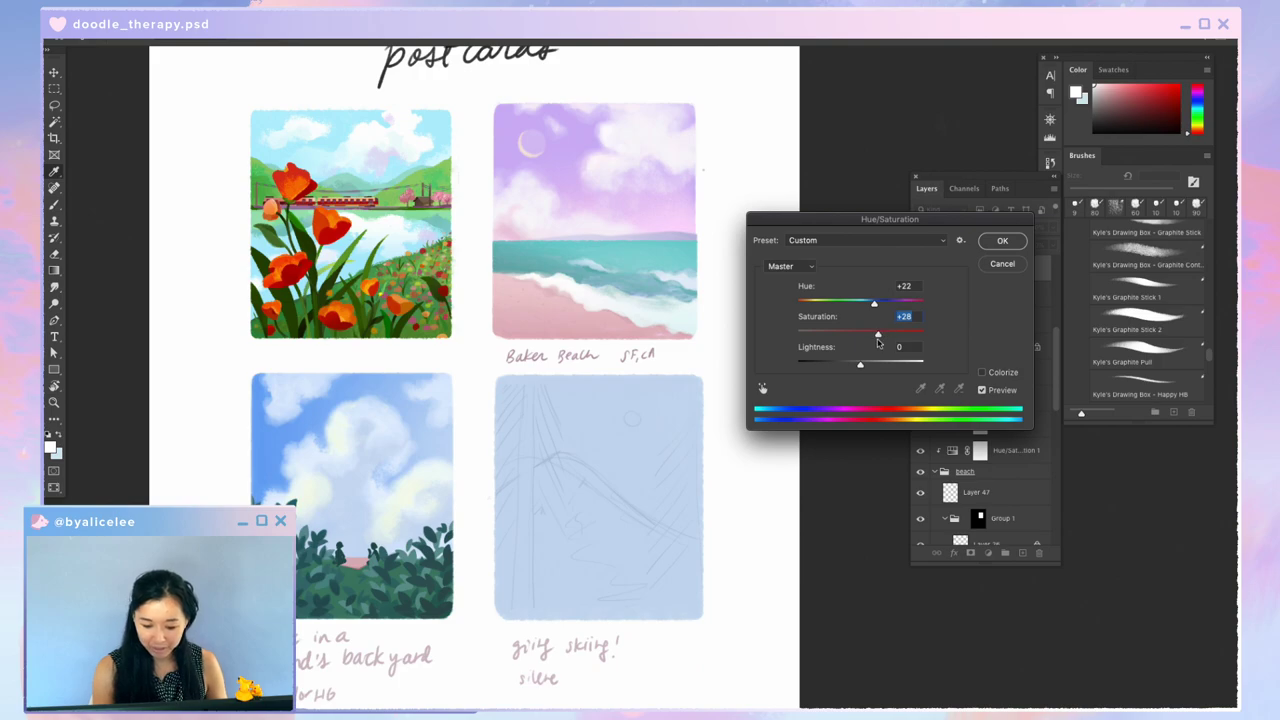
pyautogui.moveTo(860, 366); pyautogui.dragTo(852, 366)
pyautogui.click(865, 366)
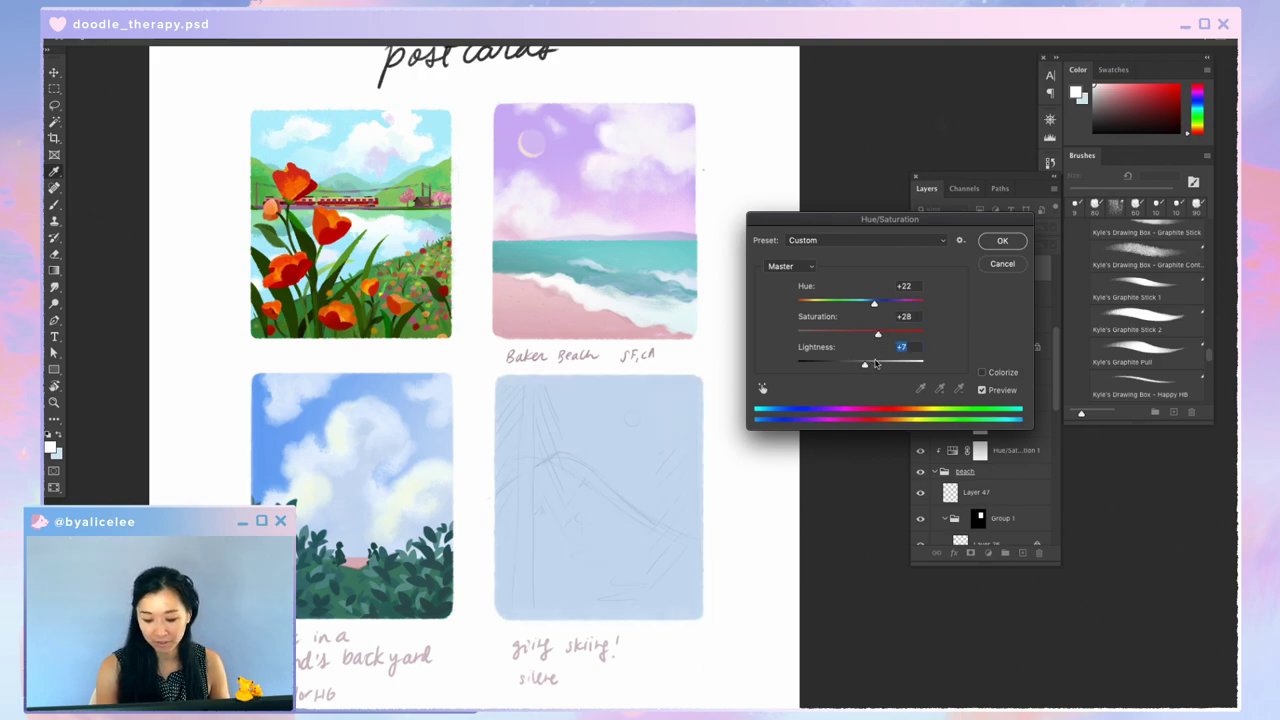
pyautogui.click(892, 333)
pyautogui.click(885, 304)
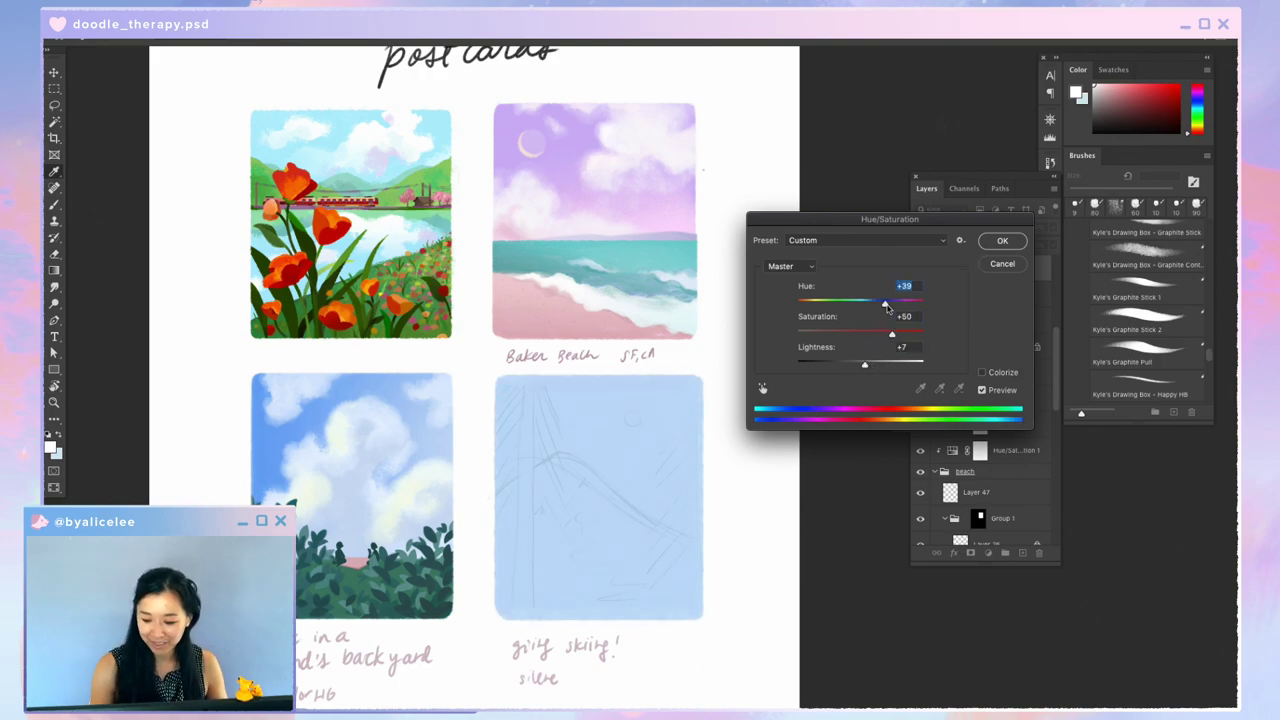
pyautogui.click(865, 303)
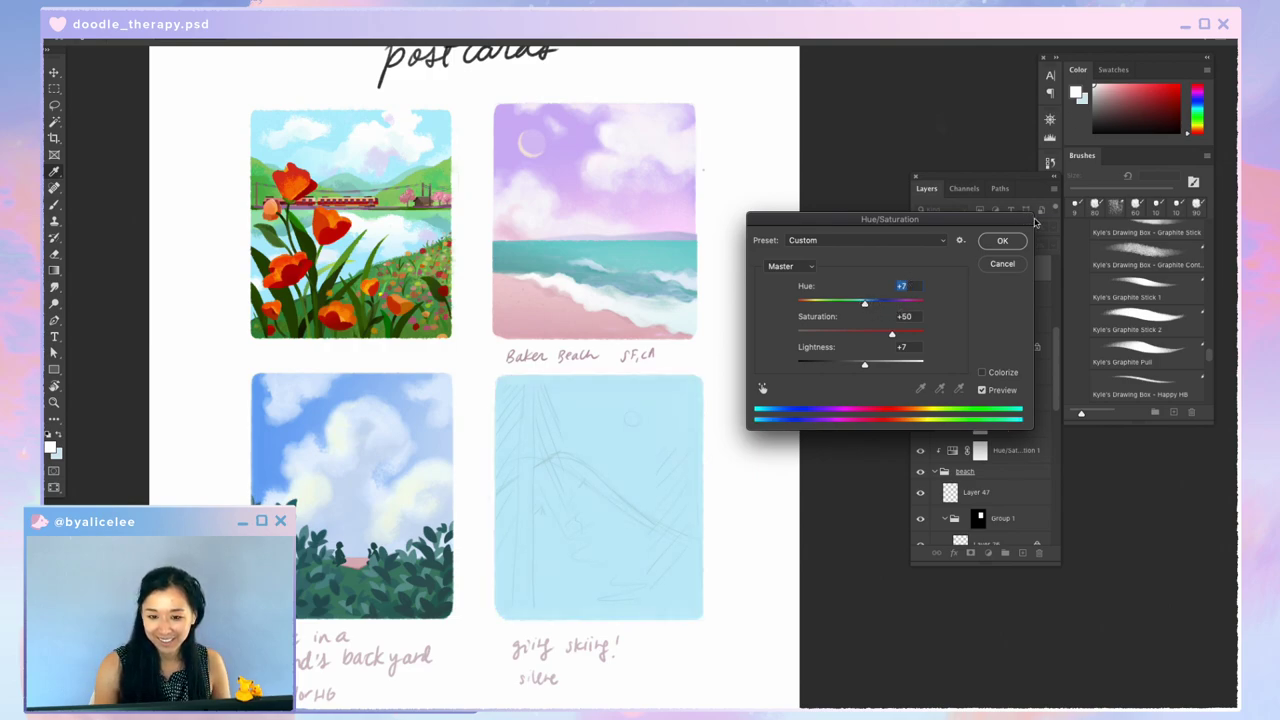
pyautogui.click(1010, 245)
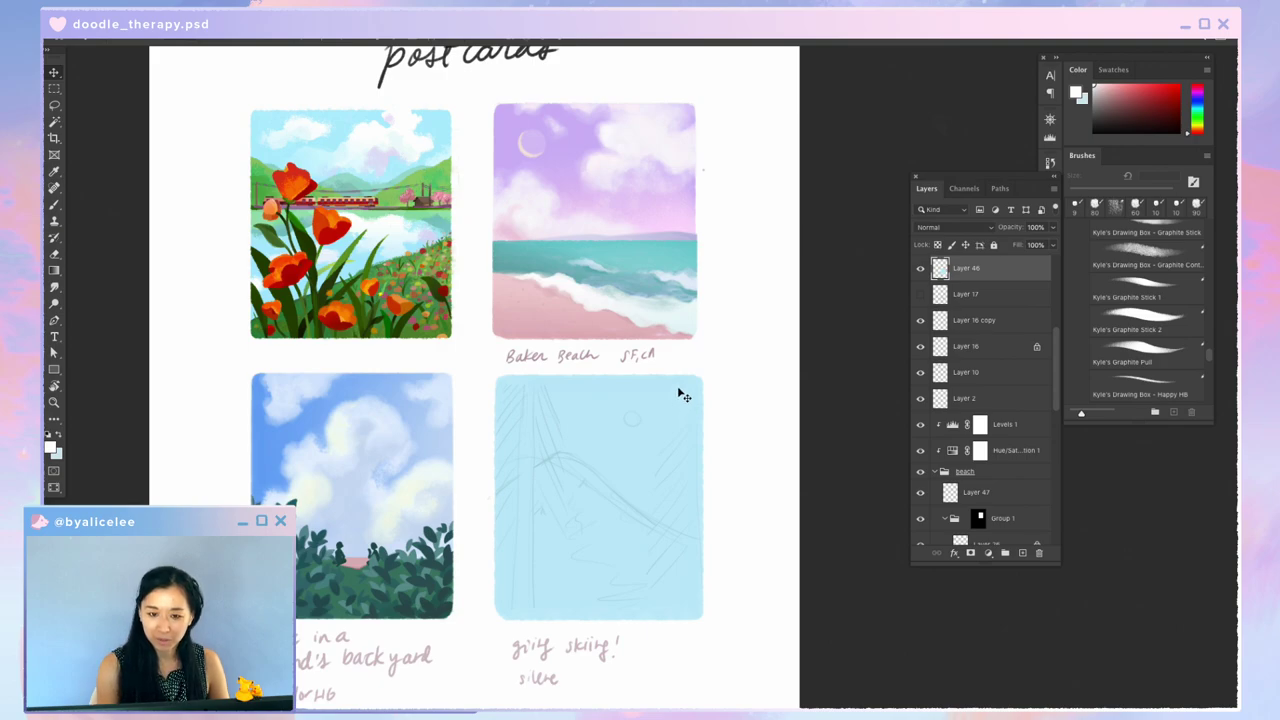
# Step: Add a new layer above the skiing background and clip it to that background
pyautogui.hotkey('ctrl', 'shift', 'n')
pyautogui.press('Return')
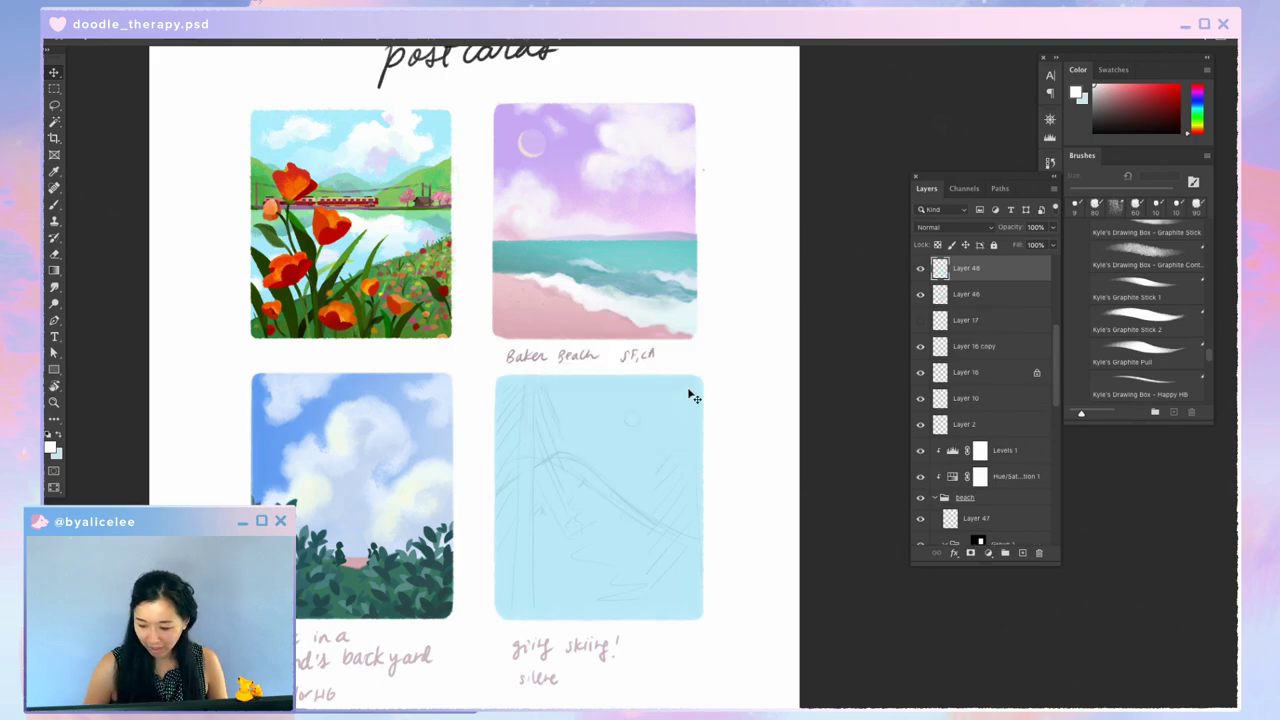
pyautogui.hotkey('ctrl', 'alt', 'g')
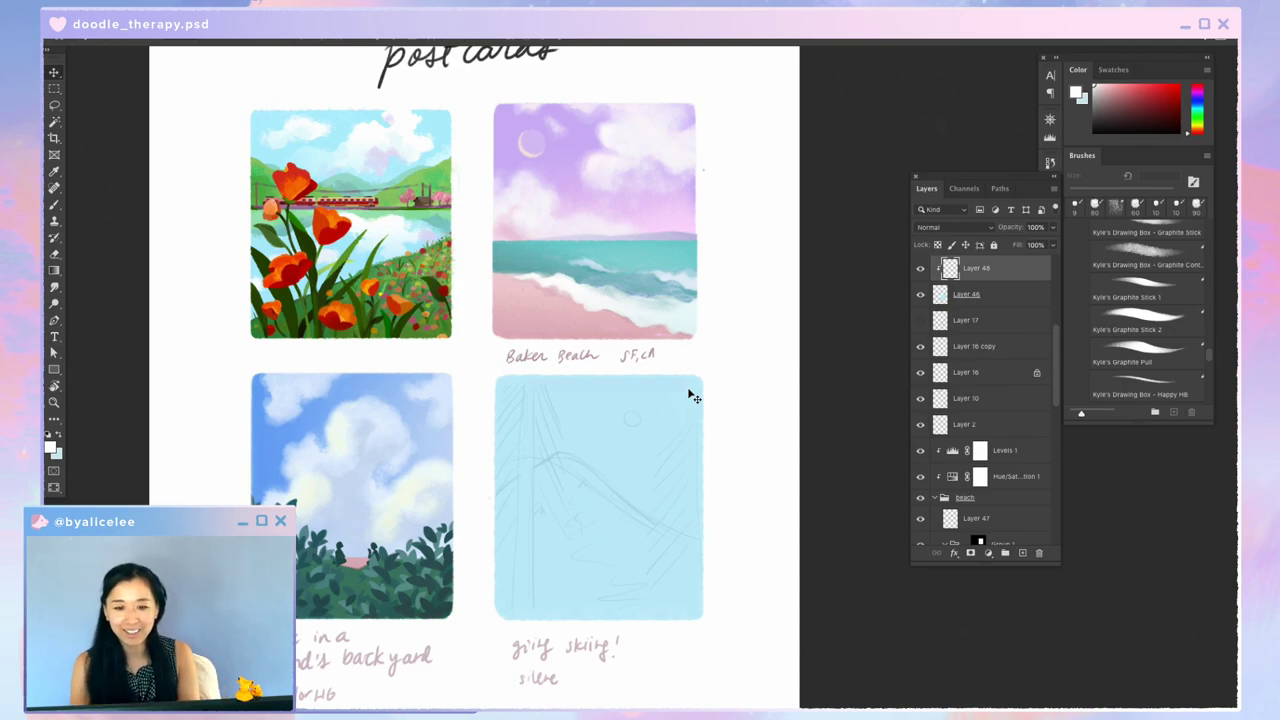
# Step: Choose the Kyle's Graphite Pull brush and enlarge it to 1000 px
pyautogui.click(1155, 288)
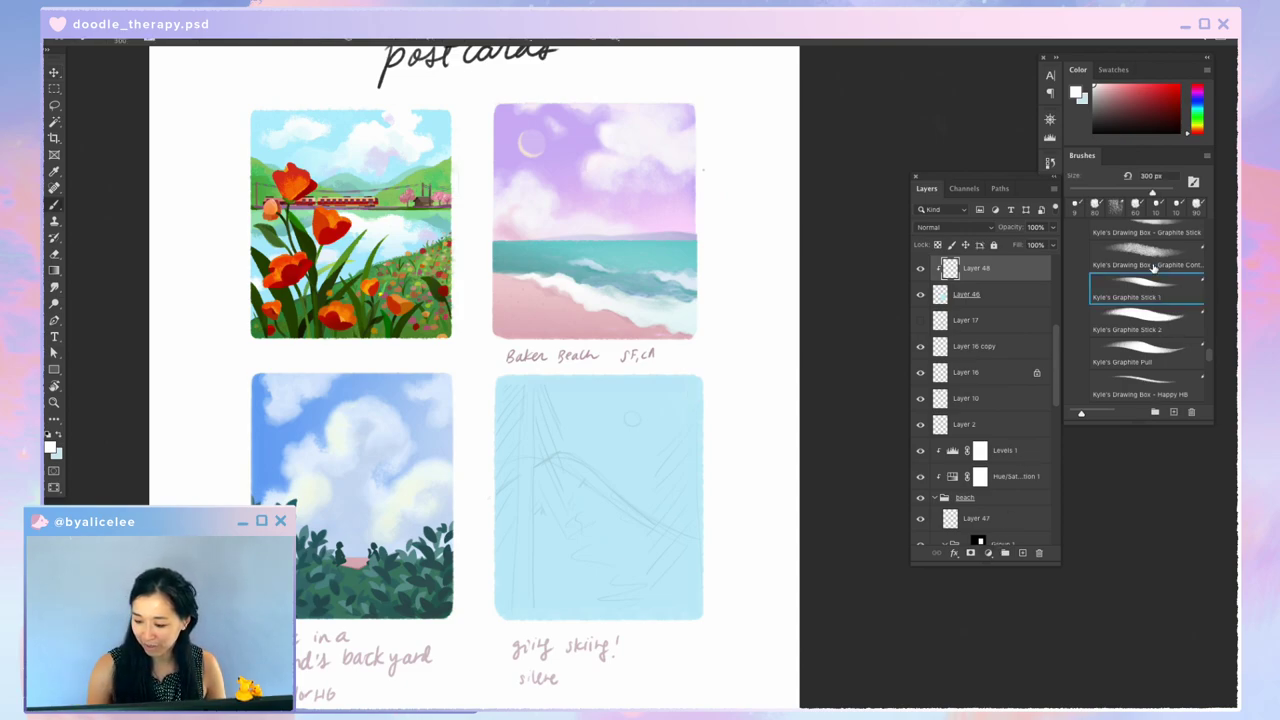
pyautogui.click(1150, 350)
pyautogui.moveTo(1152, 191); pyautogui.dragTo(1163, 192)
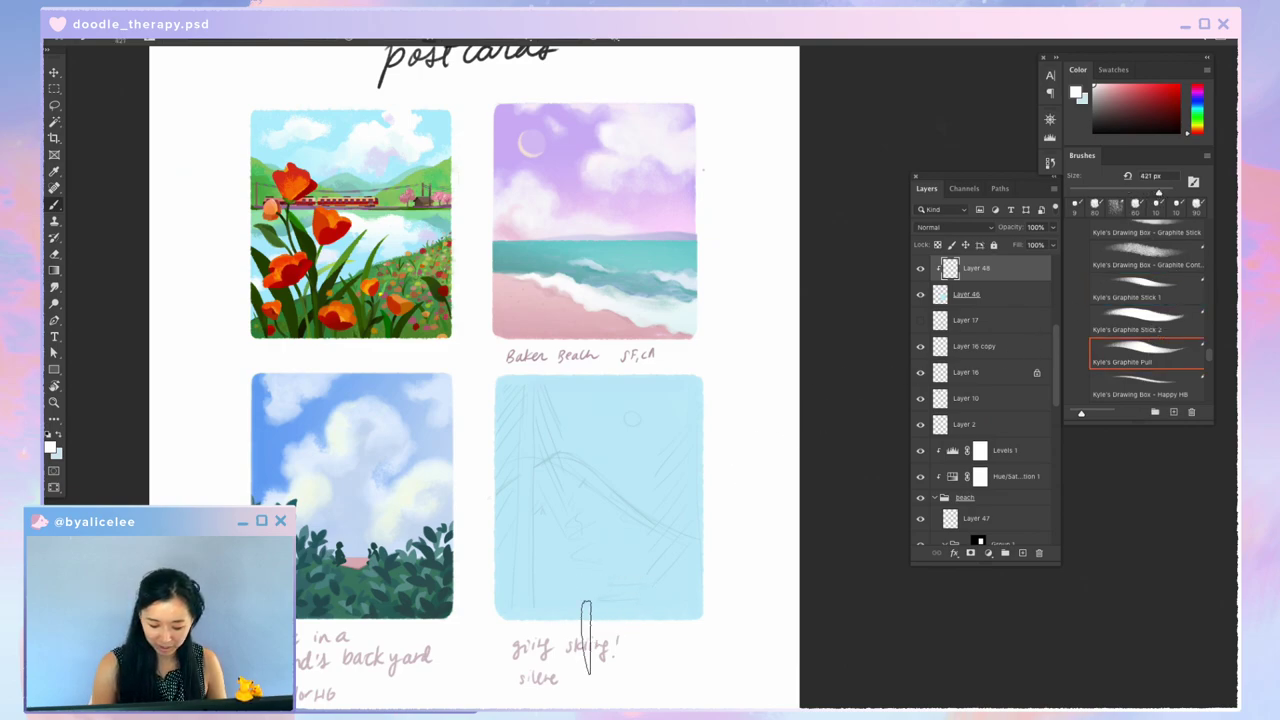
pyautogui.press(']')
pyautogui.press(']')
pyautogui.press(']')
pyautogui.press(']')
pyautogui.press(']')
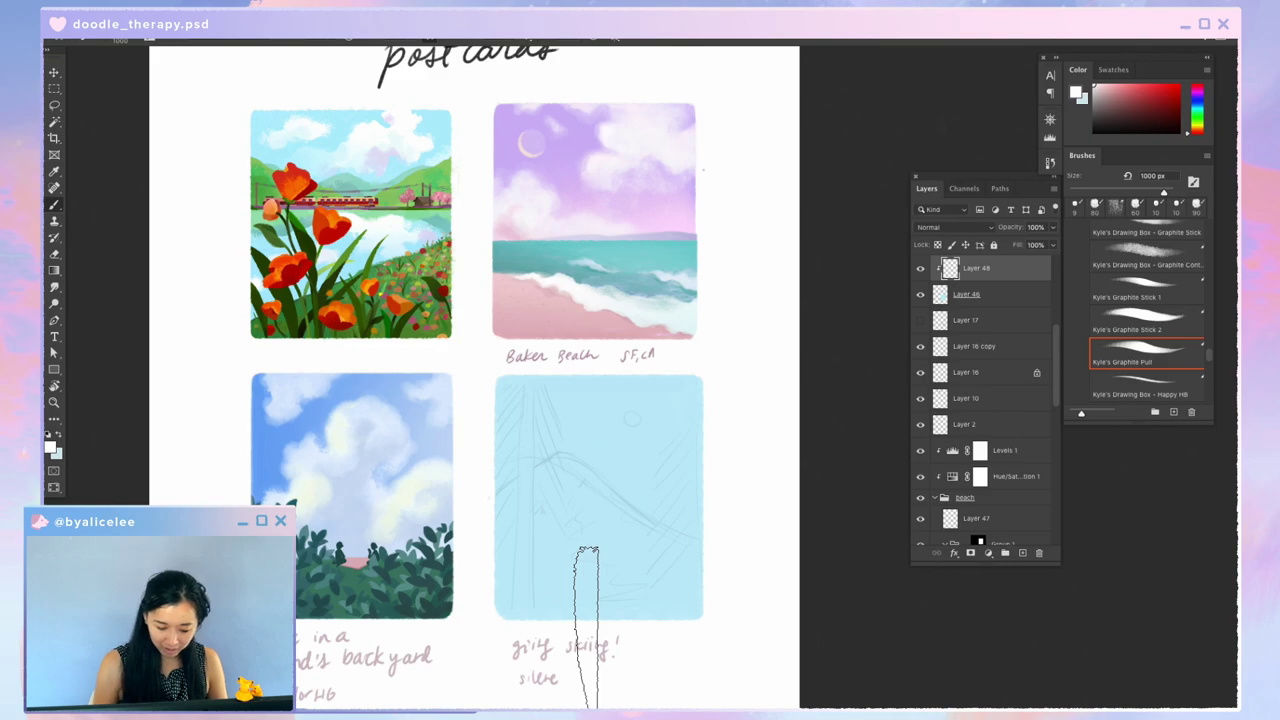
# Step: Sample the skiing background's blue, darken it and brush it over the lower part of the scene, fading toward the sky
pyautogui.press('i')
pyautogui.click(634, 434)
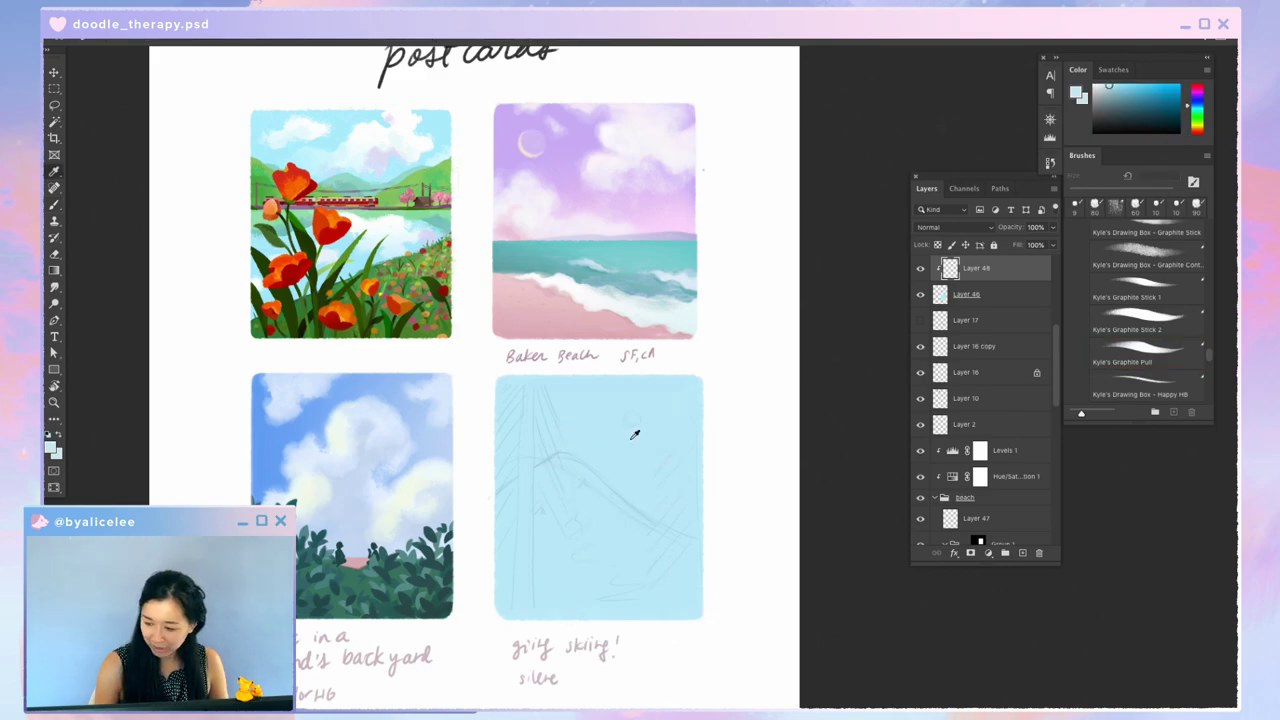
pyautogui.press('b')
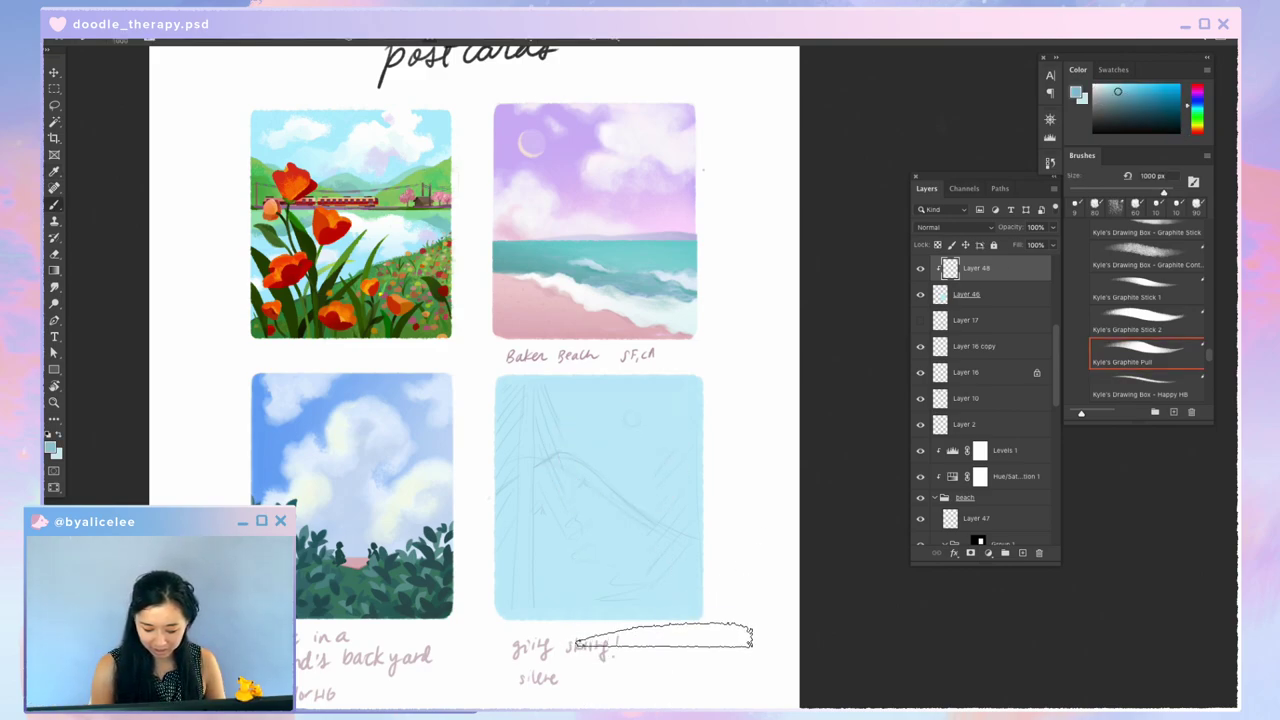
pyautogui.moveTo(664, 635)
pyautogui.mouseDown()
pyautogui.moveTo(668, 286)
pyautogui.moveTo(674, 663)
pyautogui.moveTo(668, 314)
pyautogui.moveTo(620, 688)
pyautogui.moveTo(638, 425)
pyautogui.moveTo(664, 657)
pyautogui.moveTo(683, 485)
pyautogui.moveTo(591, 668)
pyautogui.moveTo(575, 318)
pyautogui.moveTo(580, 674)
pyautogui.moveTo(602, 428)
pyautogui.moveTo(523, 425)
pyautogui.moveTo(565, 644)
pyautogui.moveTo(597, 363)
pyautogui.moveTo(680, 598)
pyautogui.moveTo(676, 628)
pyautogui.moveTo(682, 314)
pyautogui.moveTo(664, 434)
pyautogui.moveTo(591, 647)
pyautogui.moveTo(600, 357)
pyautogui.moveTo(586, 406)
pyautogui.moveTo(586, 586)
pyautogui.moveTo(600, 295)
pyautogui.moveTo(611, 547)
pyautogui.mouseUp()
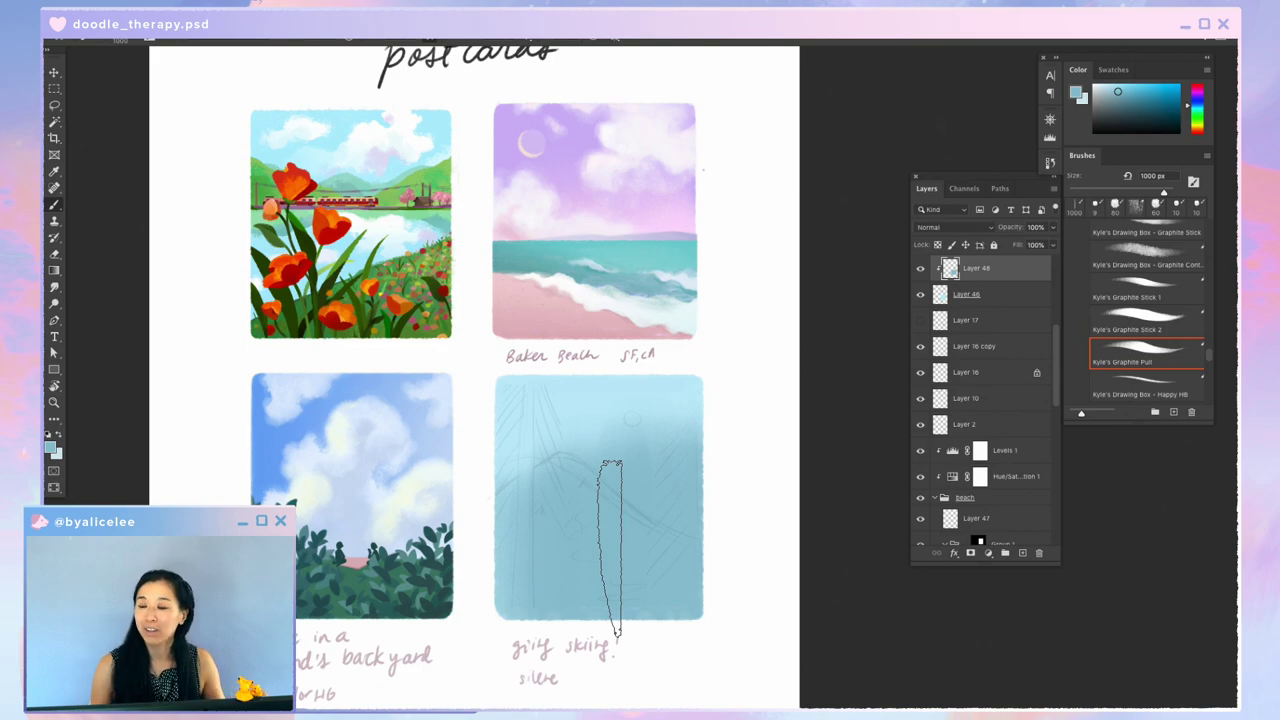
# Step: Shift the brushed blue layer to hue +18, saturation +29 and lightness +27, and move it slightly lower in the skiing scene
pyautogui.hotkey('ctrl', 'd')
pyautogui.hotkey('ctrl', 'u')
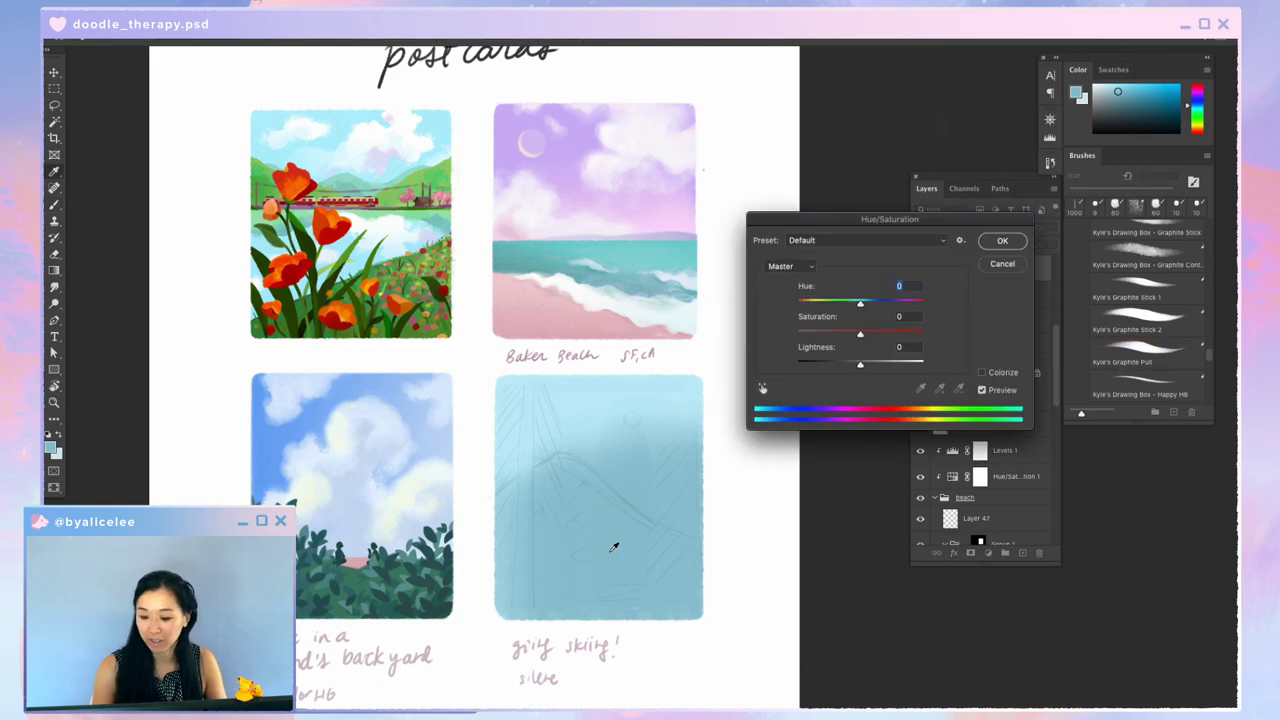
pyautogui.moveTo(860, 303); pyautogui.dragTo(878, 336)
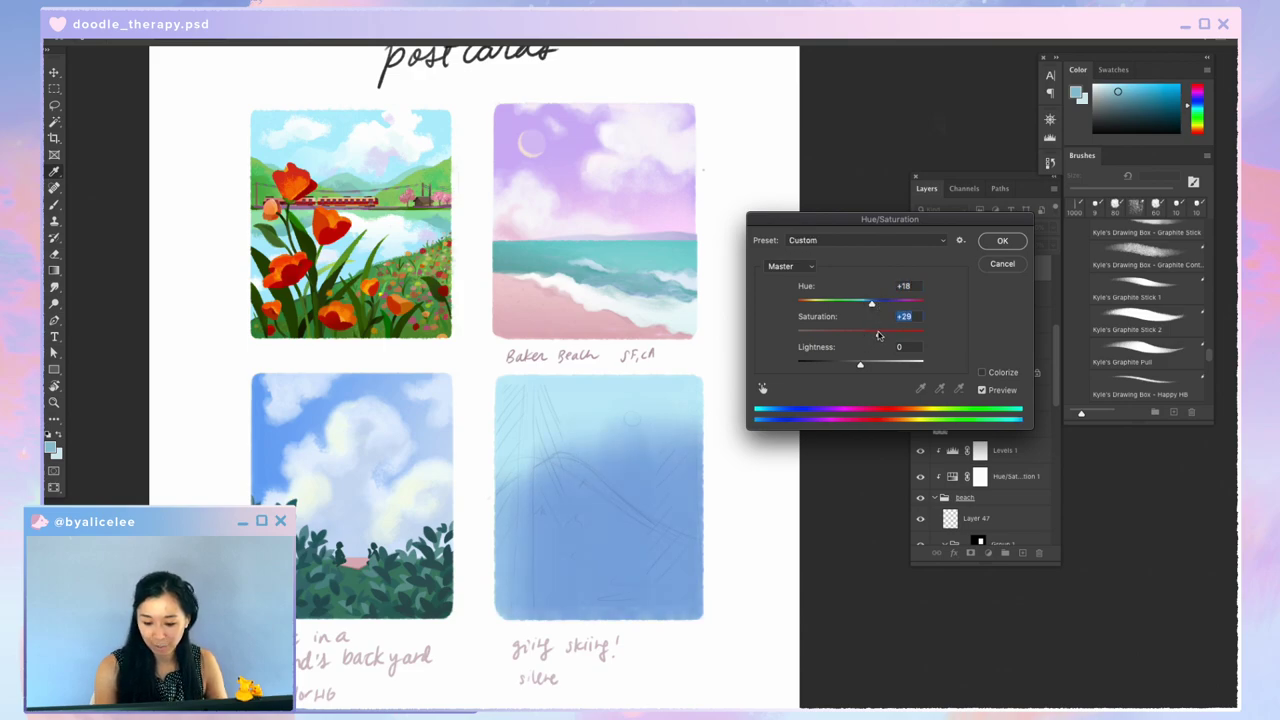
pyautogui.click(877, 364)
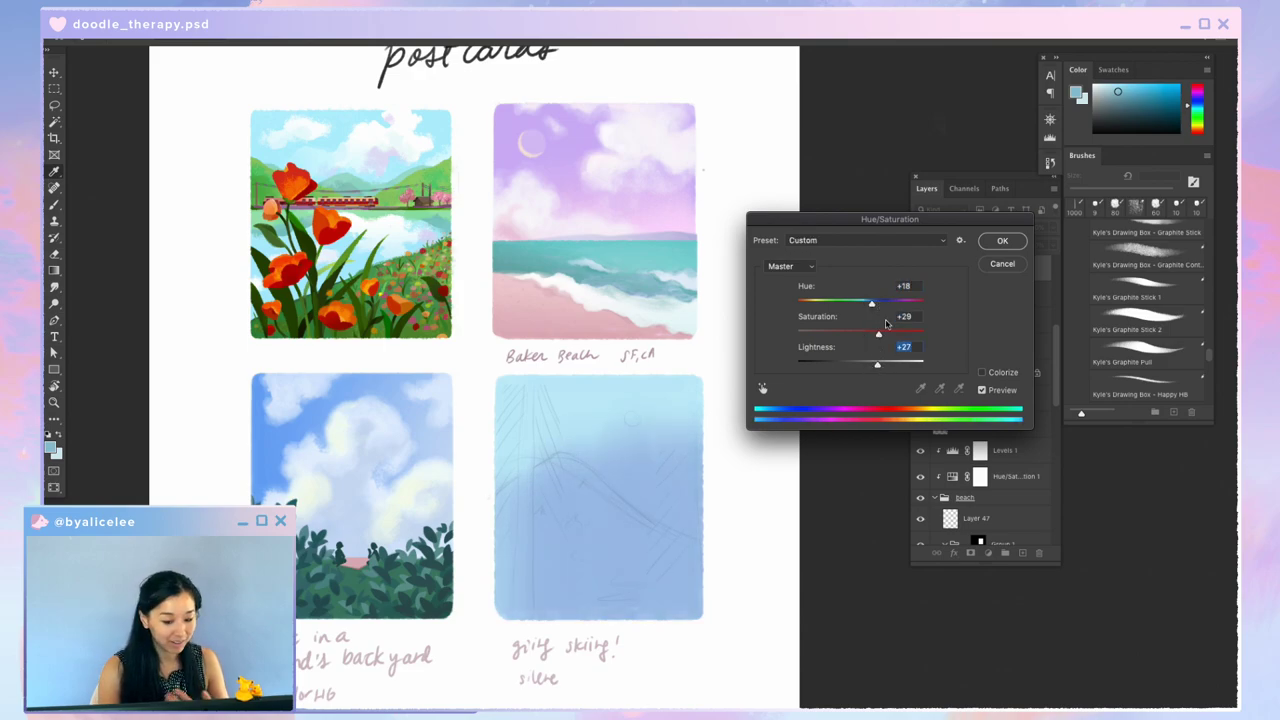
pyautogui.click(1003, 241)
pyautogui.press('v')
pyautogui.moveTo(632, 478); pyautogui.dragTo(636, 494)
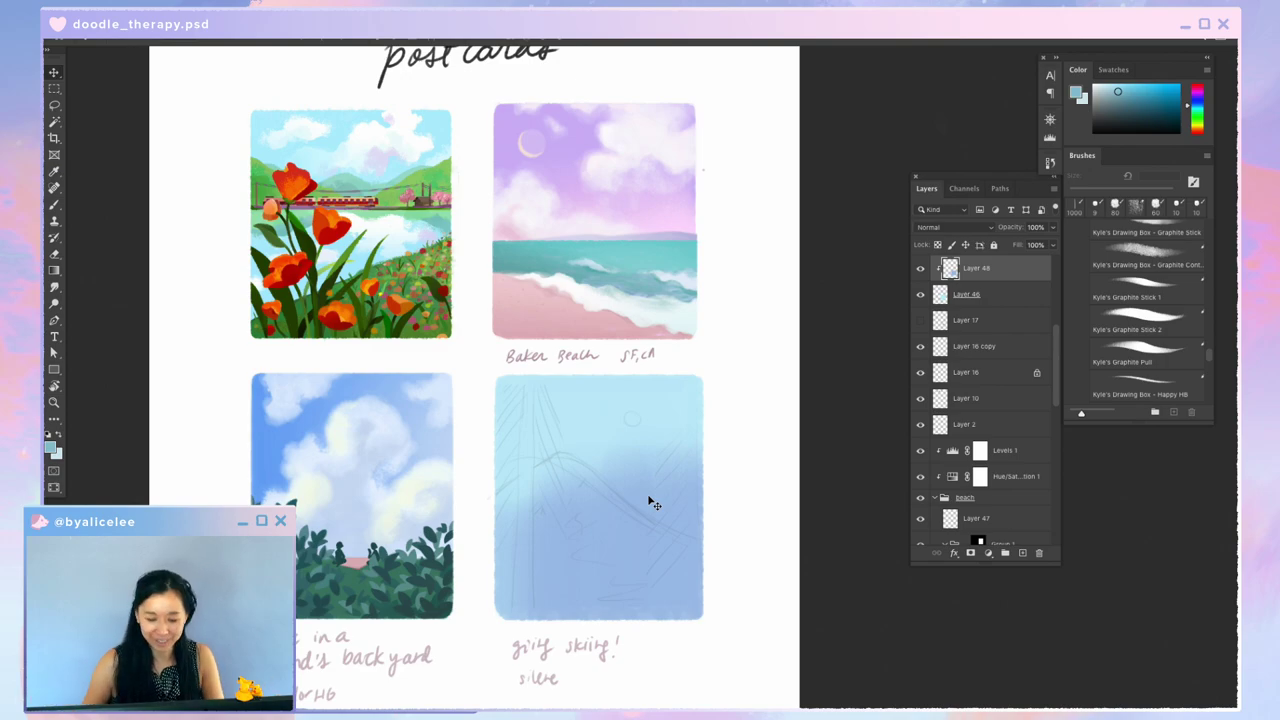
pyautogui.moveTo(730, 322); pyautogui.dragTo(744, 317)
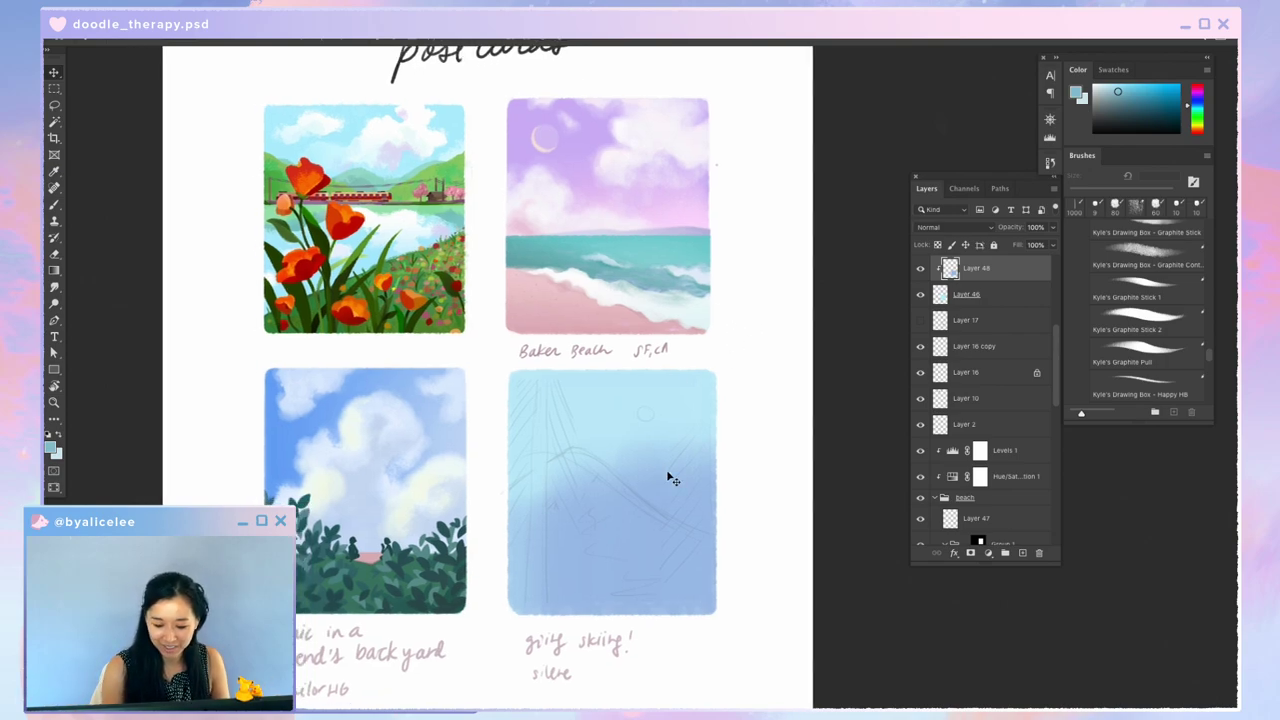
# Step: Turn the brushed blue layer into pale lavender with Hue/Saturation, setting hue to +10, saturation to +24 and lightness to +81
pyautogui.hotkey('ctrl', 'u')
pyautogui.moveTo(860, 302)
pyautogui.mouseDown()
pyautogui.moveTo(877, 303)
pyautogui.moveTo(841, 302)
pyautogui.mouseUp()
pyautogui.moveTo(860, 364); pyautogui.dragTo(877, 334)
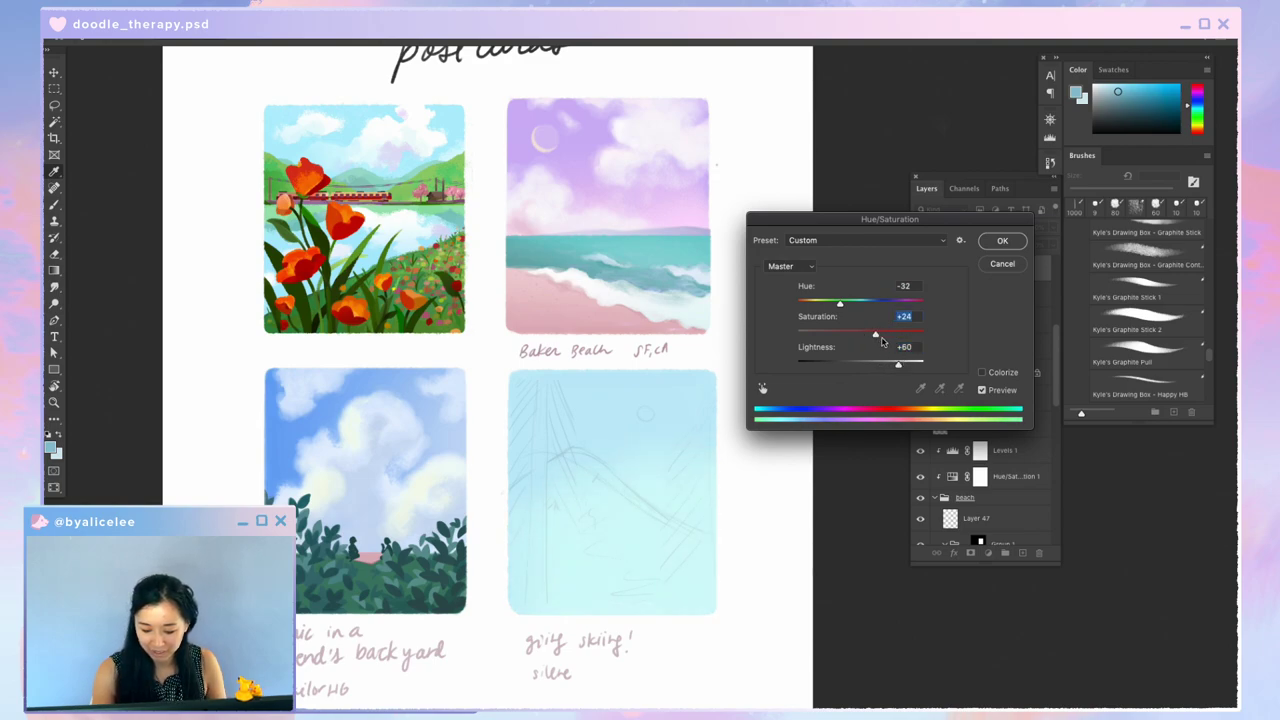
pyautogui.click(911, 366)
pyautogui.click(847, 304)
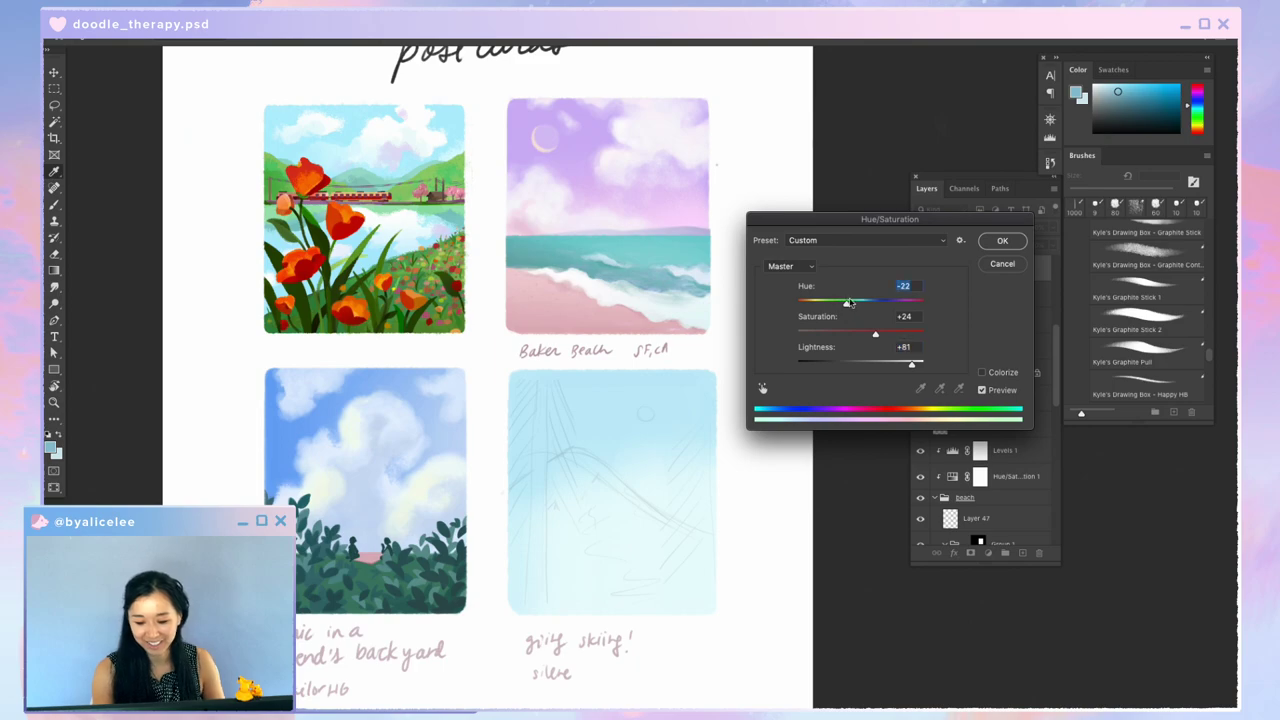
pyautogui.moveTo(860, 304); pyautogui.dragTo(866, 303)
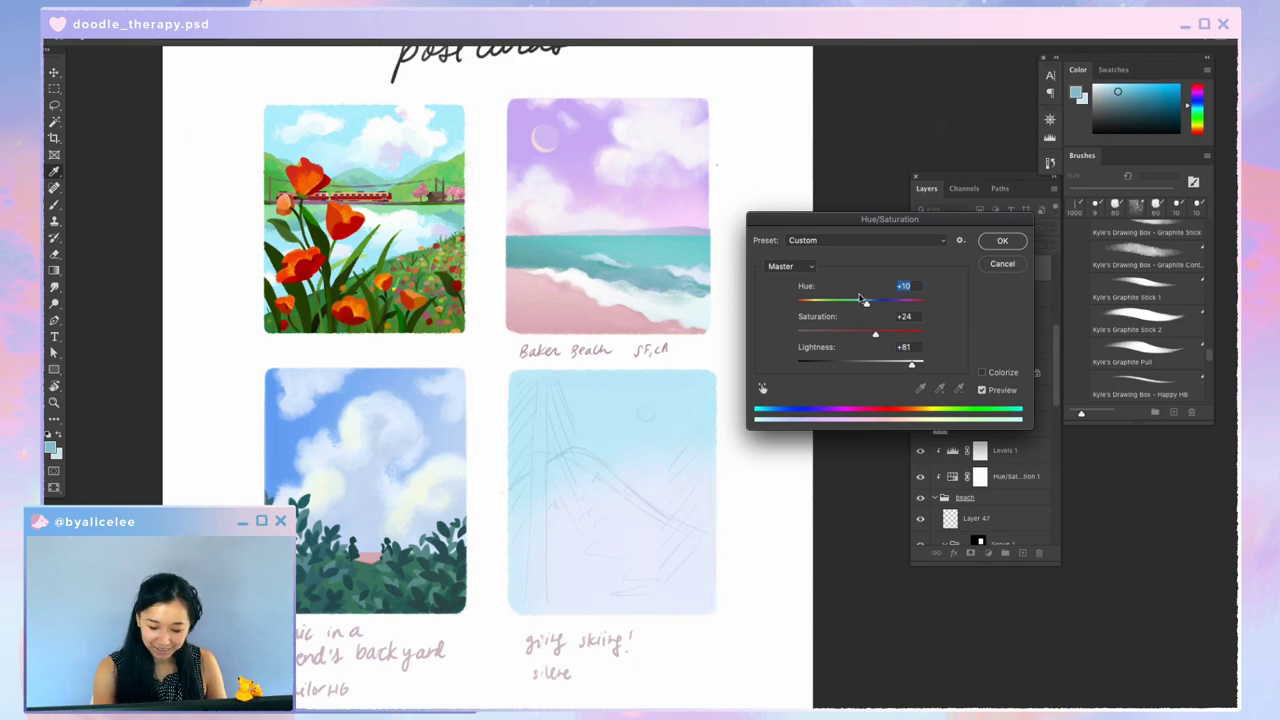
pyautogui.click(1015, 244)
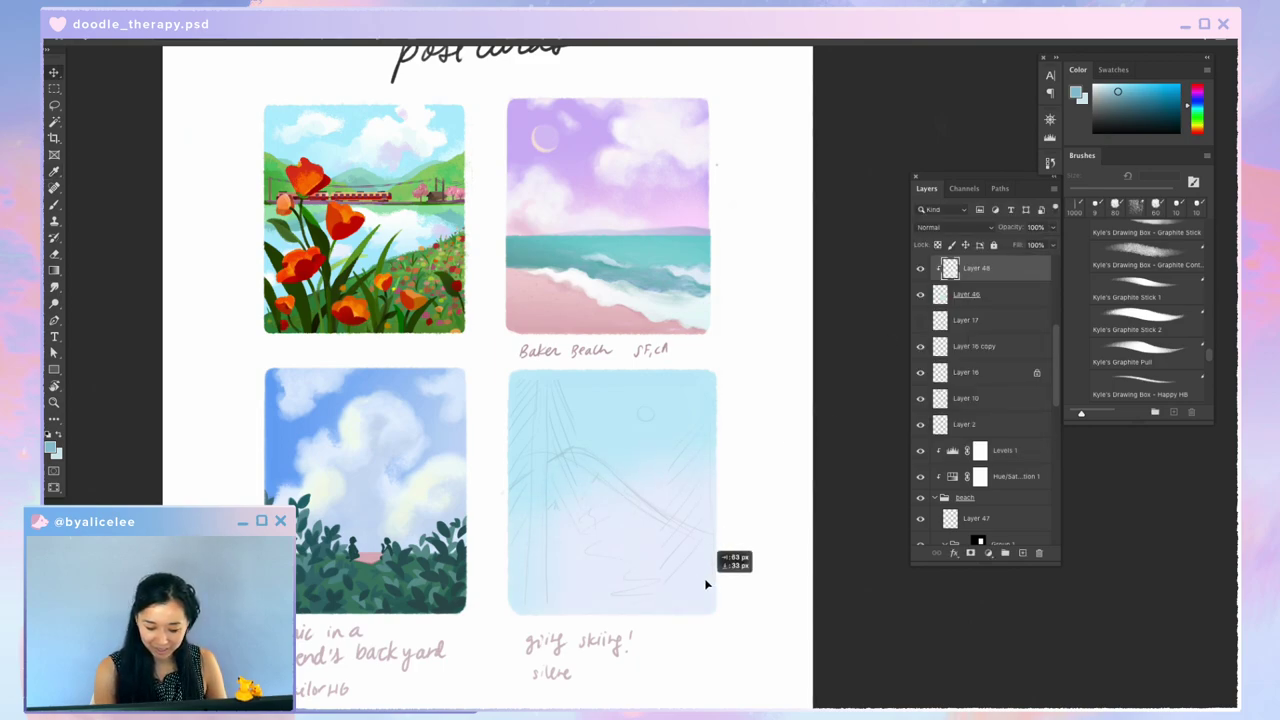
# Step: Free-transform the pale lavender layer in the skiing scene, skewing it so that it slopes down toward the right
pyautogui.hotkey('ctrl', 't')
pyautogui.moveTo(763, 564); pyautogui.dragTo(803, 603)
pyautogui.moveTo(724, 563); pyautogui.dragTo(794, 591)
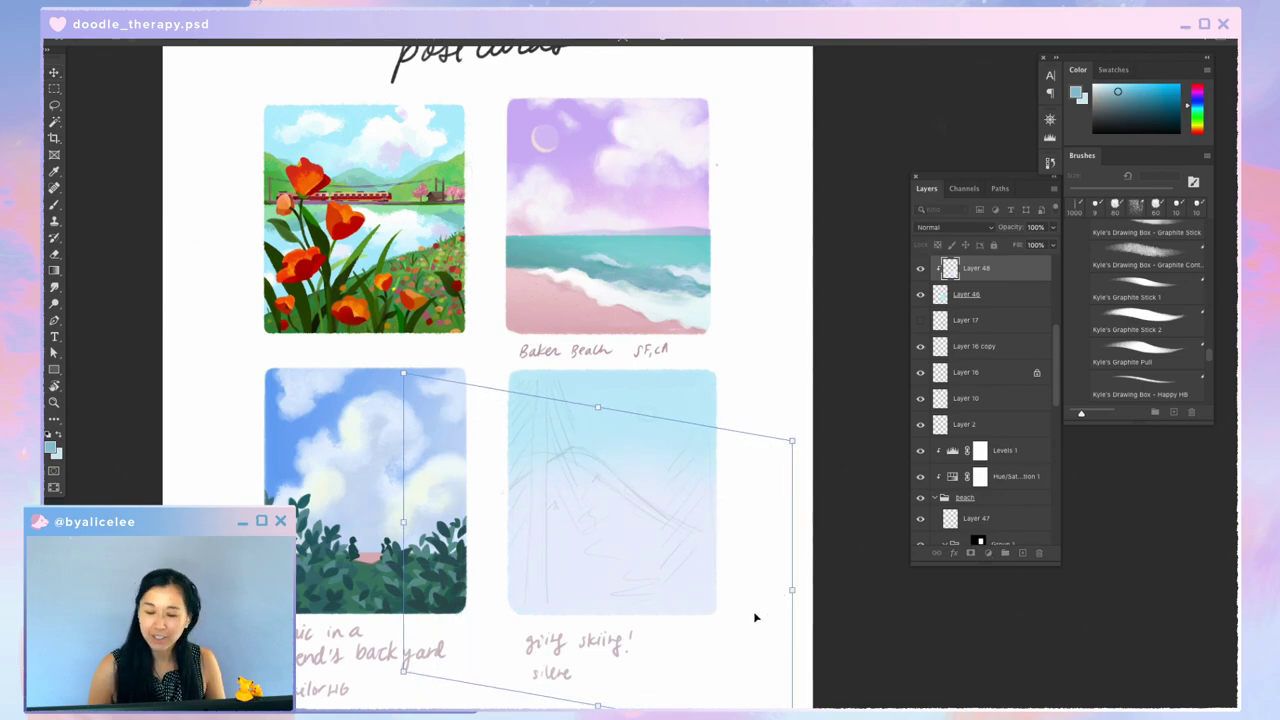
pyautogui.press('Return')
# Step: Add a new layer above the skiing scene's lavender layer and sample a muted teal as the brush colour
pyautogui.hotkey('ctrl', 'shift', 'n')
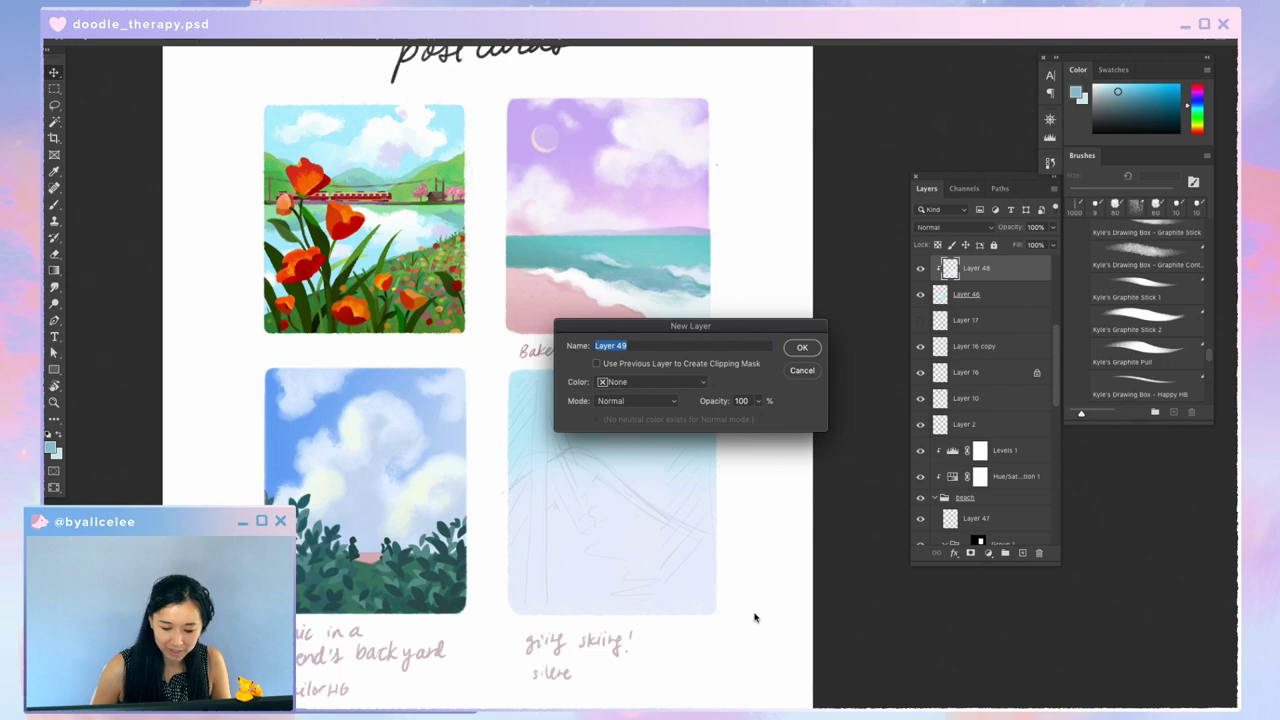
pyautogui.press('Return')
pyautogui.press('i')
pyautogui.click(457, 214)
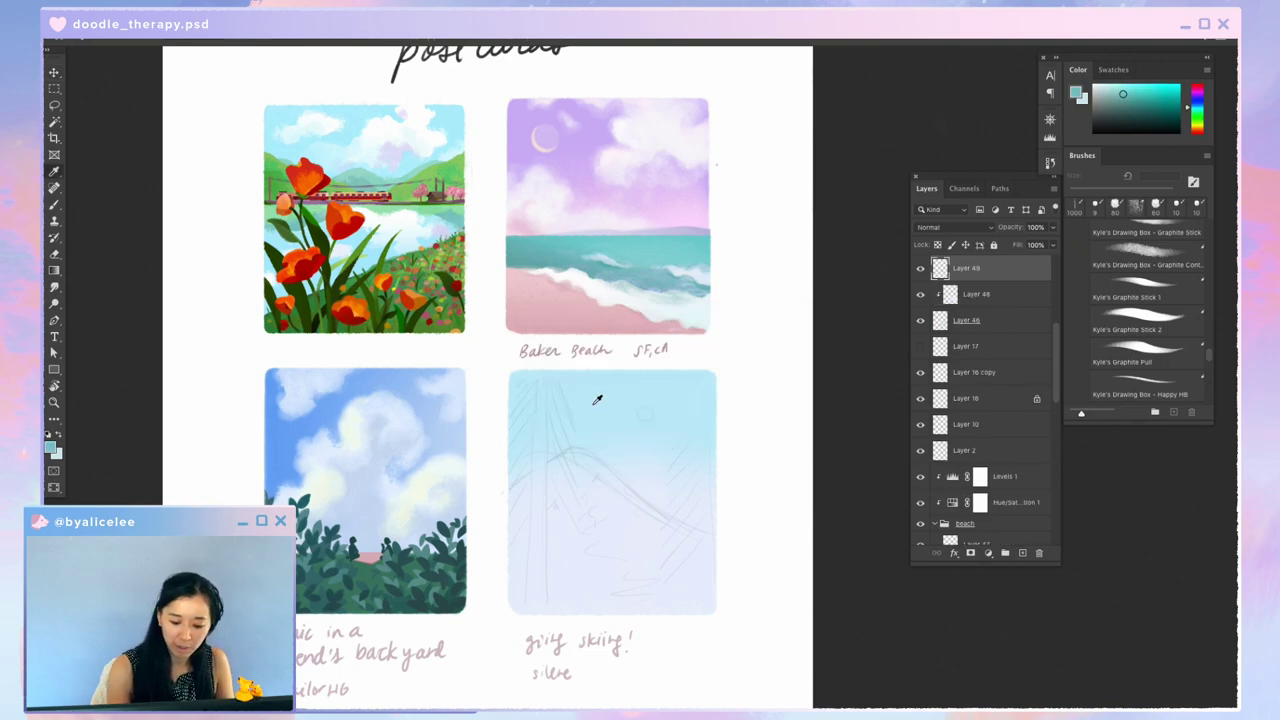
pyautogui.press('b')
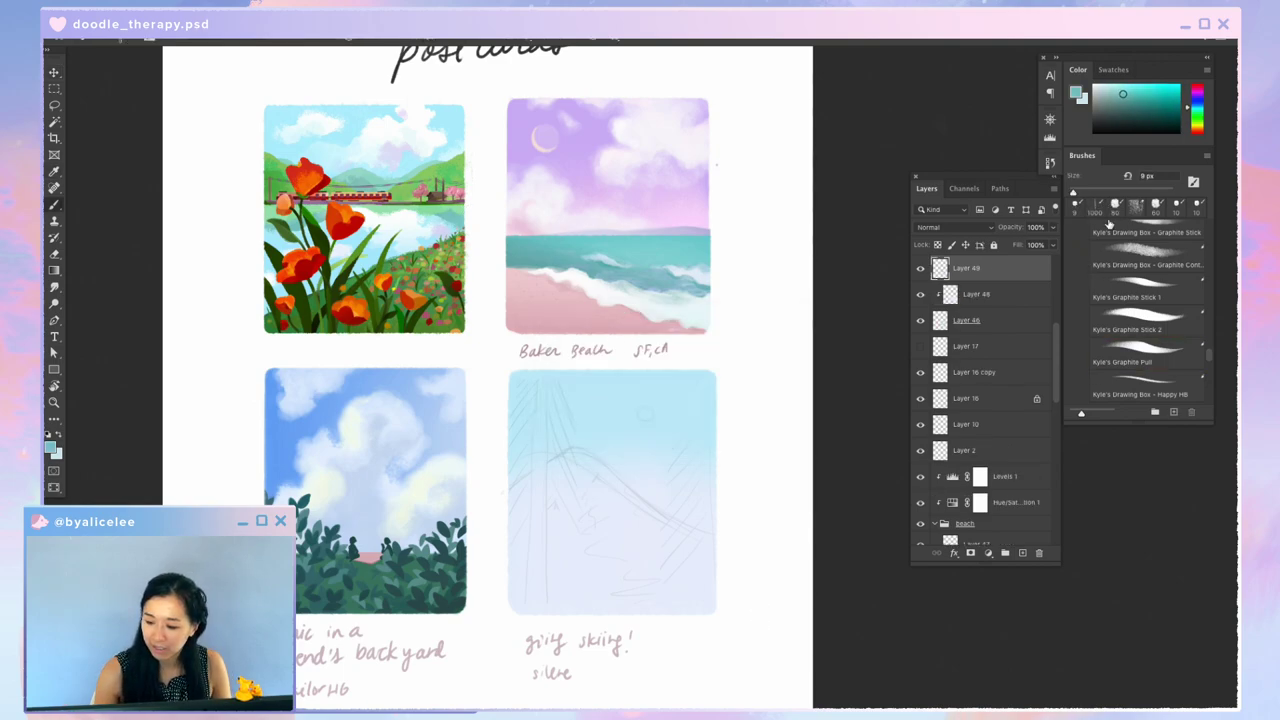
# Step: Brush the hill's teal outline over the skiing sketch at 15 px, rising to a peak and sloping down to the right
pyautogui.hotkey('ctrl', '+')
pyautogui.moveTo(630, 386); pyautogui.dragTo(638, 284)
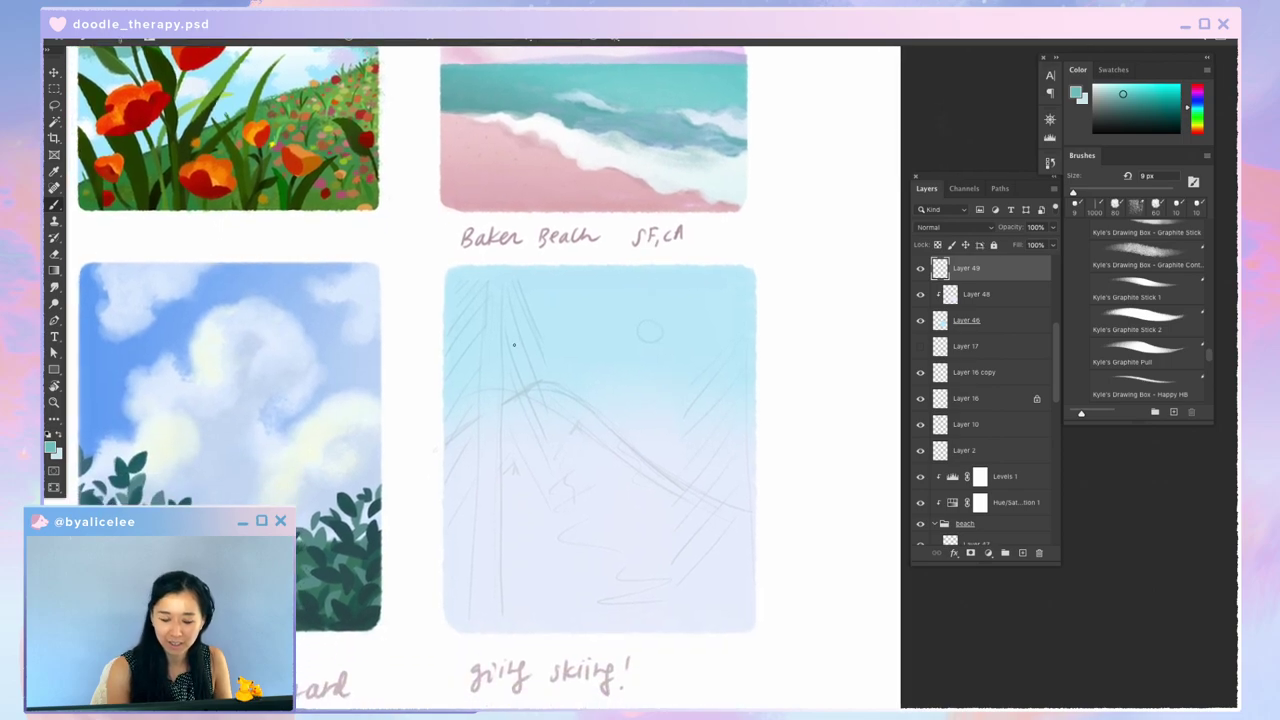
pyautogui.moveTo(474, 410); pyautogui.dragTo(437, 436)
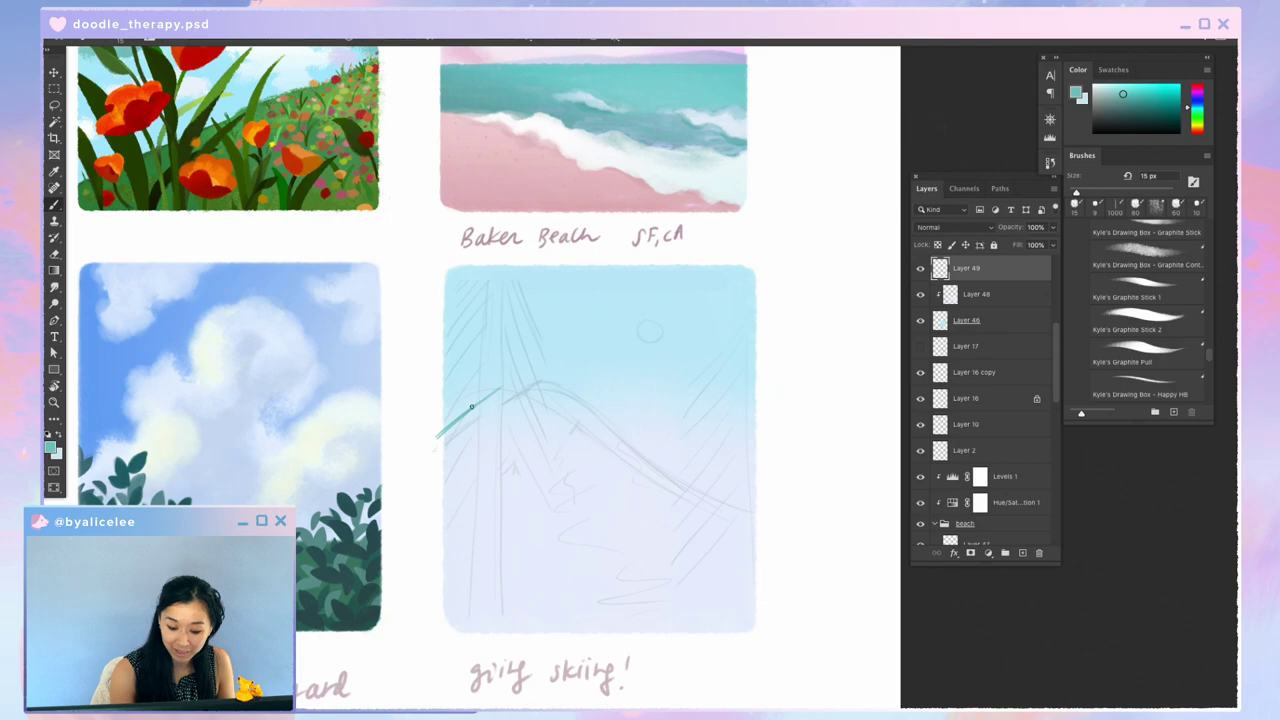
pyautogui.moveTo(443, 425)
pyautogui.mouseDown()
pyautogui.moveTo(540, 386)
pyautogui.moveTo(578, 398)
pyautogui.moveTo(734, 517)
pyautogui.mouseUp()
pyautogui.moveTo(660, 466); pyautogui.dragTo(768, 522)
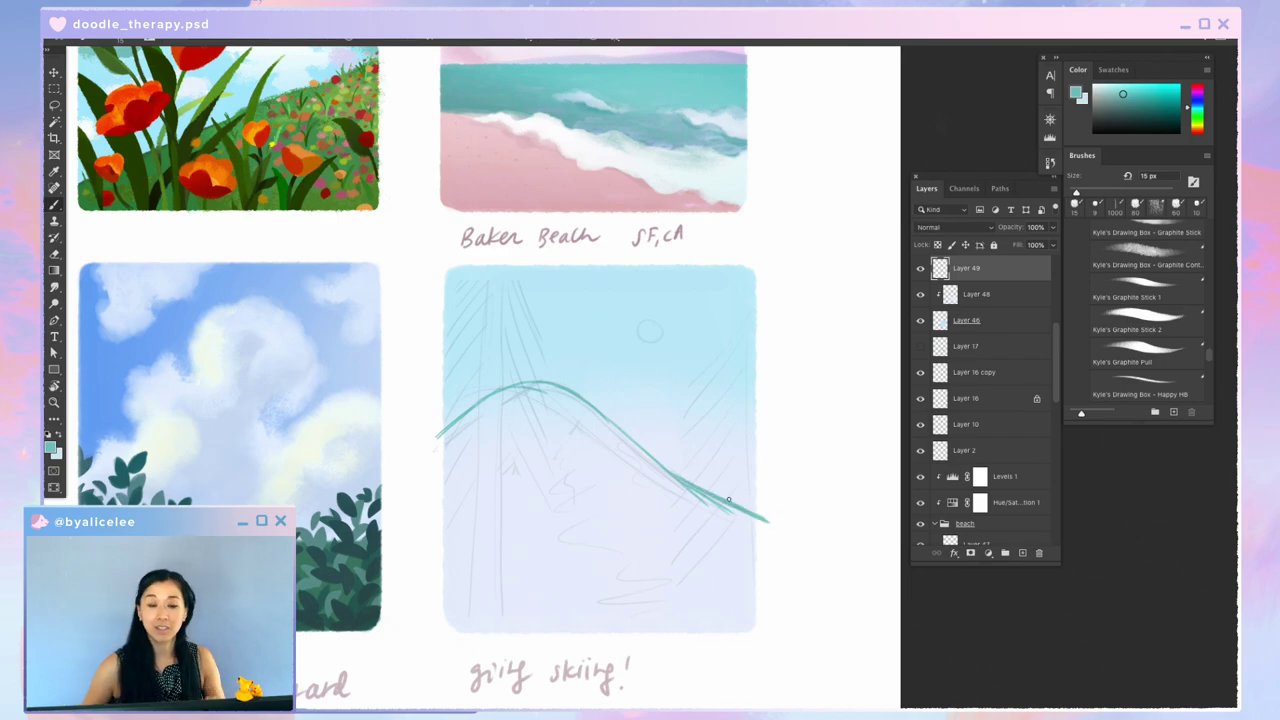
# Step: Clip the hill layer to the skiing card's shape and thicken the teal ridge line along its whole length
pyautogui.hotkey('ctrl', 'alt', 'g')
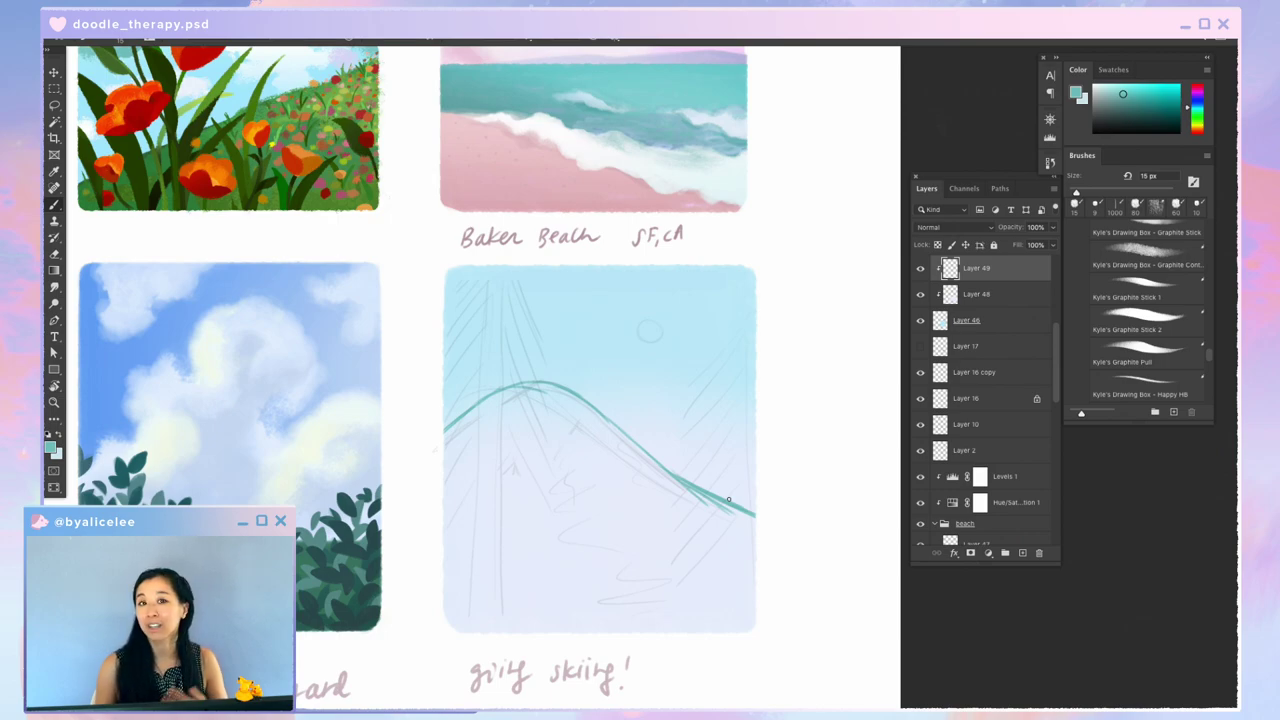
pyautogui.moveTo(517, 384)
pyautogui.mouseDown()
pyautogui.moveTo(446, 419)
pyautogui.moveTo(522, 387)
pyautogui.moveTo(565, 392)
pyautogui.moveTo(750, 511)
pyautogui.moveTo(684, 484)
pyautogui.moveTo(750, 512)
pyautogui.mouseUp()
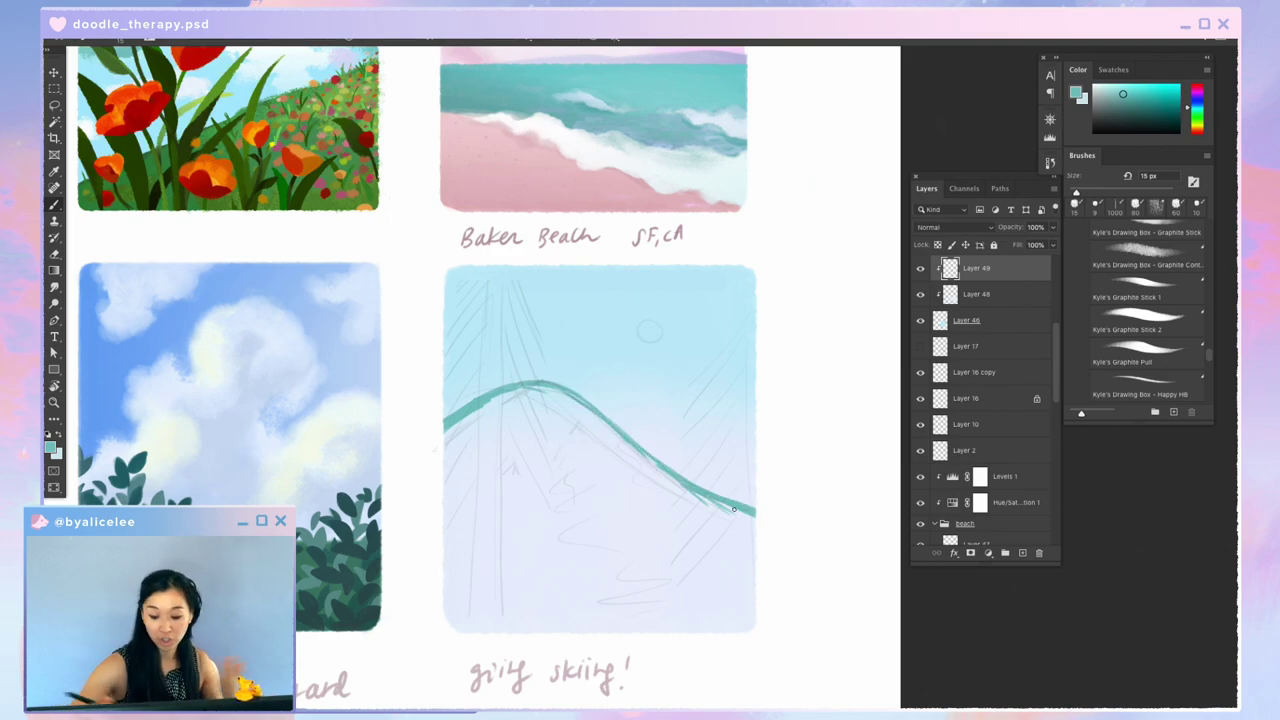
pyautogui.moveTo(574, 401)
pyautogui.mouseDown()
pyautogui.moveTo(590, 412)
pyautogui.moveTo(540, 388)
pyautogui.moveTo(563, 394)
pyautogui.mouseUp()
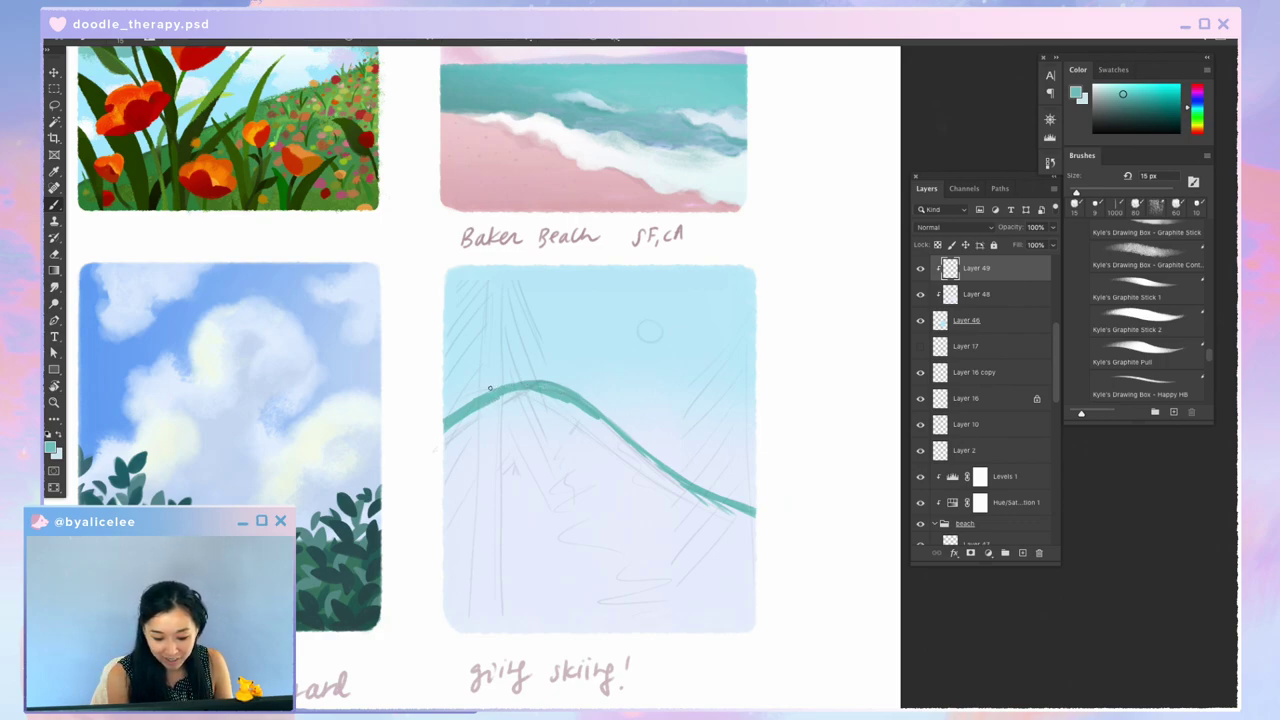
pyautogui.moveTo(490, 388); pyautogui.dragTo(452, 410)
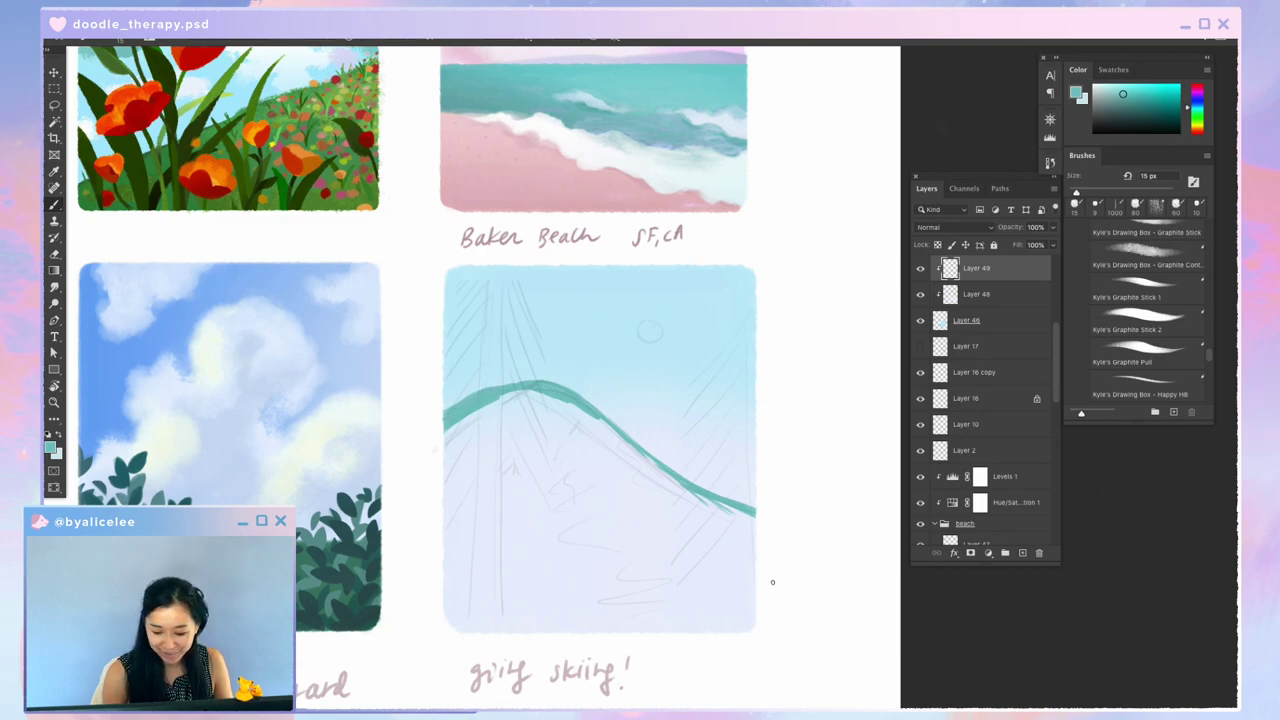
# Step: Close the outline at the card's right edge, select the area below the ridge, expand the selection slightly and fill it with teal
pyautogui.moveTo(755, 514); pyautogui.dragTo(755, 546)
pyautogui.press('w')
pyautogui.click(752, 553)
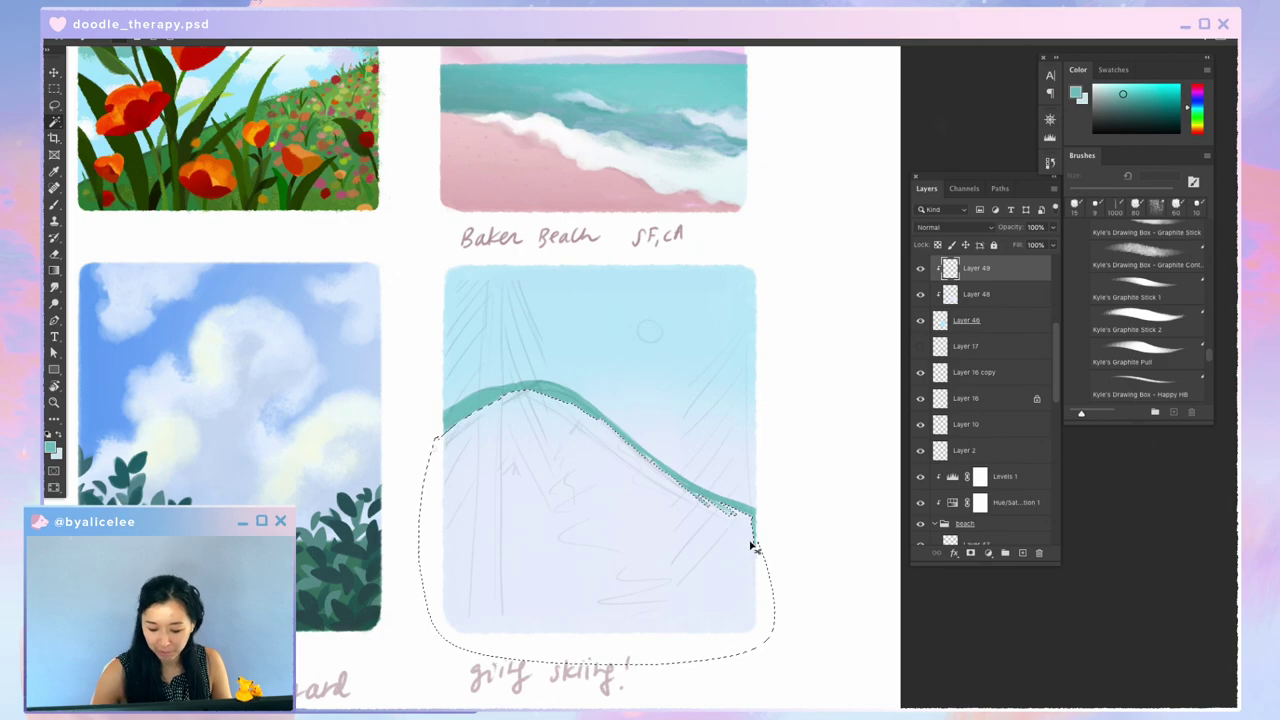
pyautogui.press('super+shift+e')
pyautogui.press('Return')
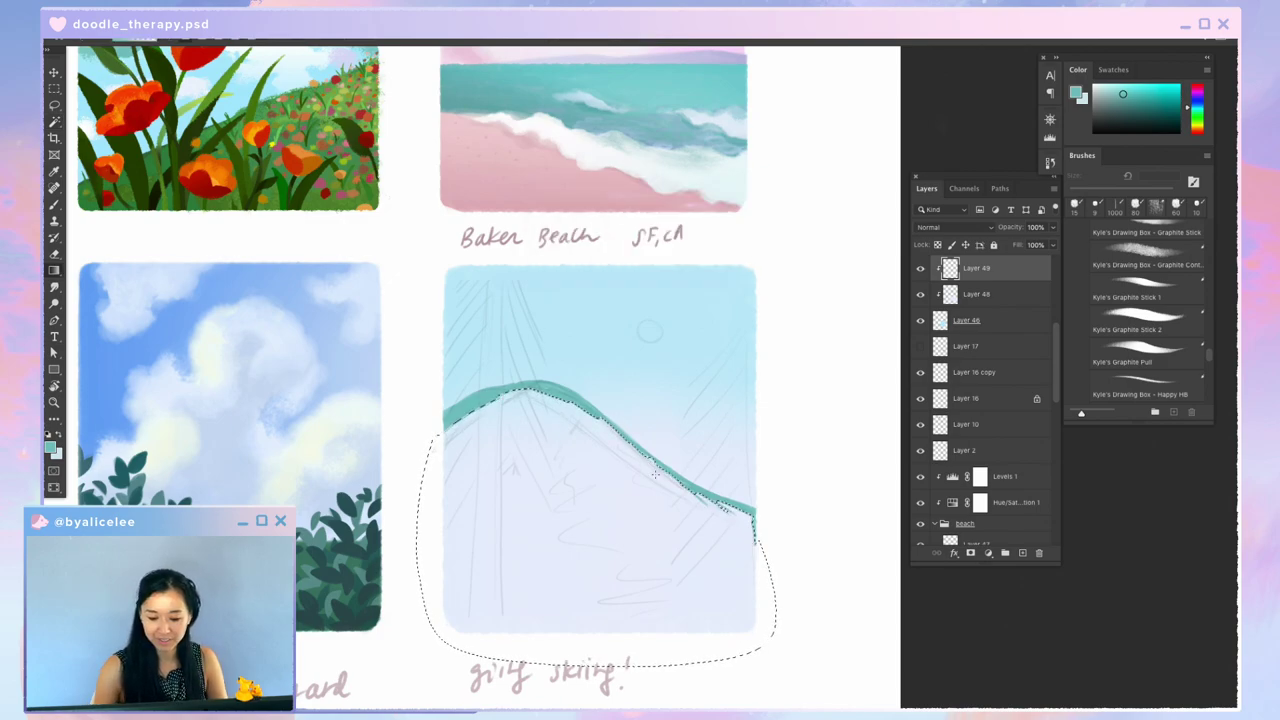
pyautogui.hotkey('alt', 'BackSpace')
pyautogui.hotkey('ctrl', 'd')
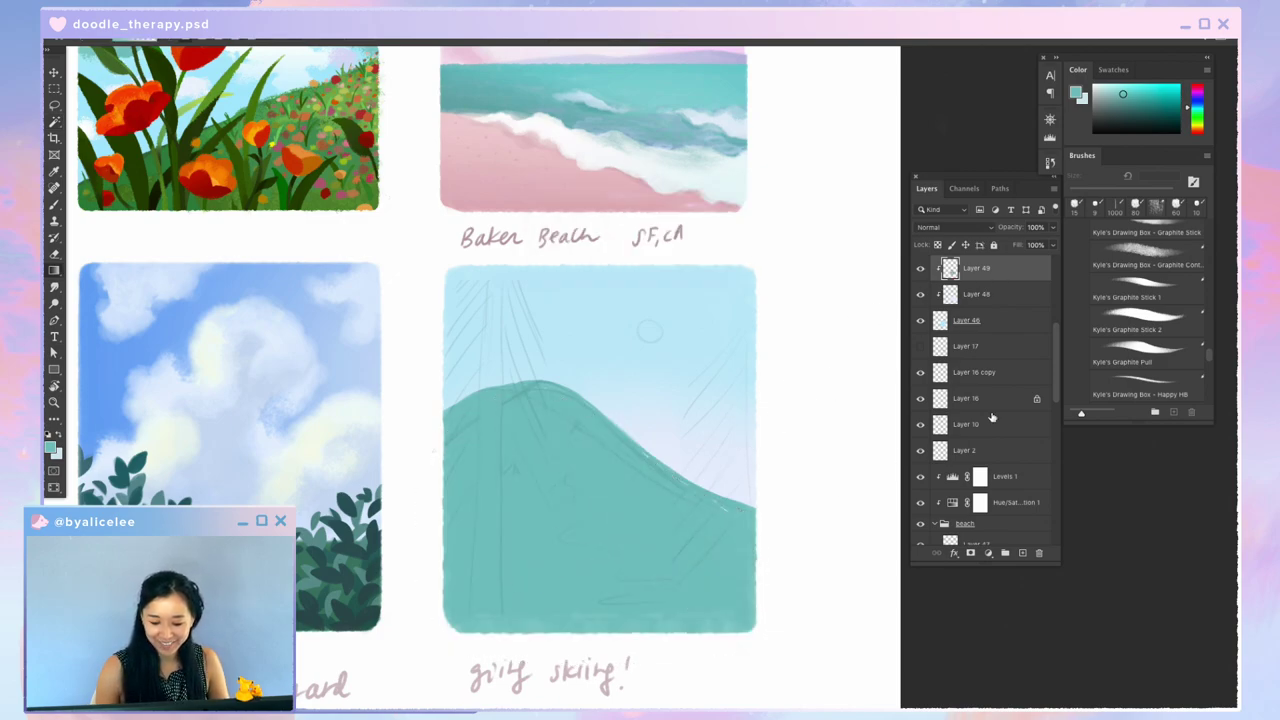
# Step: Touch up the gaps along the hill's edge and rotate the hill slightly counterclockwise so its right slope sits higher
pyautogui.press('b')
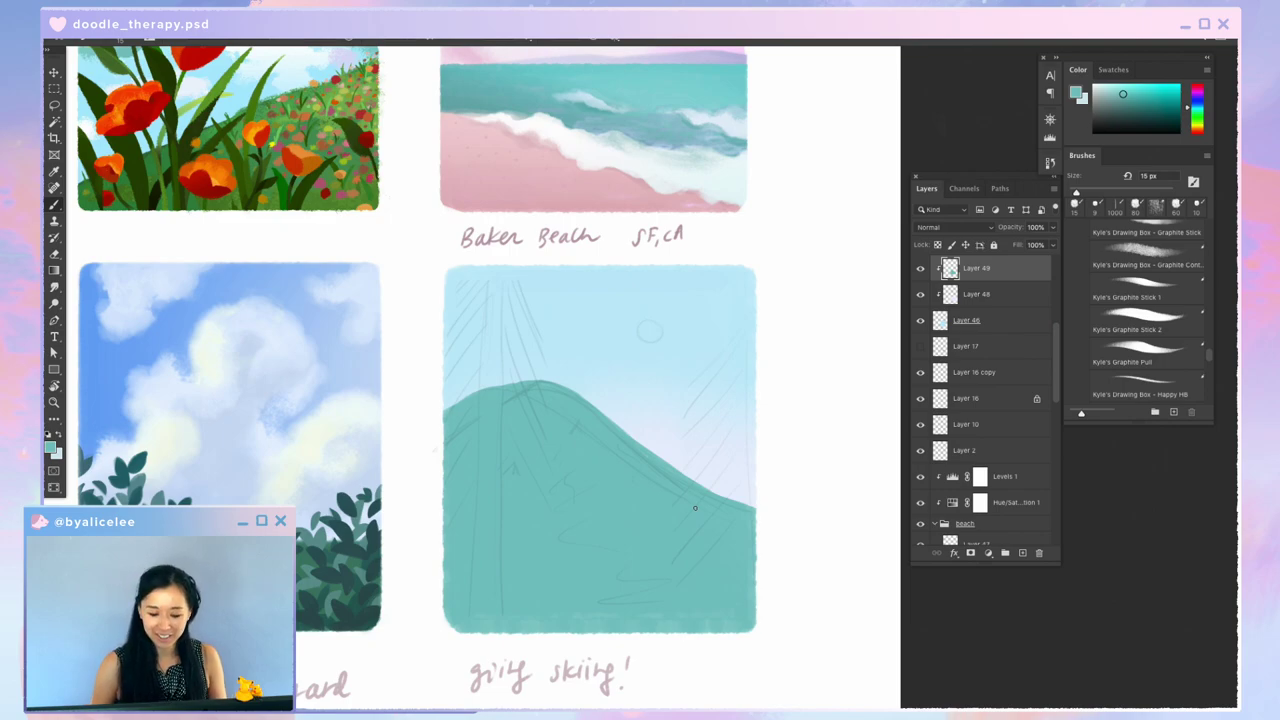
pyautogui.hotkey('ctrl', 't')
pyautogui.moveTo(774, 520); pyautogui.dragTo(723, 546)
pyautogui.moveTo(842, 500); pyautogui.dragTo(845, 493)
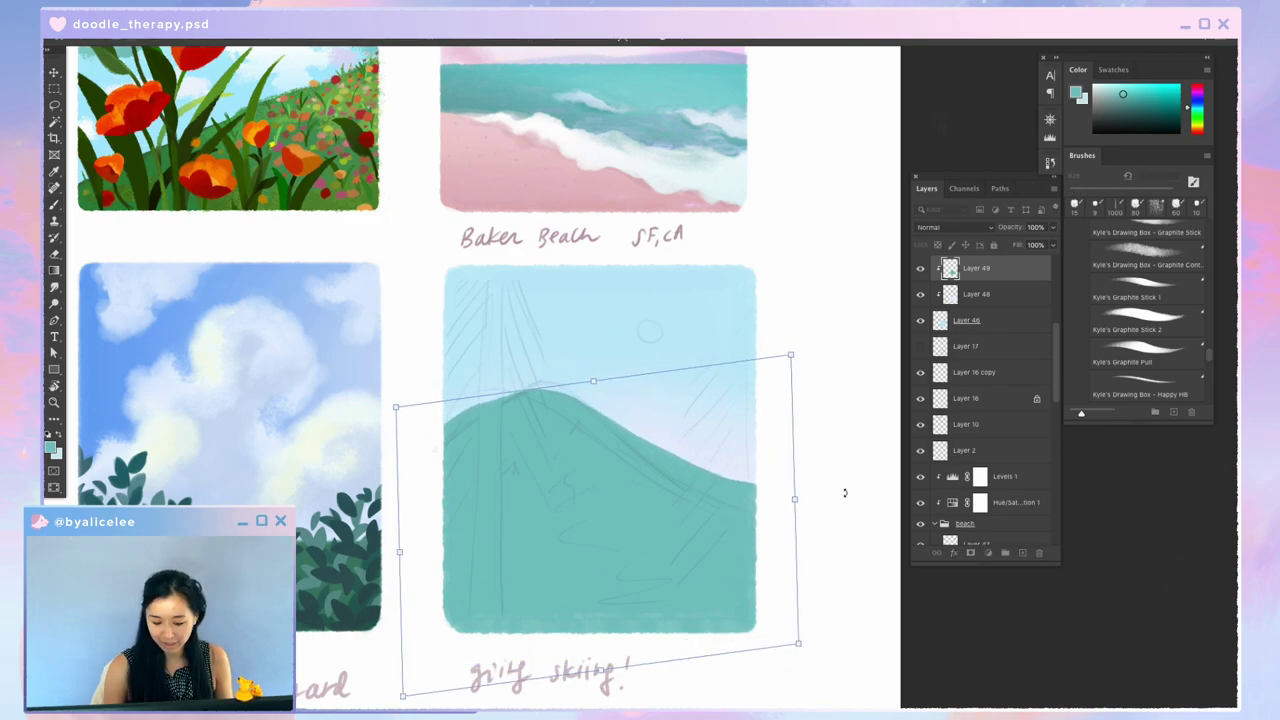
pyautogui.press('Return')
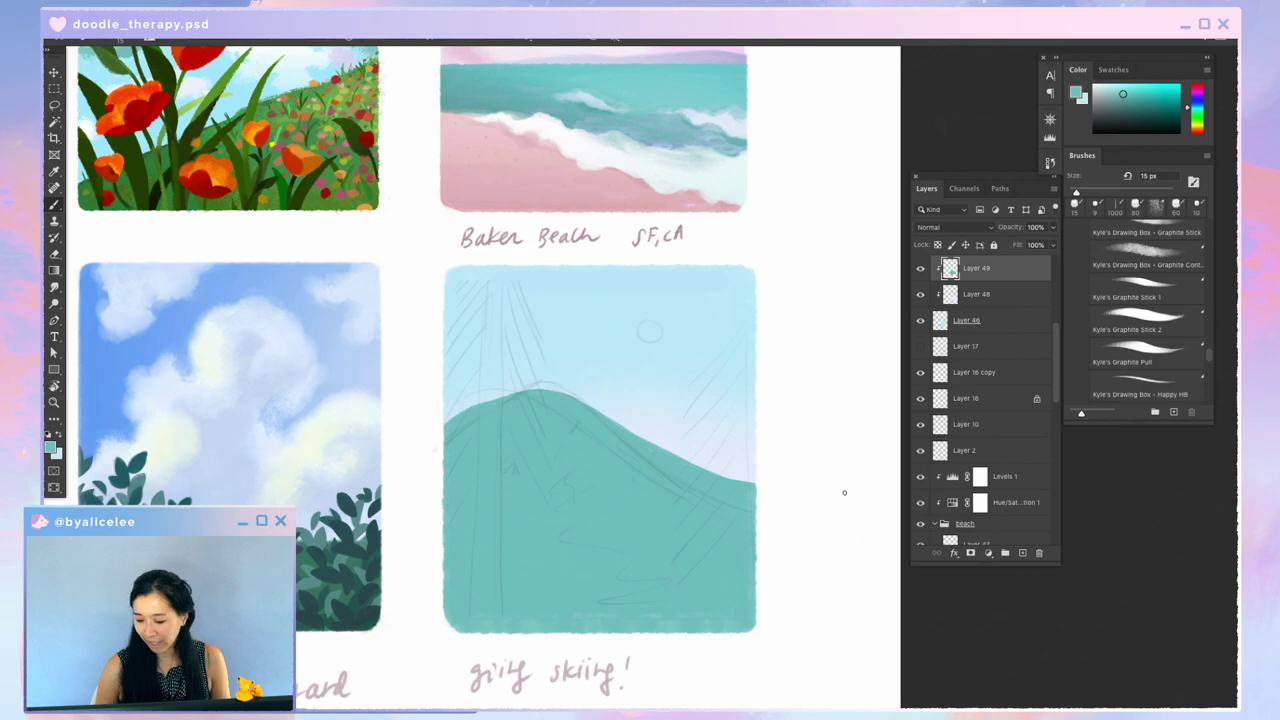
# Step: Erase along the hill's crest with a 40 px eraser to trim the peak where it meets the sky
pyautogui.press('r')
pyautogui.moveTo(596, 573)
pyautogui.mouseDown()
pyautogui.moveTo(766, 486)
pyautogui.moveTo(802, 417)
pyautogui.mouseUp()
pyautogui.moveTo(797, 404); pyautogui.dragTo(776, 349)
pyautogui.press('e')
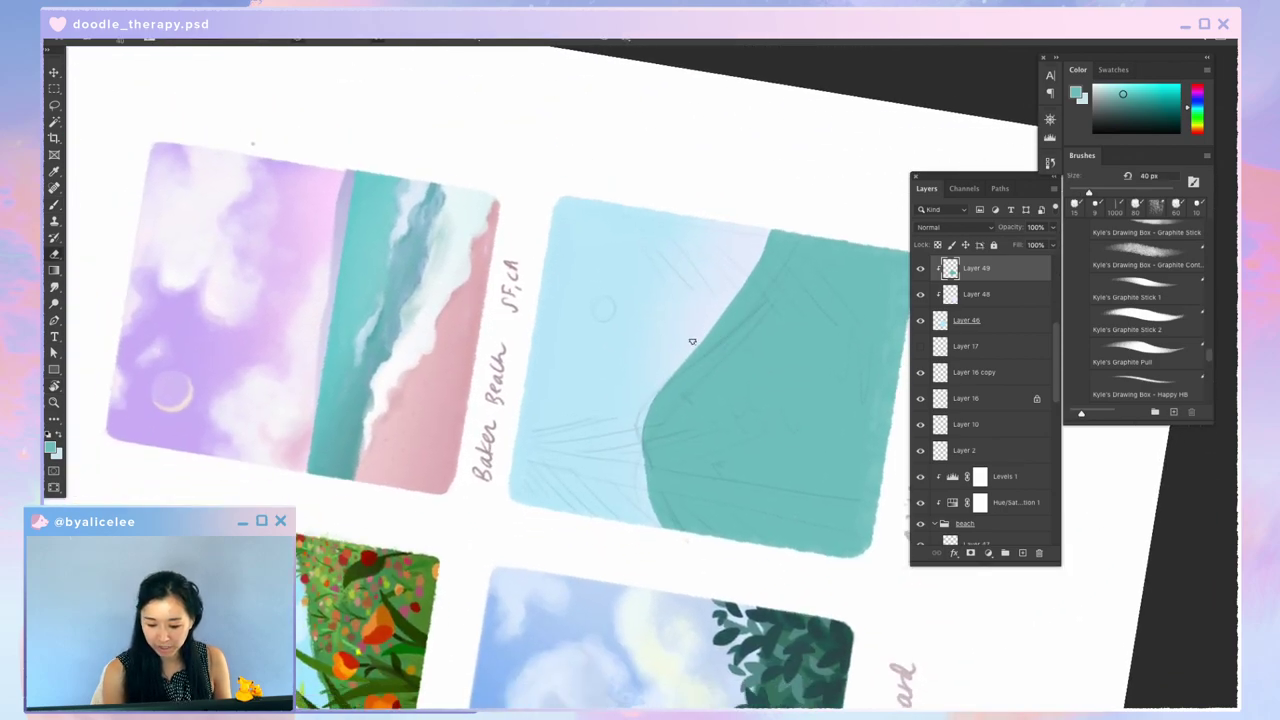
pyautogui.moveTo(692, 341)
pyautogui.mouseDown()
pyautogui.moveTo(640, 455)
pyautogui.moveTo(649, 409)
pyautogui.moveTo(666, 370)
pyautogui.moveTo(639, 496)
pyautogui.moveTo(653, 393)
pyautogui.mouseUp()
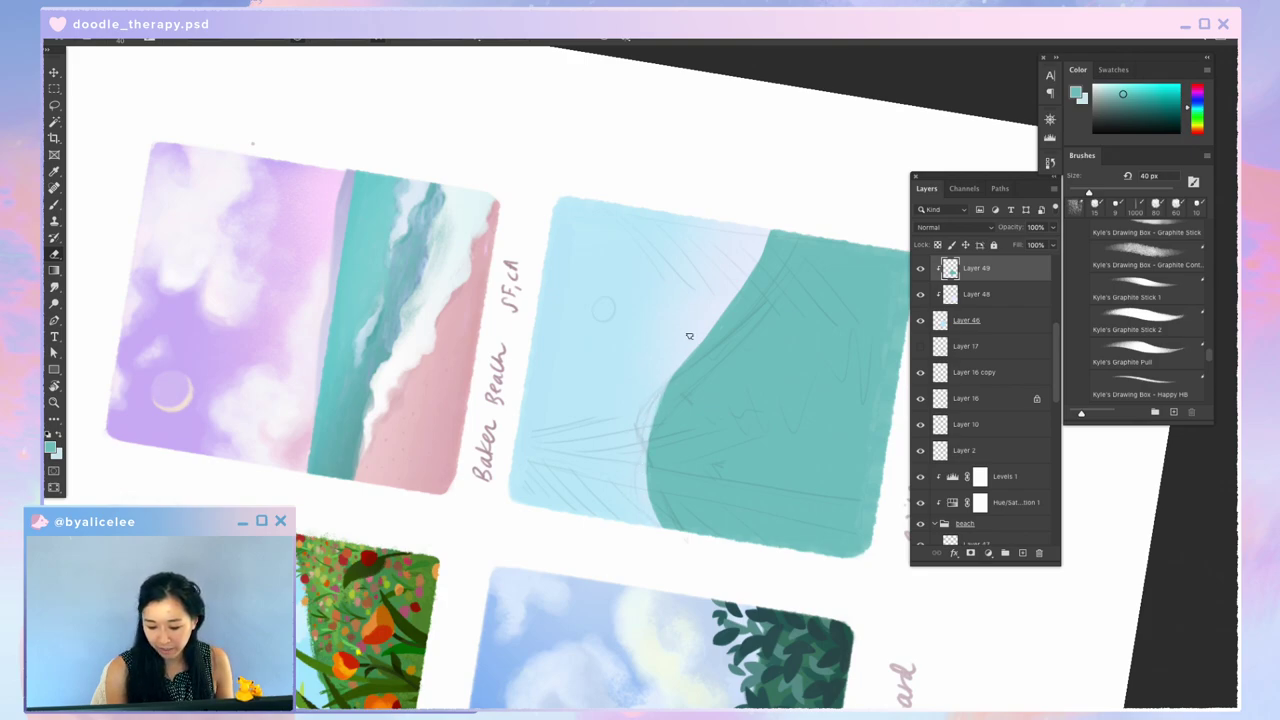
# Step: Brush teal along the lower part of the hill's right slope to even out its edge
pyautogui.press('Escape')
pyautogui.moveTo(624, 514); pyautogui.dragTo(460, 426)
pyautogui.press('r')
pyautogui.moveTo(689, 443); pyautogui.dragTo(640, 448)
pyautogui.press('b')
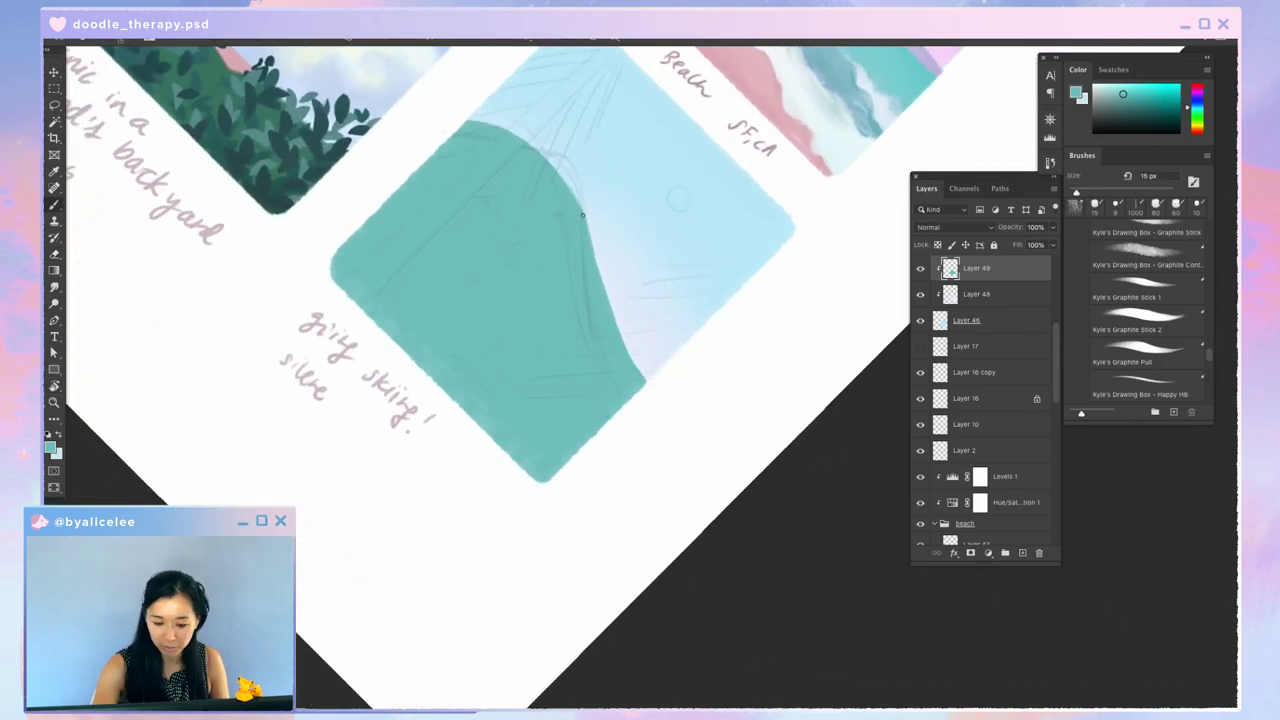
pyautogui.moveTo(605, 293); pyautogui.dragTo(643, 375)
pyautogui.moveTo(612, 309); pyautogui.dragTo(648, 381)
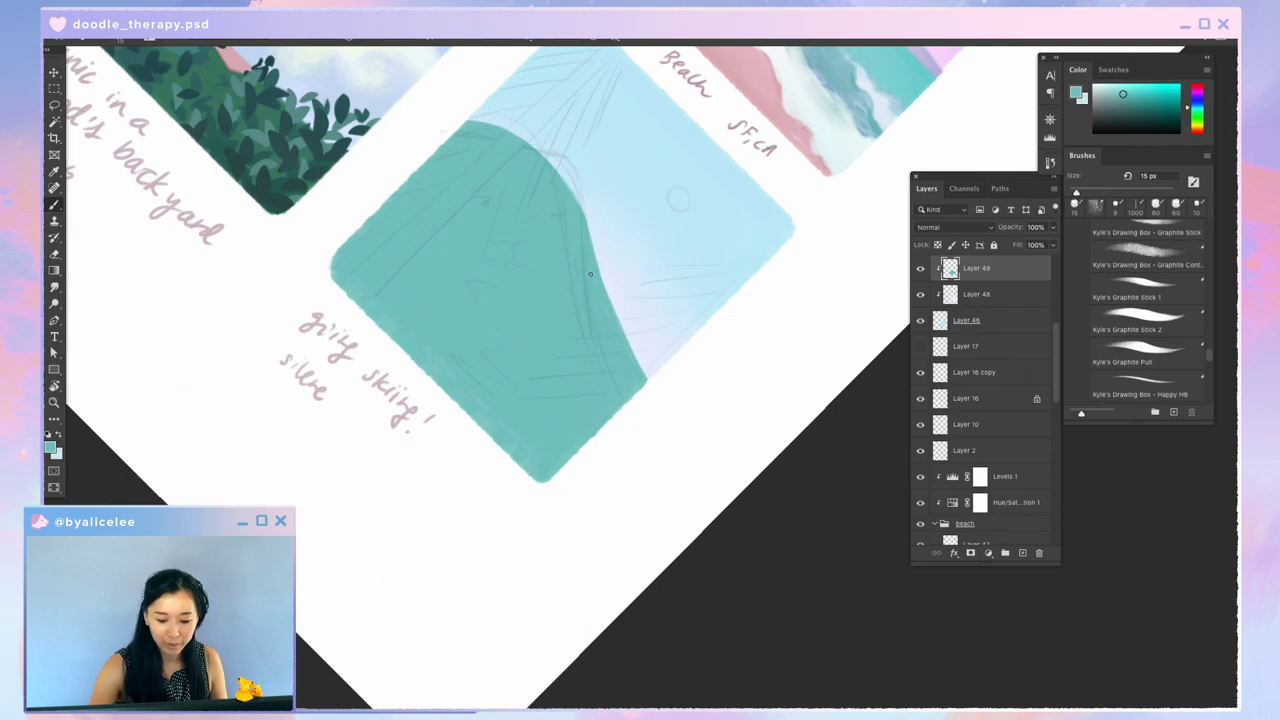
# Step: Erase along the upper right slope and peak of the hill to smooth its curve
pyautogui.press('r')
pyautogui.press('Escape')
pyautogui.moveTo(674, 454)
pyautogui.mouseDown()
pyautogui.moveTo(757, 497)
pyautogui.moveTo(783, 277)
pyautogui.mouseUp()
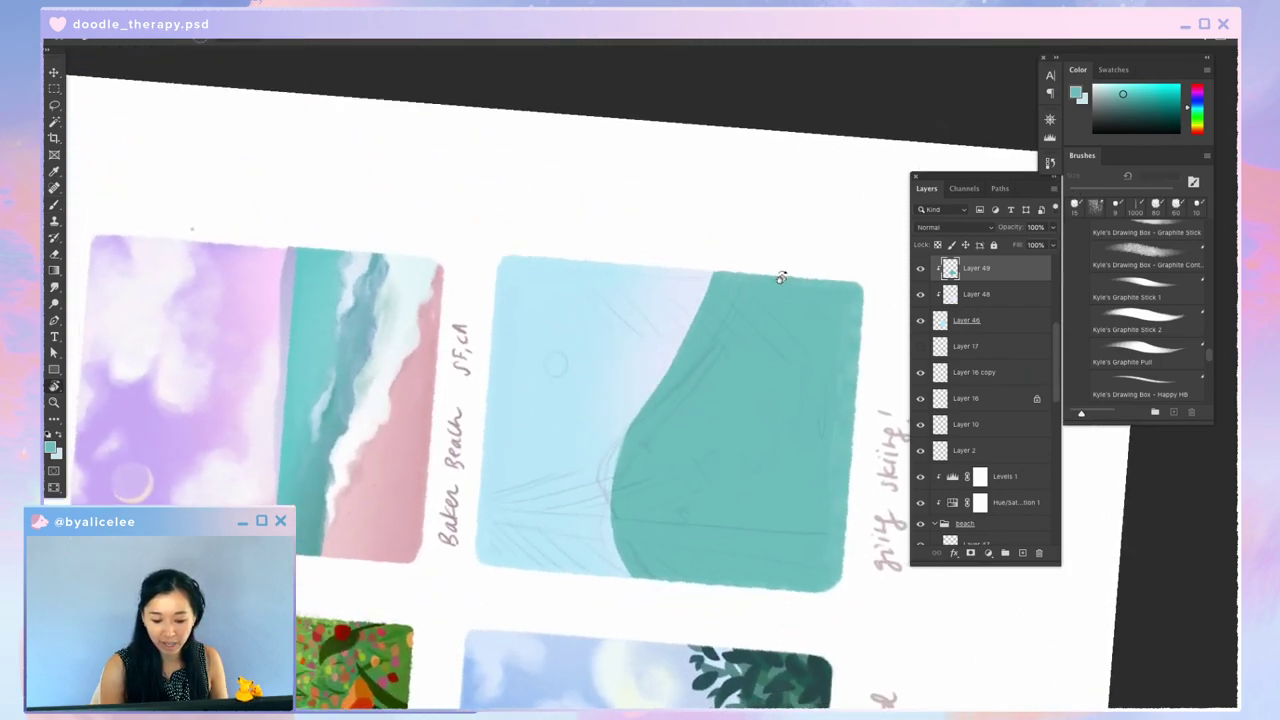
pyautogui.press('e')
pyautogui.moveTo(643, 393); pyautogui.dragTo(609, 467)
pyautogui.moveTo(643, 390); pyautogui.dragTo(607, 496)
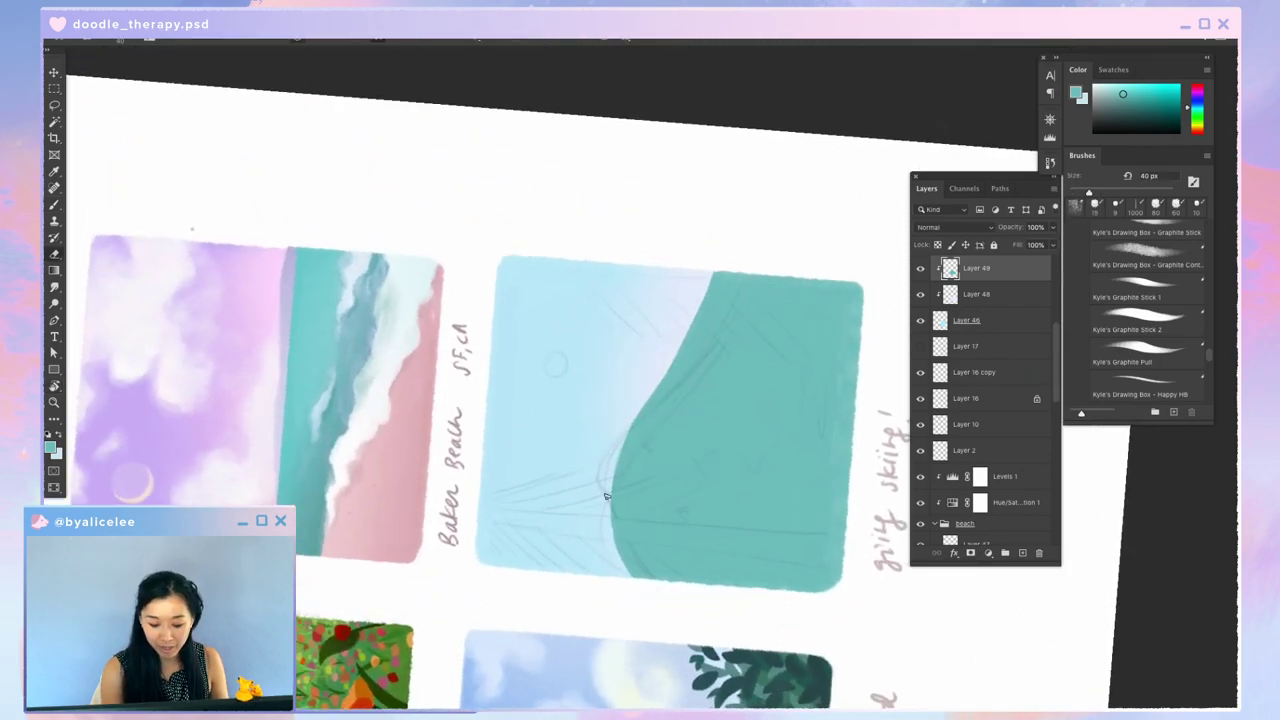
pyautogui.moveTo(632, 437); pyautogui.dragTo(640, 396)
pyautogui.press('b')
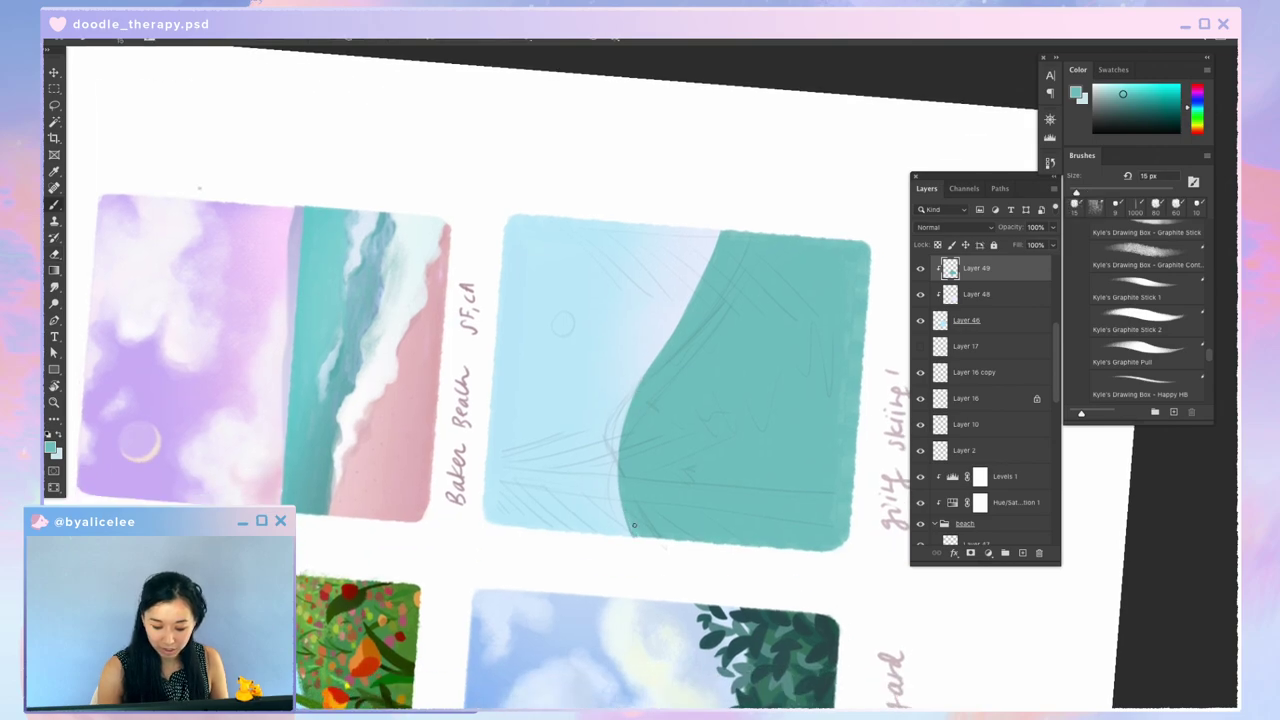
pyautogui.press('Escape')
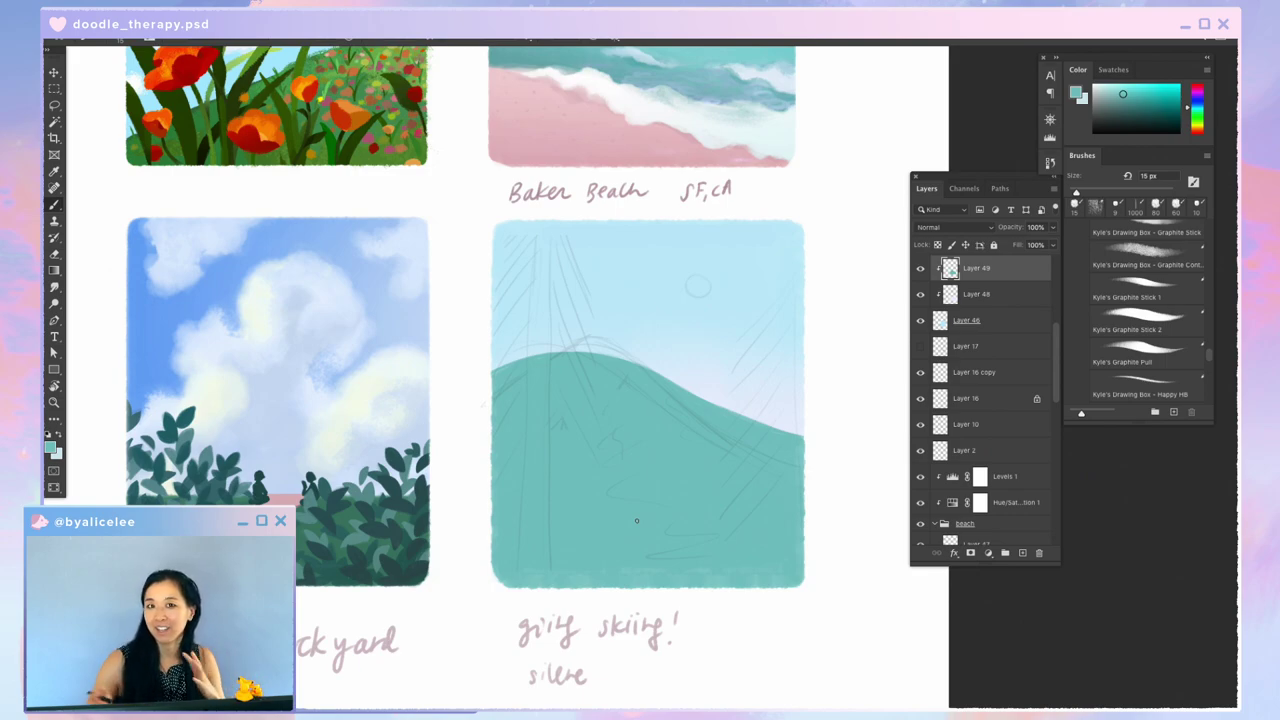
# Step: Trim the bulge just to the right of the hill's peak with the eraser
pyautogui.press('e')
pyautogui.press('b')
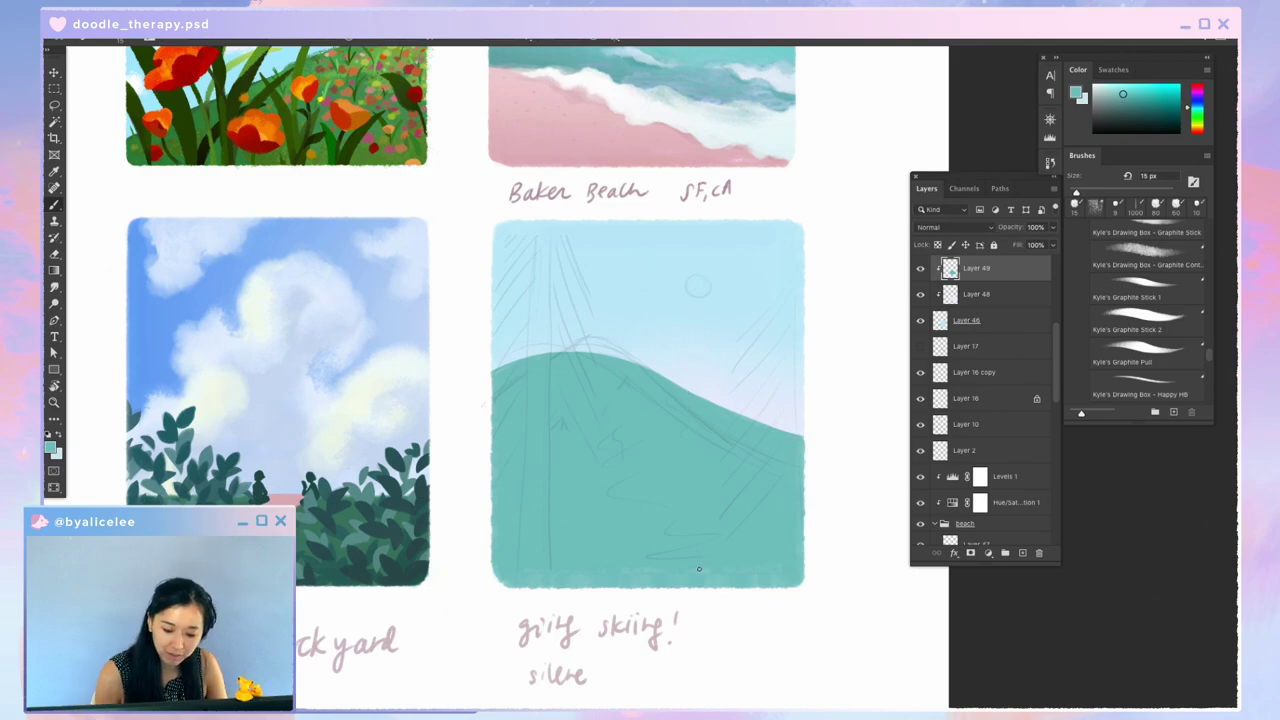
pyautogui.press('r')
pyautogui.moveTo(703, 568); pyautogui.dragTo(852, 422)
pyautogui.press('e')
pyautogui.moveTo(579, 421); pyautogui.dragTo(614, 391)
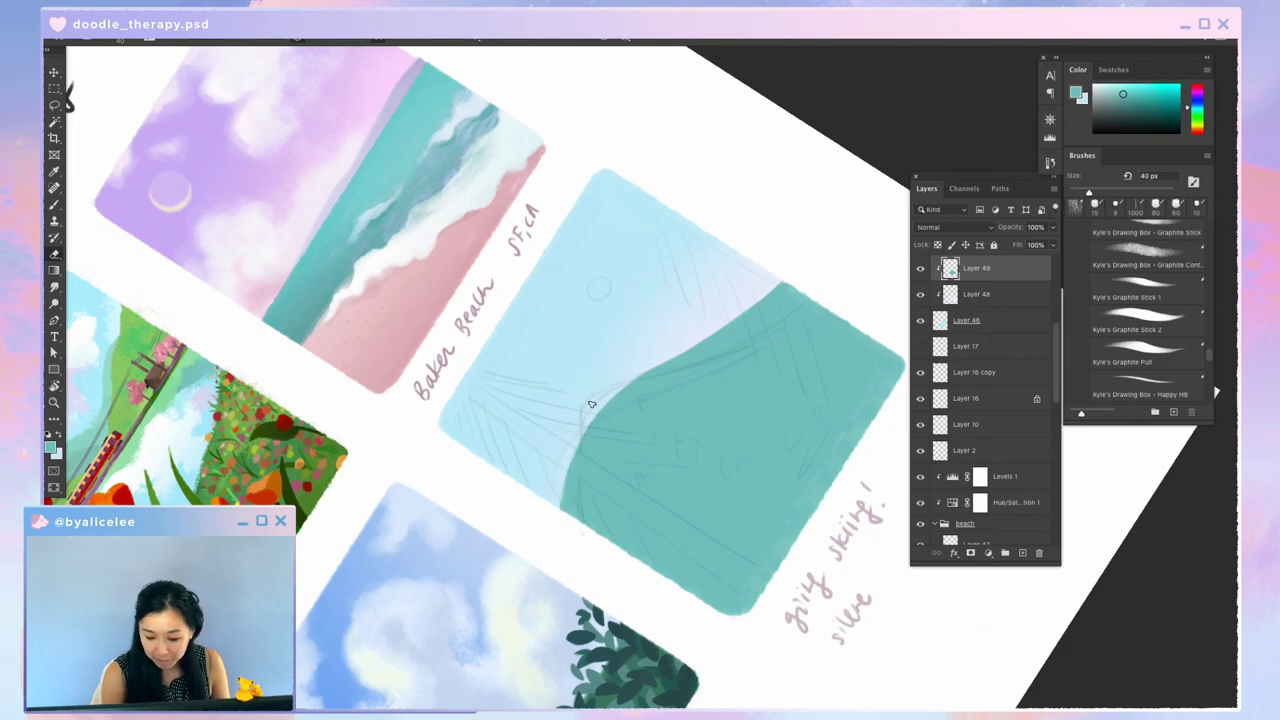
# Step: Paint teal down the hill's right slope to straighten its edge toward the card's border
pyautogui.press('Escape')
pyautogui.press('r')
pyautogui.moveTo(790, 487); pyautogui.dragTo(640, 558)
pyautogui.press('b')
pyautogui.moveTo(659, 392)
pyautogui.mouseDown()
pyautogui.moveTo(656, 381)
pyautogui.moveTo(678, 510)
pyautogui.mouseUp()
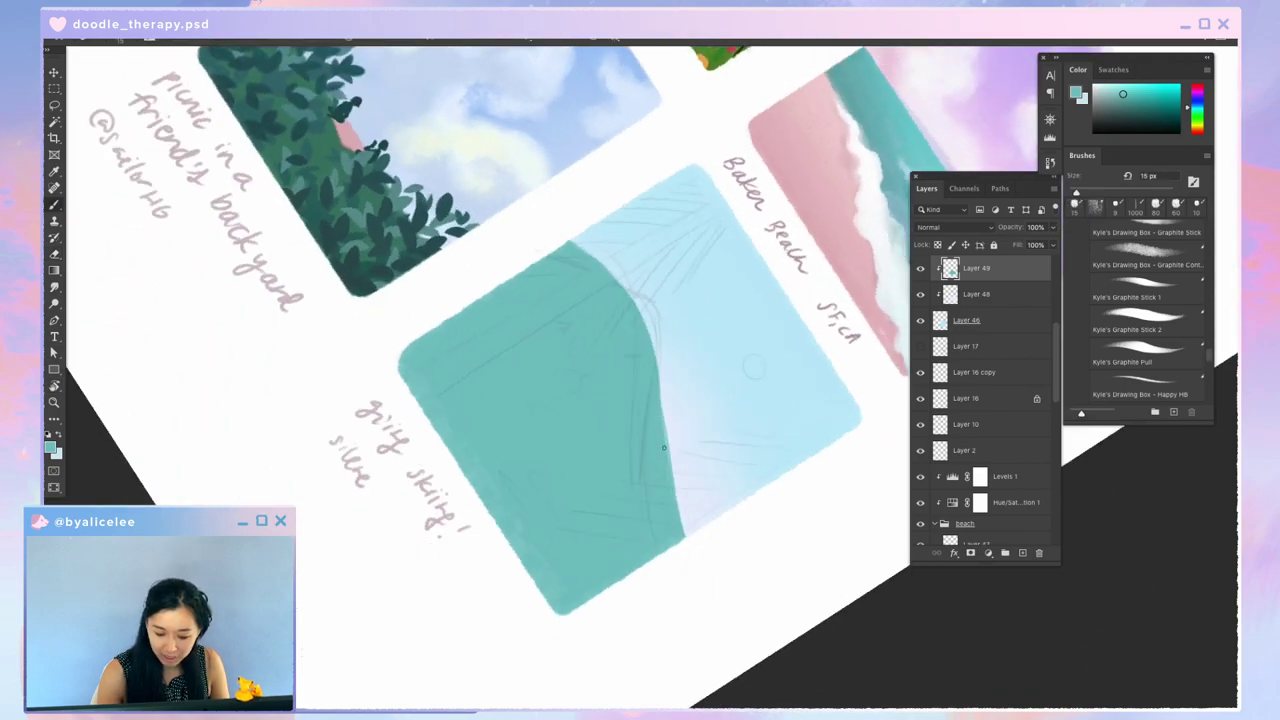
pyautogui.press('Escape')
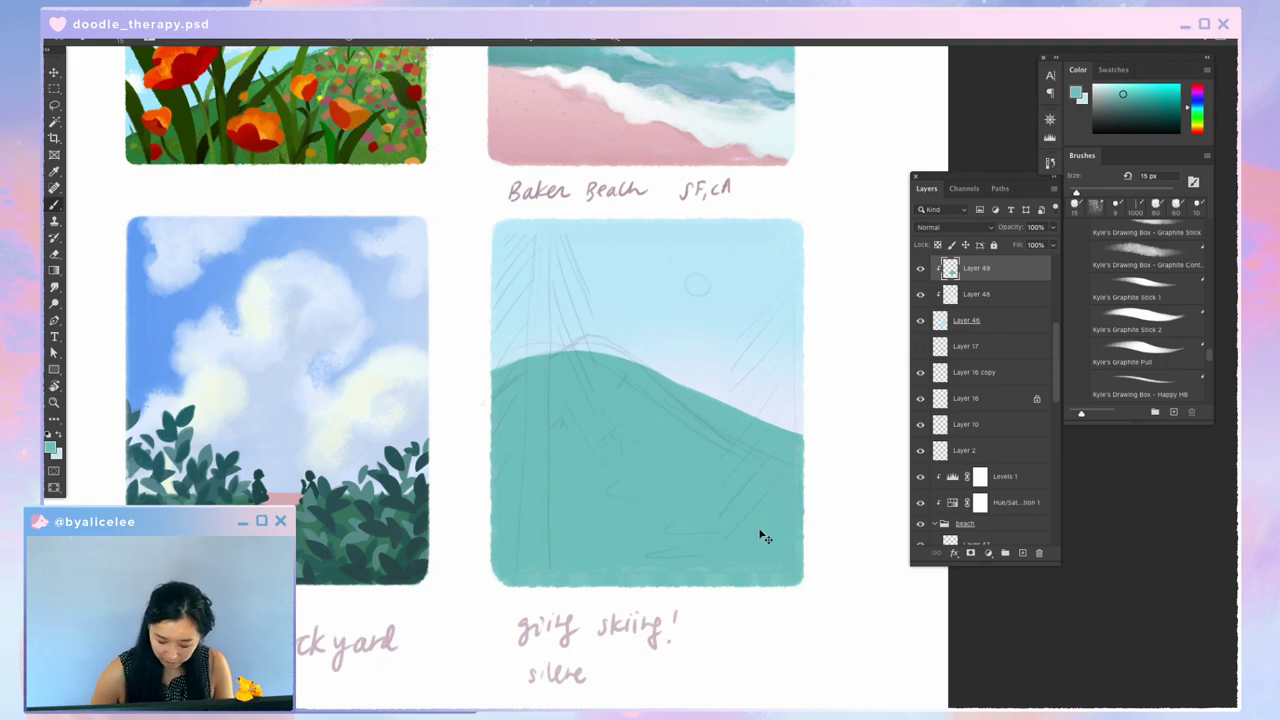
# Step: Turn the teal hill into near-white snow with Hue/Saturation, setting hue to +11 and lightness to +87
pyautogui.hotkey('ctrl', 'u')
pyautogui.moveTo(860, 302)
pyautogui.mouseDown()
pyautogui.moveTo(877, 308)
pyautogui.moveTo(867, 304)
pyautogui.mouseUp()
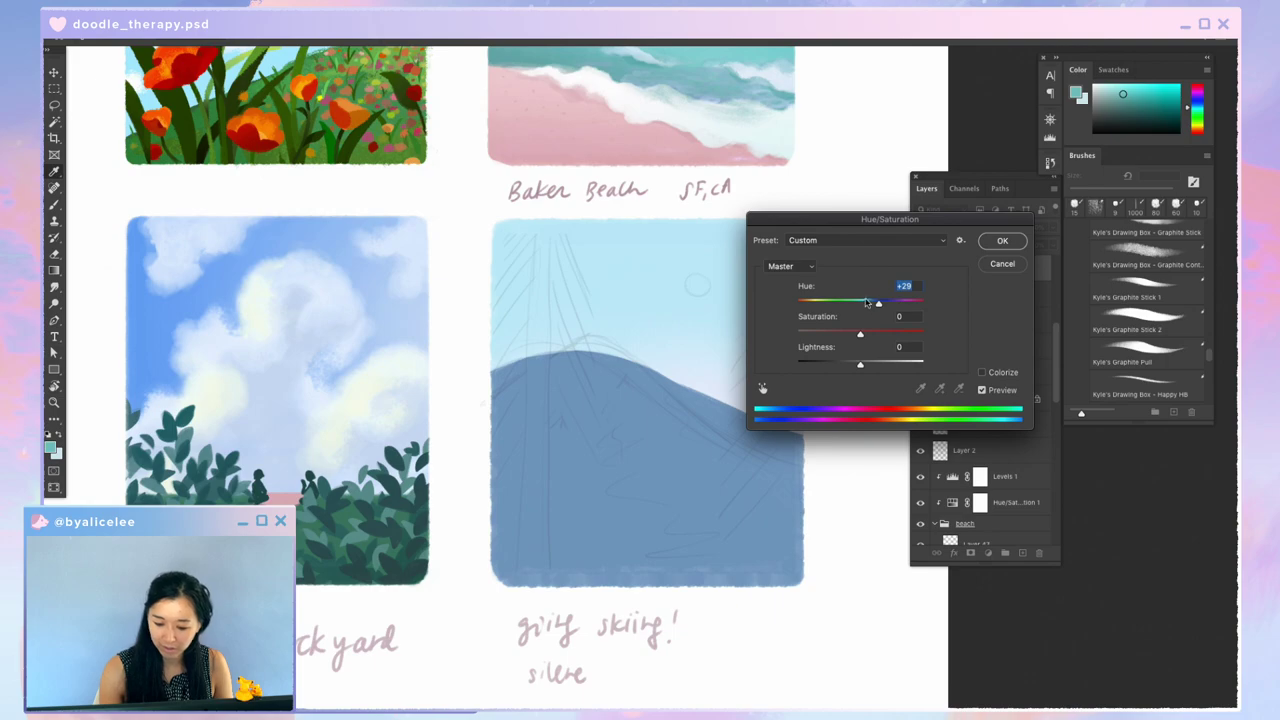
pyautogui.click(882, 366)
pyautogui.moveTo(882, 366); pyautogui.dragTo(908, 364)
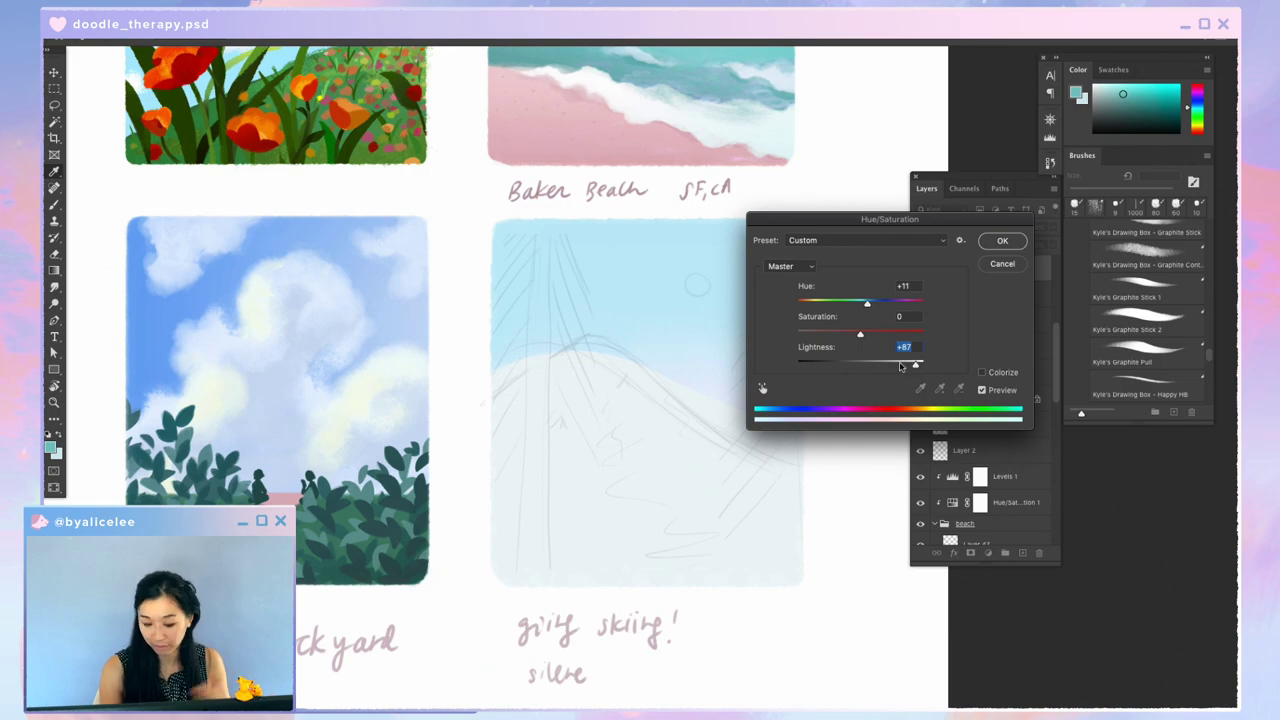
pyautogui.click(1002, 241)
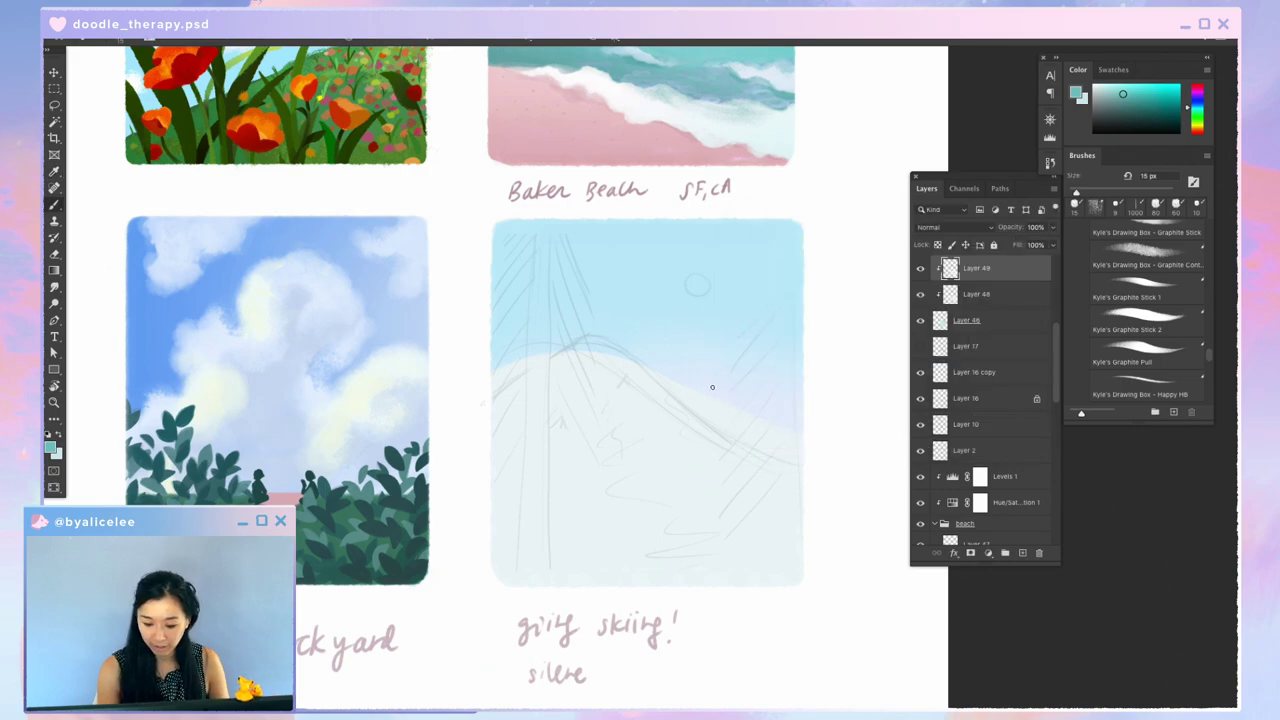
# Step: Recolour the lower-sky gradient layer to green with Hue/Saturation, setting hue to -70 and saturation to +81 and darkening the lightness
pyautogui.hotkey('ctrl', '[')
pyautogui.hotkey('ctrl', 'u')
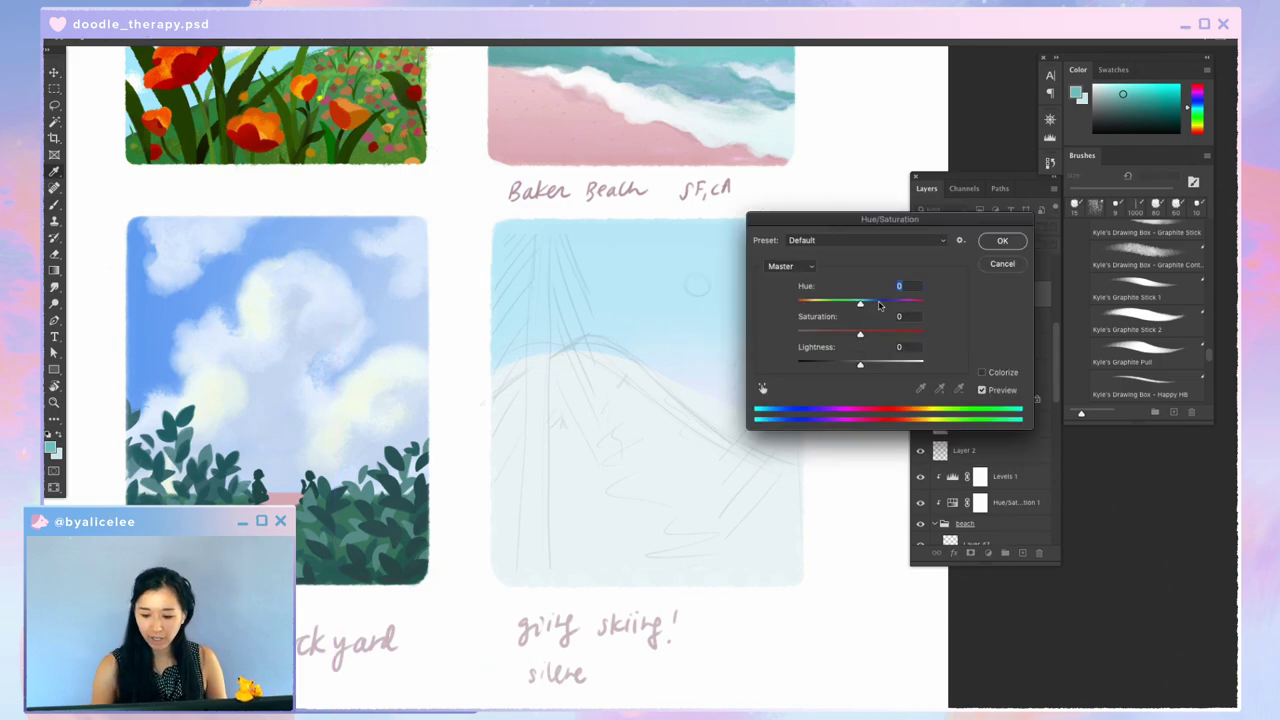
pyautogui.moveTo(882, 305); pyautogui.dragTo(855, 311)
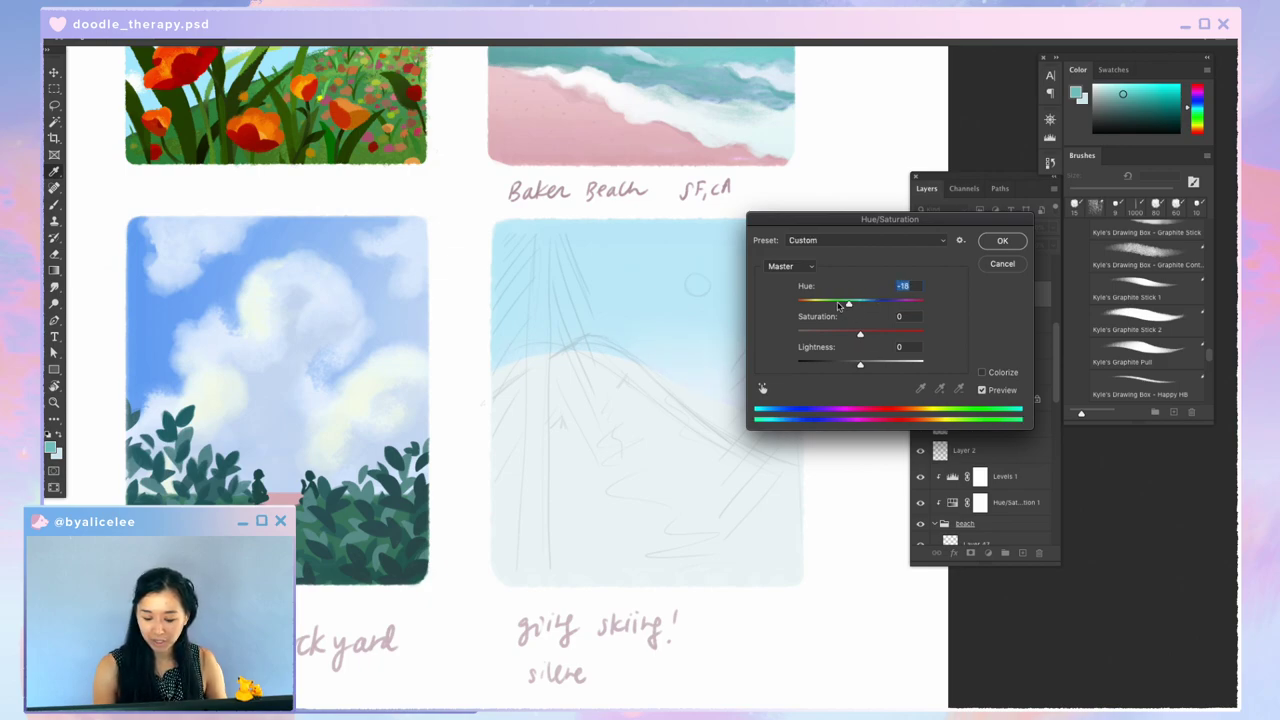
pyautogui.moveTo(860, 365); pyautogui.dragTo(908, 332)
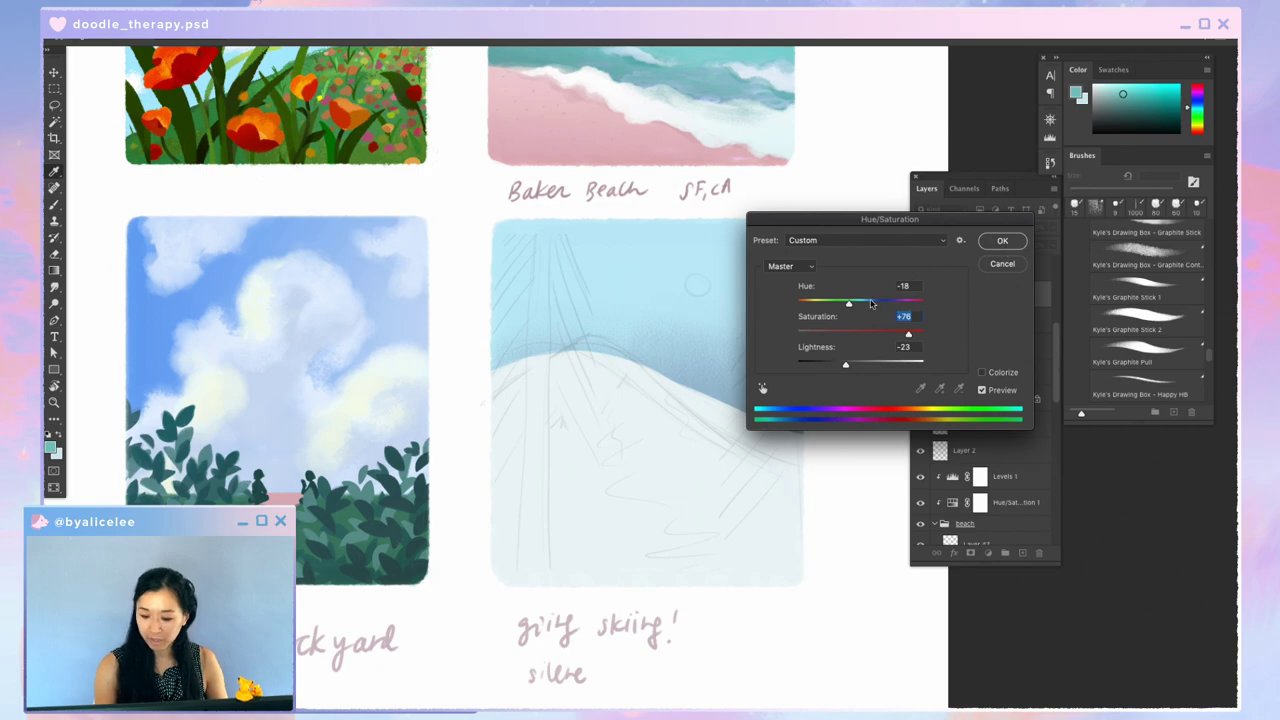
pyautogui.moveTo(849, 303); pyautogui.dragTo(826, 303)
pyautogui.moveTo(845, 364); pyautogui.dragTo(836, 365)
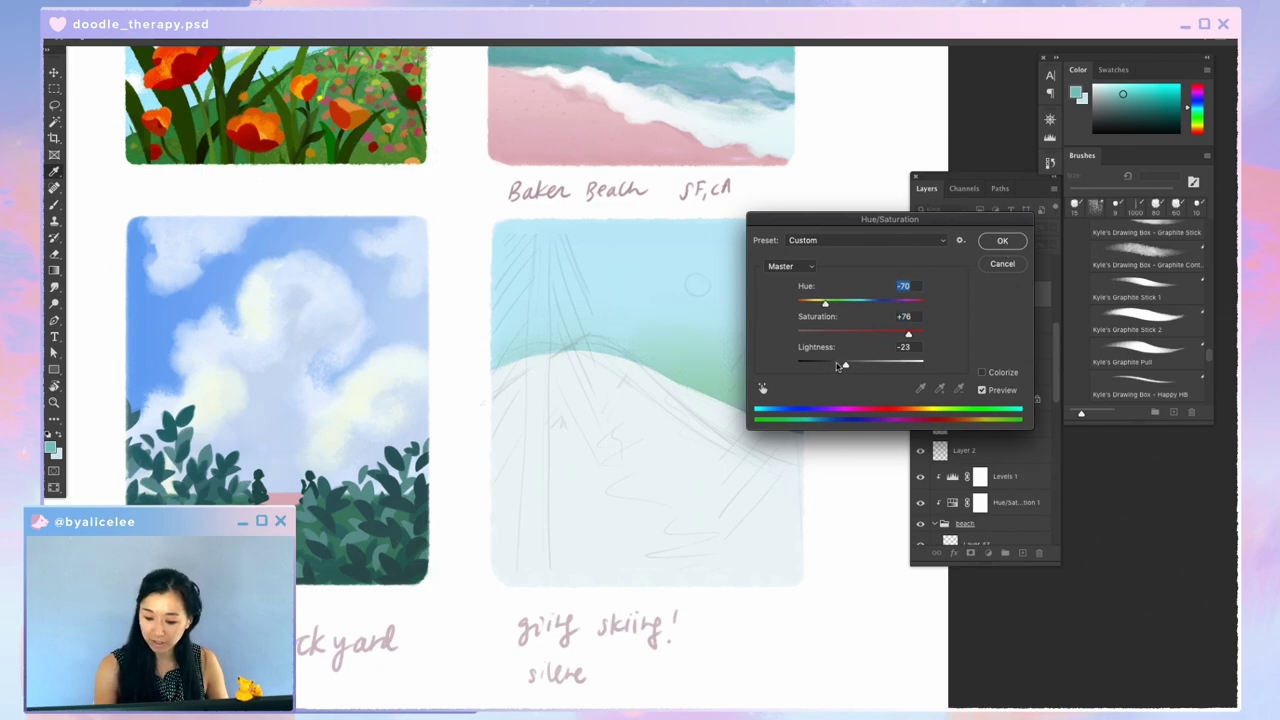
pyautogui.moveTo(909, 332); pyautogui.dragTo(911, 334)
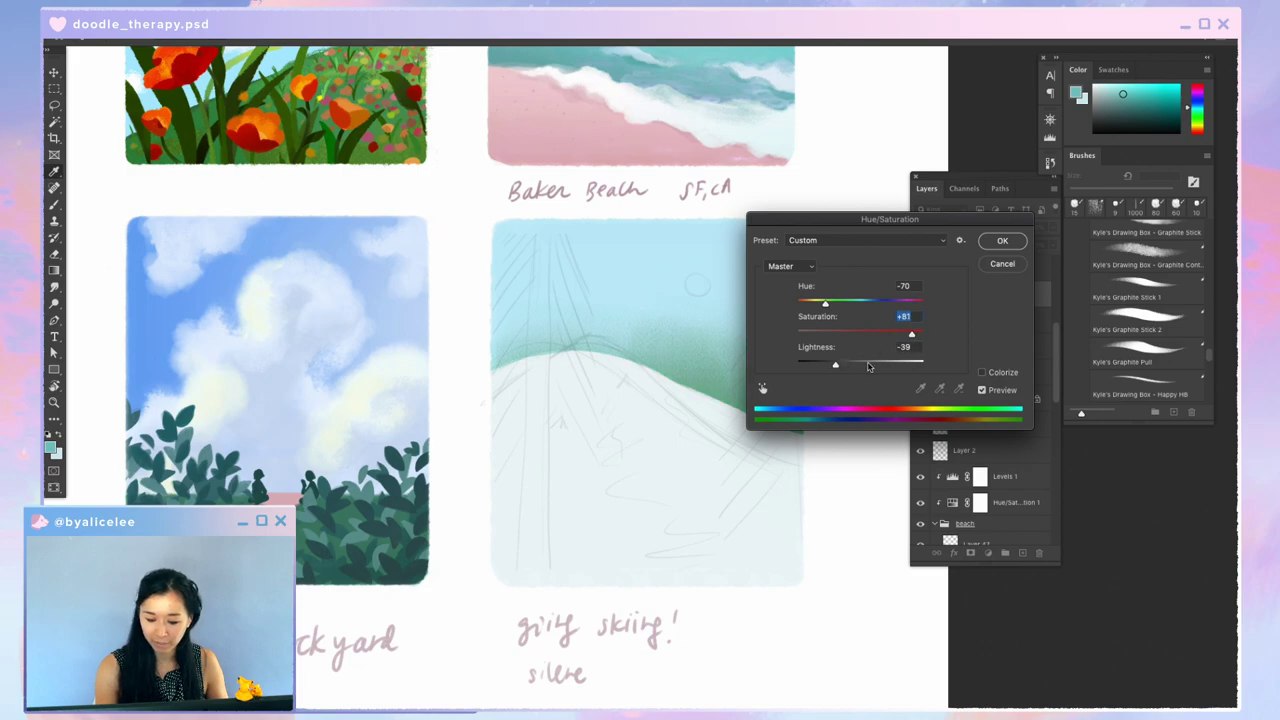
pyautogui.moveTo(836, 365); pyautogui.dragTo(841, 365)
pyautogui.click(1003, 243)
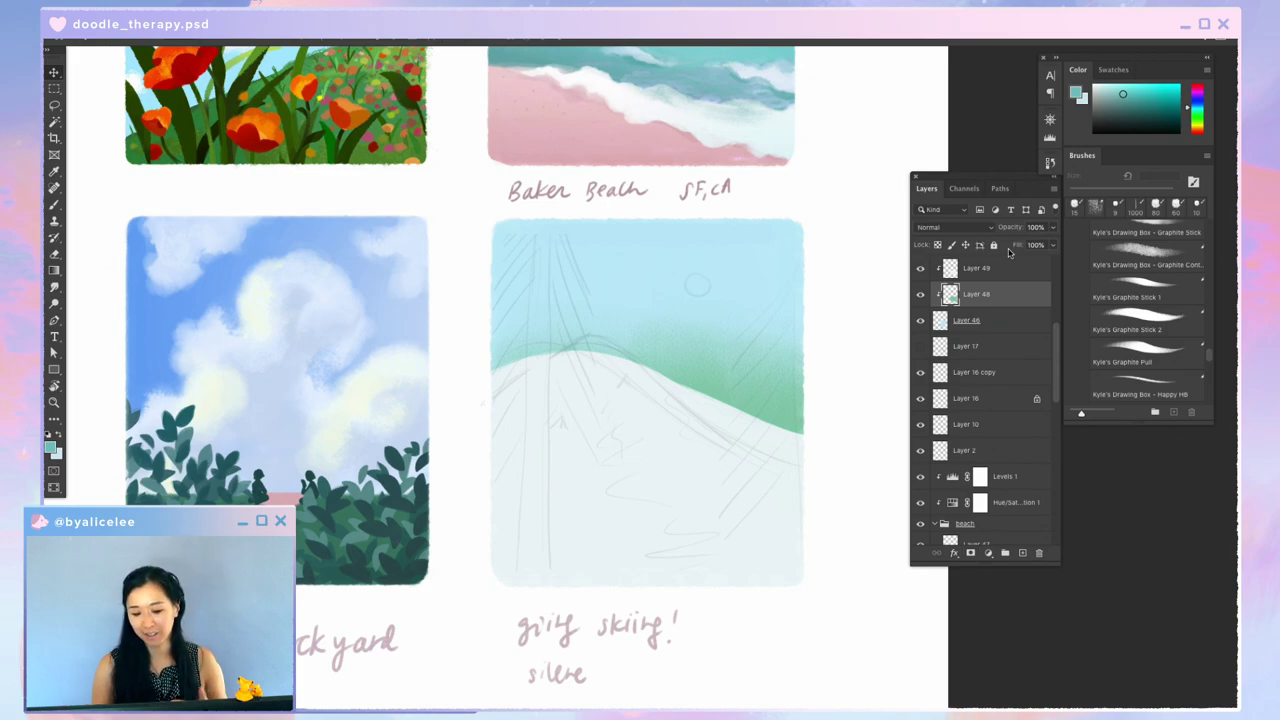
# Step: Shift the green lower-sky gradient back toward teal with Hue/Saturation, setting hue to +29
pyautogui.moveTo(701, 373); pyautogui.dragTo(707, 401)
pyautogui.hotkey('ctrl', 'u')
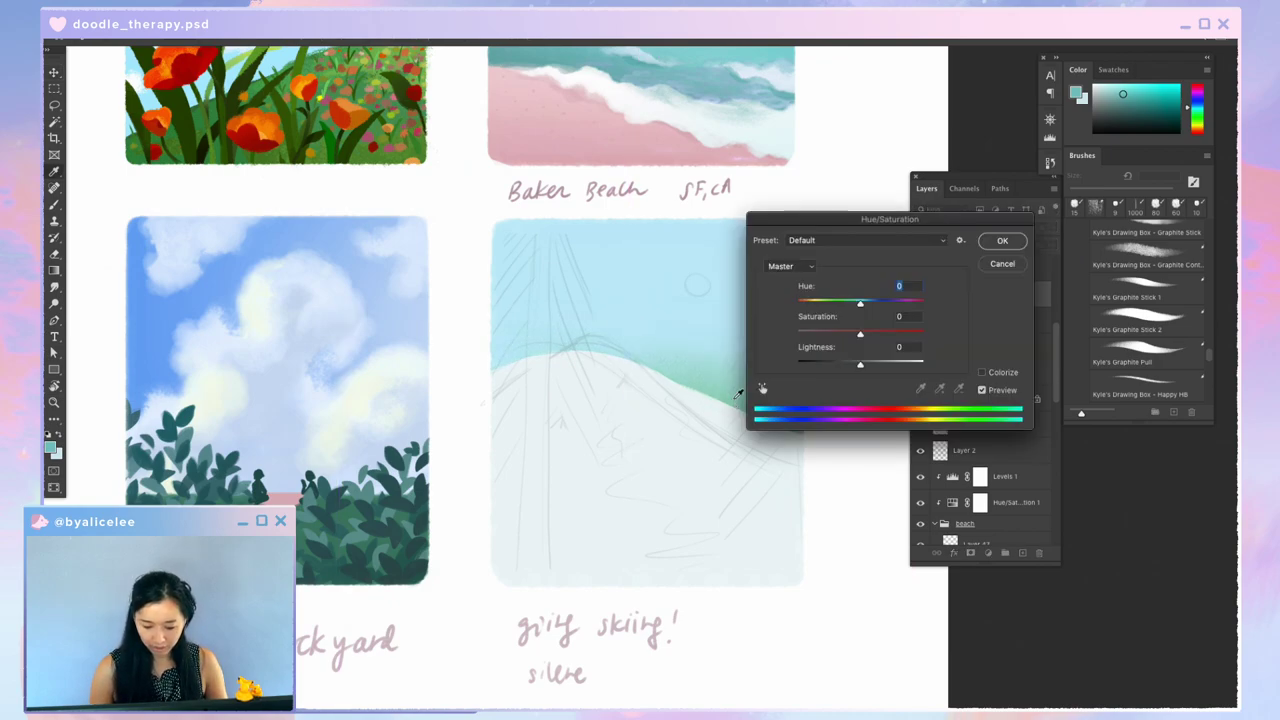
pyautogui.moveTo(861, 303); pyautogui.dragTo(879, 303)
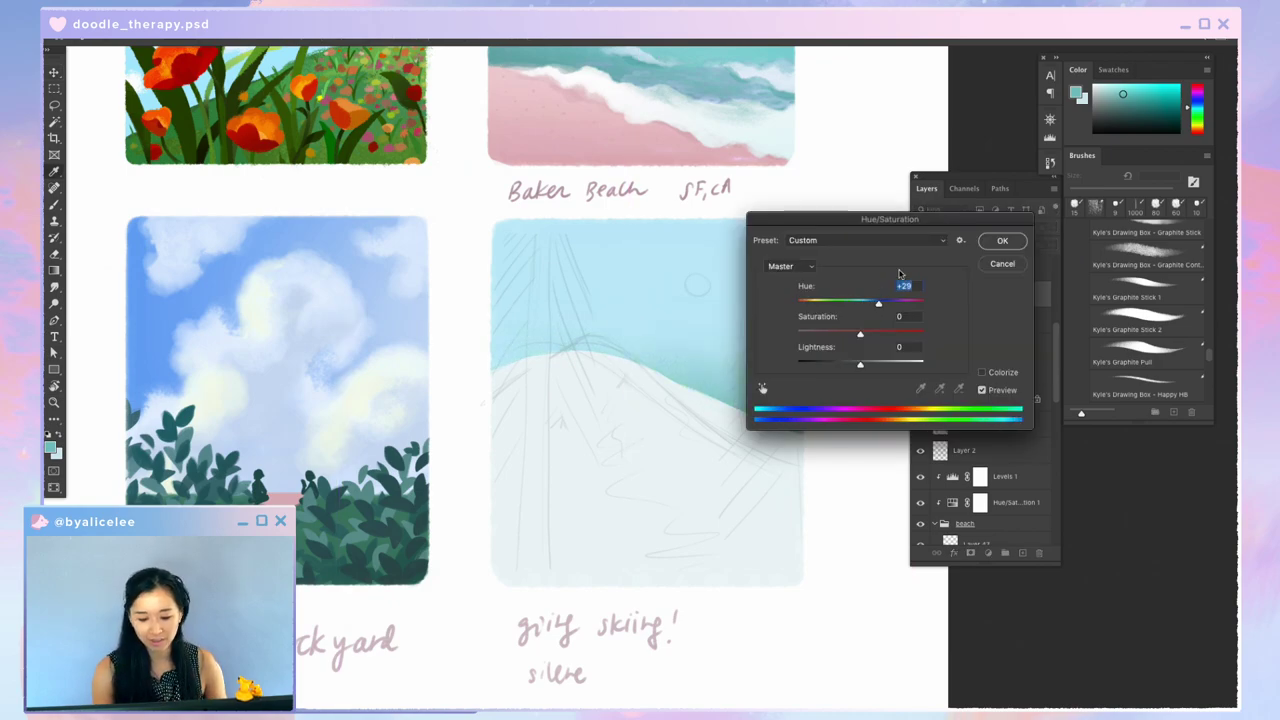
pyautogui.click(1000, 241)
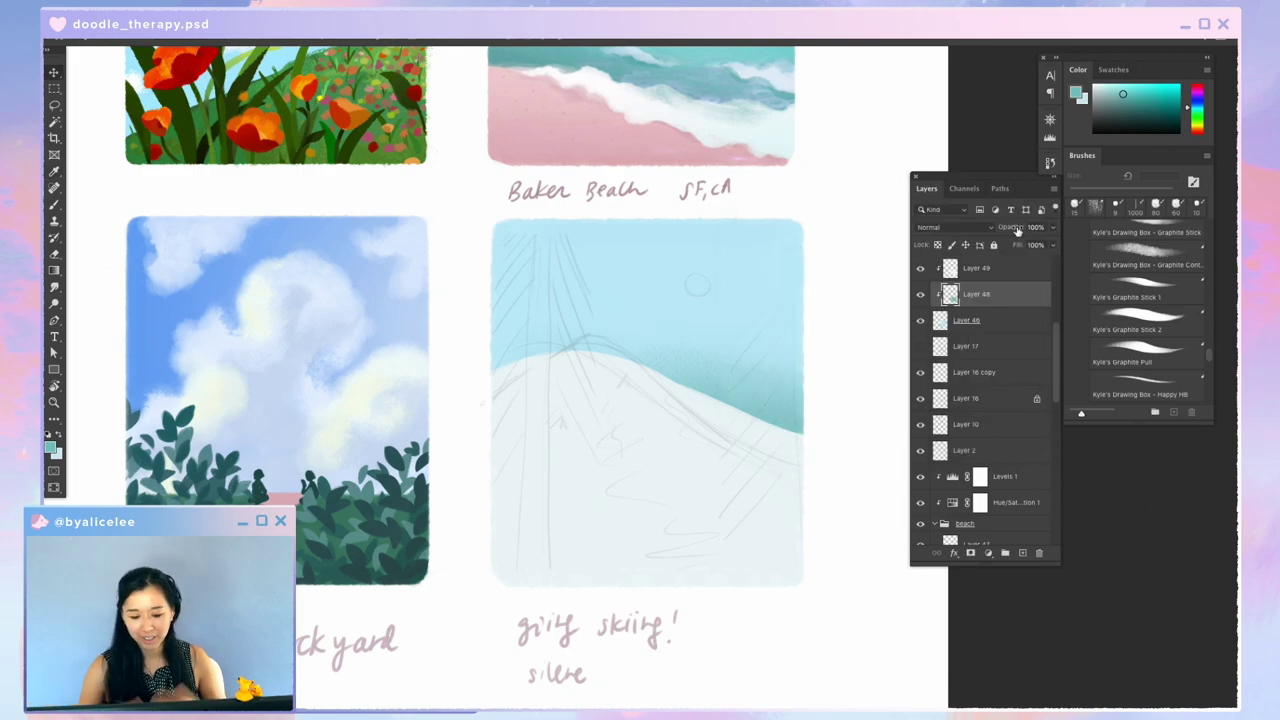
# Step: On a new layer above the snow hill, outline a tall tree trunk in dark teal down the left part of the skiing card
pyautogui.hotkey('alt', ']')
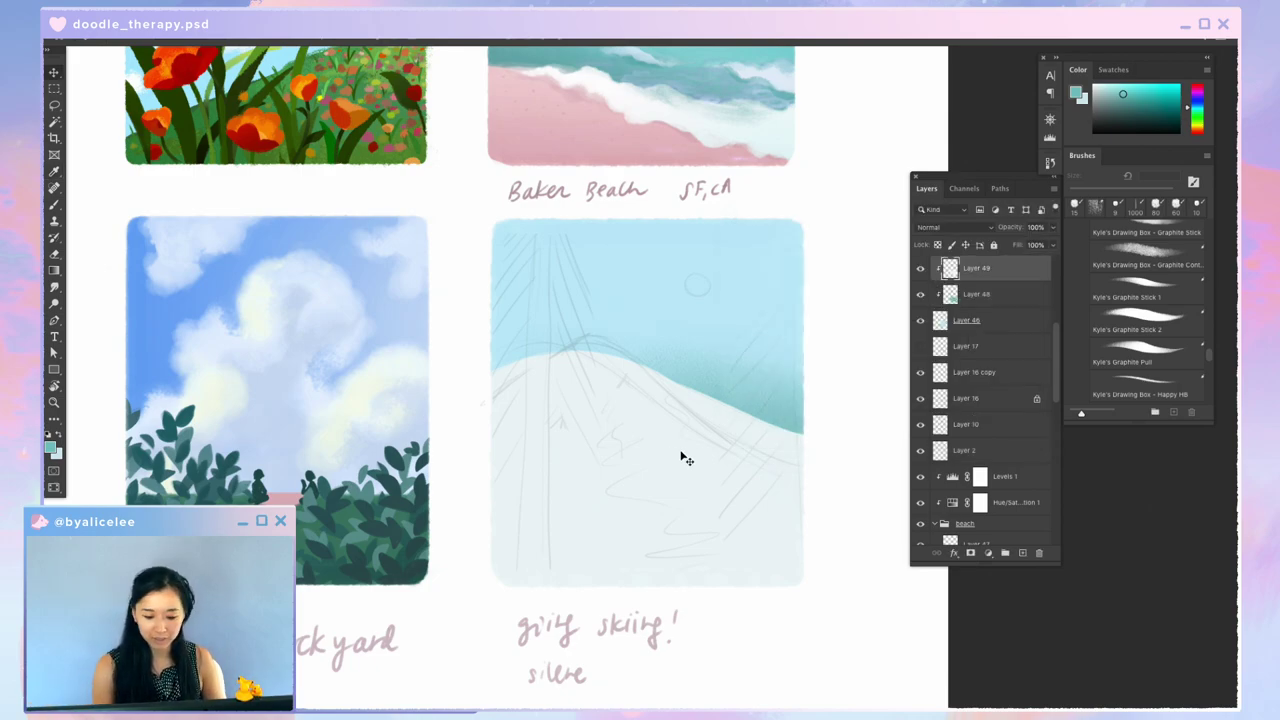
pyautogui.hotkey('ctrl', 'shift', 'n')
pyautogui.press('Return')
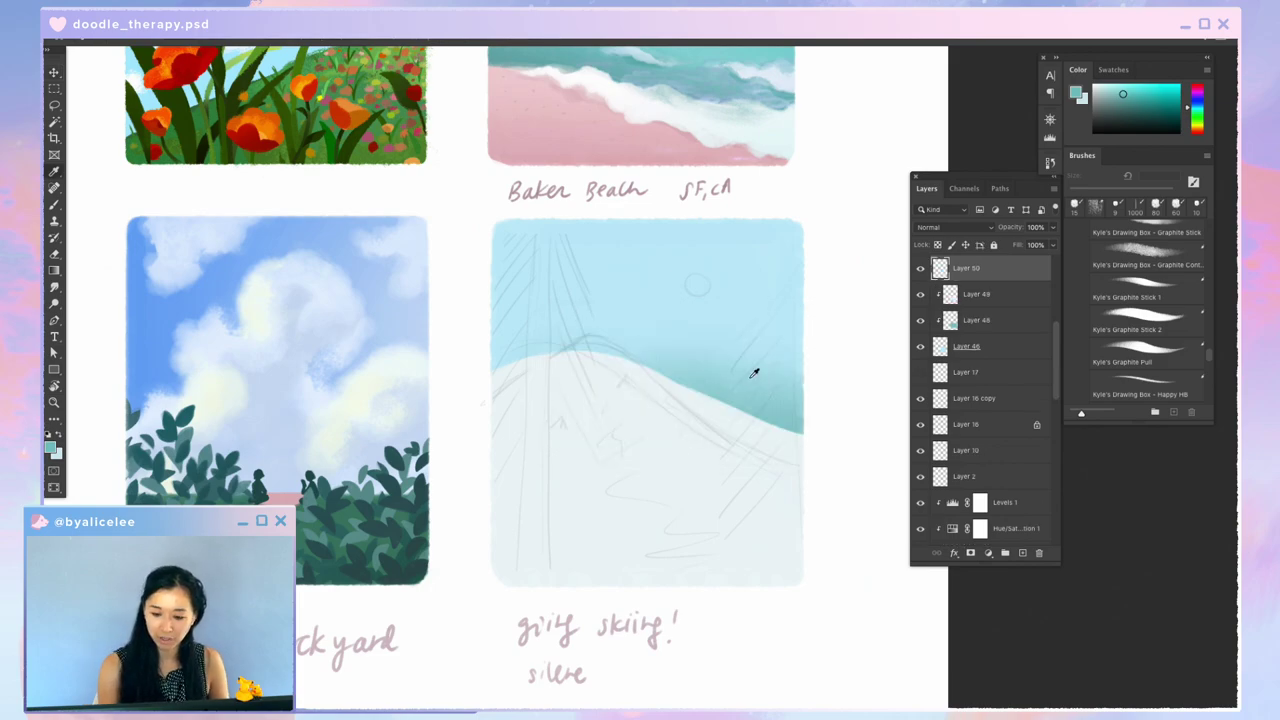
pyautogui.keyDown('alt'); pyautogui.click(752, 407); pyautogui.keyUp('alt')
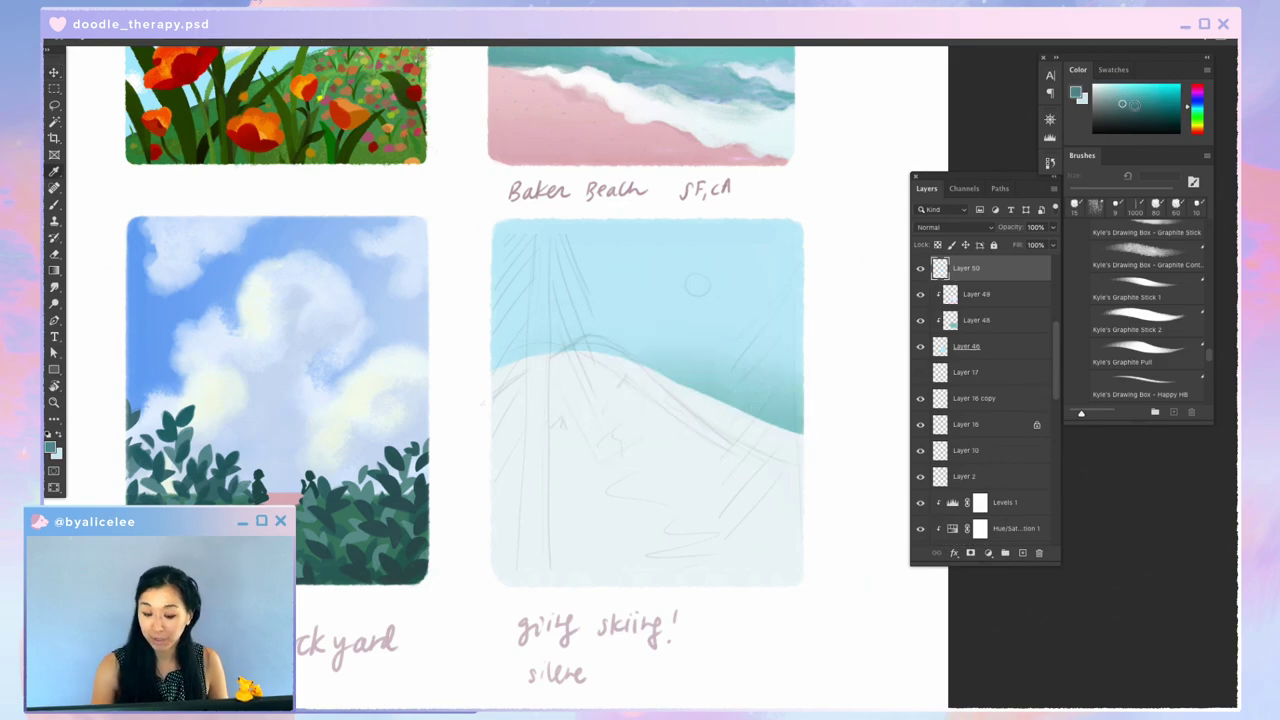
pyautogui.press('b')
pyautogui.moveTo(538, 236); pyautogui.dragTo(529, 440)
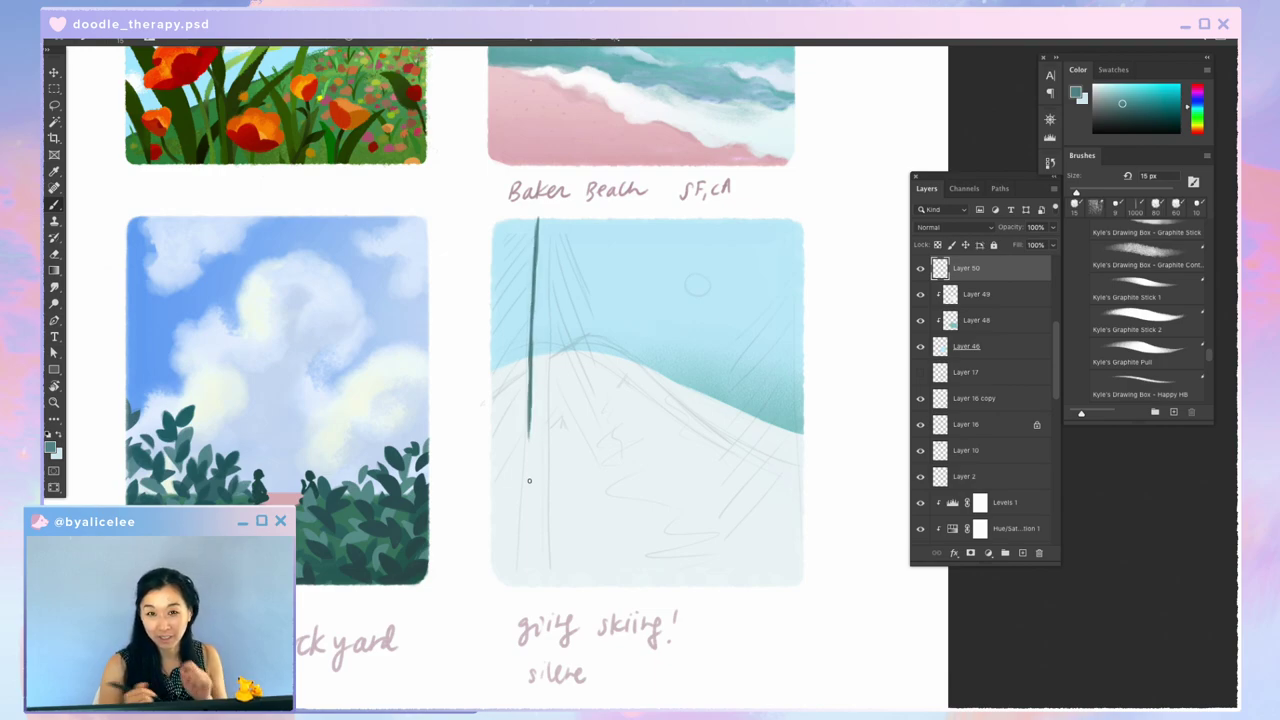
pyautogui.moveTo(550, 213); pyautogui.dragTo(544, 473)
pyautogui.moveTo(530, 418); pyautogui.dragTo(517, 538)
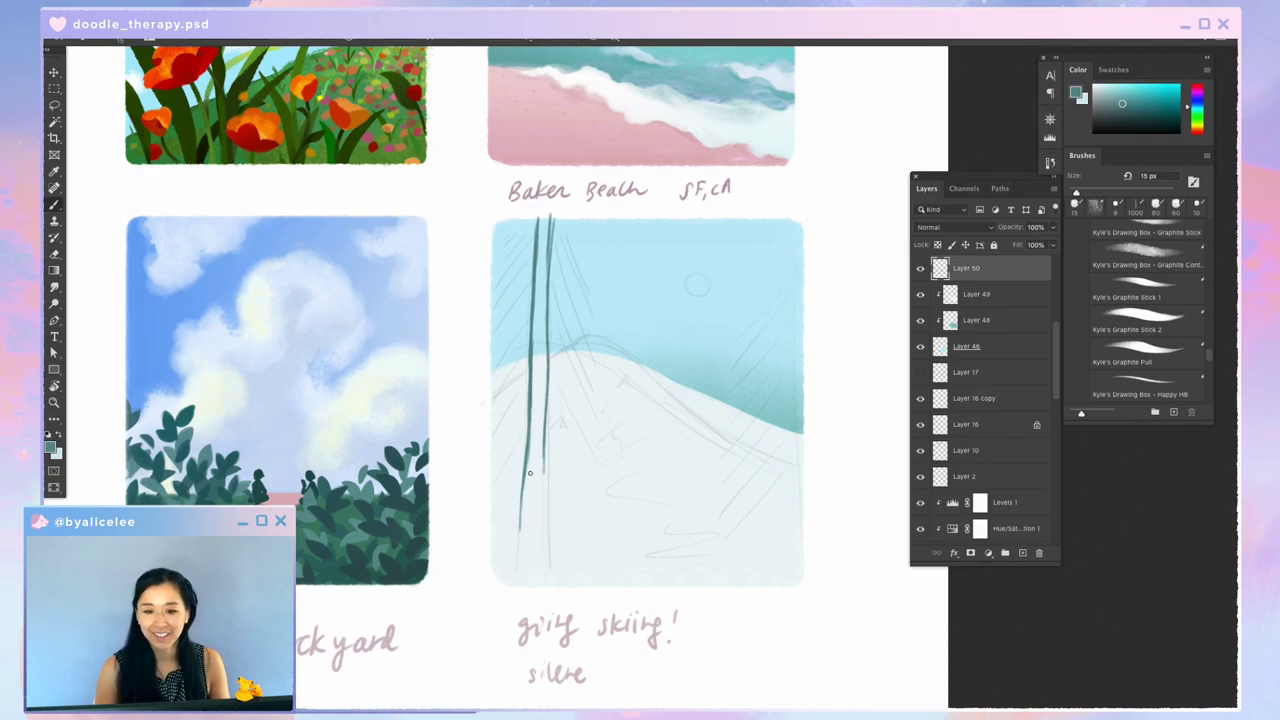
pyautogui.moveTo(609, 460); pyautogui.dragTo(635, 408)
pyautogui.moveTo(547, 451); pyautogui.dragTo(543, 546)
pyautogui.moveTo(573, 408); pyautogui.dragTo(567, 546)
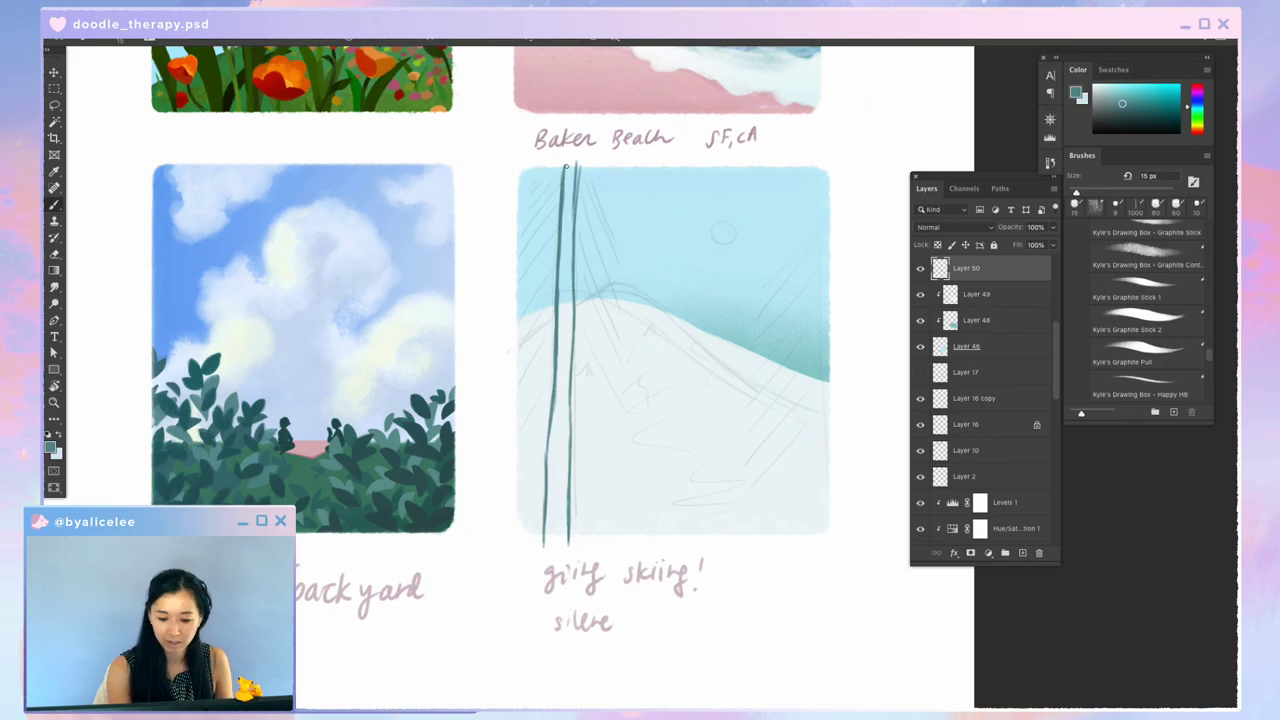
# Step: Fill in the upper half of the left trunk with dark teal between its outlines
pyautogui.moveTo(566, 167); pyautogui.dragTo(563, 288)
pyautogui.moveTo(560, 240)
pyautogui.mouseDown()
pyautogui.moveTo(560, 292)
pyautogui.moveTo(566, 282)
pyautogui.mouseUp()
pyautogui.moveTo(571, 218); pyautogui.dragTo(566, 314)
pyautogui.moveTo(564, 270); pyautogui.dragTo(568, 378)
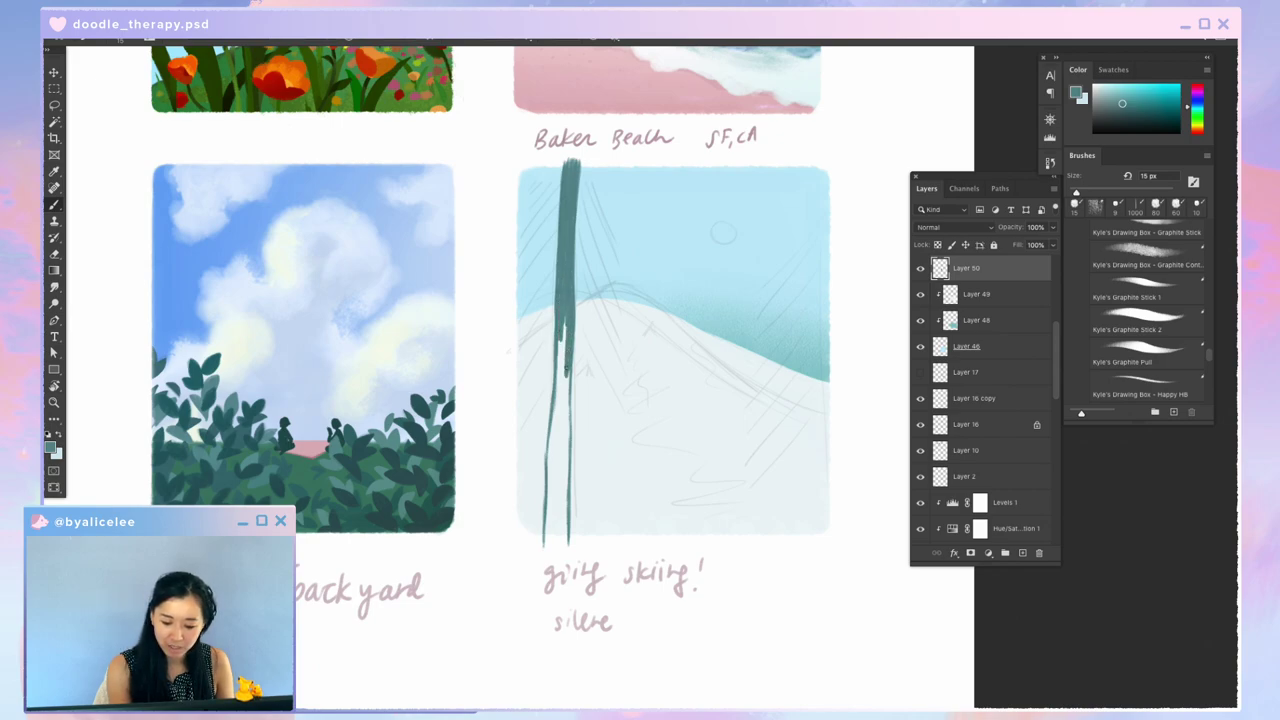
pyautogui.moveTo(565, 318); pyautogui.dragTo(557, 400)
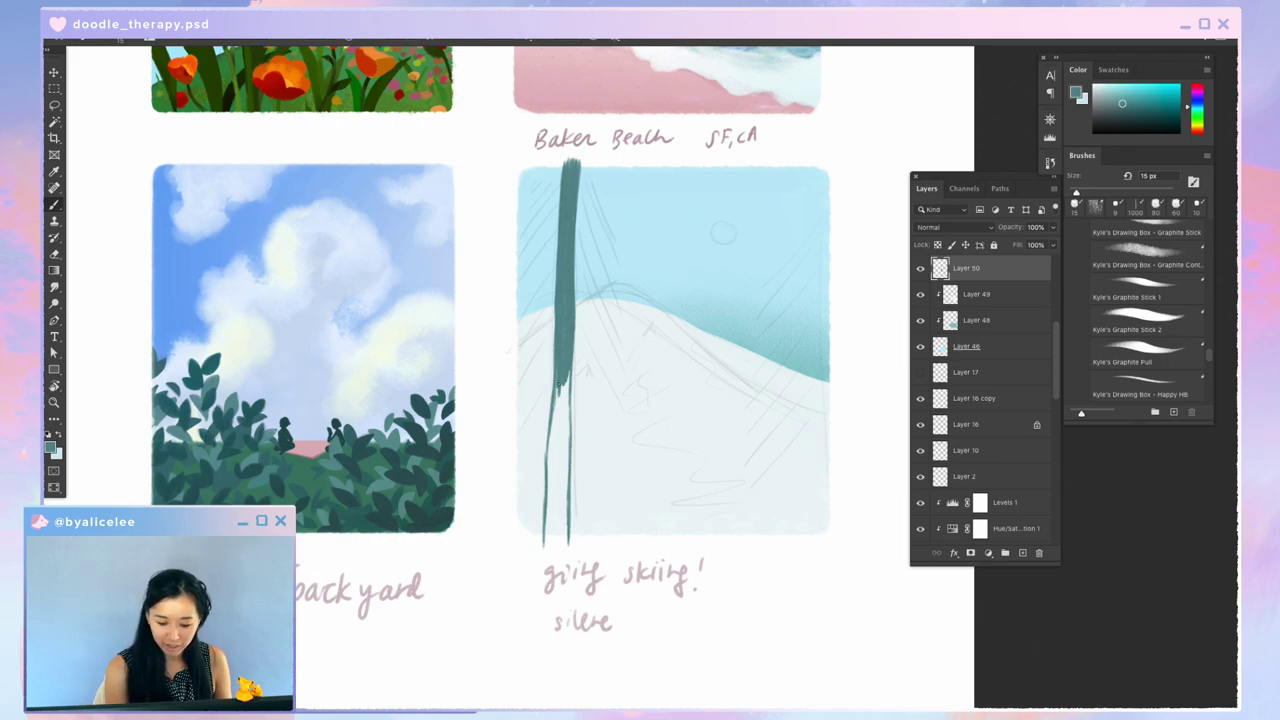
# Step: Fill the lower half of the left trunk down past the card's bottom edge and widen its base
pyautogui.moveTo(558, 378)
pyautogui.mouseDown()
pyautogui.moveTo(566, 420)
pyautogui.moveTo(554, 437)
pyautogui.moveTo(553, 423)
pyautogui.moveTo(546, 546)
pyautogui.mouseUp()
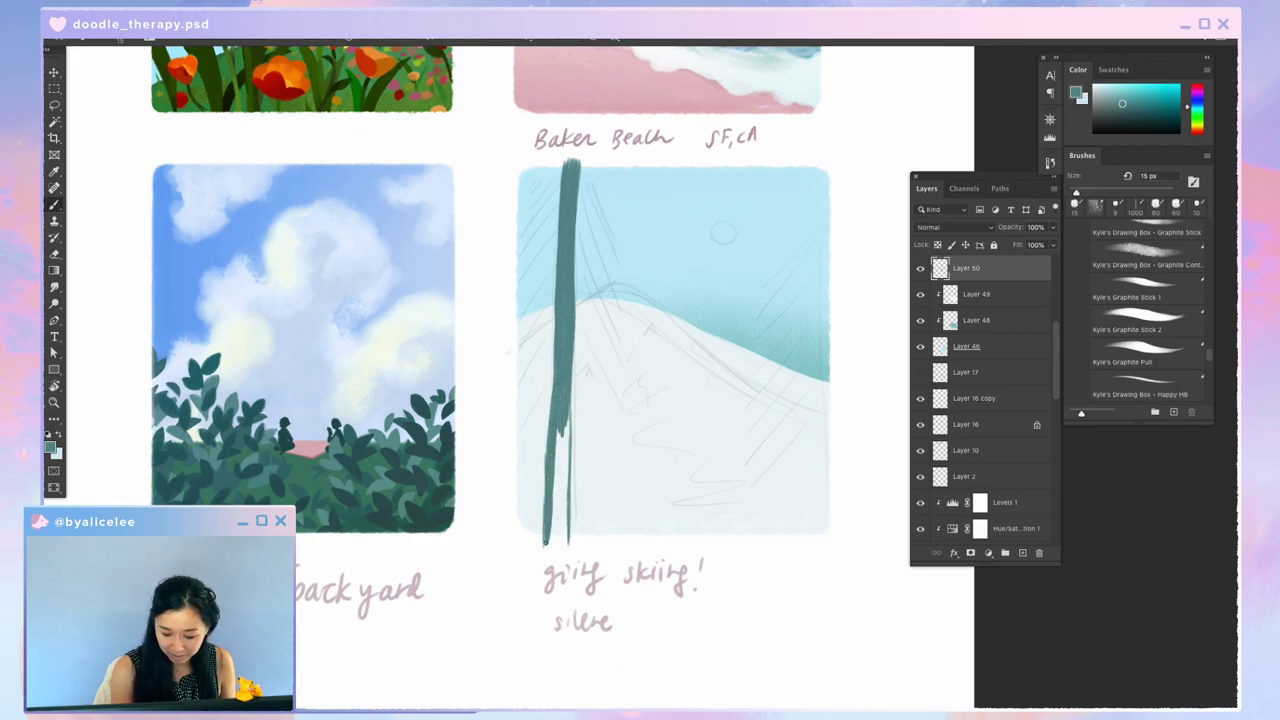
pyautogui.moveTo(550, 494)
pyautogui.mouseDown()
pyautogui.moveTo(552, 550)
pyautogui.moveTo(563, 552)
pyautogui.moveTo(564, 466)
pyautogui.moveTo(563, 490)
pyautogui.mouseUp()
pyautogui.moveTo(556, 440)
pyautogui.mouseDown()
pyautogui.moveTo(555, 486)
pyautogui.moveTo(560, 459)
pyautogui.moveTo(571, 467)
pyautogui.moveTo(559, 426)
pyautogui.mouseUp()
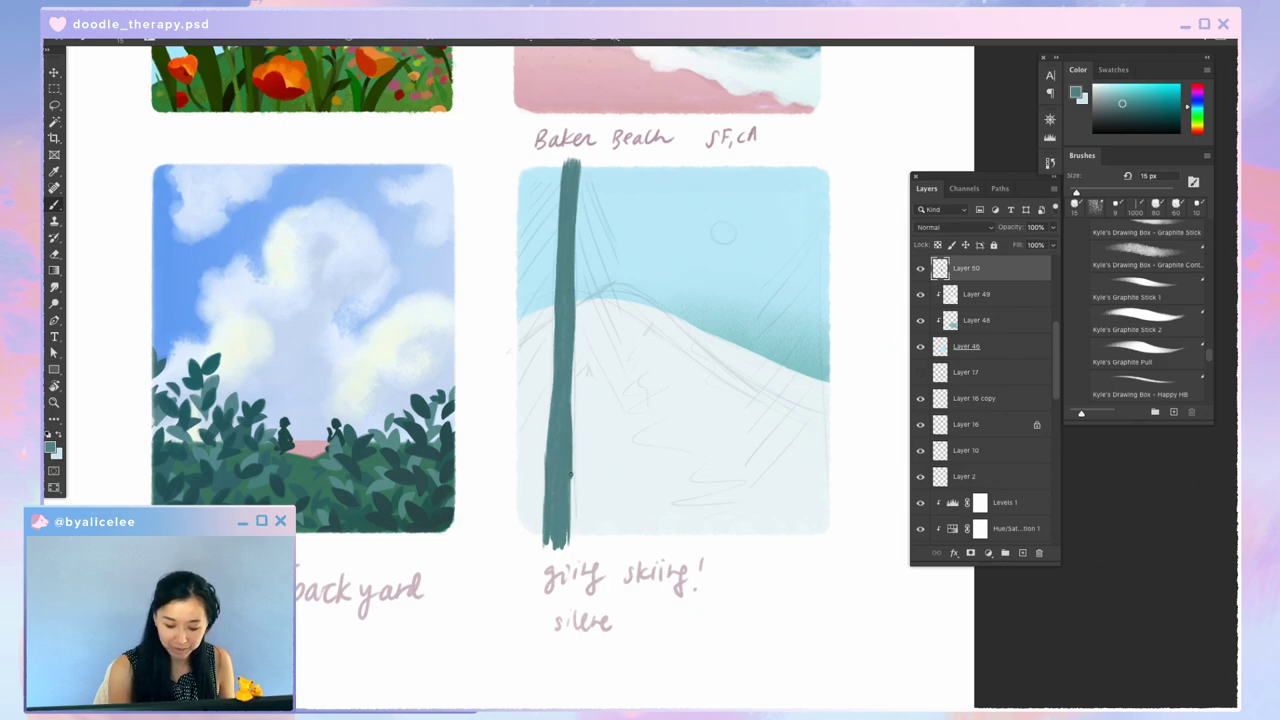
pyautogui.moveTo(571, 476); pyautogui.dragTo(573, 508)
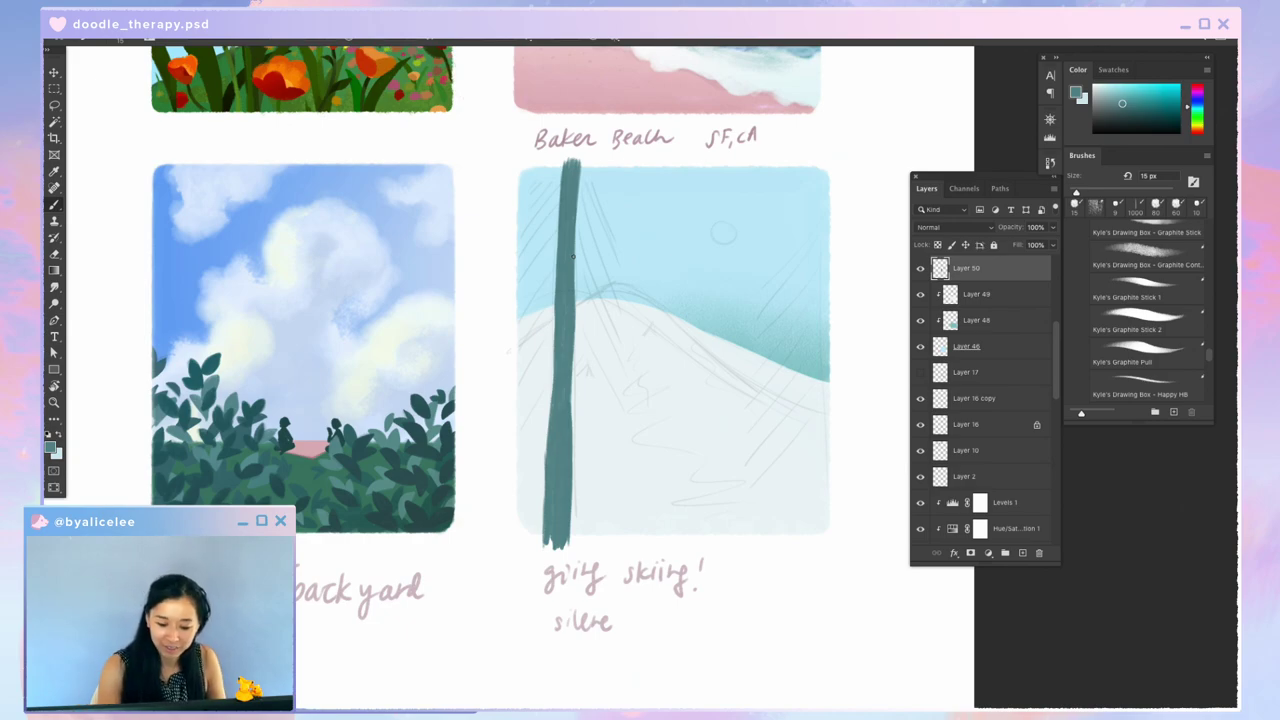
pyautogui.moveTo(555, 324); pyautogui.dragTo(550, 418)
pyautogui.moveTo(551, 370); pyautogui.dragTo(541, 525)
pyautogui.moveTo(546, 481); pyautogui.dragTo(548, 549)
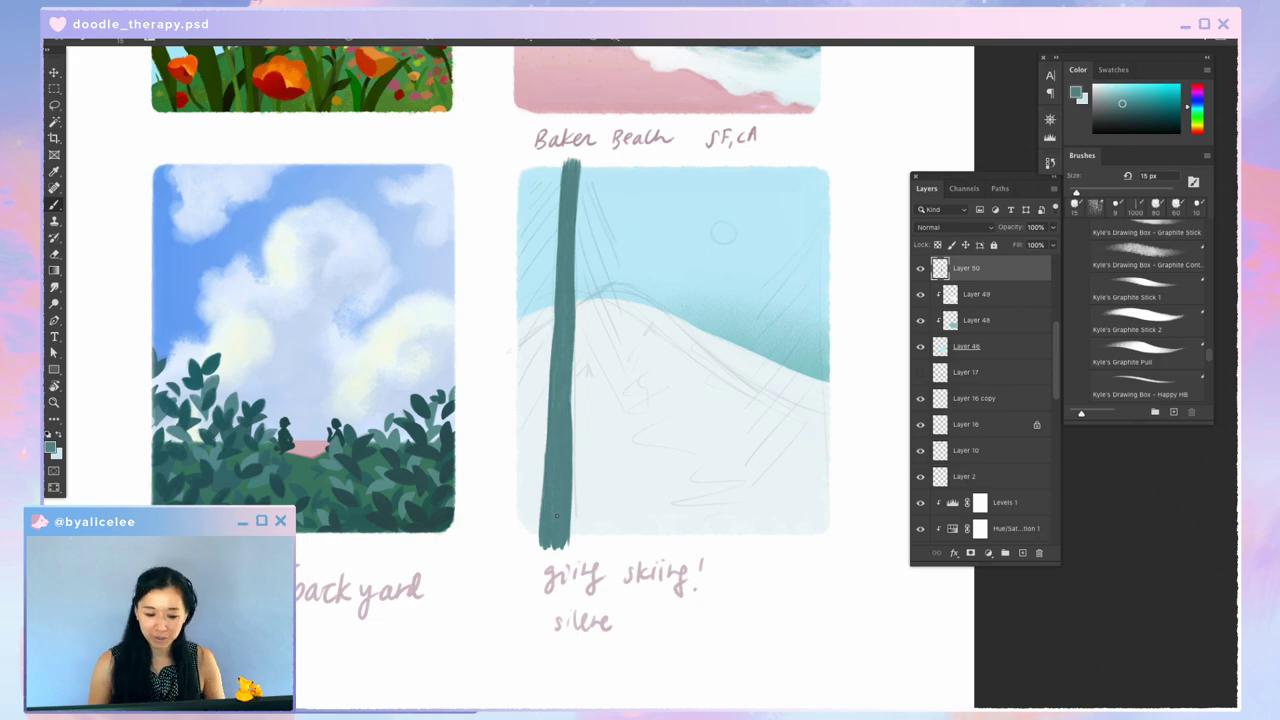
# Step: Move the left trunk slightly toward the card's left border and touch up its right edge with the brush
pyautogui.scroll(5, 557, 517)
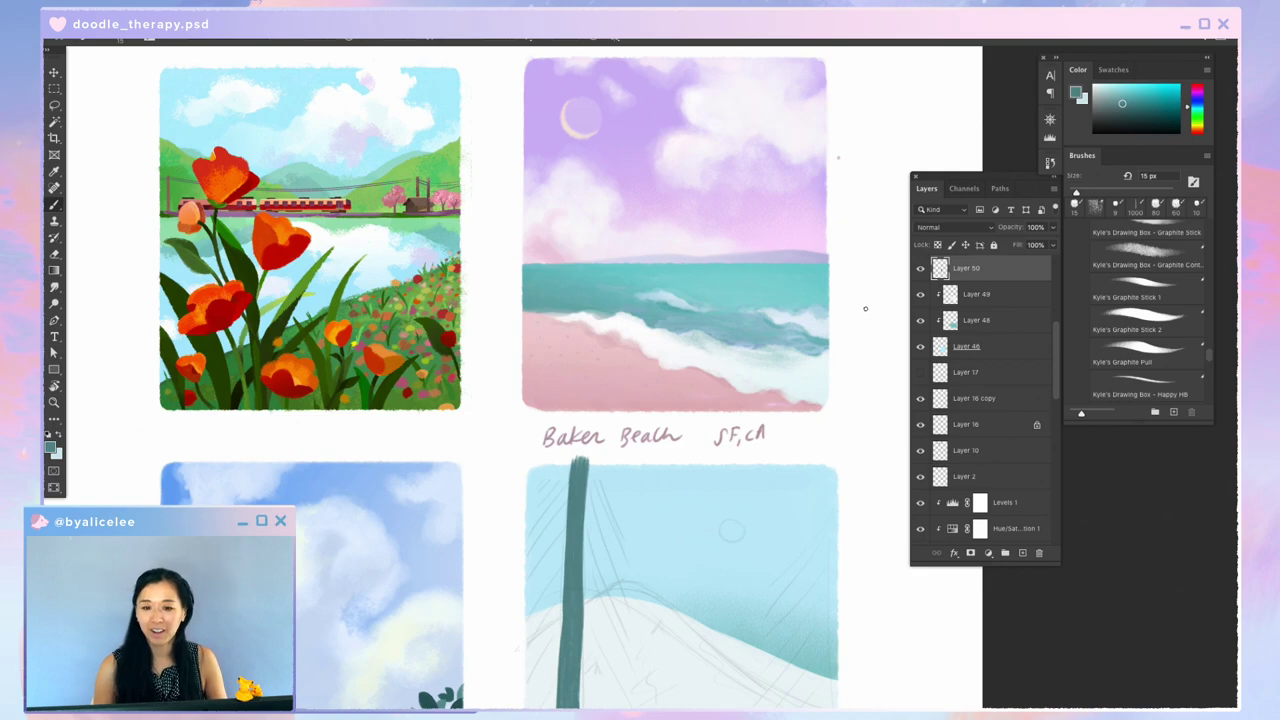
pyautogui.scroll(-3, 800, 300)
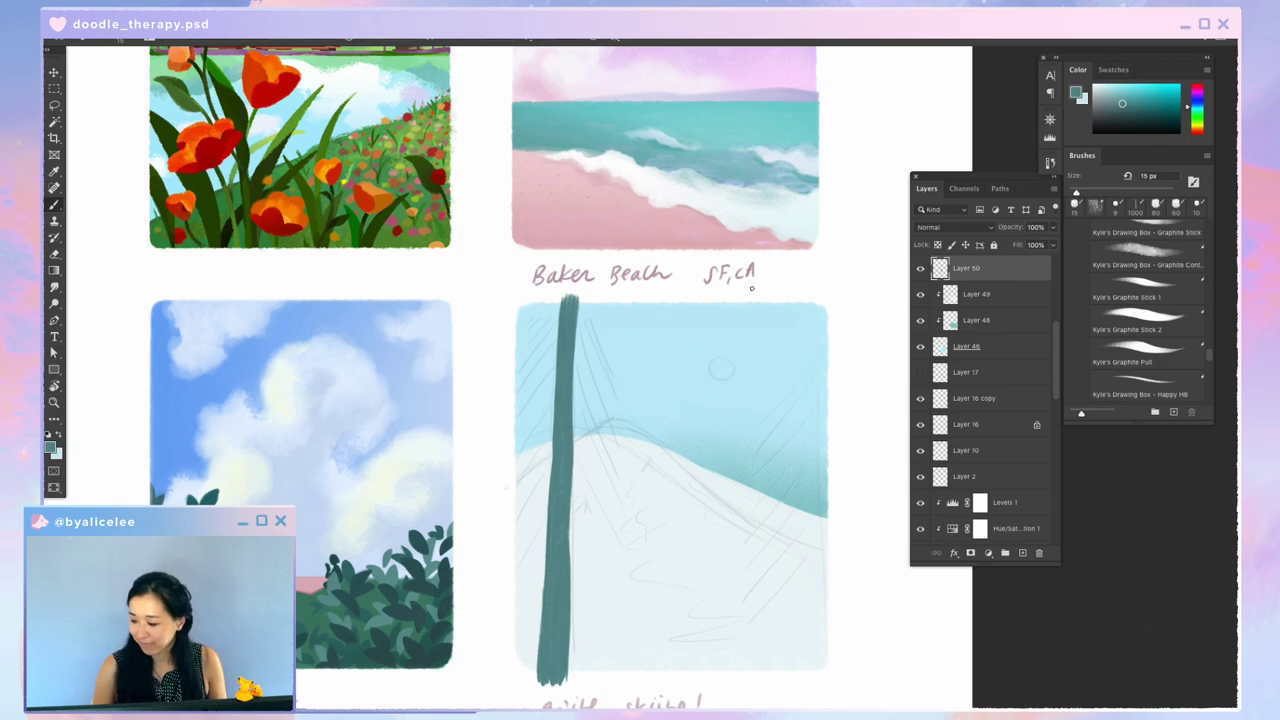
pyautogui.scroll(-3, 751, 288)
pyautogui.hscroll(-1, 751, 288)
pyautogui.press('v')
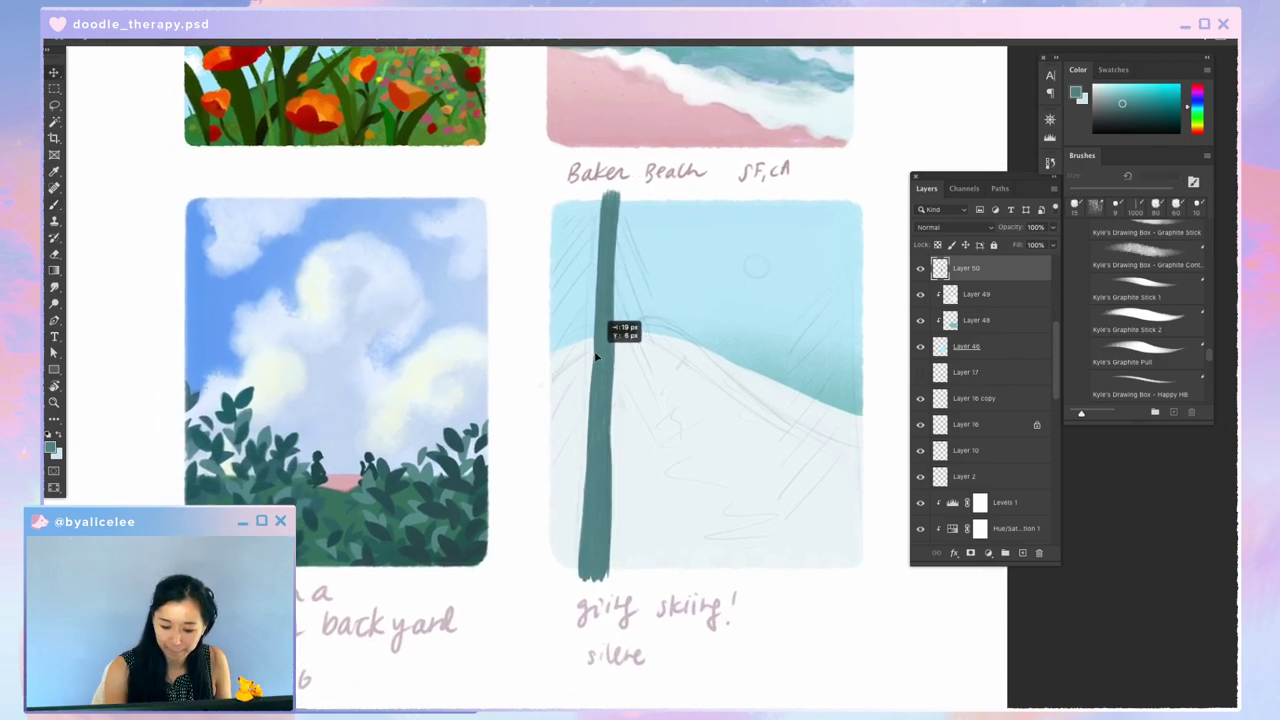
pyautogui.press('b')
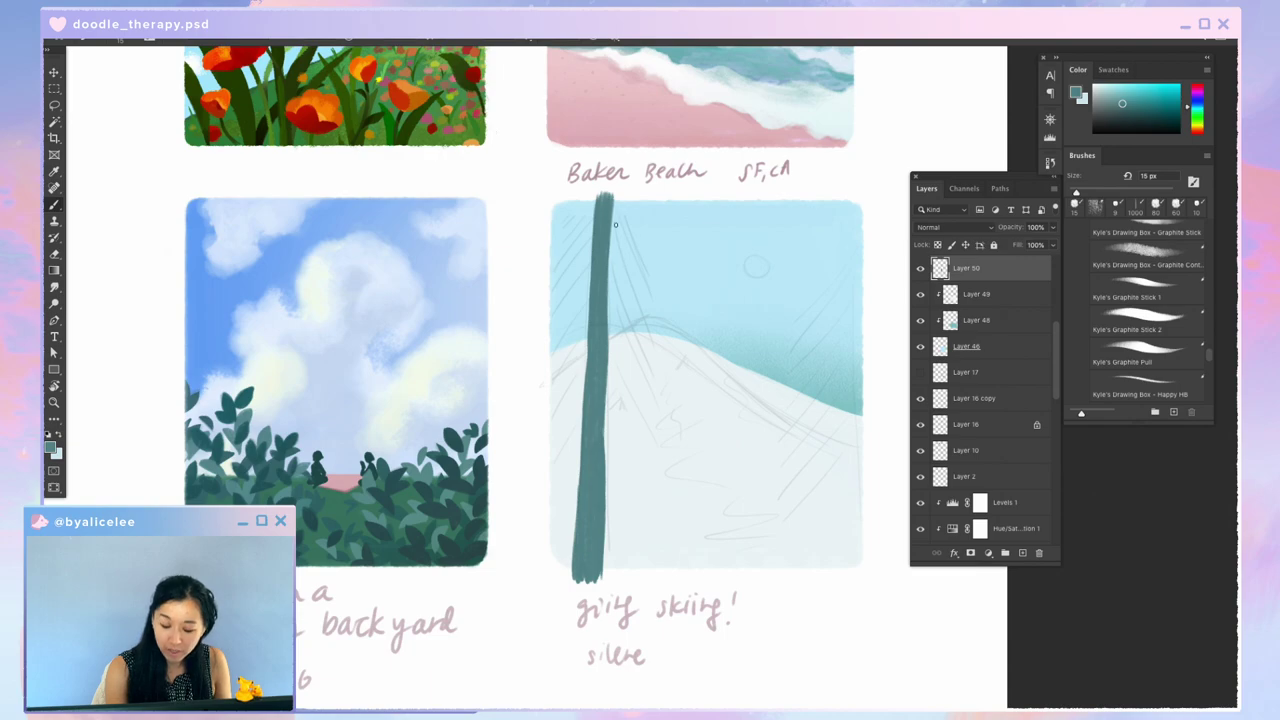
pyautogui.moveTo(615, 224)
pyautogui.mouseDown()
pyautogui.moveTo(619, 188)
pyautogui.moveTo(607, 255)
pyautogui.moveTo(612, 198)
pyautogui.mouseUp()
pyautogui.moveTo(607, 268); pyautogui.dragTo(604, 427)
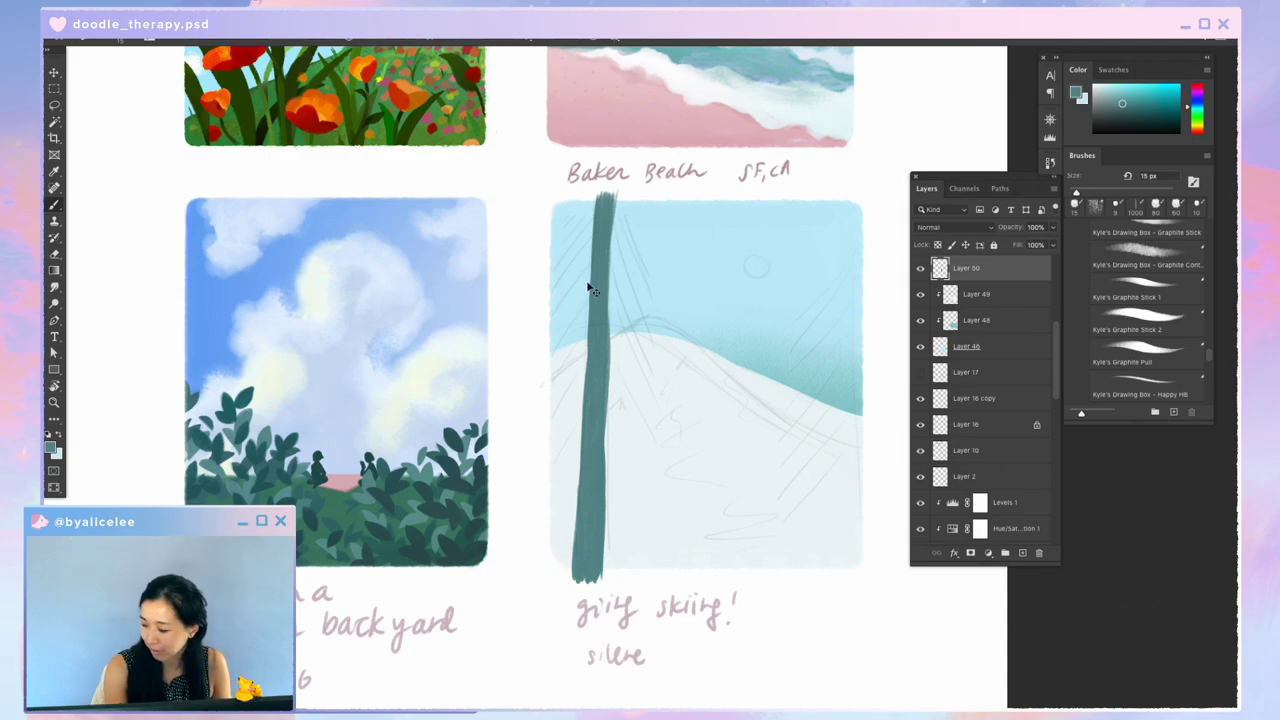
# Step: Paint a tapering branch rising from the middle of the left trunk to the card's left border and thicken its joint
pyautogui.moveTo(736, 428); pyautogui.dragTo(652, 390)
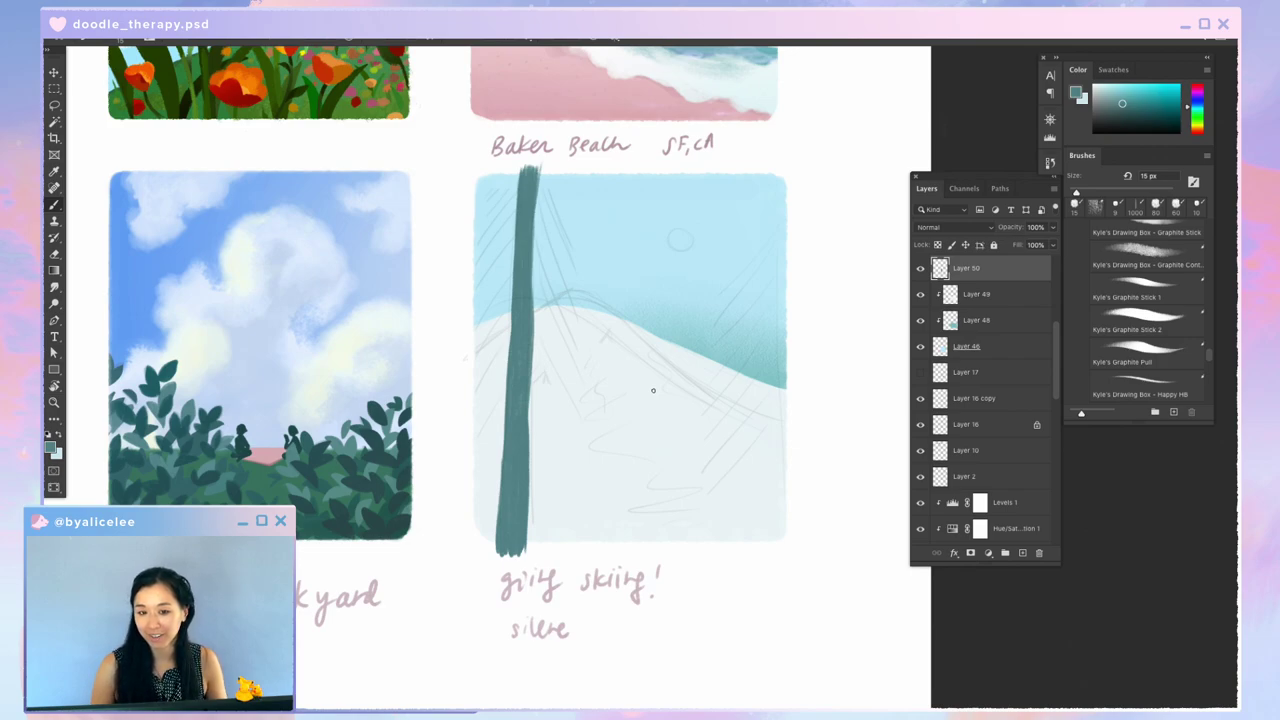
pyautogui.moveTo(473, 266); pyautogui.dragTo(506, 386)
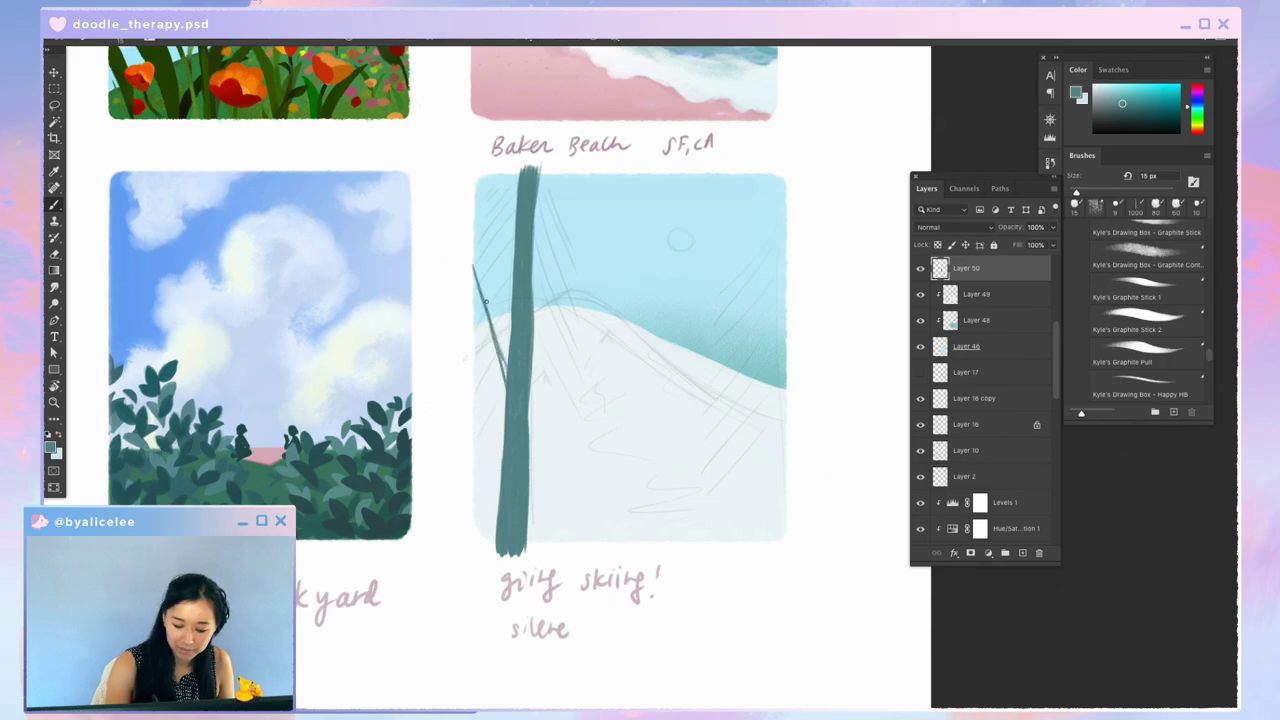
pyautogui.moveTo(470, 243); pyautogui.dragTo(505, 396)
pyautogui.moveTo(511, 351); pyautogui.dragTo(503, 404)
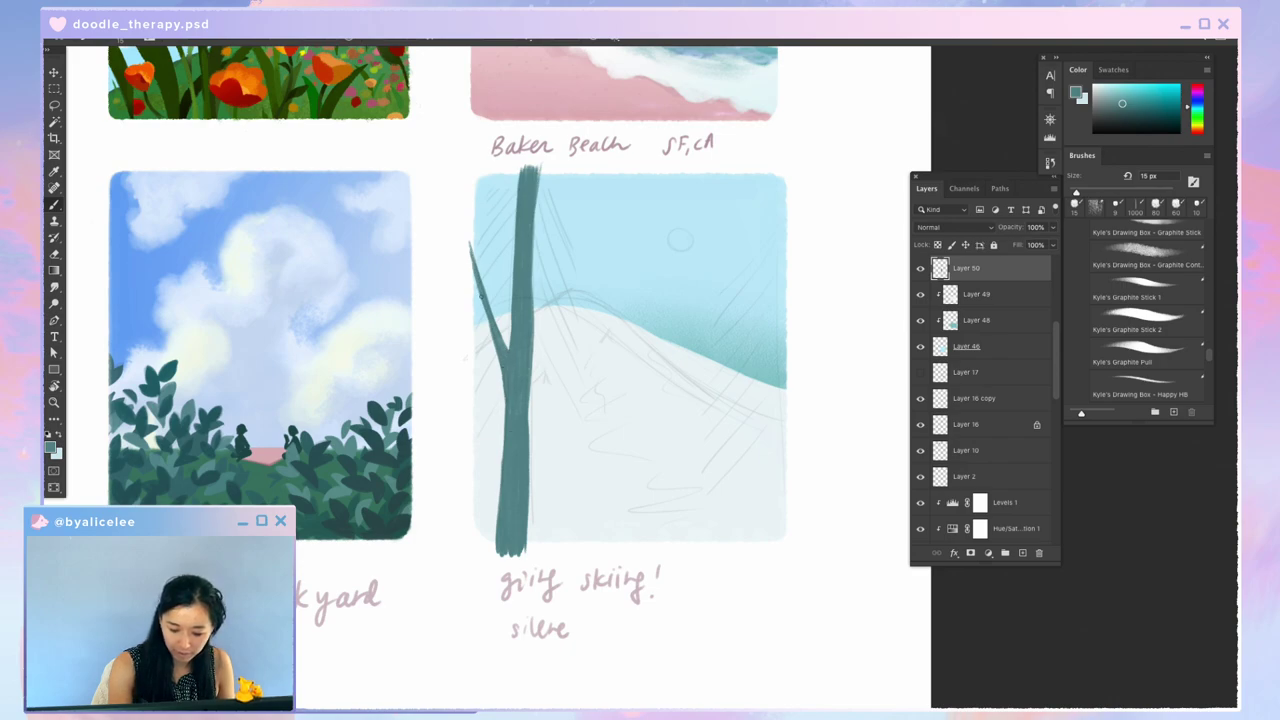
pyautogui.moveTo(470, 266)
pyautogui.mouseDown()
pyautogui.moveTo(502, 386)
pyautogui.moveTo(496, 354)
pyautogui.mouseUp()
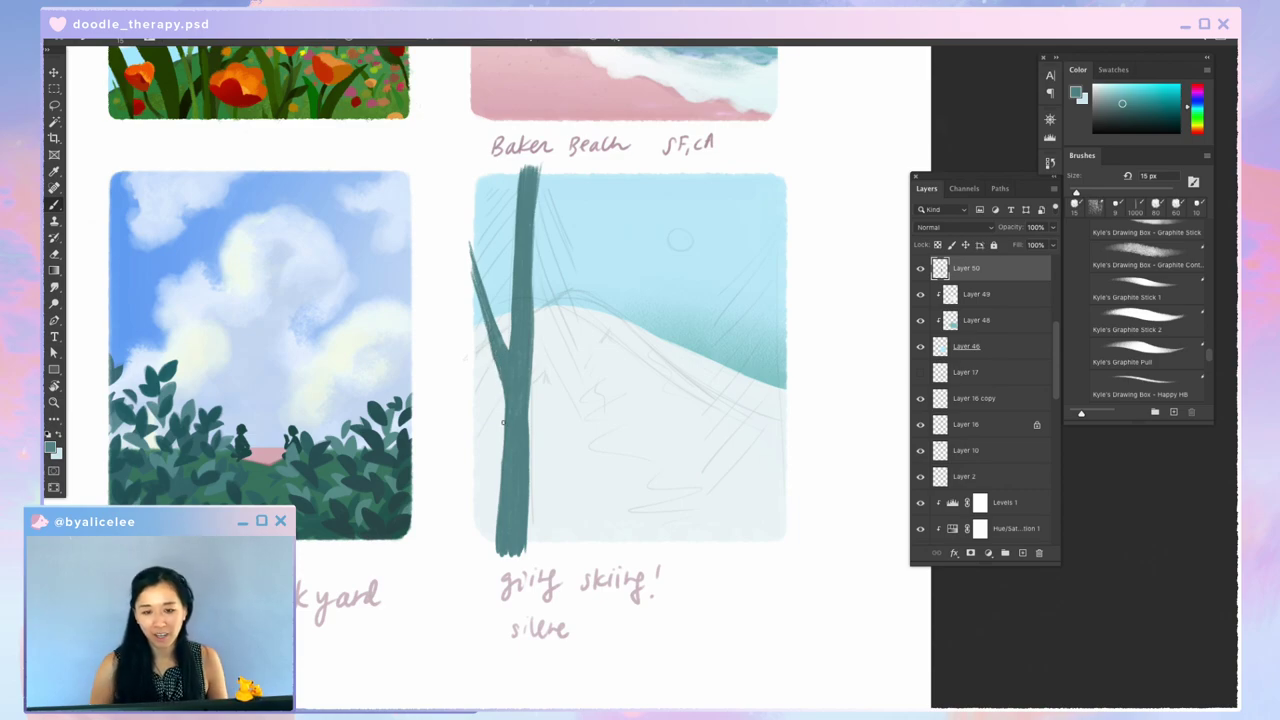
# Step: On another new layer, outline a second dark teal trunk along the card's right border and begin filling its right edge
pyautogui.hotkey('ctrl', 'shift', 'n')
pyautogui.press('Return')
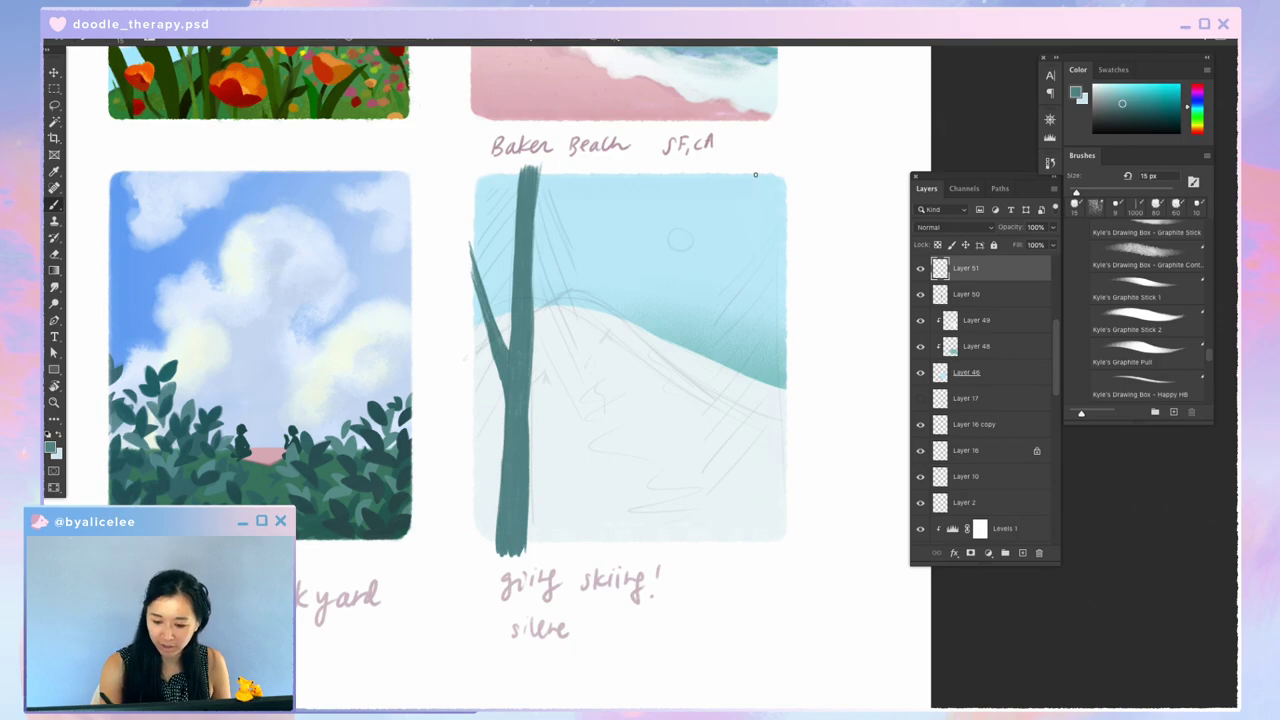
pyautogui.moveTo(755, 174)
pyautogui.mouseDown()
pyautogui.moveTo(774, 512)
pyautogui.moveTo(746, 199)
pyautogui.moveTo(733, 241)
pyautogui.moveTo(752, 560)
pyautogui.mouseUp()
pyautogui.moveTo(759, 220); pyautogui.dragTo(788, 458)
pyautogui.moveTo(771, 342); pyautogui.dragTo(780, 440)
pyautogui.moveTo(774, 384); pyautogui.dragTo(779, 502)
pyautogui.moveTo(778, 444)
pyautogui.mouseDown()
pyautogui.moveTo(782, 491)
pyautogui.moveTo(790, 437)
pyautogui.mouseUp()
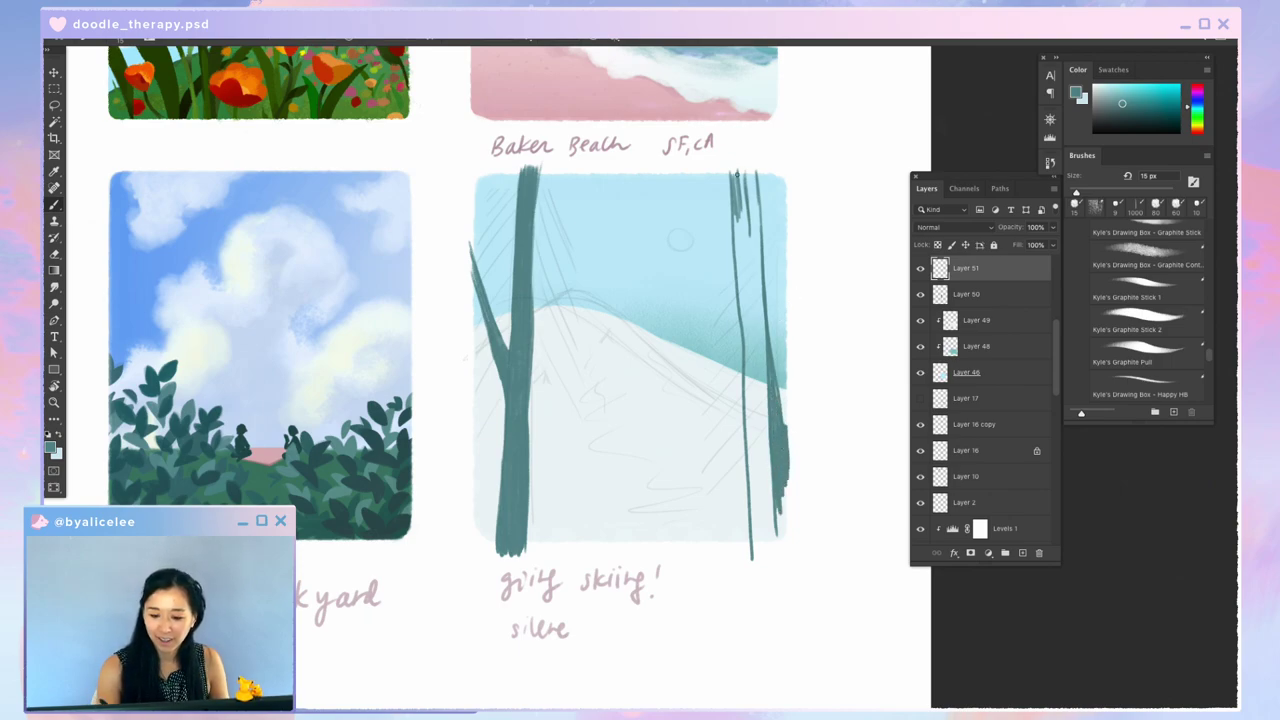
# Step: Fill the upper part of the right trunk with dark teal from the card's top edge to below the hill line
pyautogui.moveTo(734, 168)
pyautogui.mouseDown()
pyautogui.moveTo(746, 229)
pyautogui.moveTo(756, 188)
pyautogui.moveTo(755, 252)
pyautogui.moveTo(752, 286)
pyautogui.mouseUp()
pyautogui.moveTo(746, 226); pyautogui.dragTo(748, 354)
pyautogui.moveTo(750, 294); pyautogui.dragTo(758, 354)
pyautogui.moveTo(758, 258); pyautogui.dragTo(756, 404)
pyautogui.moveTo(748, 328); pyautogui.dragTo(750, 436)
pyautogui.moveTo(748, 380); pyautogui.dragTo(750, 472)
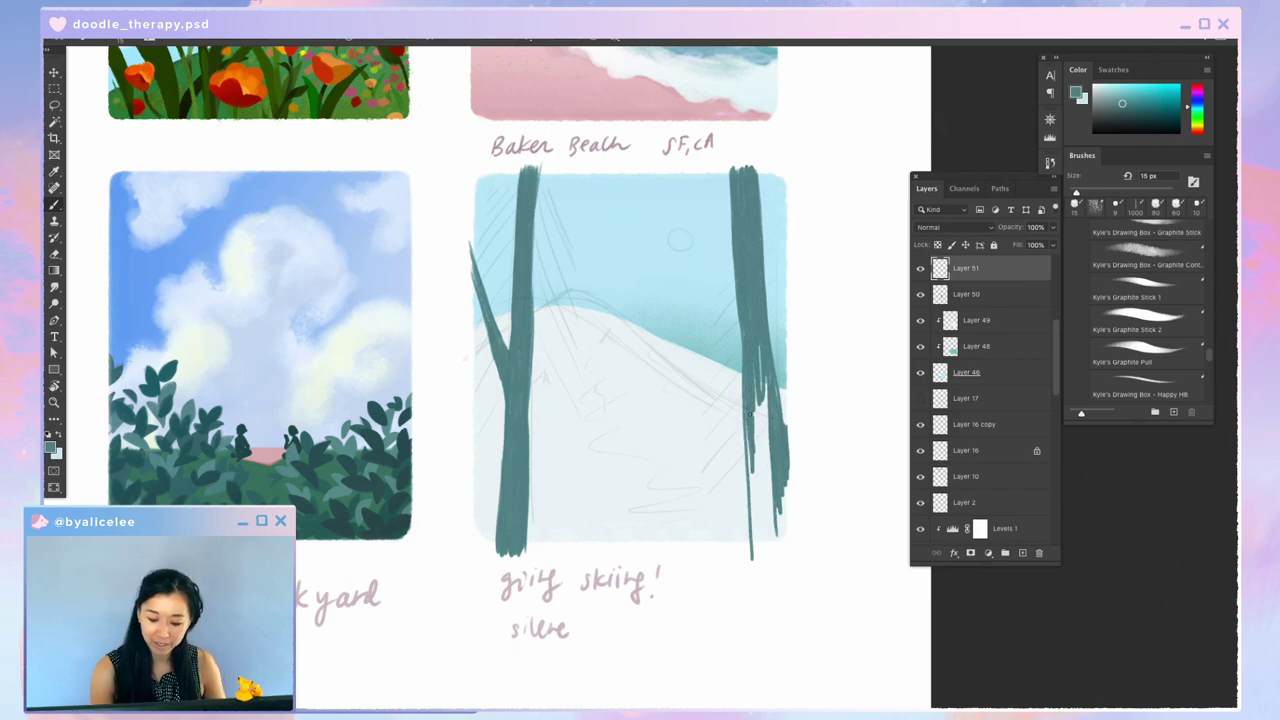
# Step: Fill the base of the right trunk with dark teal down past the card's bottom edge
pyautogui.moveTo(748, 424); pyautogui.dragTo(752, 556)
pyautogui.moveTo(762, 482)
pyautogui.mouseDown()
pyautogui.moveTo(766, 554)
pyautogui.moveTo(784, 540)
pyautogui.mouseUp()
pyautogui.moveTo(768, 412); pyautogui.dragTo(762, 528)
pyautogui.moveTo(760, 446); pyautogui.dragTo(756, 480)
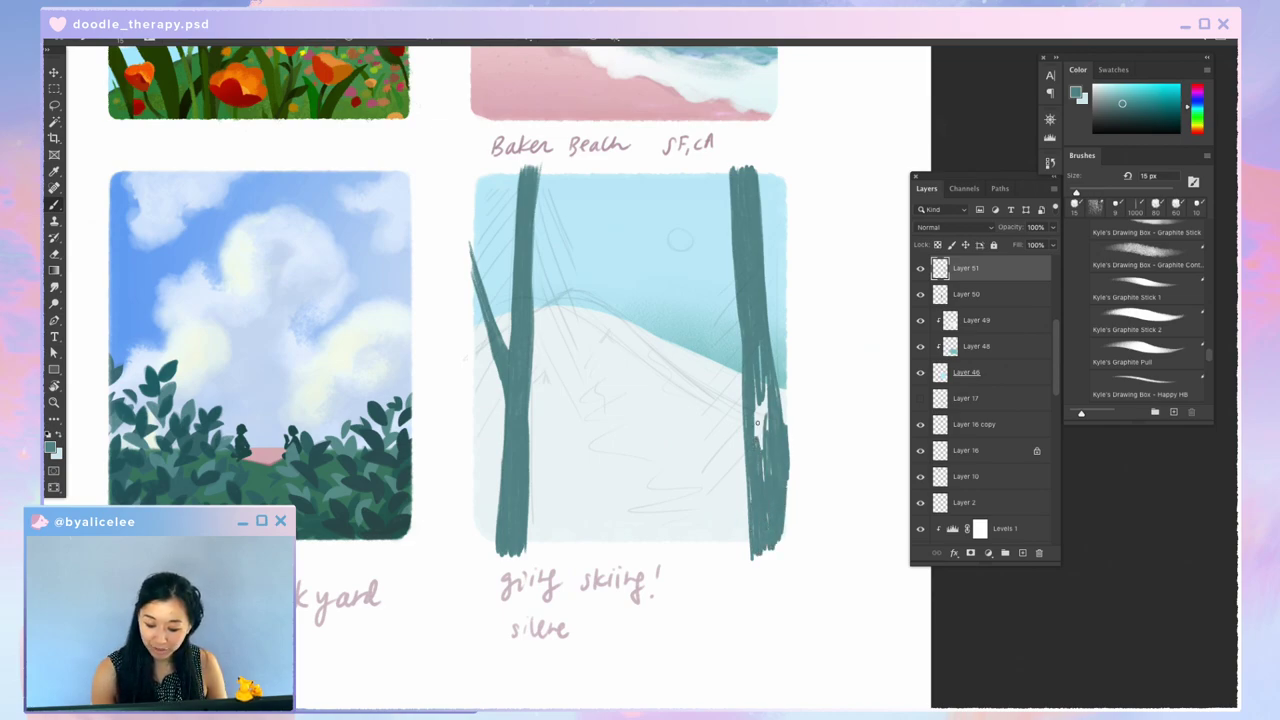
# Step: Cover the remaining gaps in the middle of the right trunk and smooth its right edge upward
pyautogui.moveTo(756, 416); pyautogui.dragTo(760, 450)
pyautogui.moveTo(756, 390)
pyautogui.mouseDown()
pyautogui.moveTo(766, 478)
pyautogui.moveTo(768, 460)
pyautogui.mouseUp()
pyautogui.moveTo(760, 346)
pyautogui.mouseDown()
pyautogui.moveTo(761, 401)
pyautogui.moveTo(778, 417)
pyautogui.moveTo(764, 321)
pyautogui.moveTo(782, 424)
pyautogui.mouseUp()
pyautogui.moveTo(766, 290)
pyautogui.mouseDown()
pyautogui.moveTo(777, 372)
pyautogui.moveTo(770, 318)
pyautogui.mouseUp()
pyautogui.moveTo(759, 230); pyautogui.dragTo(767, 308)
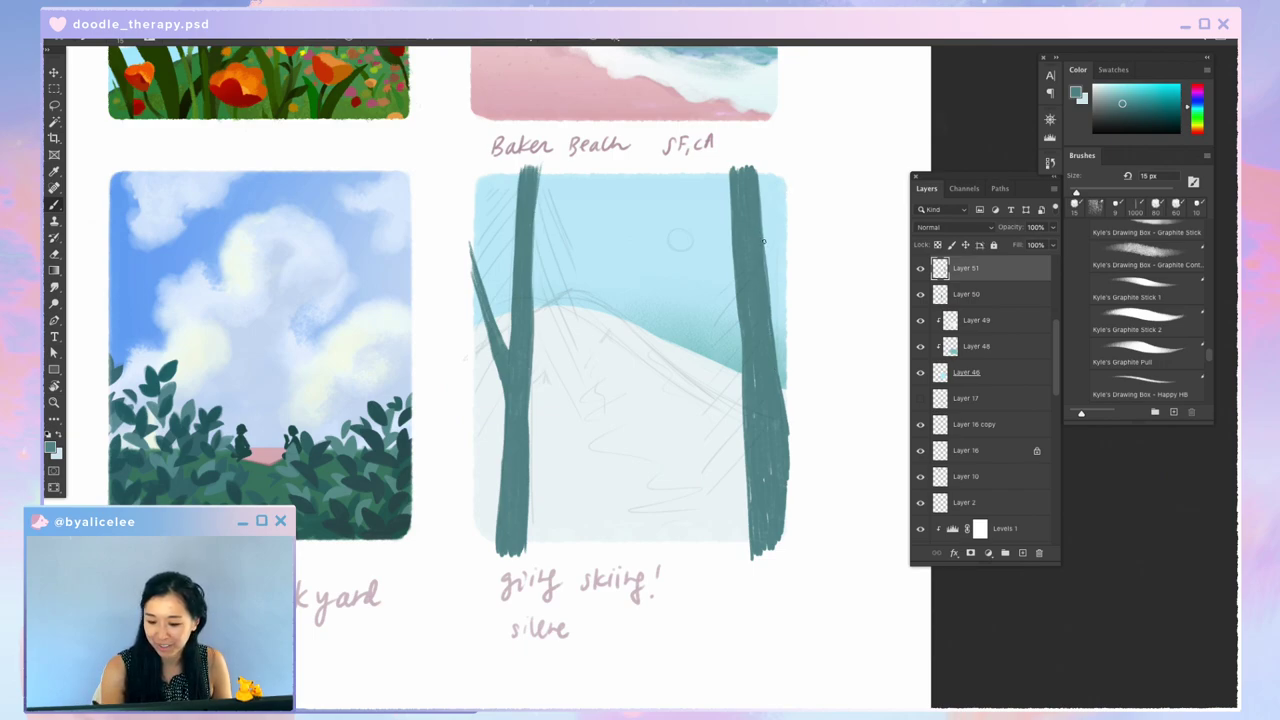